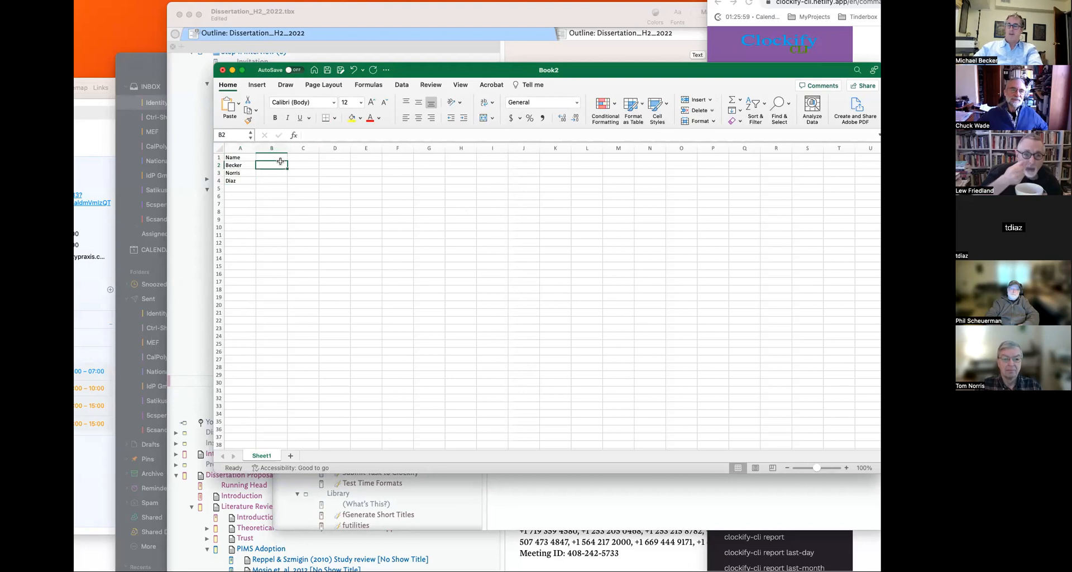
# - Type the headers Company A, Company B and Company C into B1:D1, fixing the misspelling
pyautogui.write('c')
pyautogui.press('BackSpace')
pyautogui.write('Compay A')
pyautogui.press('Tab')
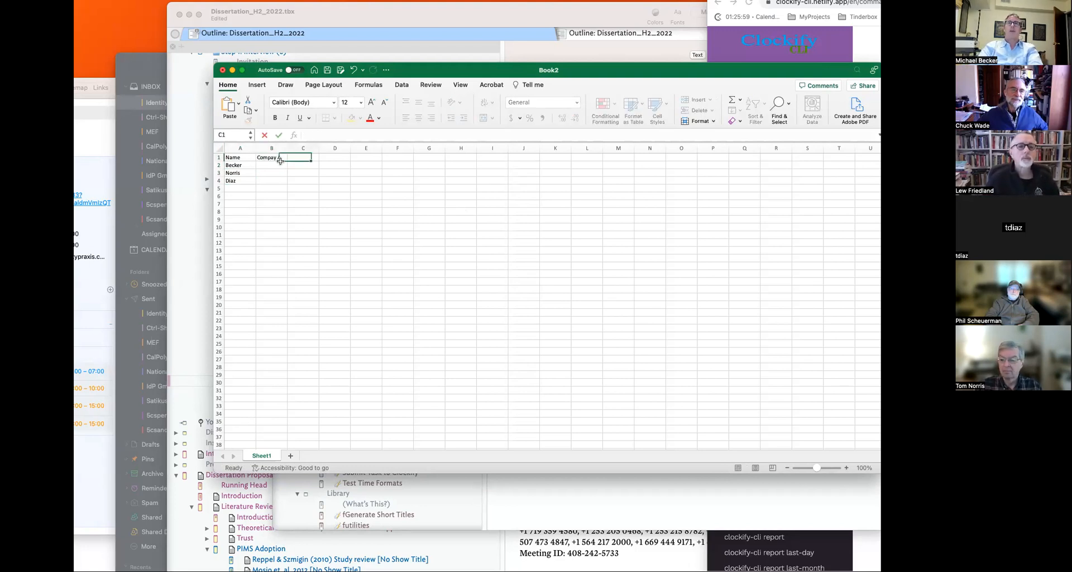
pyautogui.press('Left')
pyautogui.write('Company')
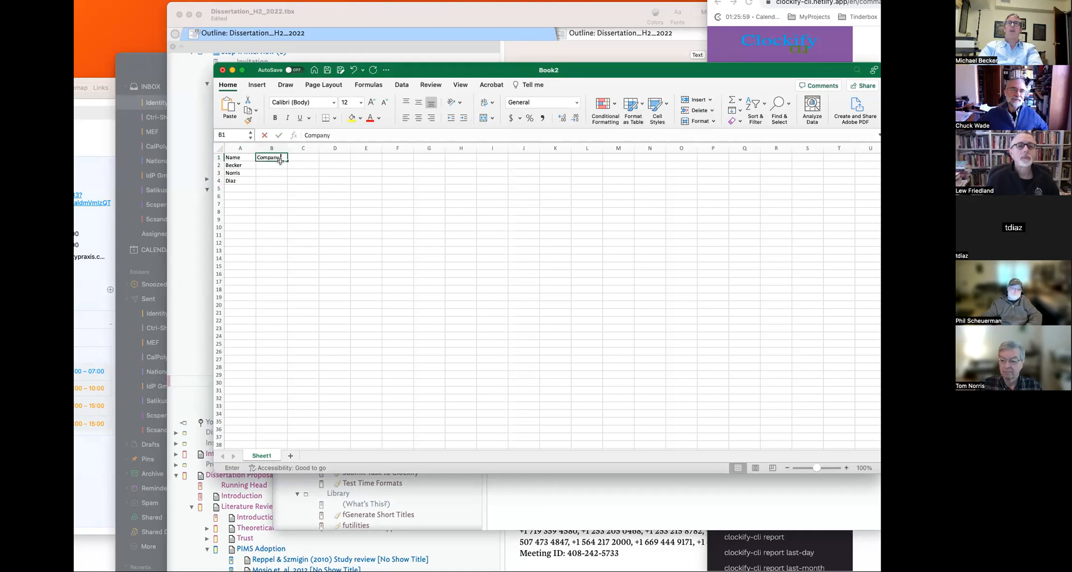
pyautogui.press('Tab')
pyautogui.click(279, 159)
pyautogui.doubleClick(282, 158)
pyautogui.write('A')
pyautogui.press('Tab')
pyautogui.write('Company B')
pyautogui.press('Tab')
pyautogui.write('Company C')
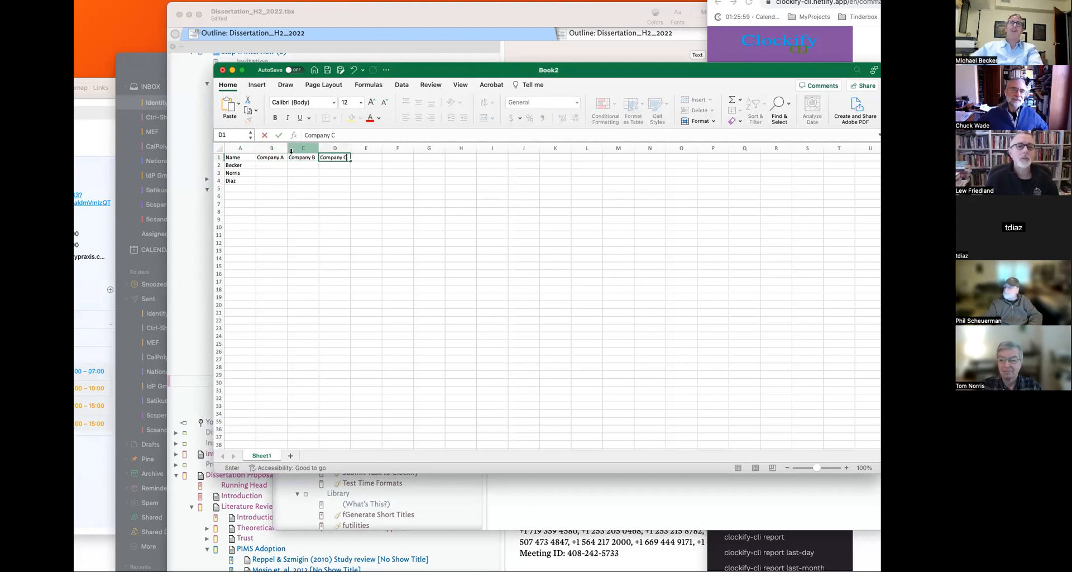
pyautogui.click(273, 165)
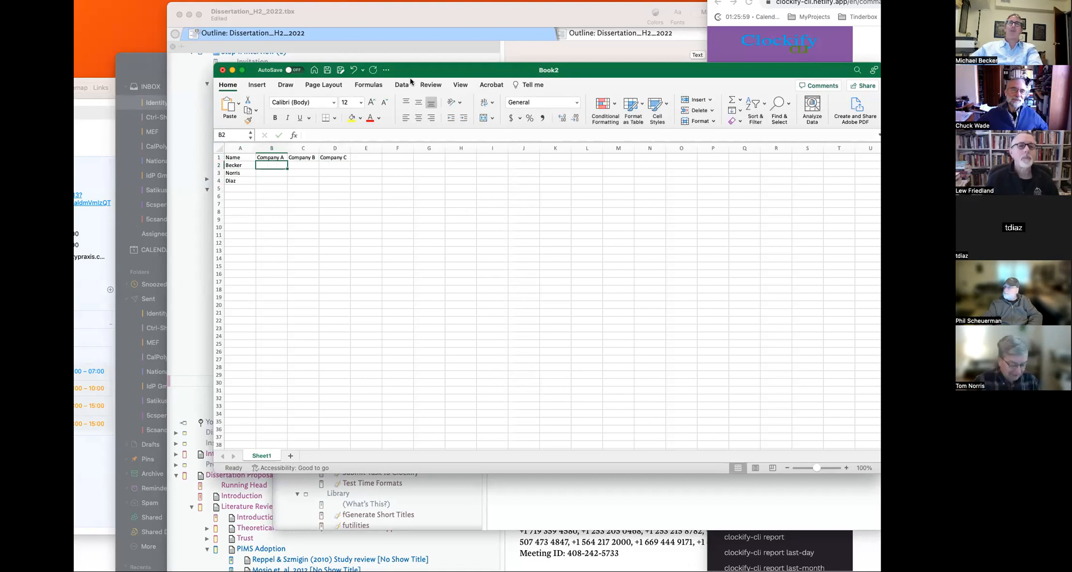
# - Enter 1, 0, 1 across row 2 for Becker
pyautogui.moveTo(445, 82); pyautogui.dragTo(321, 50)
pyautogui.moveTo(755, 436); pyautogui.dragTo(855, 549)
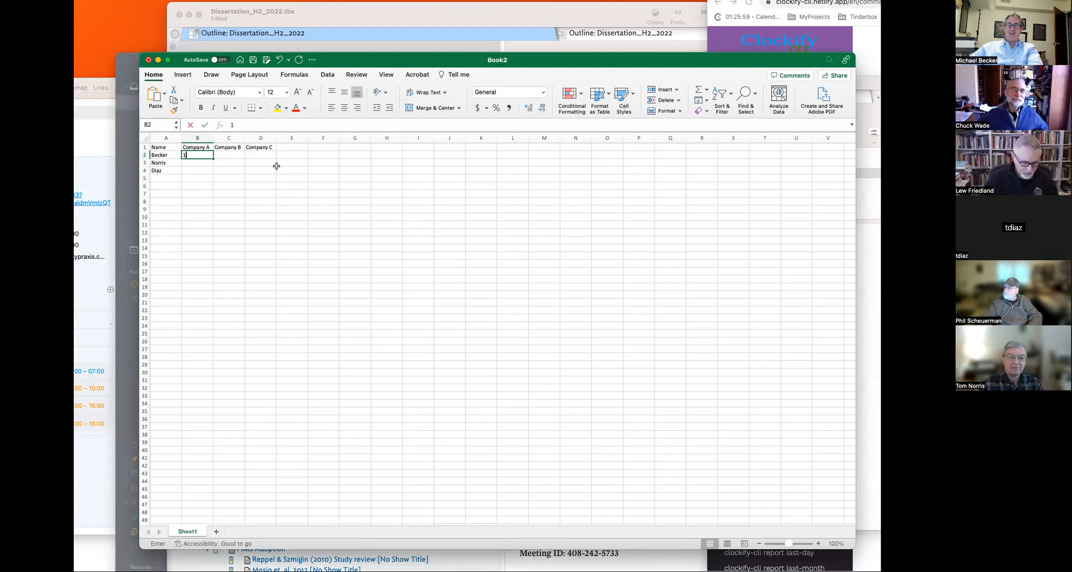
pyautogui.write('1')
pyautogui.click(220, 155)
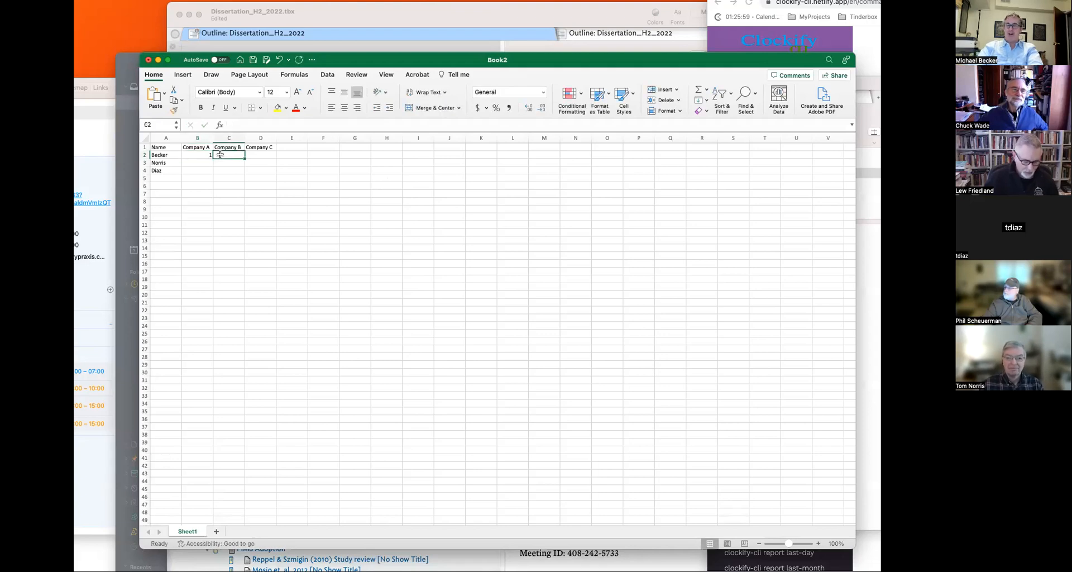
pyautogui.write('0')
pyautogui.press('Tab')
pyautogui.write('1')
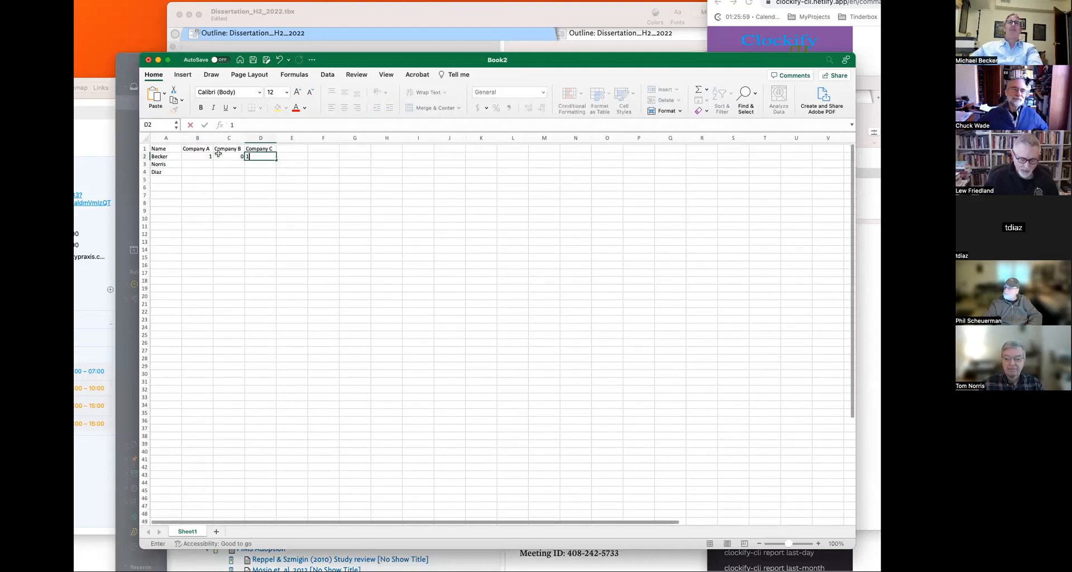
pyautogui.click(208, 162)
# - Enter 0, 1, 0 across row 3 for Norris
pyautogui.click(230, 164)
pyautogui.write('1')
pyautogui.click(194, 163)
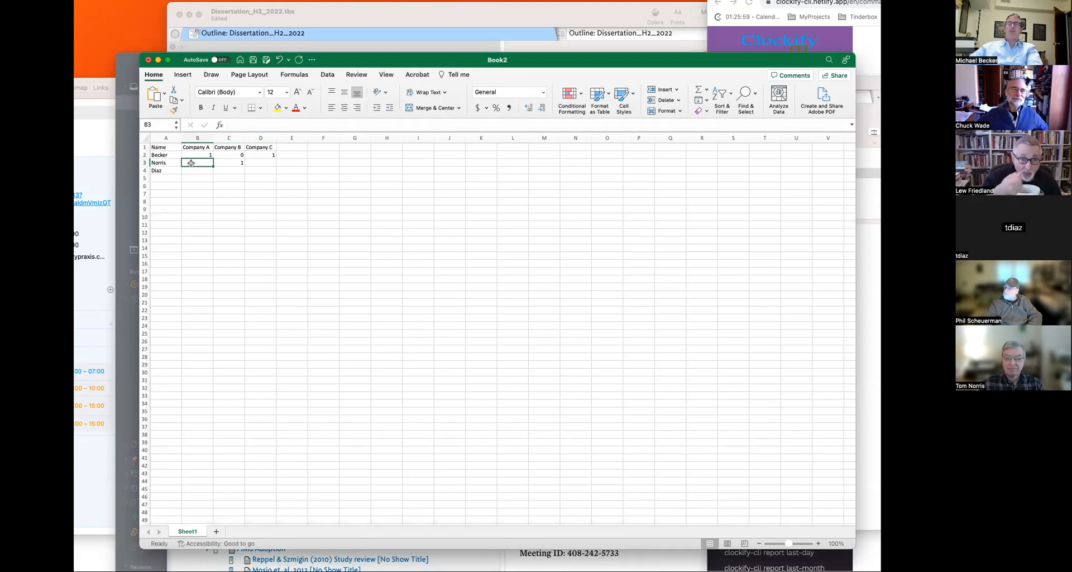
pyautogui.write('0')
pyautogui.press('Tab')
pyautogui.press('Tab')
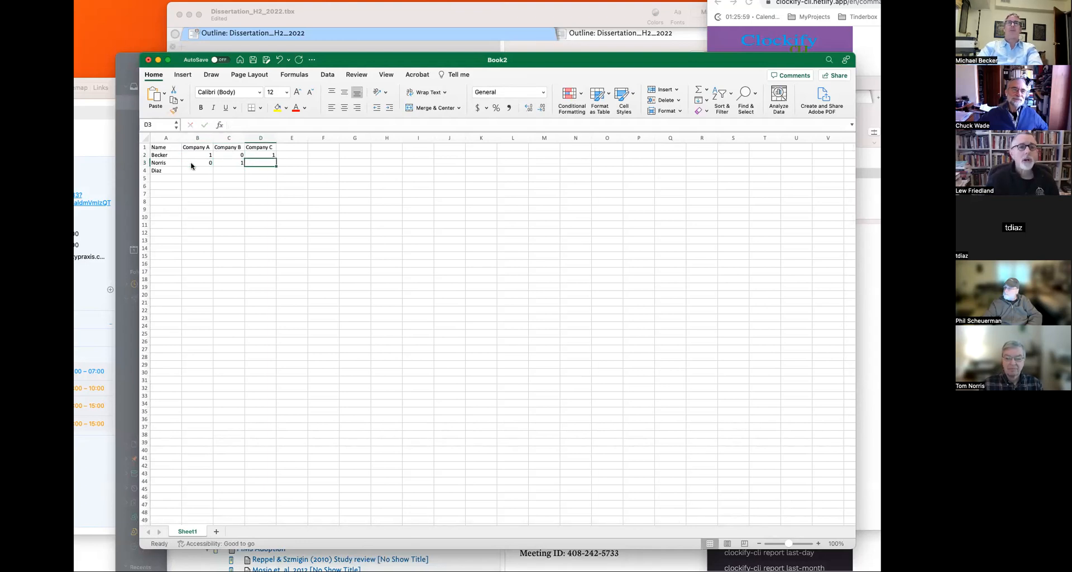
pyautogui.write('0')
pyautogui.click(228, 194)
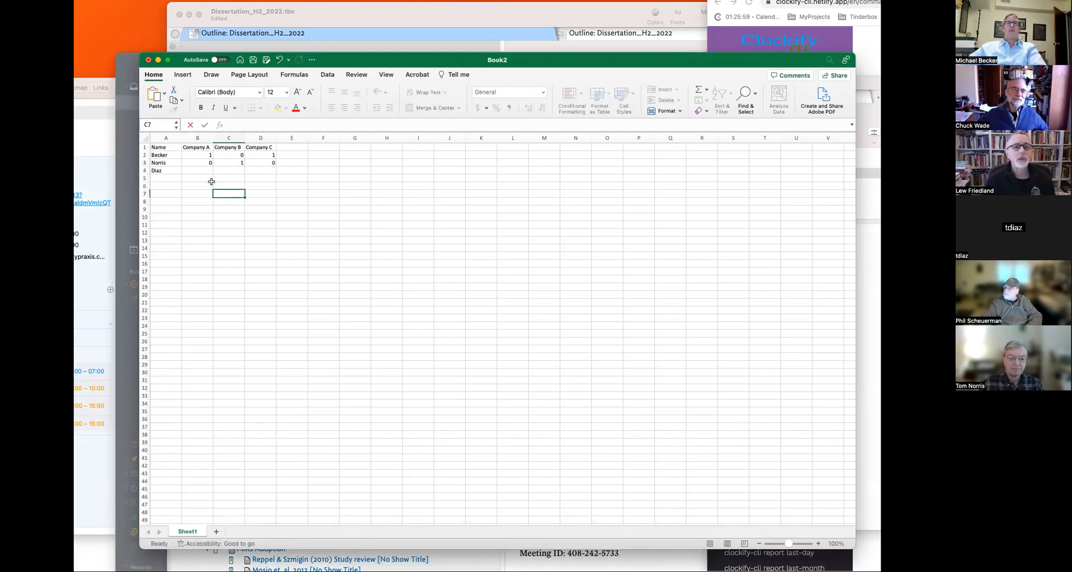
pyautogui.click(206, 179)
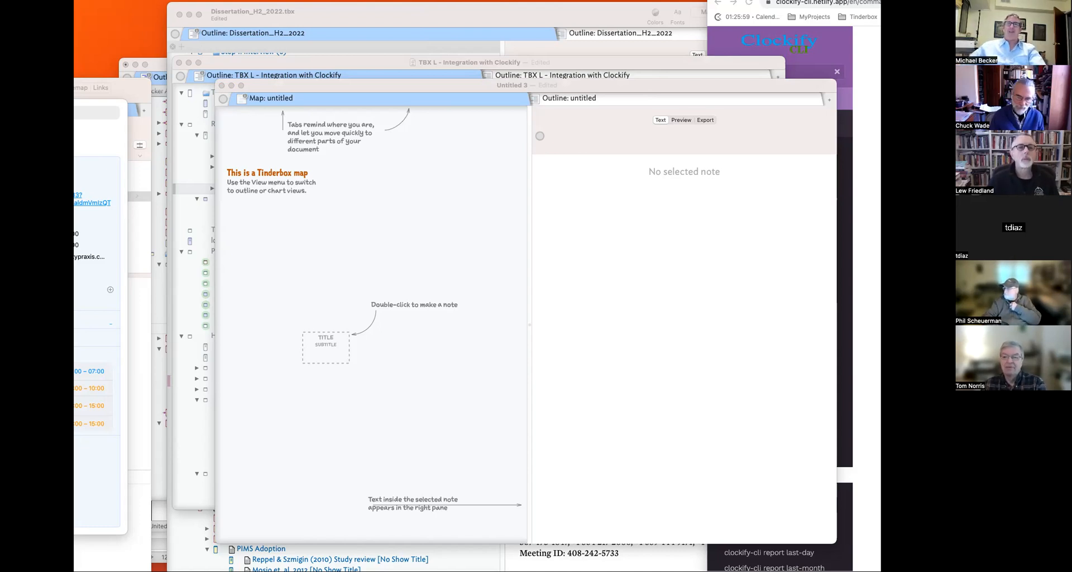
# - Move and enlarge the Untitled 3 window, then create an untitled note on its map
pyautogui.moveTo(464, 85); pyautogui.dragTo(378, 63)
pyautogui.moveTo(750, 524); pyautogui.dragTo(828, 571)
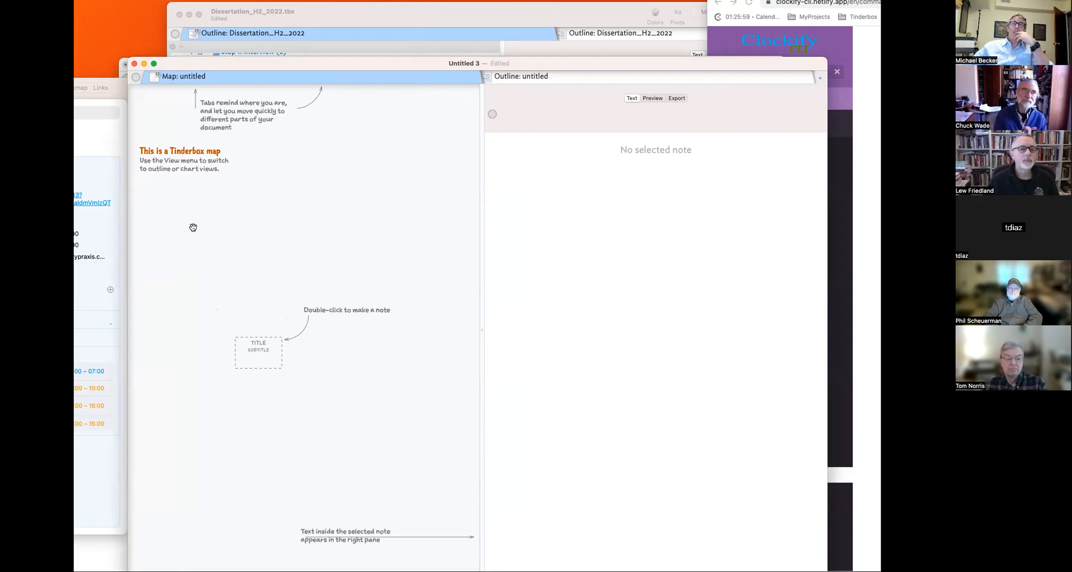
pyautogui.moveTo(121, 57); pyautogui.dragTo(98, 49)
pyautogui.moveTo(260, 60); pyautogui.dragTo(279, 54)
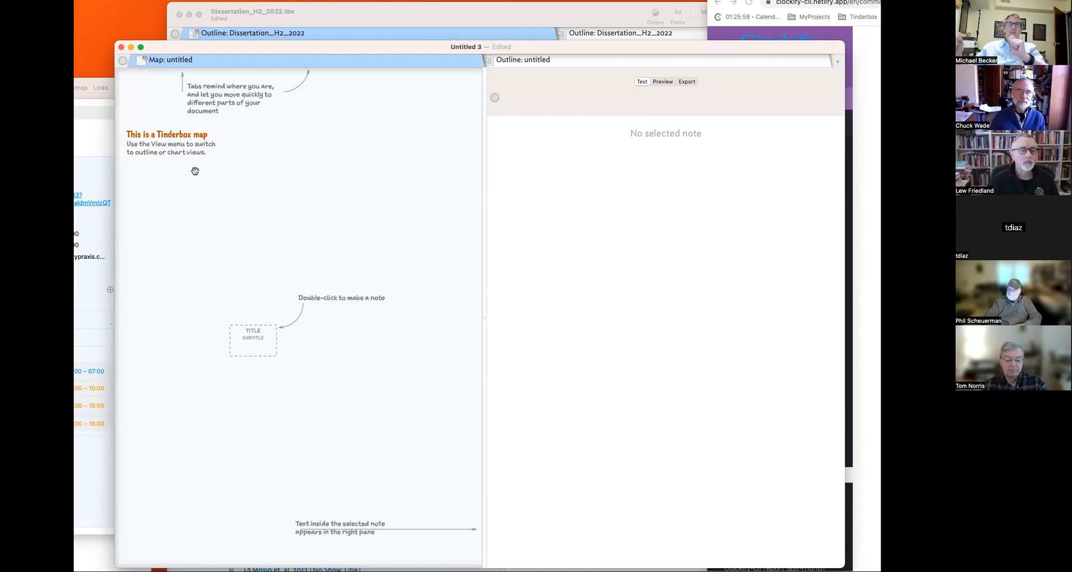
pyautogui.doubleClick(195, 171)
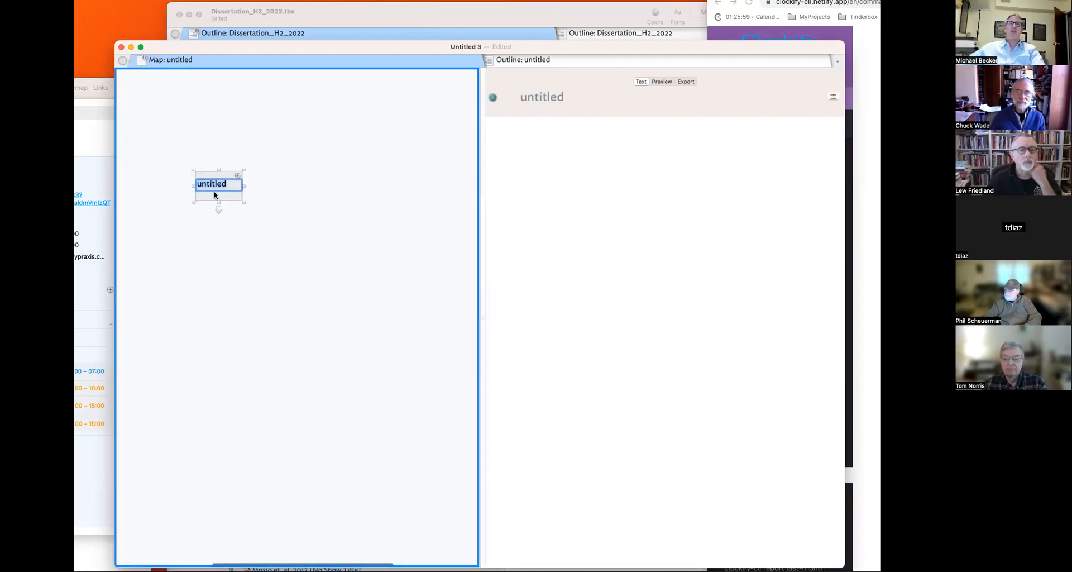
# - Switch to Outline view, name the note Entity and nest a People note under it
pyautogui.click(250, 57)
pyautogui.click(276, 114)
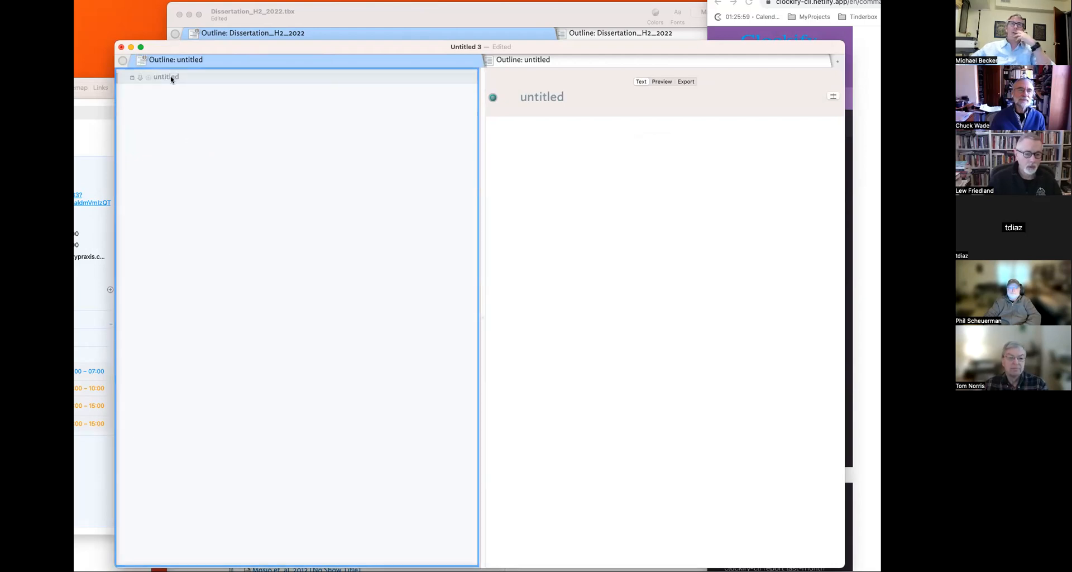
pyautogui.click(161, 77)
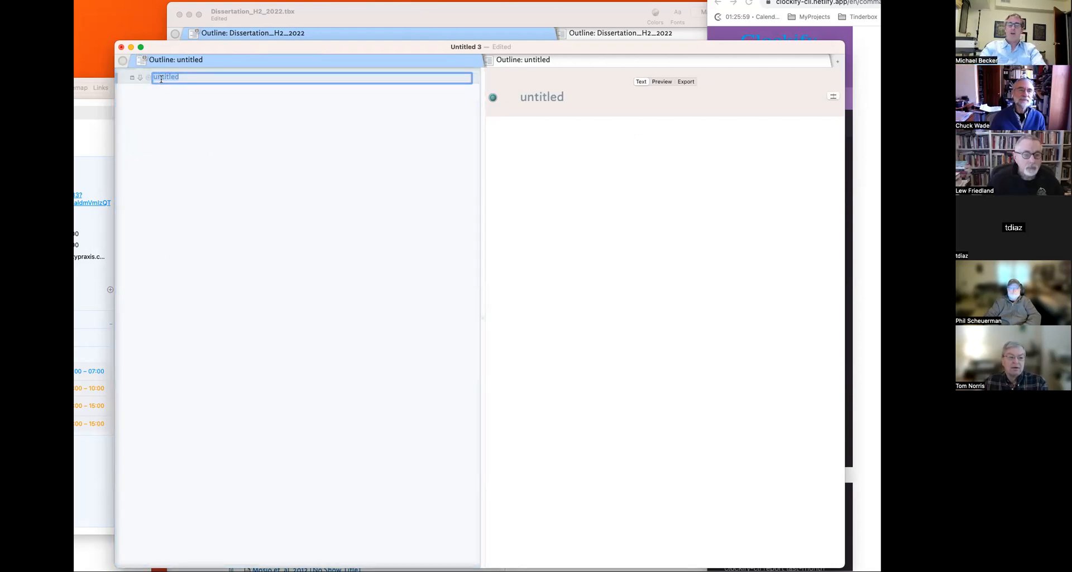
pyautogui.write('Or')
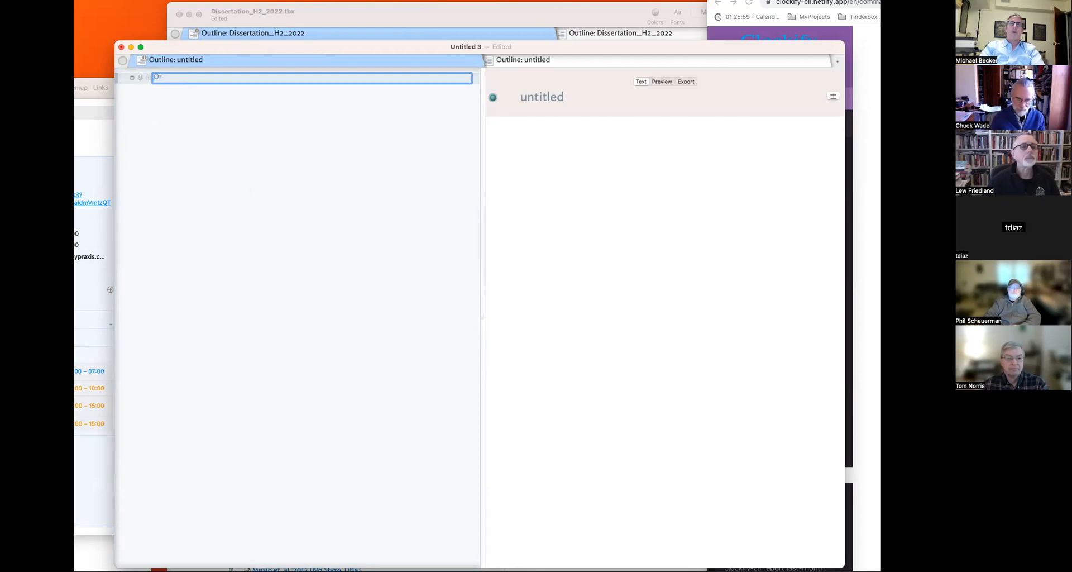
pyautogui.write('y')
pyautogui.press('Return')
pyautogui.press('Return')
pyautogui.press('Tab')
pyautogui.write('People')
pyautogui.press('Return')
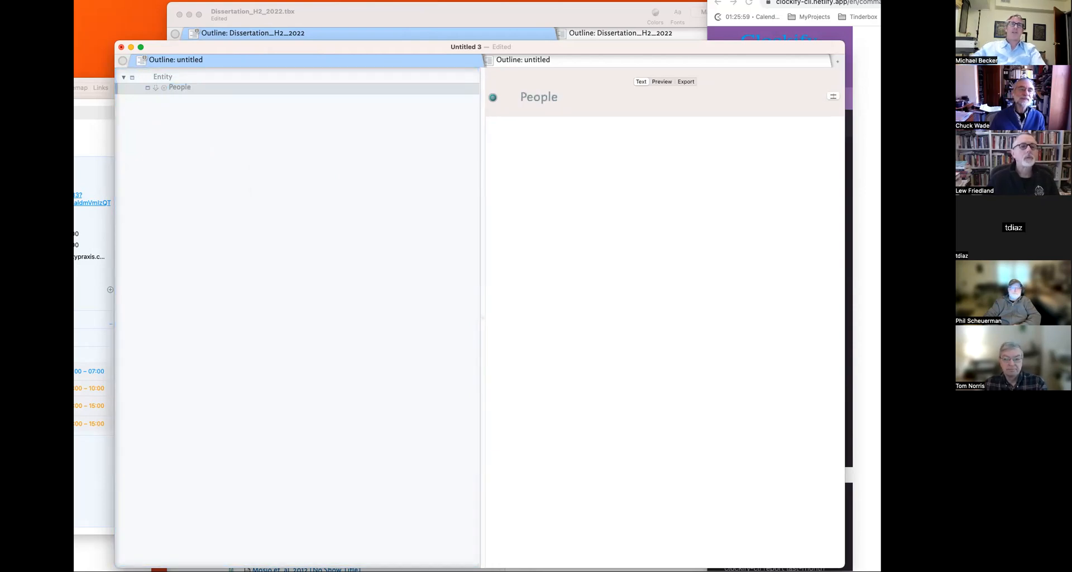
# - Add a top-level People note with a child note named Entity
pyautogui.click(174, 81)
pyautogui.click(174, 85)
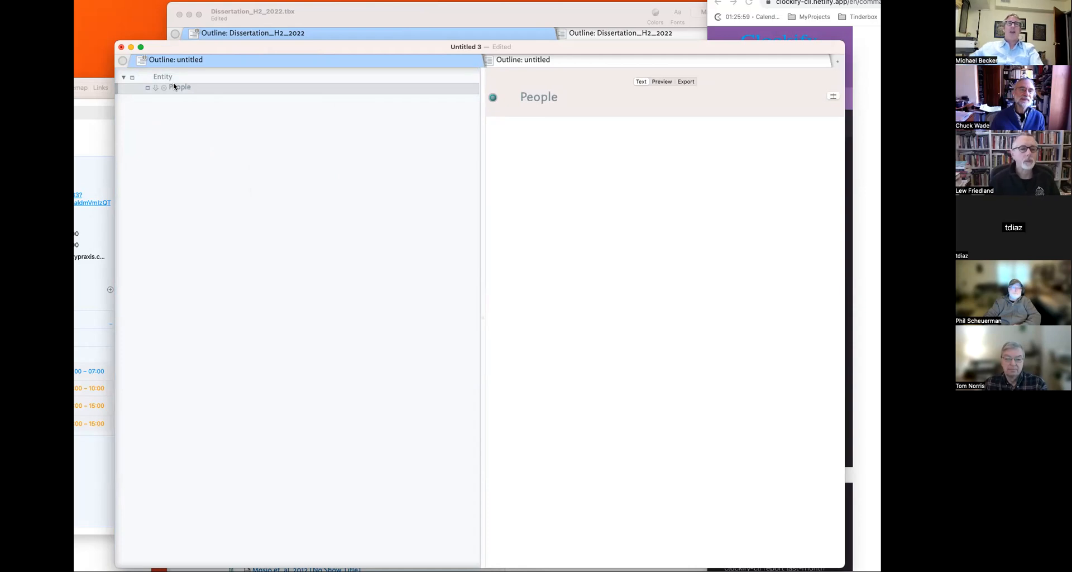
pyautogui.click(172, 77)
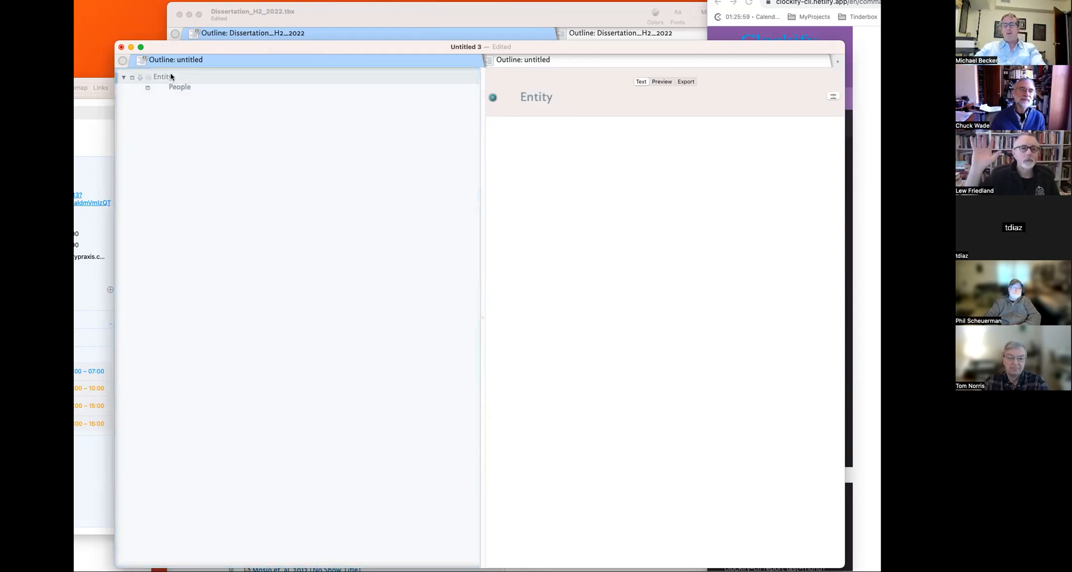
pyautogui.press('Return')
pyautogui.write('Pe')
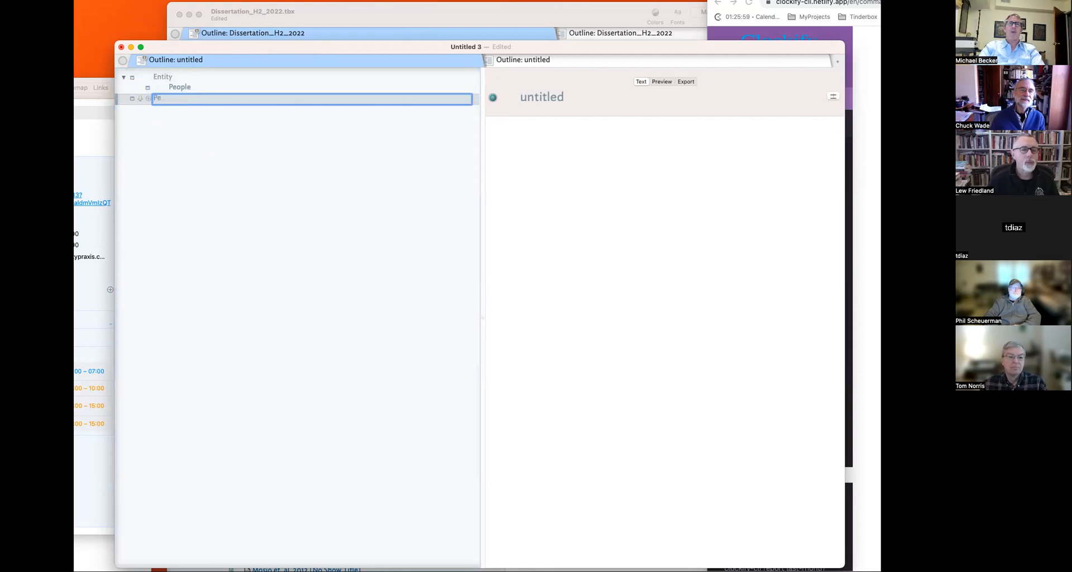
pyautogui.press('Return')
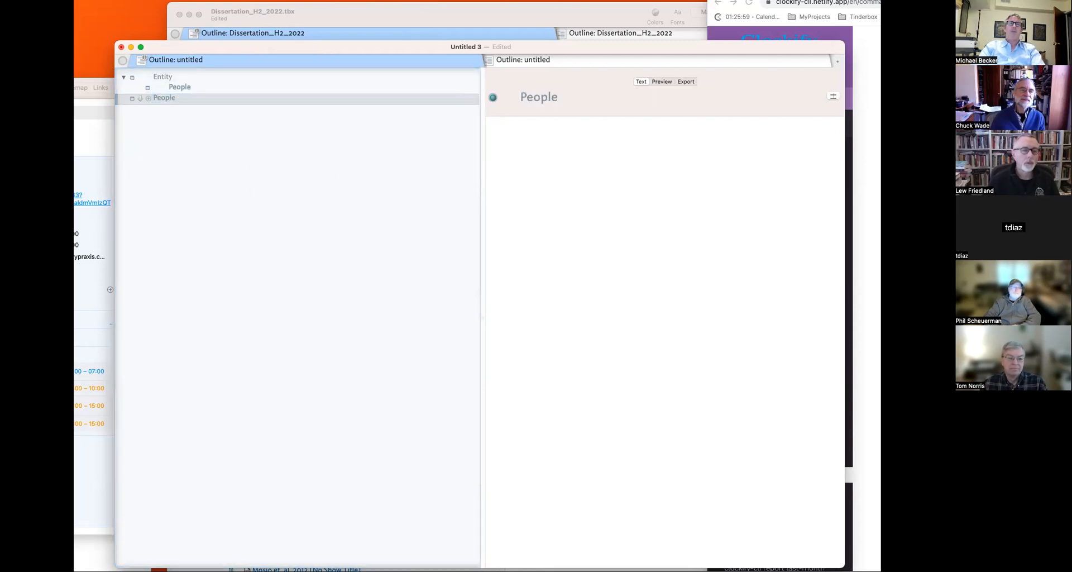
pyautogui.hotkey('shift', 'Return')
pyautogui.write('E')
pyautogui.press('BackSpace')
pyautogui.press('BackSpace')
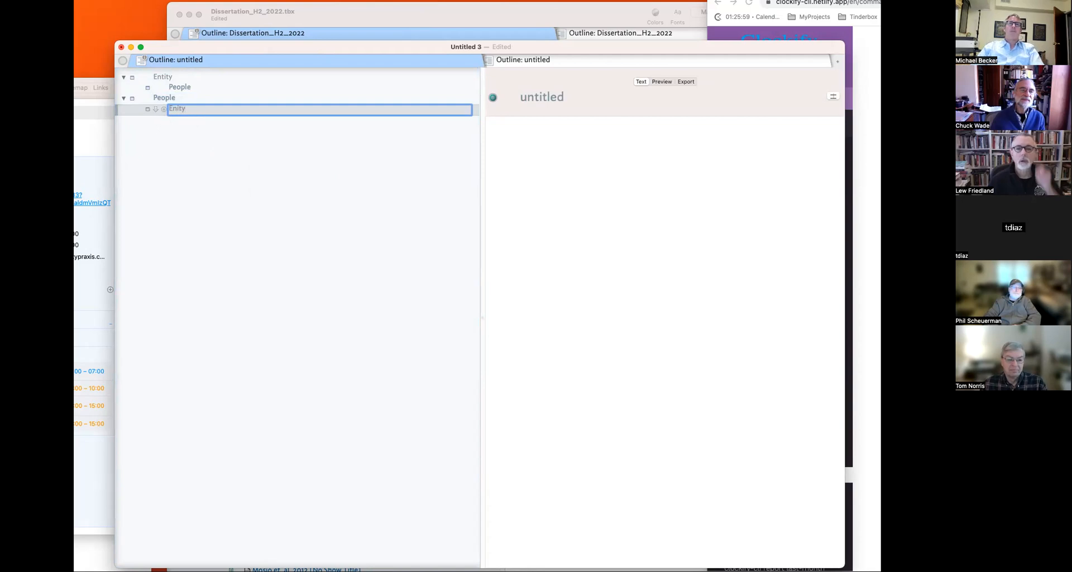
pyautogui.press('BackSpace')
pyautogui.press('BackSpace')
pyautogui.press('BackSpace')
pyautogui.press('BackSpace')
pyautogui.write('ntity')
pyautogui.press('Return')
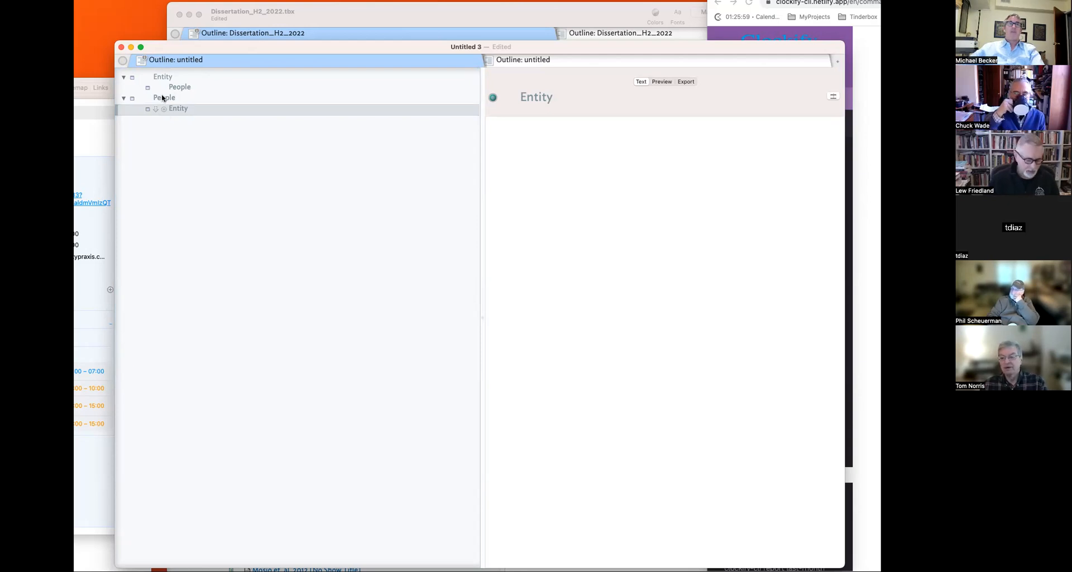
# - Add a new top-level note named Resources Folder below People
pyautogui.click(162, 99)
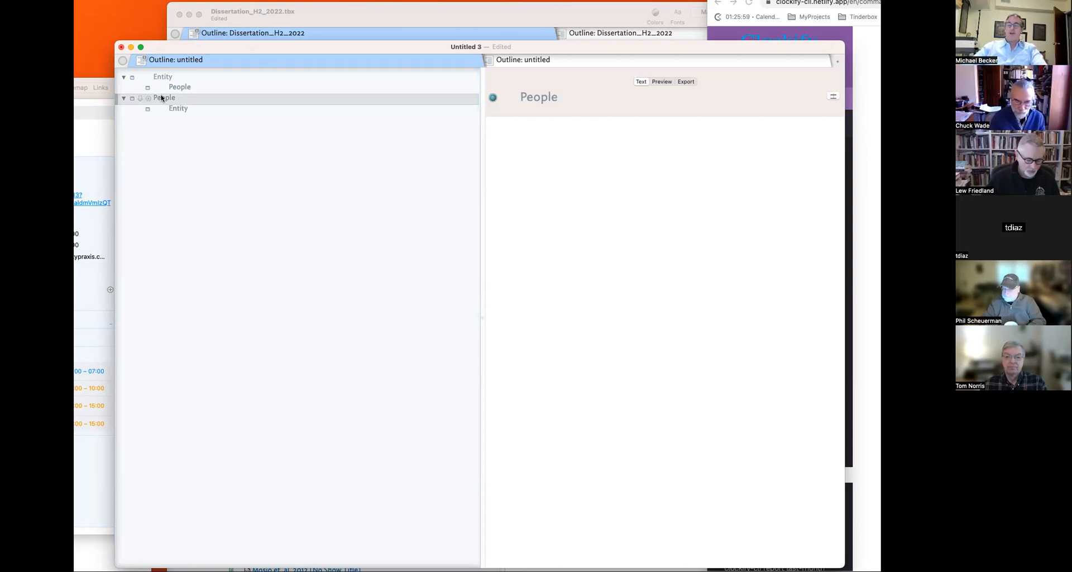
pyautogui.press('Return')
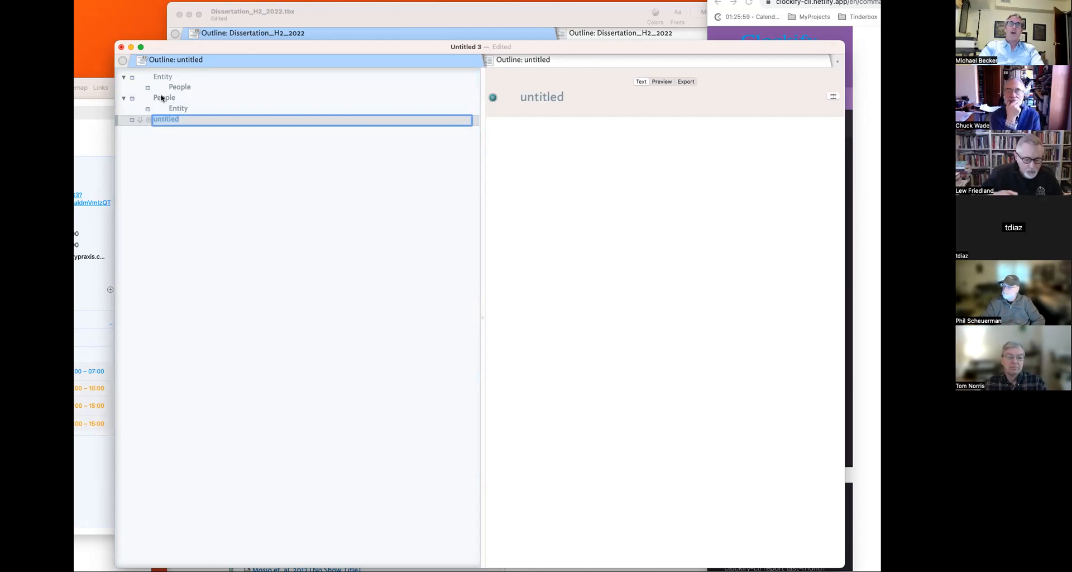
pyautogui.write('Resour')
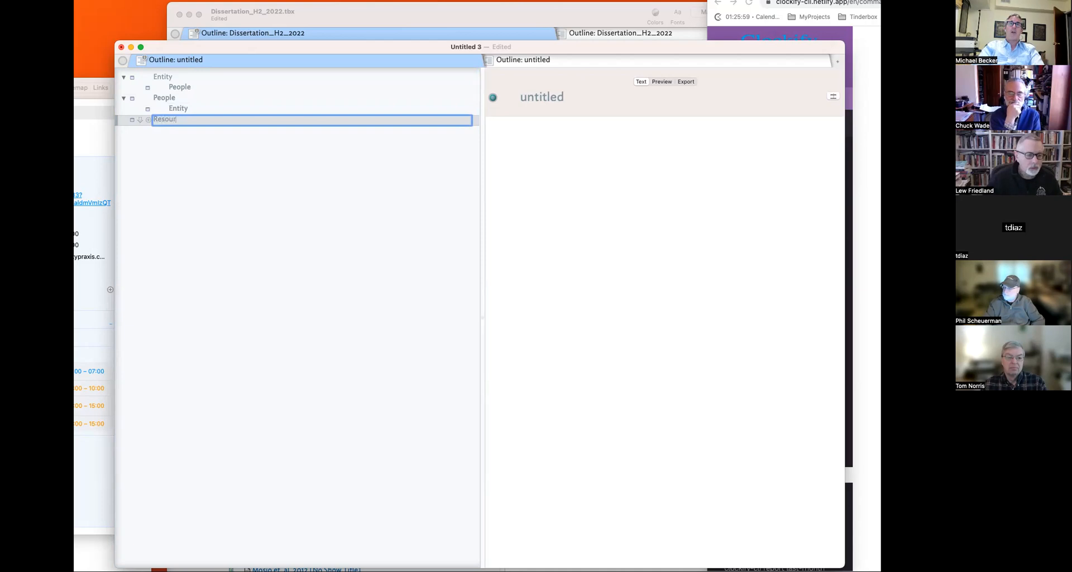
pyautogui.write('ces Folder')
pyautogui.press('Return')
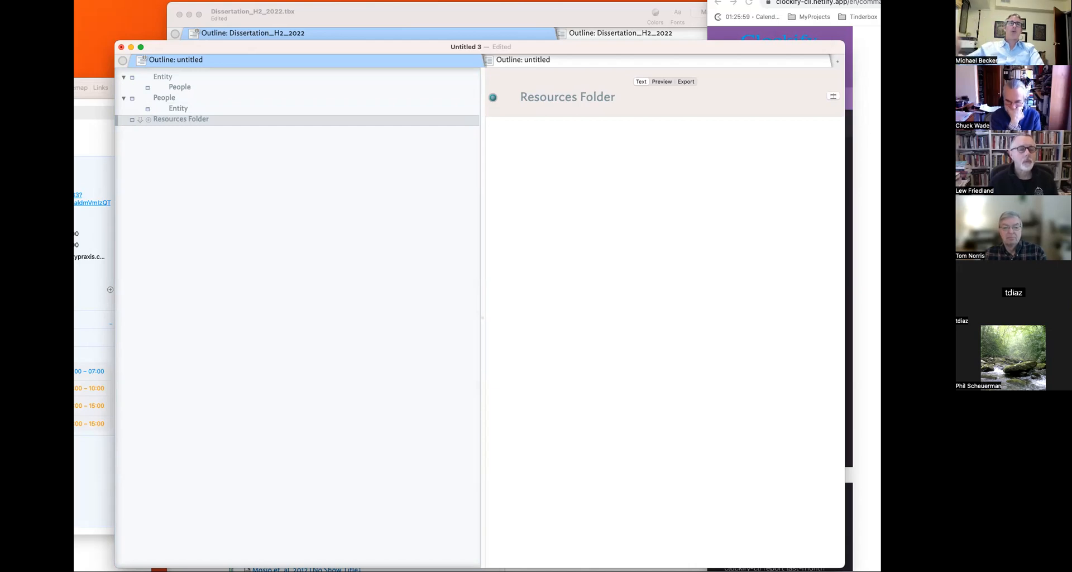
# - Add a top-level note named Projects after People's children
pyautogui.click(186, 99)
pyautogui.press('Return')
pyautogui.write('Projects')
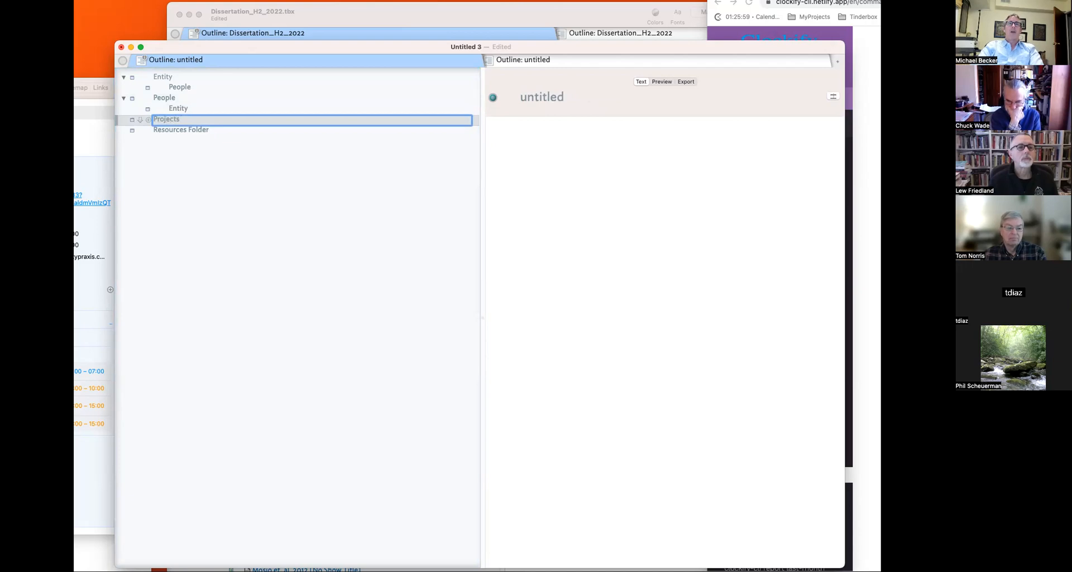
pyautogui.press('Return')
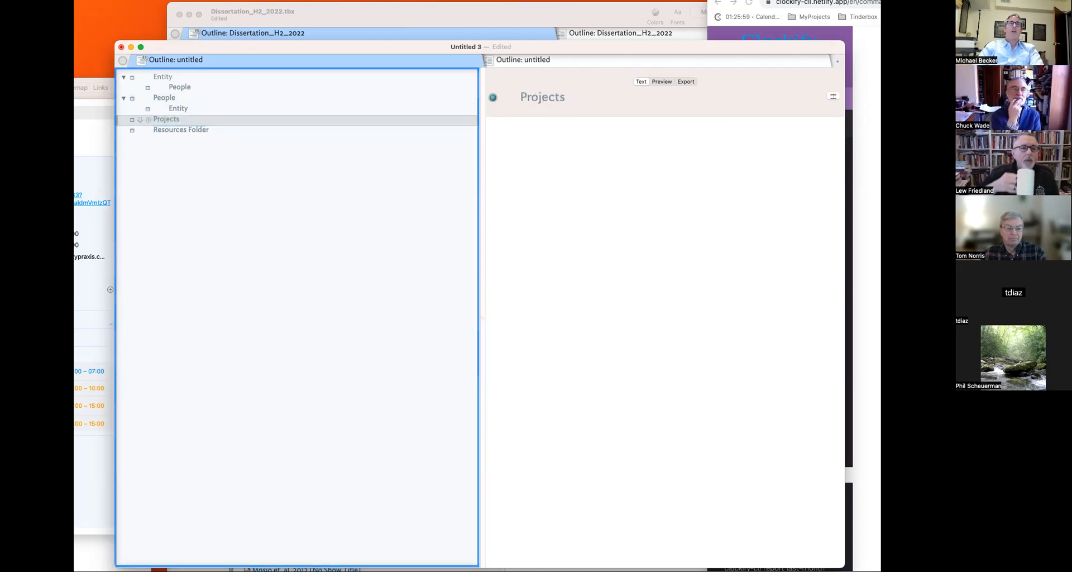
# - Nest Article One, Report Two and Research Three as children of Projects
pyautogui.press('Return')
pyautogui.press('Tab')
pyautogui.write('Article One')
pyautogui.press('Return')
pyautogui.press('Return')
pyautogui.write('repor')
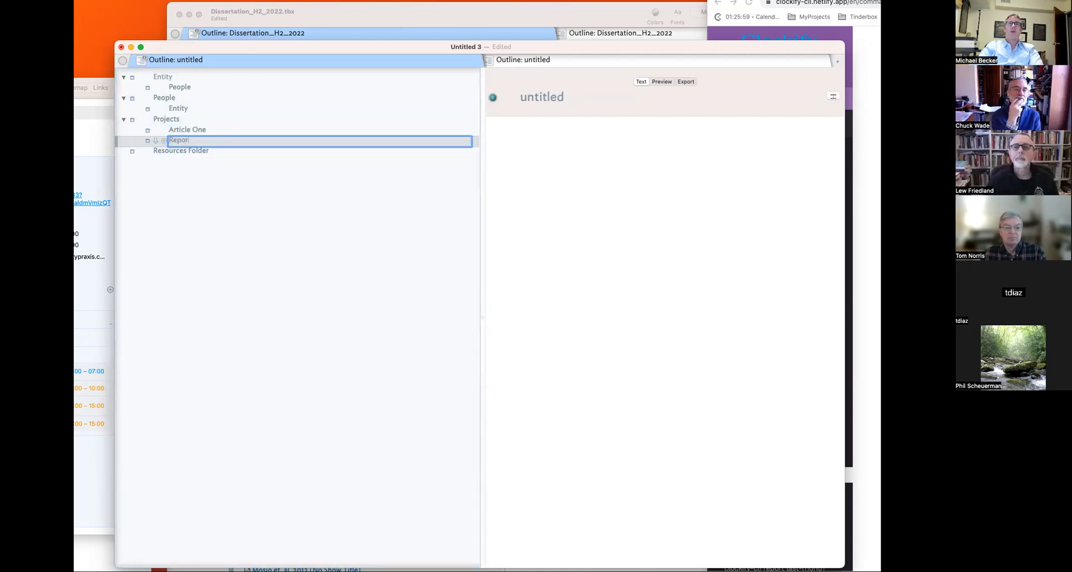
pyautogui.write('t Two')
pyautogui.press('Return')
pyautogui.press('Return')
pyautogui.write('Research Three')
pyautogui.press('Return')
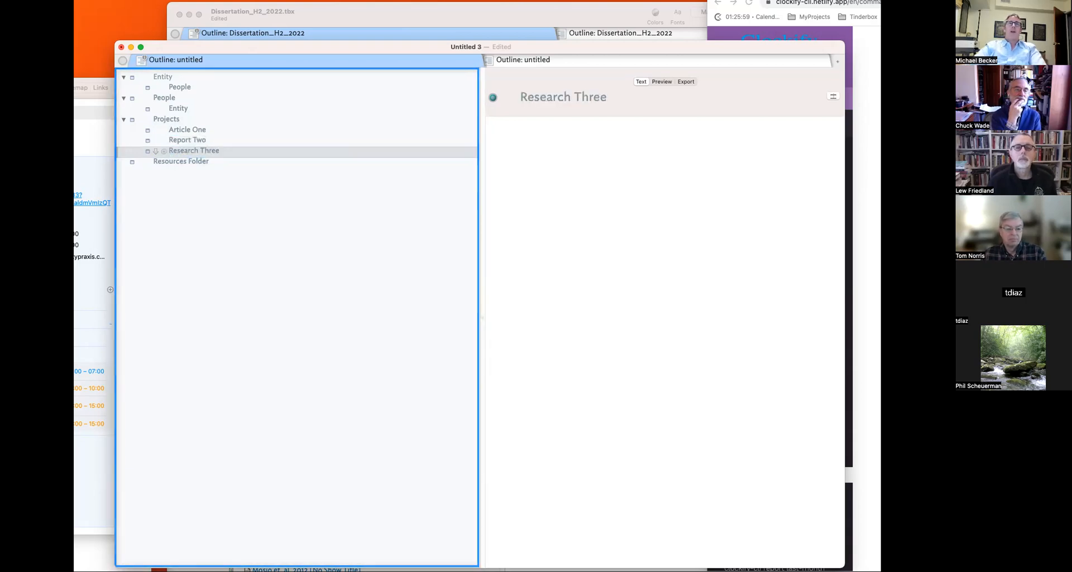
pyautogui.click(176, 122)
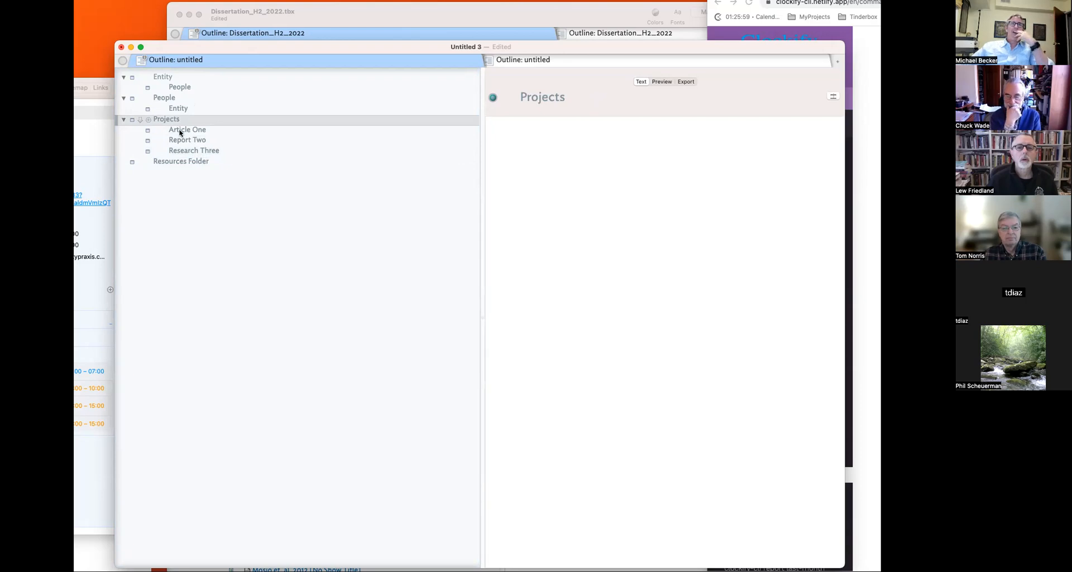
# - Rename the Projects note to Work Folder
pyautogui.click(180, 130)
pyautogui.click(182, 141)
pyautogui.click(184, 150)
pyautogui.click(179, 109)
pyautogui.doubleClick(177, 119)
pyautogui.write('Work')
pyautogui.press('Return')
pyautogui.click(196, 124)
pyautogui.write('Folder')
pyautogui.press('Return')
# - Append [Atomic Idea] to the Resources Folder note's name
pyautogui.click(199, 128)
pyautogui.click(201, 141)
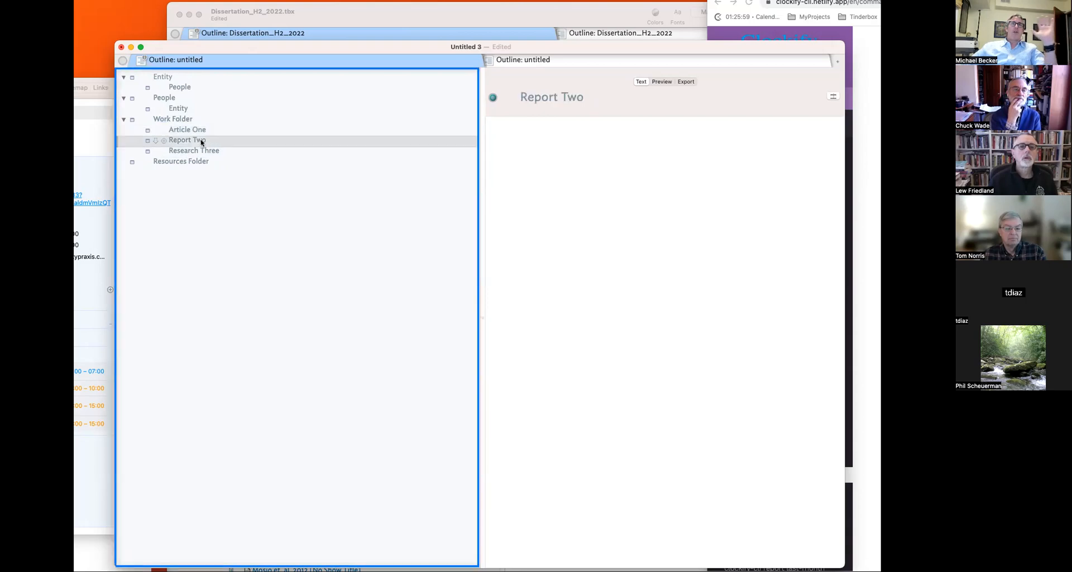
pyautogui.click(206, 150)
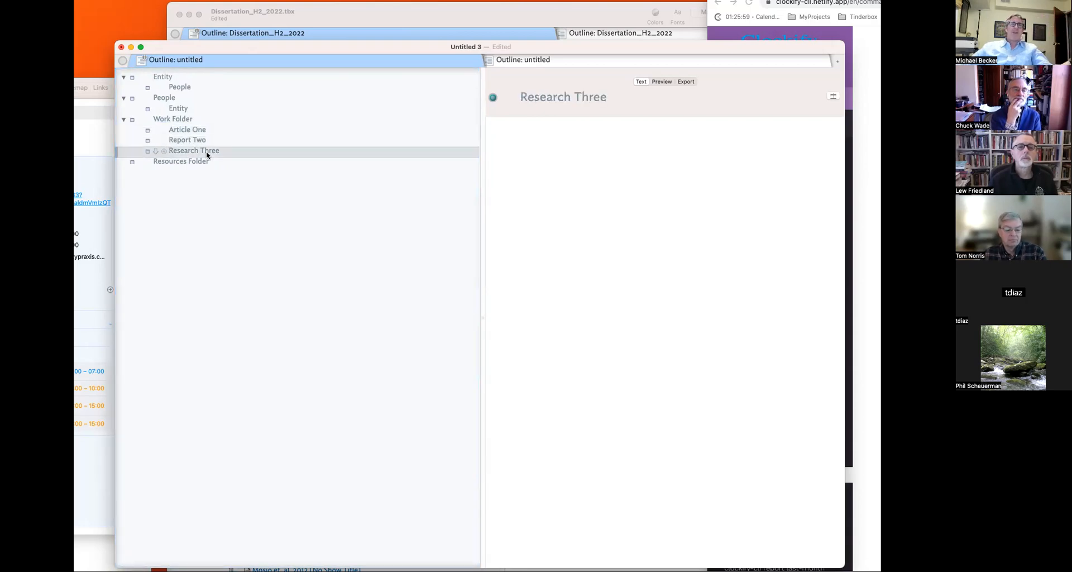
pyautogui.click(193, 162)
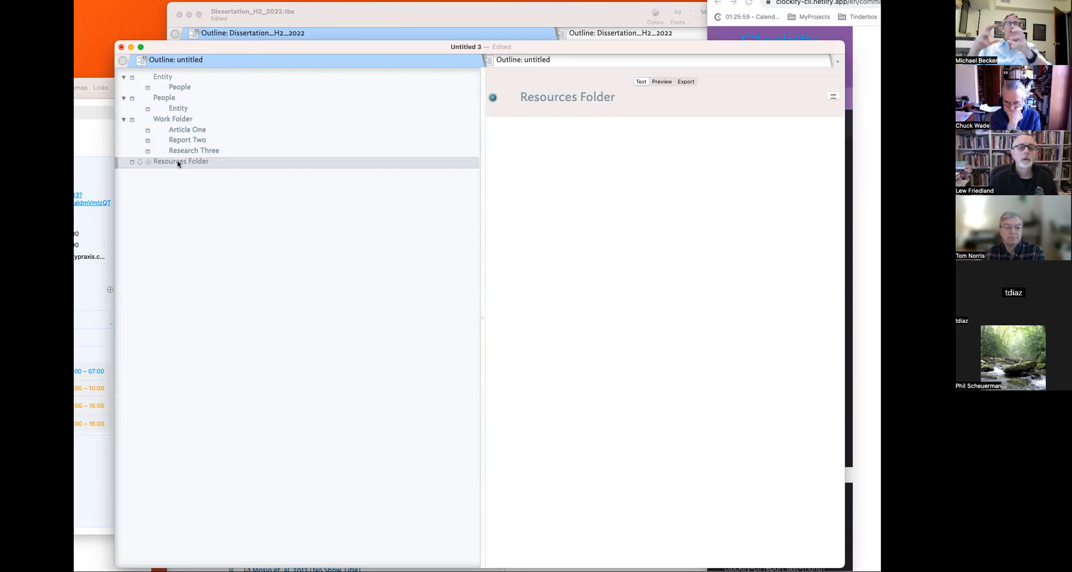
pyautogui.click(251, 162)
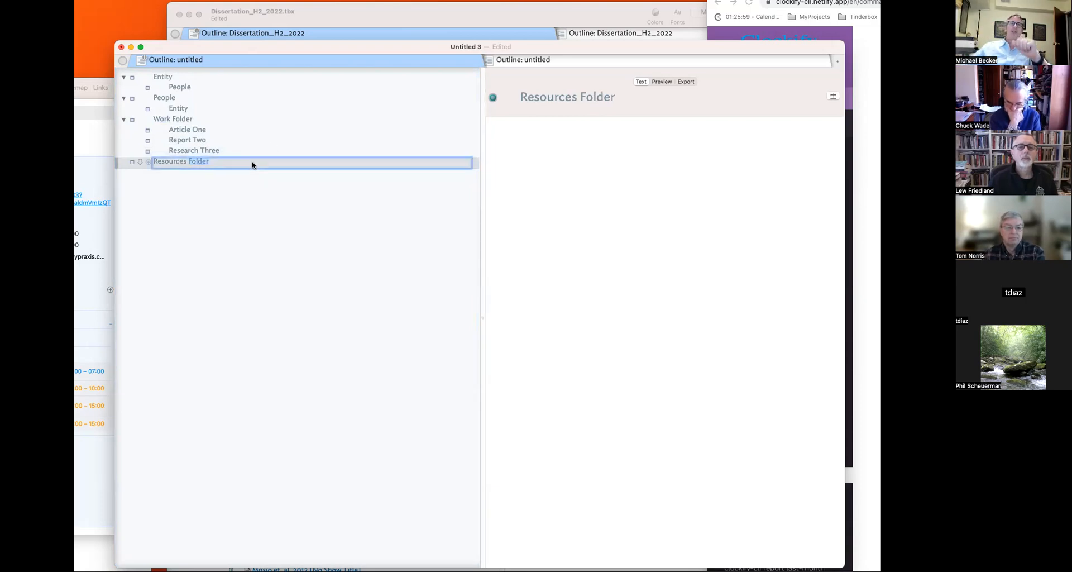
pyautogui.write('[Atop')
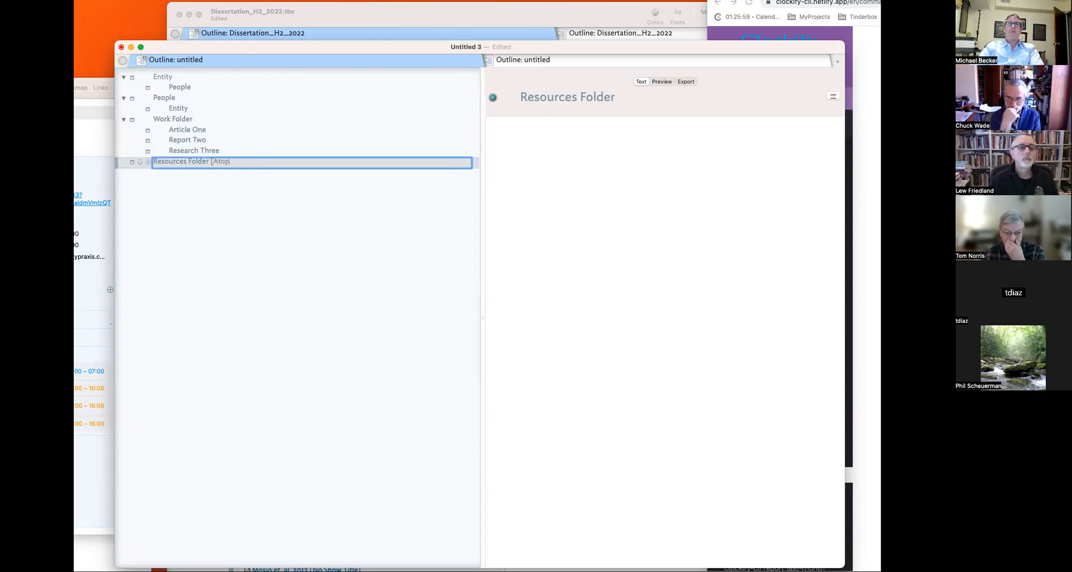
pyautogui.press('BackSpace')
pyautogui.write('mic Idea')
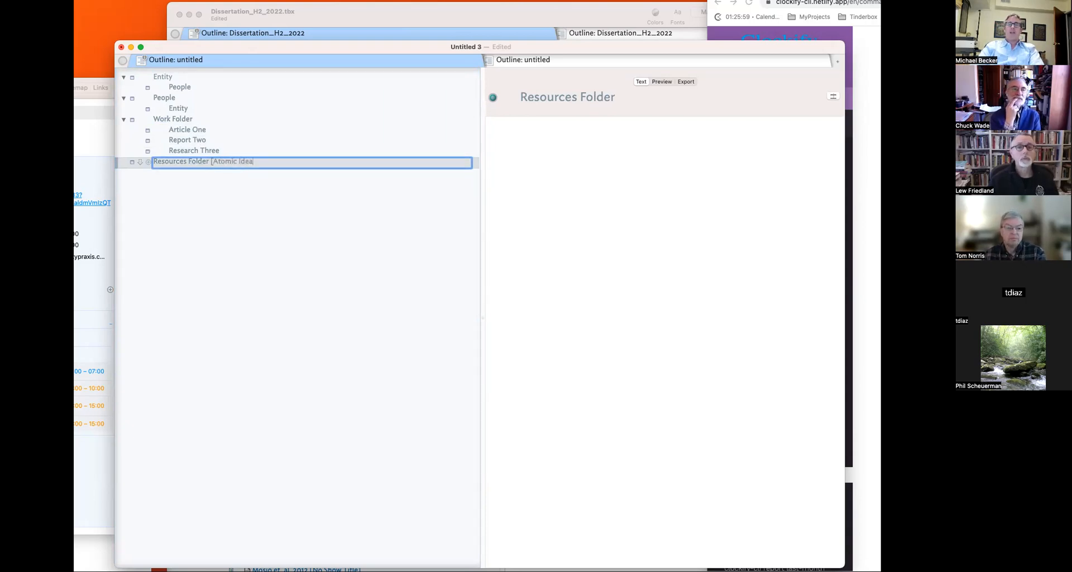
pyautogui.write(']')
pyautogui.press('Return')
pyautogui.click(207, 151)
pyautogui.click(199, 141)
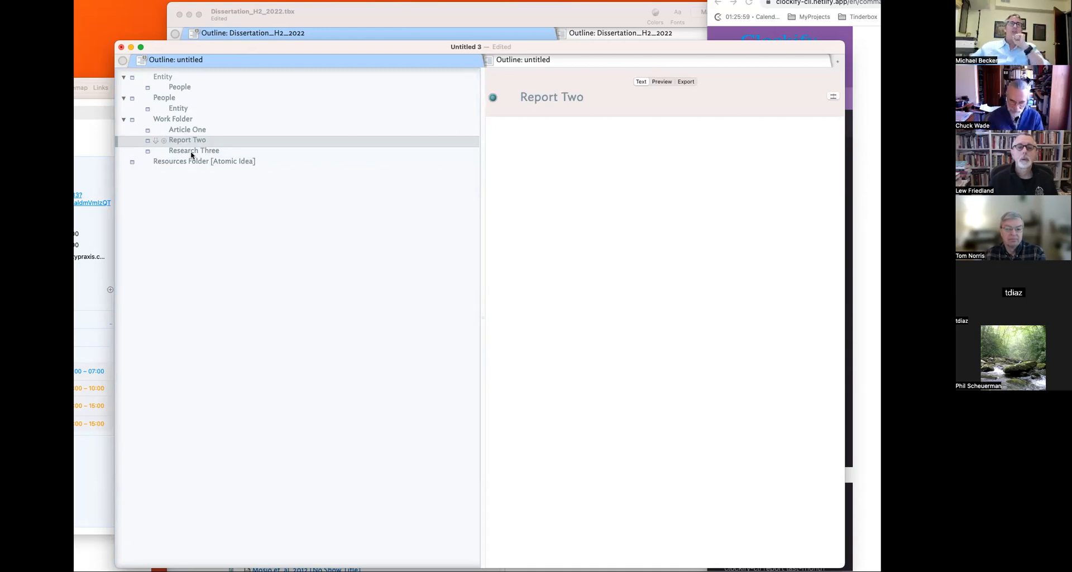
pyautogui.click(195, 164)
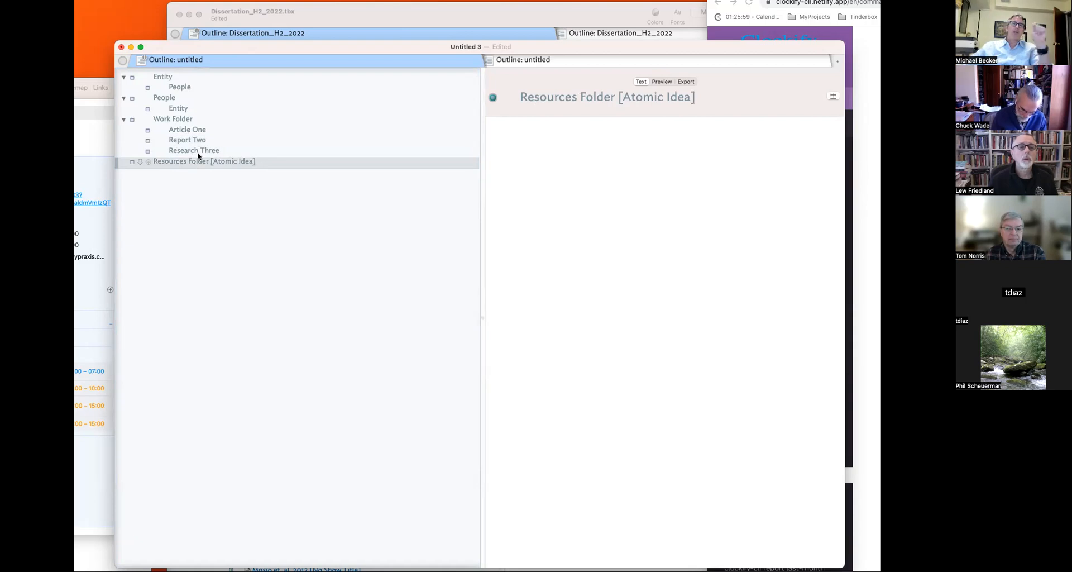
pyautogui.click(198, 152)
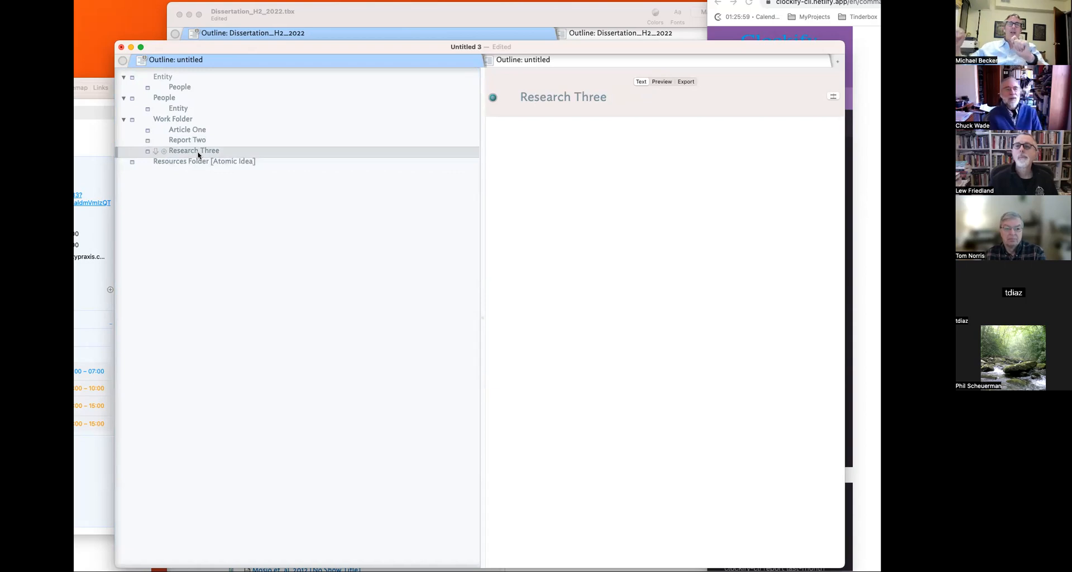
# - Add Note 1, Note 2 and a third note, indenting all three under Research Three
pyautogui.press('Return')
pyautogui.write('Note 1')
pyautogui.press('Return')
pyautogui.press('Return')
pyautogui.write('Note 2')
pyautogui.press('Return')
pyautogui.press('Return')
pyautogui.write('Note 2')
pyautogui.press('Return')
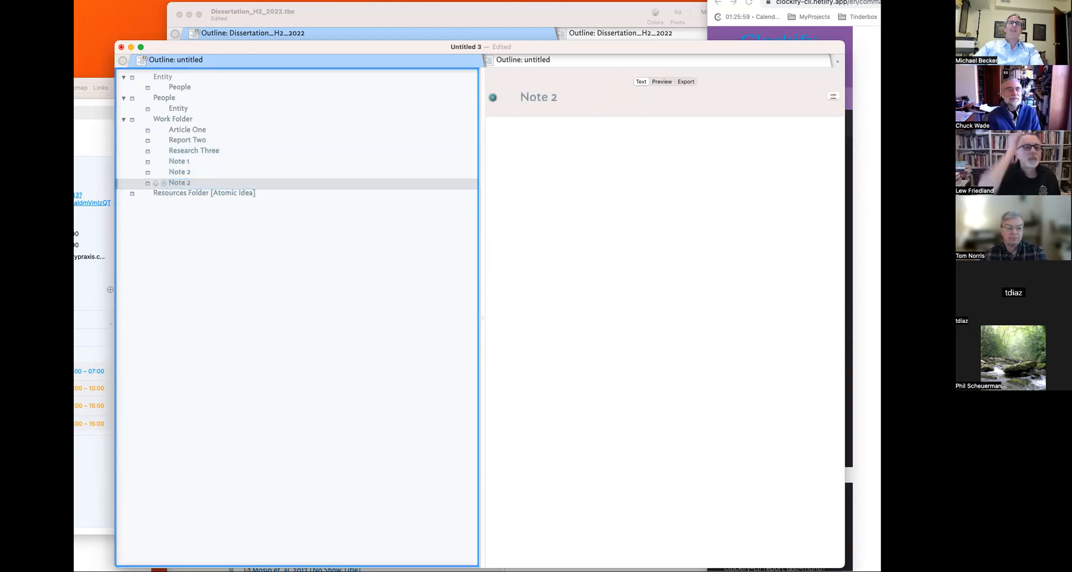
pyautogui.moveTo(201, 161); pyautogui.dragTo(199, 183)
pyautogui.press('Tab')
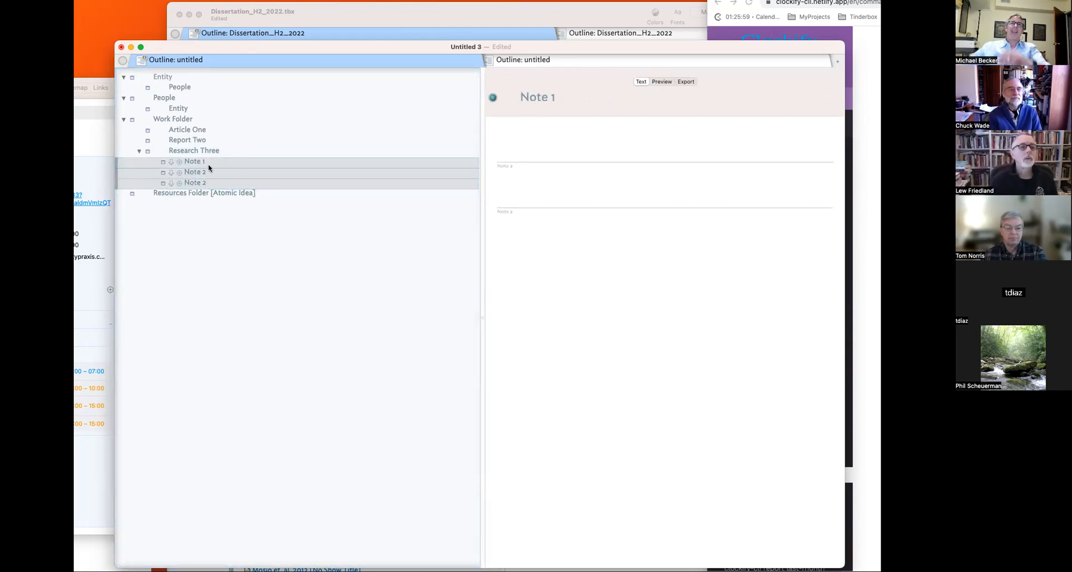
# - Rename the third child note to Note 3
pyautogui.click(212, 152)
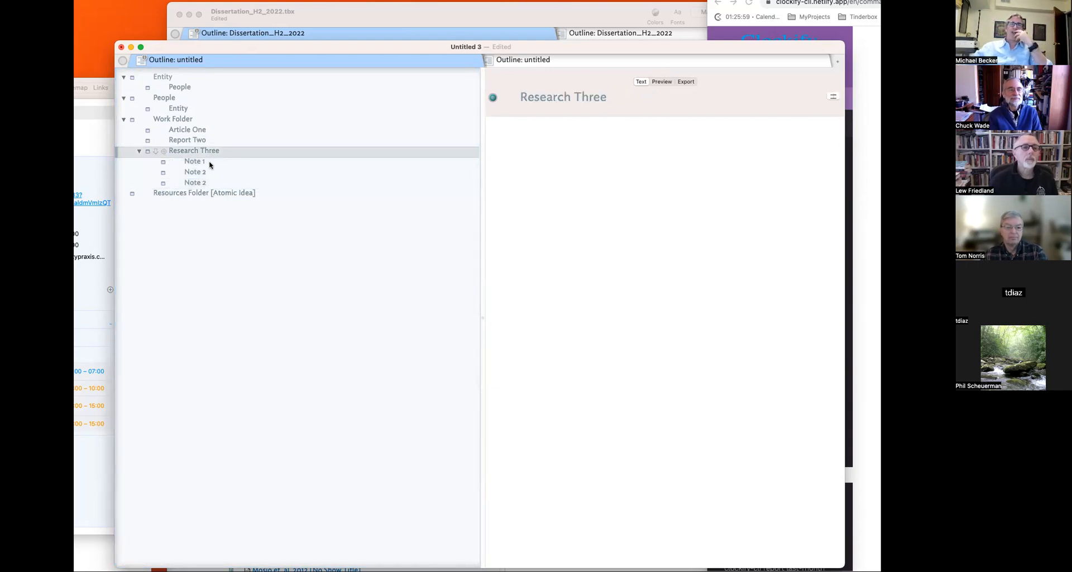
pyautogui.click(210, 162)
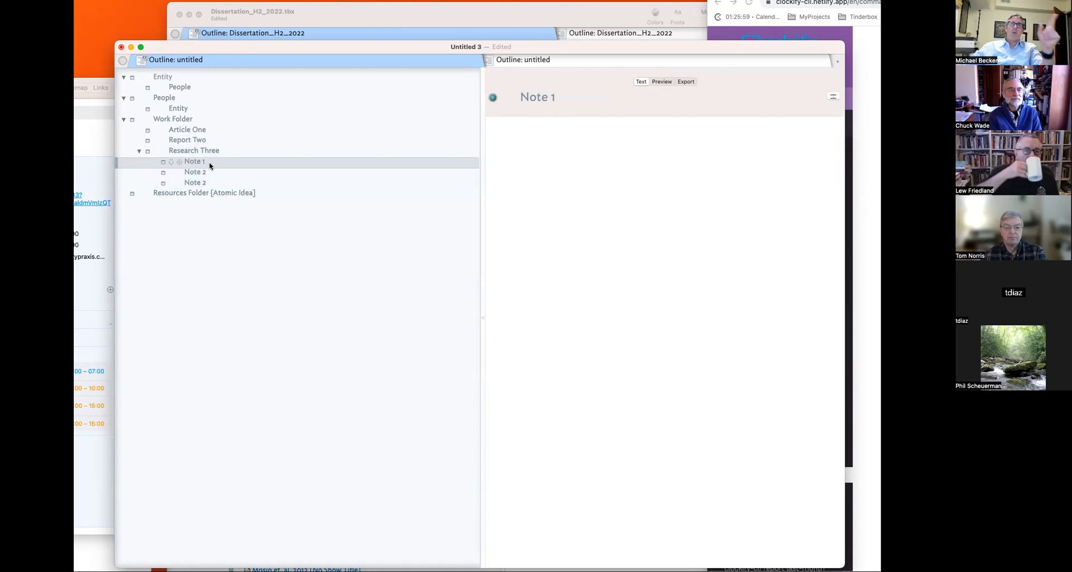
pyautogui.doubleClick(224, 184)
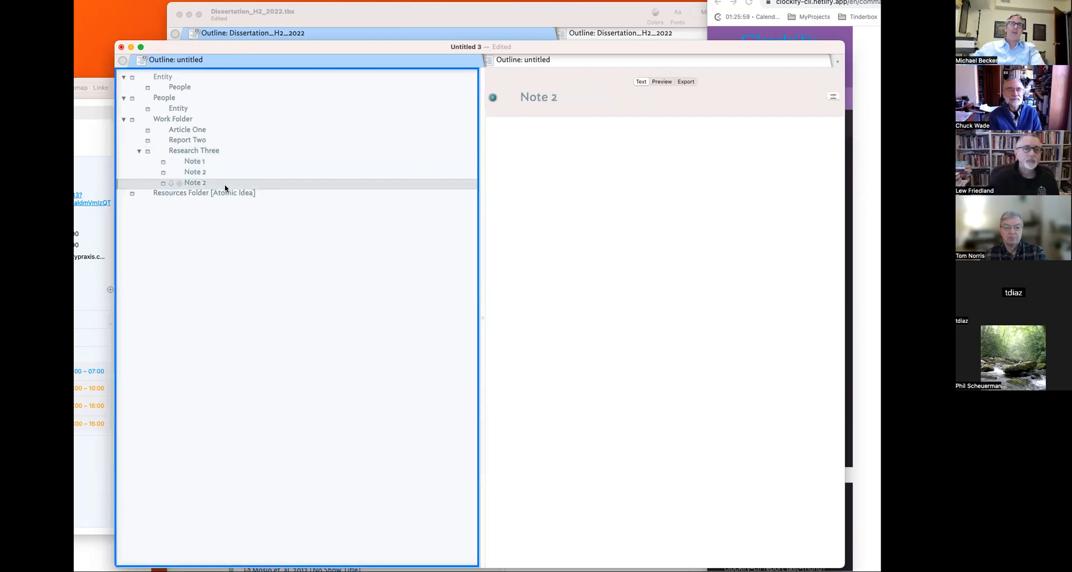
pyautogui.press('BackSpace')
pyautogui.write('3')
pyautogui.press('Return')
pyautogui.click(205, 210)
pyautogui.click(212, 186)
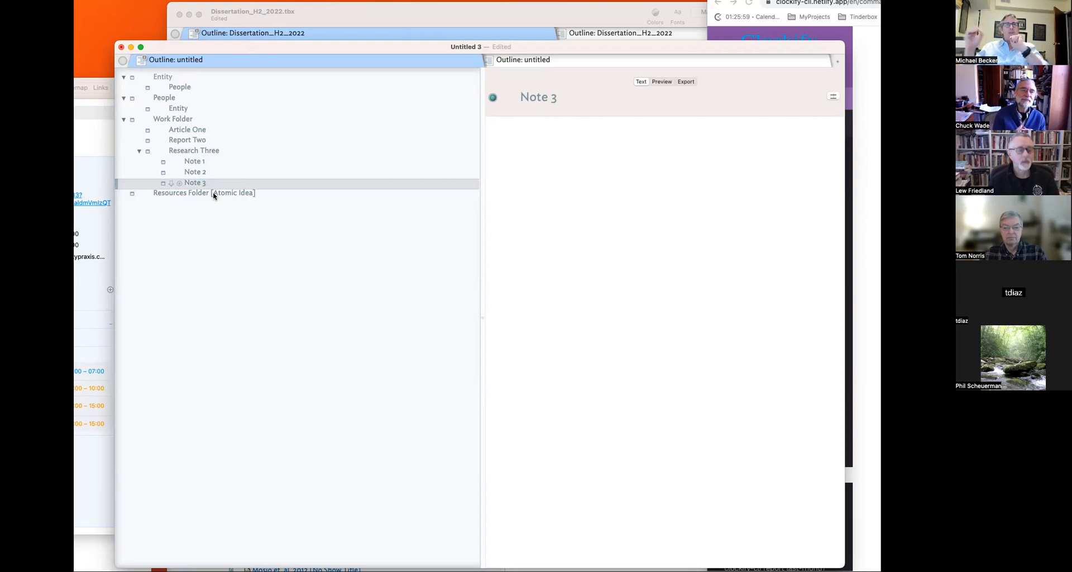
# - Create child notes People Folder and Entity Folder inside Resources Folder [Atomic Idea]
pyautogui.click(184, 198)
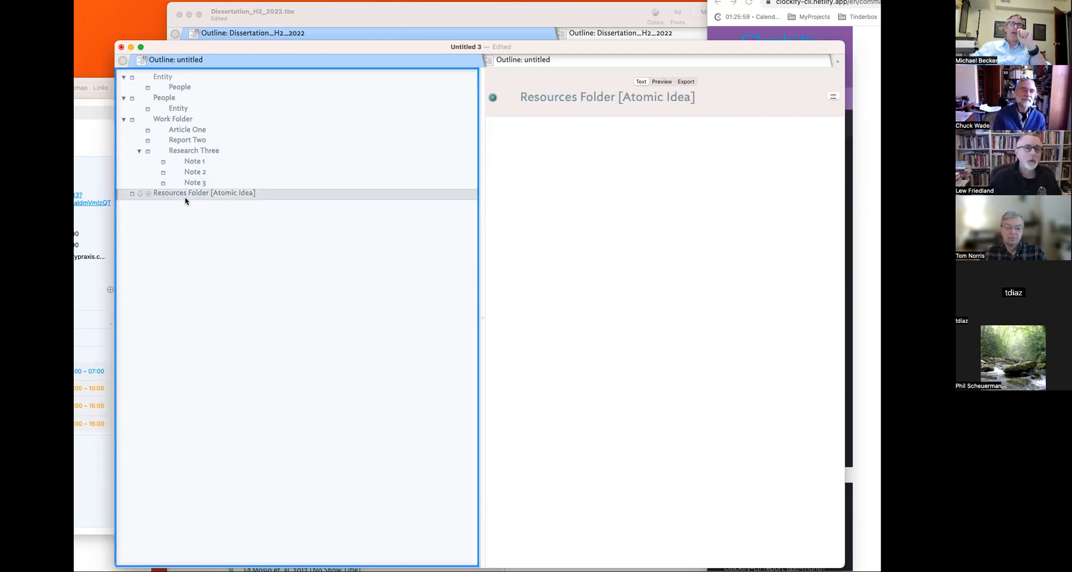
pyautogui.moveTo(185, 202); pyautogui.dragTo(185, 202)
pyautogui.write('People Fold')
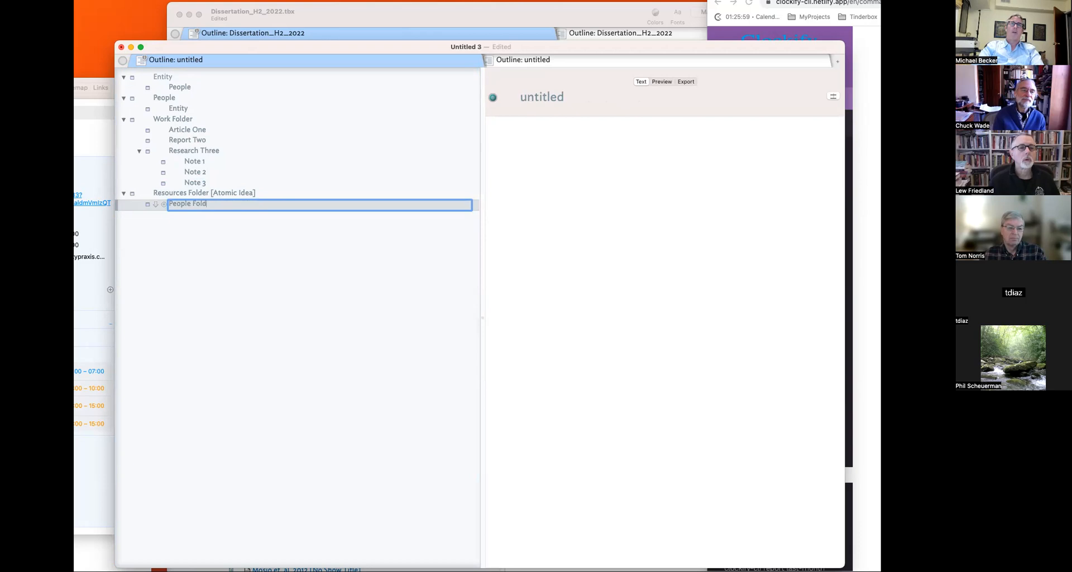
pyautogui.write('er')
pyautogui.press('Return')
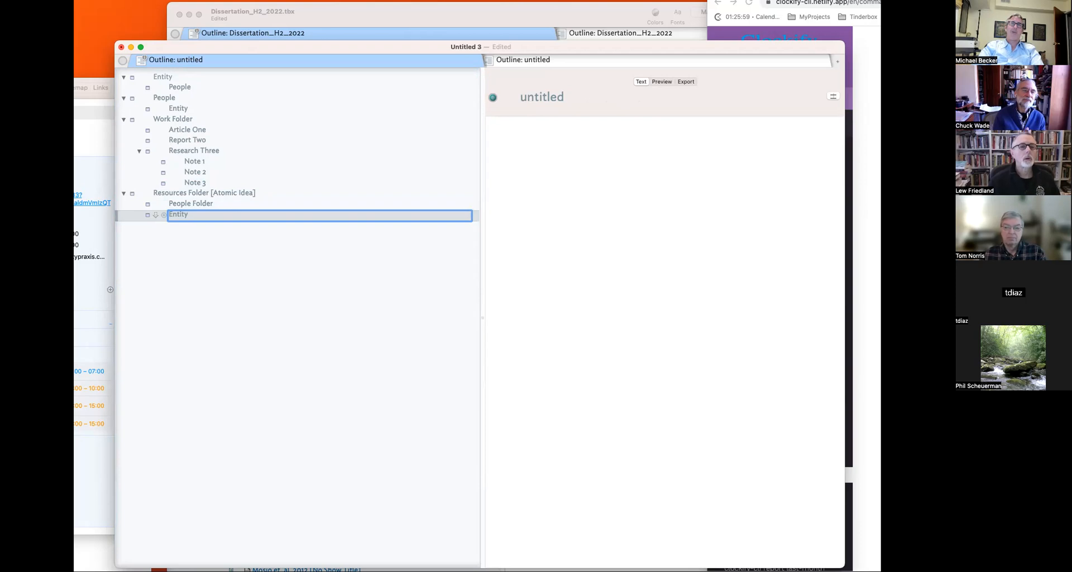
pyautogui.write('Entity Folder')
pyautogui.press('Return')
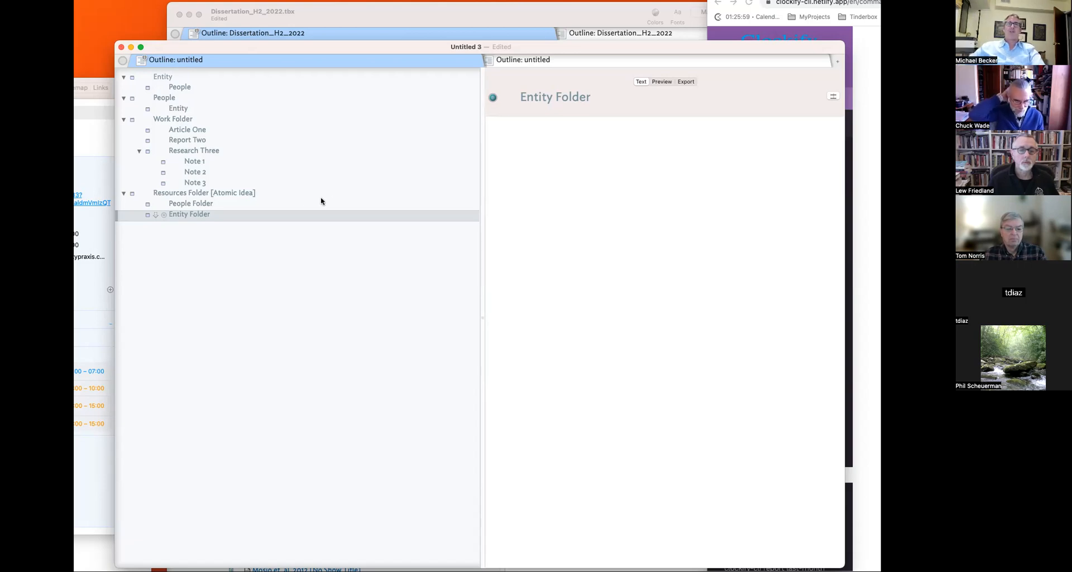
# - Add Terms Folder, Themes Folder and Categories Folder notes below Entity Folder
pyautogui.press('Return')
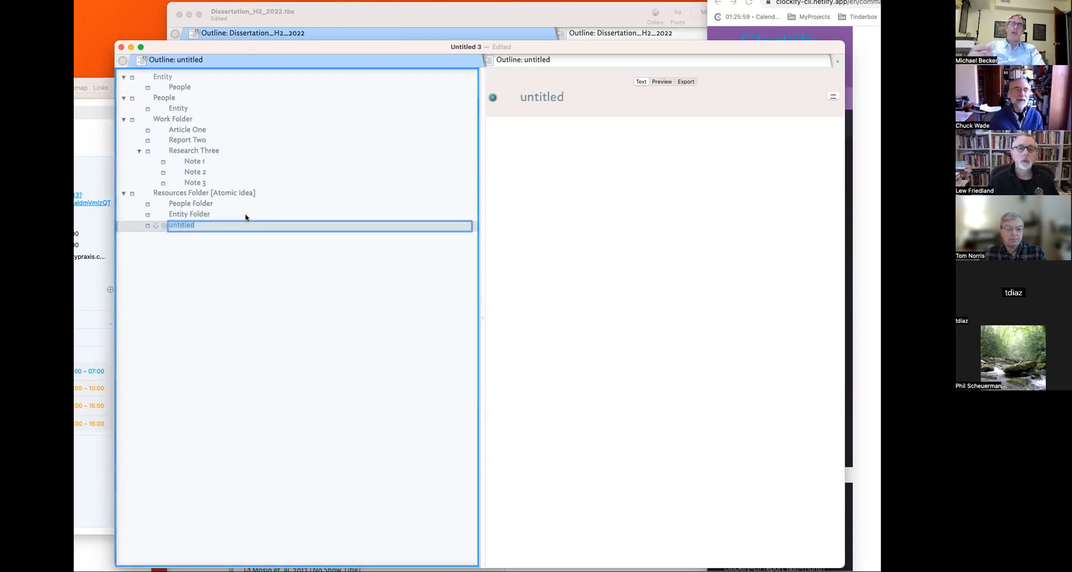
pyautogui.write('Term')
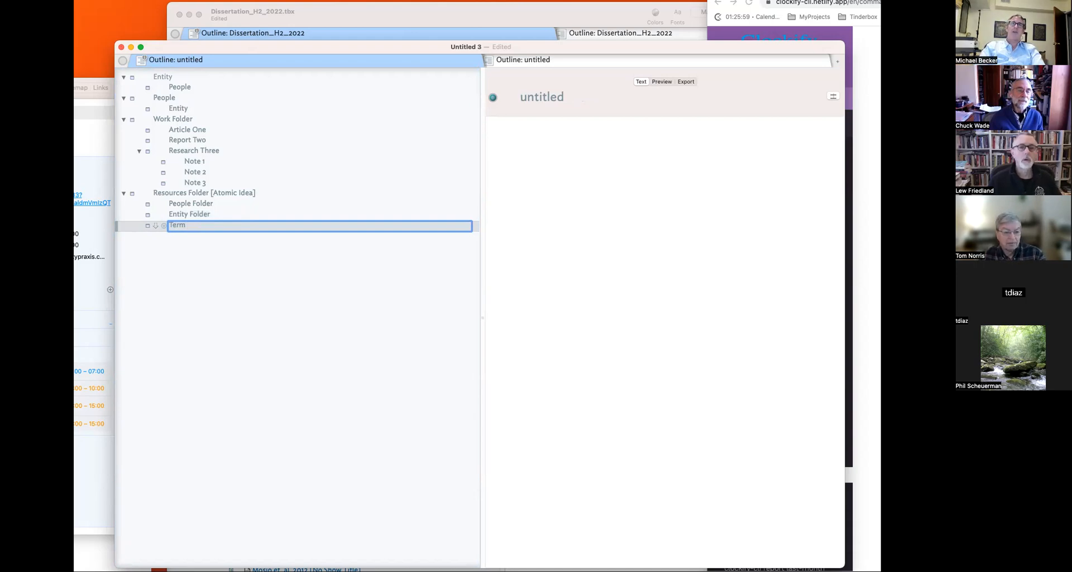
pyautogui.write('s Folder')
pyautogui.press('Return')
pyautogui.write('Theme')
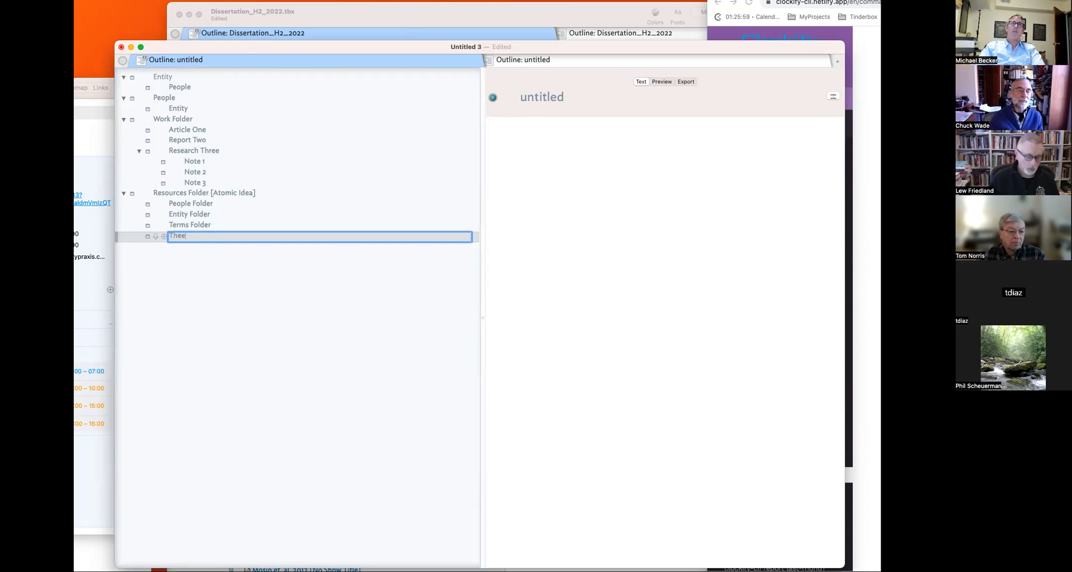
pyautogui.write('s Folder')
pyautogui.press('Return')
pyautogui.write('Ca')
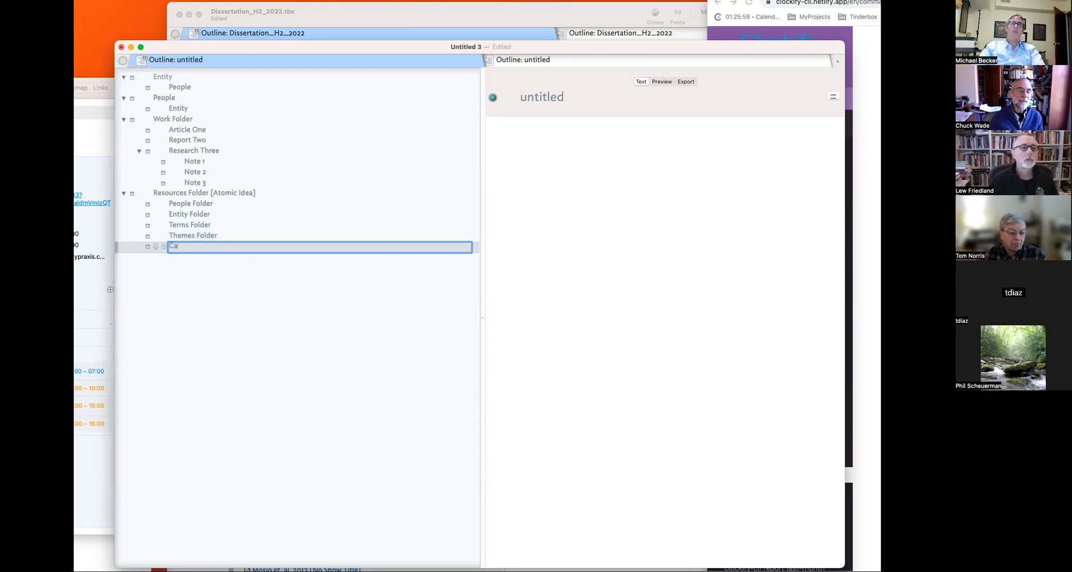
pyautogui.write('tegories Folder')
pyautogui.press('Return')
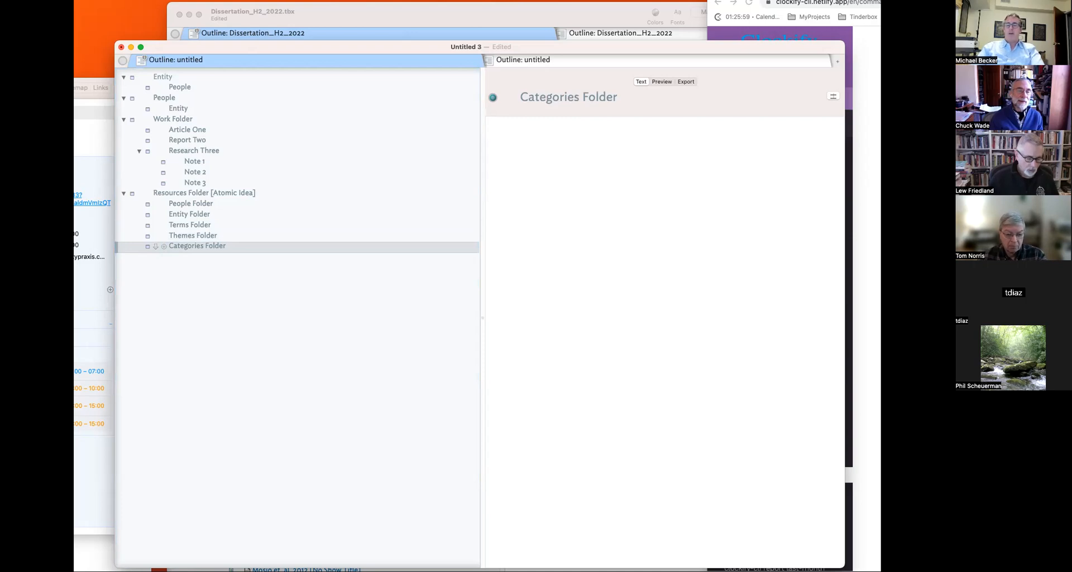
# - Add Regulations Folder and a misspelled Standards folder note, then reopen its name
pyautogui.press('Return')
pyautogui.write('Regulations Fo')
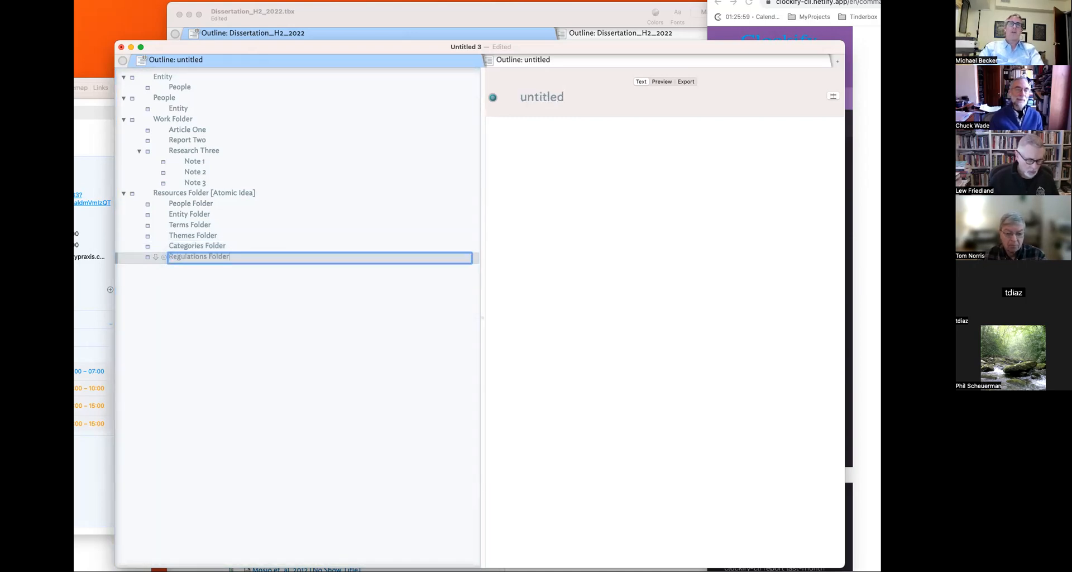
pyautogui.write('lder')
pyautogui.press('Return')
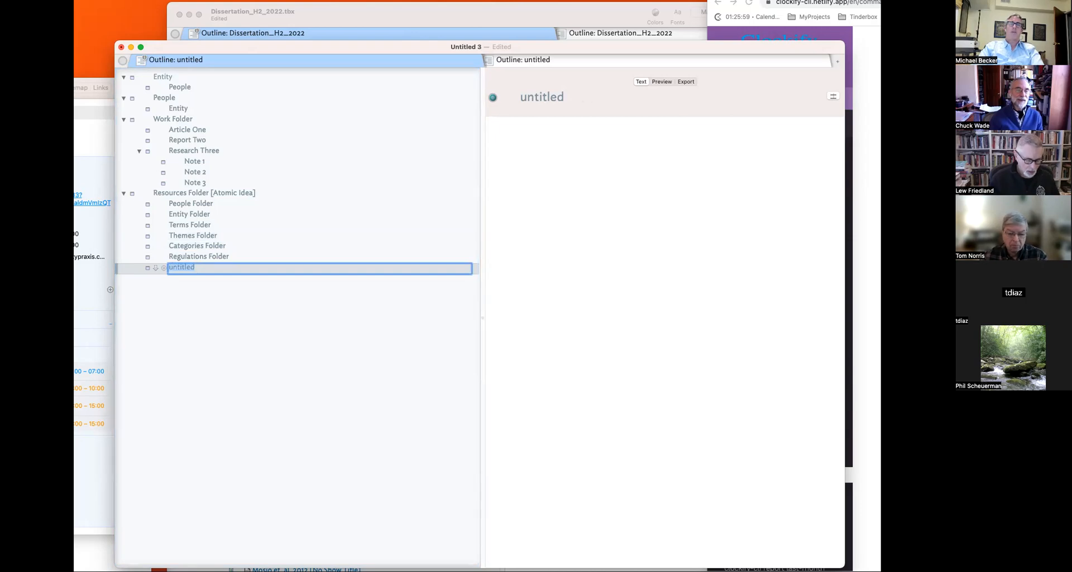
pyautogui.write('Standards fol')
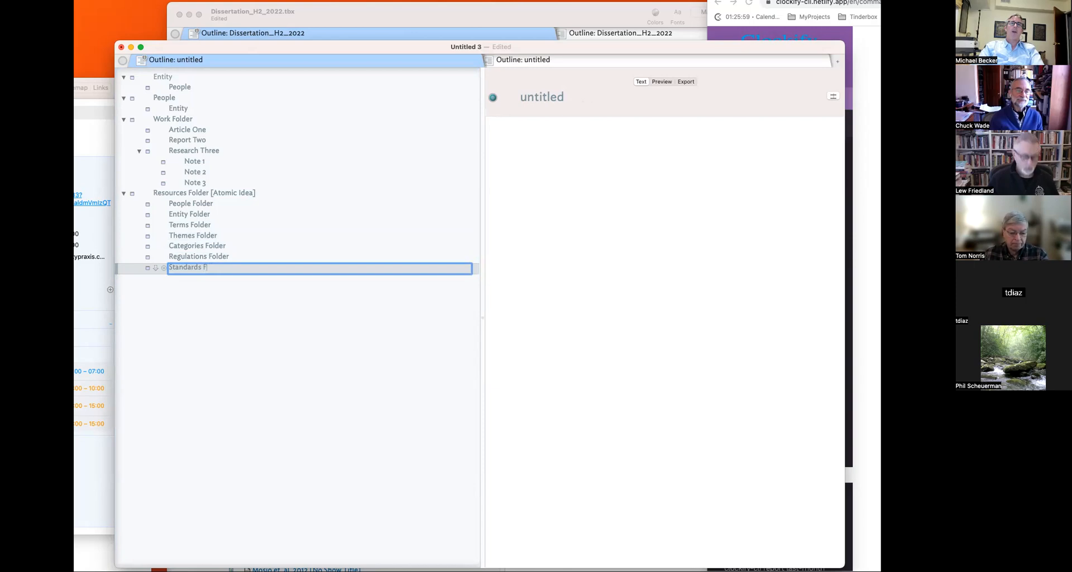
pyautogui.write('ler')
pyautogui.press('Return')
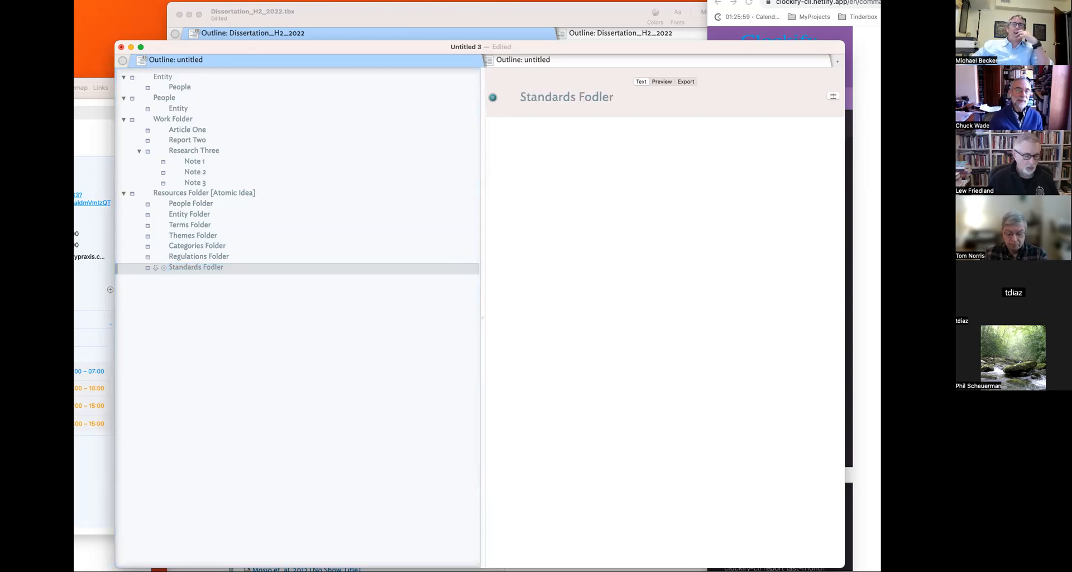
pyautogui.click(212, 266)
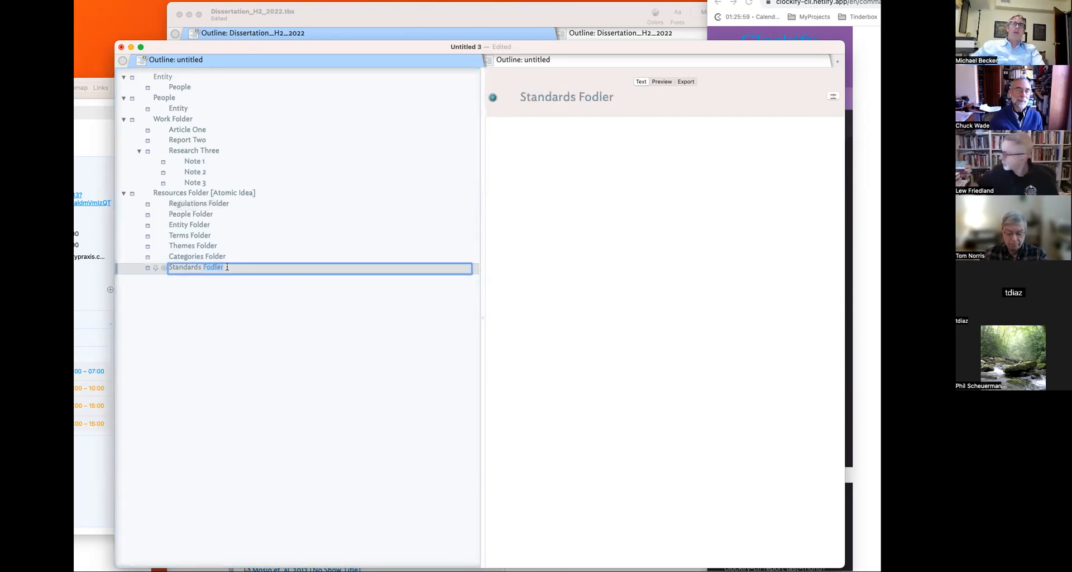
# - Correct the misspelled folder note's name to 'Standards Folder'
pyautogui.press('BackSpace')
pyautogui.press('BackSpace')
pyautogui.press('BackSpace')
pyautogui.press('BackSpace')
pyautogui.press('BackSpace')
pyautogui.write('older')
pyautogui.press('Return')
pyautogui.click(192, 225)
pyautogui.click(199, 269)
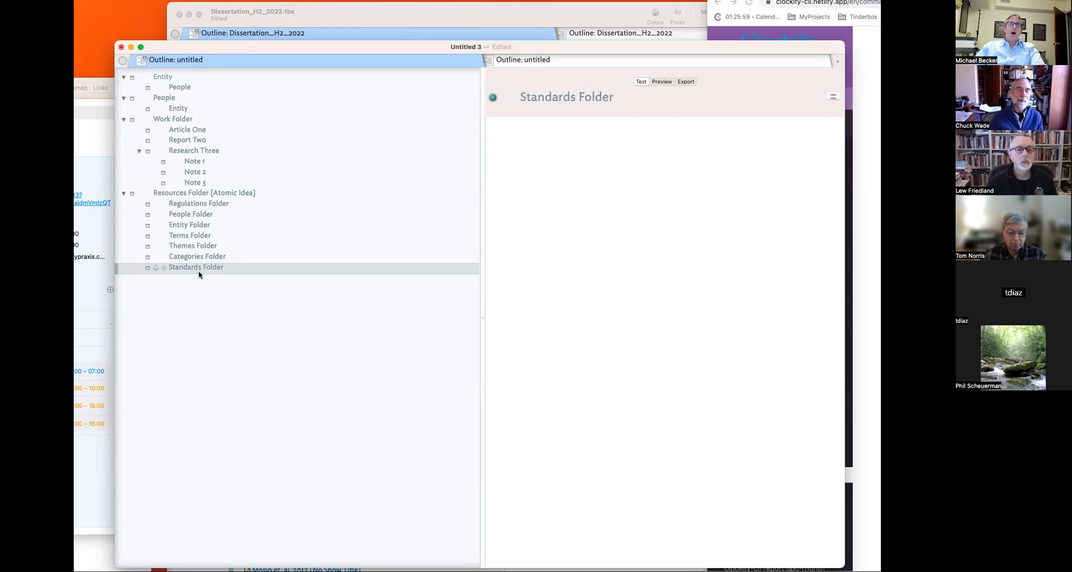
# - Add a new untitled note directly after People Folder
pyautogui.click(212, 218)
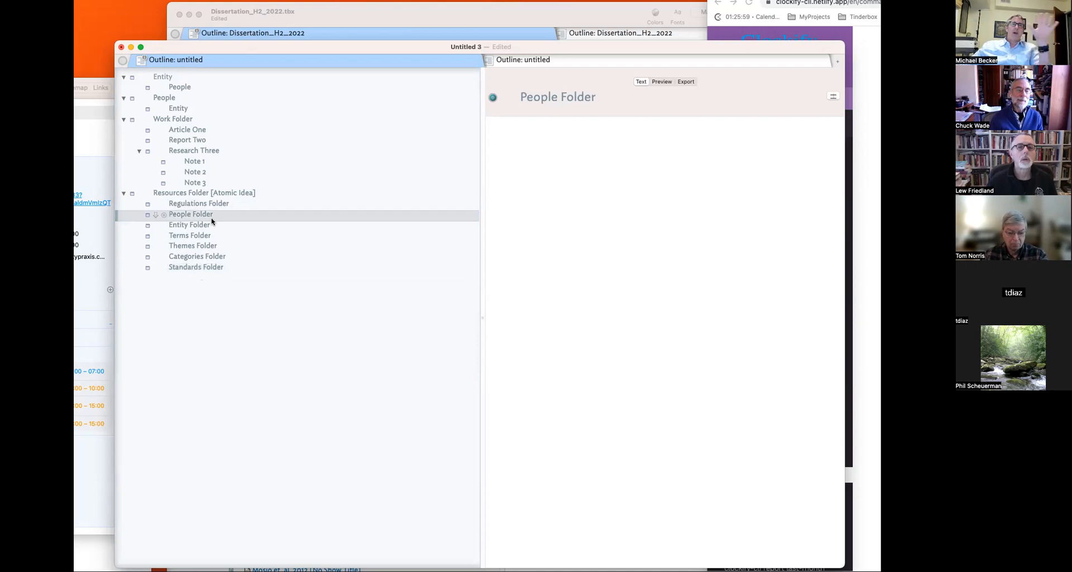
pyautogui.click(206, 227)
pyautogui.click(207, 216)
pyautogui.click(206, 226)
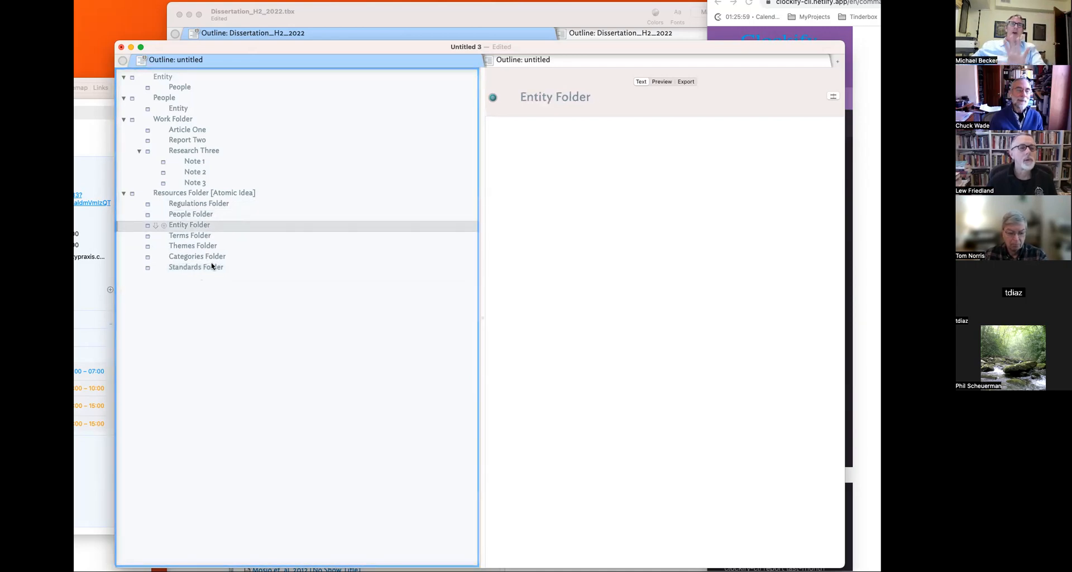
pyautogui.click(208, 270)
pyautogui.press('Return')
pyautogui.write('F')
pyautogui.click(211, 267)
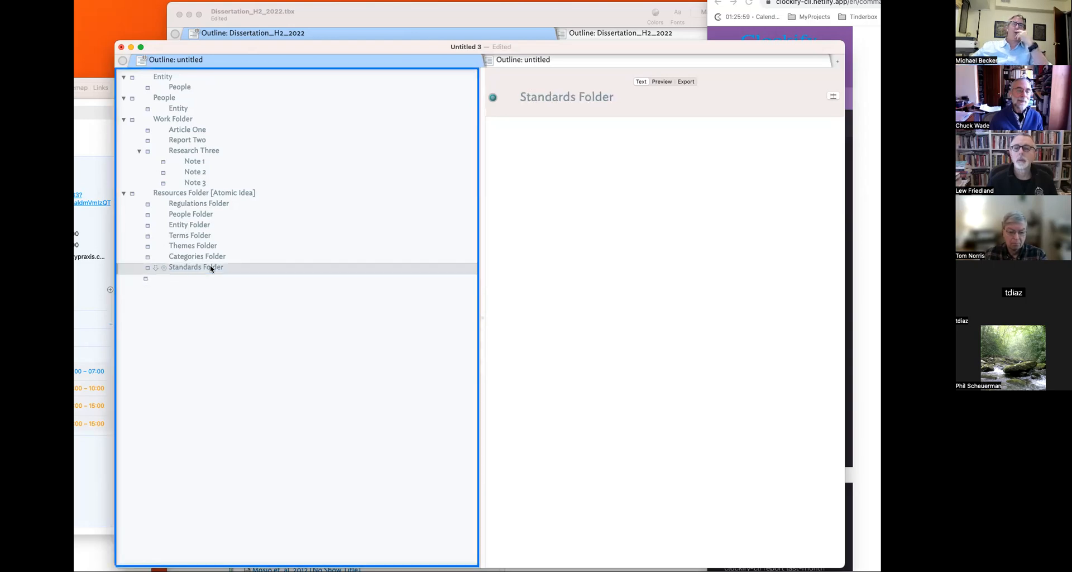
pyautogui.click(224, 217)
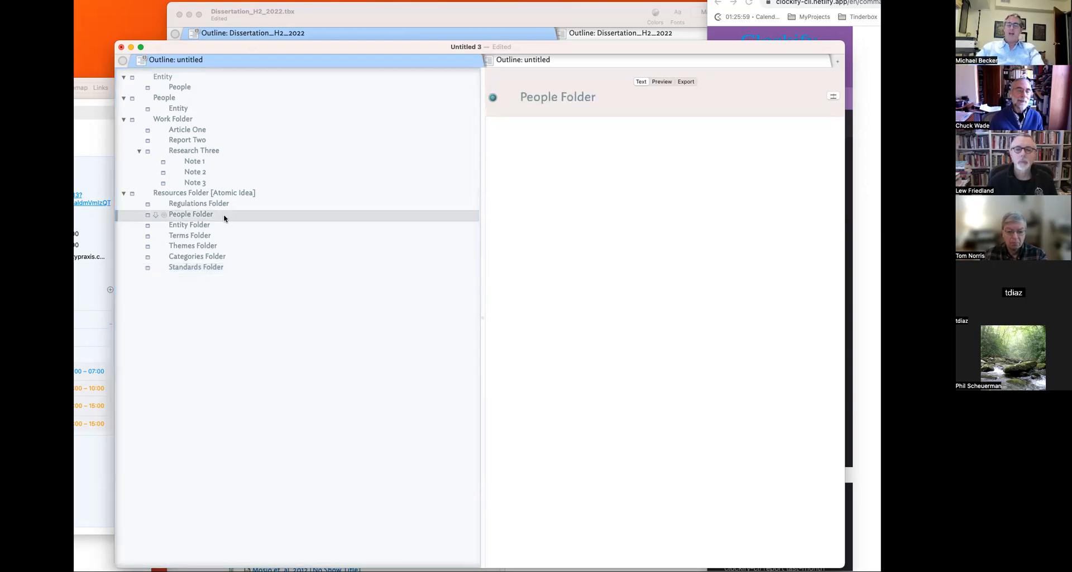
pyautogui.press('Return')
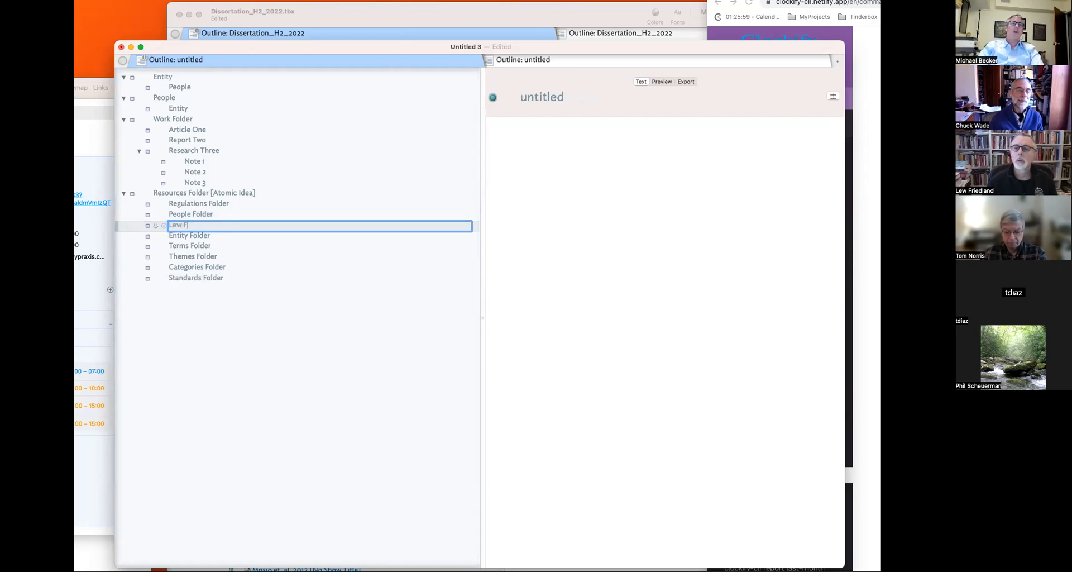
# - Add notes named after the first three participants' full names
pyautogui.press('Return')
pyautogui.press('Return')
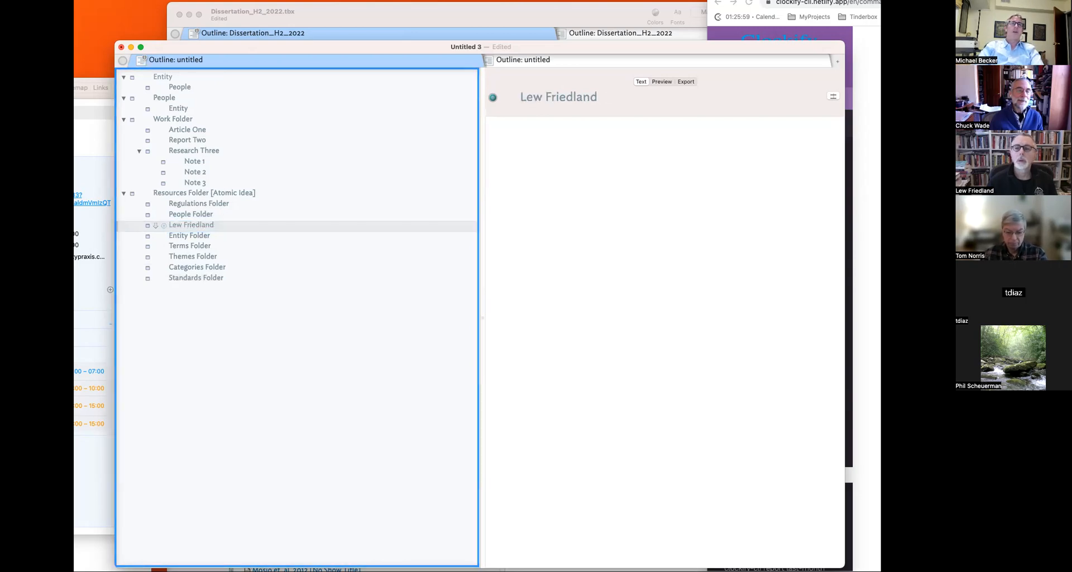
pyautogui.press('Return')
pyautogui.press('Return')
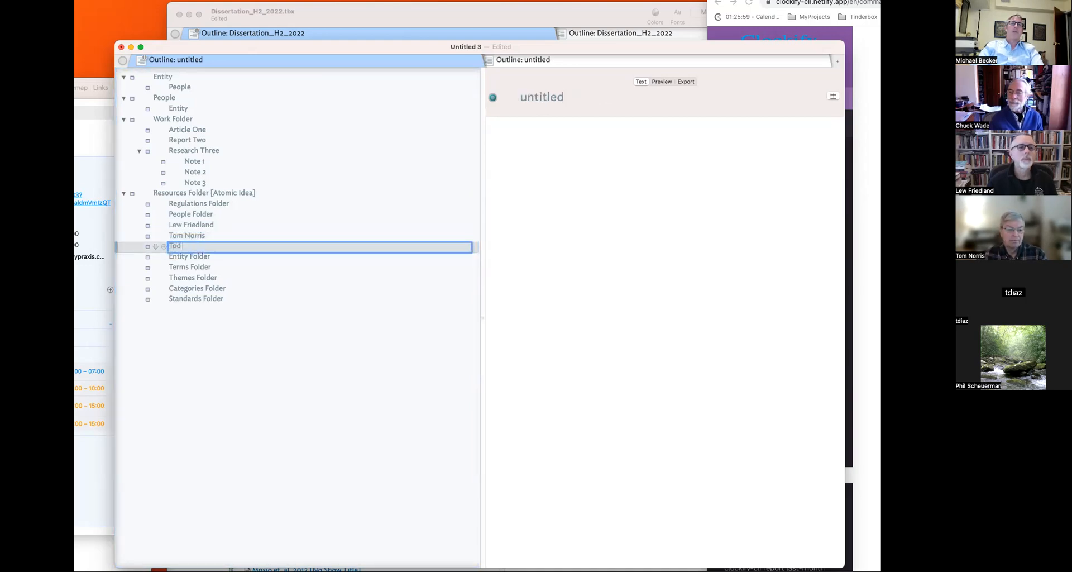
pyautogui.press('Return')
pyautogui.press('Return')
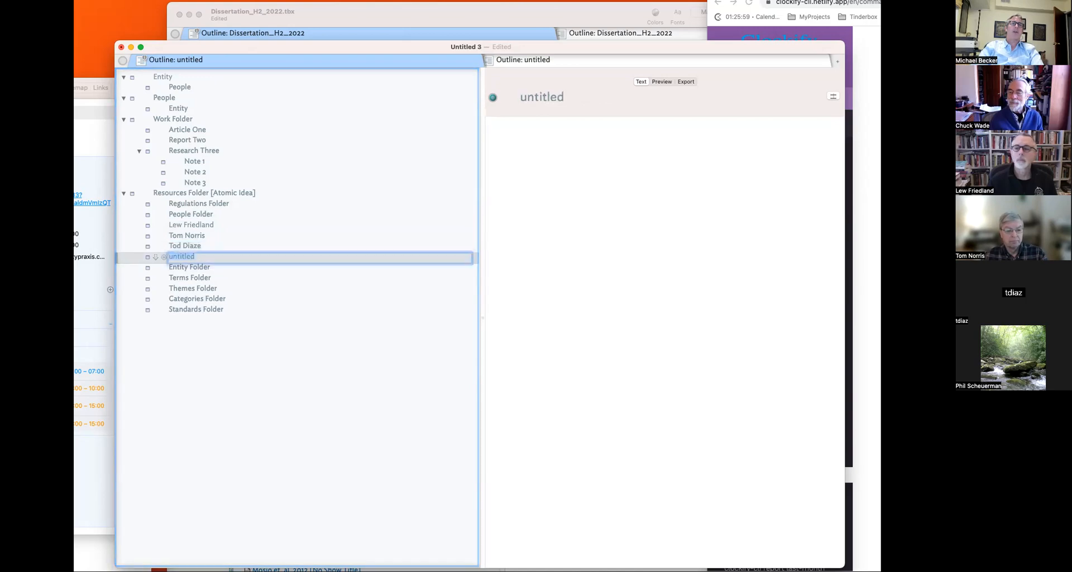
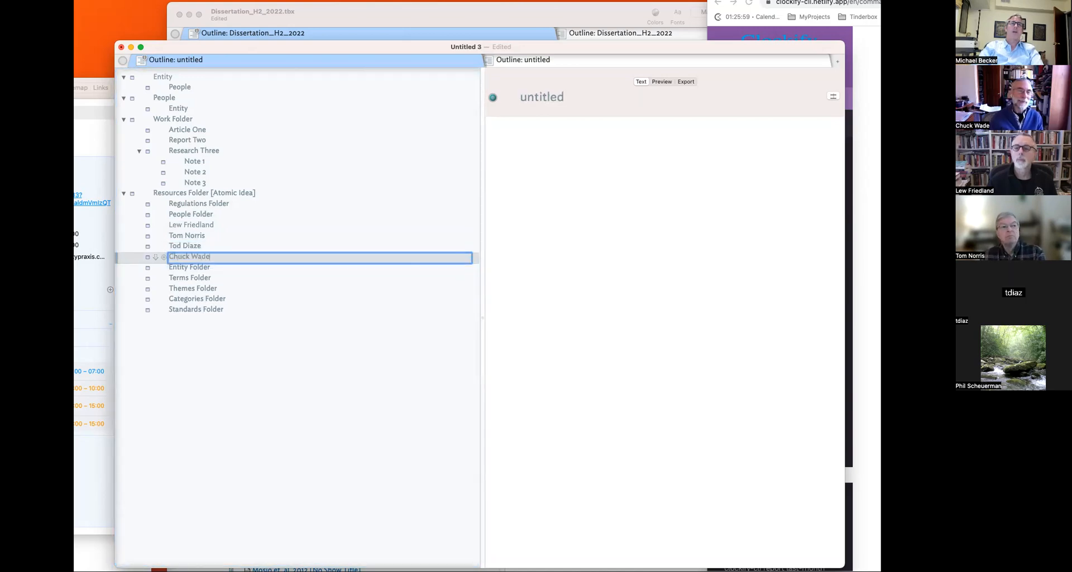
# - Add the last two participants' notes and indent all five under People Folder
pyautogui.press('Return')
pyautogui.press('Return')
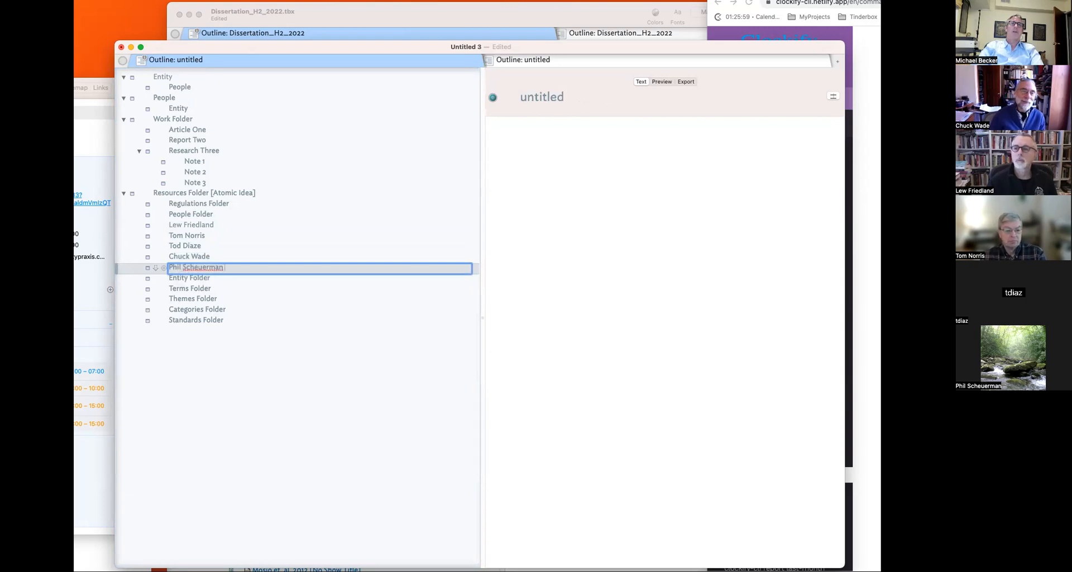
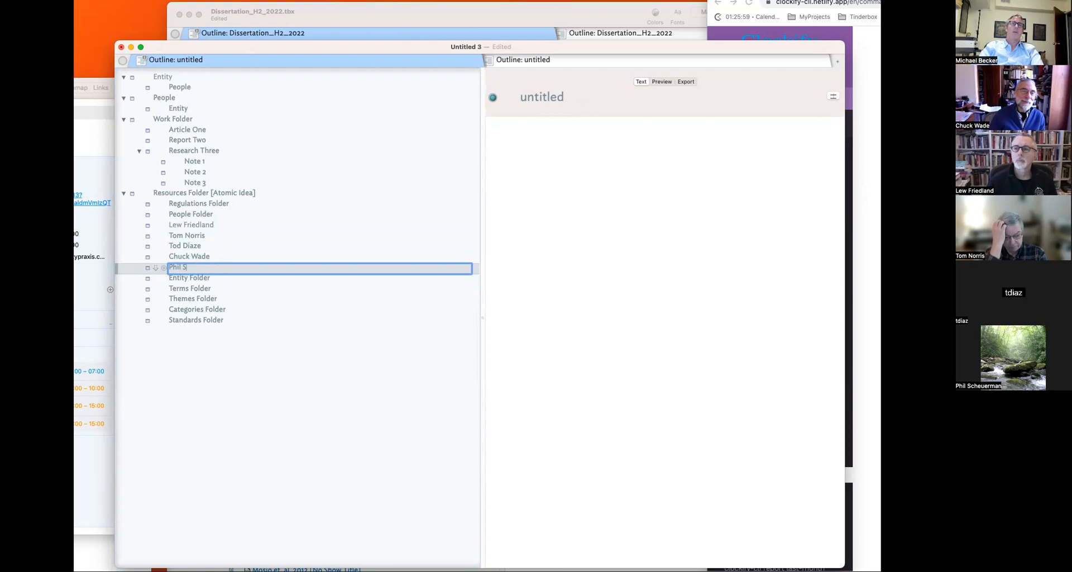
pyautogui.write('heue')
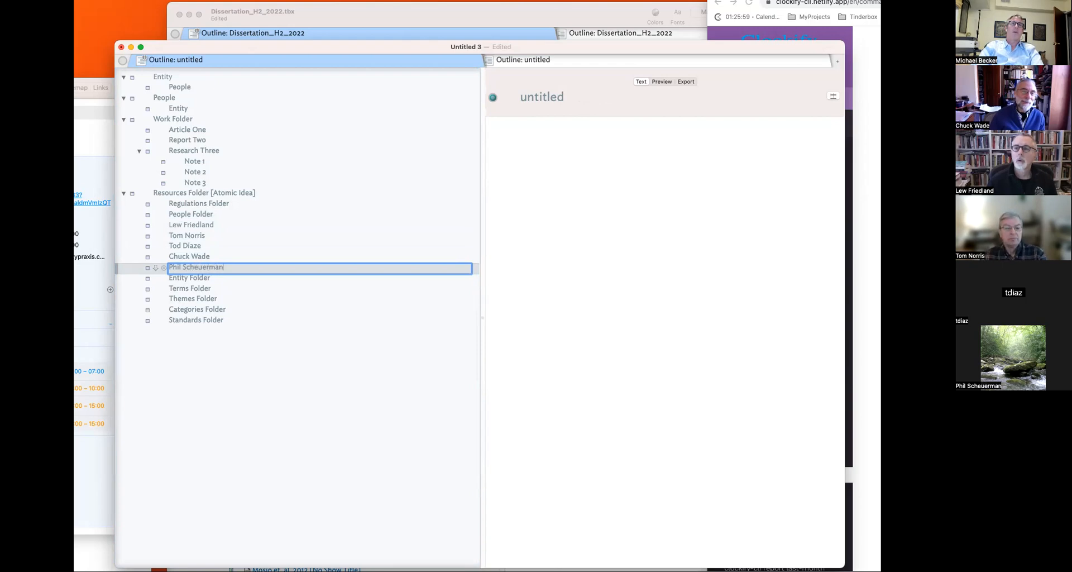
pyautogui.write('rman')
pyautogui.press('Return')
pyautogui.keyDown('shift'); pyautogui.click(205, 225); pyautogui.keyUp('shift')
pyautogui.press('Tab')
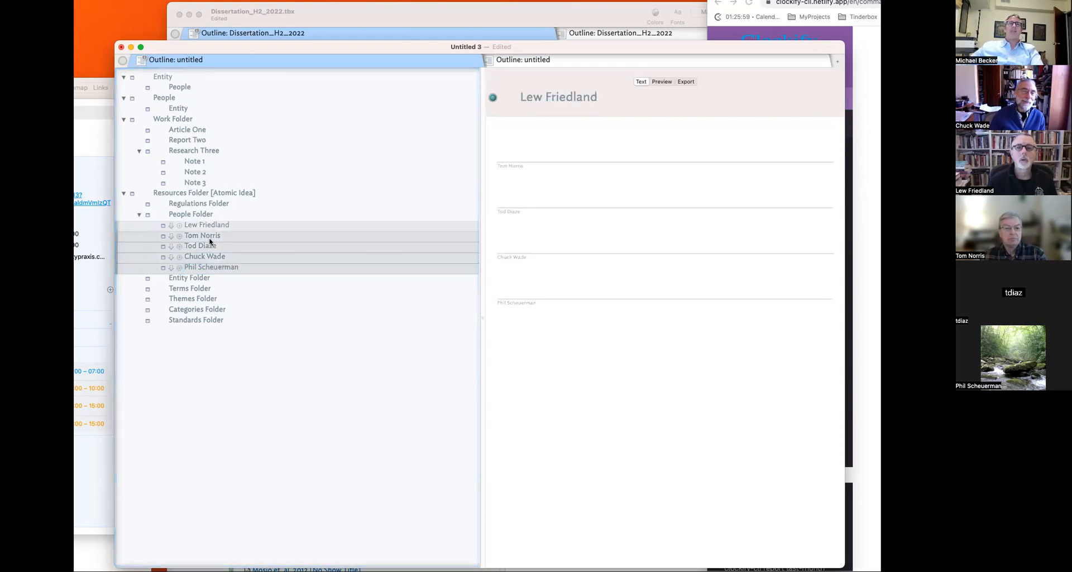
# - Add the built-in Person prototype, creating a Prototypes container
pyautogui.click(213, 217)
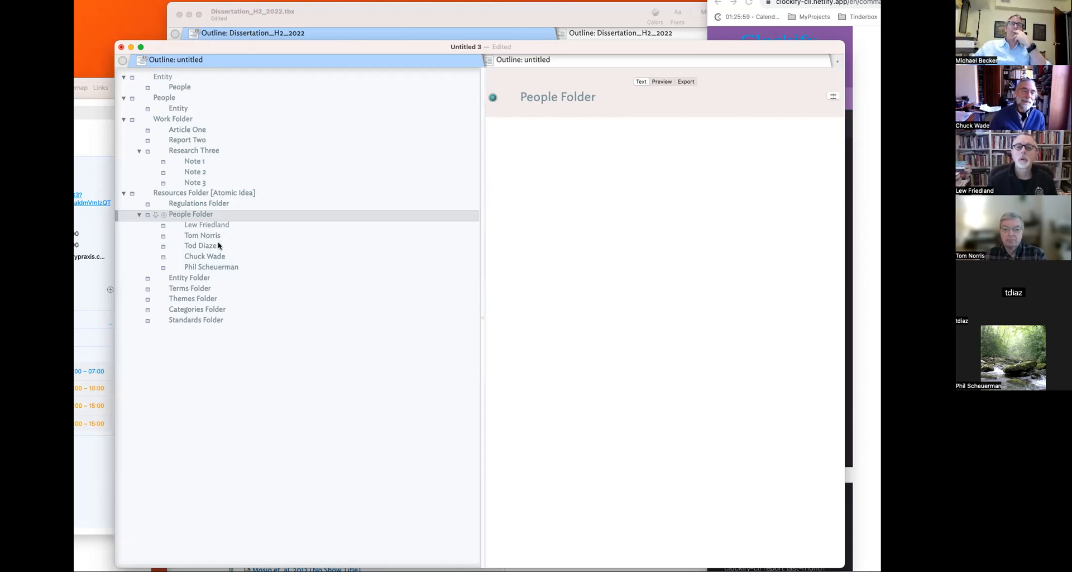
pyautogui.click(203, 247)
pyautogui.click(206, 235)
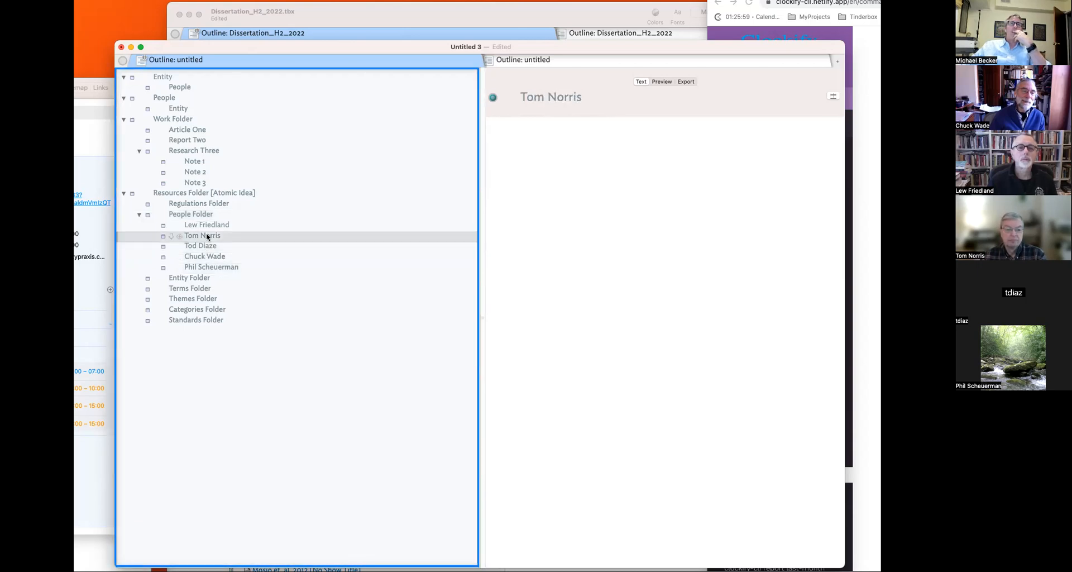
pyautogui.click(207, 227)
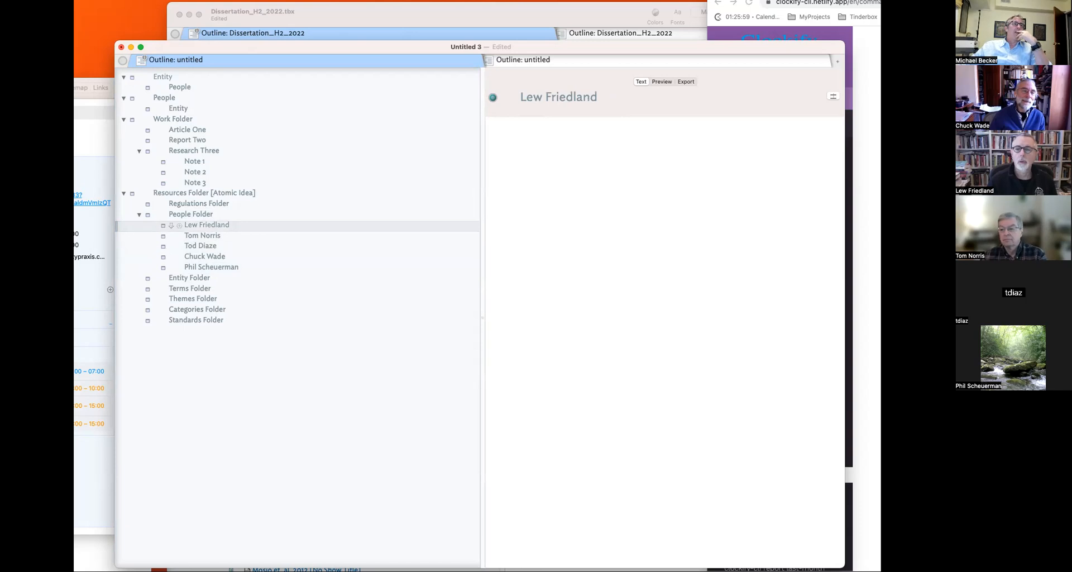
pyautogui.click(186, 337)
pyautogui.click(124, 332)
pyautogui.click(183, 342)
# - Assign the Person prototype to all five person notes
pyautogui.click(199, 227)
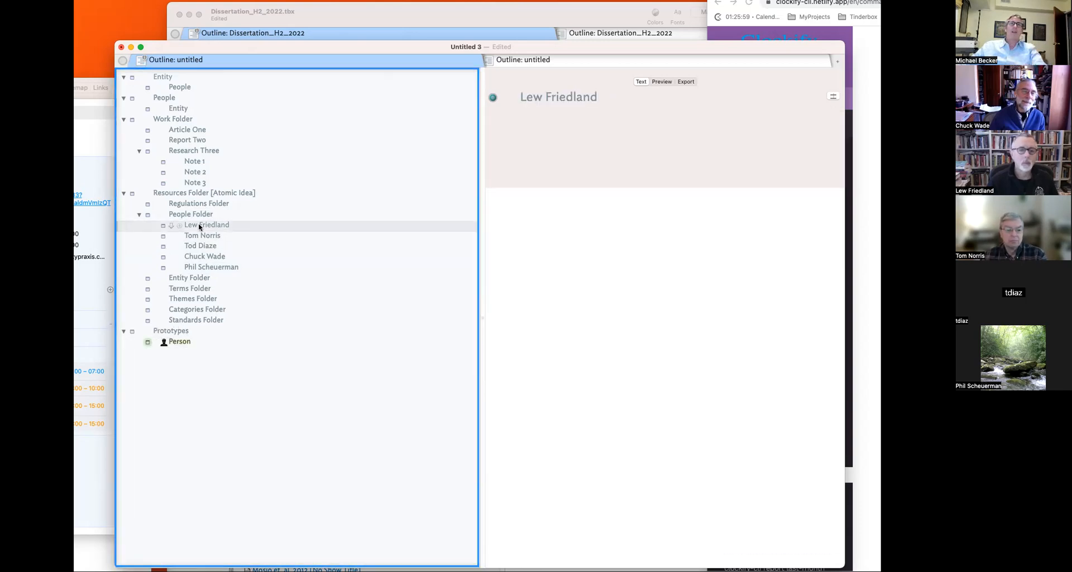
pyautogui.click(202, 259)
pyautogui.click(169, 228)
pyautogui.click(226, 271)
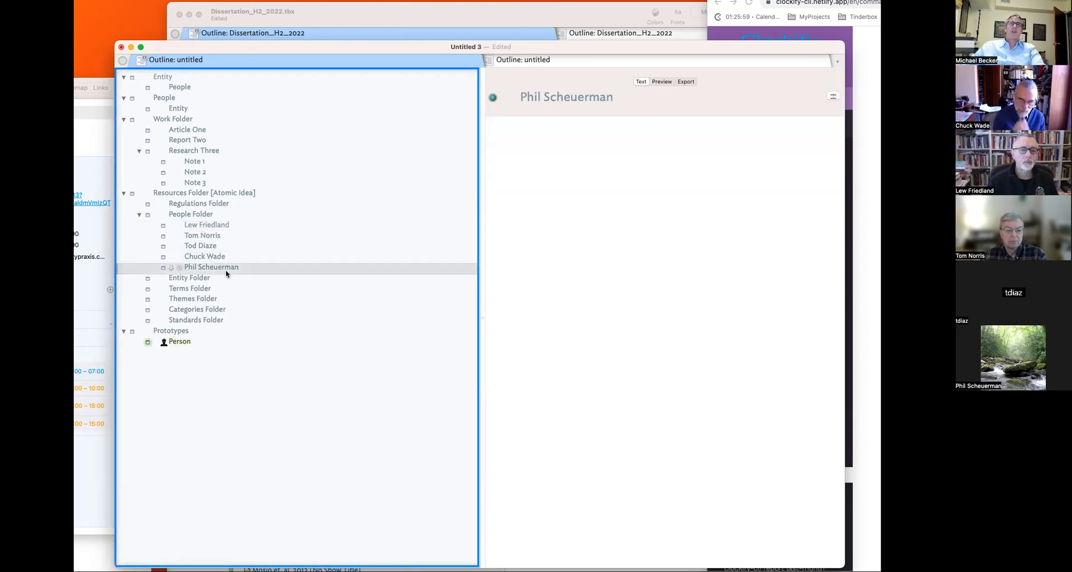
pyautogui.keyDown('shift'); pyautogui.click(204, 225); pyautogui.keyUp('shift')
pyautogui.click(163, 225)
pyautogui.click(184, 247)
# - Add a new prototype note named pEntity below Person
pyautogui.click(332, 340)
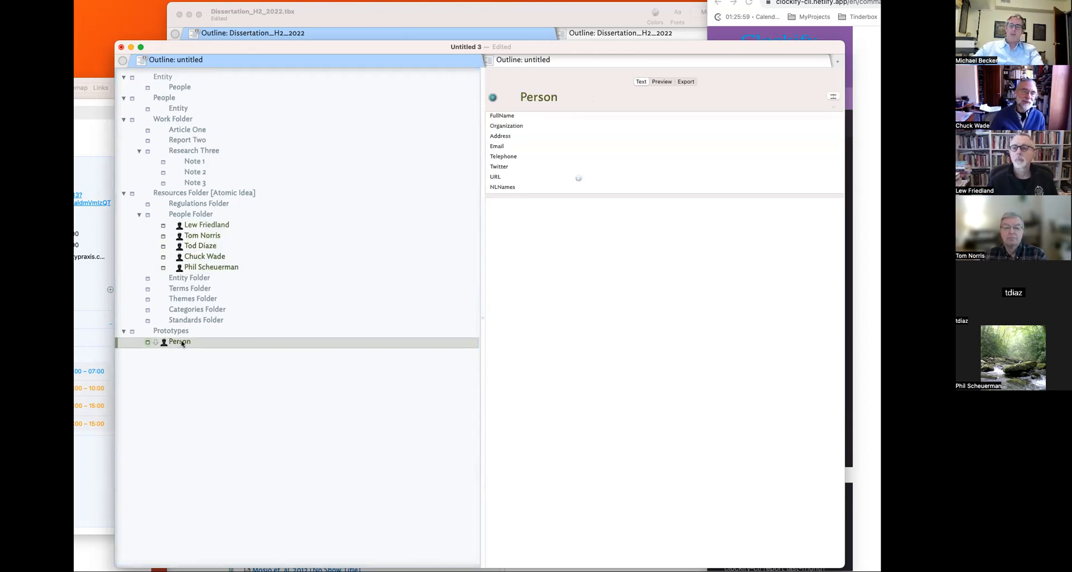
pyautogui.press('Return')
pyautogui.write('PEn')
# - Confirm the pEntity name and give it a table-grid badge from Symbols
pyautogui.press('Return')
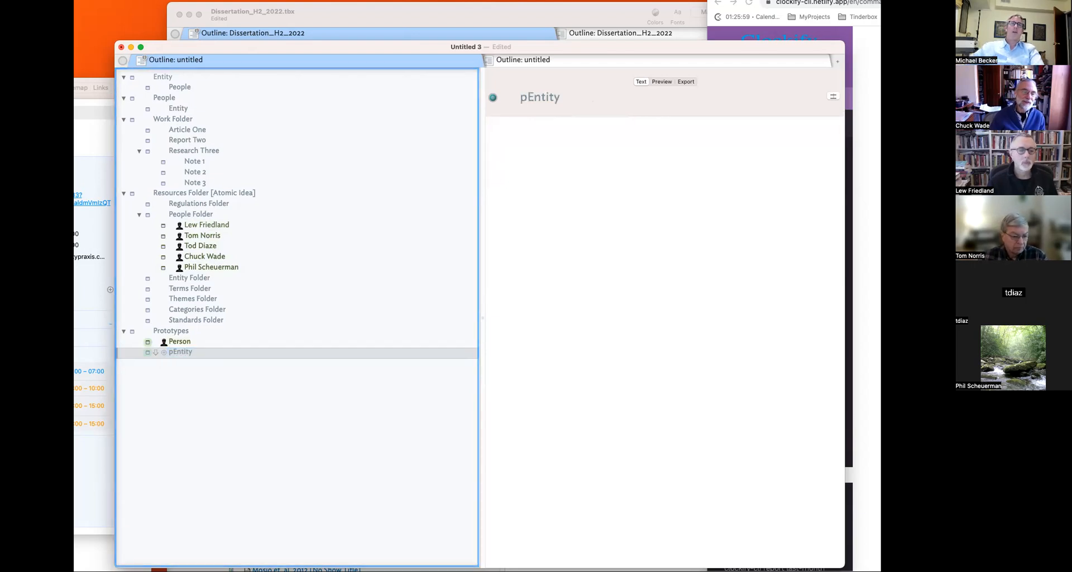
pyautogui.click(165, 352)
pyautogui.click(650, 255)
pyautogui.click(507, 322)
pyautogui.click(351, 360)
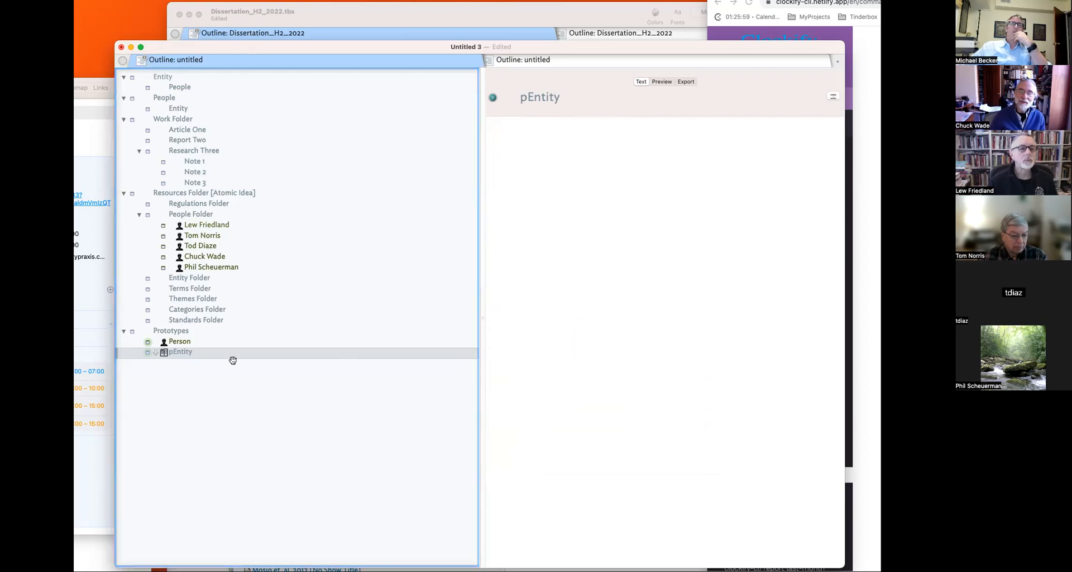
# - Add a note named Ent- Aceme 1 nested inside Entity Folder
pyautogui.click(191, 281)
pyautogui.press('Return')
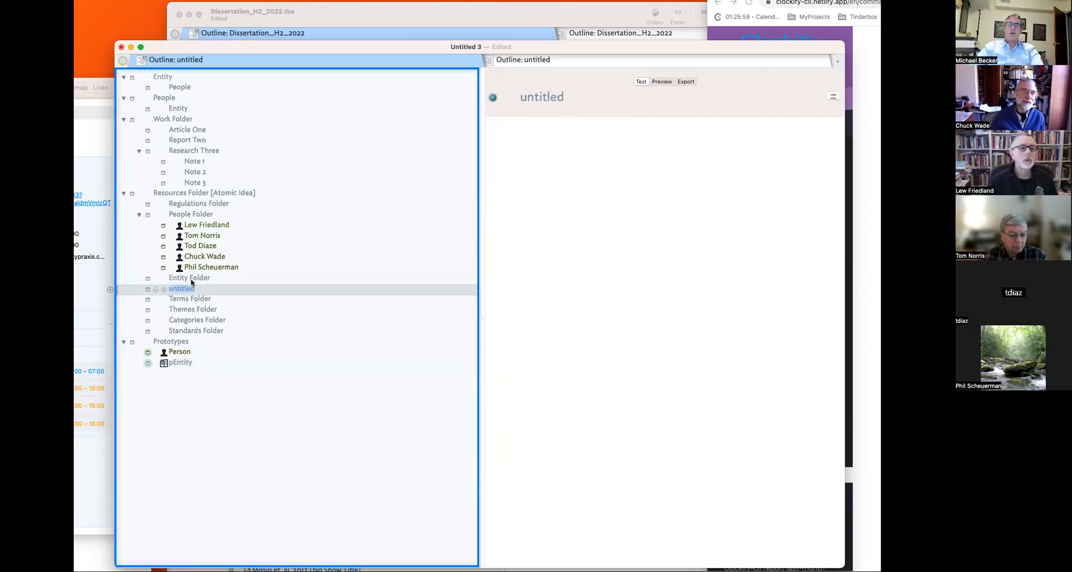
pyautogui.write('Ent-')
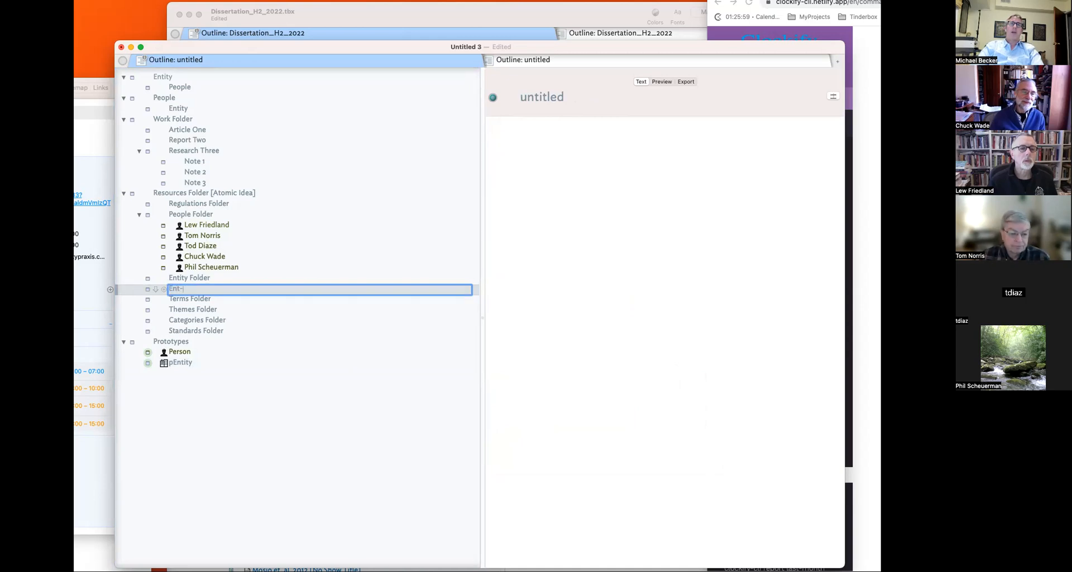
pyautogui.write(' Acememe')
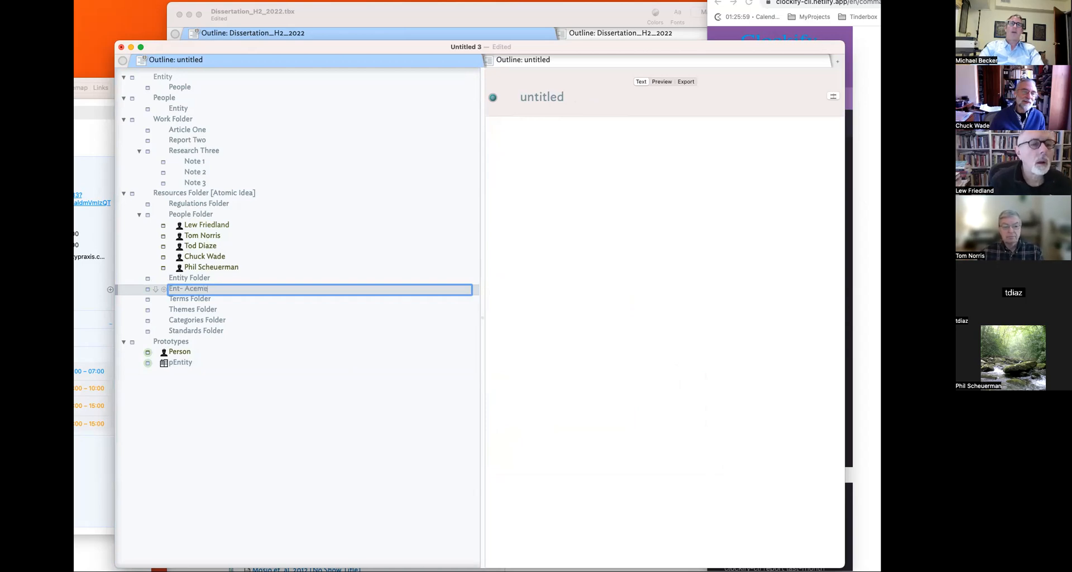
pyautogui.write(' 1')
pyautogui.press('Return')
pyautogui.press('Tab')
pyautogui.click(218, 290)
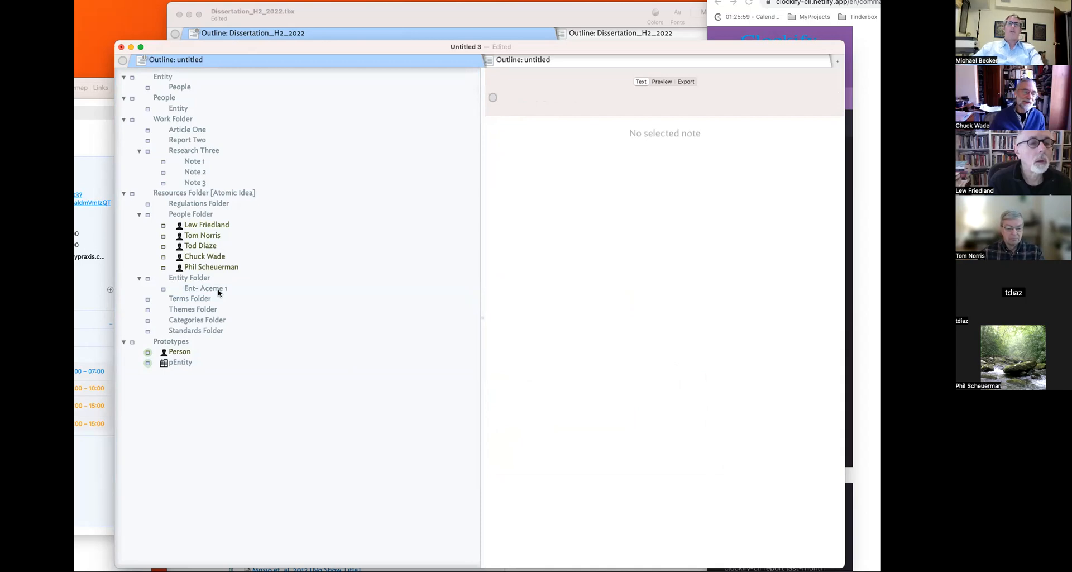
# - Duplicate the Ent- Aceme 1 note
pyautogui.rightClick(218, 290)
pyautogui.click(195, 282)
pyautogui.click(196, 278)
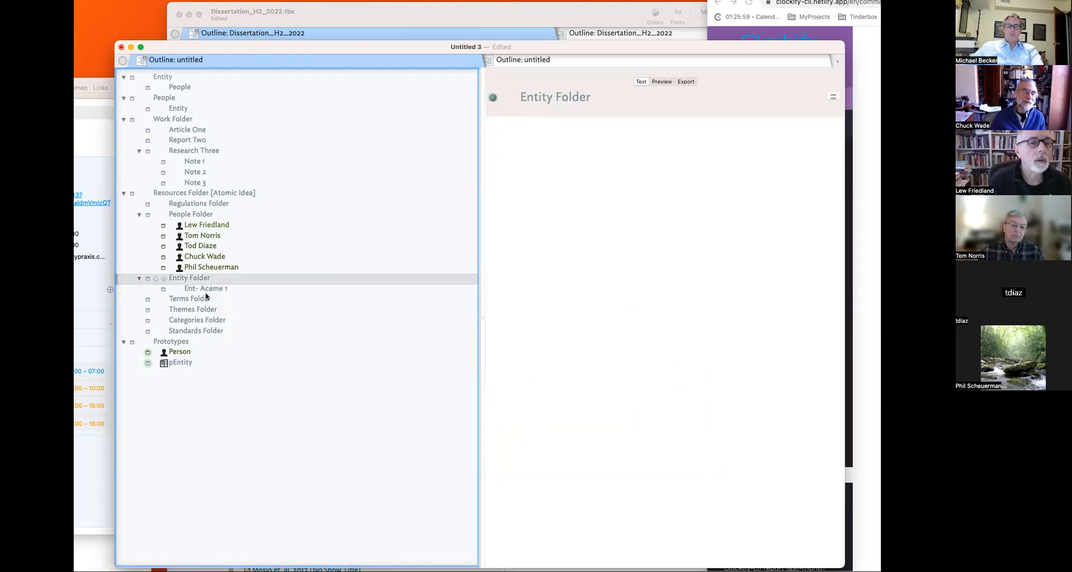
pyautogui.click(212, 292)
pyautogui.press('super+d')
pyautogui.press('super+d')
# - Rename the copies to Ent- Aceme 2 and Ent- Aceme 3
pyautogui.click(231, 299)
pyautogui.doubleClick(232, 300)
pyautogui.write('3')
pyautogui.doubleClick(231, 311)
pyautogui.doubleClick(230, 299)
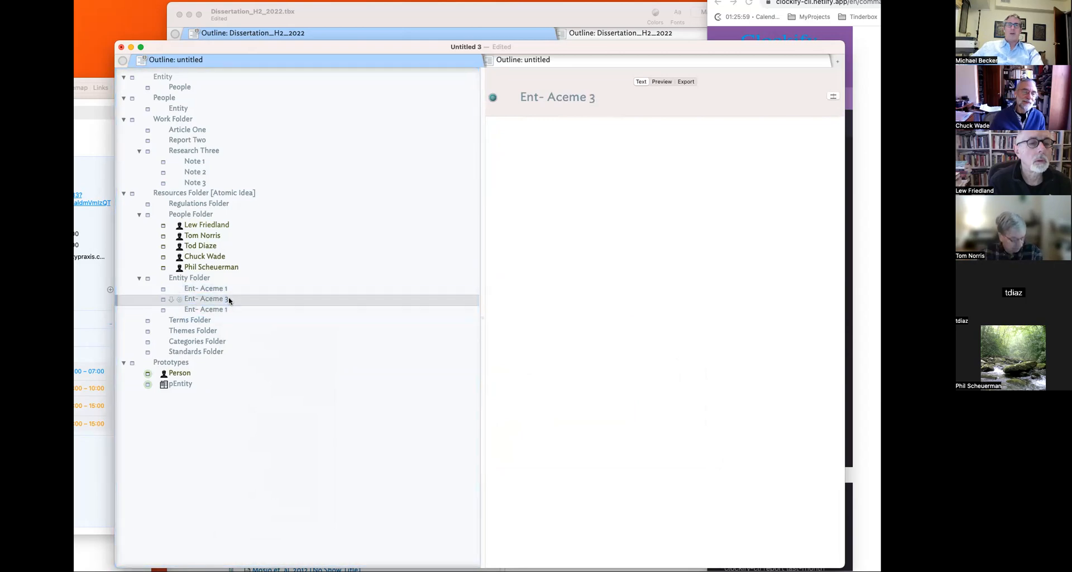
pyautogui.press('BackSpace')
pyautogui.write('2')
pyautogui.doubleClick(232, 310)
pyautogui.press('BackSpace')
pyautogui.write('3')
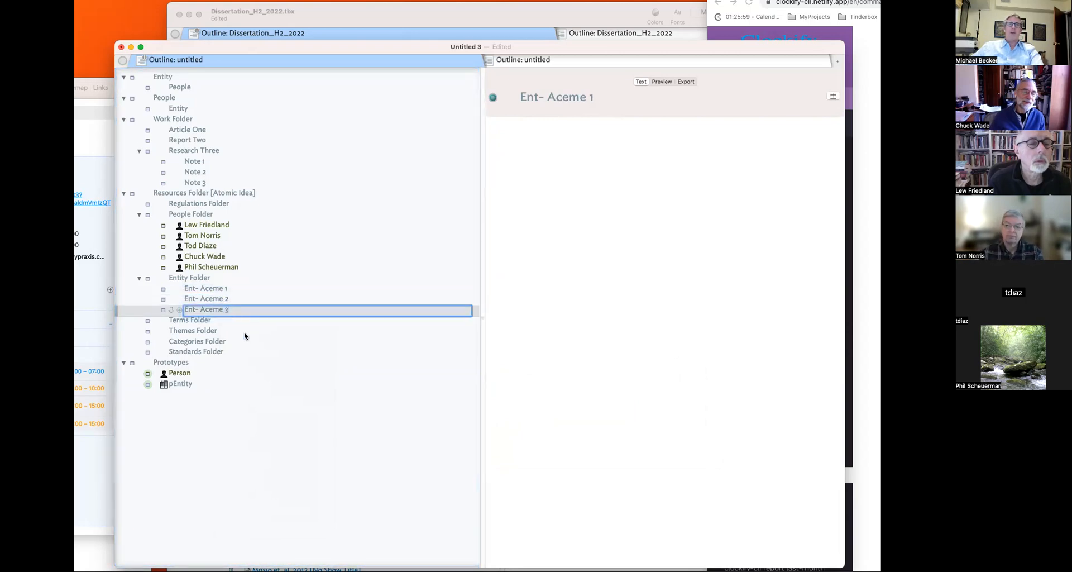
pyautogui.click(243, 332)
# - Set the prototype of all three Ent- Aceme notes to pEntity
pyautogui.click(208, 289)
pyautogui.keyDown('shift'); pyautogui.click(206, 308); pyautogui.keyUp('shift')
pyautogui.rightClick(157, 287)
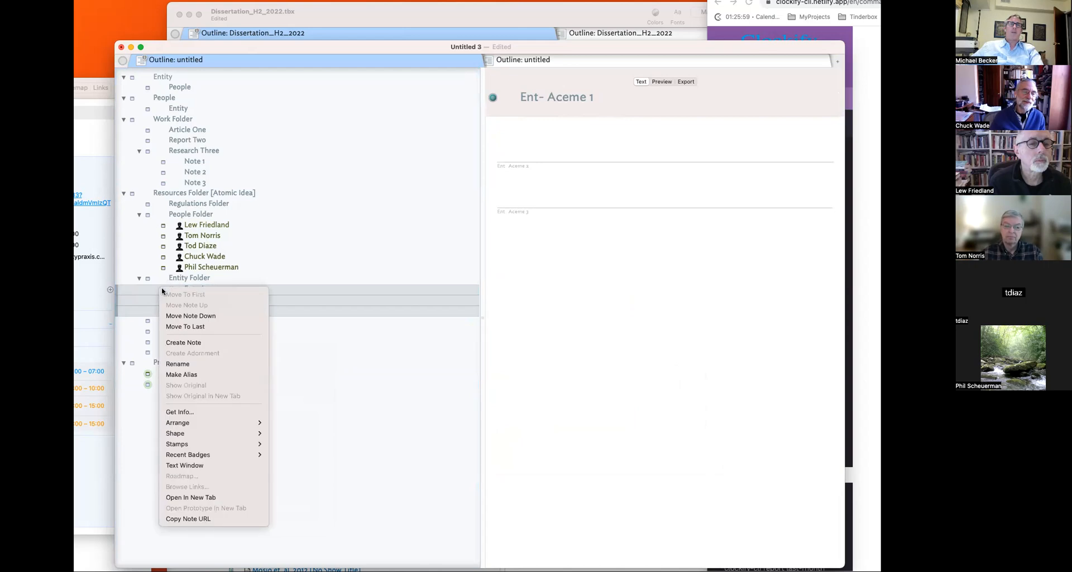
pyautogui.click(80, 327)
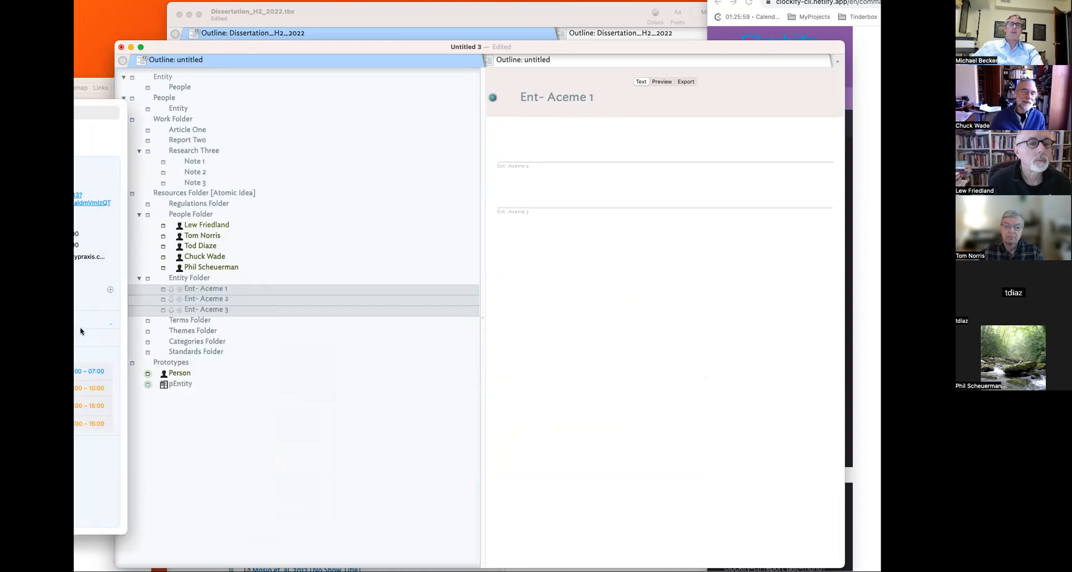
pyautogui.click(229, 302)
pyautogui.rightClick(157, 289)
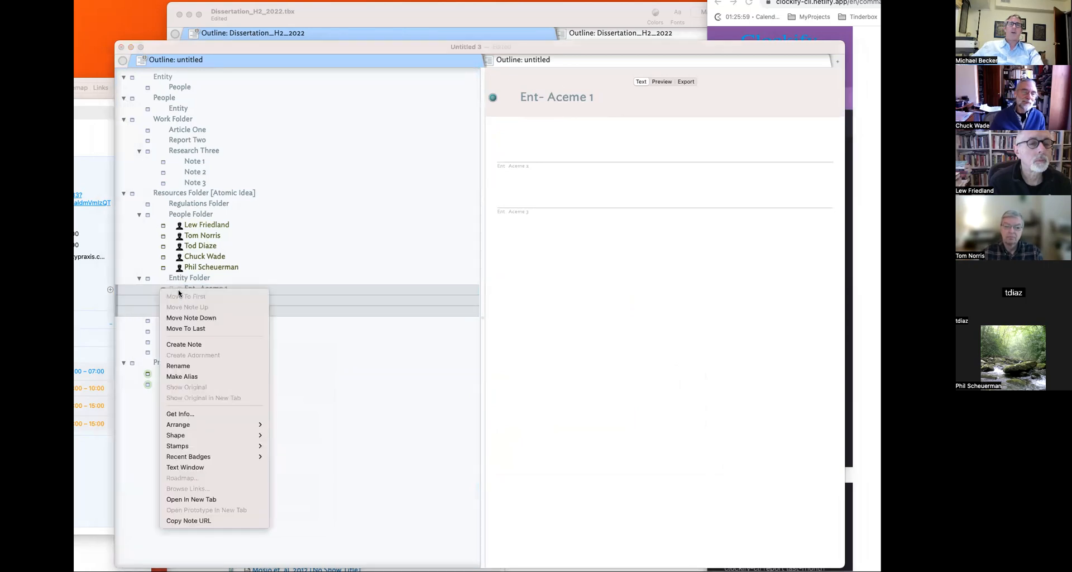
pyautogui.click(131, 294)
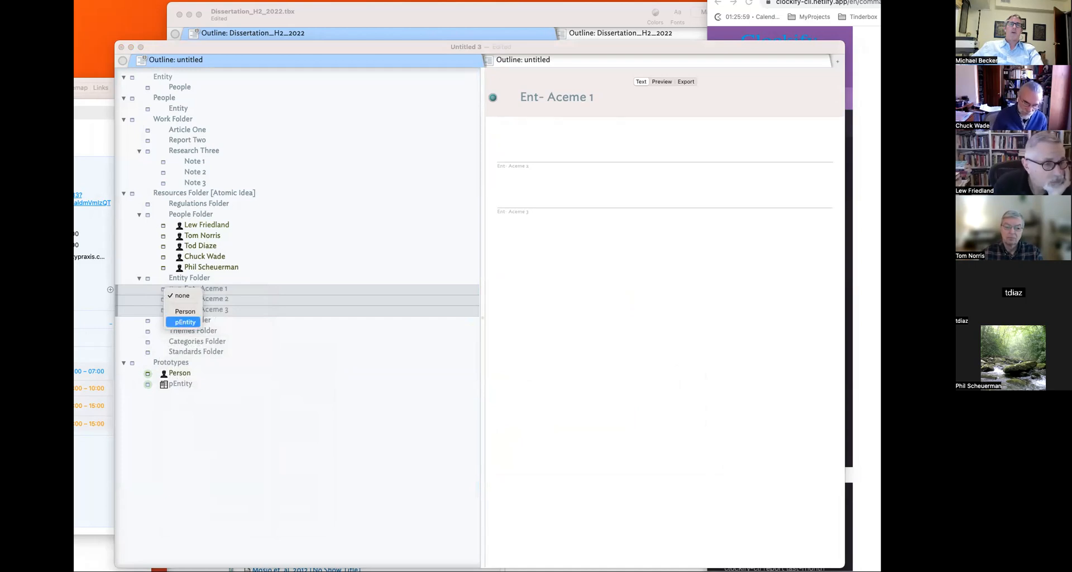
pyautogui.click(185, 322)
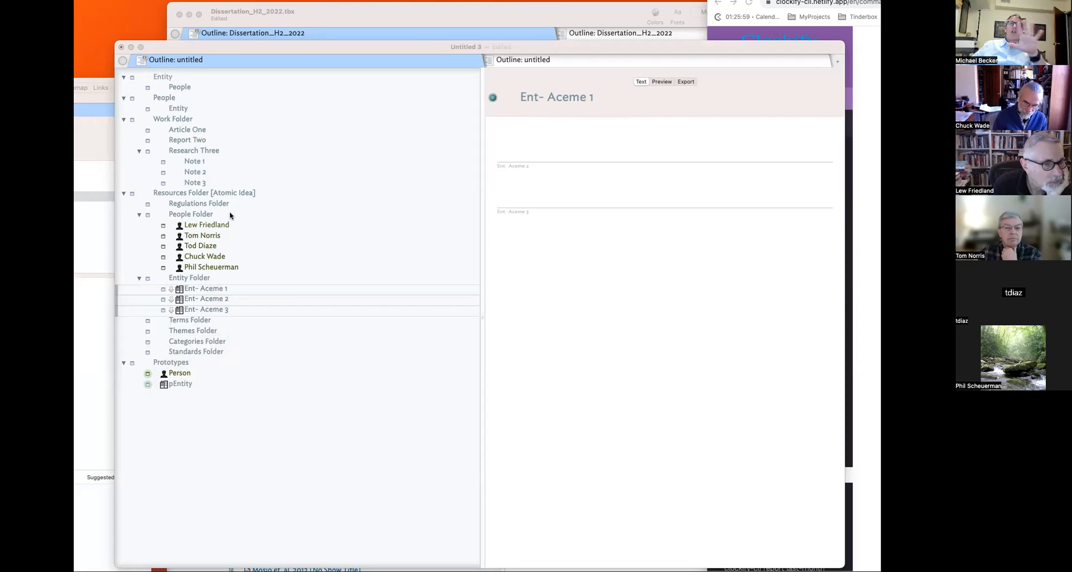
pyautogui.click(224, 236)
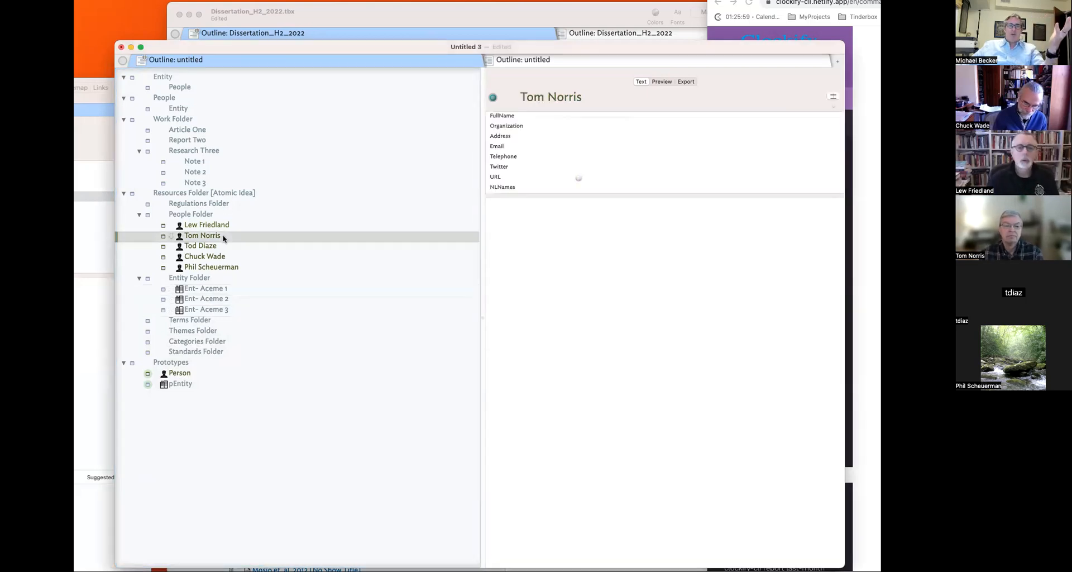
pyautogui.click(223, 289)
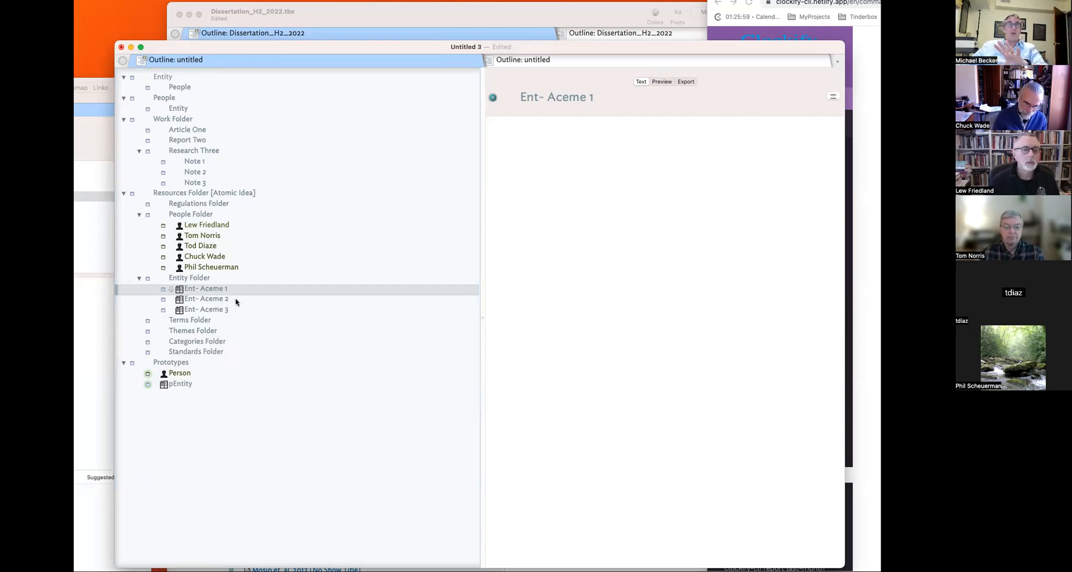
# - Add a new prototype note named pRole below pEntity
pyautogui.click(175, 385)
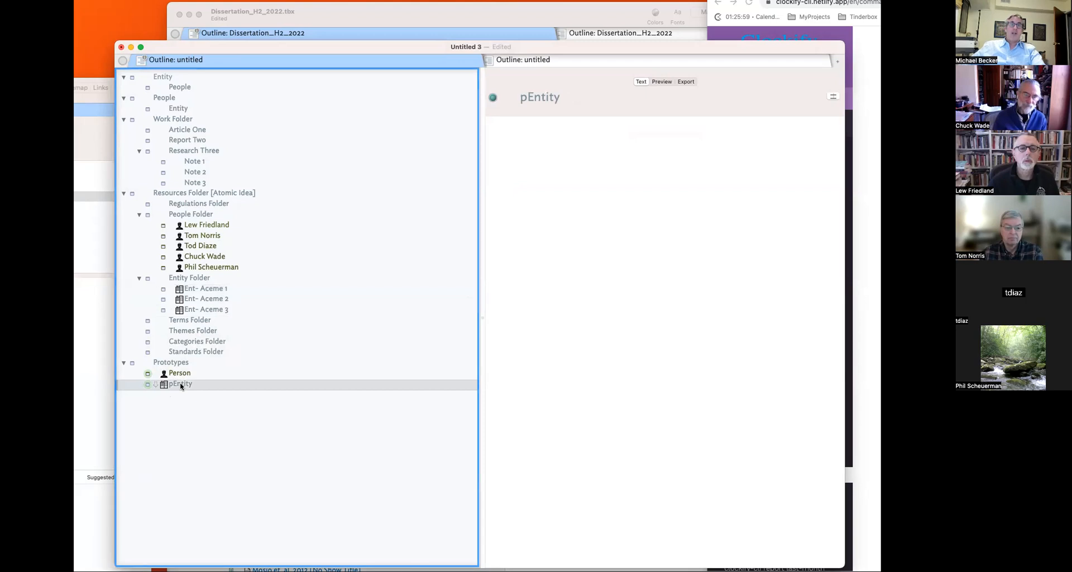
pyautogui.press('Return')
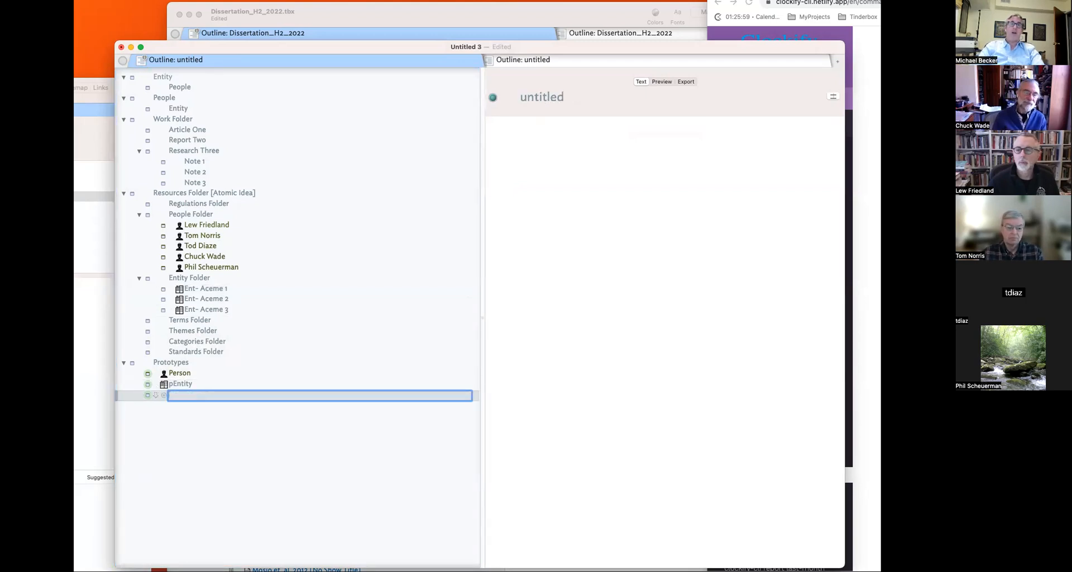
pyautogui.write('pRole')
pyautogui.press('Return')
# - Give pRole a check-mark badge from the Symbols set
pyautogui.click(164, 395)
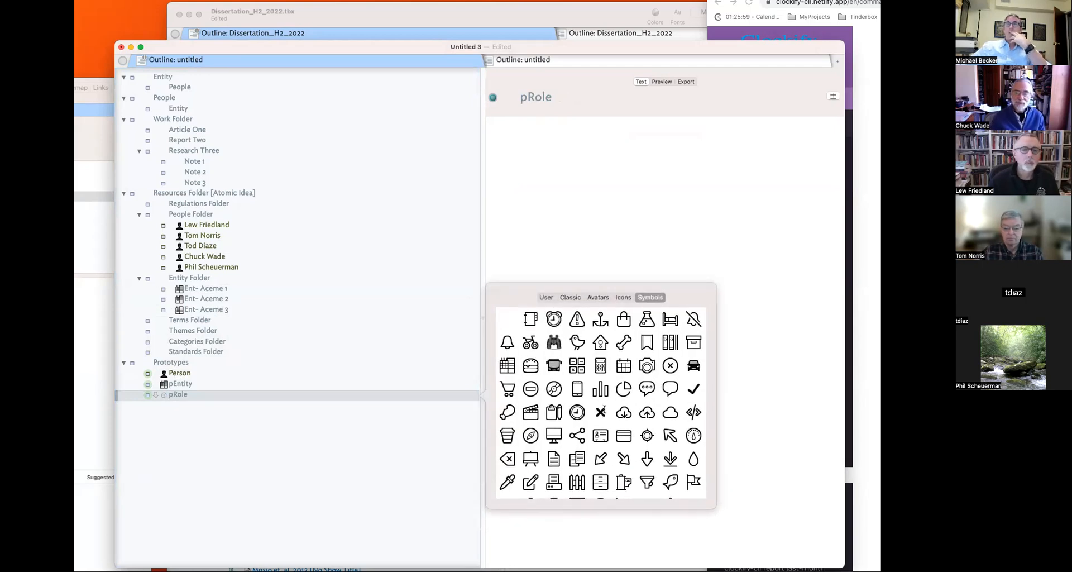
pyautogui.scroll(-3, 605, 411)
pyautogui.scroll(-3, 605, 412)
pyautogui.scroll(-3, 605, 412)
pyautogui.scroll(-2, 605, 412)
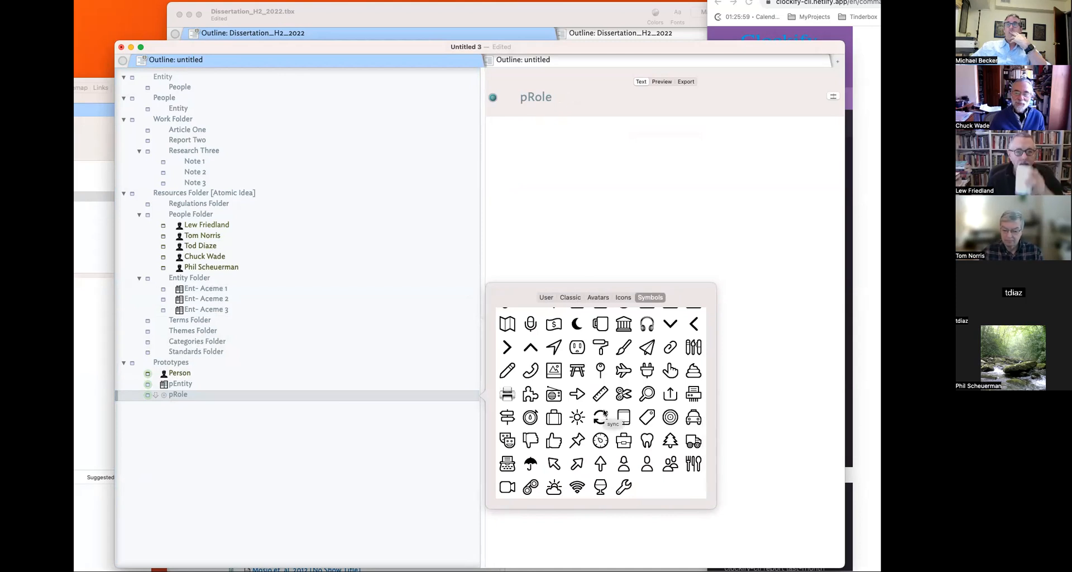
pyautogui.scroll(1, 668, 420)
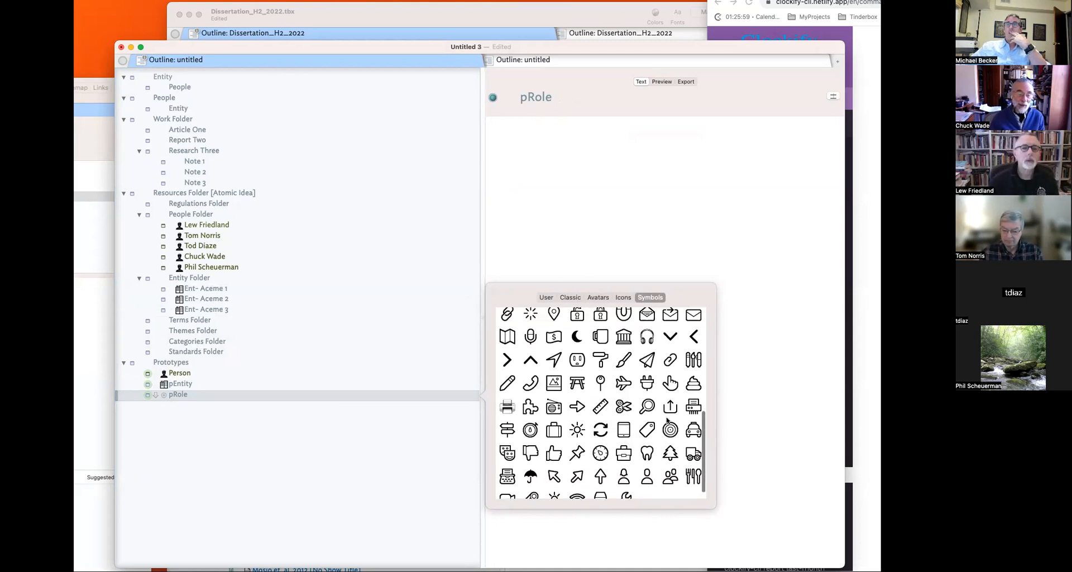
pyautogui.scroll(5, 667, 420)
pyautogui.scroll(1, 667, 420)
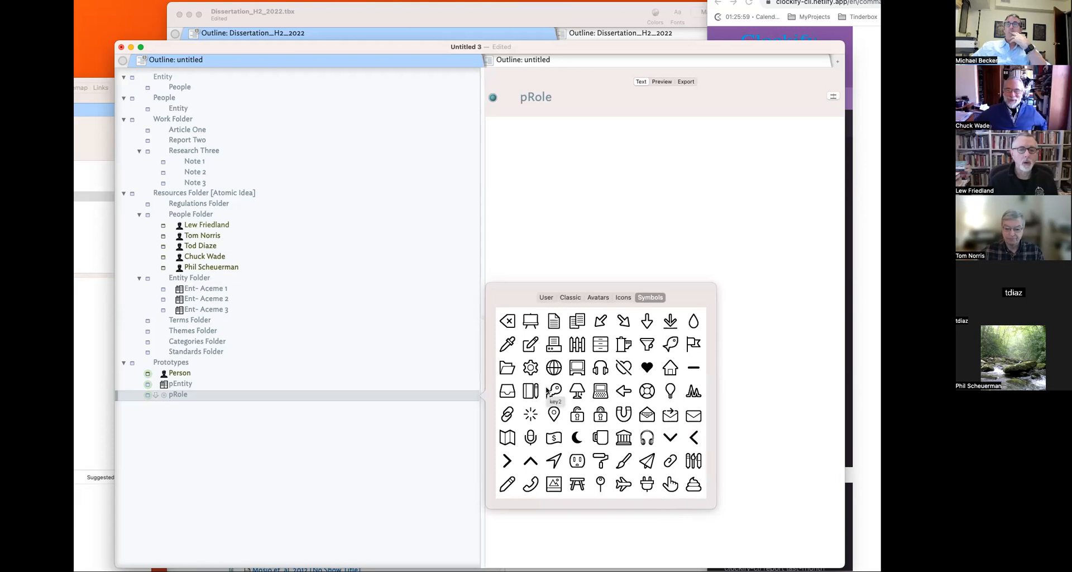
pyautogui.scroll(-3, 547, 391)
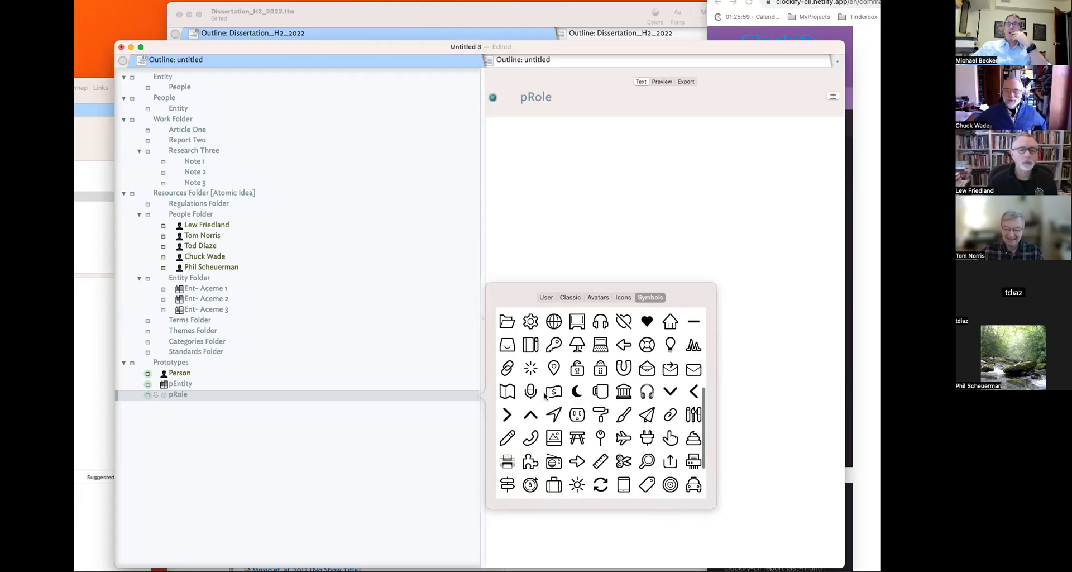
pyautogui.click(157, 432)
pyautogui.click(164, 395)
pyautogui.click(186, 396)
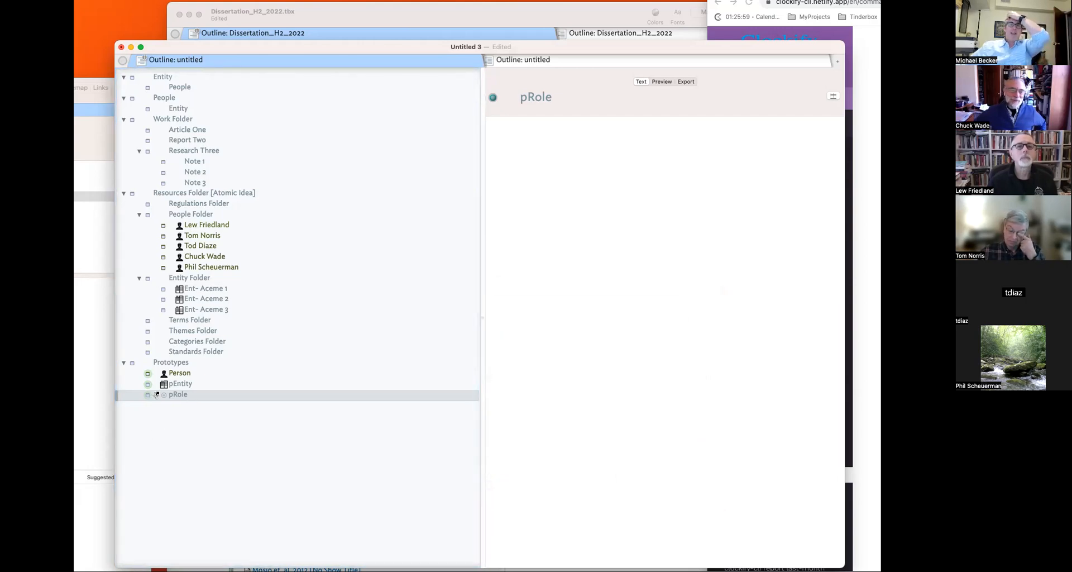
pyautogui.click(164, 394)
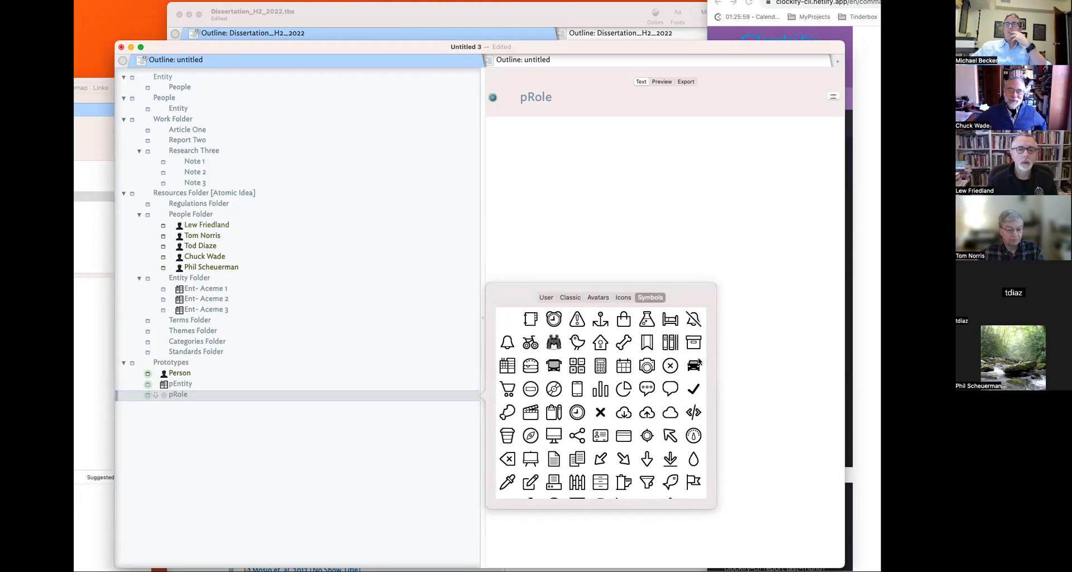
pyautogui.click(695, 391)
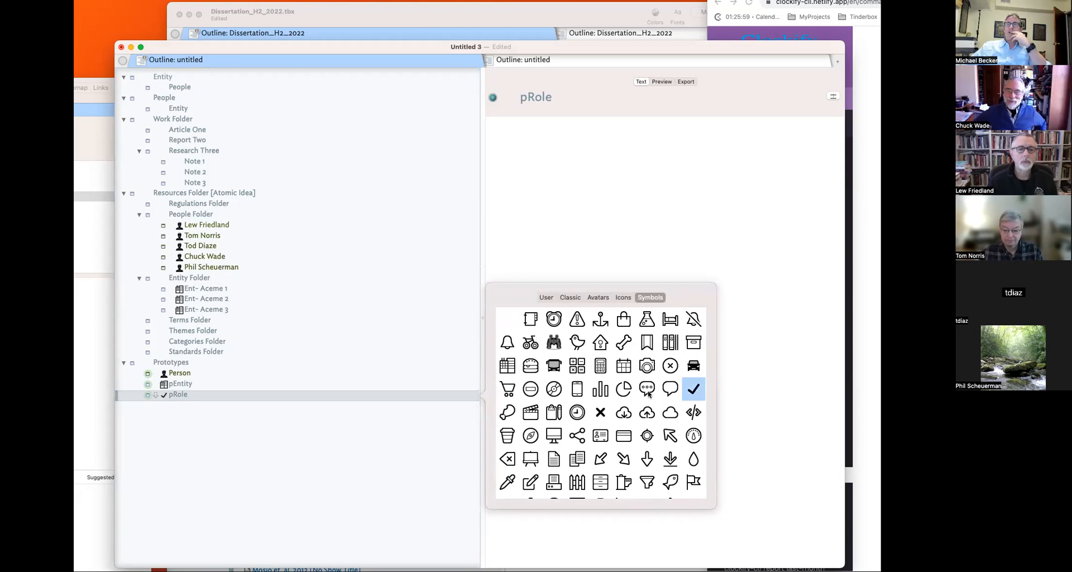
pyautogui.click(606, 239)
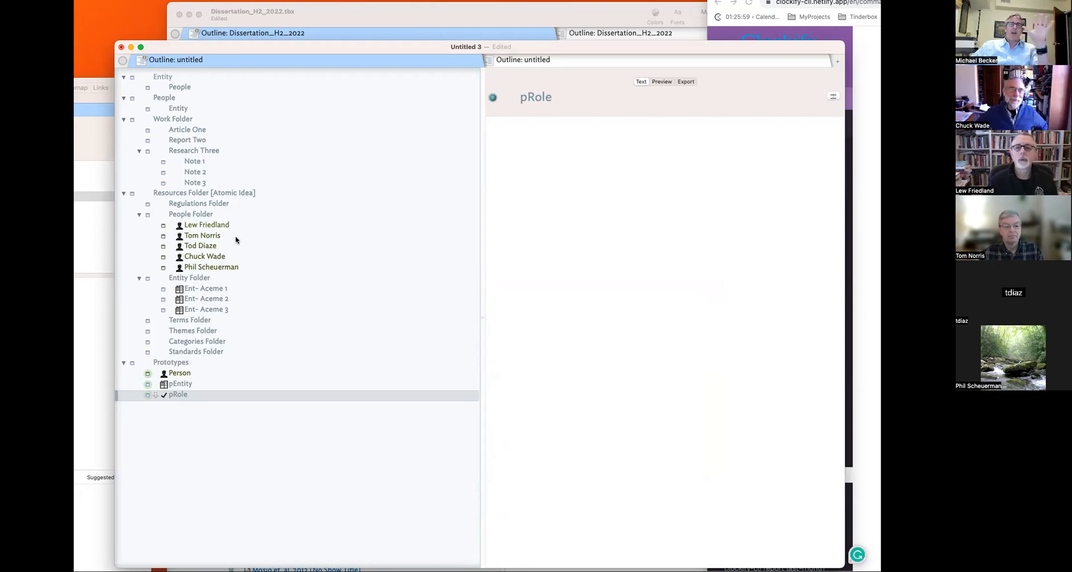
# - Add a child note named Rl- under the first person note
pyautogui.click(222, 229)
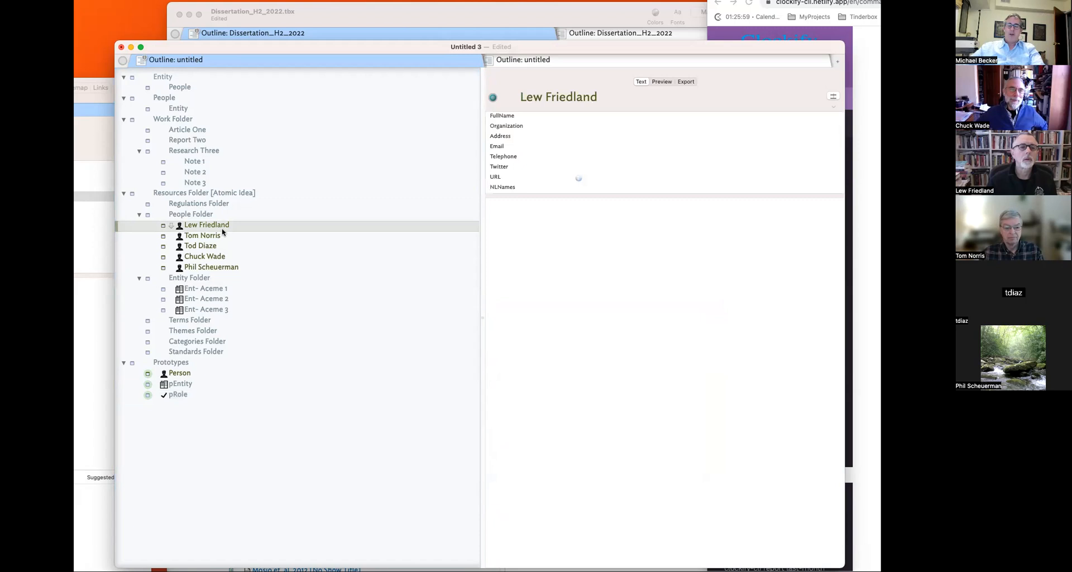
pyautogui.hotkey('shift', 'Return')
pyautogui.write('R')
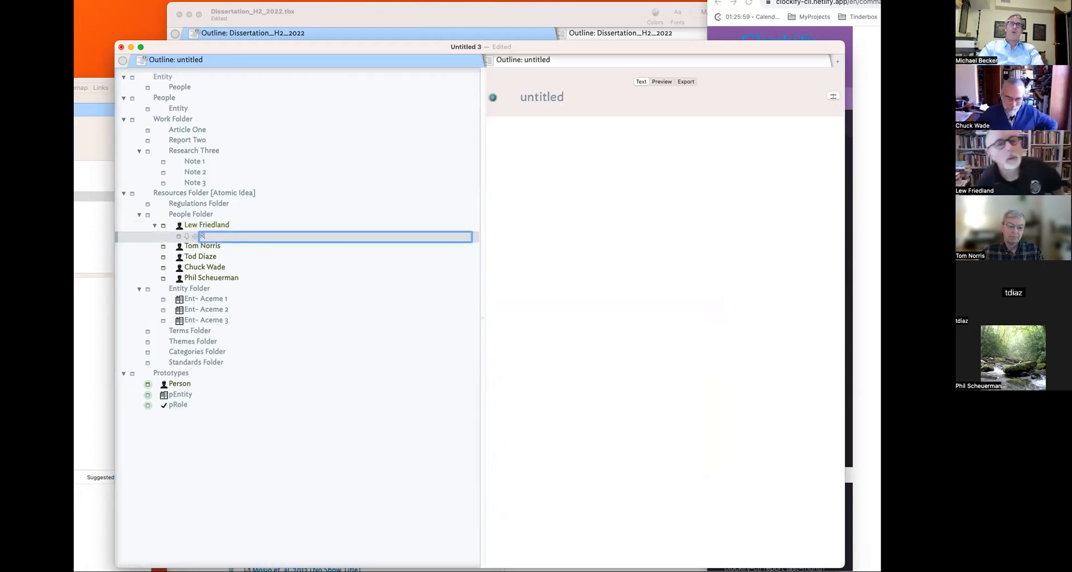
pyautogui.write('l-')
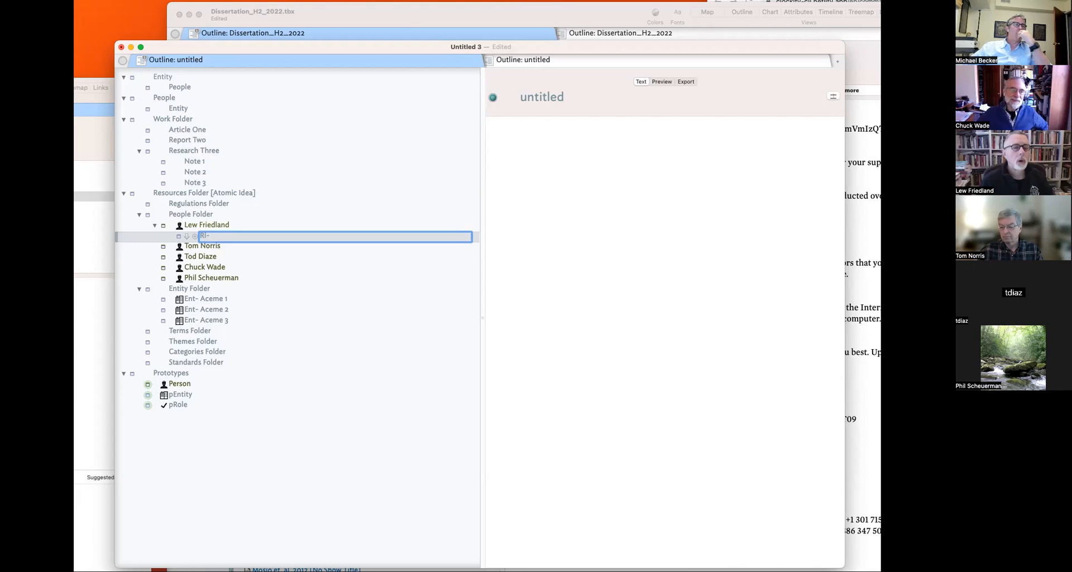
# - Replace pRole with a pasted copy carrying a wrench badge
pyautogui.press('super+grave')
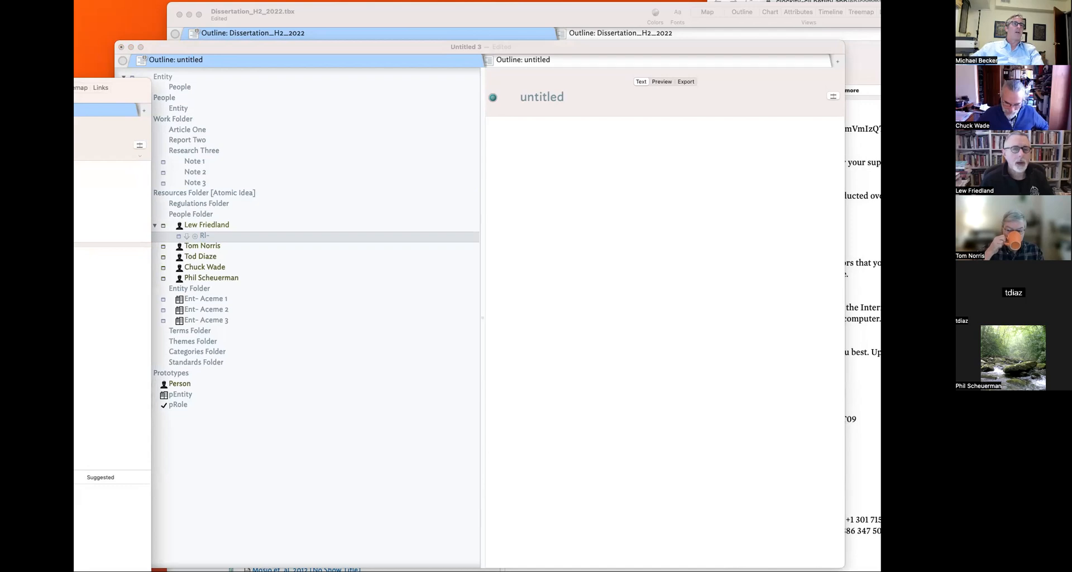
pyautogui.click(202, 394)
pyautogui.click(190, 404)
pyautogui.press('super+v')
pyautogui.click(190, 407)
pyautogui.press('Delete')
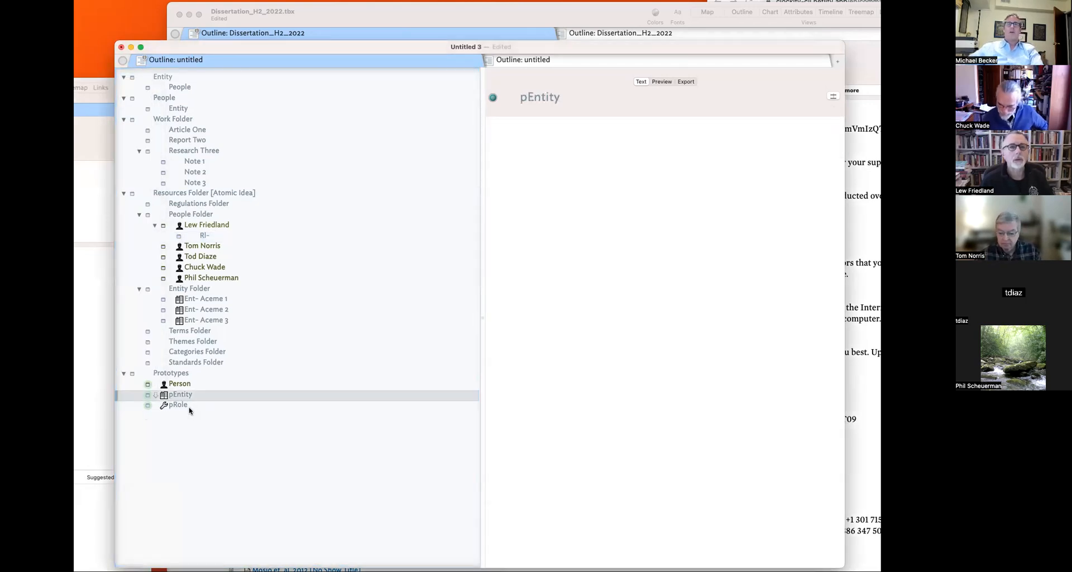
# - Choose ShortTitle, Person and Title as pRole's displayed key attributes
pyautogui.click(190, 405)
pyautogui.click(834, 96)
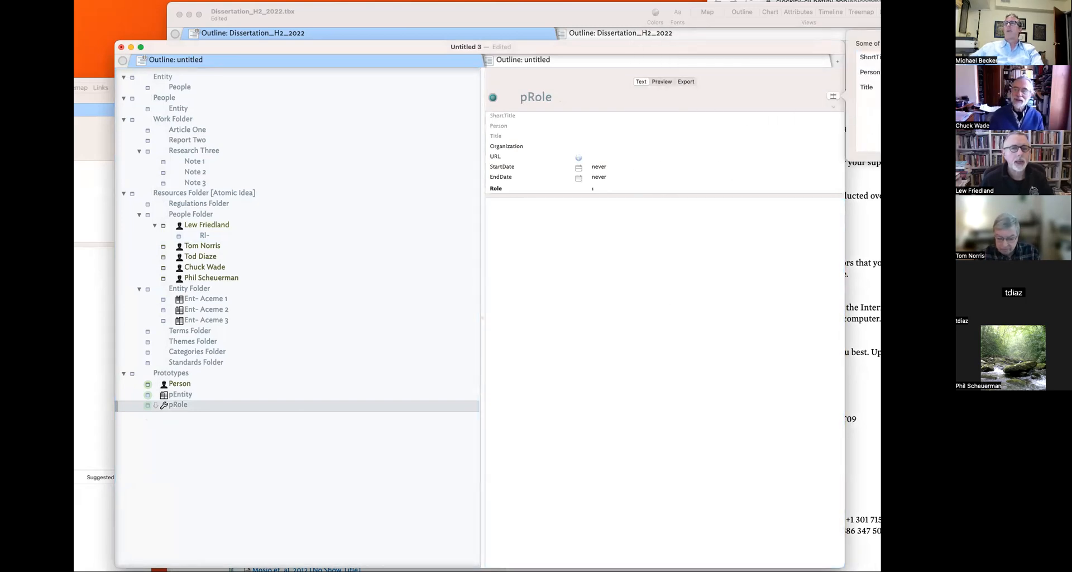
pyautogui.click(638, 258)
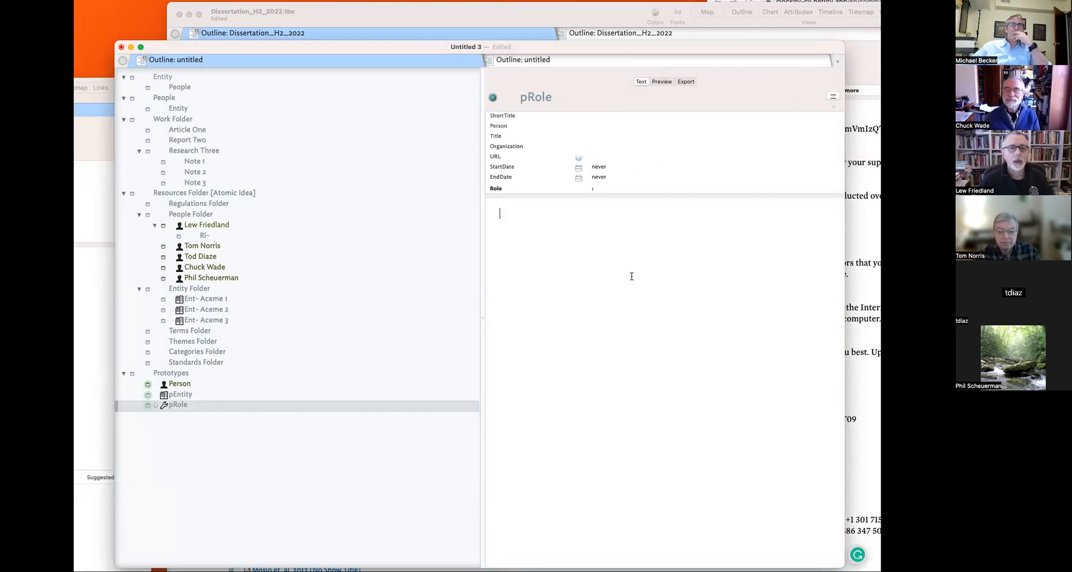
pyautogui.moveTo(735, 42); pyautogui.dragTo(713, 29)
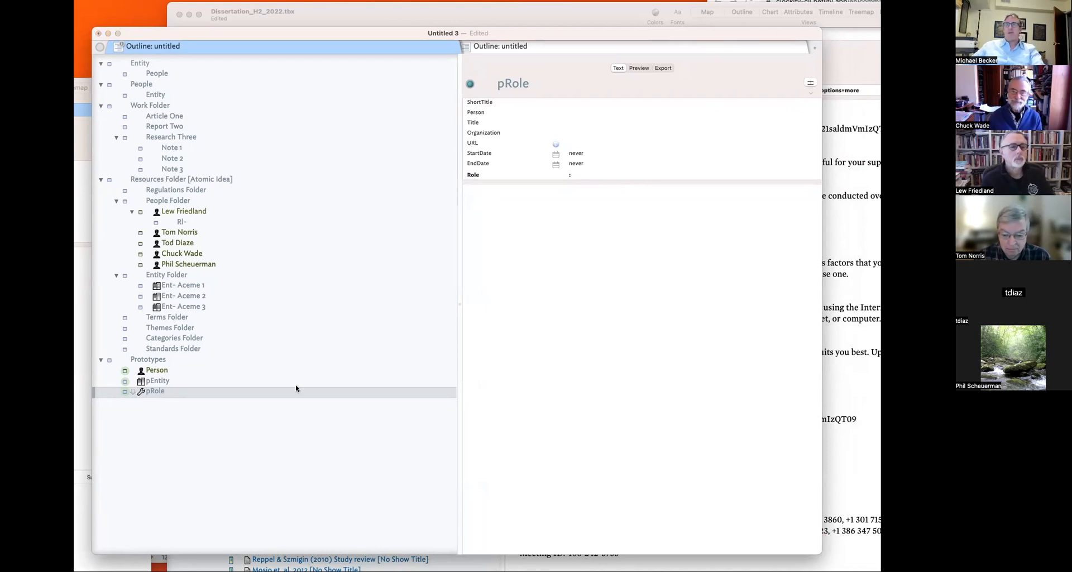
# - Enable the edict on the pRole prototype
pyautogui.press('super+1')
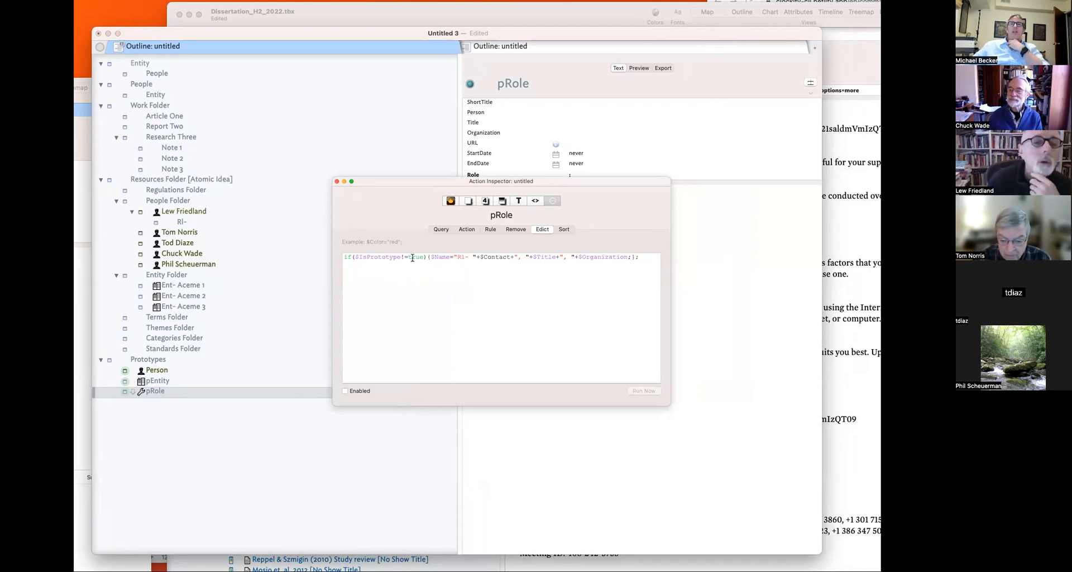
pyautogui.click(358, 391)
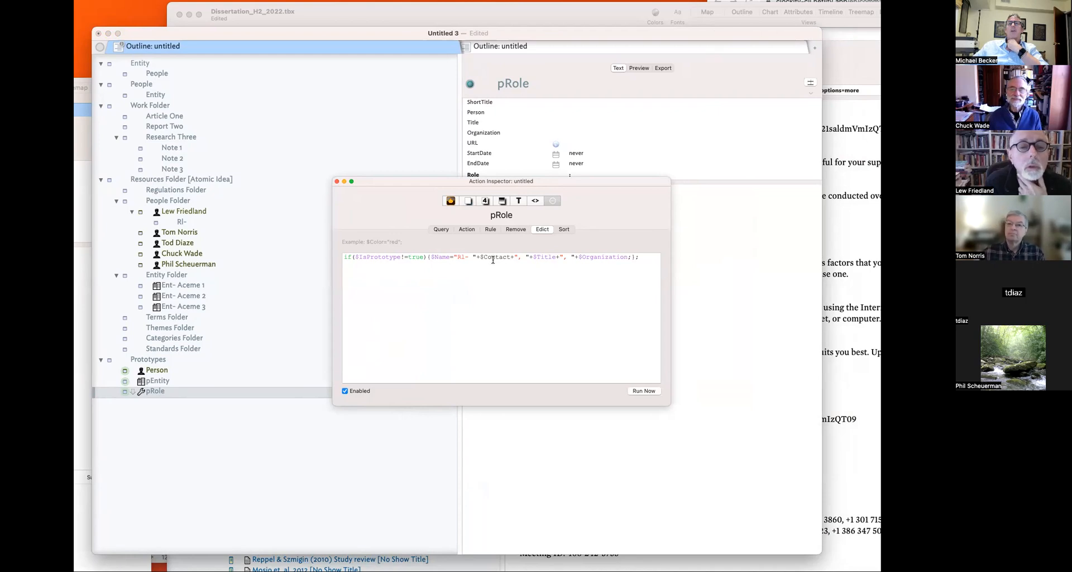
pyautogui.click(336, 181)
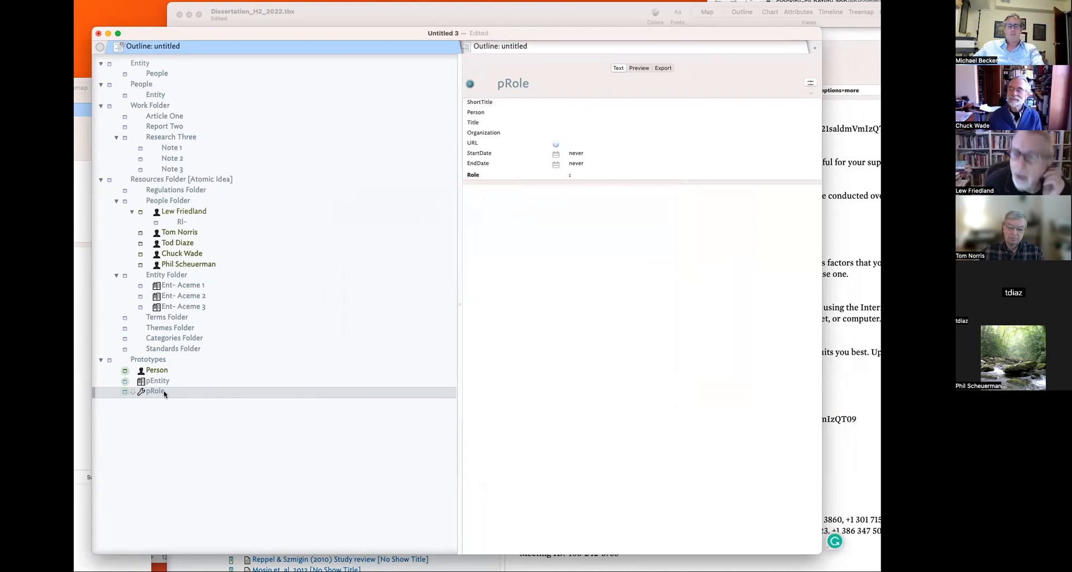
# - Replace Contact with the Person attribute in pRole's edict expression
pyautogui.press('super+1')
pyautogui.doubleClick(486, 258)
pyautogui.write('Per')
pyautogui.press('Return')
pyautogui.press('super+a')
pyautogui.click(409, 266)
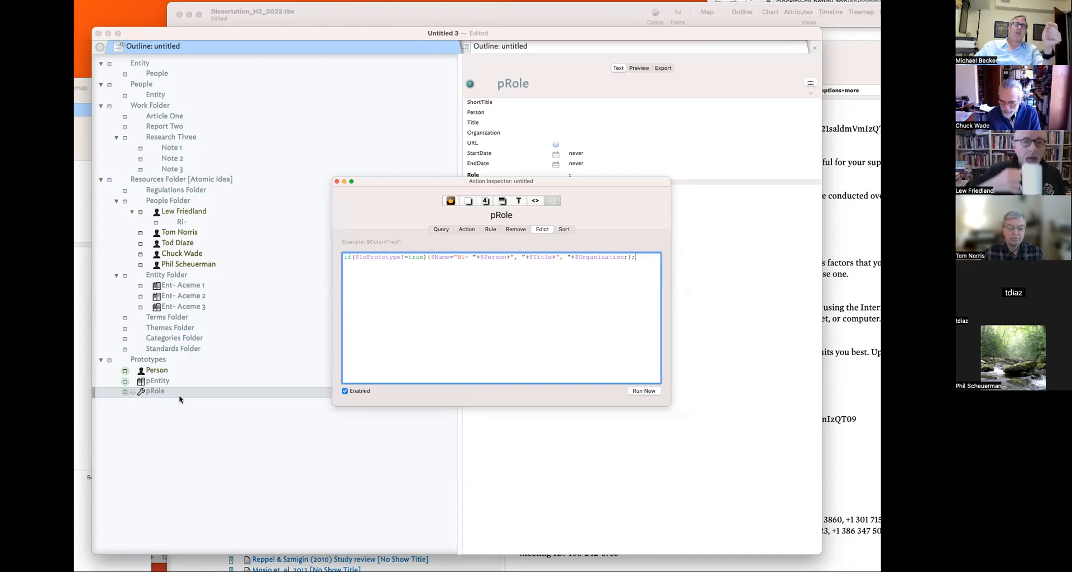
pyautogui.click(335, 182)
# - Assign pRole to the Rl- note so the edict renames it 'Rl- , ,'
pyautogui.click(156, 223)
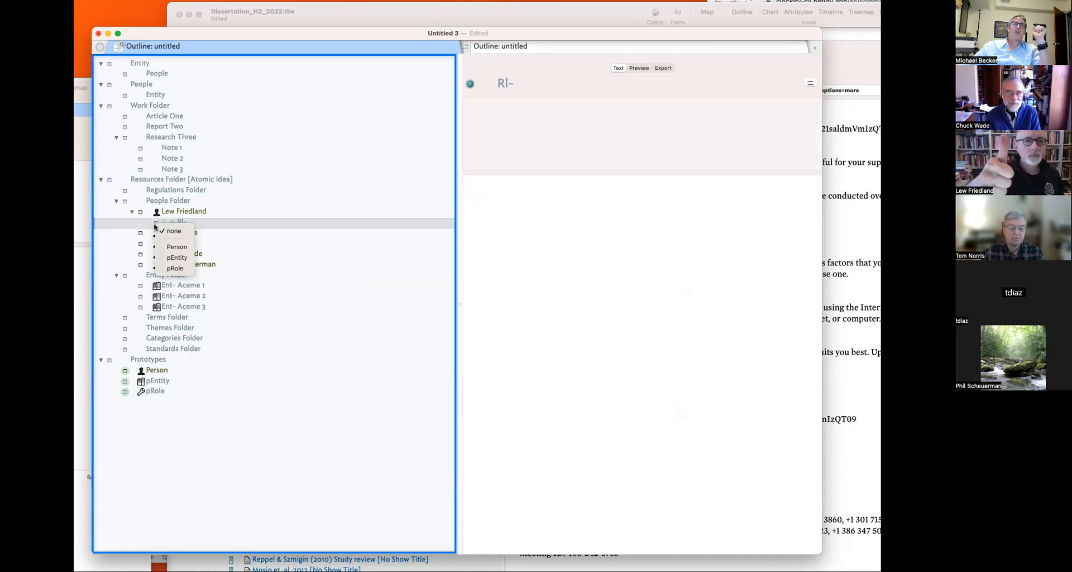
pyautogui.click(173, 269)
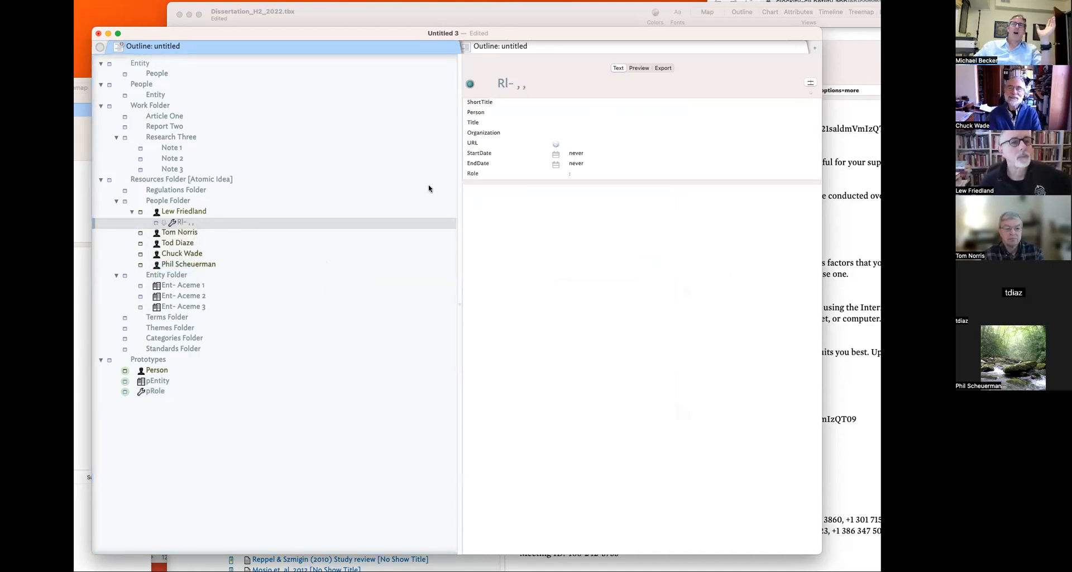
pyautogui.click(580, 103)
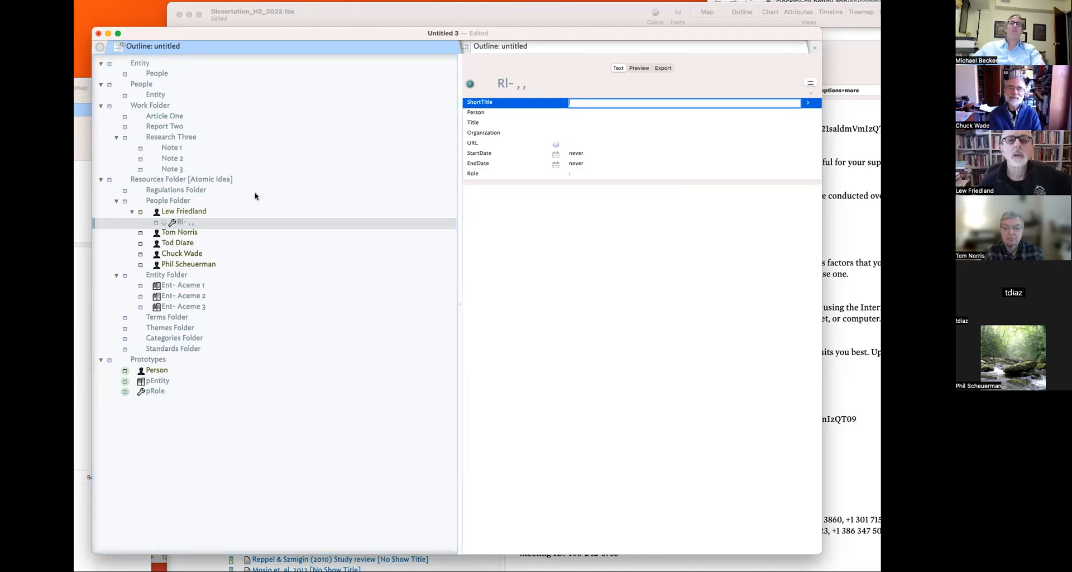
# - Set the role note's Person attribute to its parent person's name
pyautogui.click(241, 210)
pyautogui.click(536, 84)
pyautogui.press('super+c')
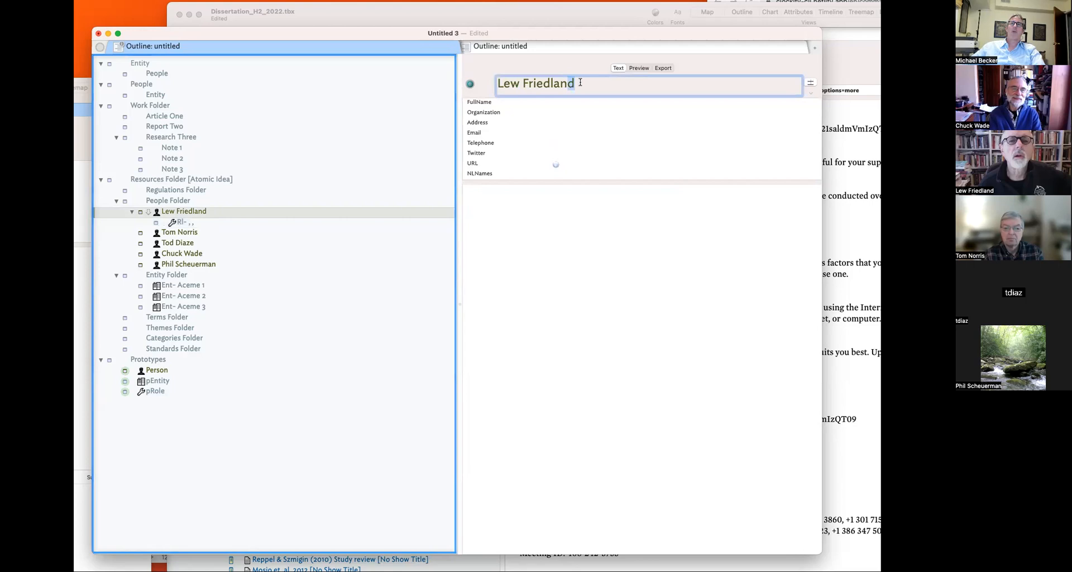
pyautogui.click(189, 222)
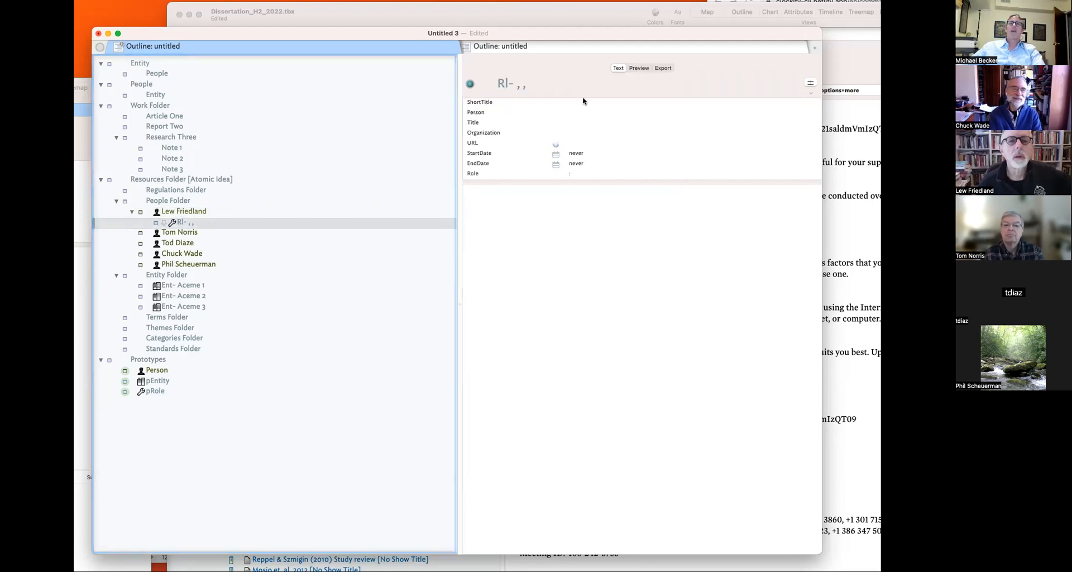
pyautogui.click(578, 114)
pyautogui.press('super+v')
pyautogui.click(585, 238)
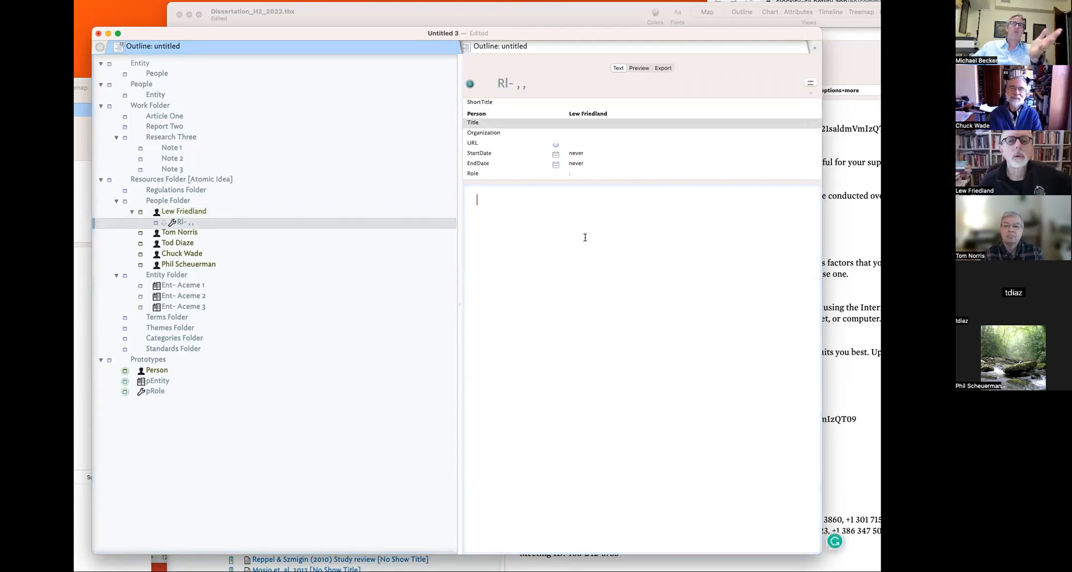
# - Set the role note's Organization to 'University Wisconsin Maddion'
pyautogui.click(589, 132)
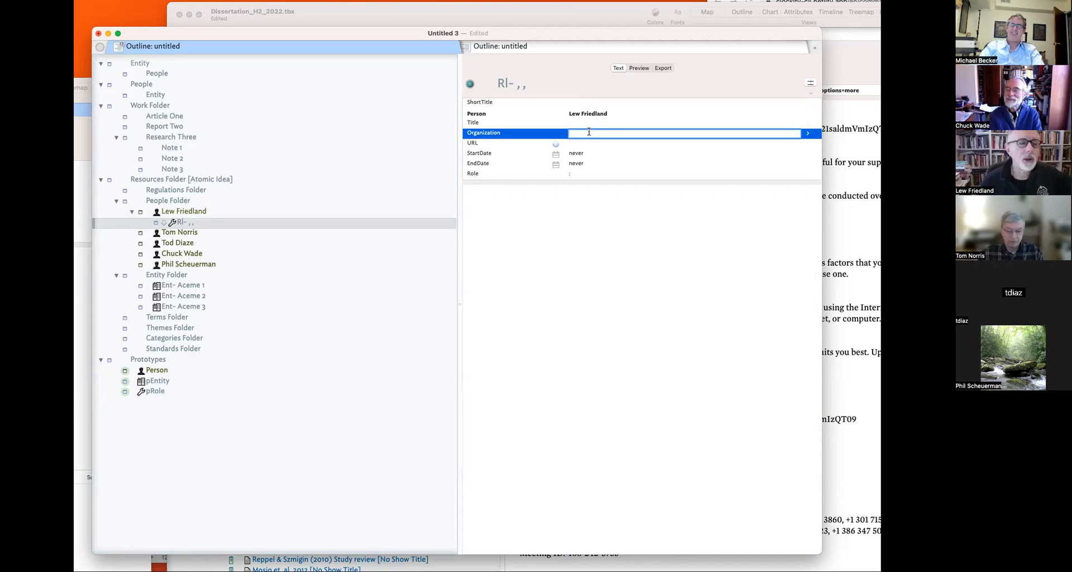
pyautogui.write('Un')
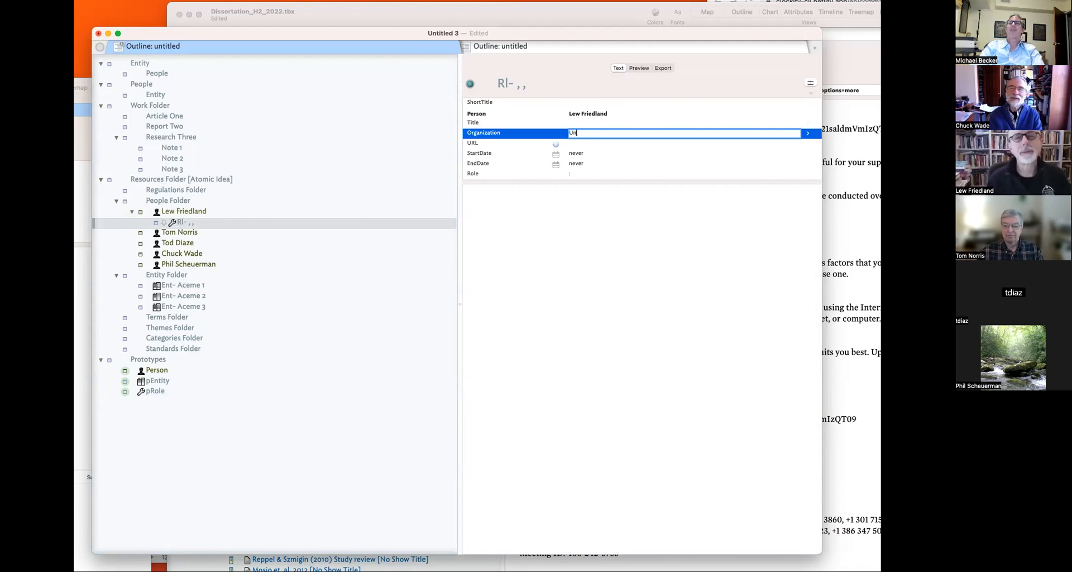
pyautogui.write('iversi')
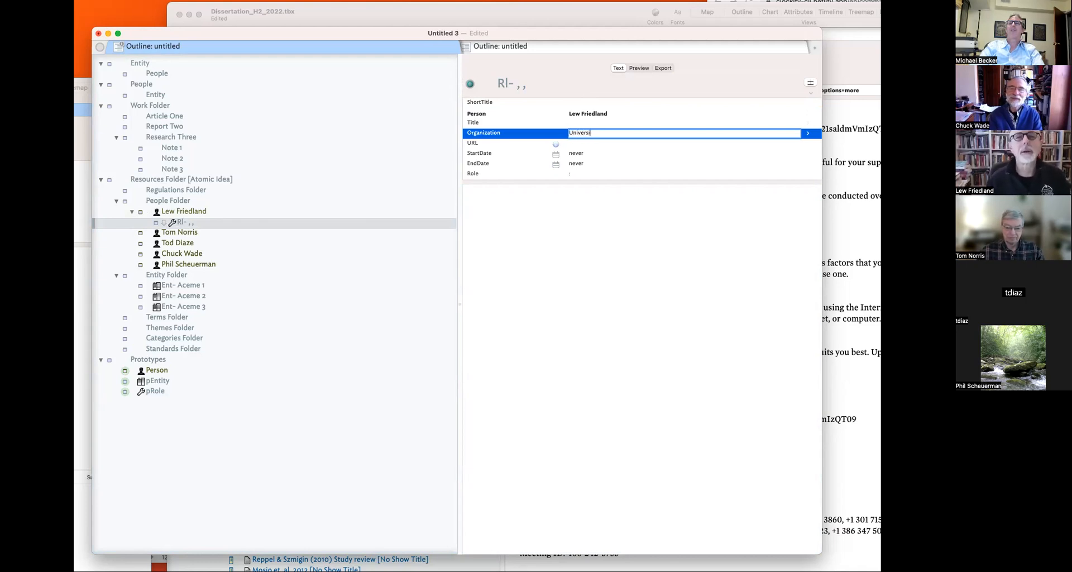
pyautogui.write('ty Wisconsin Maddion')
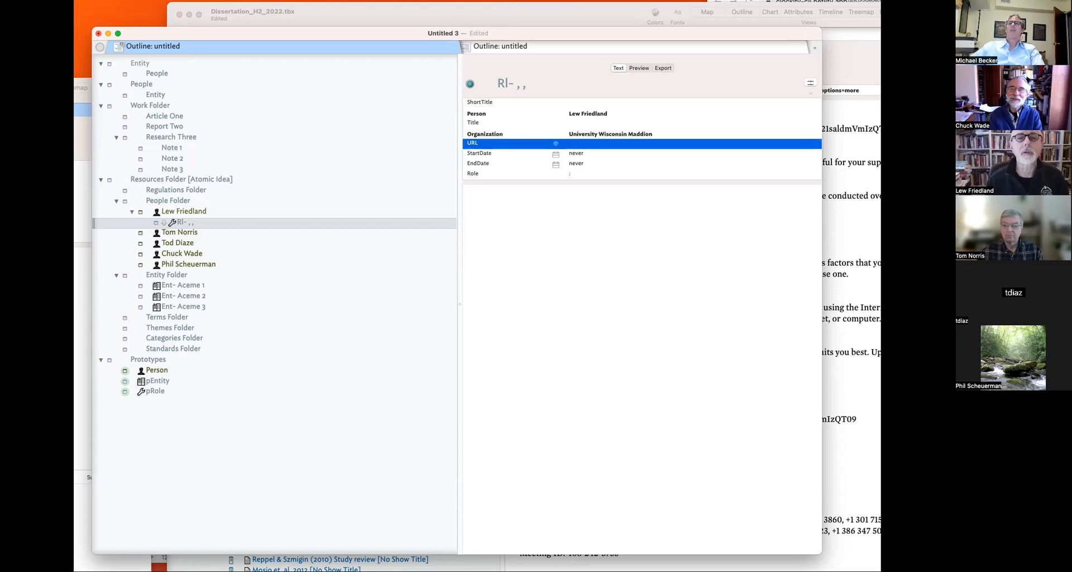
pyautogui.press('Return')
pyautogui.click(496, 278)
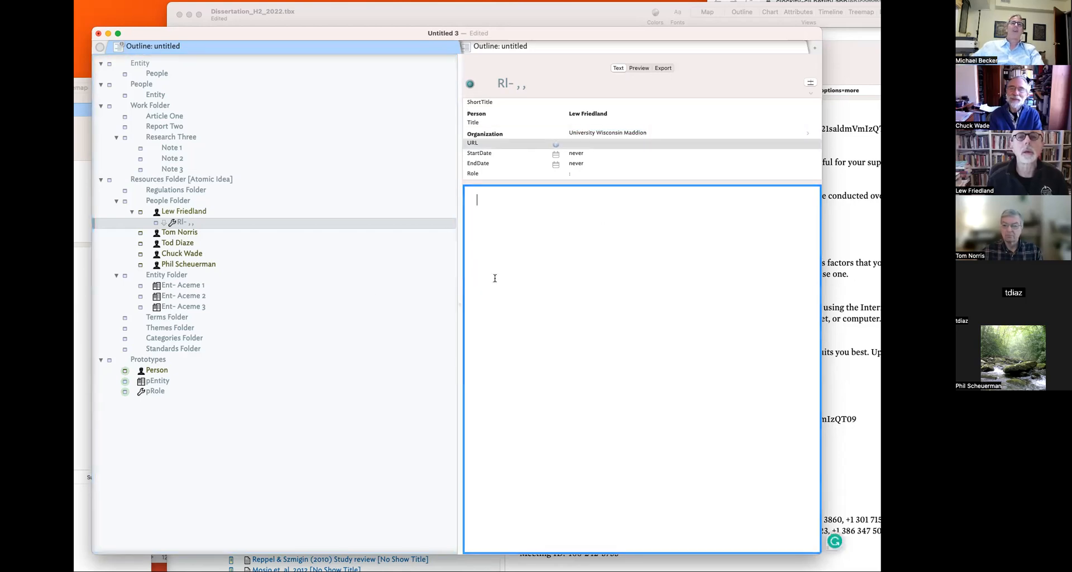
# - Rename Ent- Aceme 1 to 'Ent- University Wisconsin Maddion' and Ent- Aceme 2 to 'Ent- Identity Praxis'
pyautogui.click(210, 285)
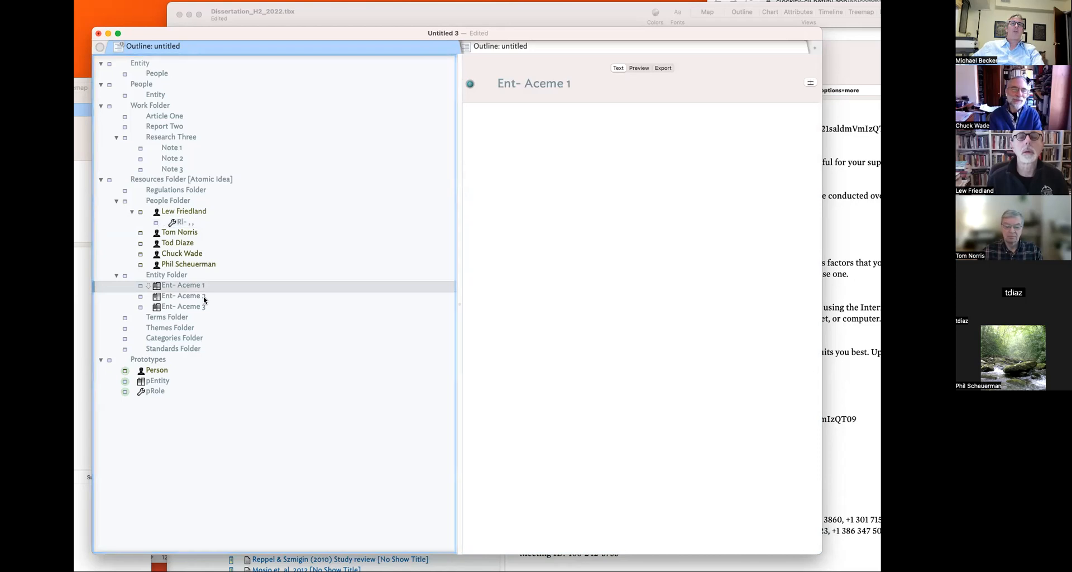
pyautogui.click(181, 286)
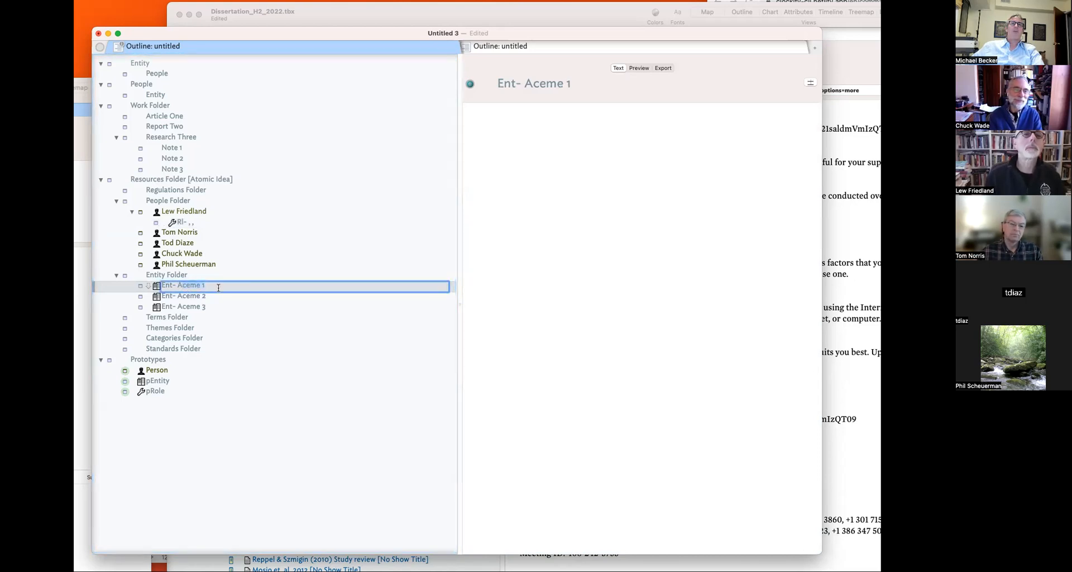
pyautogui.write('University Wisconsin Maddion')
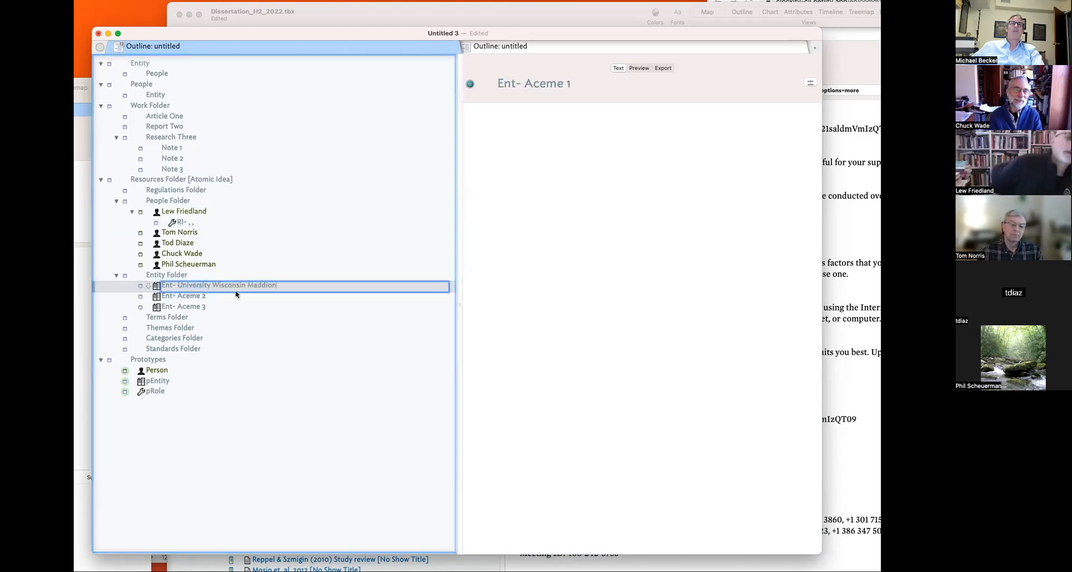
pyautogui.click(230, 305)
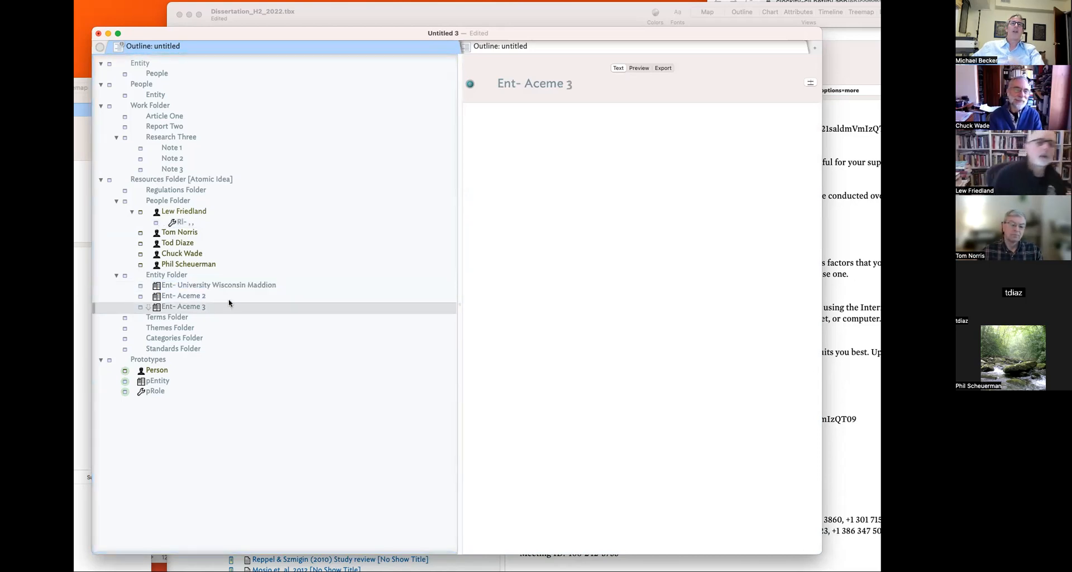
pyautogui.doubleClick(197, 297)
pyautogui.moveTo(197, 296); pyautogui.dragTo(251, 301)
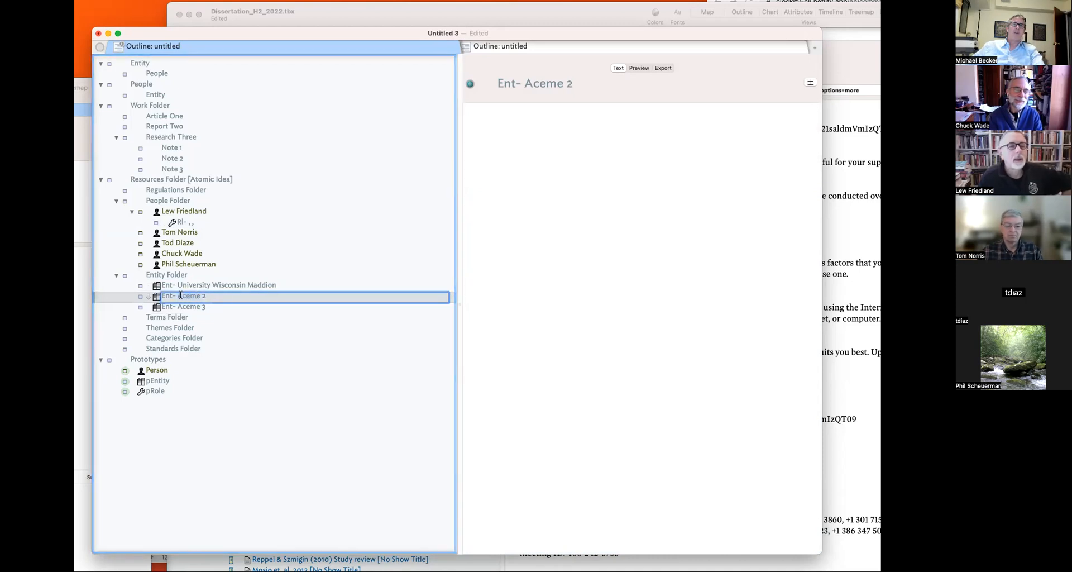
pyautogui.write('Identity Praxis')
pyautogui.press('Return')
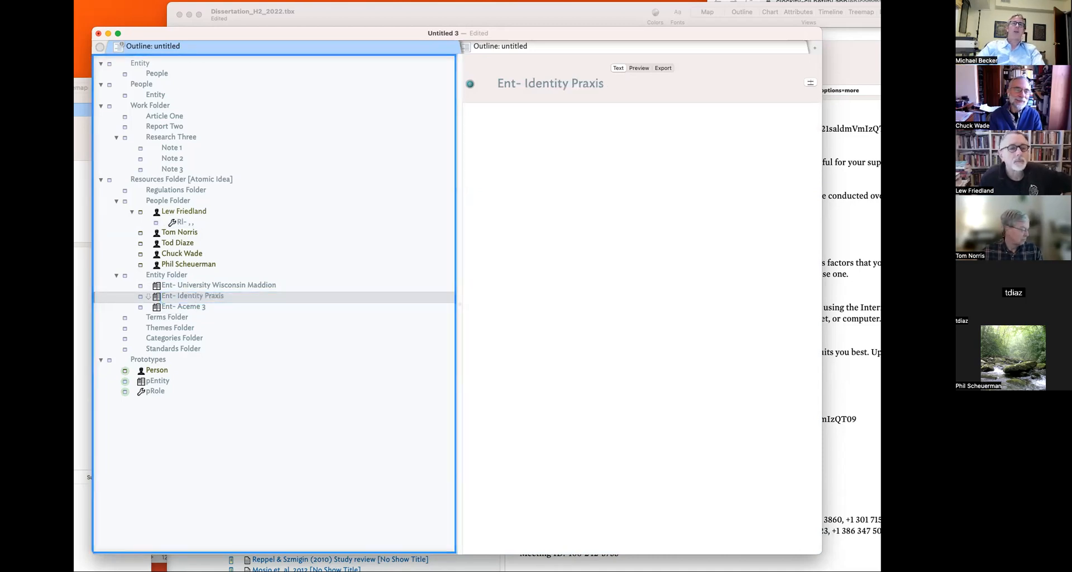
pyautogui.click(236, 277)
# - Enter $Entity=collection(children,$ShortTitle); as Entity Folder's edict, using autocomplete for ShortTitle
pyautogui.press('super+4')
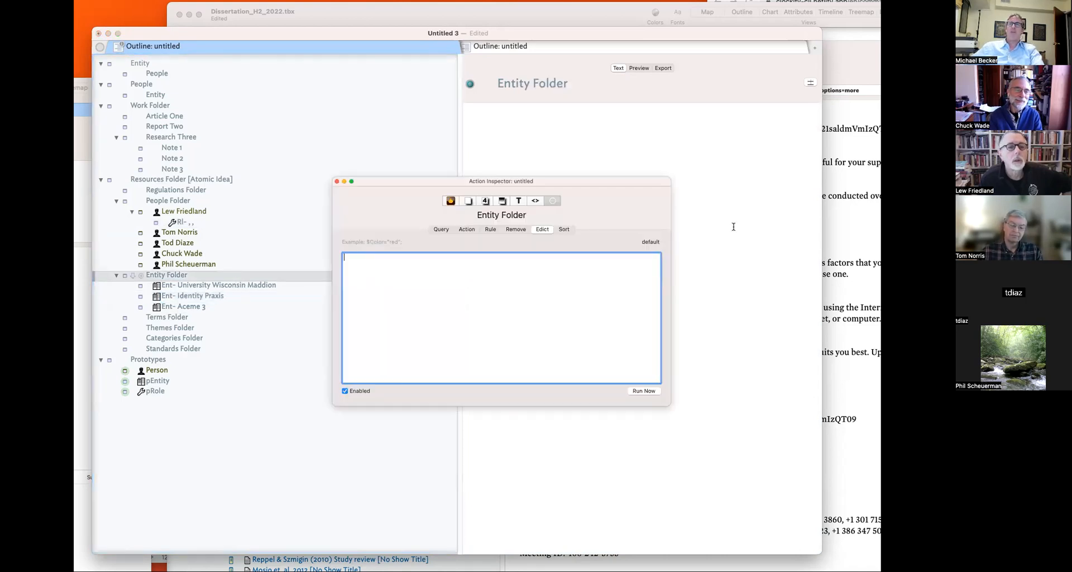
pyautogui.write('$')
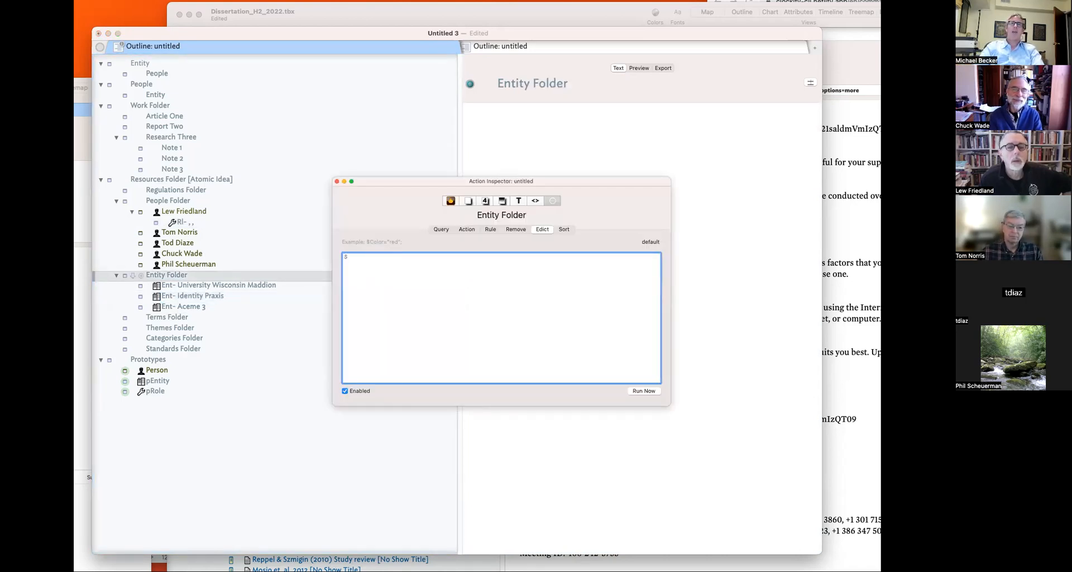
pyautogui.write('Entit')
pyautogui.press('BackSpace')
pyautogui.press('BackSpace')
pyautogui.press('BackSpace')
pyautogui.press('BackSpace')
pyautogui.write('n')
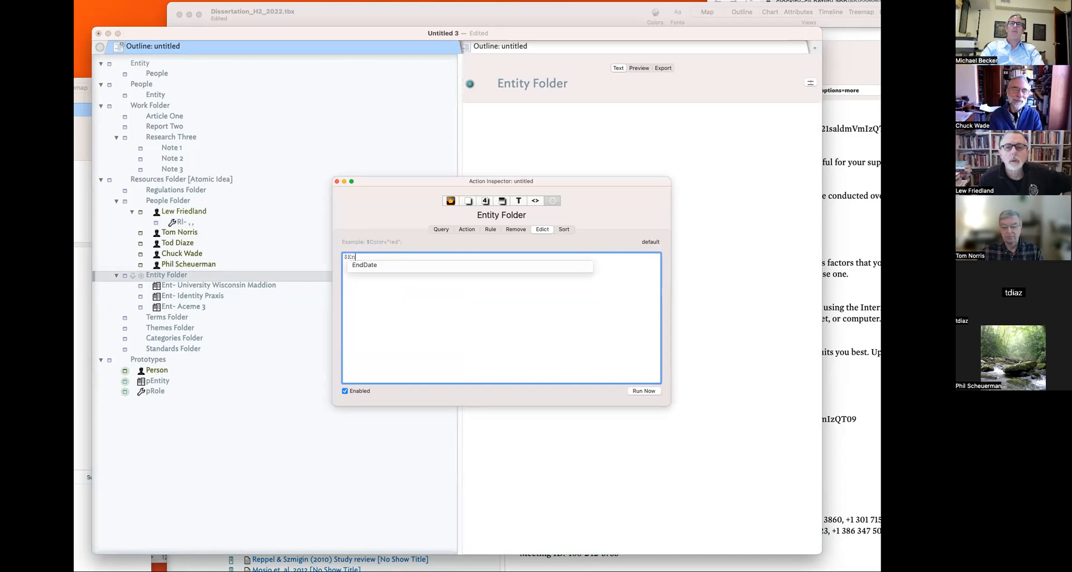
pyautogui.write('tity')
pyautogui.press('BackSpace')
pyautogui.press('BackSpace')
pyautogui.press('BackSpace')
pyautogui.press('BackSpace')
pyautogui.write('t')
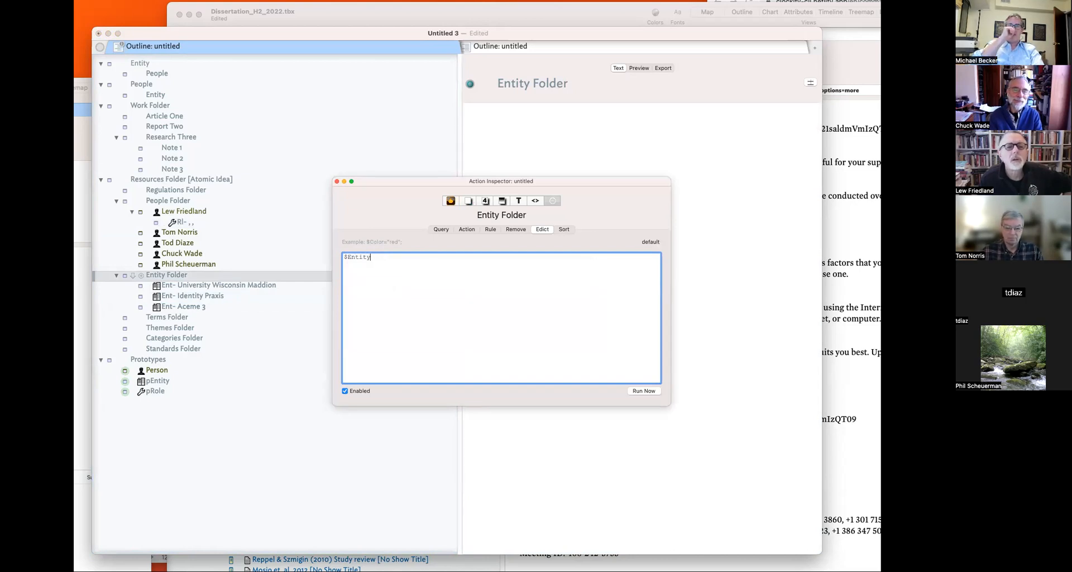
pyautogui.write('ity')
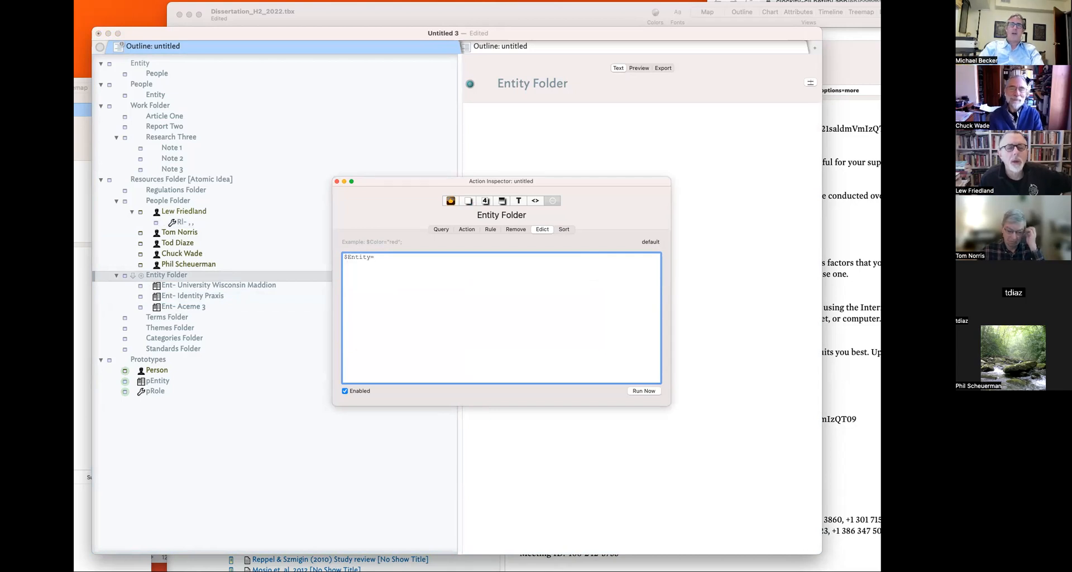
pyautogui.write('=collection(')
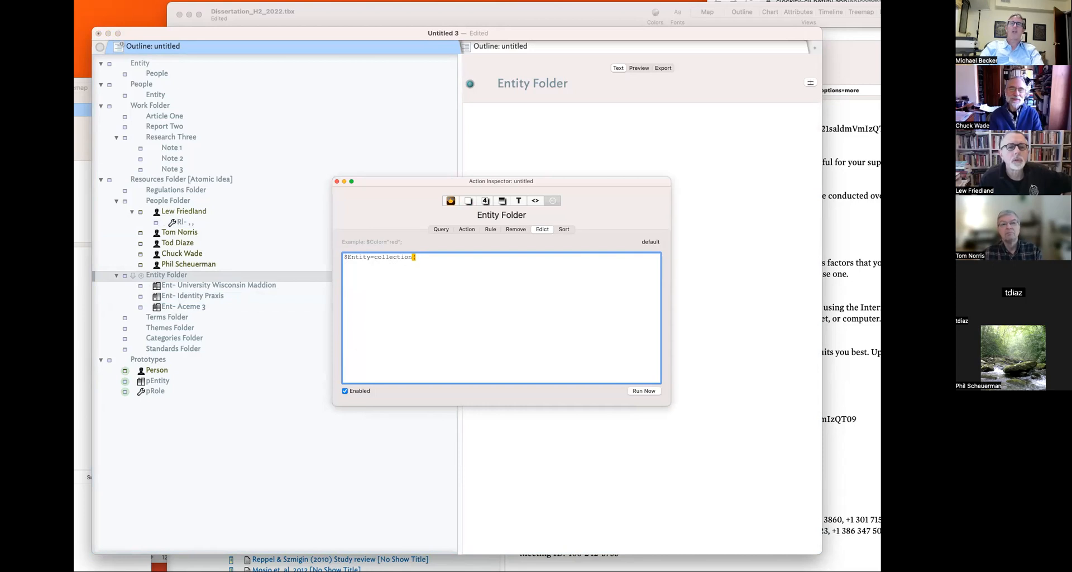
pyautogui.write('children,$')
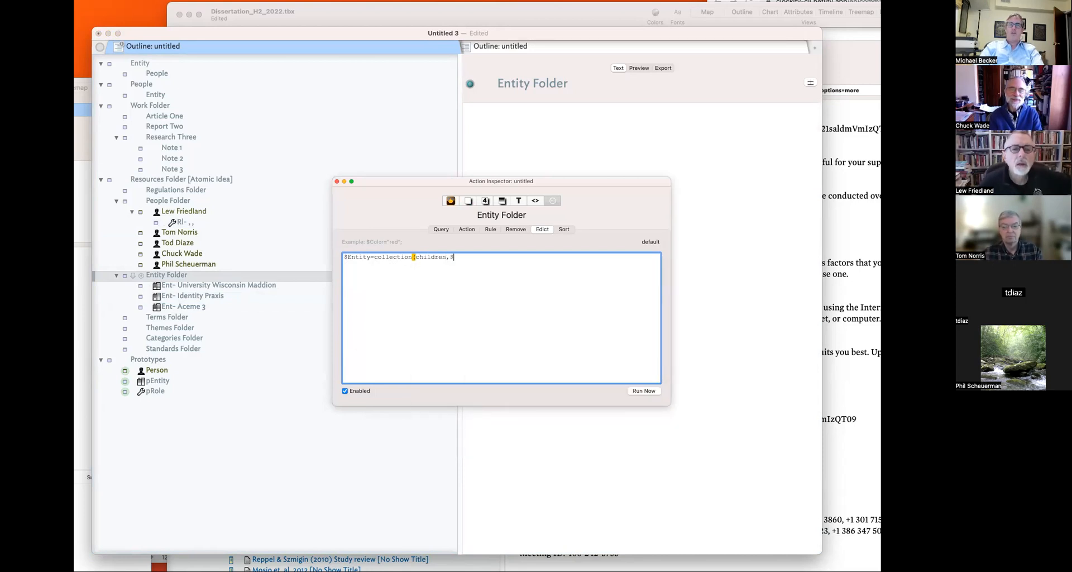
pyautogui.write('Short')
pyautogui.press('Down')
pyautogui.press('Return')
pyautogui.write(');')
pyautogui.press('Return')
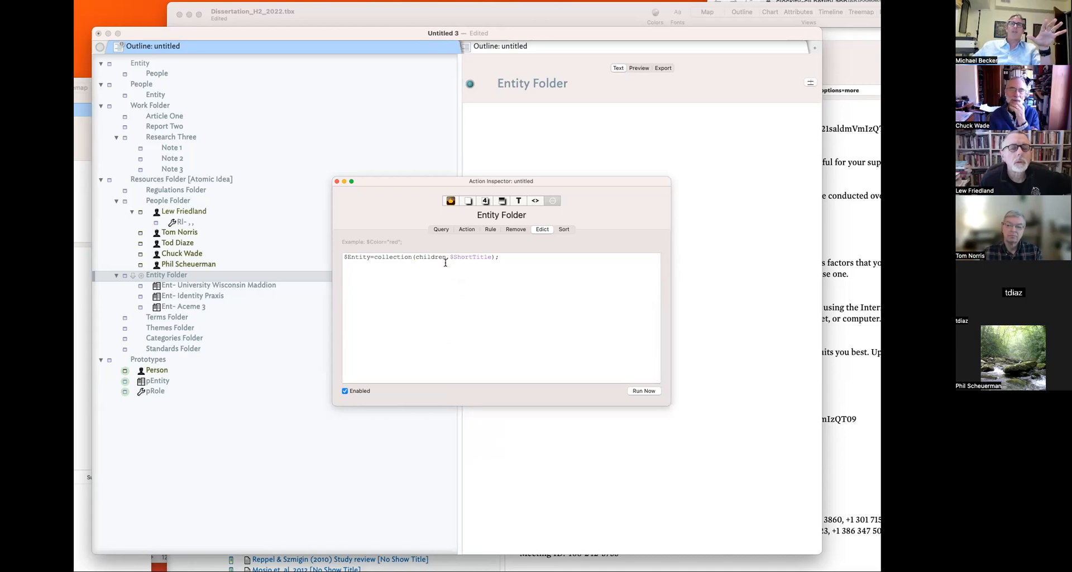
pyautogui.doubleClick(357, 258)
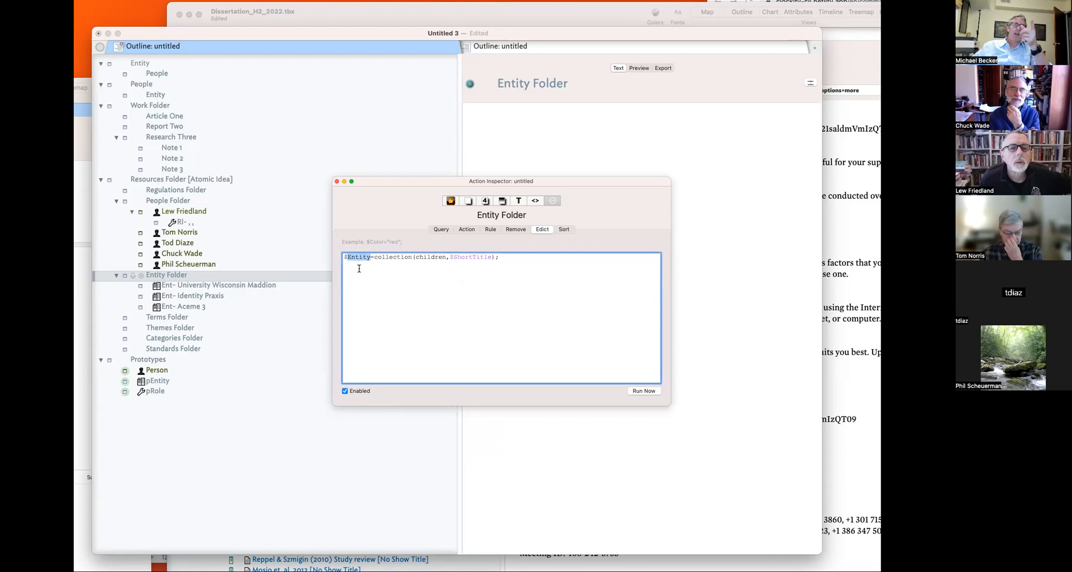
pyautogui.click(566, 305)
pyautogui.press('Return')
# - Go to the Document Inspector's User attributes and add a new attribute
pyautogui.click(468, 229)
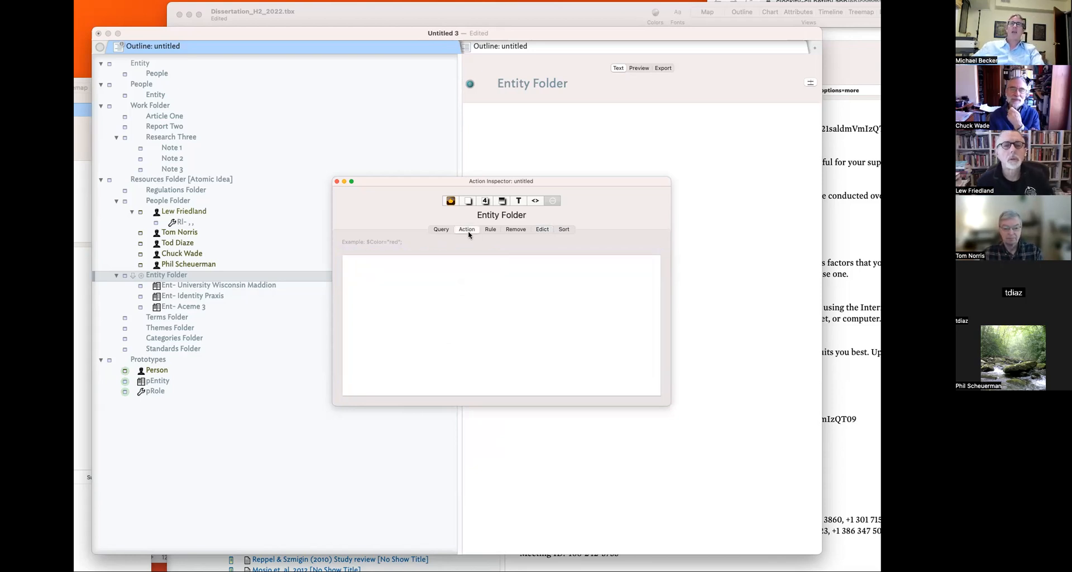
pyautogui.click(490, 229)
pyautogui.click(482, 201)
pyautogui.click(468, 201)
pyautogui.click(476, 230)
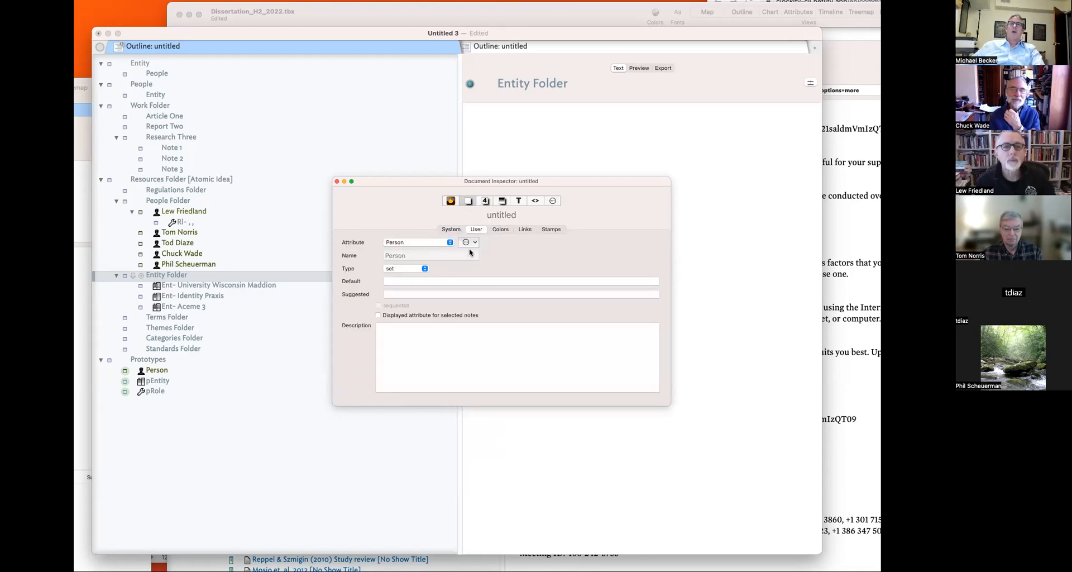
pyautogui.click(468, 242)
pyautogui.click(503, 268)
# - Name the new attribute Entity with type set, then start Entity Folder's rule
pyautogui.write('Entity')
pyautogui.click(414, 269)
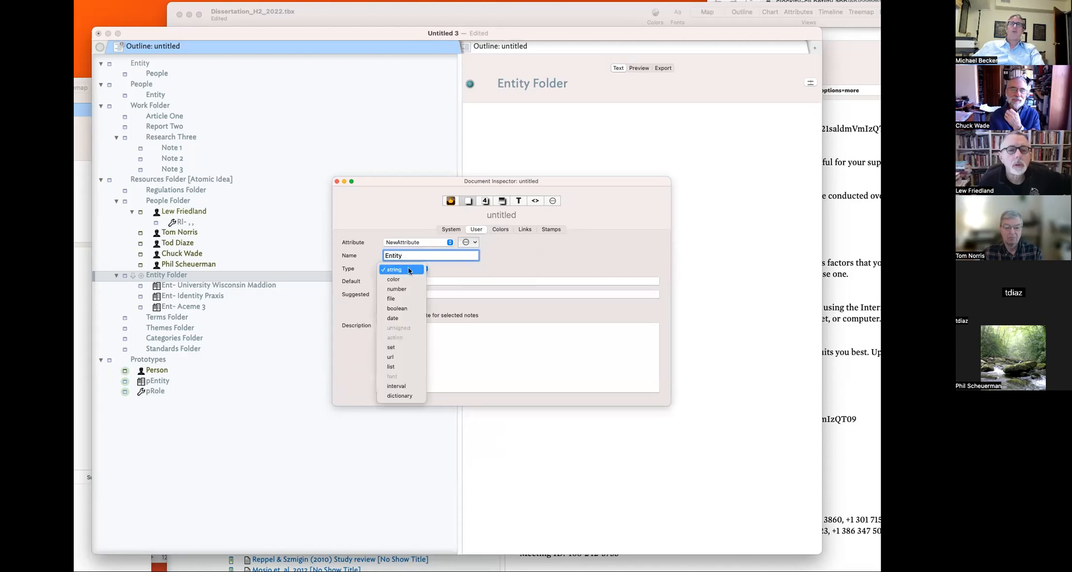
pyautogui.click(391, 347)
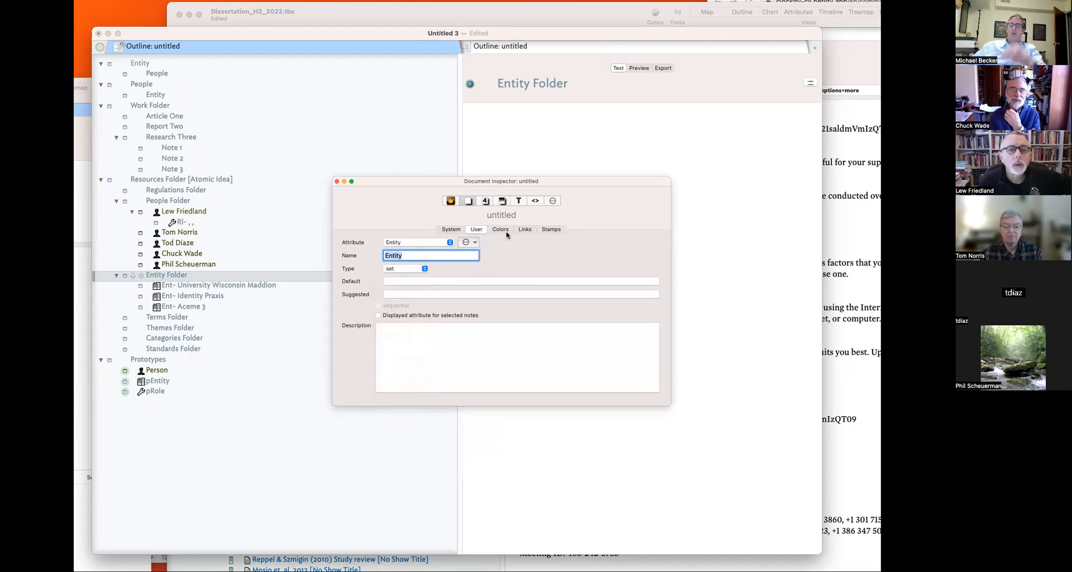
pyautogui.click(555, 200)
pyautogui.click(401, 294)
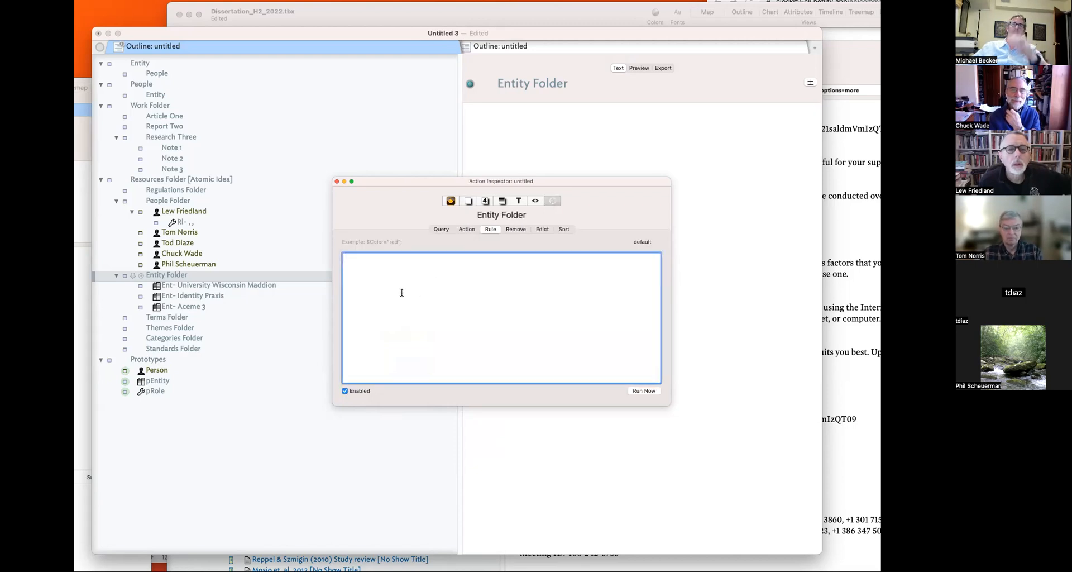
# - Enter and commit the rule $Entity=collection(children,$ShortTitle); on Entity Folder
pyautogui.write('$Entity=collect(')
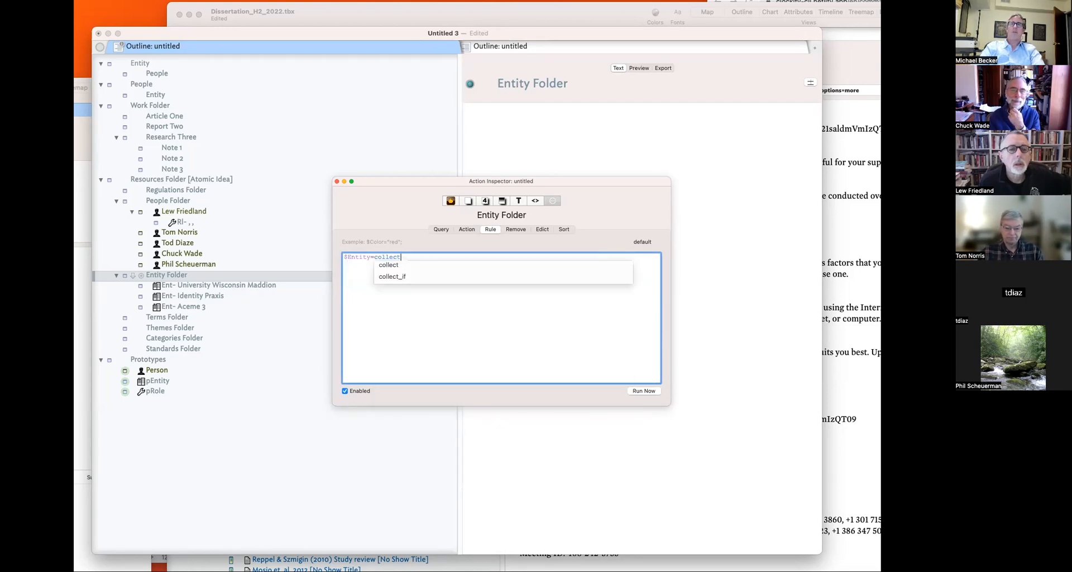
pyautogui.press('BackSpace')
pyautogui.press('BackSpace')
pyautogui.press('BackSpace')
pyautogui.press('BackSpace')
pyautogui.press('BackSpace')
pyautogui.press('BackSpace')
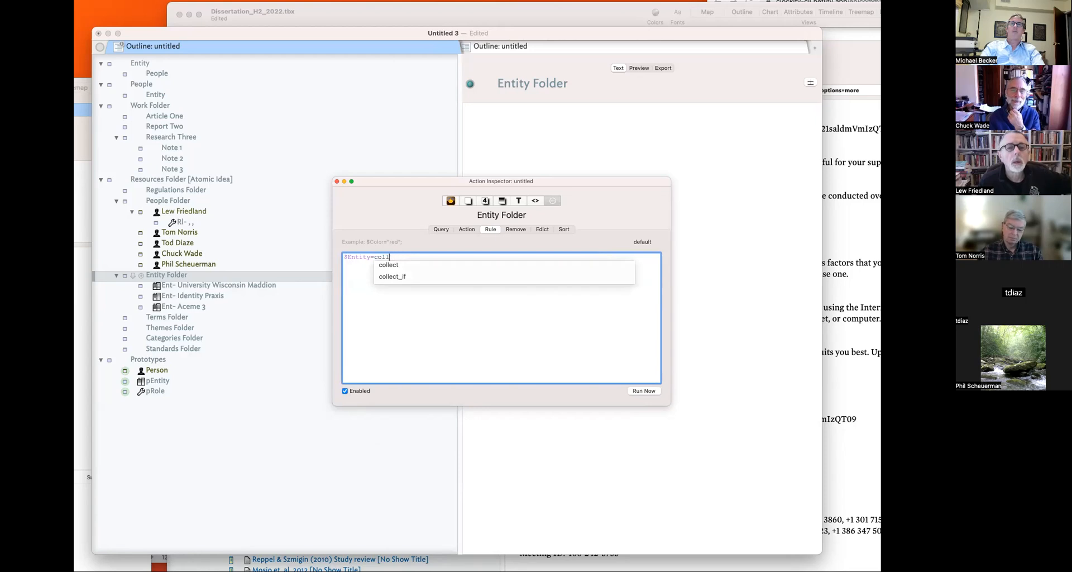
pyautogui.write('llection(c')
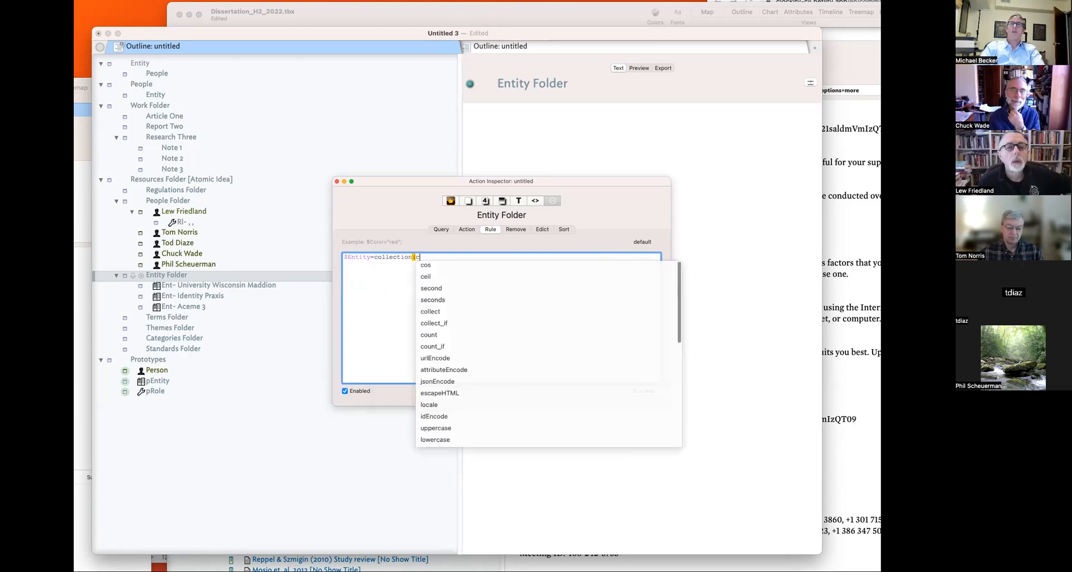
pyautogui.write('hildren,$Short')
pyautogui.press('Down')
pyautogui.press('Return')
pyautogui.write(');')
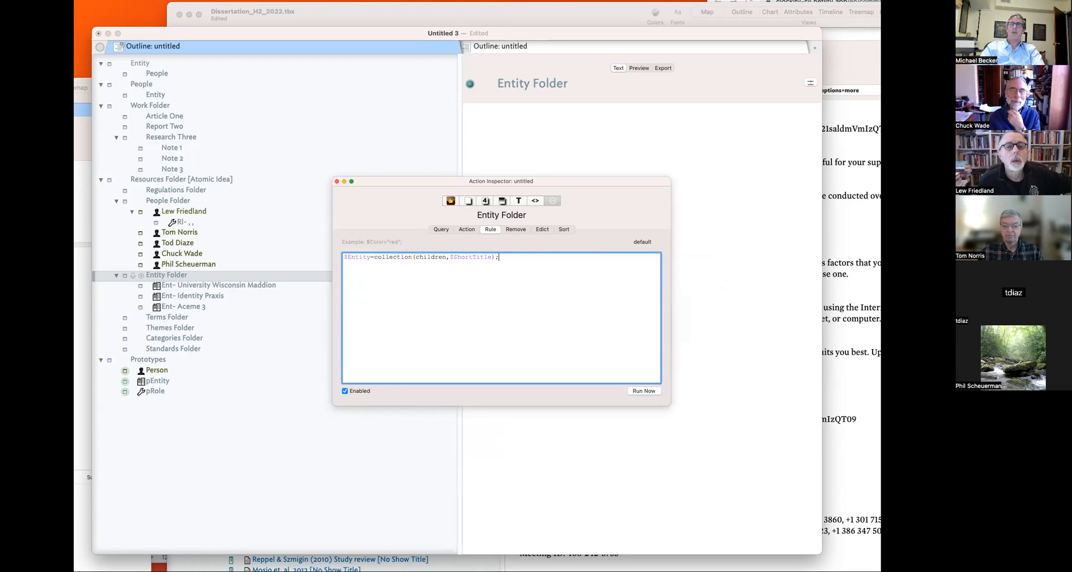
pyautogui.press('Return')
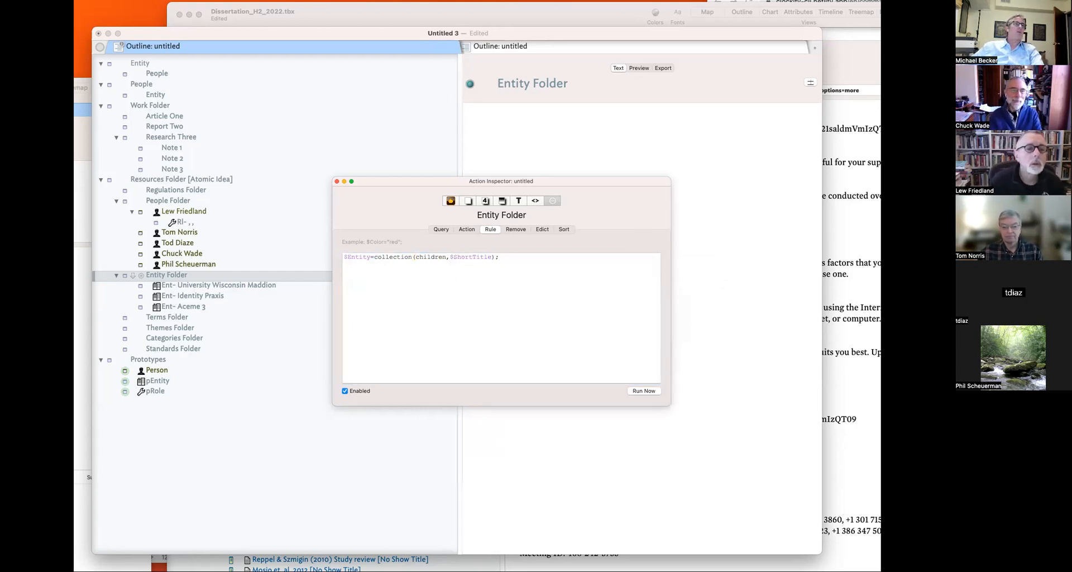
pyautogui.click(252, 433)
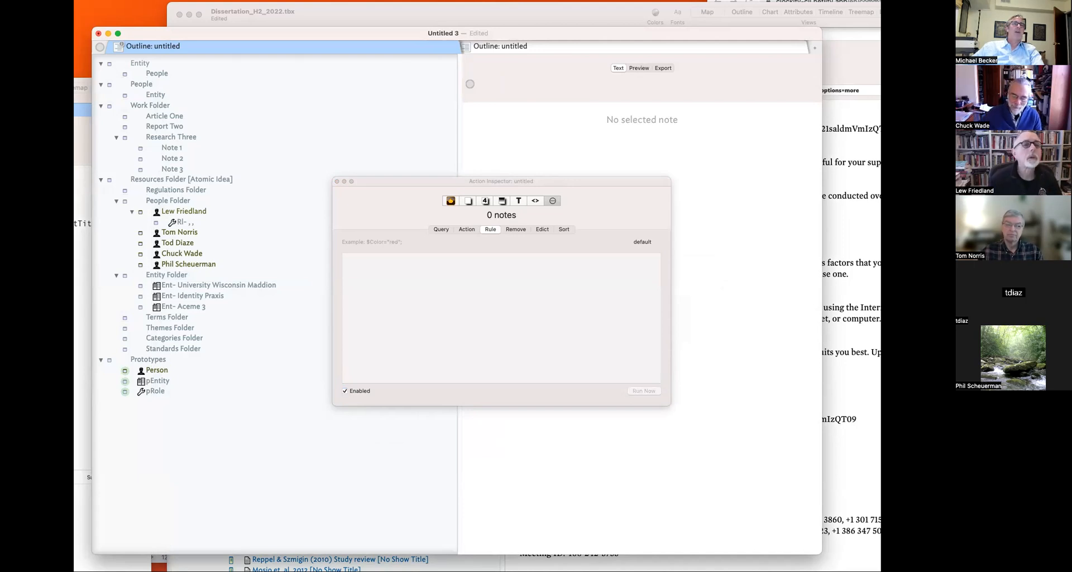
# - Open Hints > Library > fGenerate Short Titles and select its fShortTitle() call for copying
pyautogui.click(101, 413)
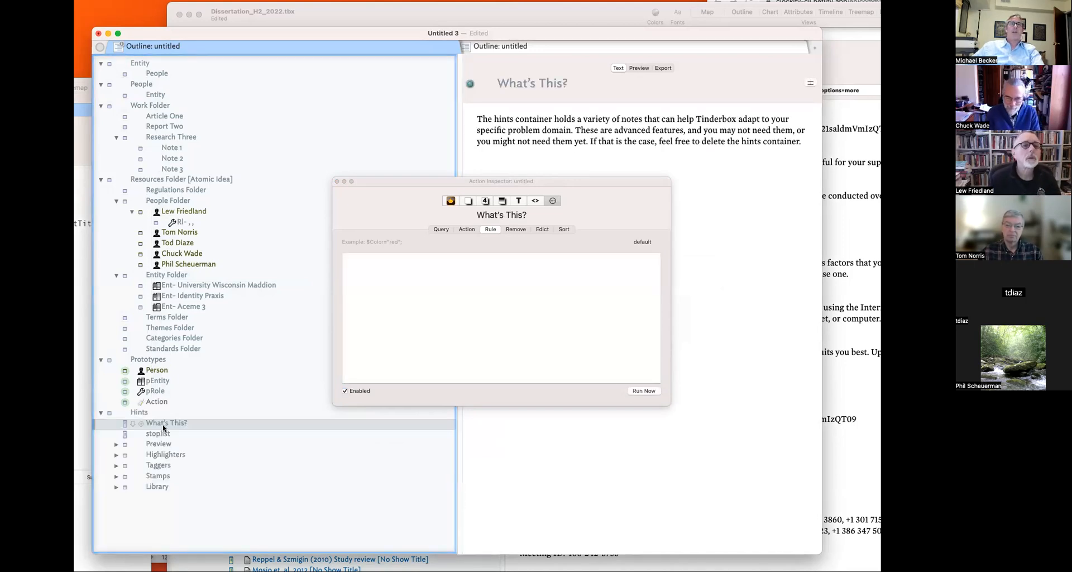
pyautogui.click(117, 487)
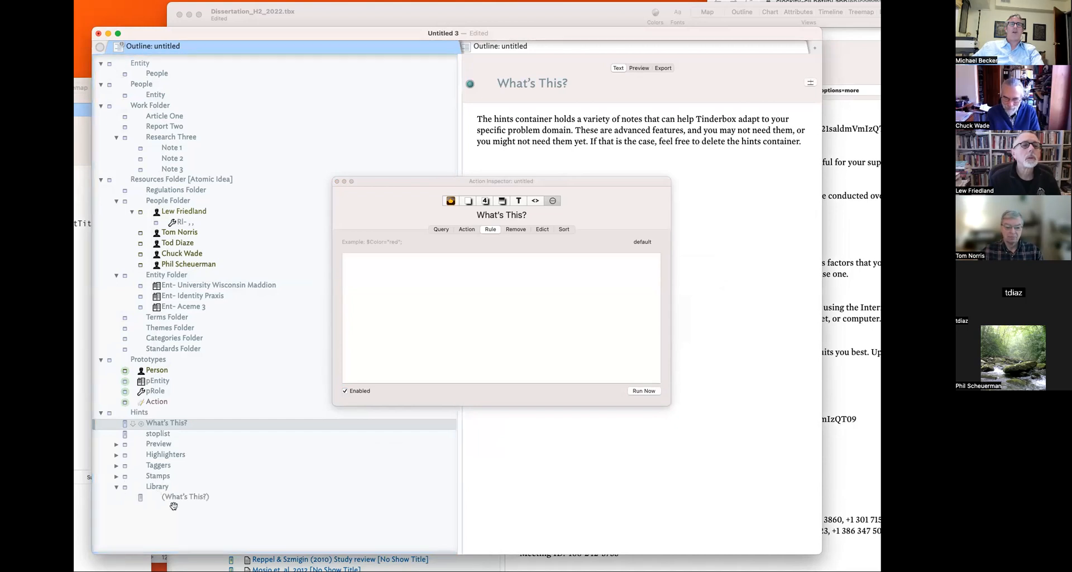
pyautogui.click(192, 495)
pyautogui.press('Down')
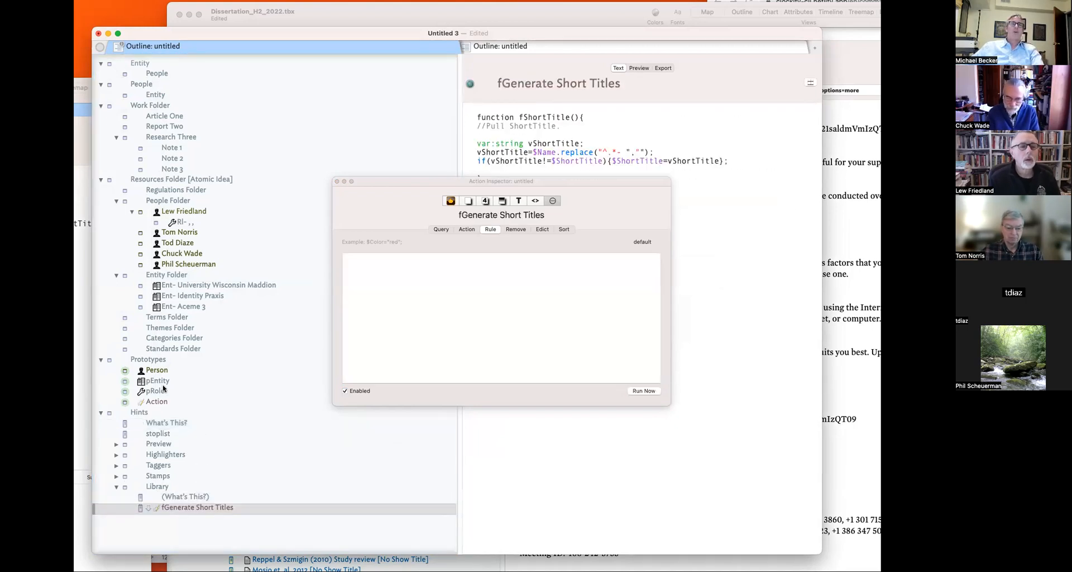
pyautogui.click(174, 383)
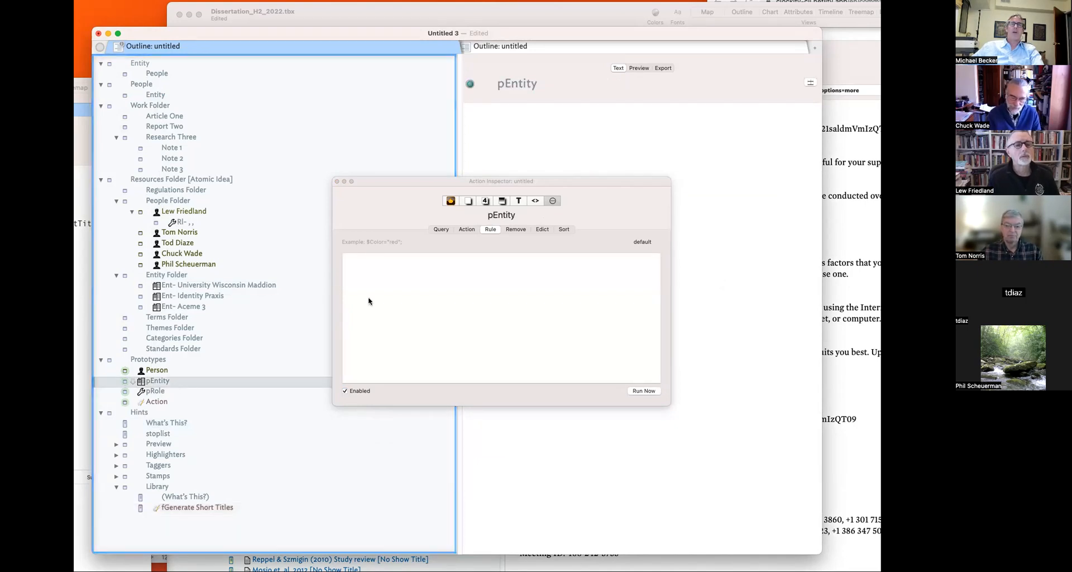
pyautogui.click(196, 508)
pyautogui.tripleClick(580, 117)
pyautogui.click(579, 118)
pyautogui.moveTo(579, 118); pyautogui.dragTo(520, 118)
pyautogui.press('super+c')
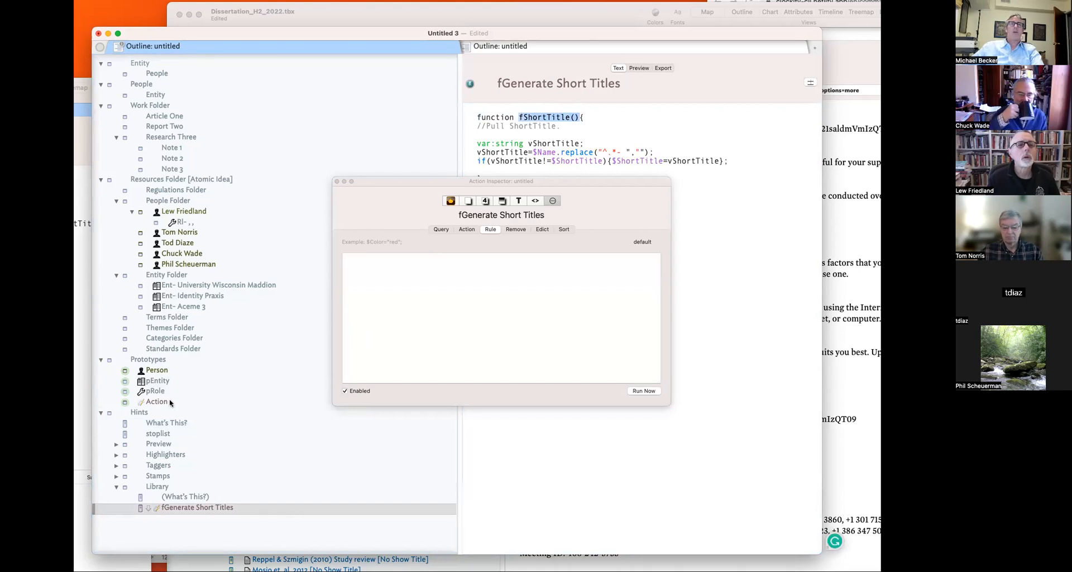
pyautogui.click(162, 385)
# - Paste fShortTitle() into pEntity's rule and add a semicolon so it reads fShortTitle();
pyautogui.click(494, 301)
pyautogui.press('super+v')
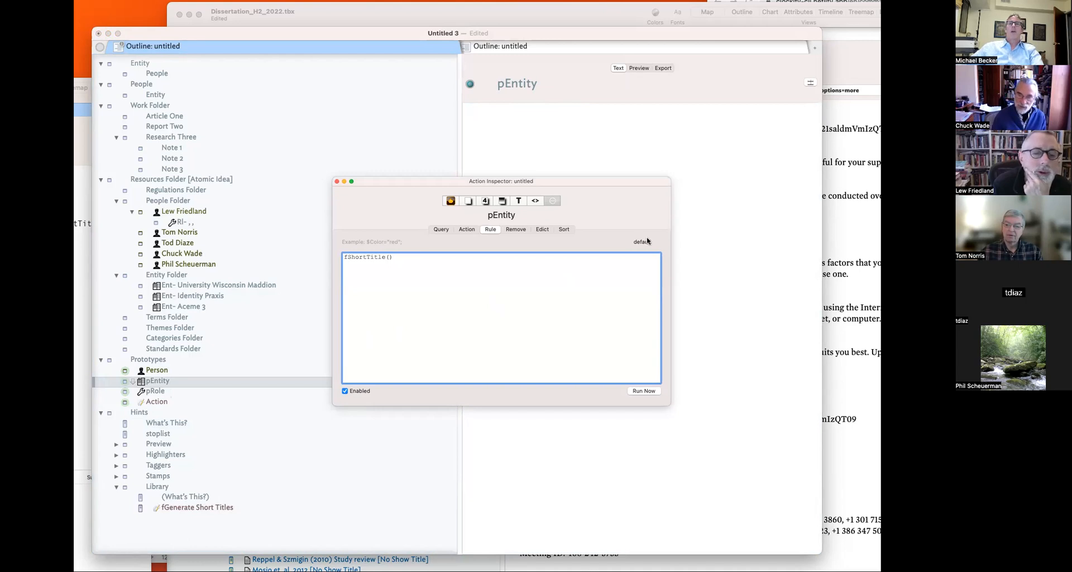
pyautogui.tripleClick(496, 267)
pyautogui.click(473, 263)
pyautogui.write(';')
pyautogui.press('Tab')
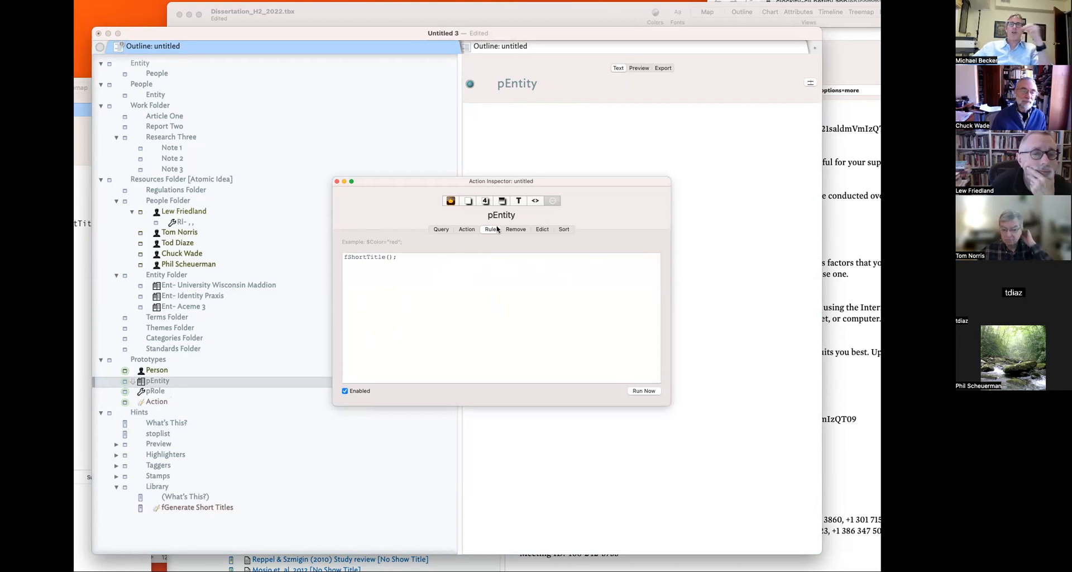
# - Select Entity Folder and search its key attributes chooser for 'Entit'
pyautogui.click(184, 274)
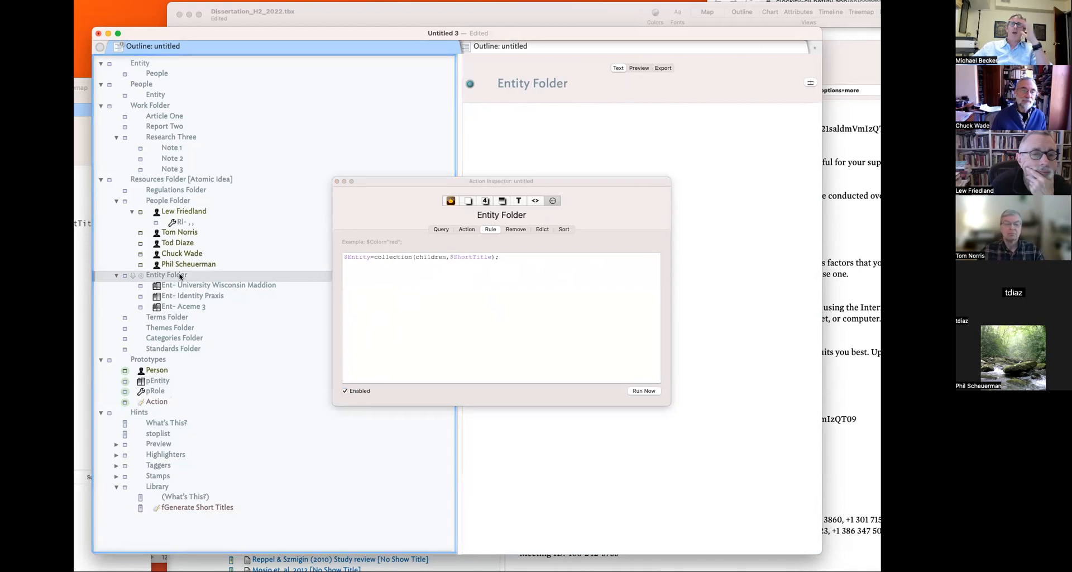
pyautogui.click(808, 83)
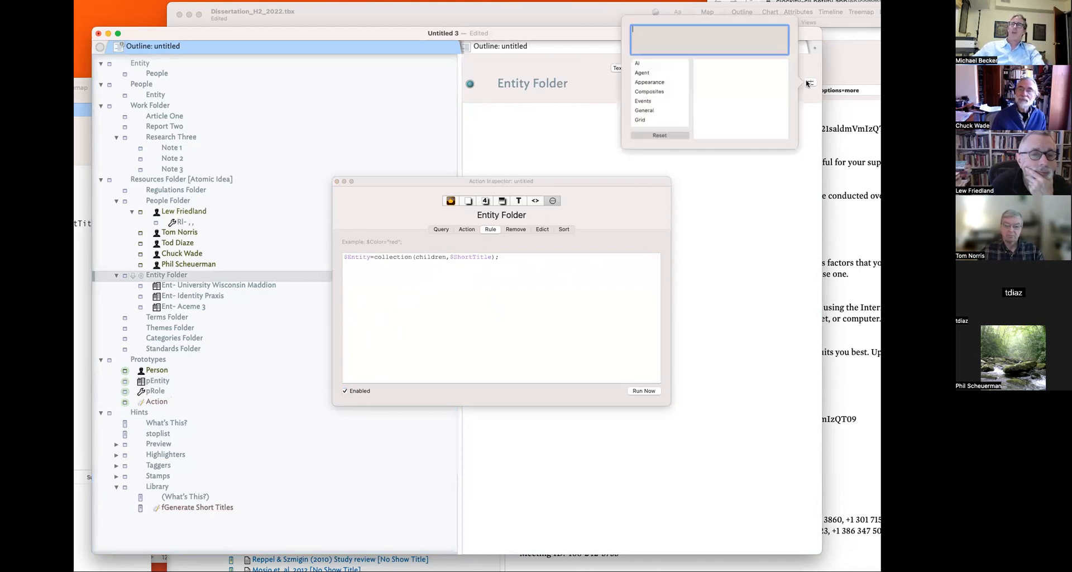
pyautogui.write('Ent')
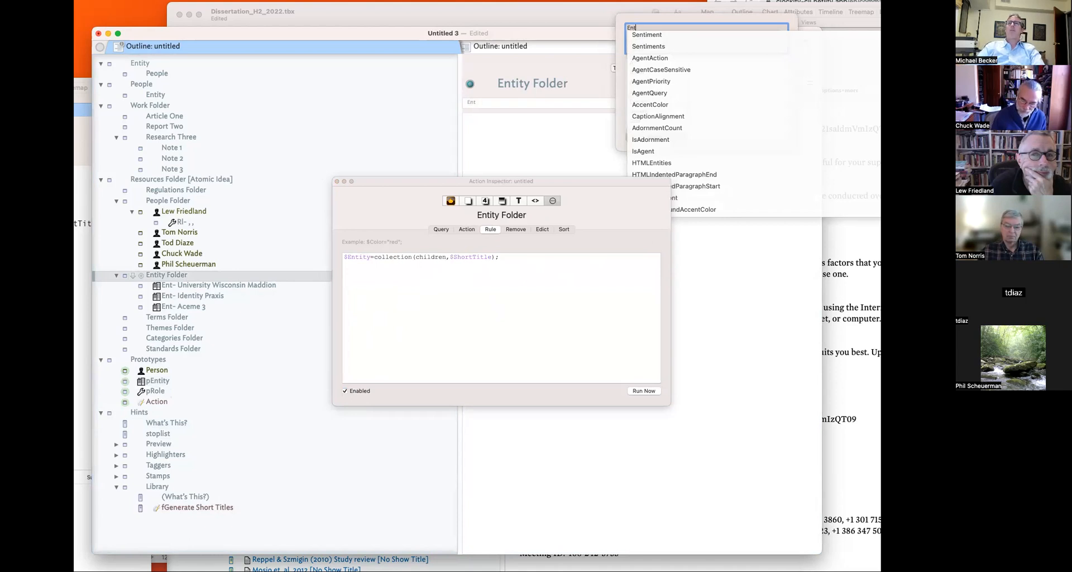
pyautogui.write('it')
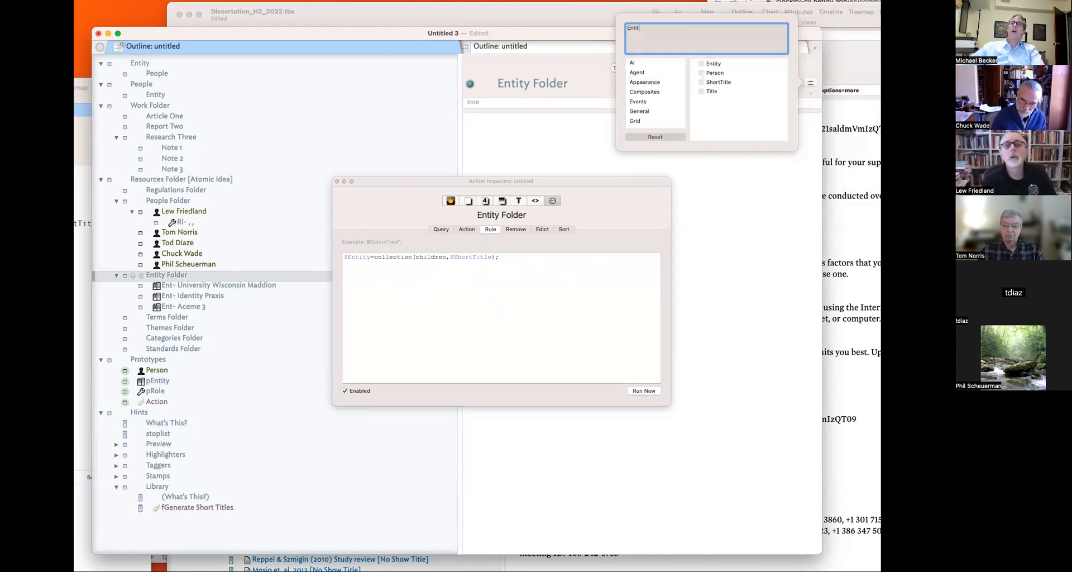
# - Tick Entity in the key attributes chooser and correct the token field to Entity
pyautogui.click(702, 64)
pyautogui.moveTo(562, 182); pyautogui.dragTo(1069, 168)
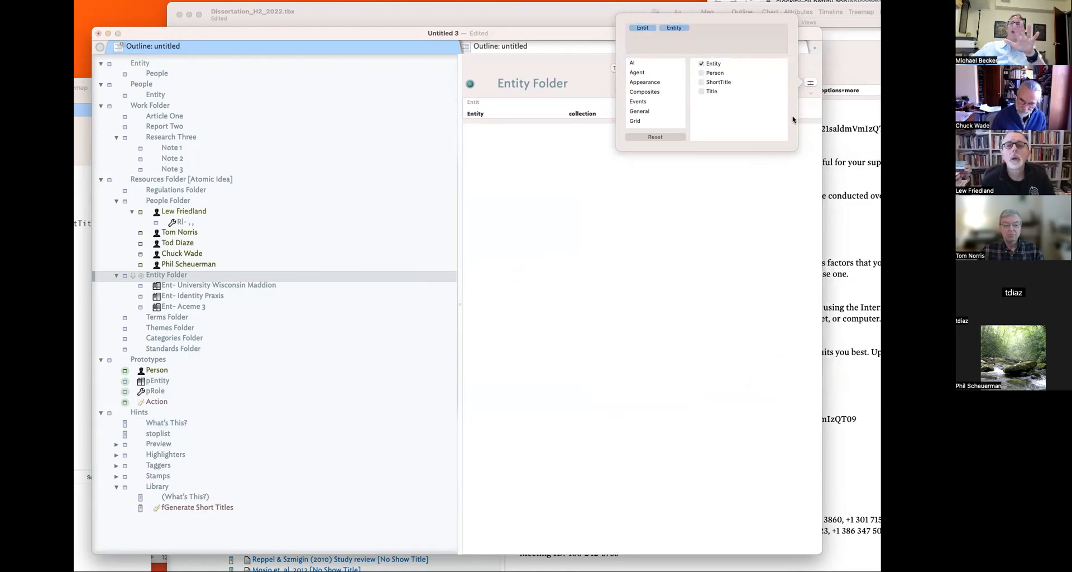
pyautogui.click(699, 32)
pyautogui.press('BackSpace')
pyautogui.press('BackSpace')
pyautogui.write('Entity')
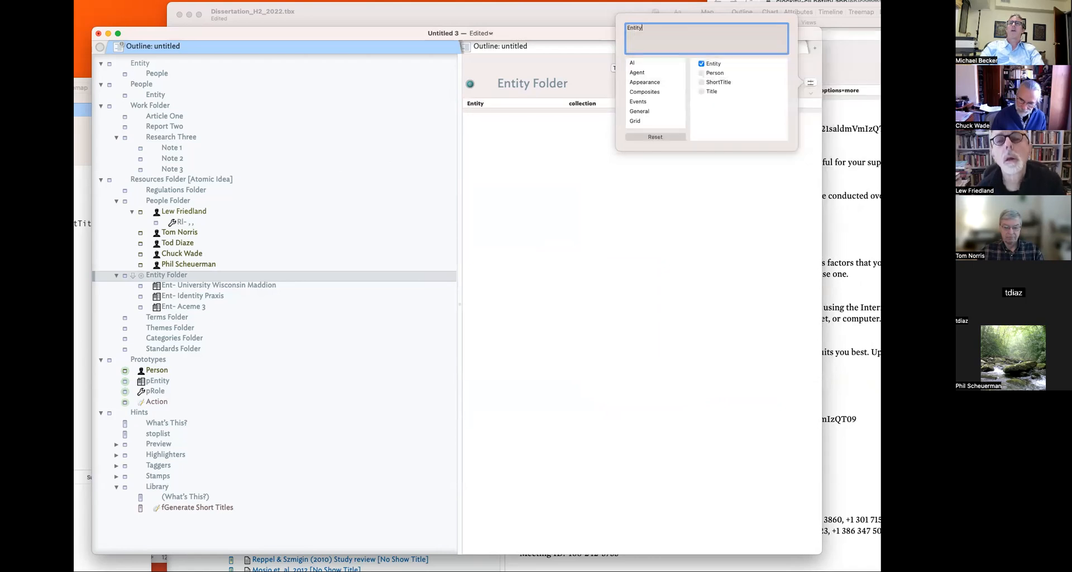
pyautogui.click(550, 197)
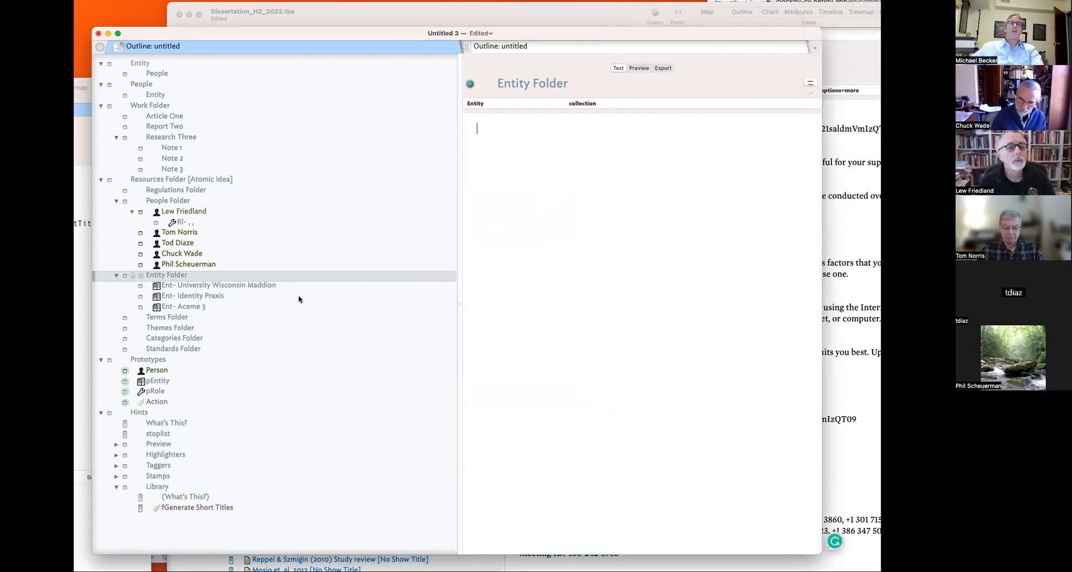
# - Delete the fShortTitle() rule from the pEntity prototype
pyautogui.click(159, 381)
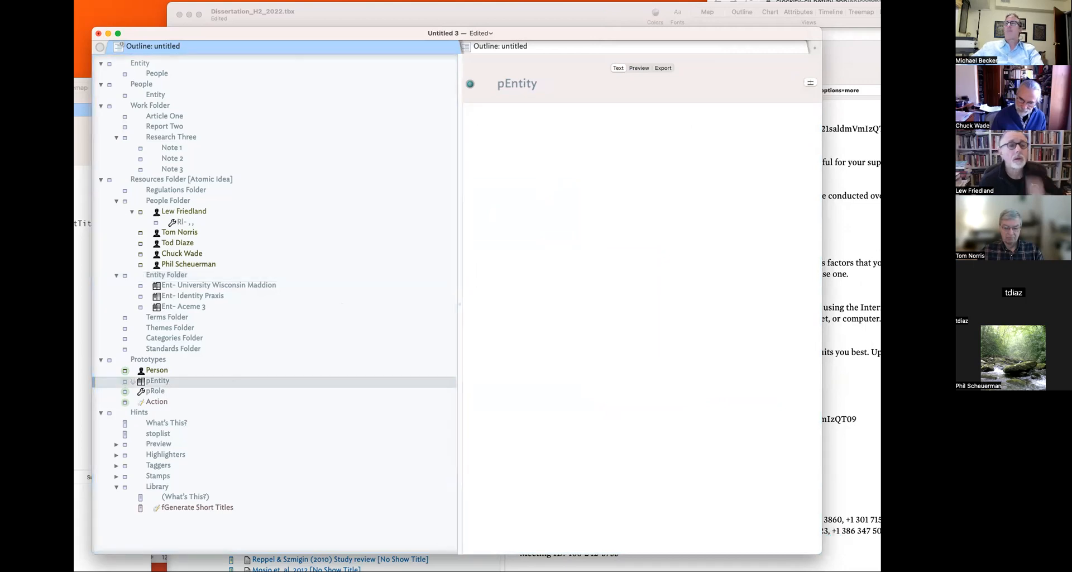
pyautogui.press('super+1')
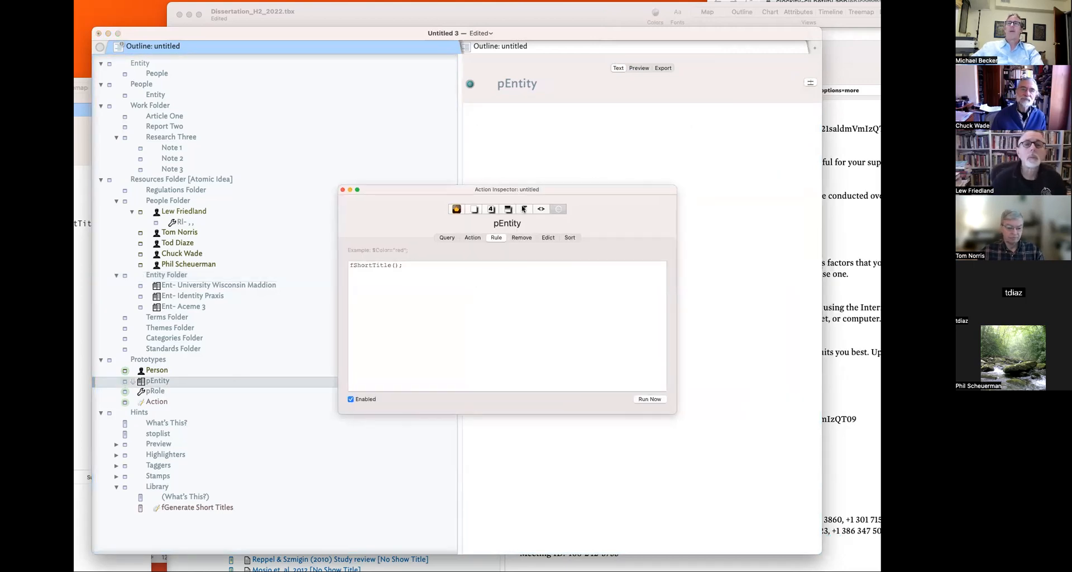
pyautogui.click(500, 261)
pyautogui.press('super+a')
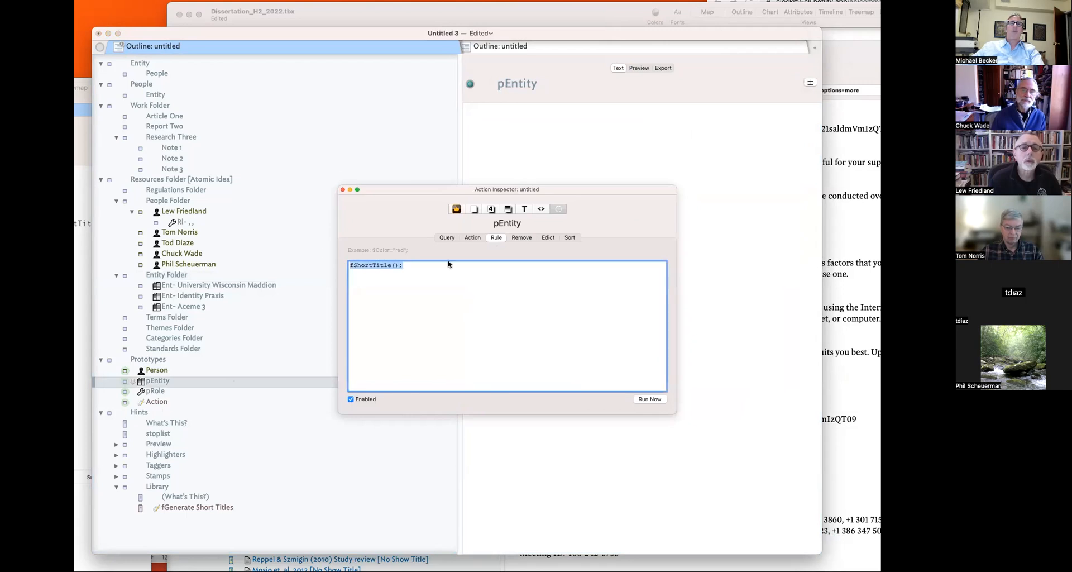
pyautogui.press('BackSpace')
pyautogui.click(547, 238)
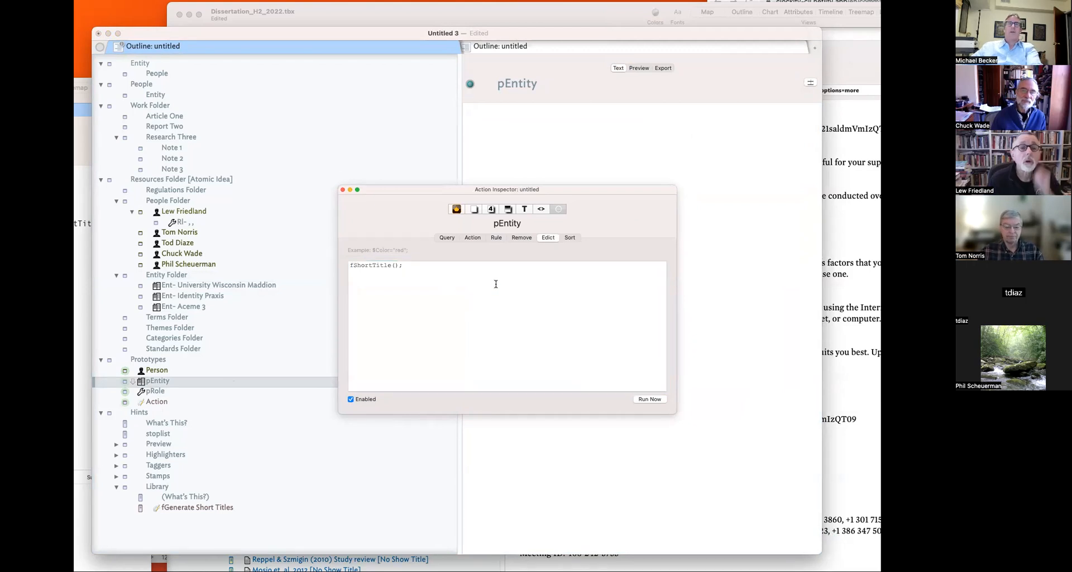
# - Try changing collection to collect in Entity Folder's edict via autocomplete
pyautogui.click(167, 274)
pyautogui.click(405, 266)
pyautogui.doubleClick(404, 266)
pyautogui.write('coll')
pyautogui.press('Return')
pyautogui.click(342, 189)
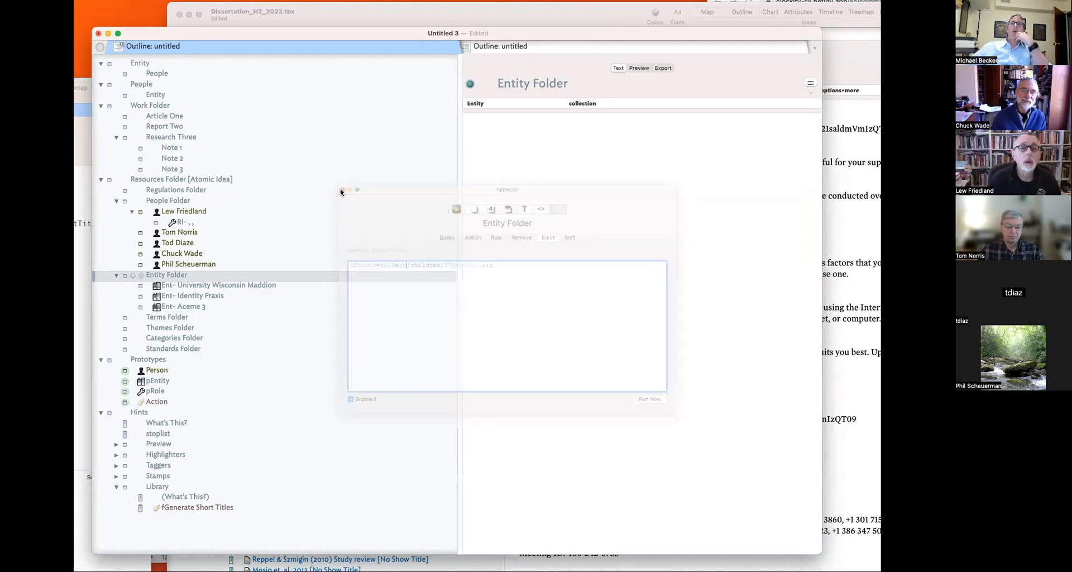
pyautogui.click(546, 251)
# - Find the Rule property for Entity Folder and clear its value
pyautogui.click(184, 265)
pyautogui.click(181, 276)
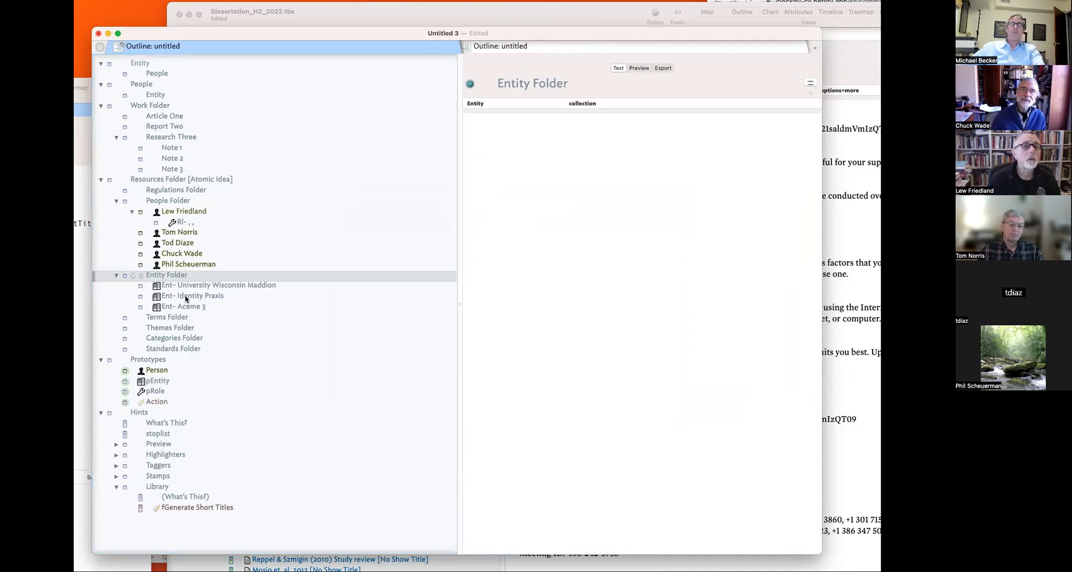
pyautogui.press('super+1')
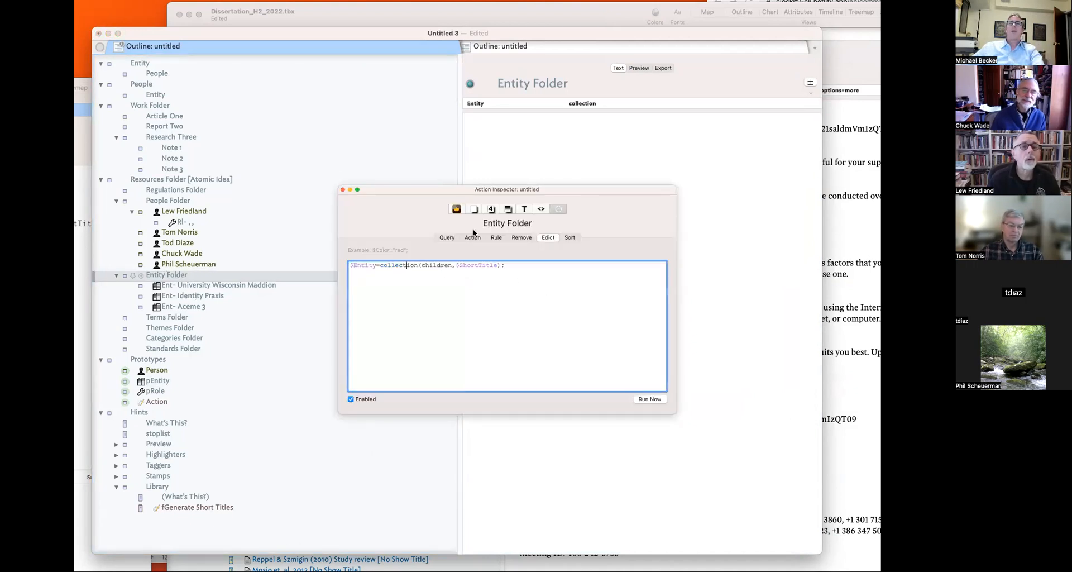
pyautogui.click(490, 210)
pyautogui.click(435, 253)
pyautogui.write('Rule')
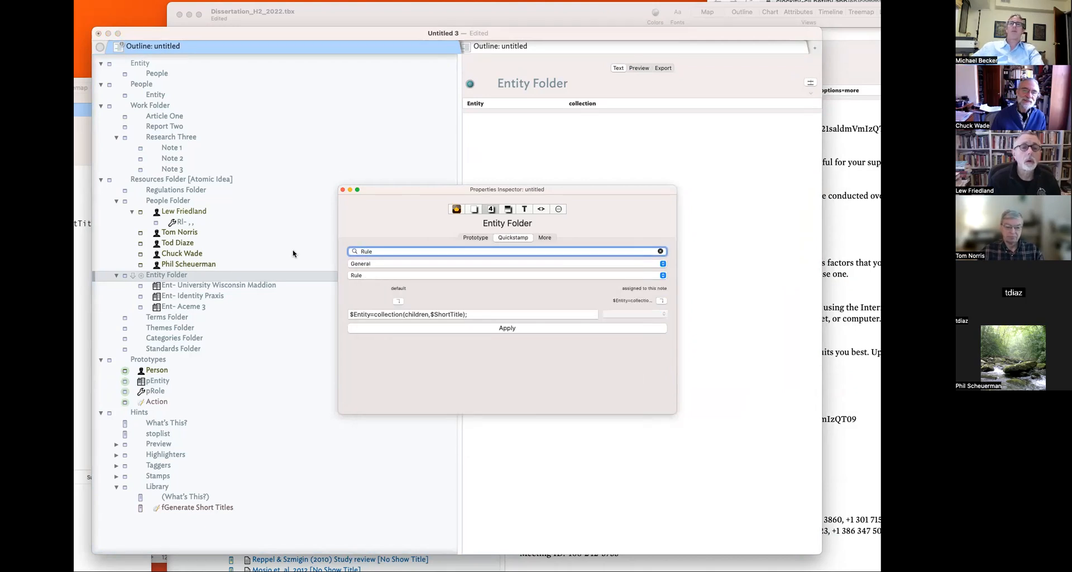
pyautogui.click(661, 301)
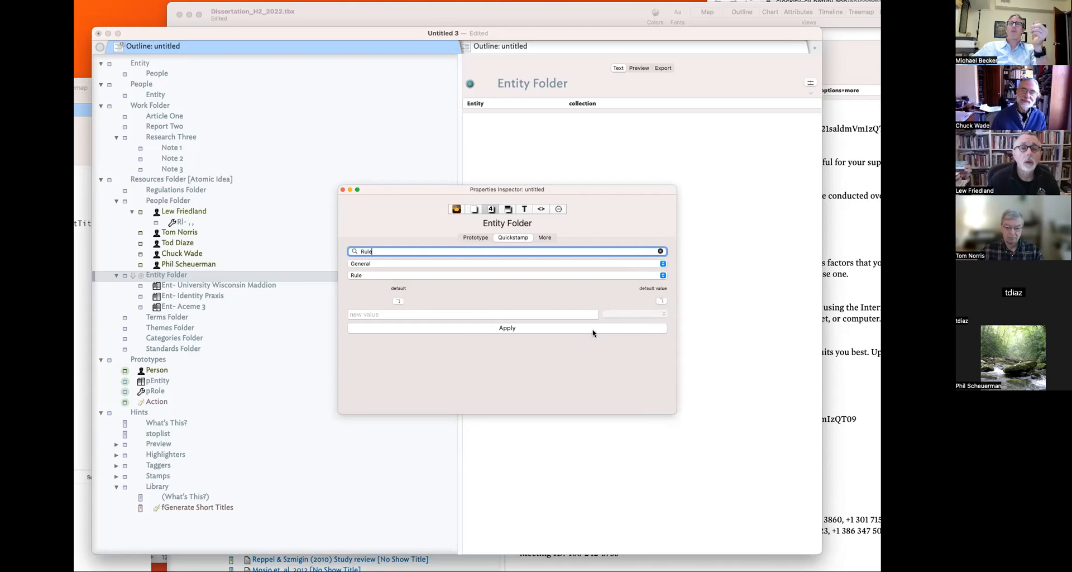
pyautogui.click(342, 190)
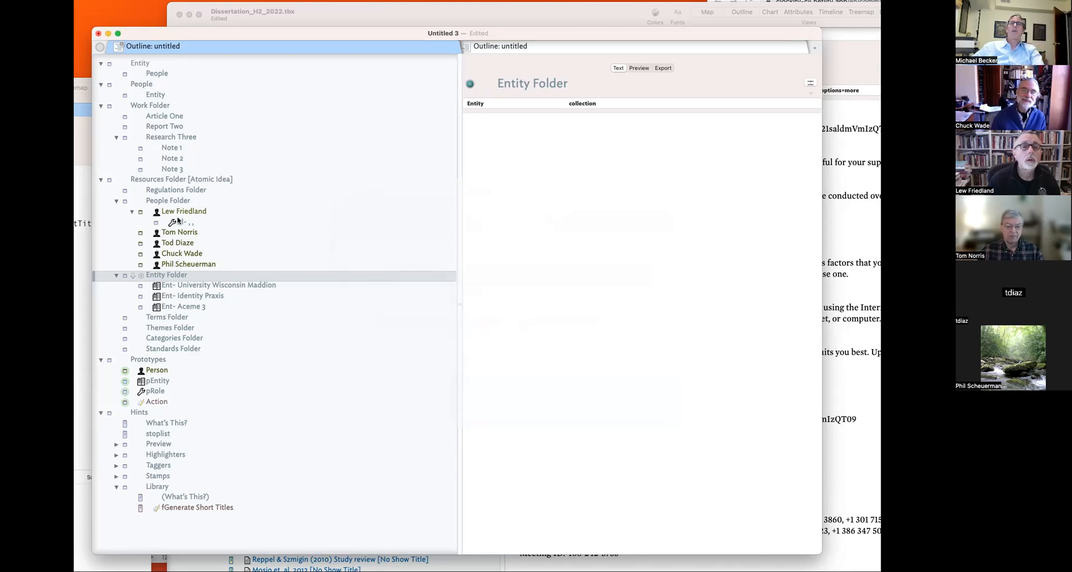
# - Change Entity Folder's edict to $Entity=collect(children,$ShortTitle);
pyautogui.click(122, 276)
pyautogui.click(262, 278)
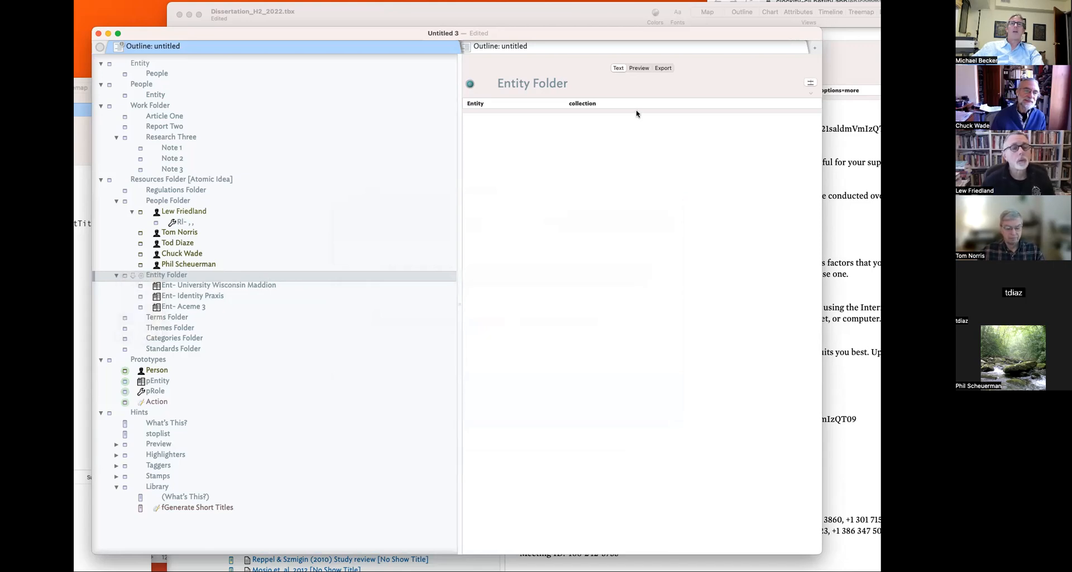
pyautogui.press('super+1')
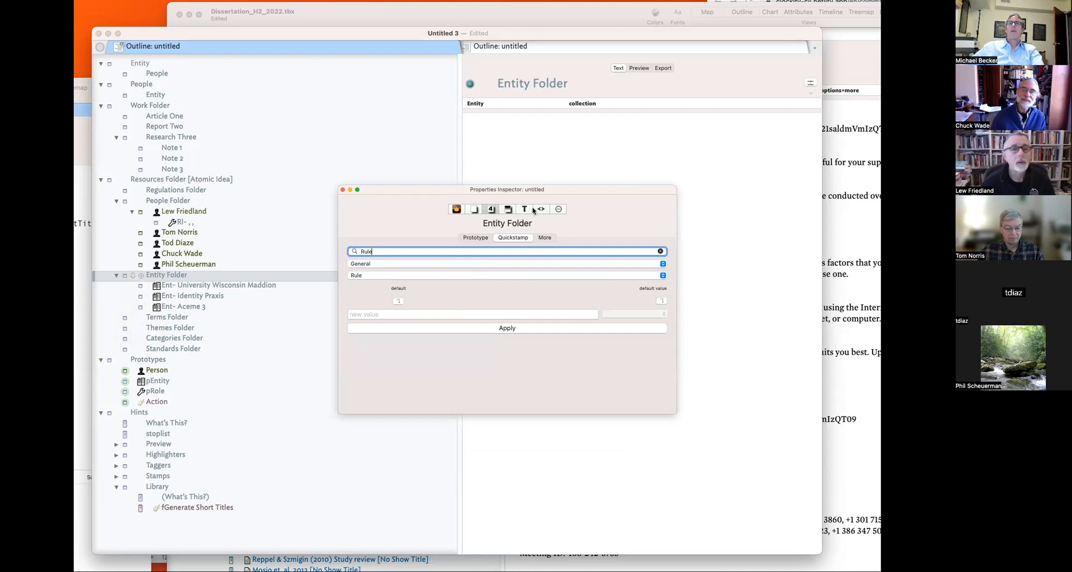
pyautogui.click(559, 209)
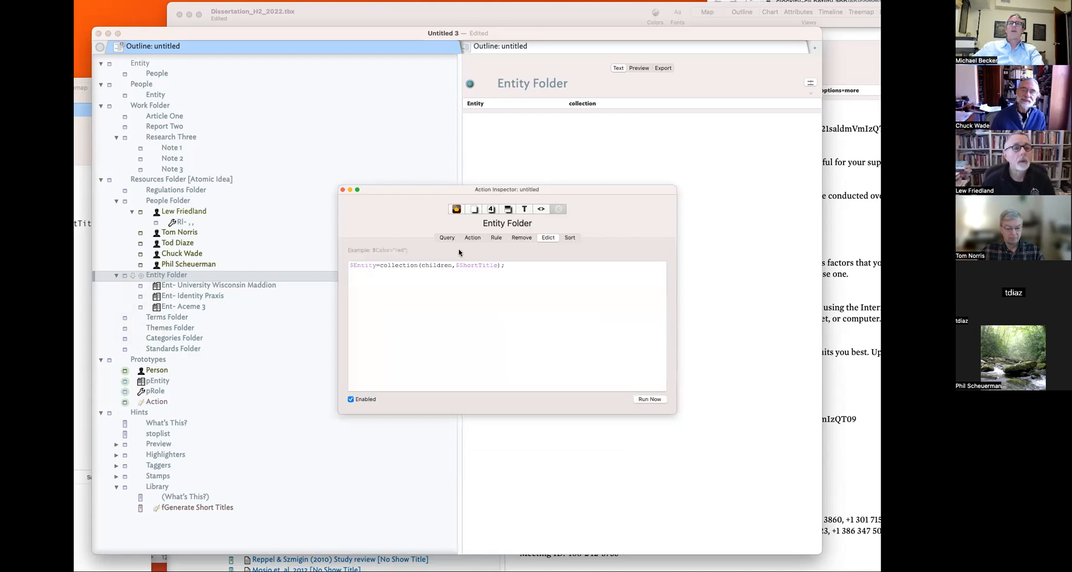
pyautogui.doubleClick(405, 265)
pyautogui.write('collect')
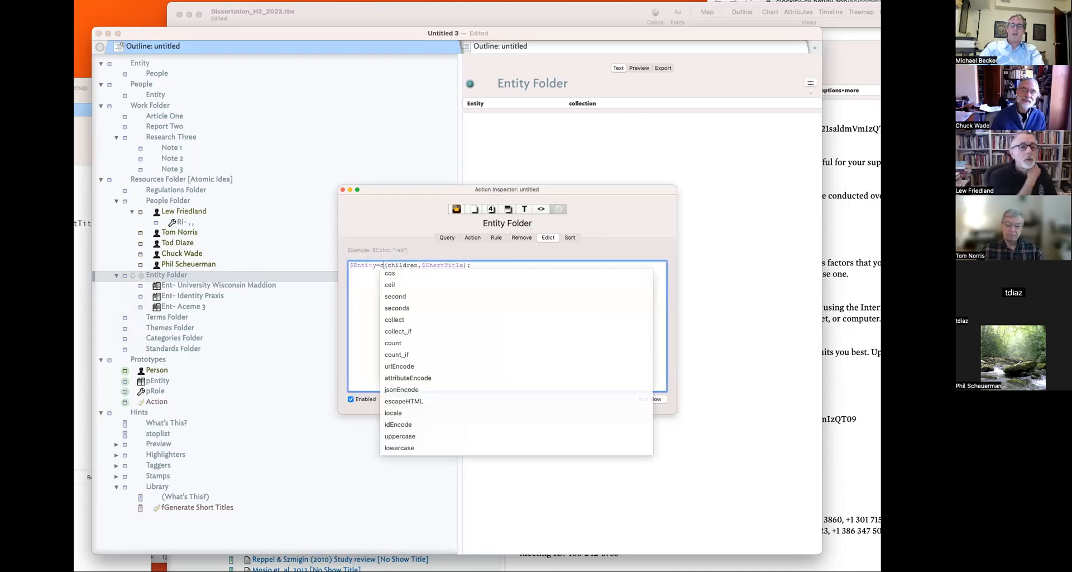
pyautogui.press('Return')
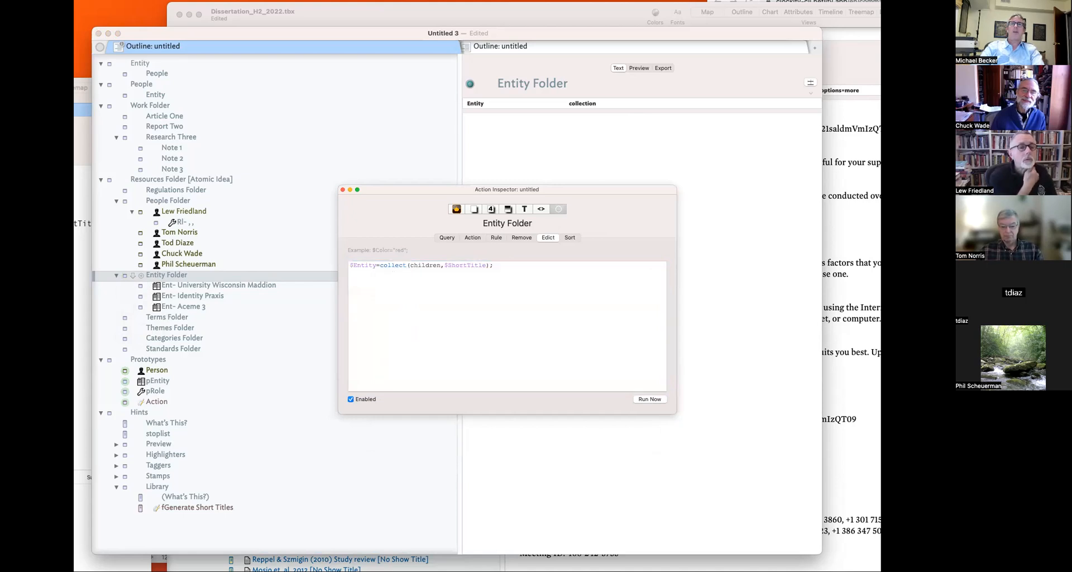
pyautogui.click(342, 190)
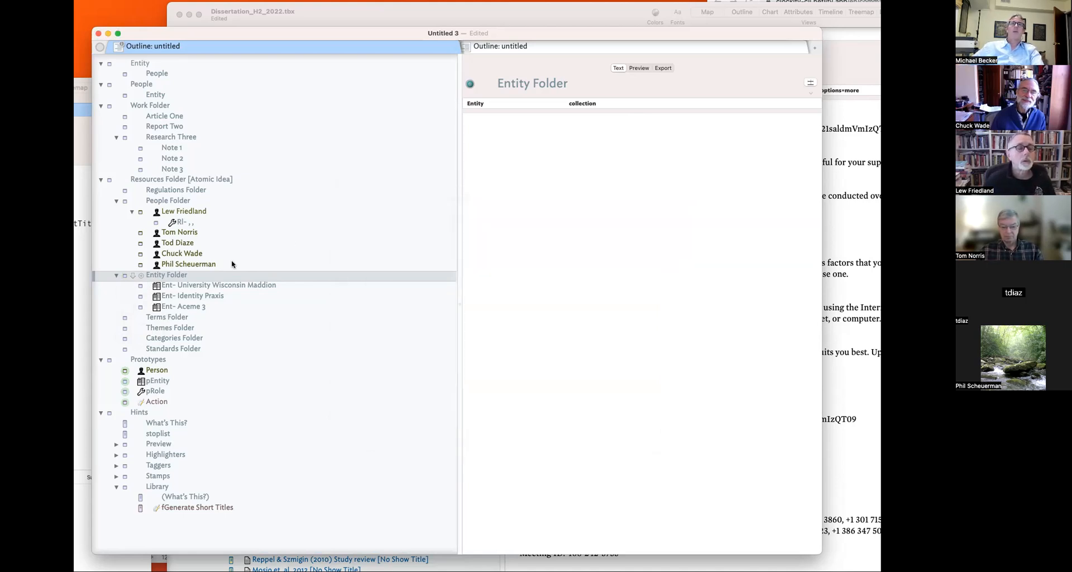
pyautogui.click(229, 264)
# - Review Entity Folder's collected names and the first role note's Organization choices
pyautogui.click(185, 276)
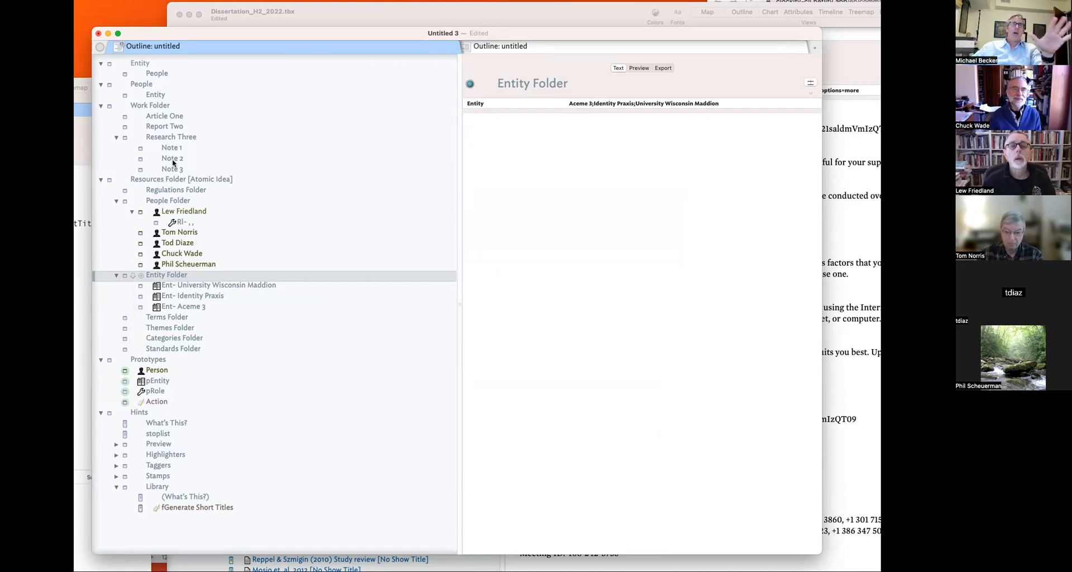
pyautogui.click(192, 220)
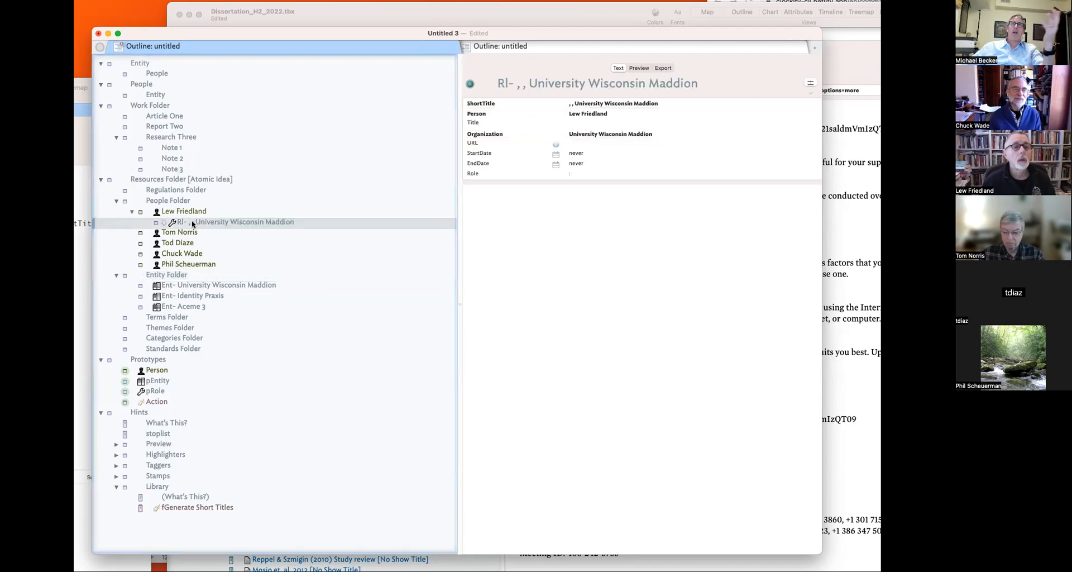
pyautogui.click(609, 137)
pyautogui.click(807, 137)
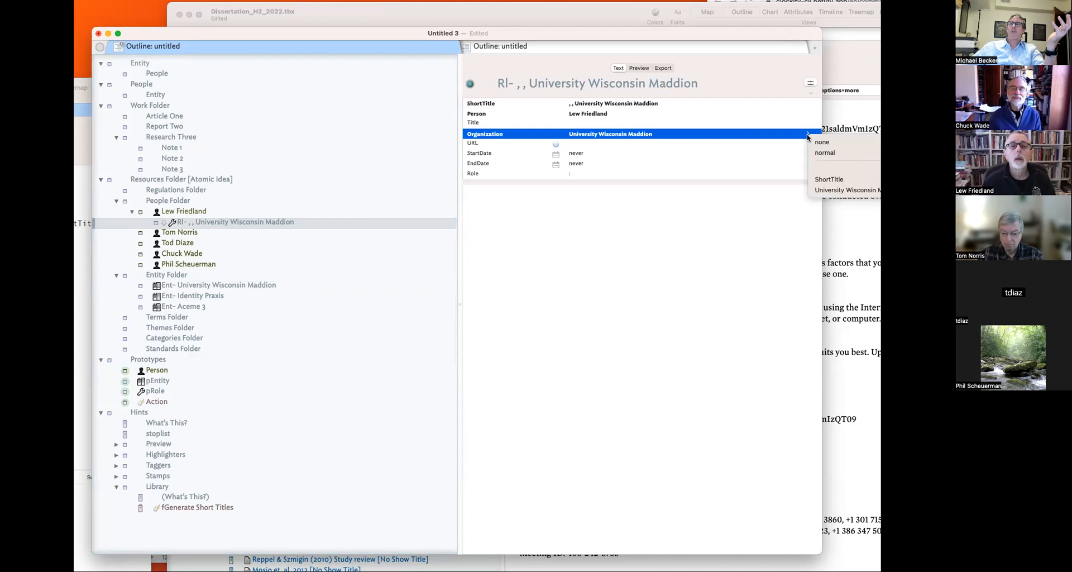
pyautogui.click(578, 337)
# - Compare the entity notes with the person notes' Organization values, ending on pEntity
pyautogui.click(228, 305)
pyautogui.click(211, 296)
pyautogui.click(206, 286)
pyautogui.click(202, 276)
pyautogui.click(205, 264)
pyautogui.click(200, 243)
pyautogui.click(196, 233)
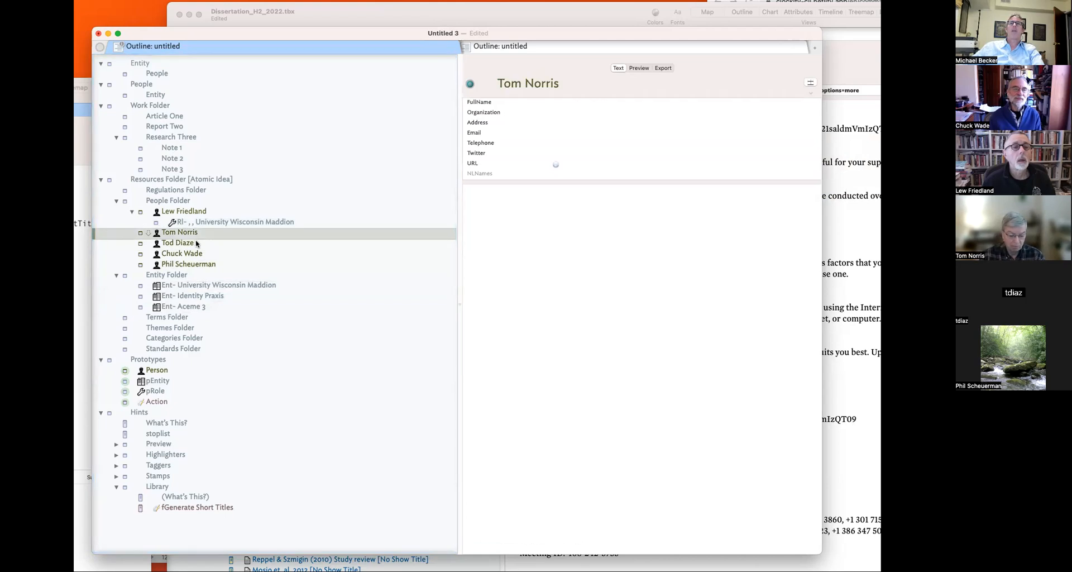
pyautogui.click(497, 113)
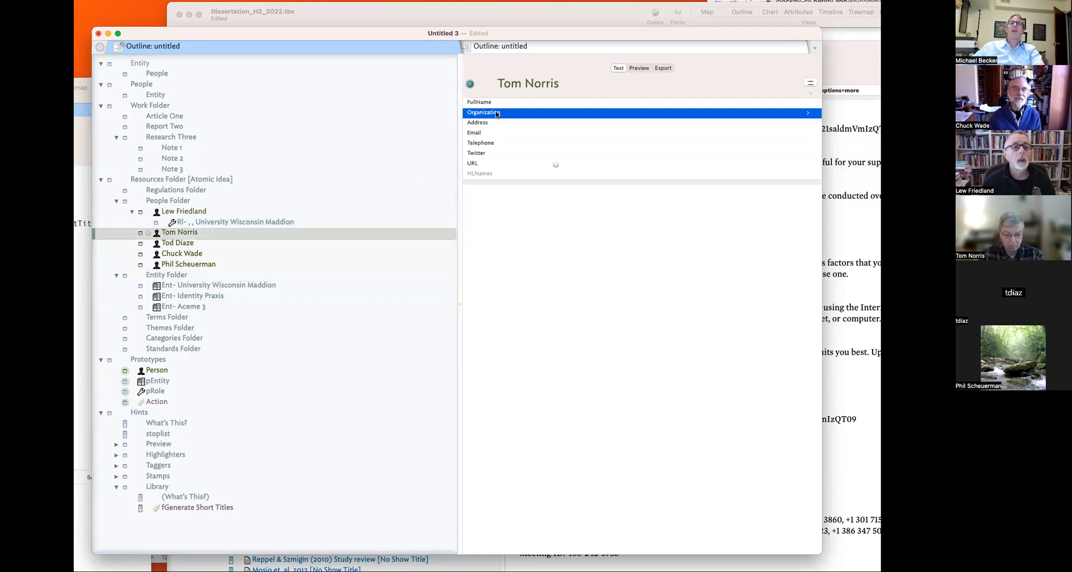
pyautogui.click(244, 220)
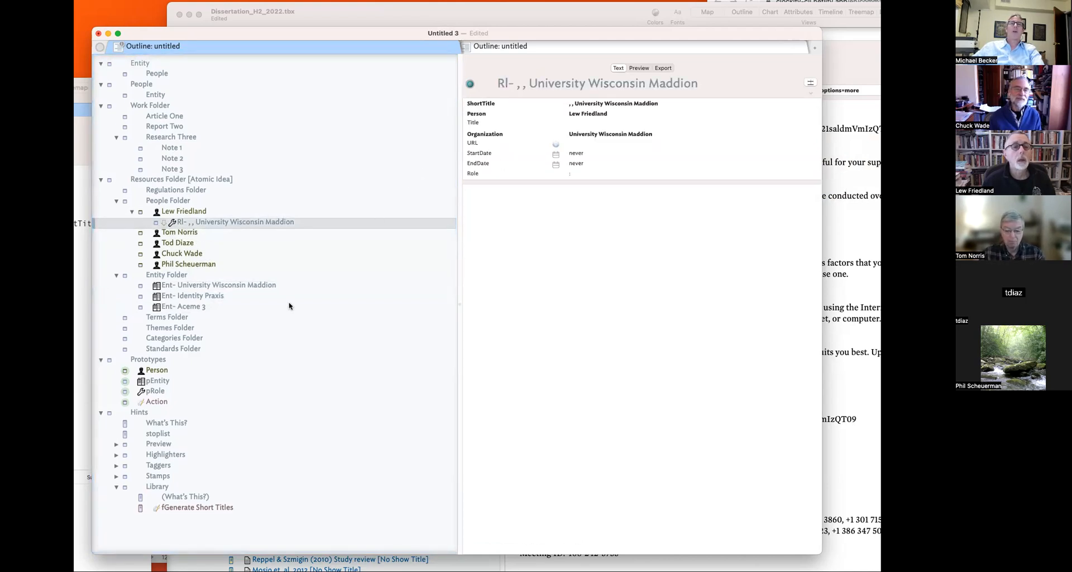
pyautogui.click(161, 380)
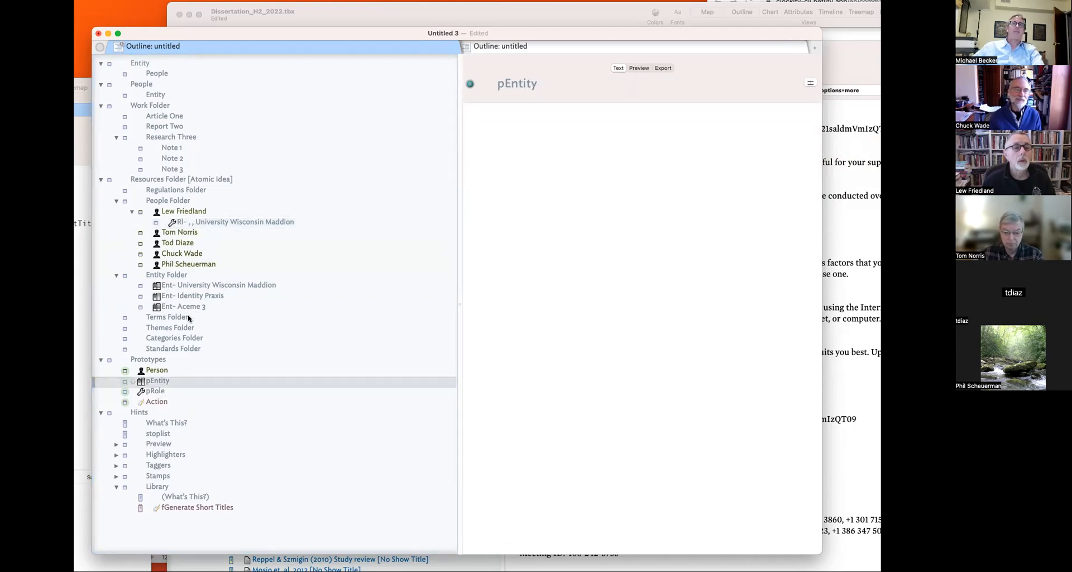
# - Look over Entity Folder and Ent- University Wisconsin Maddion, then select pRole
pyautogui.click(167, 274)
pyautogui.click(218, 285)
pyautogui.click(159, 382)
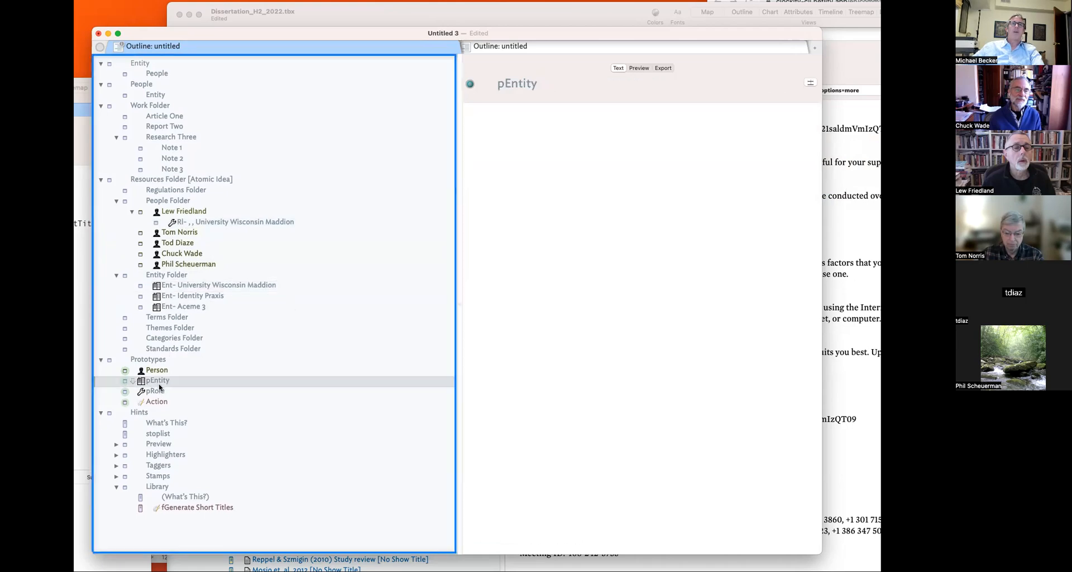
pyautogui.click(180, 391)
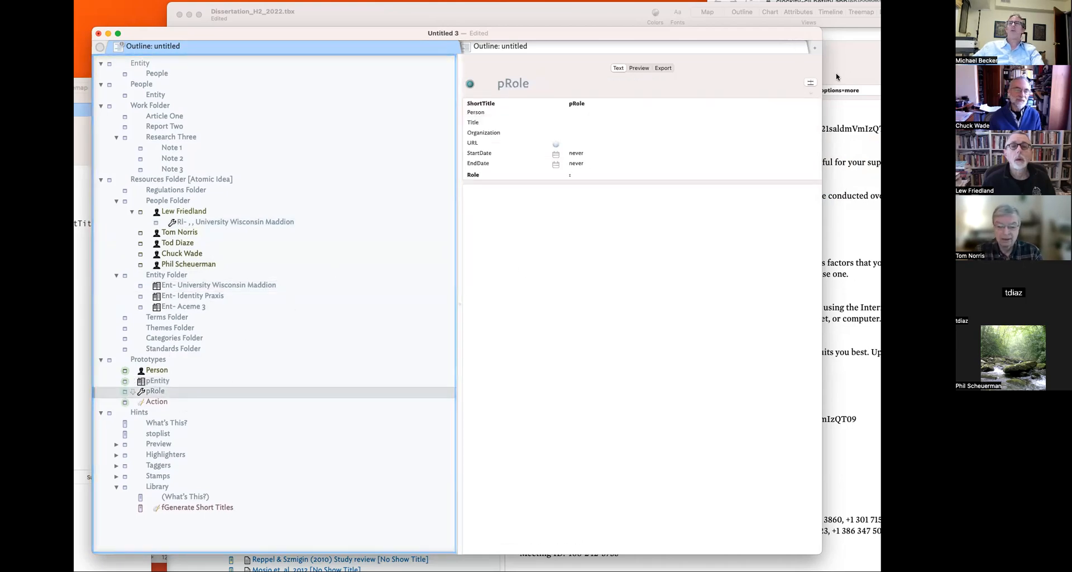
# - Replace Organization with Entity in pRole's key attributes, placed right after Person
pyautogui.click(810, 83)
pyautogui.click(651, 35)
pyautogui.press('BackSpace')
pyautogui.write('Entity')
pyautogui.press('Return')
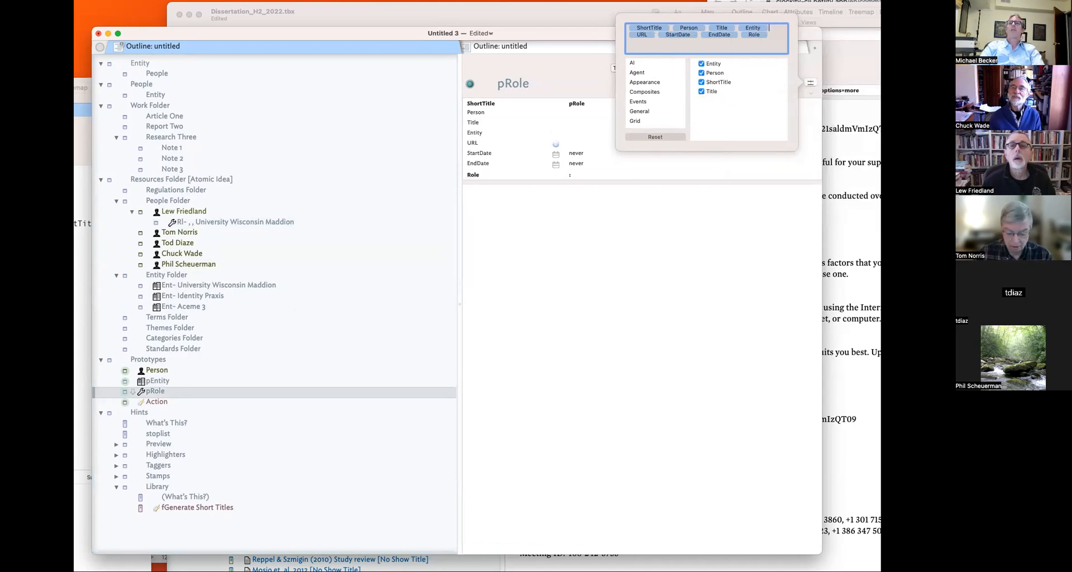
pyautogui.click(565, 205)
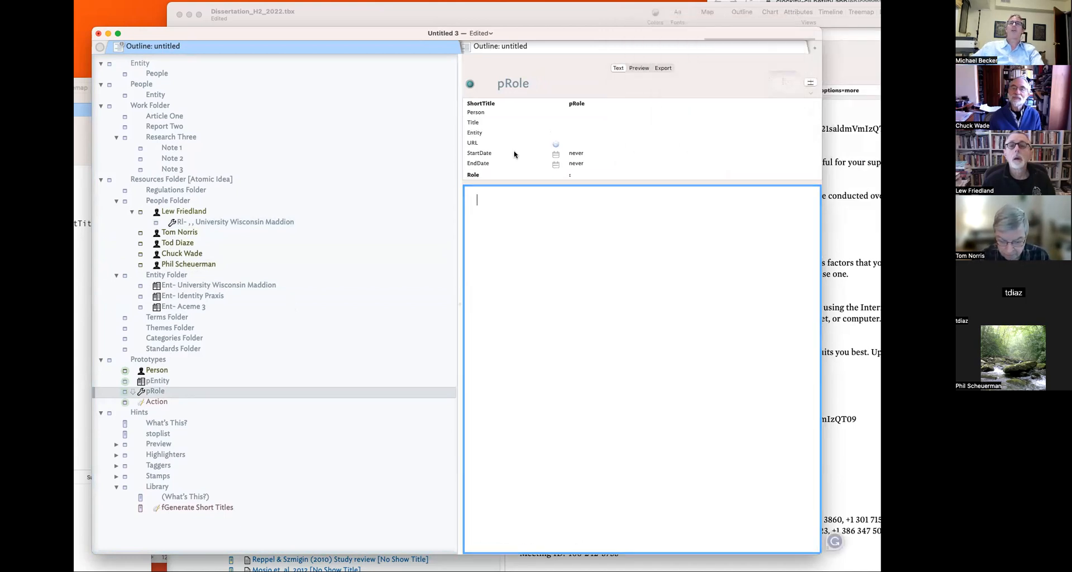
pyautogui.moveTo(498, 133); pyautogui.dragTo(494, 117)
# - Change $Organization to $Entity in pRole's naming edict
pyautogui.press('super+4')
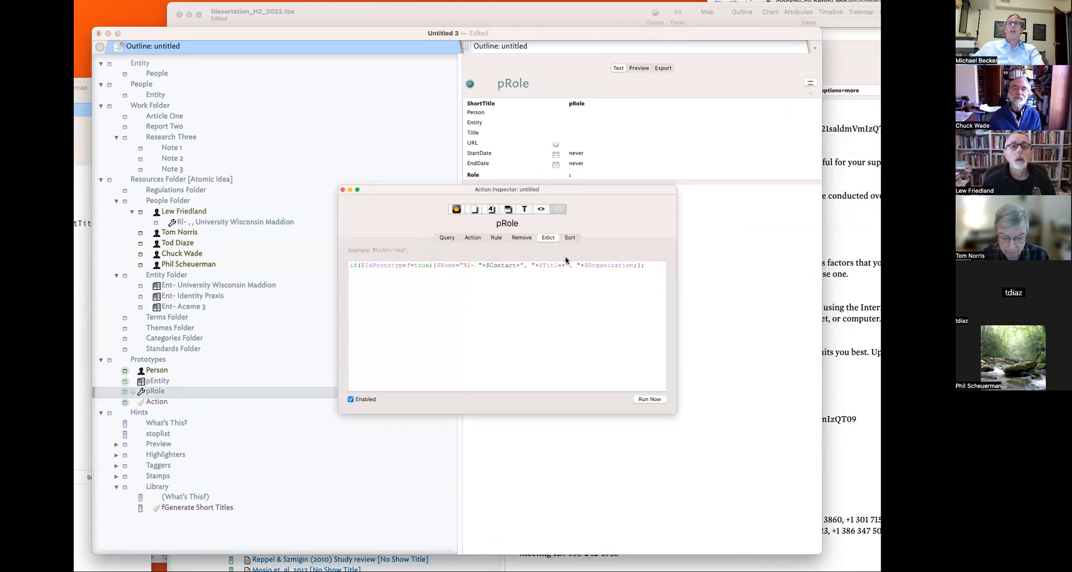
pyautogui.doubleClick(615, 265)
pyautogui.write('Entity')
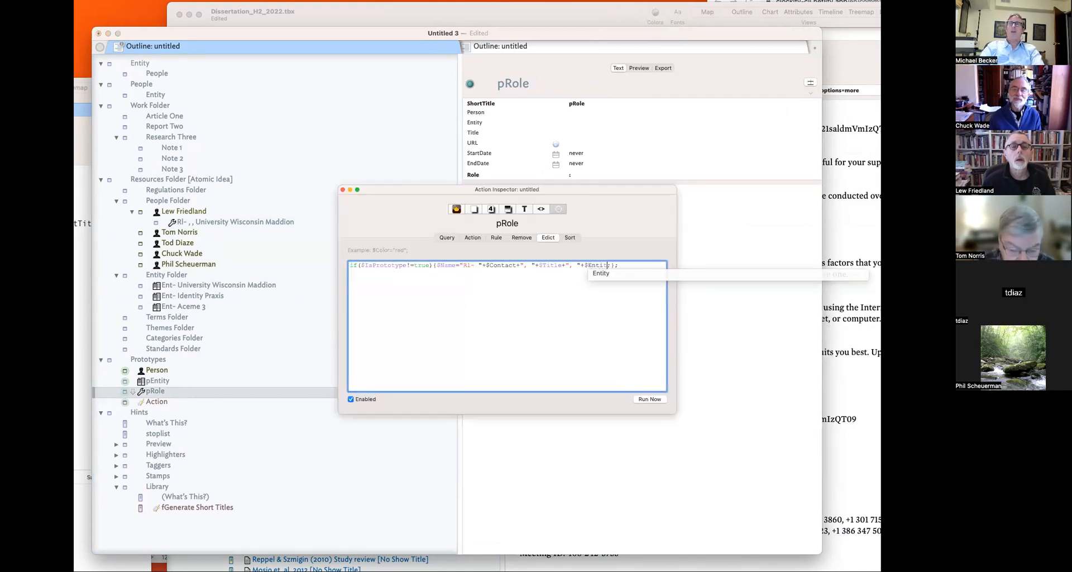
pyautogui.click(690, 282)
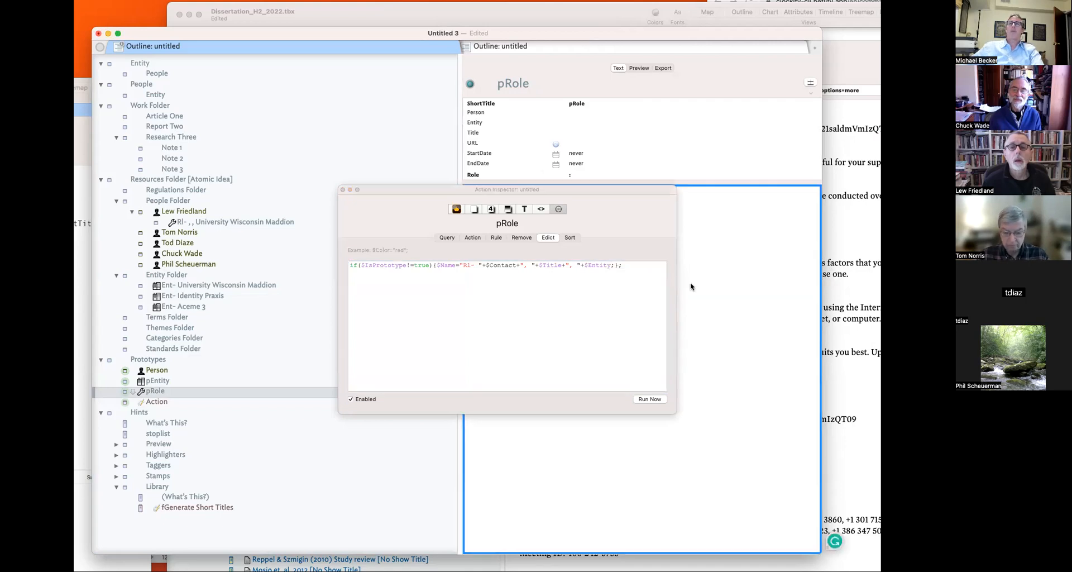
pyautogui.click(343, 189)
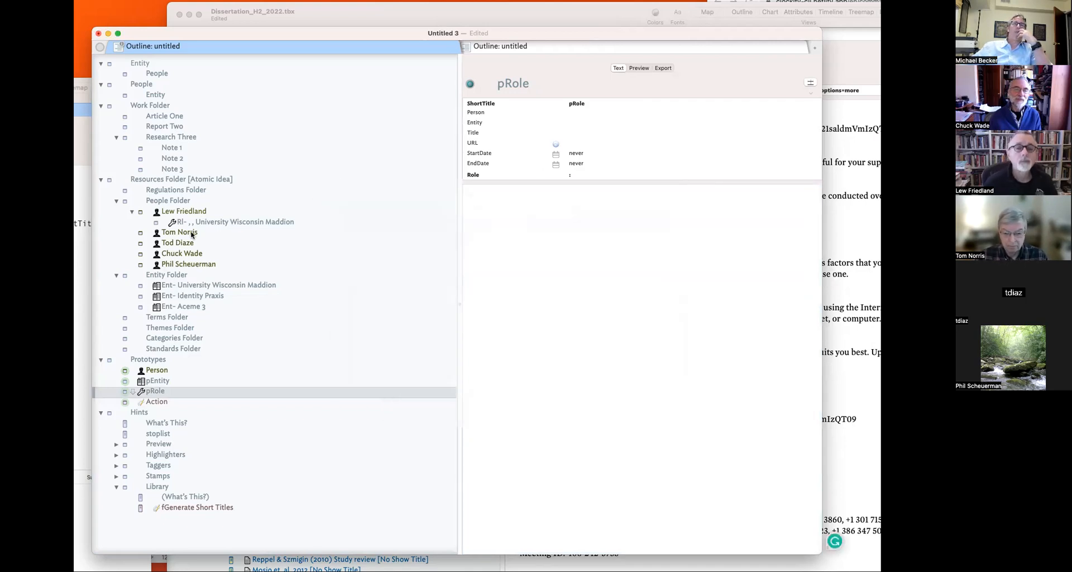
pyautogui.click(212, 221)
# - Set the role note's Entity to University Wisconsin Maddion
pyautogui.click(594, 123)
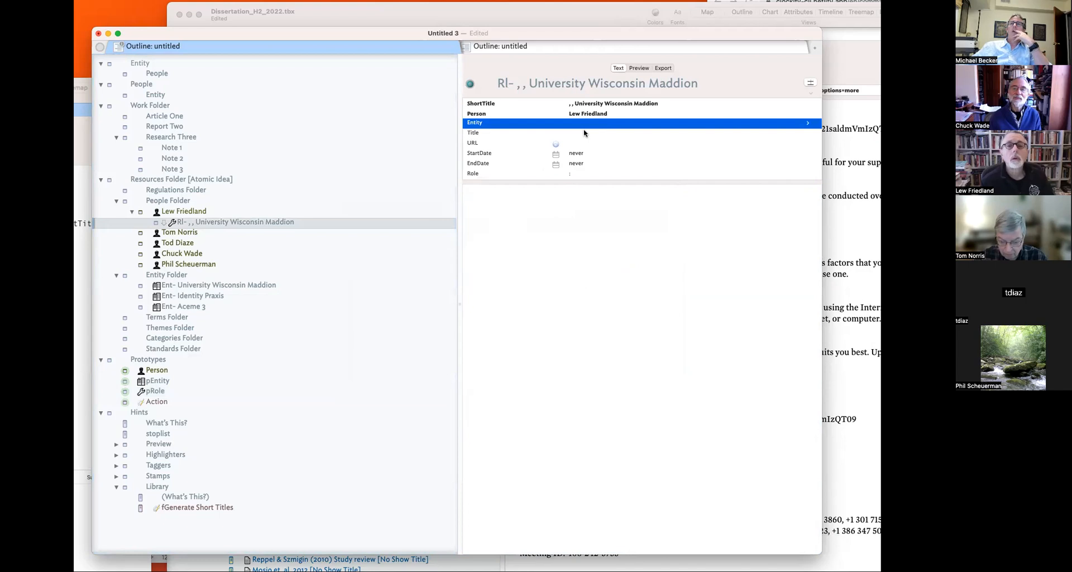
pyautogui.click(804, 124)
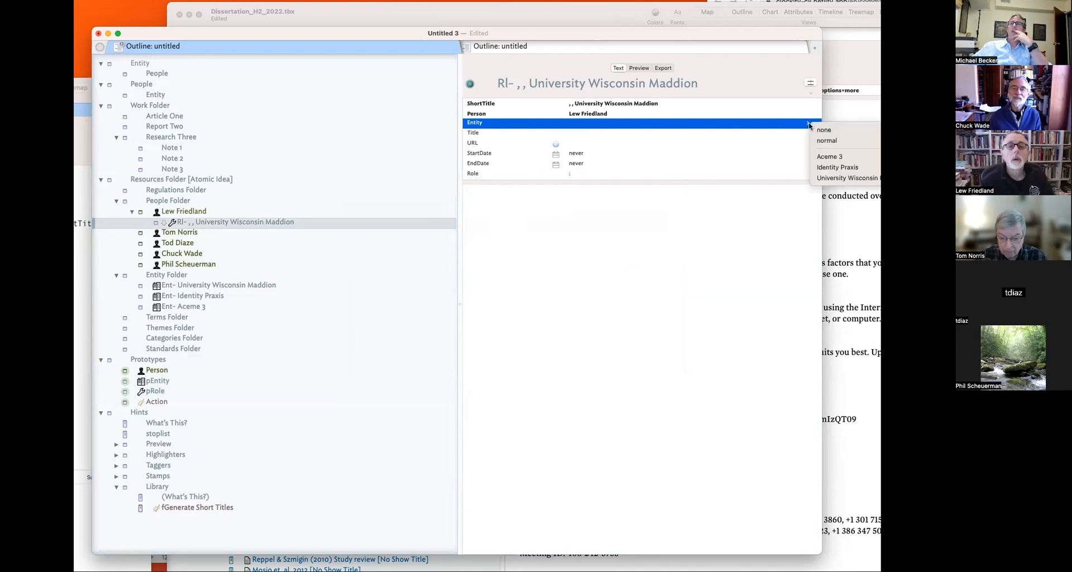
pyautogui.click(832, 178)
# - Inspect the Entity attribute's definition and default value from the Entity Folder note
pyautogui.click(166, 275)
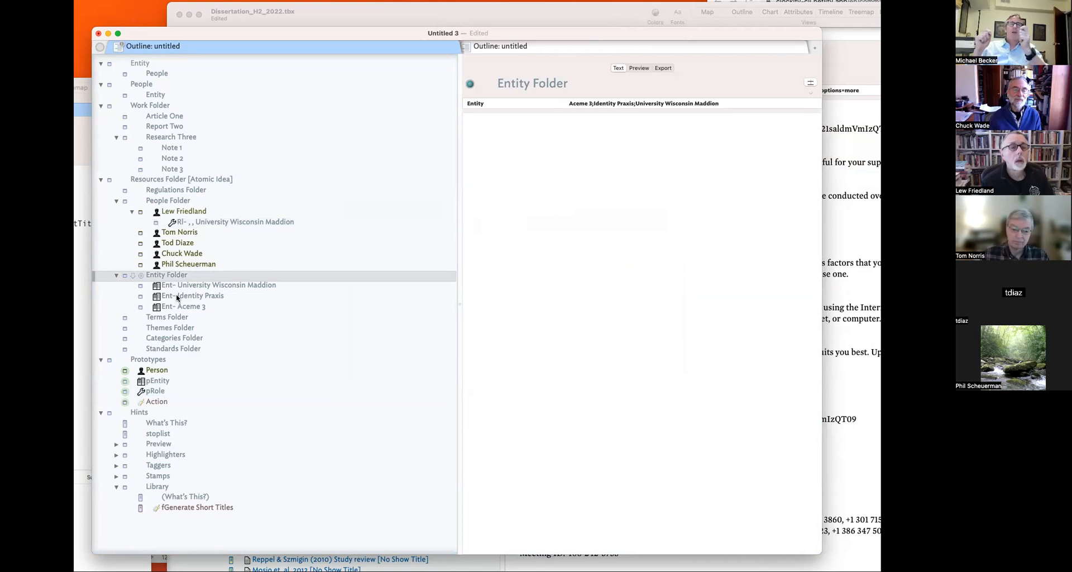
pyautogui.press('super+1')
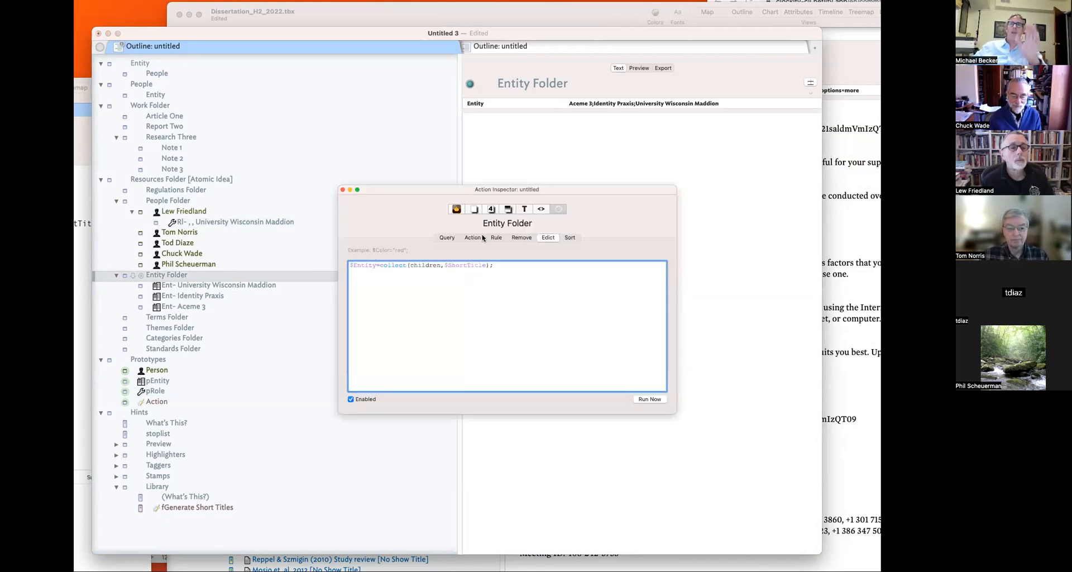
pyautogui.click(475, 209)
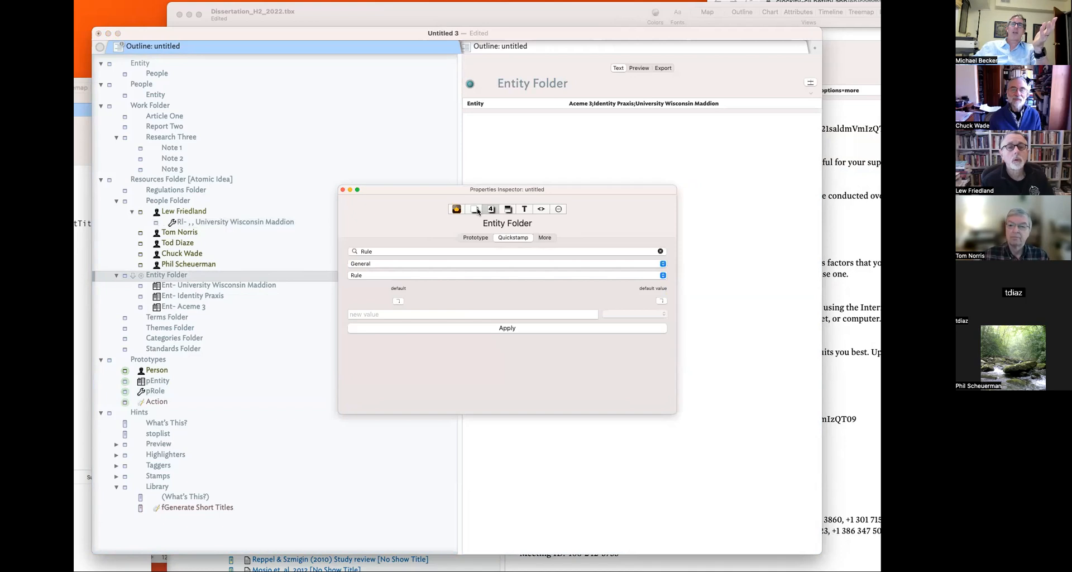
pyautogui.click(475, 209)
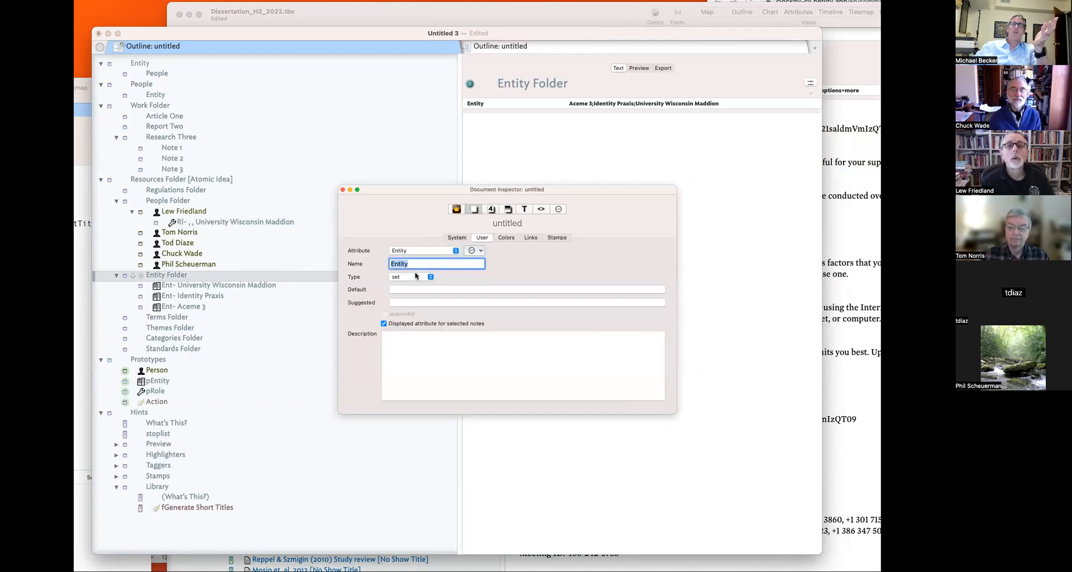
pyautogui.click(453, 290)
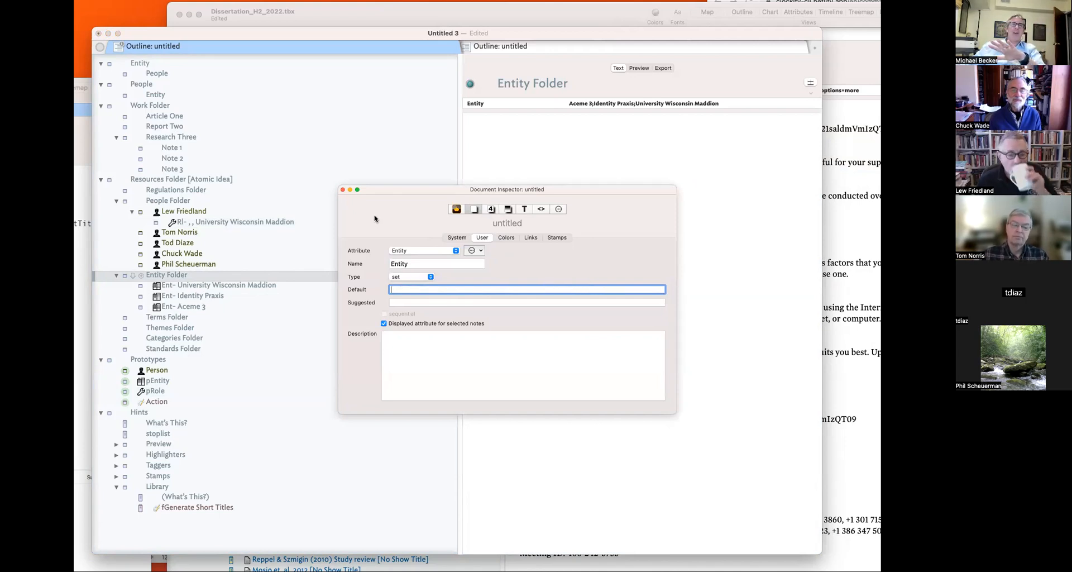
# - Close the inspector, look at the Ent- Identity Praxis note's empty text, and return to Entity Folder
pyautogui.click(343, 189)
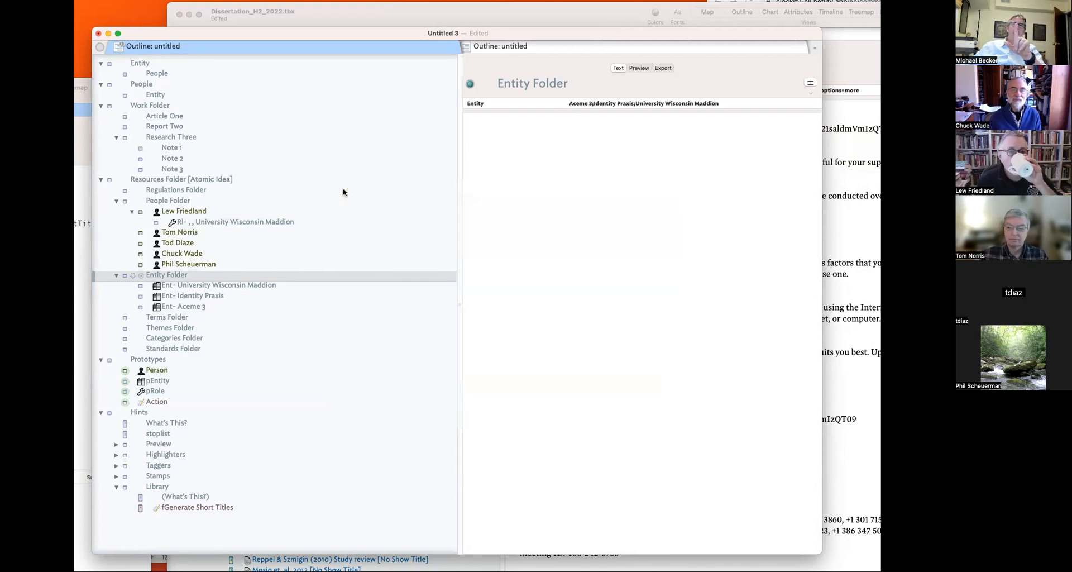
pyautogui.click(188, 296)
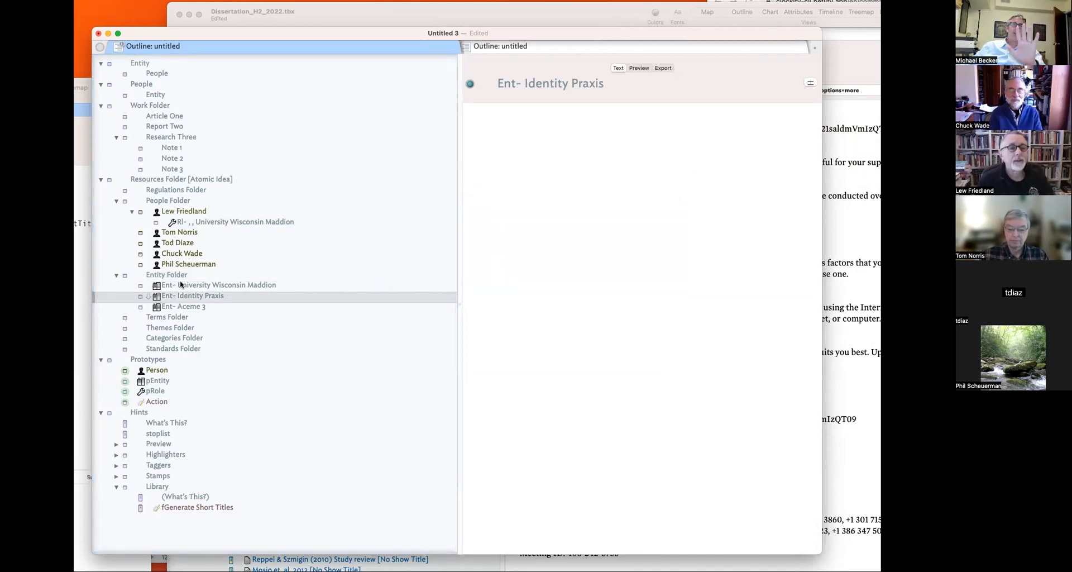
pyautogui.click(603, 302)
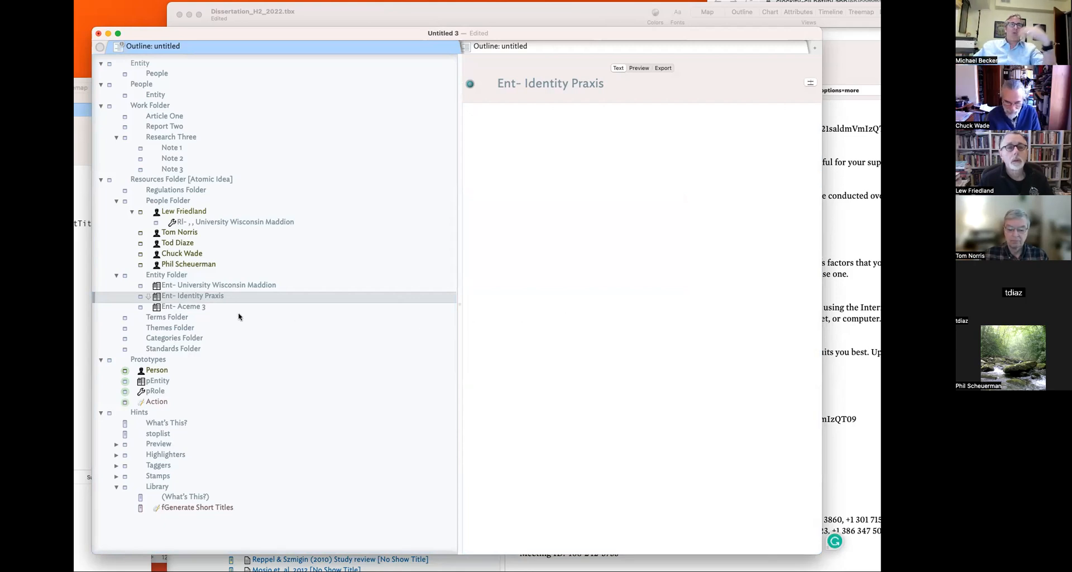
pyautogui.click(177, 274)
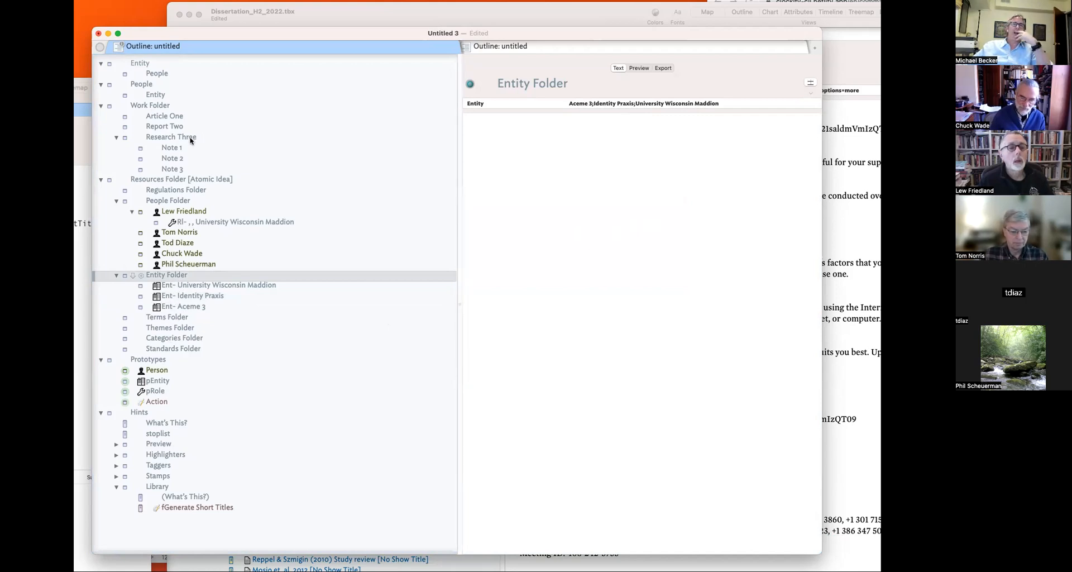
# - Check the first person's role note and its Person attribute value
pyautogui.click(179, 98)
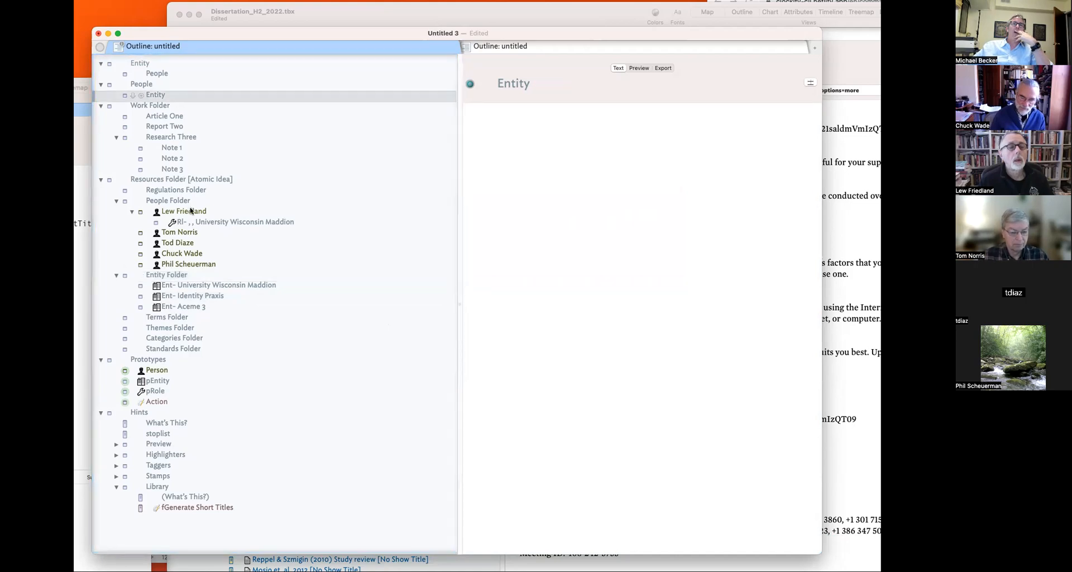
pyautogui.click(357, 220)
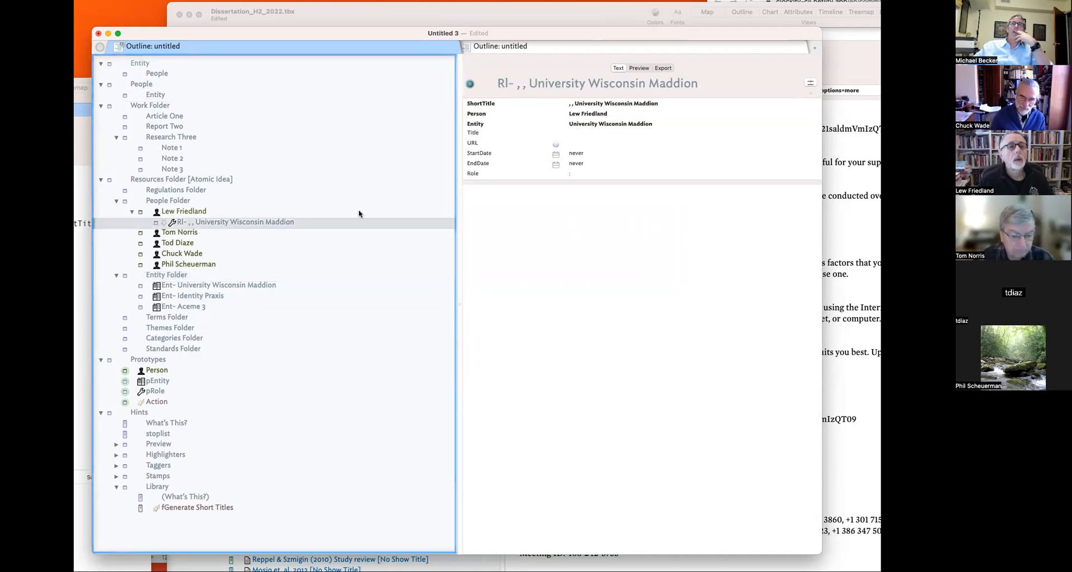
pyautogui.click(612, 115)
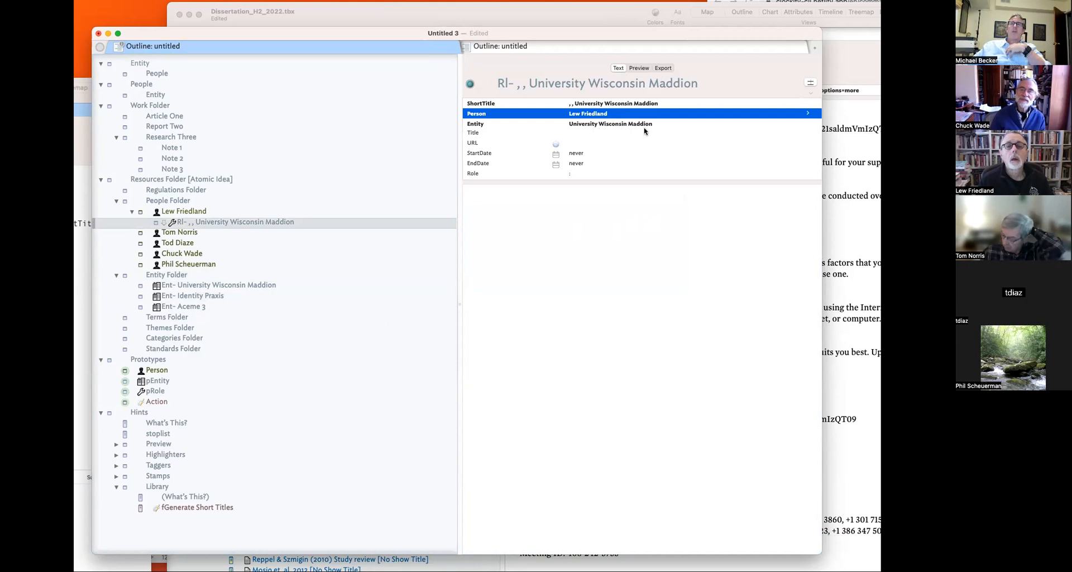
# - Replace $Contact with $Person in pRole's Edict and view the renamed role note
pyautogui.click(159, 393)
pyautogui.press('super+1')
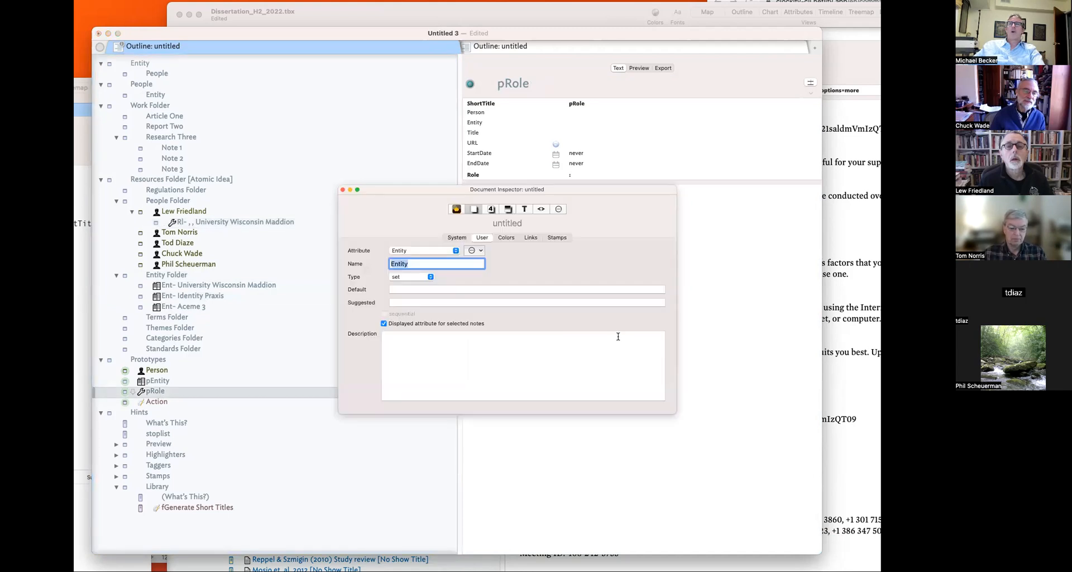
pyautogui.click(557, 210)
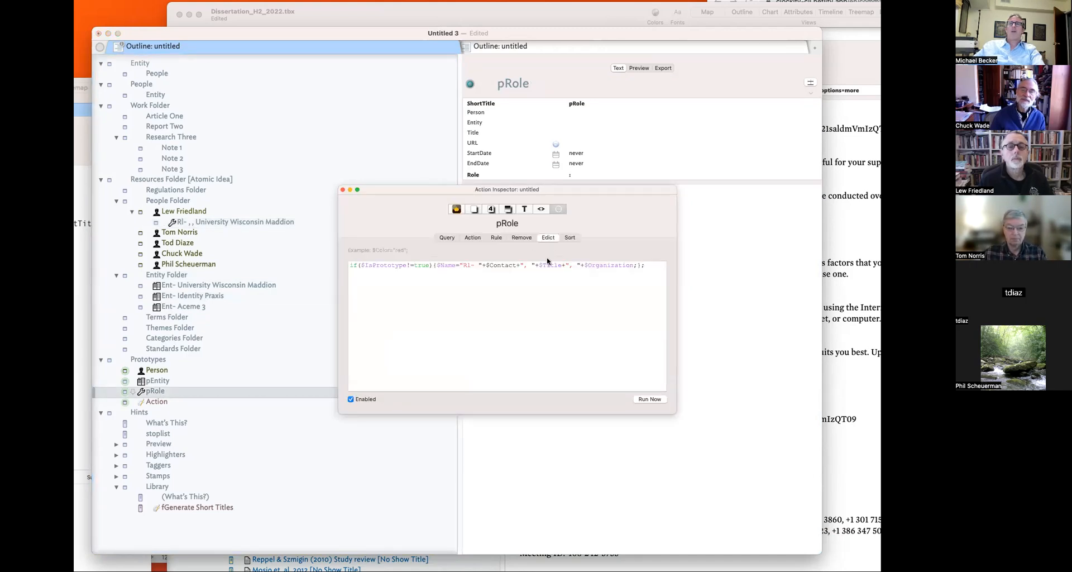
pyautogui.doubleClick(502, 266)
pyautogui.write('Oer')
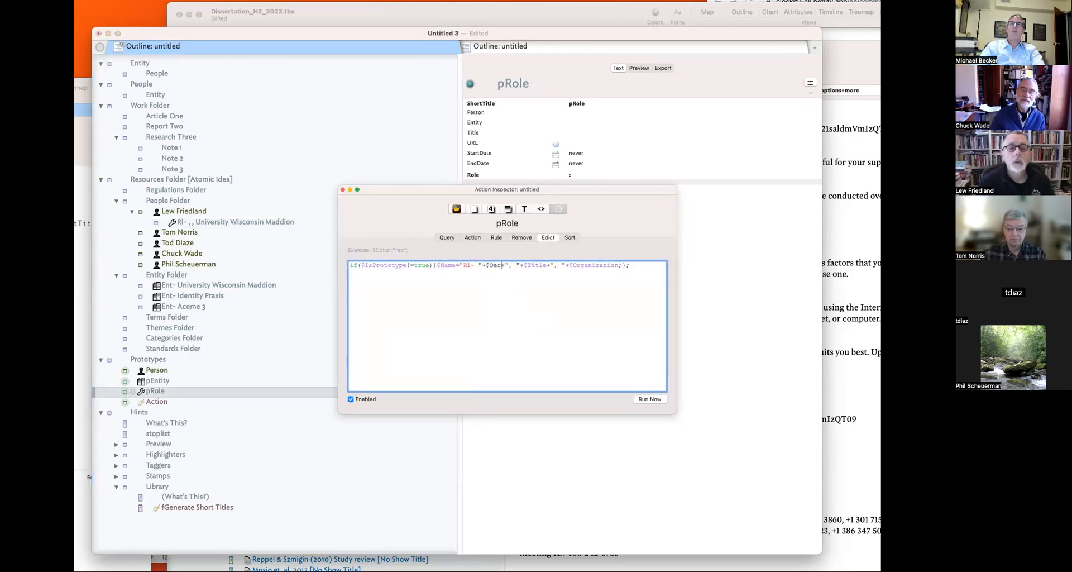
pyautogui.press('BackSpace')
pyautogui.write('Person')
pyautogui.press('Return')
pyautogui.click(342, 190)
pyautogui.click(195, 222)
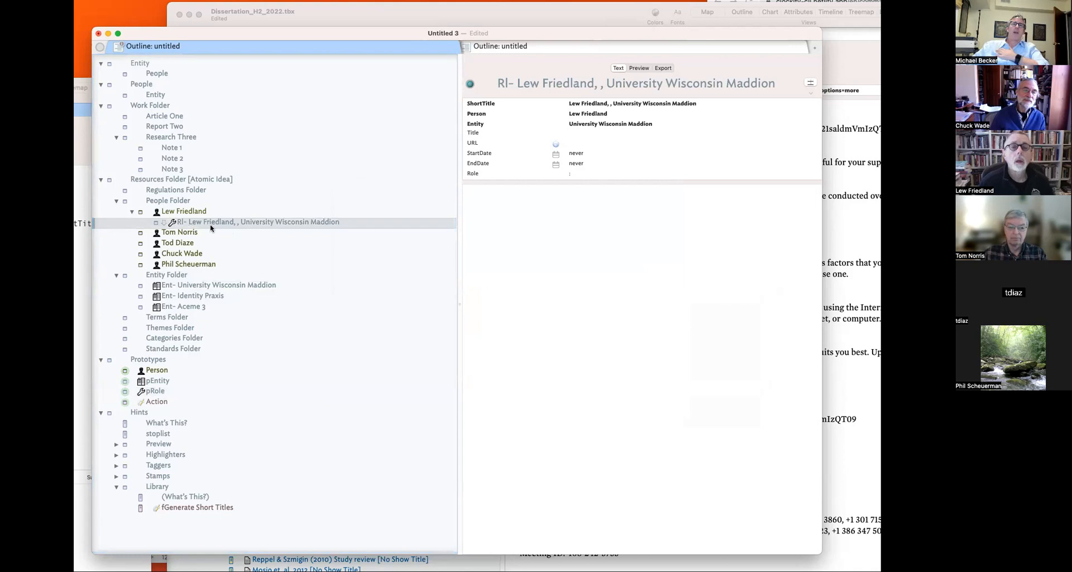
# - Set the role note's Title attribute to Professor
pyautogui.click(171, 213)
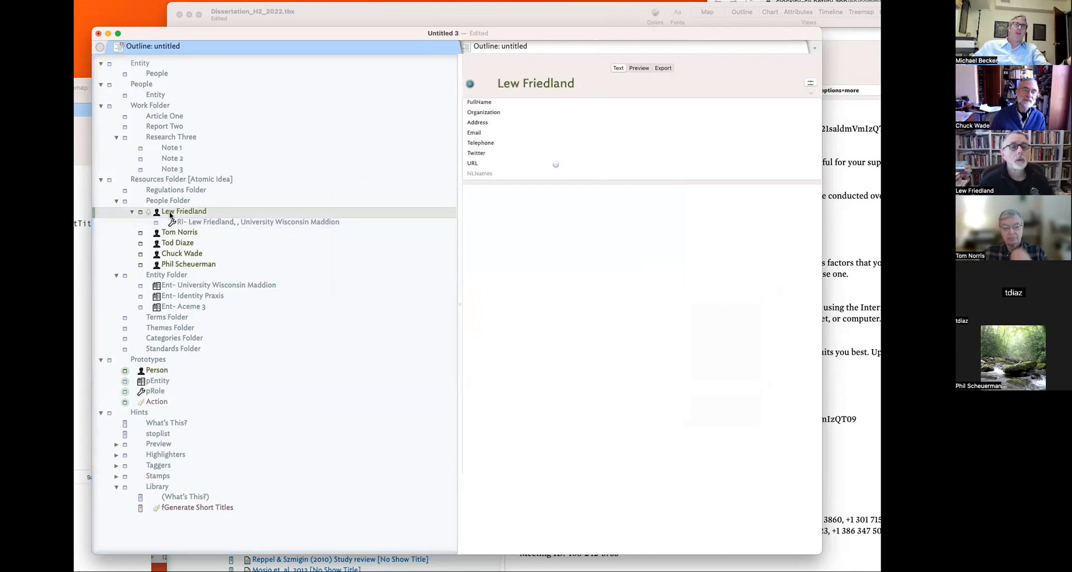
pyautogui.click(206, 221)
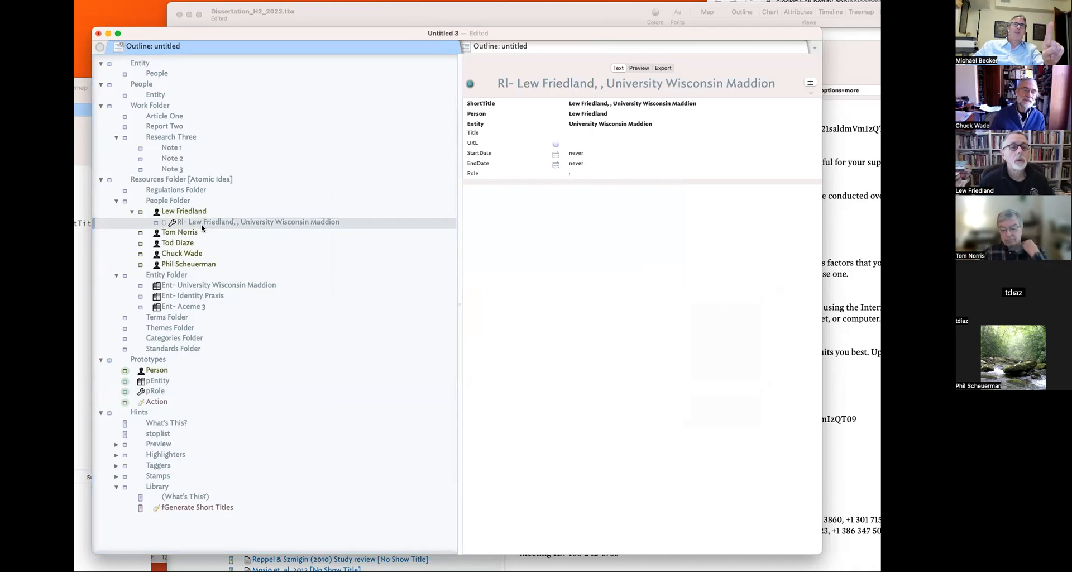
pyautogui.click(653, 132)
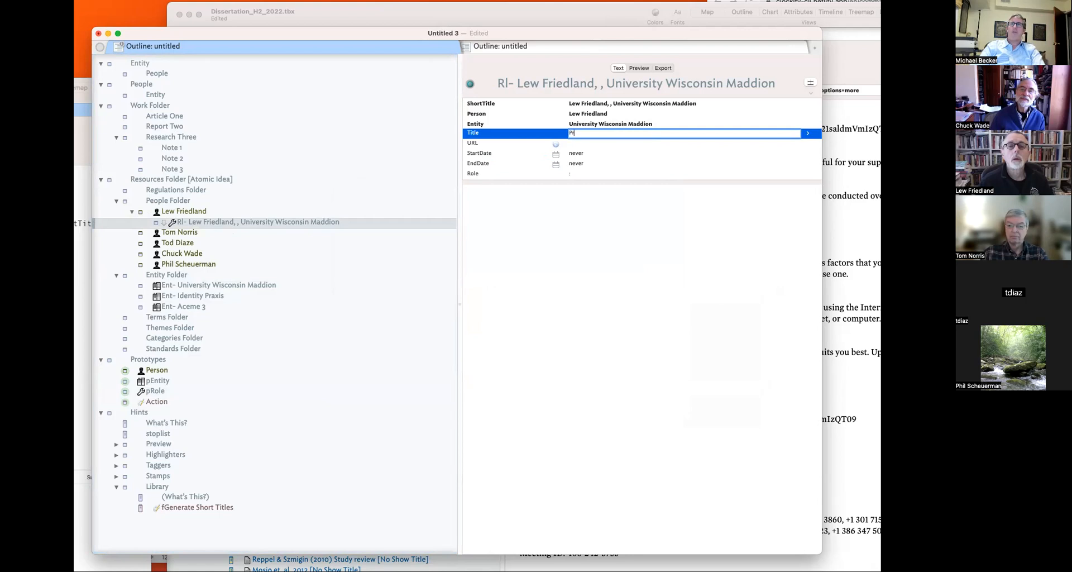
pyautogui.write('Professor')
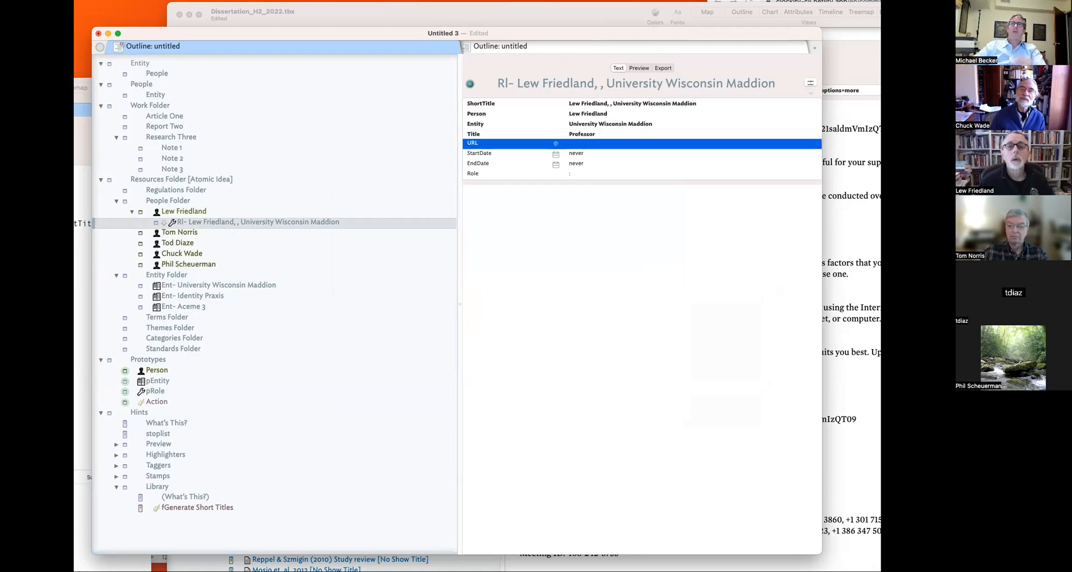
pyautogui.press('Return')
# - Reselect the role note to see its new name, then add a new note below it
pyautogui.click(226, 232)
pyautogui.click(220, 223)
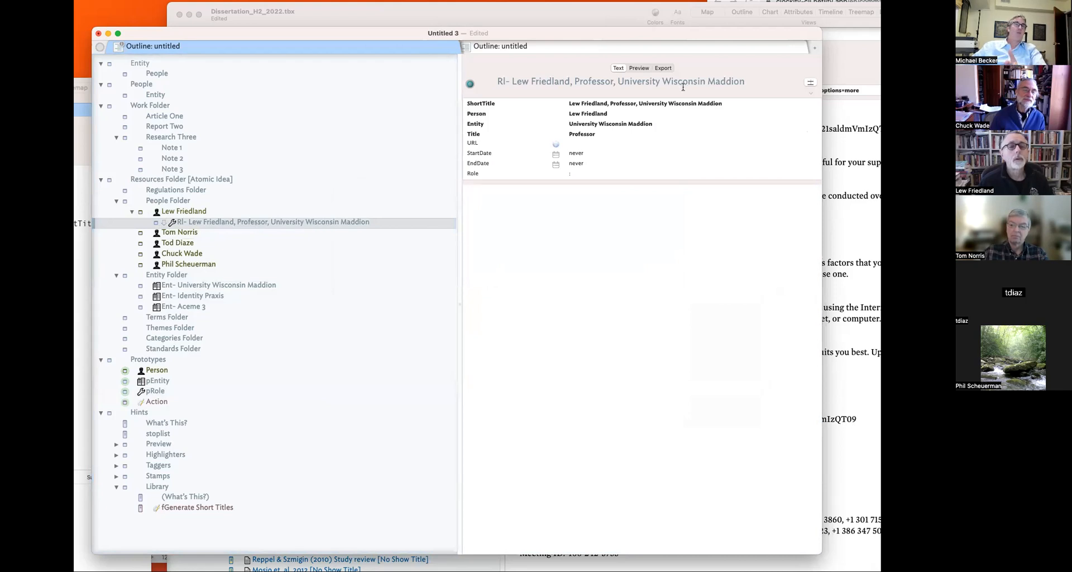
pyautogui.press('Return')
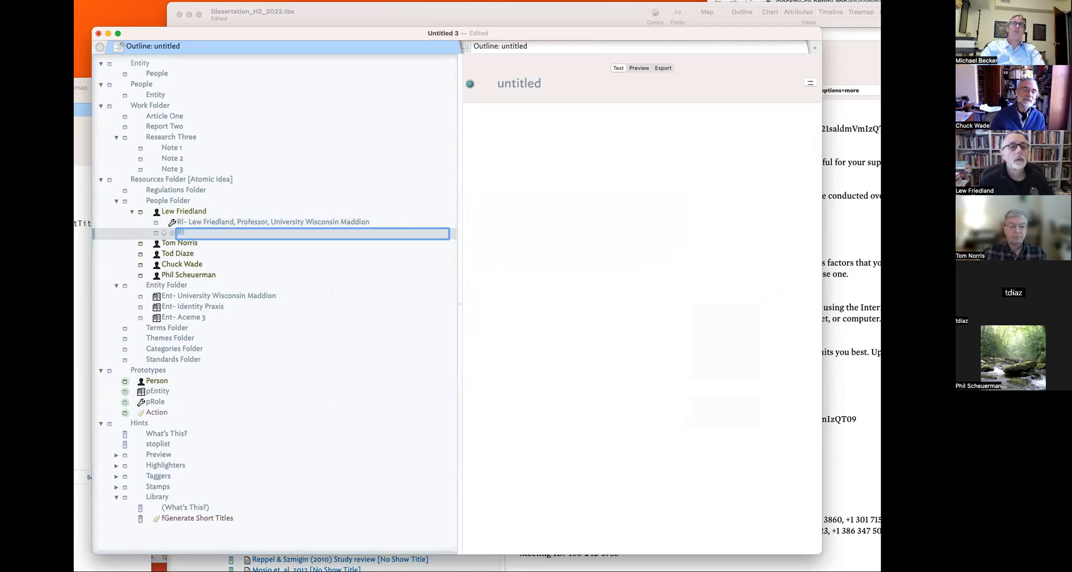
# - Make the new note a pRole note, then add 'Ent- Win Wiscn' below Ent- University Wisconsin Maddion
pyautogui.click(157, 233)
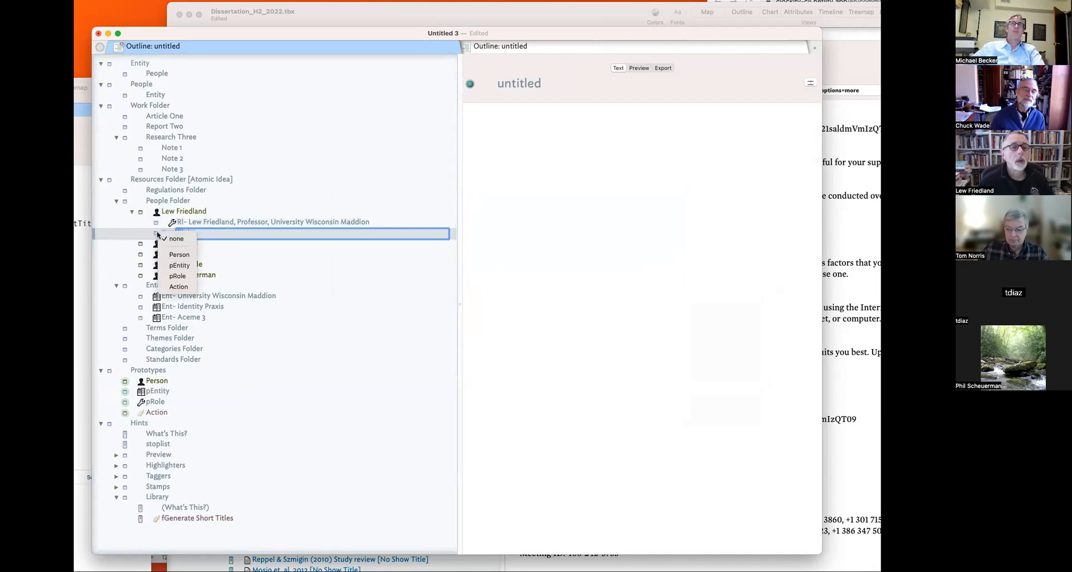
pyautogui.click(178, 276)
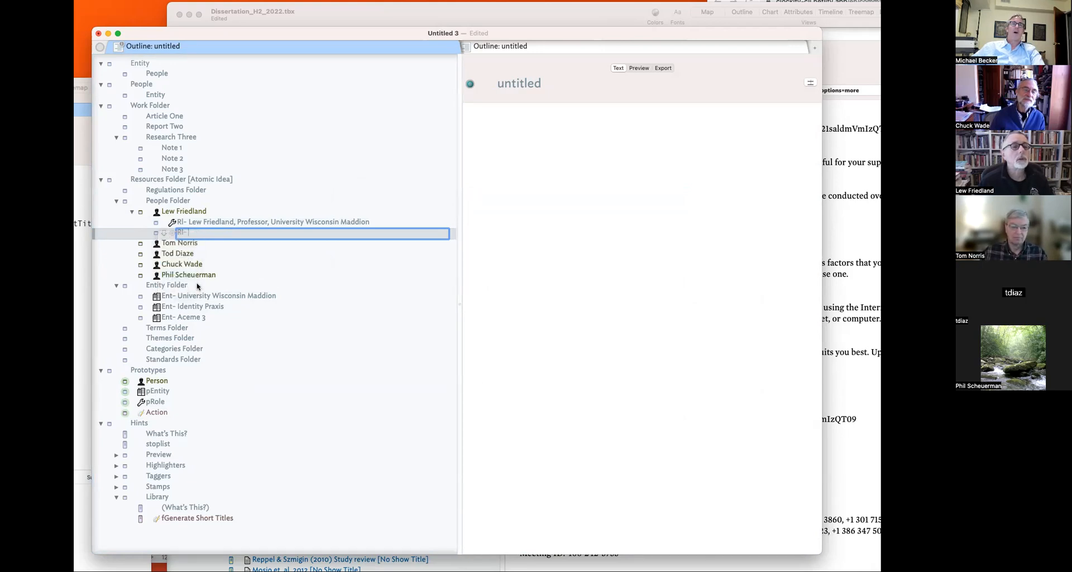
pyautogui.click(207, 300)
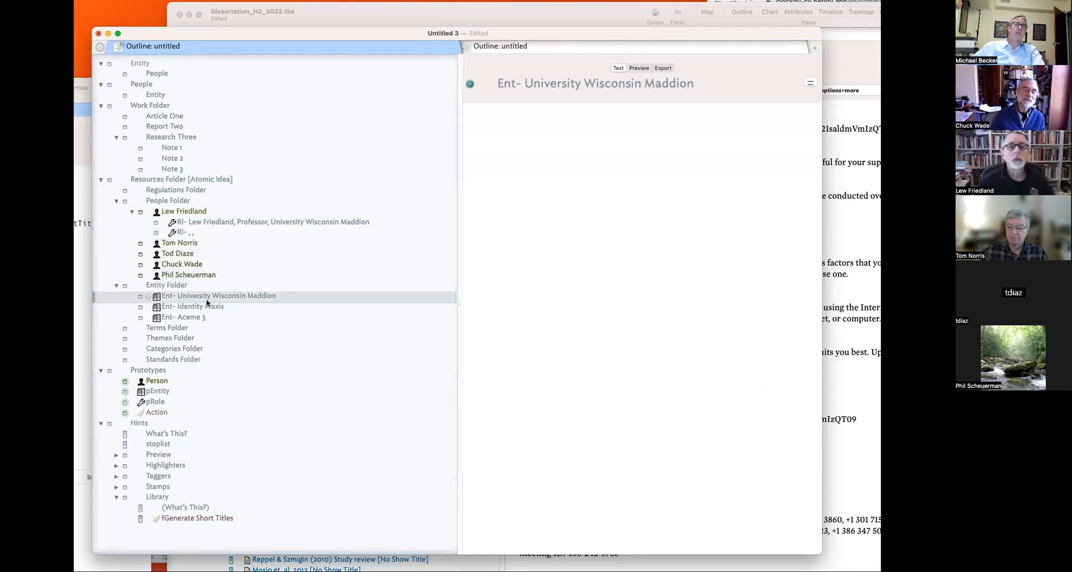
pyautogui.press('Return')
pyautogui.write('Ebt-')
pyautogui.press('BackSpace')
pyautogui.press('BackSpace')
pyautogui.press('BackSpace')
pyautogui.press('BackSpace')
pyautogui.write('Wiscon')
pyautogui.press('BackSpace')
pyautogui.press('BackSpace')
pyautogui.write('Ento')
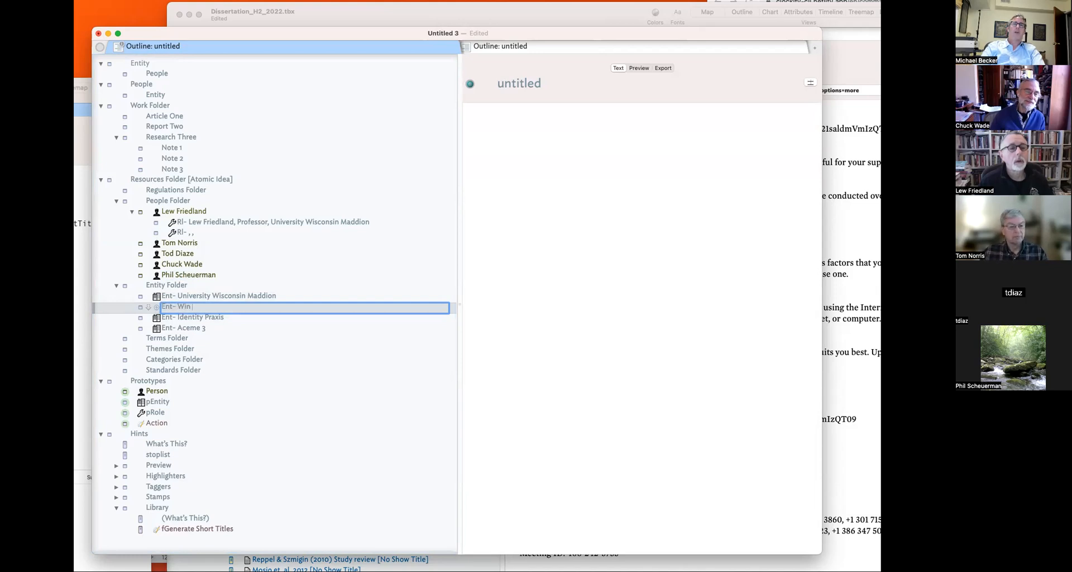
pyautogui.write('n')
pyautogui.press('Return')
# - Give the new Ent- Win Wiscn note the pEntity prototype
pyautogui.click(208, 232)
pyautogui.click(612, 122)
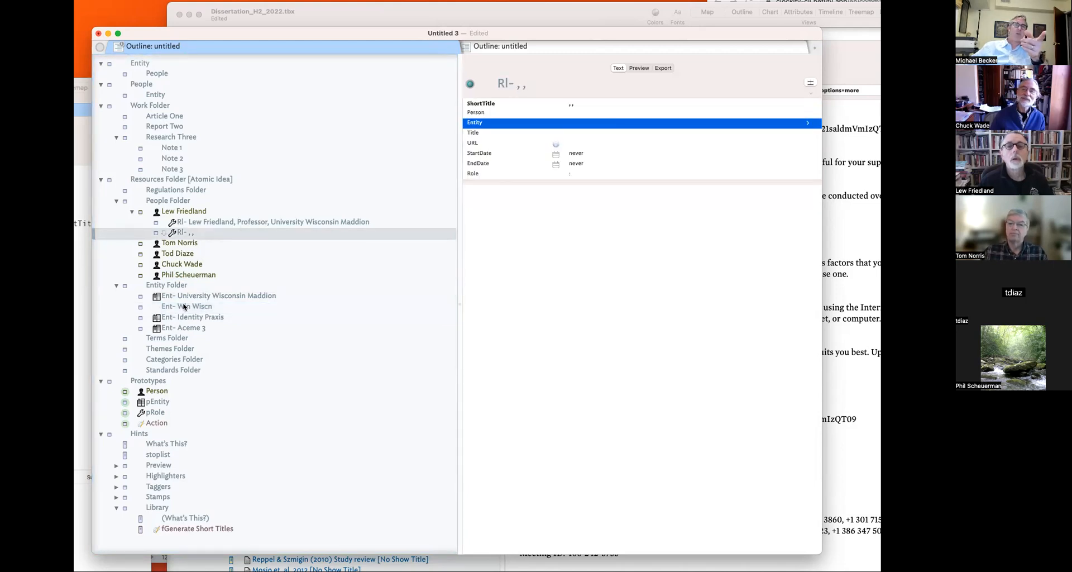
pyautogui.click(140, 309)
pyautogui.click(149, 307)
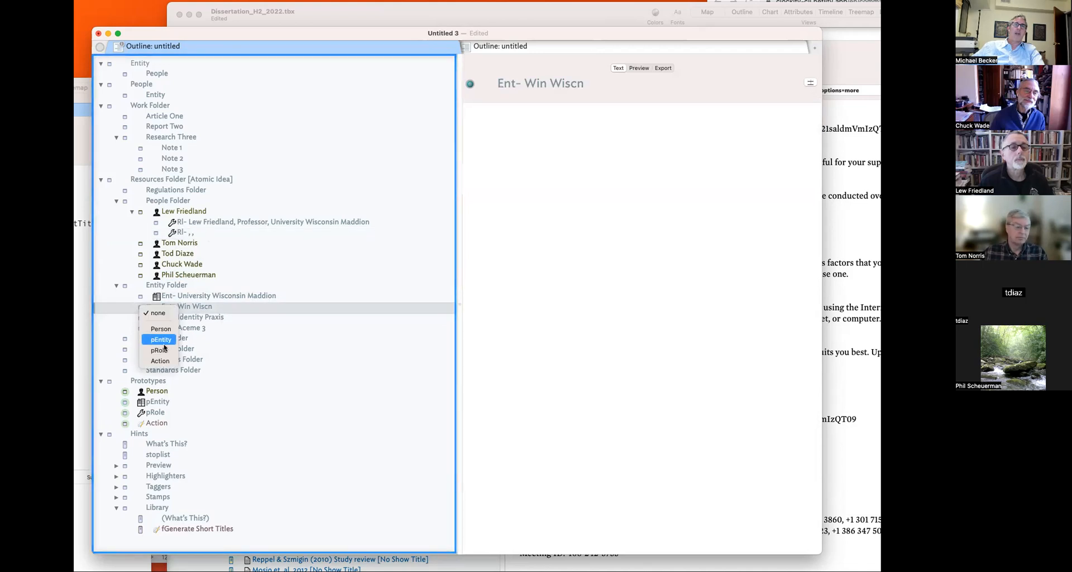
pyautogui.click(162, 340)
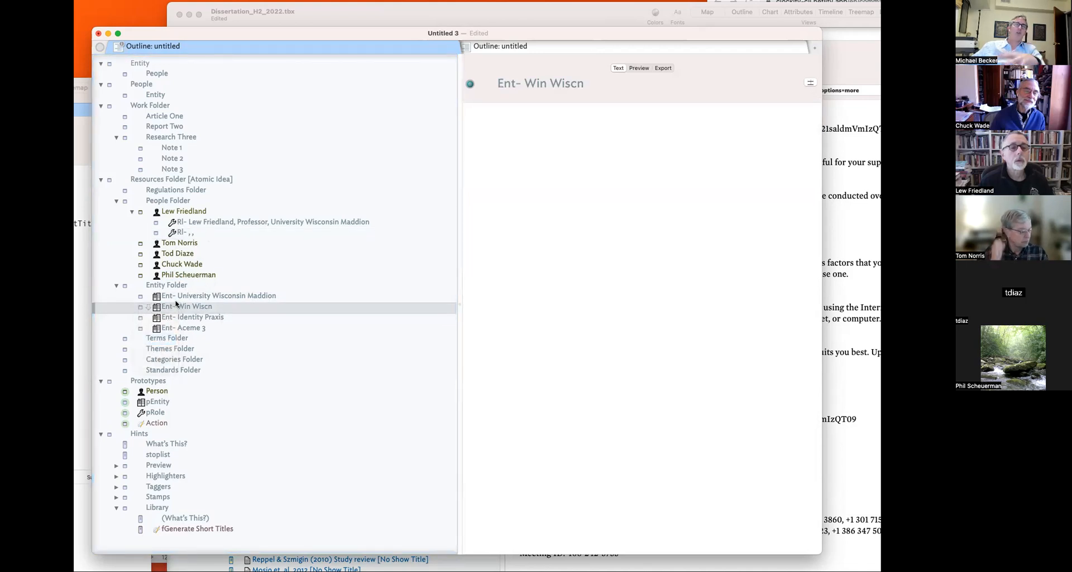
# - Open the empty role note's Entity value list and close it without choosing
pyautogui.click(201, 220)
pyautogui.click(199, 233)
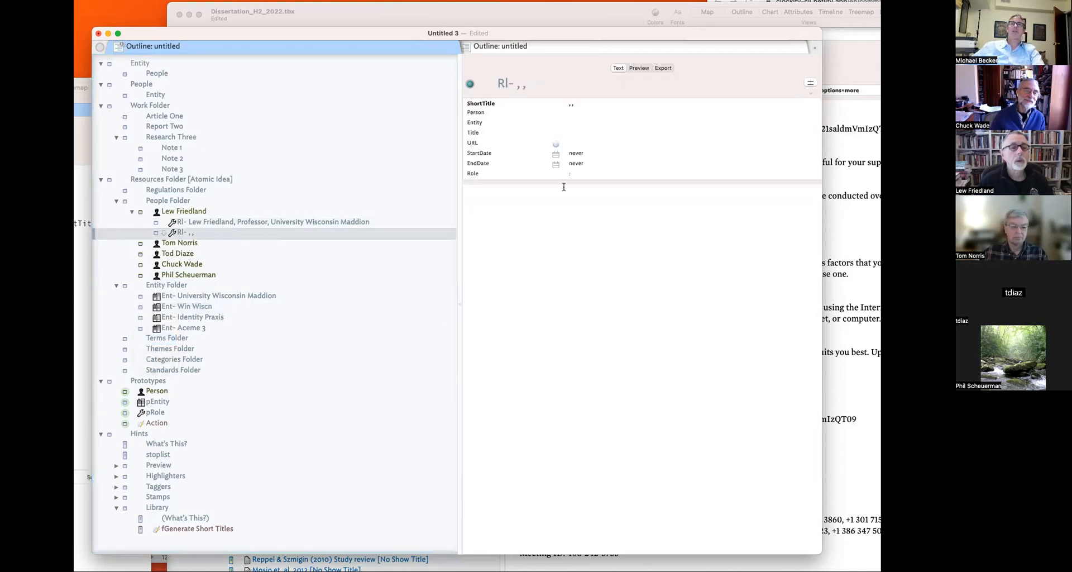
pyautogui.click(612, 124)
pyautogui.click(813, 127)
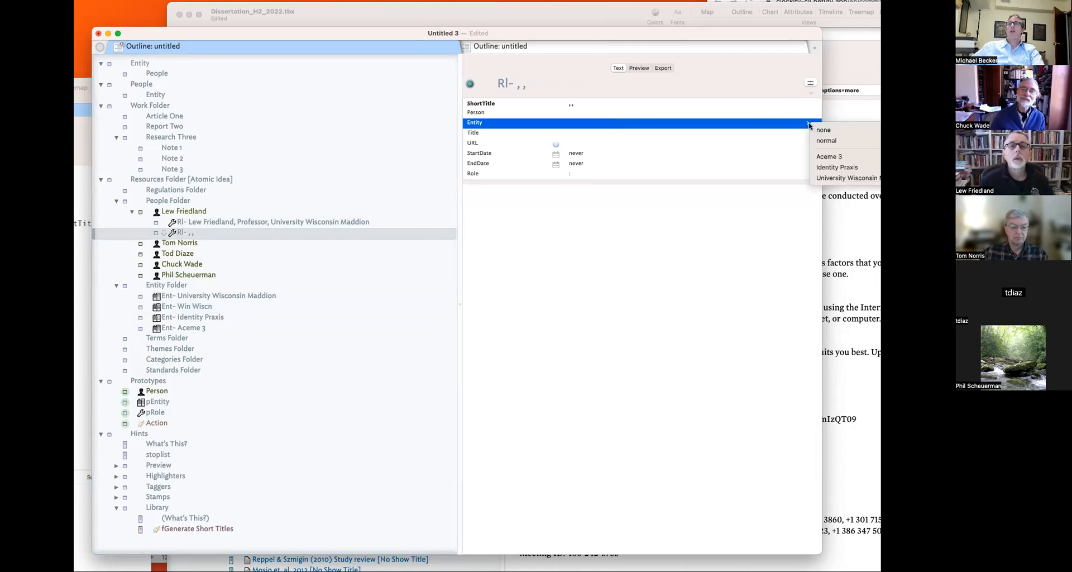
pyautogui.click(789, 130)
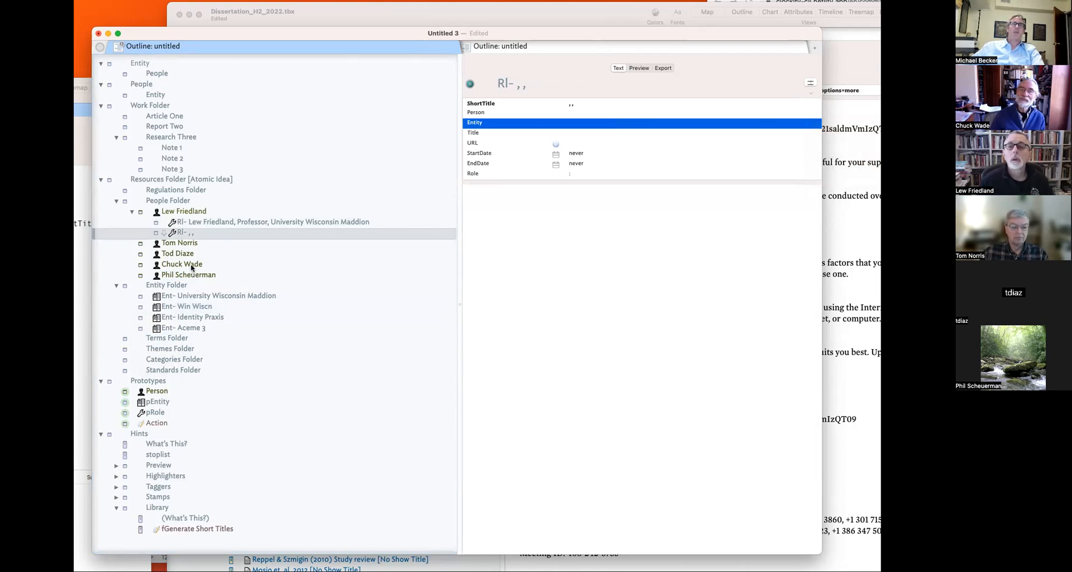
# - Review the Ent- Win Wiscn, university entity and Entity Folder notes
pyautogui.click(187, 307)
pyautogui.click(185, 297)
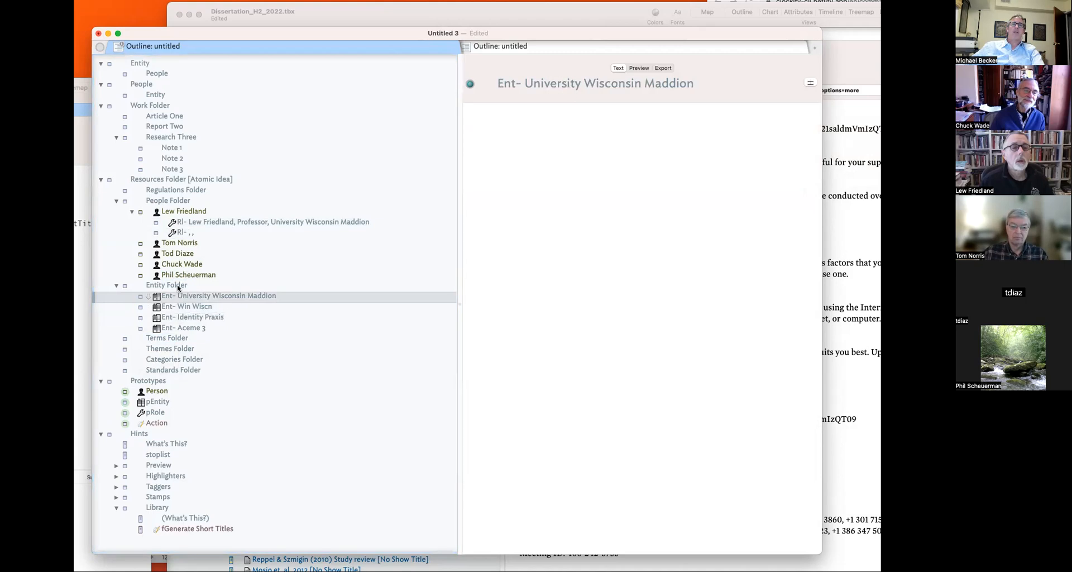
pyautogui.press('super+plus')
pyautogui.click(179, 300)
pyautogui.press('super+minus')
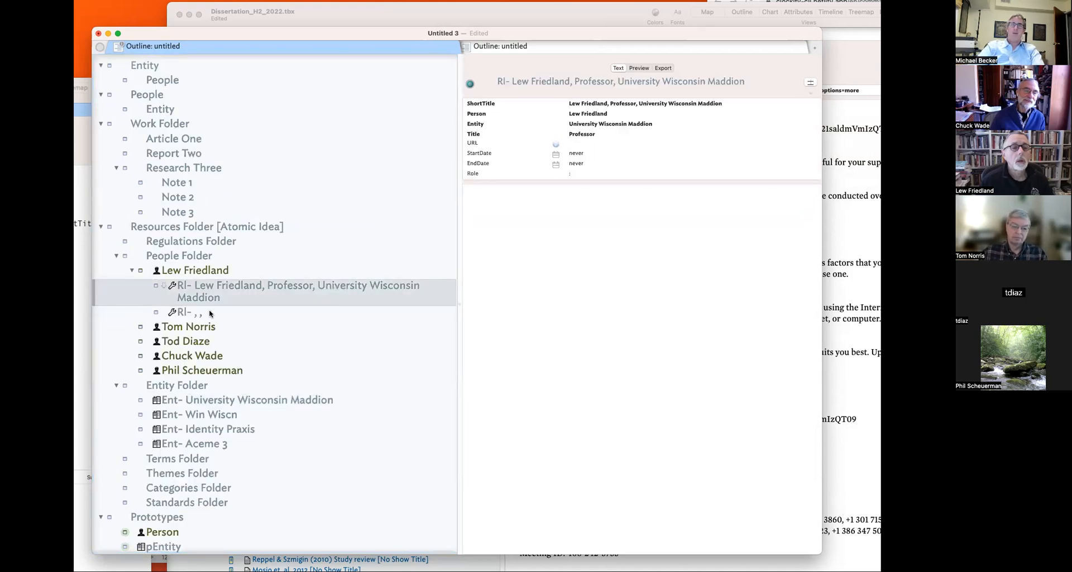
pyautogui.click(212, 305)
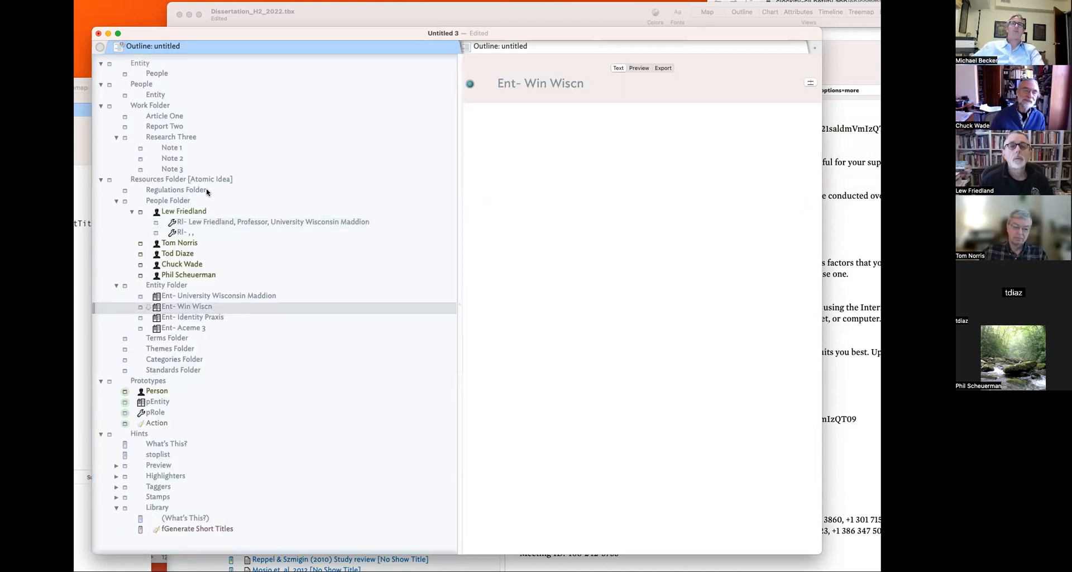
pyautogui.click(184, 286)
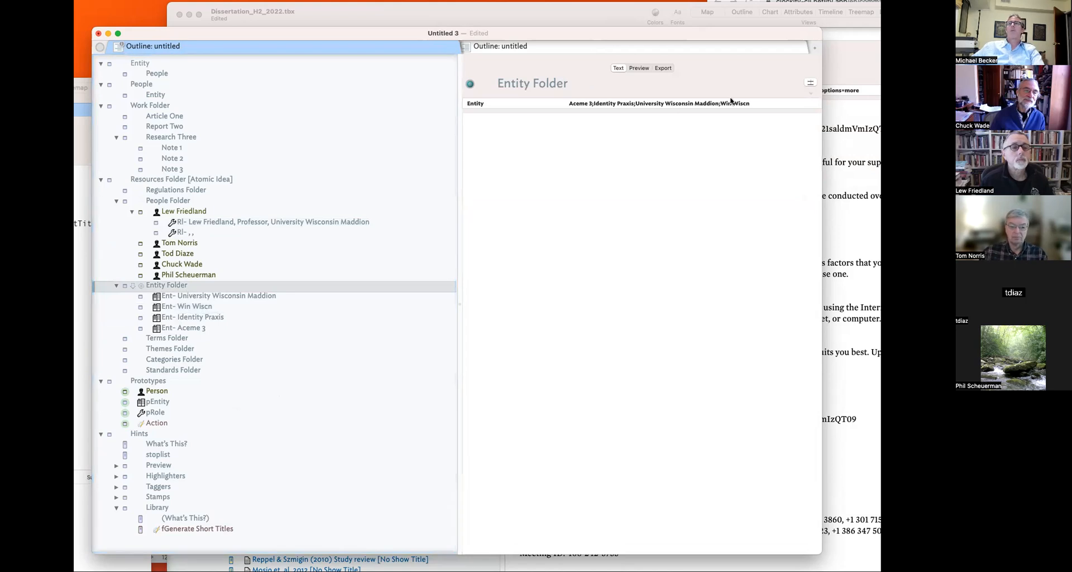
# - Choose Win Wiscn as the blank role note's Entity
pyautogui.click(243, 232)
pyautogui.click(649, 121)
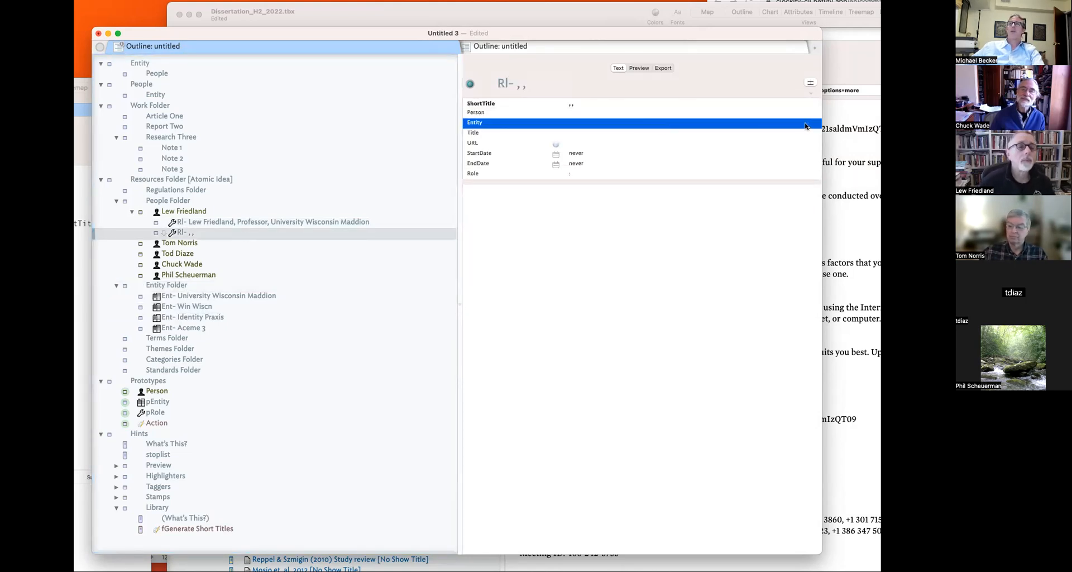
pyautogui.click(809, 124)
pyautogui.click(831, 188)
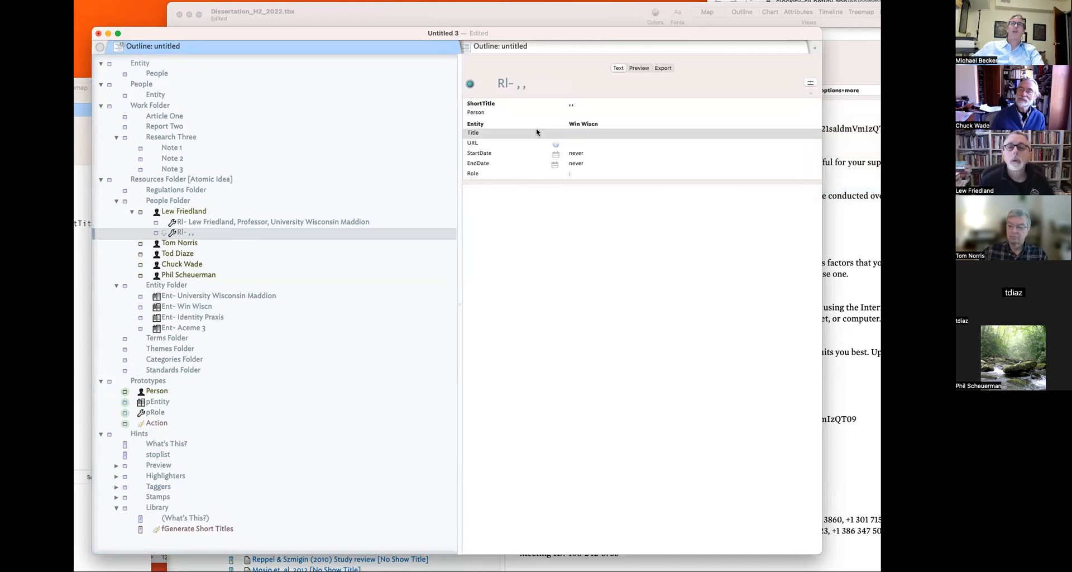
# - Enter the Title and paste the person's name, copied from his person note, as the Person value
pyautogui.click(575, 135)
pyautogui.write('He')
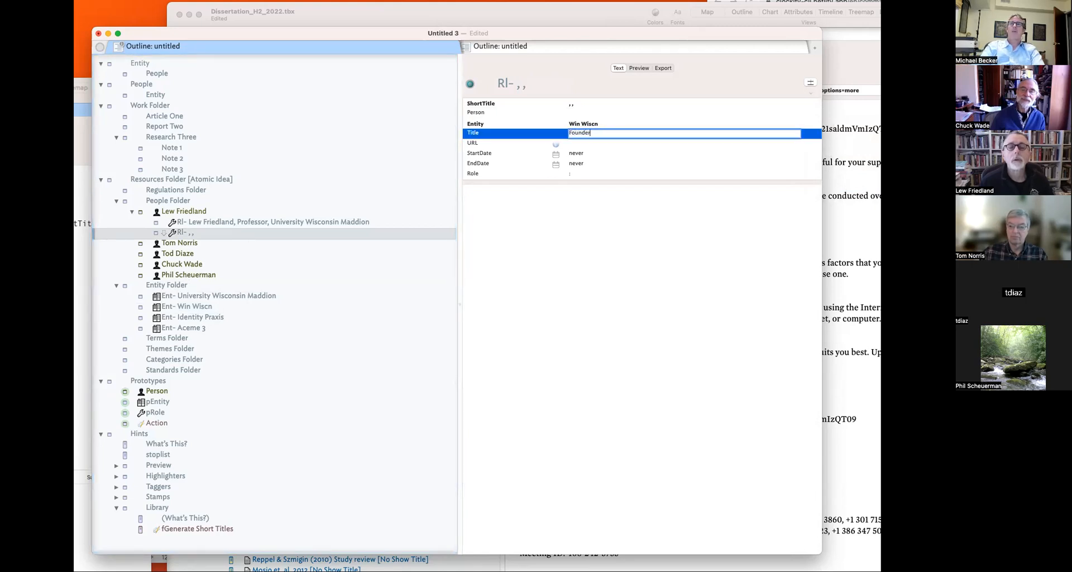
pyautogui.click(200, 215)
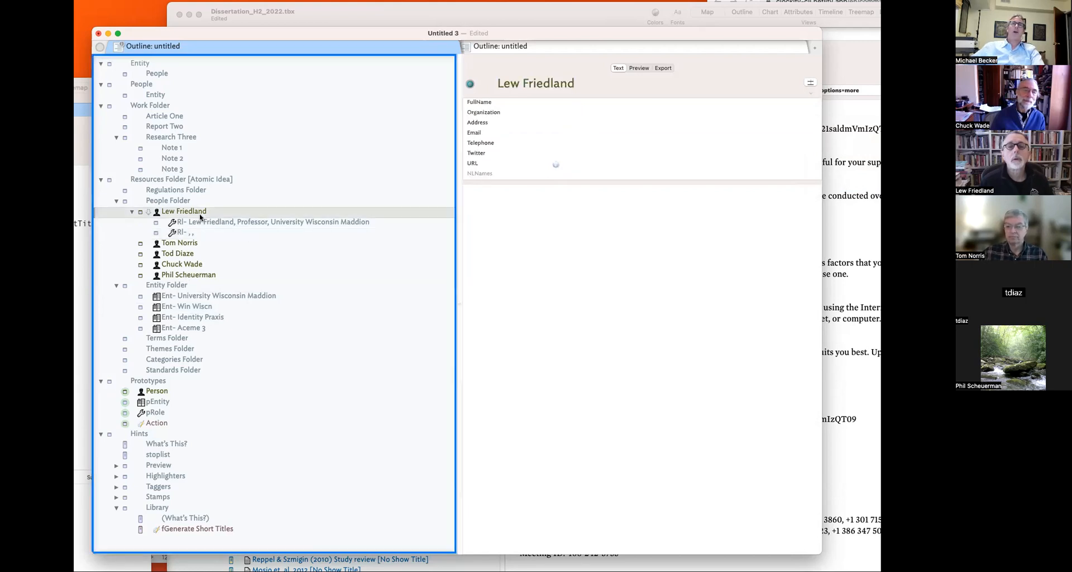
pyautogui.moveTo(576, 86); pyautogui.dragTo(472, 79)
pyautogui.press('super+c')
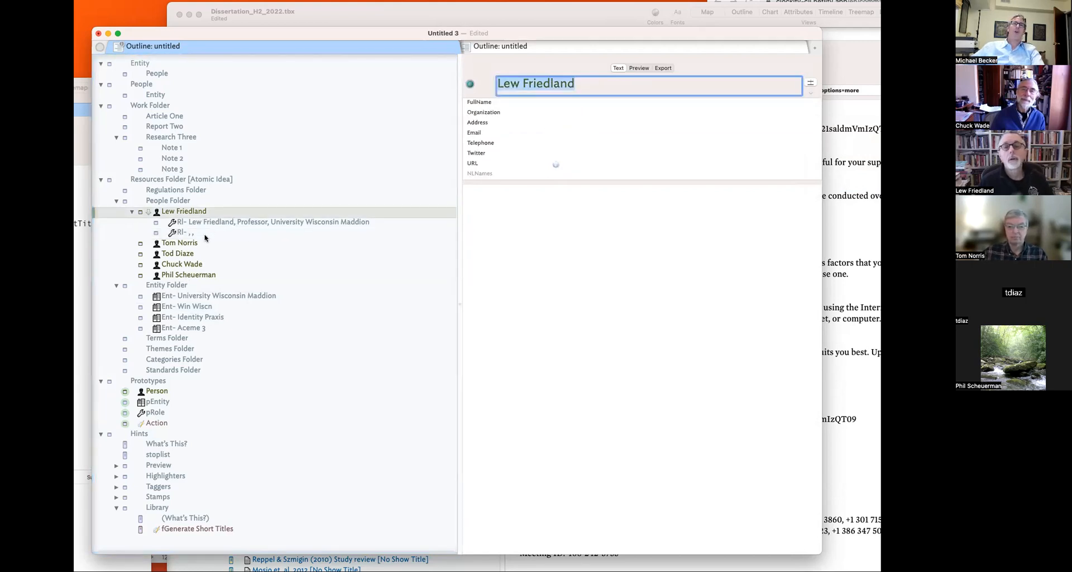
pyautogui.click(206, 236)
pyautogui.click(581, 112)
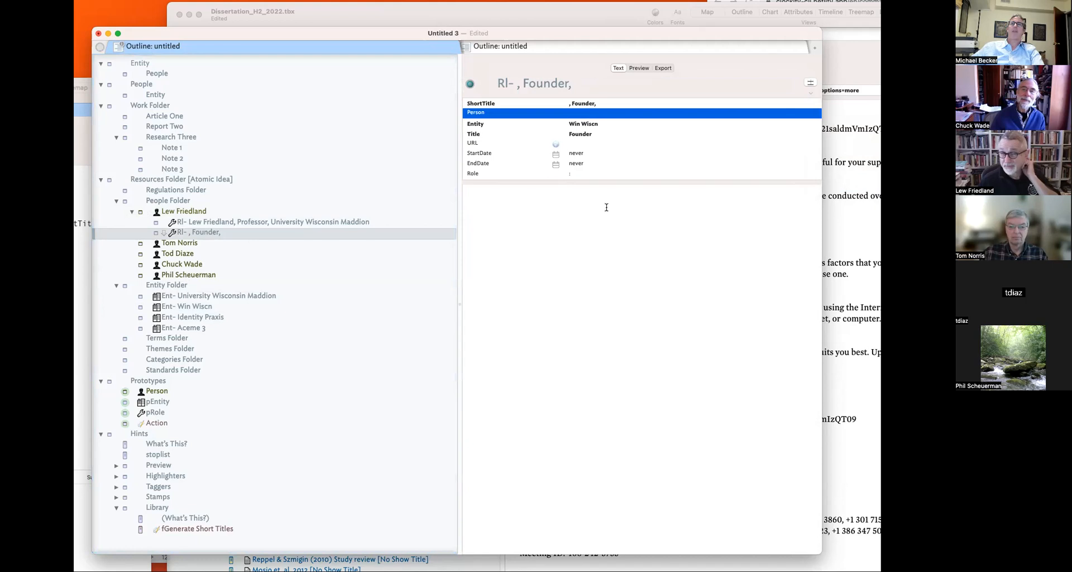
pyautogui.click(594, 115)
pyautogui.press('super+v')
pyautogui.click(586, 222)
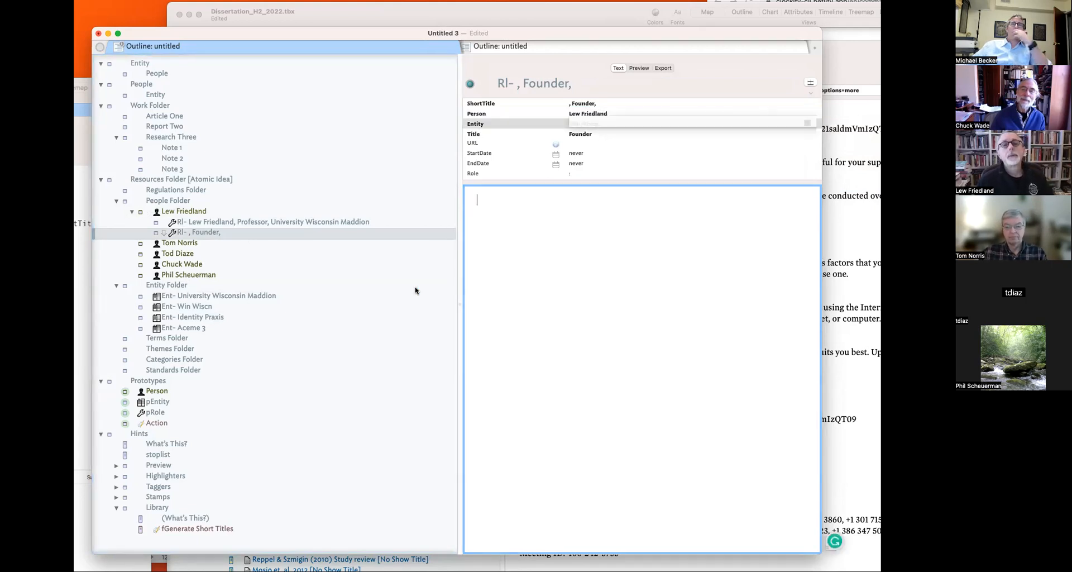
# - Compare the Founder and Professor role notes and check the Founder note's Entity value
pyautogui.click(220, 223)
pyautogui.click(210, 233)
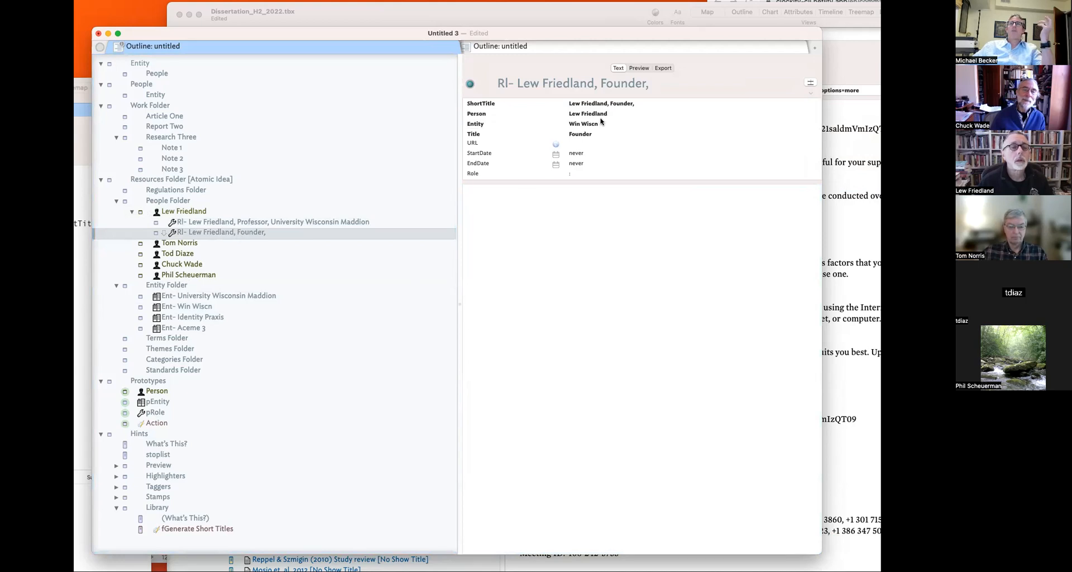
pyautogui.click(214, 222)
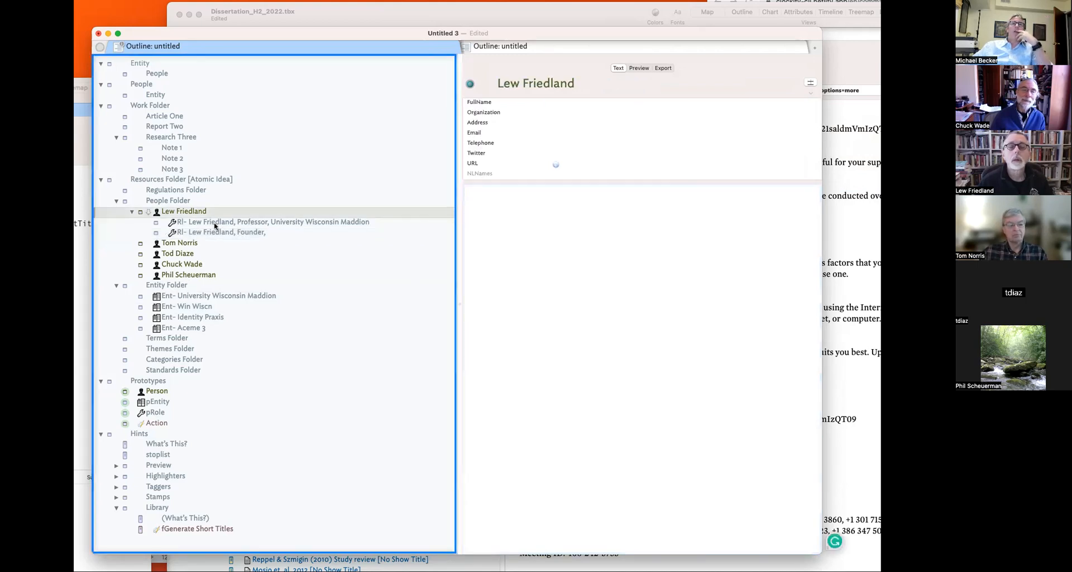
pyautogui.click(220, 232)
pyautogui.click(593, 124)
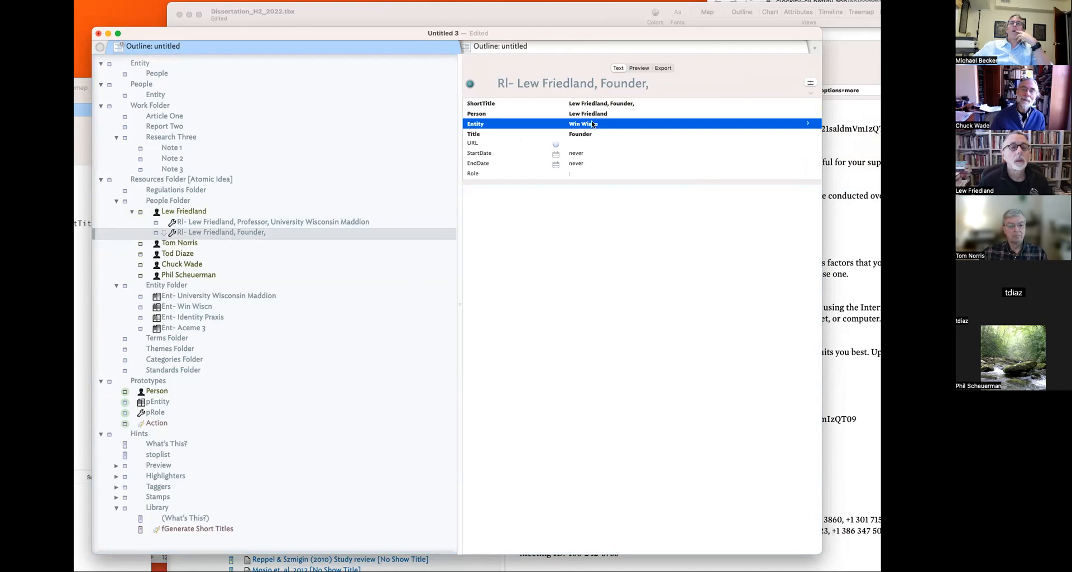
# - Type Entity over Organization in pRole's edict code
pyautogui.click(170, 412)
pyautogui.press('super+1')
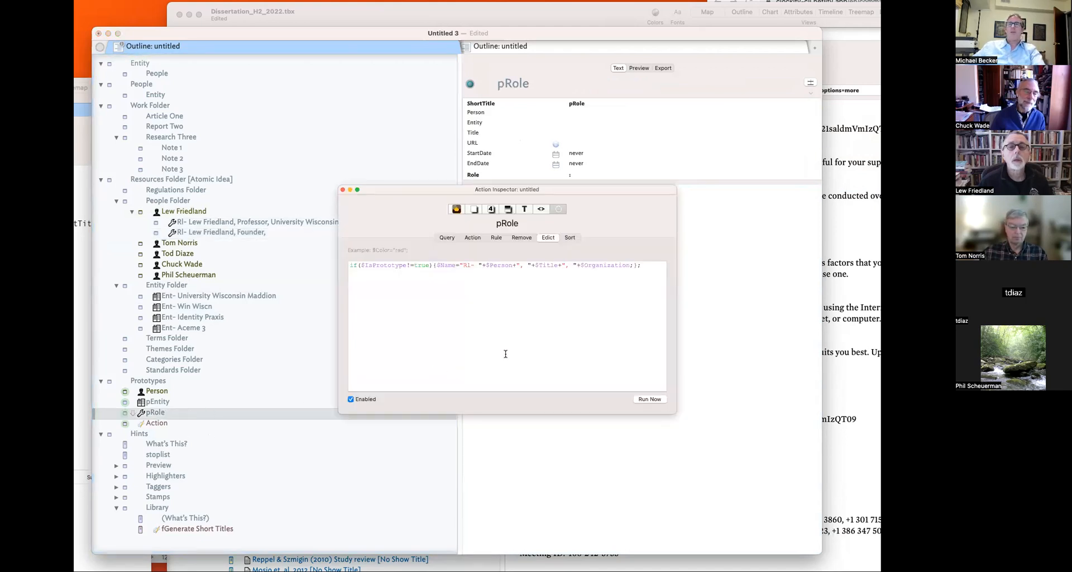
pyautogui.doubleClick(590, 265)
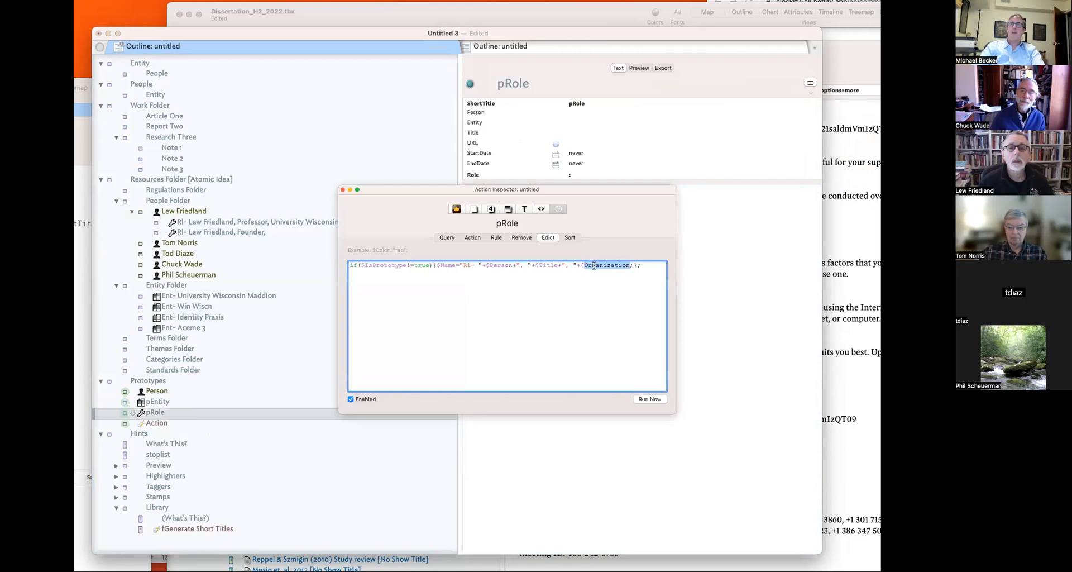
pyautogui.write('Entity')
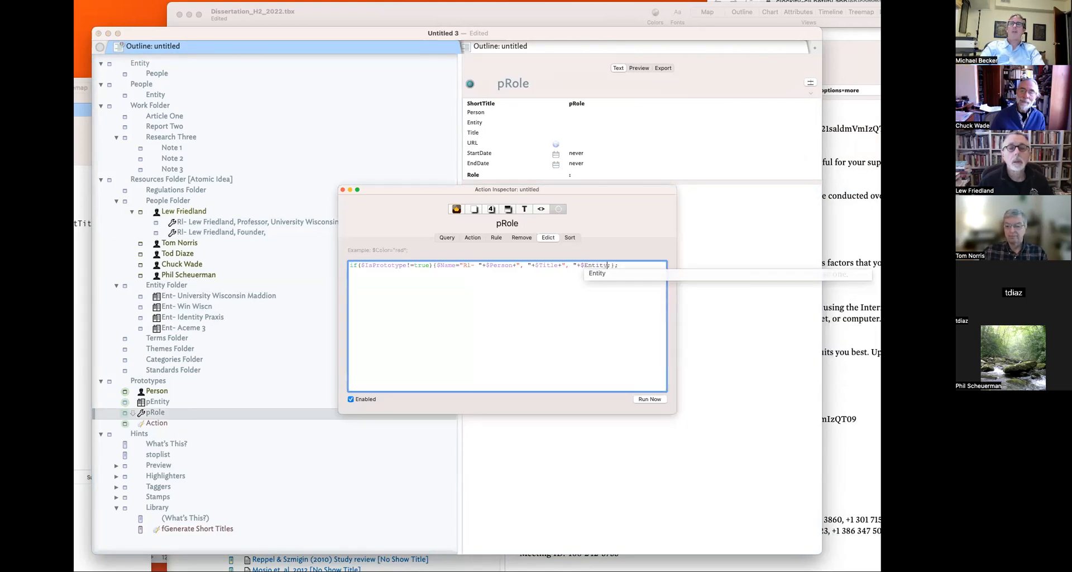
pyautogui.click(743, 267)
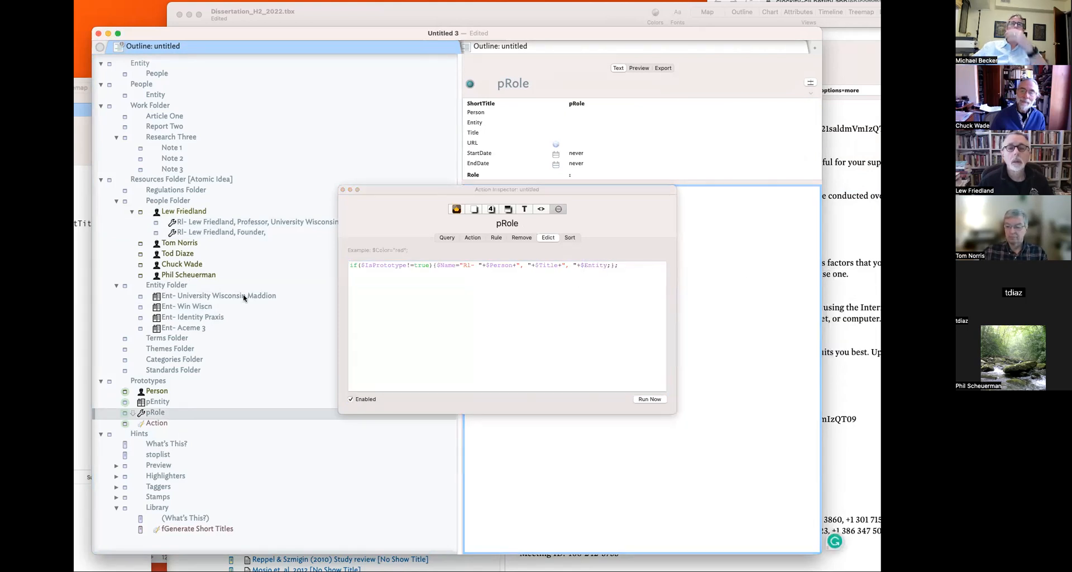
pyautogui.click(342, 190)
# - Check the Founder and Professor role notes and look up the Rule attribute
pyautogui.click(216, 231)
pyautogui.click(217, 222)
pyautogui.click(216, 234)
pyautogui.press('super+1')
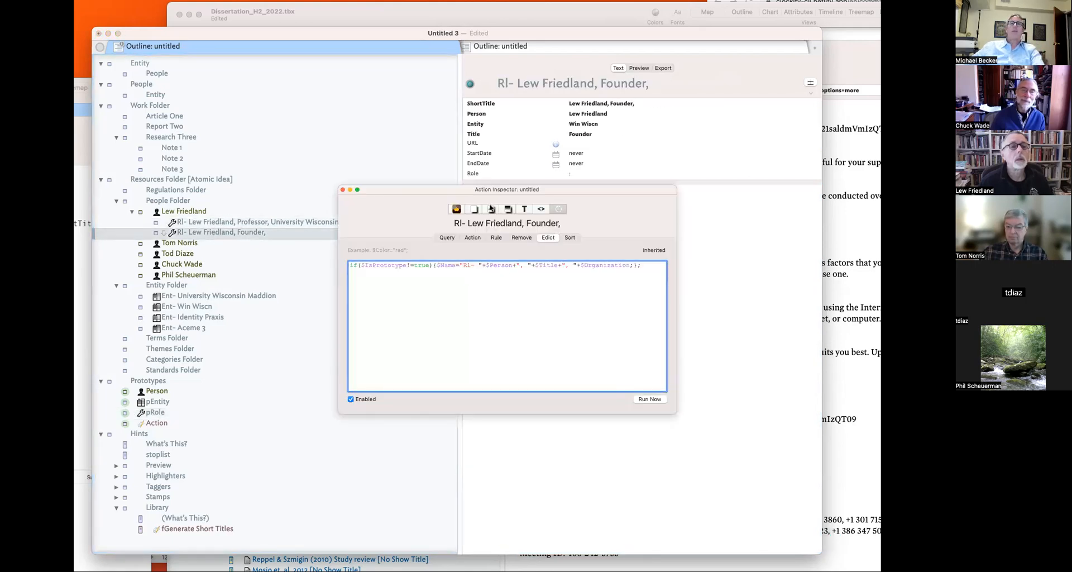
pyautogui.click(490, 209)
pyautogui.click(431, 251)
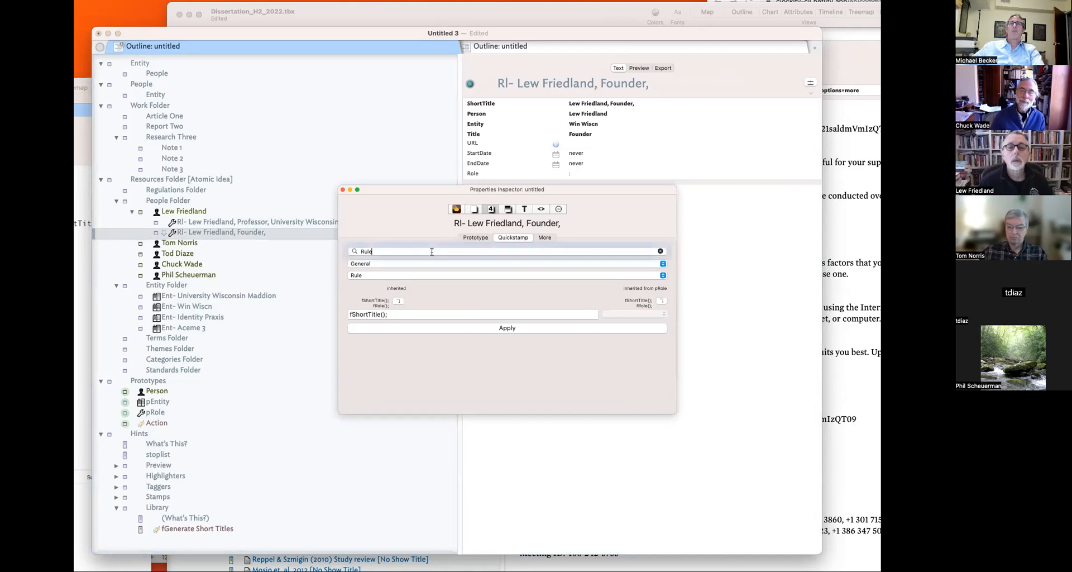
pyautogui.click(508, 458)
# - View the rule code of the pEntity and pRole prototypes
pyautogui.click(176, 401)
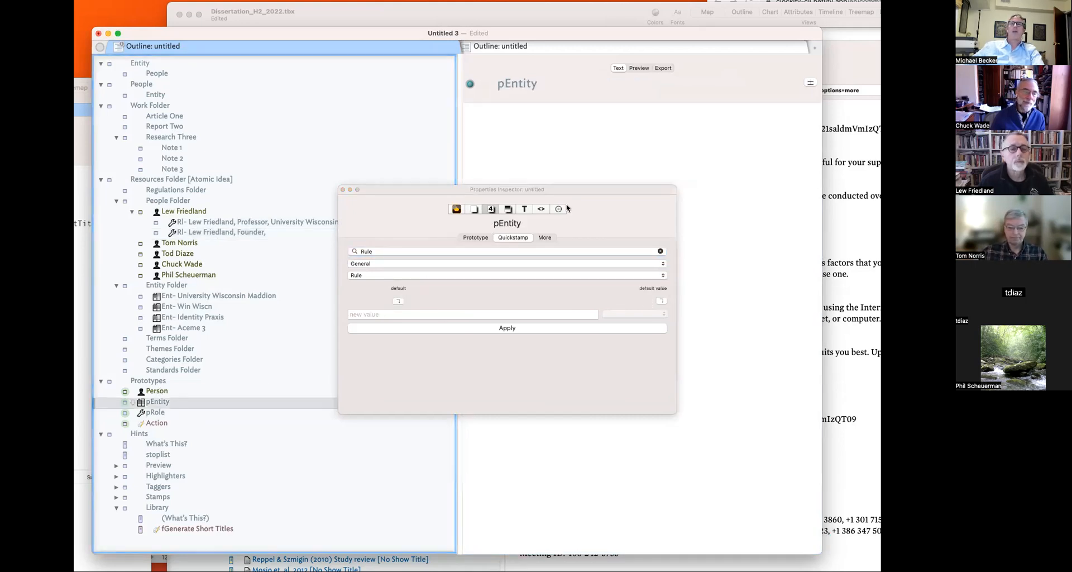
pyautogui.click(456, 209)
pyautogui.click(497, 239)
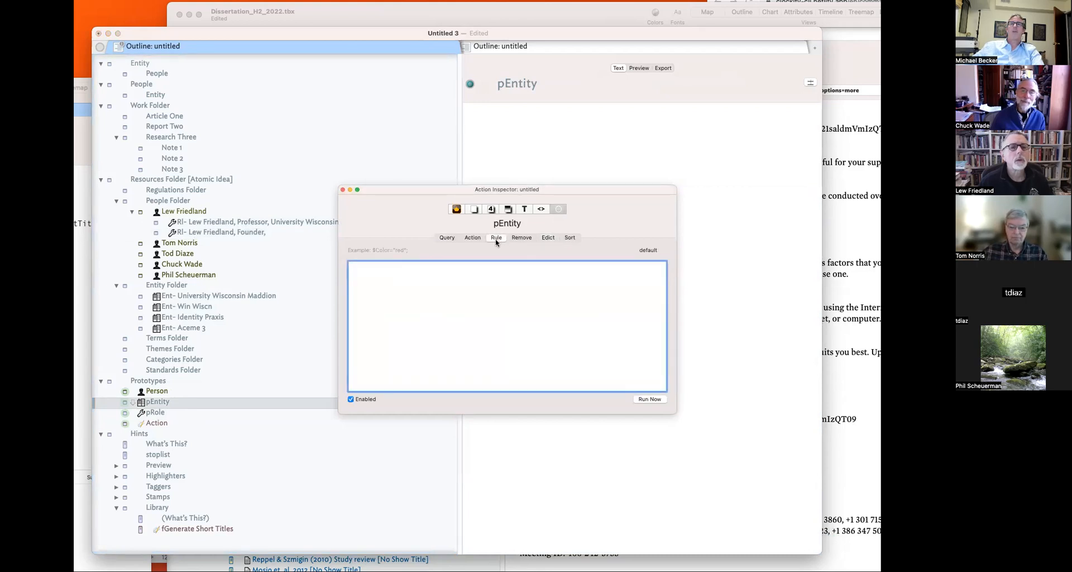
pyautogui.click(172, 414)
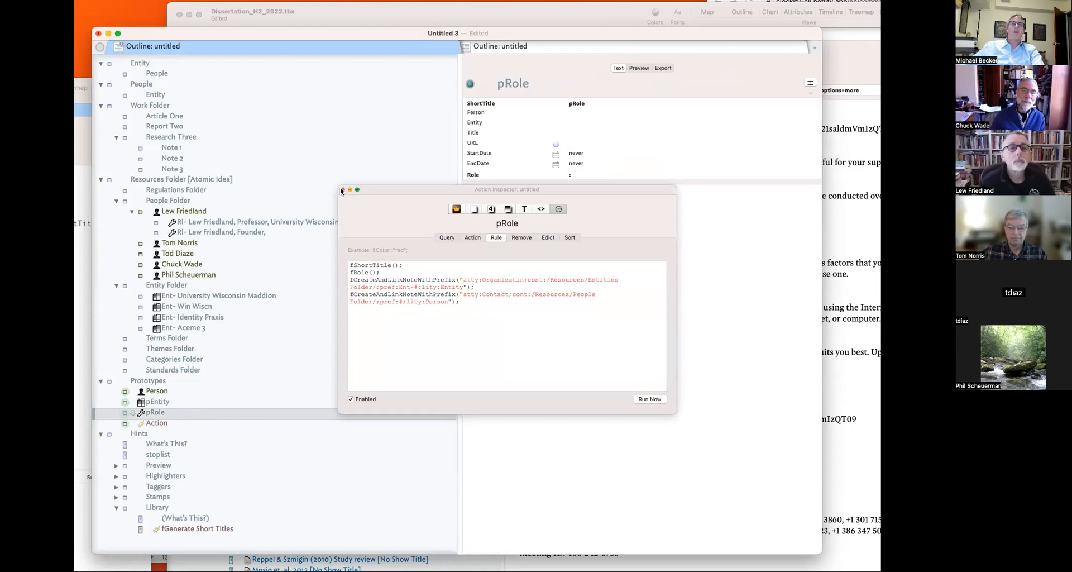
# - In pRole's Edict, replace $Organization with $Entity using autocomplete
pyautogui.click(371, 215)
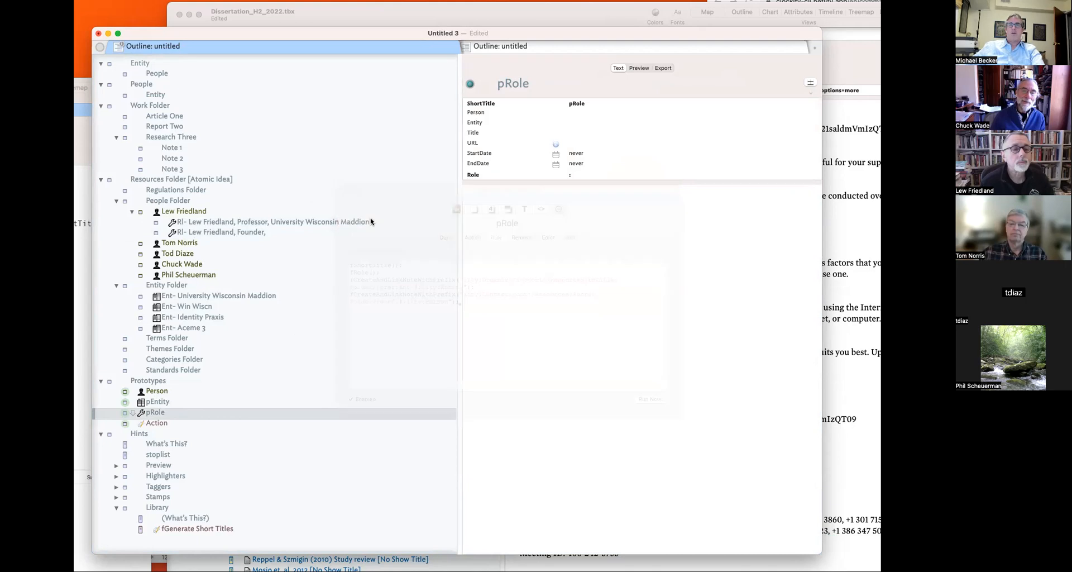
pyautogui.click(554, 238)
pyautogui.doubleClick(603, 265)
pyautogui.write('Enti')
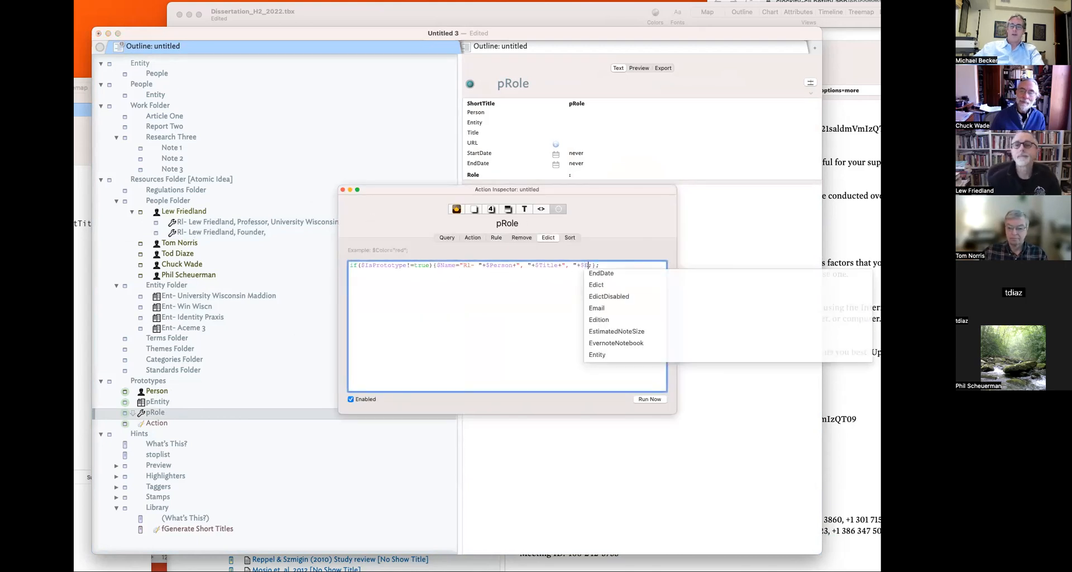
pyautogui.write('ty')
pyautogui.click(389, 196)
pyautogui.click(343, 190)
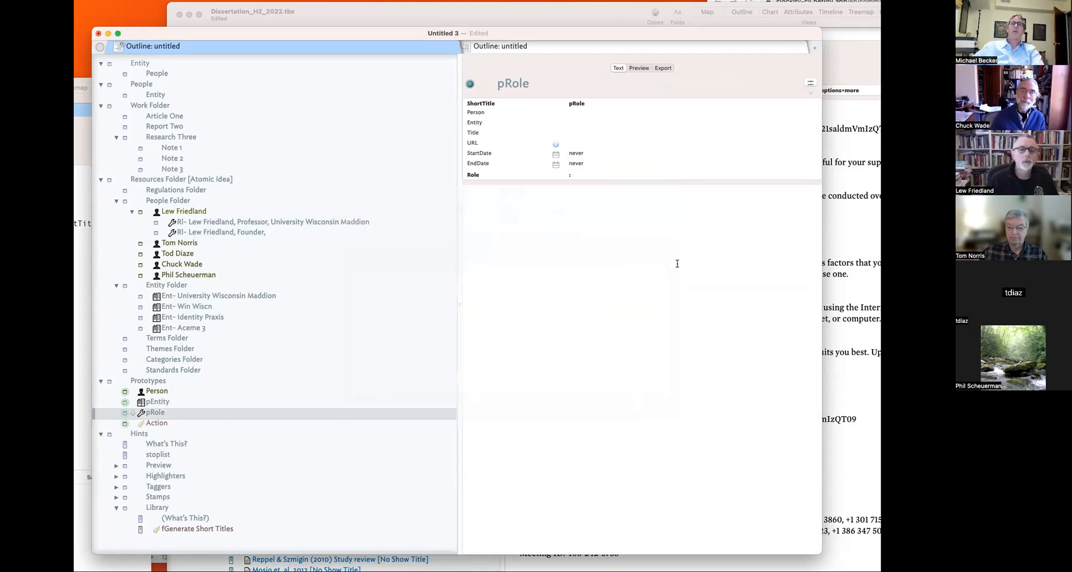
# - Recheck the role notes and pRole's edict, then cancel a save attempt
pyautogui.click(262, 229)
pyautogui.click(263, 224)
pyautogui.click(259, 232)
pyautogui.press('super+1')
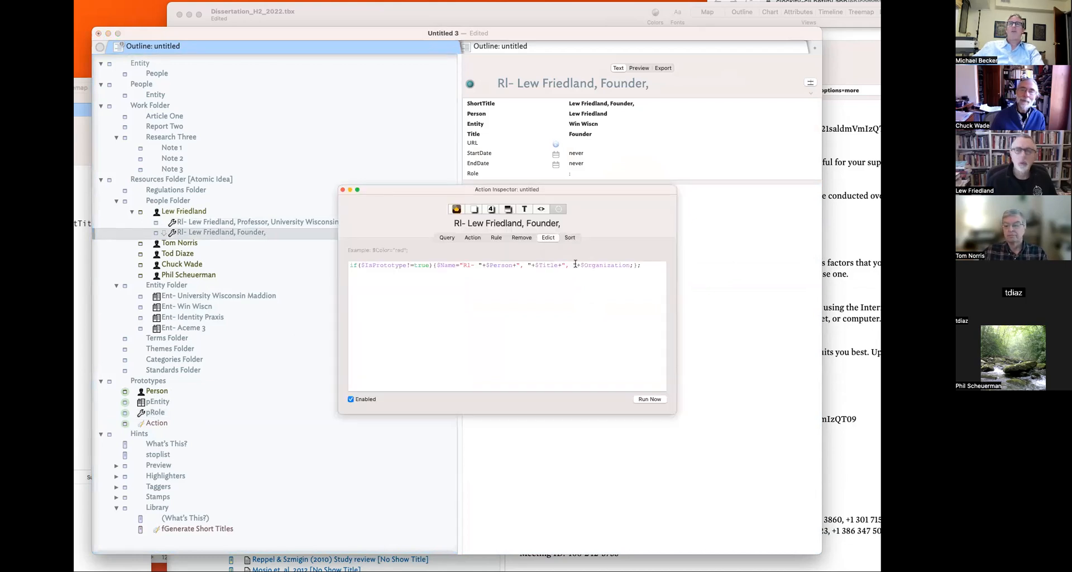
pyautogui.click(491, 209)
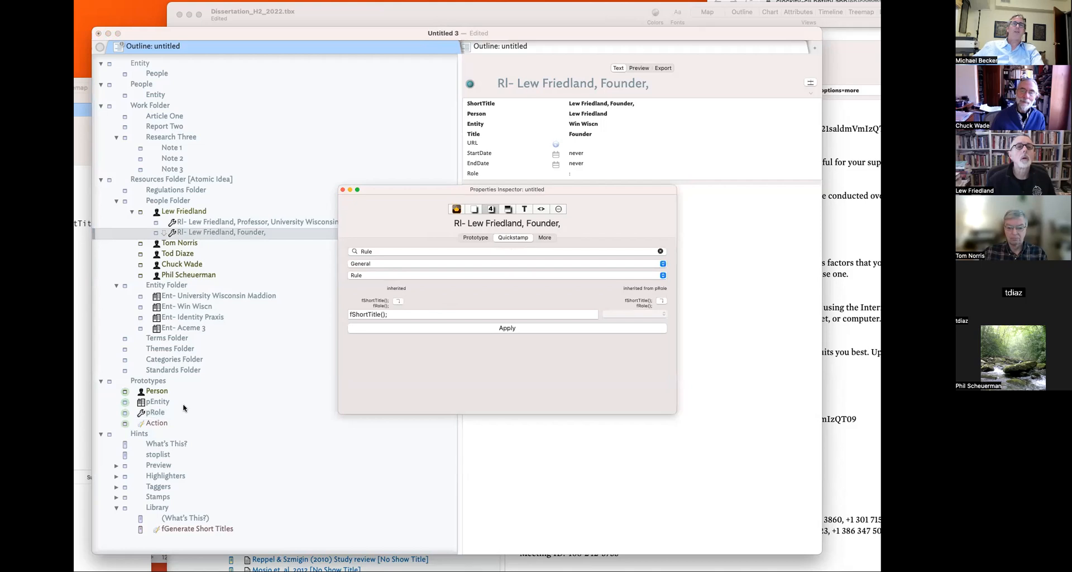
pyautogui.click(162, 413)
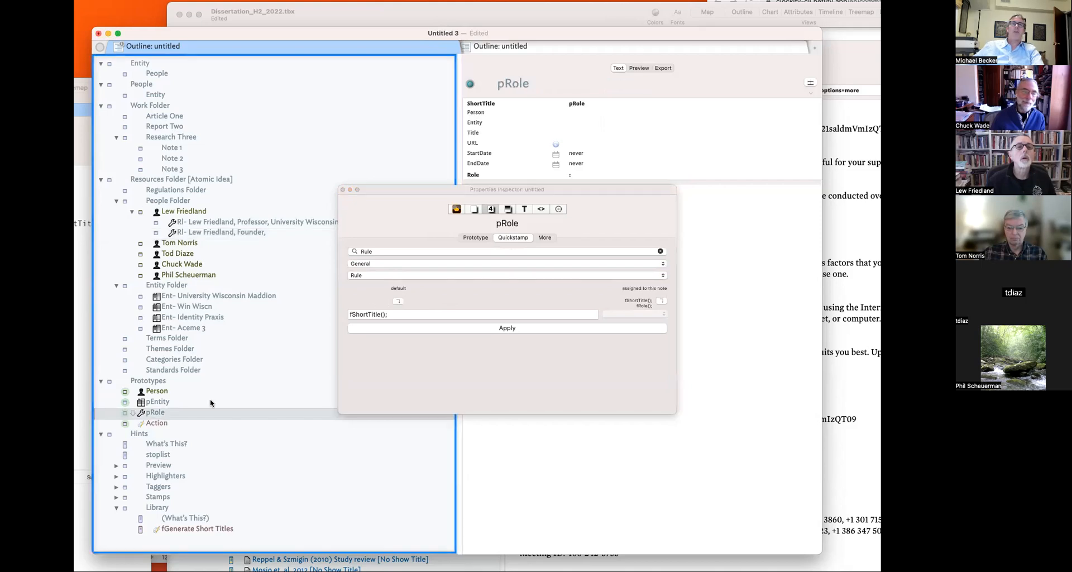
pyautogui.click(560, 209)
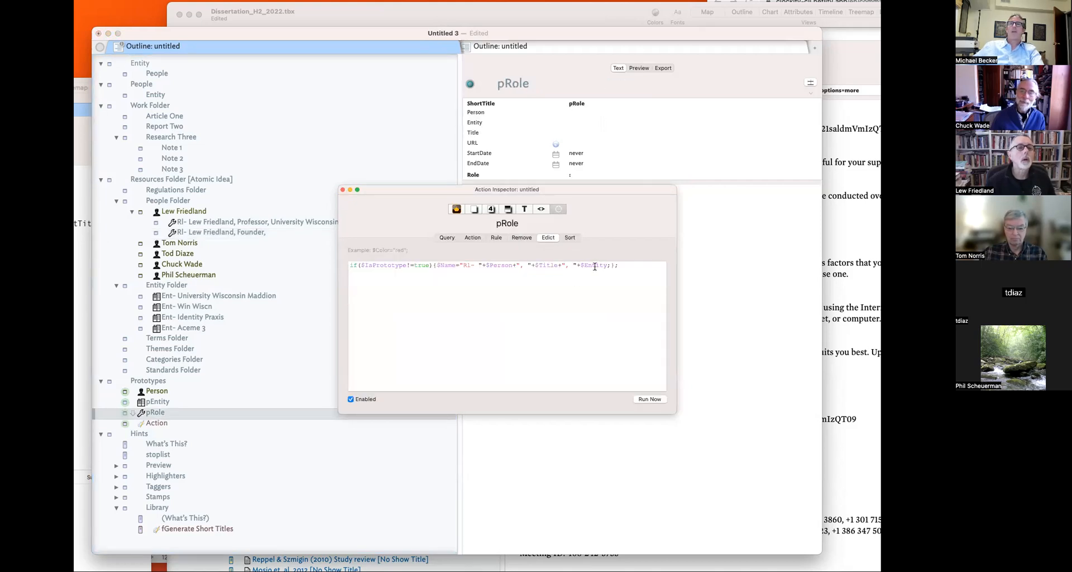
pyautogui.click(342, 189)
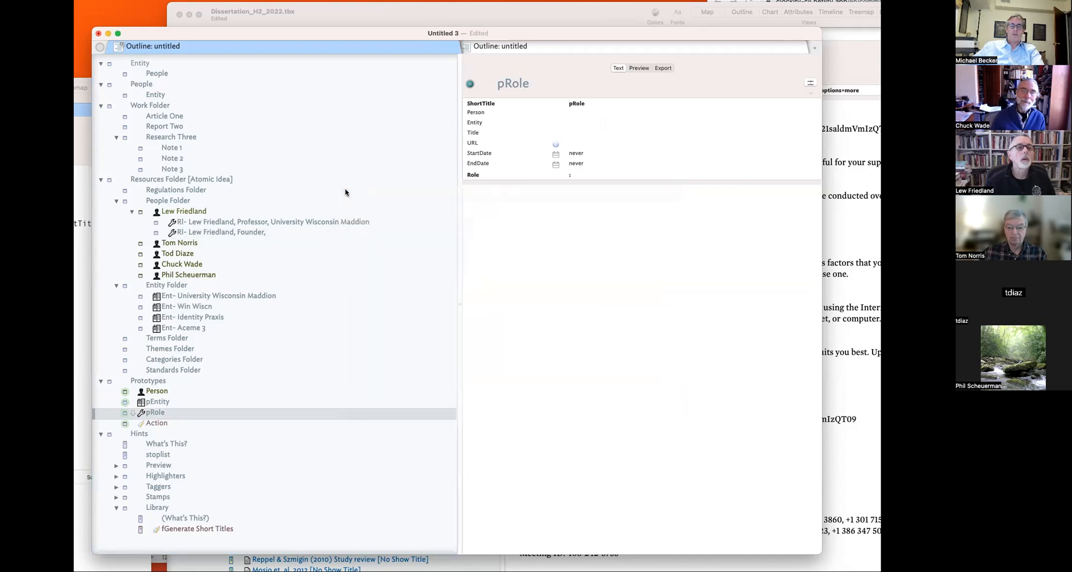
pyautogui.press('super+s')
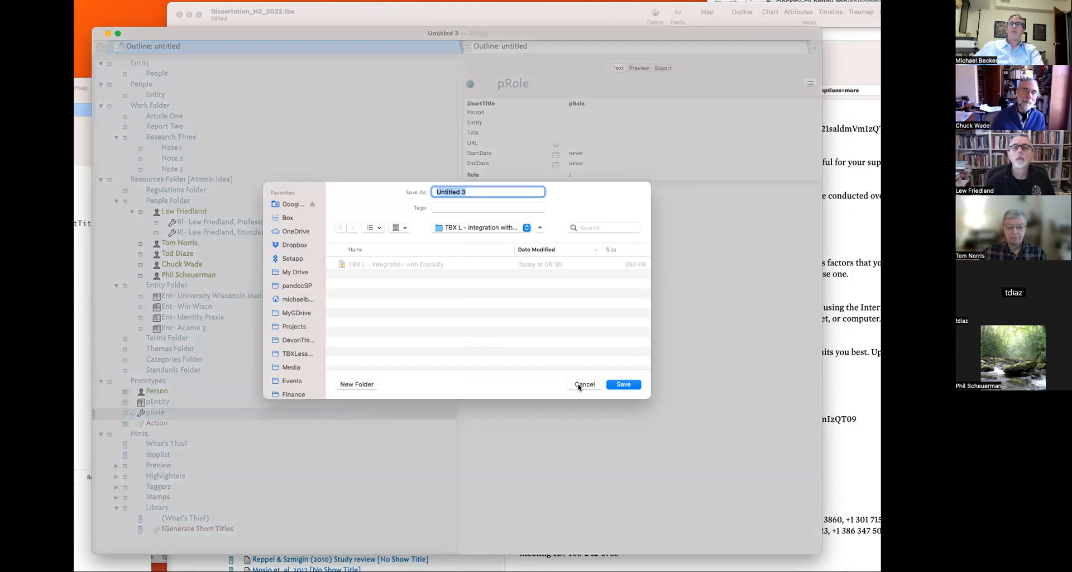
pyautogui.click(584, 384)
# - Review the Founder role note's inherited Rule and Edict in its action settings
pyautogui.click(238, 232)
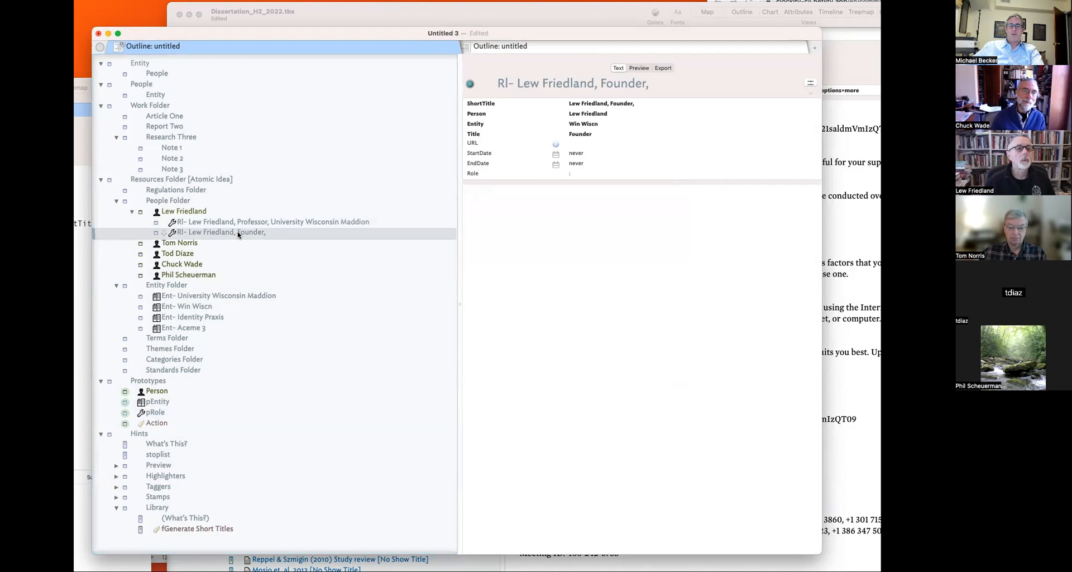
pyautogui.press('super+1')
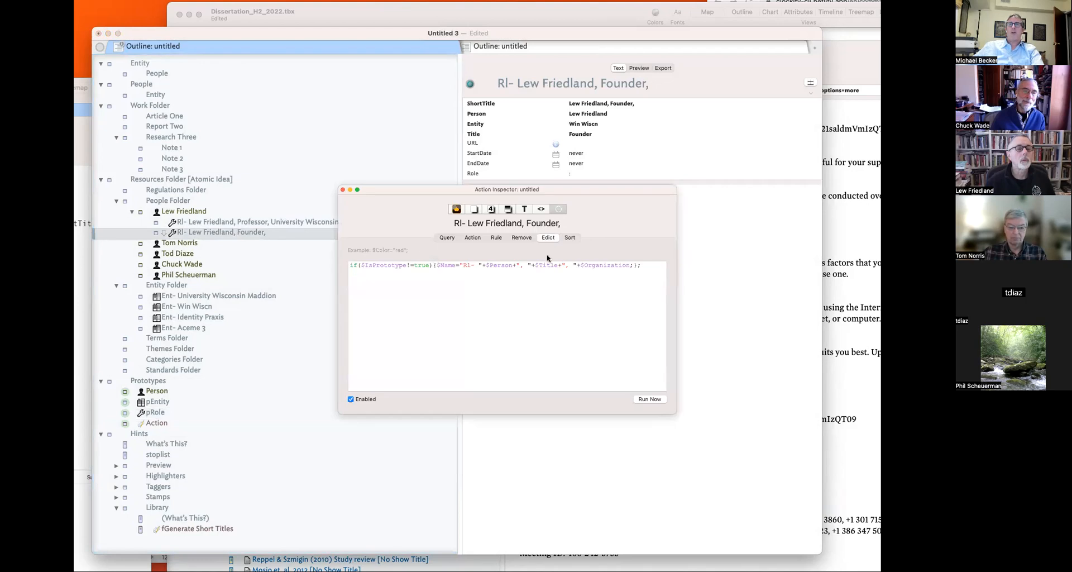
pyautogui.click(490, 210)
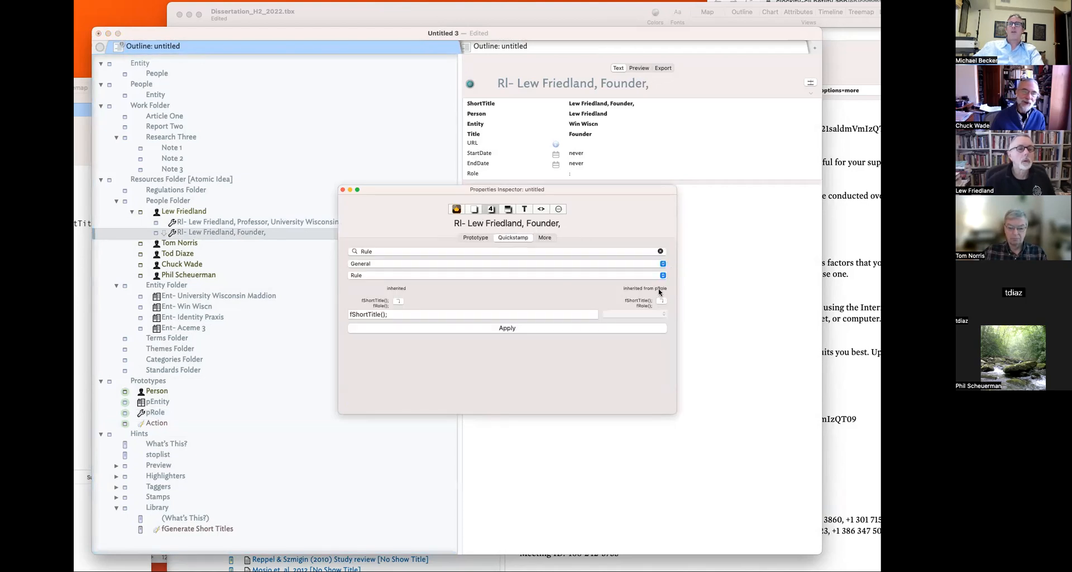
pyautogui.click(558, 210)
pyautogui.click(598, 260)
# - Change Organization to Entity in the Founder note's edict and confirm its new name
pyautogui.press('super+a')
pyautogui.click(611, 264)
pyautogui.doubleClick(611, 264)
pyautogui.write('Ent')
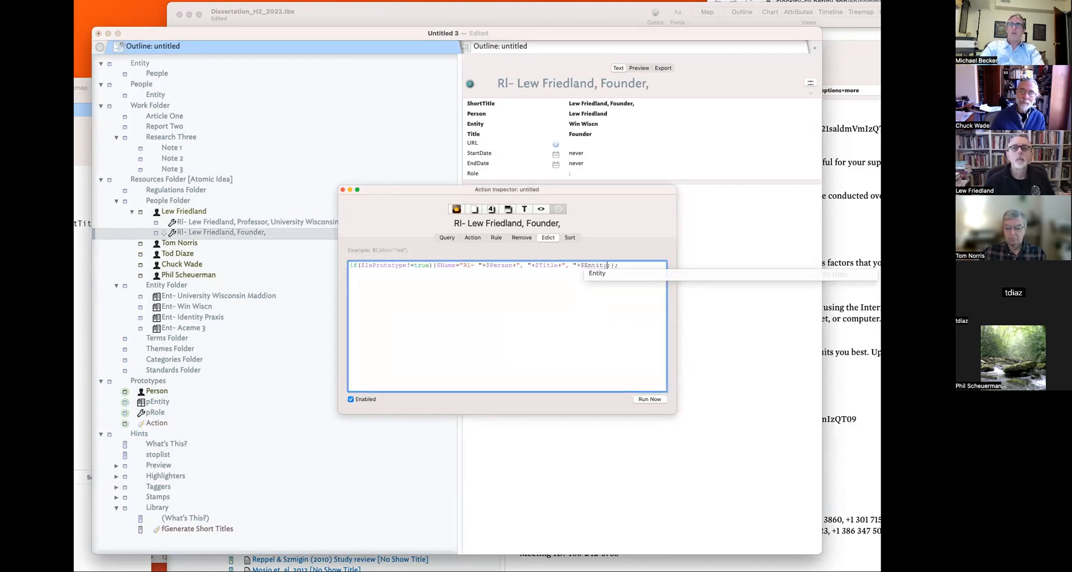
pyautogui.press('Return')
pyautogui.click(610, 268)
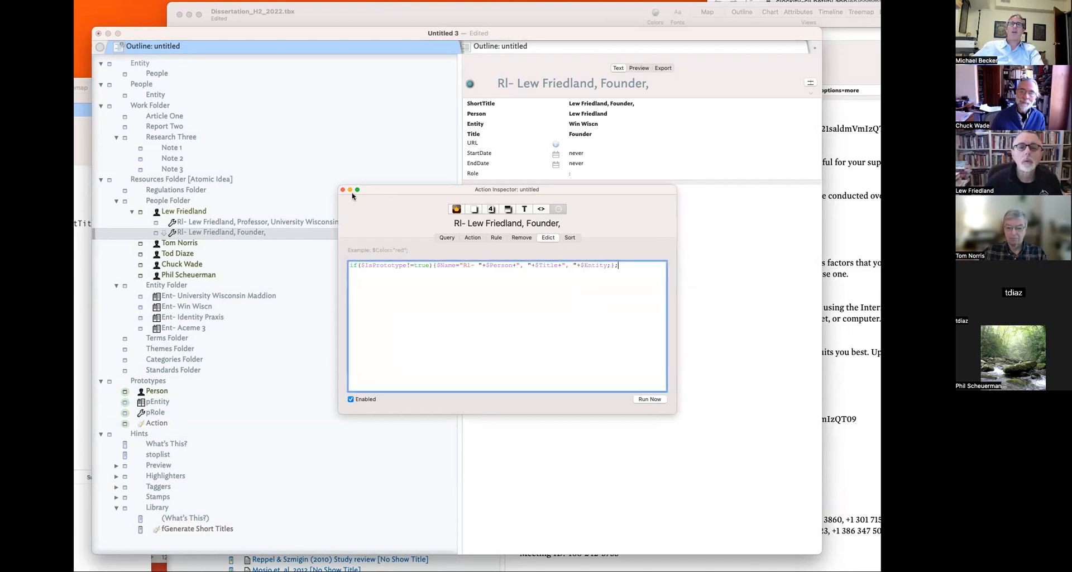
pyautogui.click(343, 189)
pyautogui.click(251, 223)
pyautogui.click(248, 234)
# - Step between the two role notes in the outline and select the Professor role note
pyautogui.press('Up')
pyautogui.press('Up')
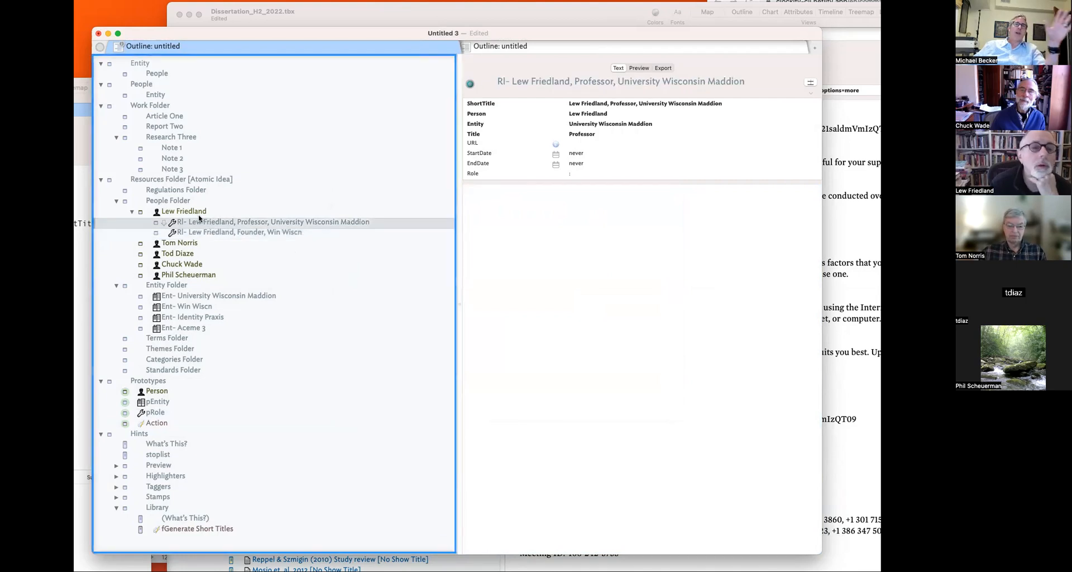
pyautogui.press('Down')
pyautogui.press('Down')
pyautogui.press('Up')
pyautogui.press('Down')
pyautogui.press('Up')
pyautogui.press('Down')
pyautogui.press('Up')
pyautogui.press('Down')
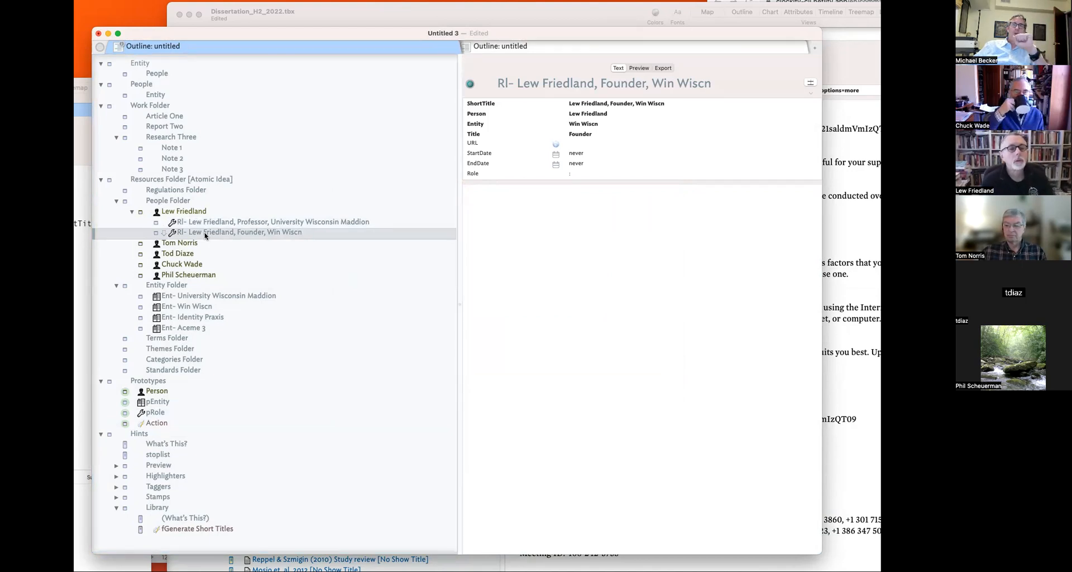
pyautogui.click(208, 224)
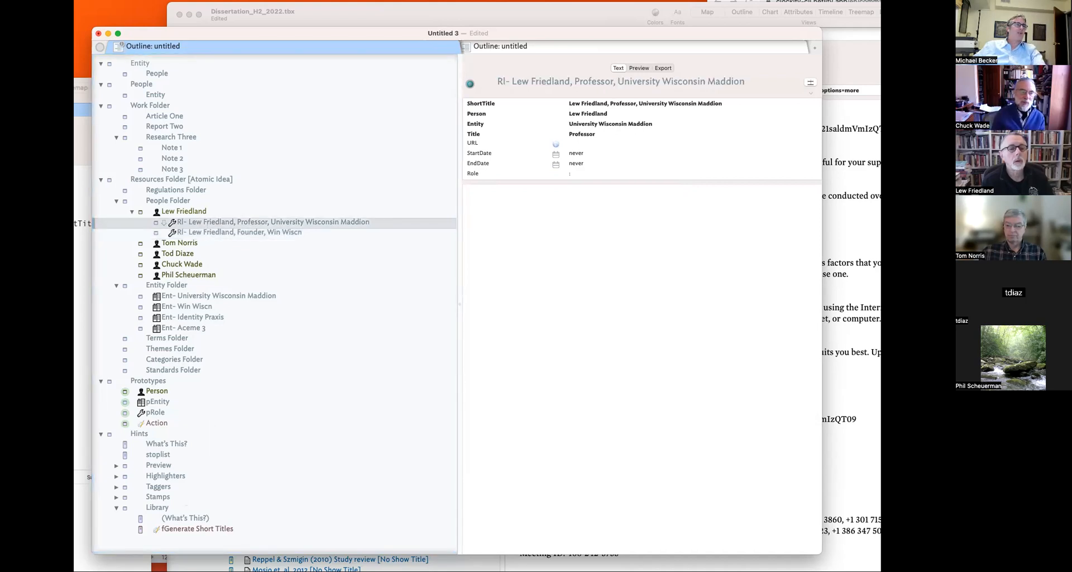
# - Paste fCreateAndLinkNoteWithPrefix from the other document below fGenerate Short Titles in the Library
pyautogui.press('super+grave')
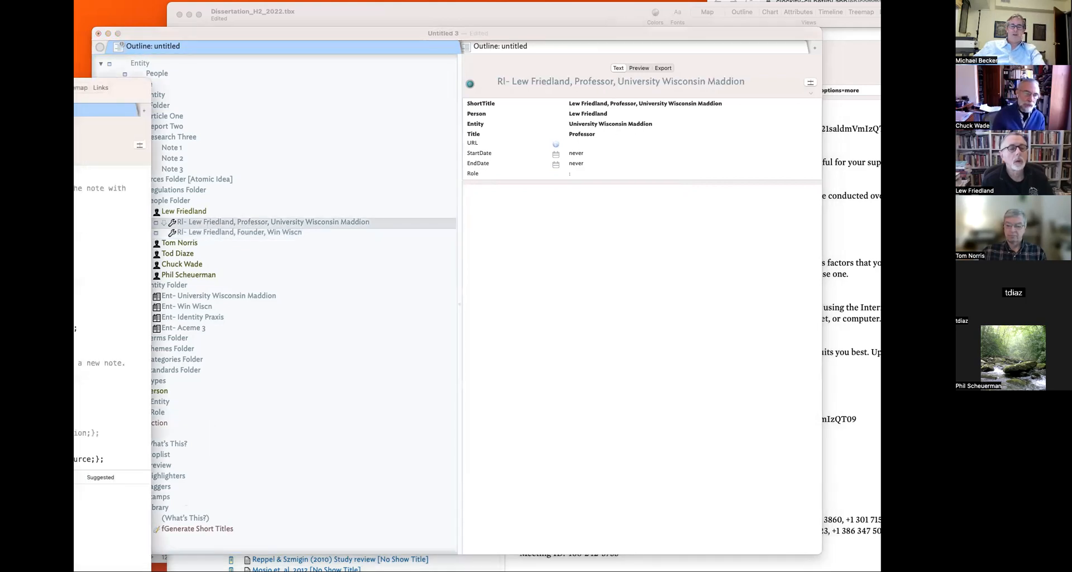
pyautogui.click(635, 438)
pyautogui.click(194, 527)
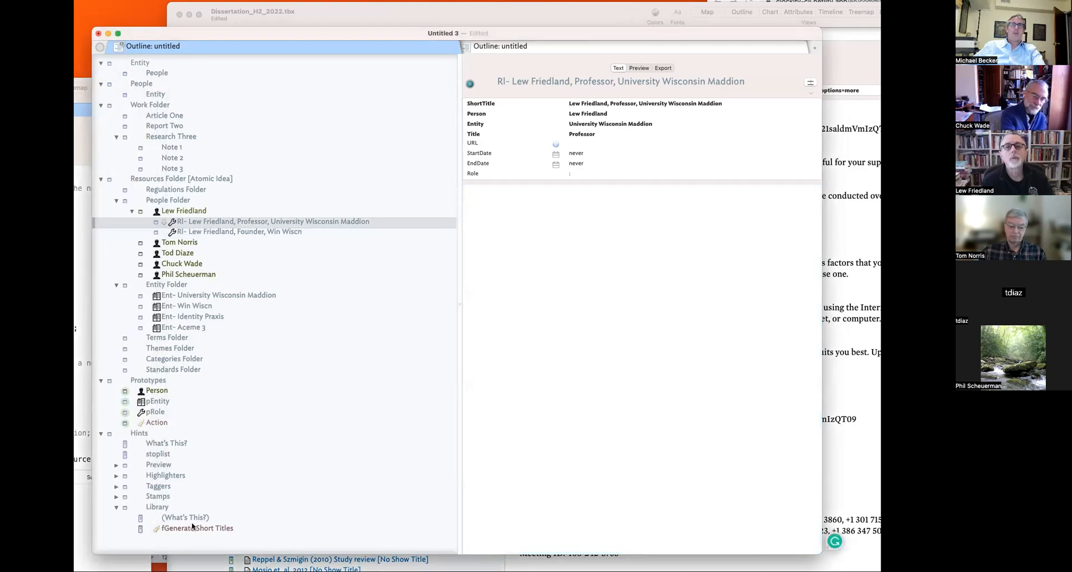
pyautogui.press('super+v')
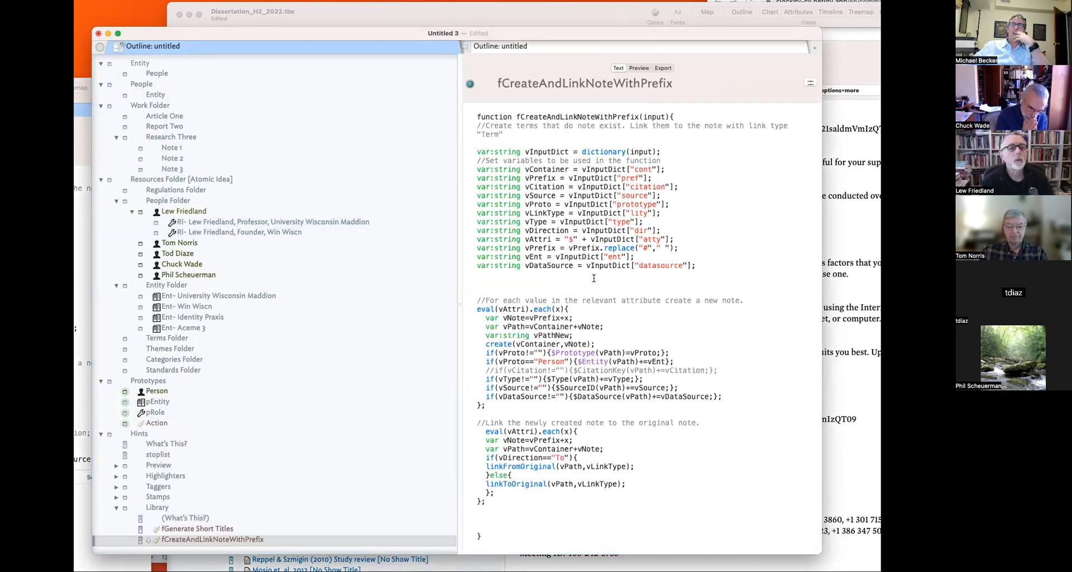
# - Reselect the Professor role note and bring up its action settings
pyautogui.press('super+plus')
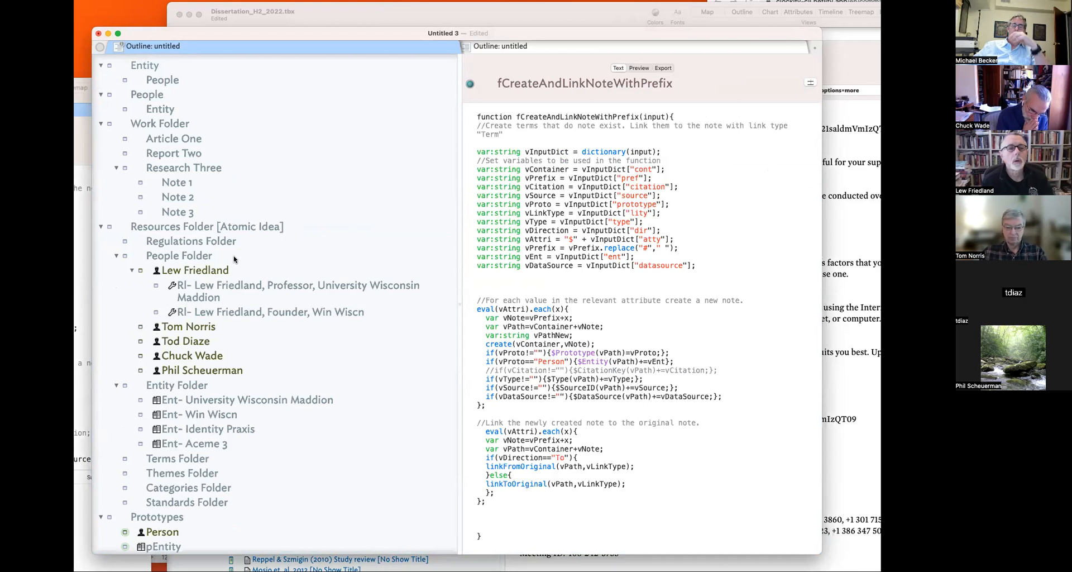
pyautogui.press('super+minus')
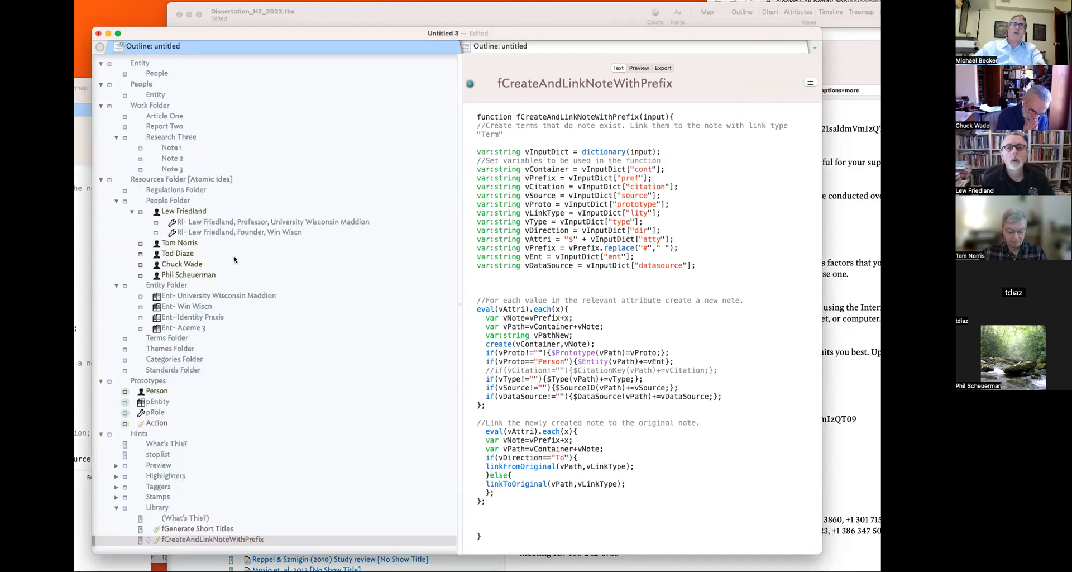
pyautogui.click(208, 235)
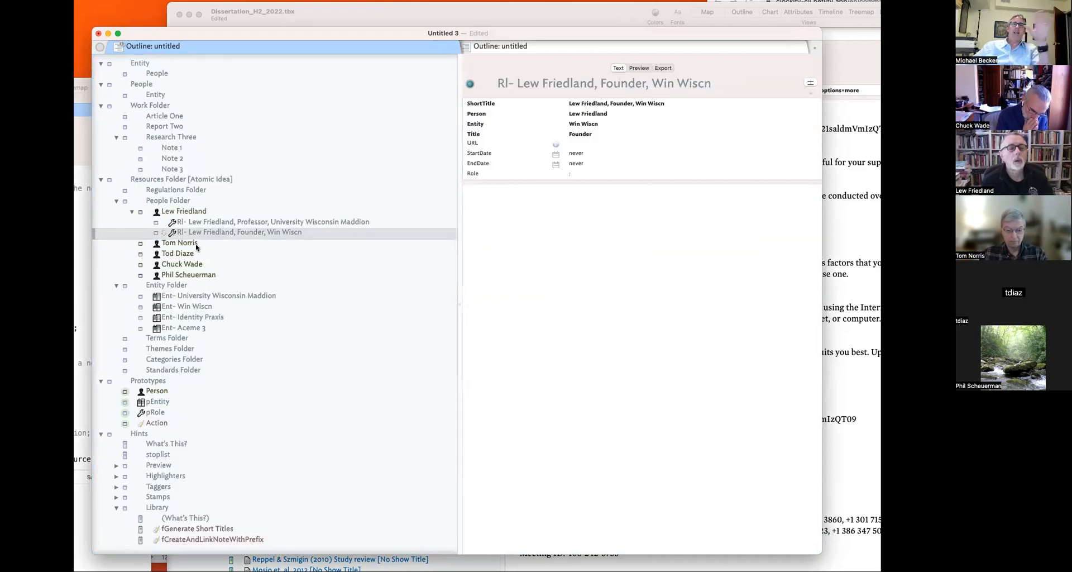
pyautogui.click(199, 226)
pyautogui.press('super+2')
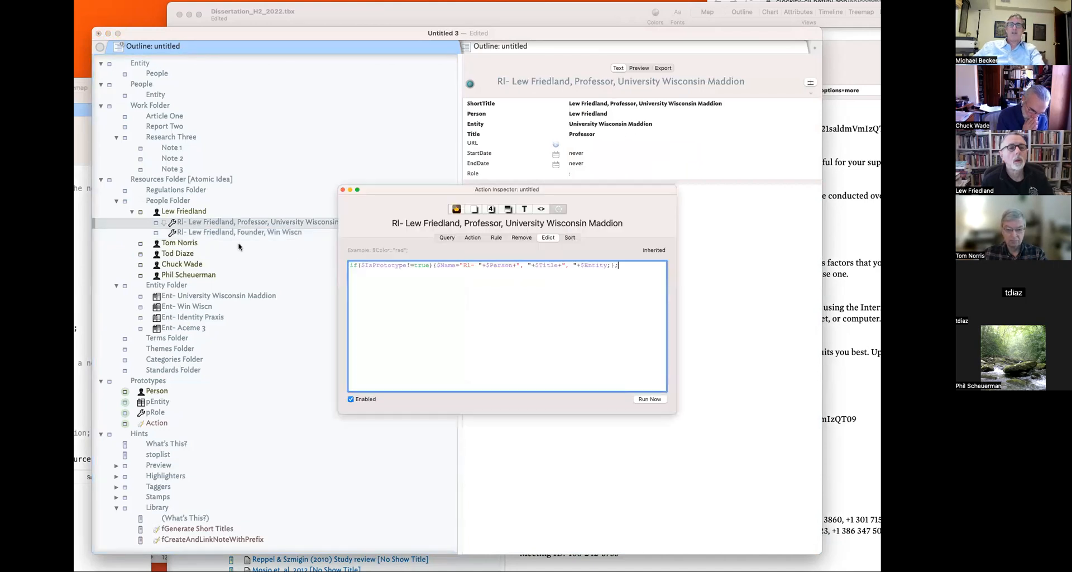
# - Correct the misspelled 'Organizatin' to 'Entity' in the Professor note's rule
pyautogui.click(496, 237)
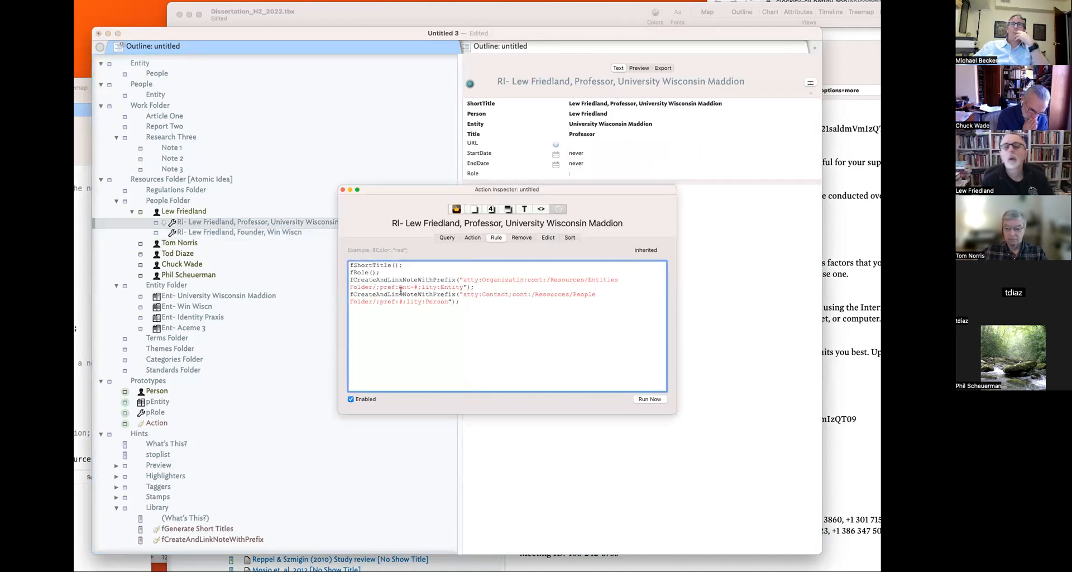
pyautogui.doubleClick(499, 279)
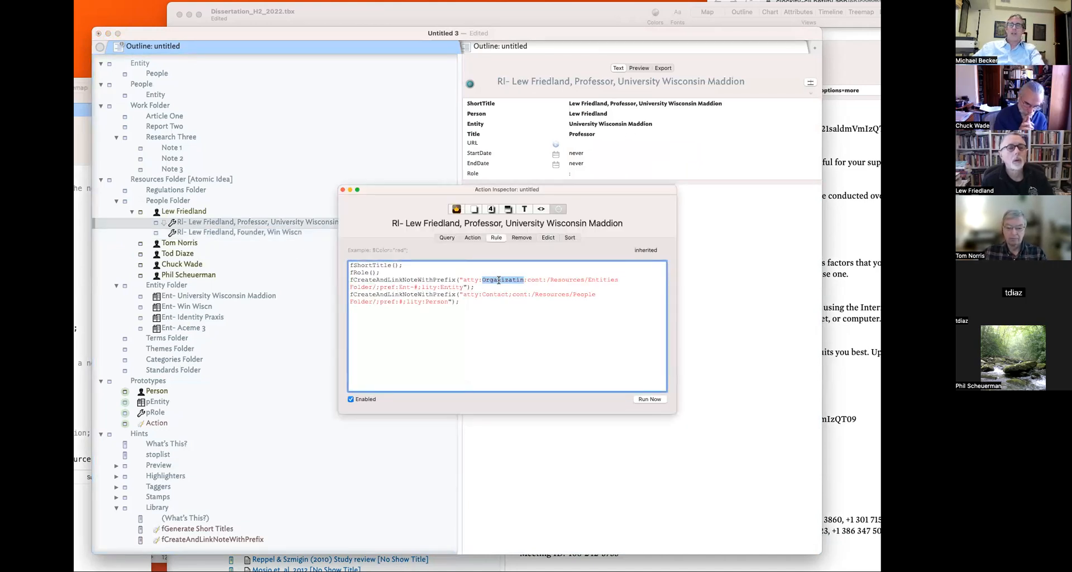
pyautogui.write('Entity')
pyautogui.press('Return')
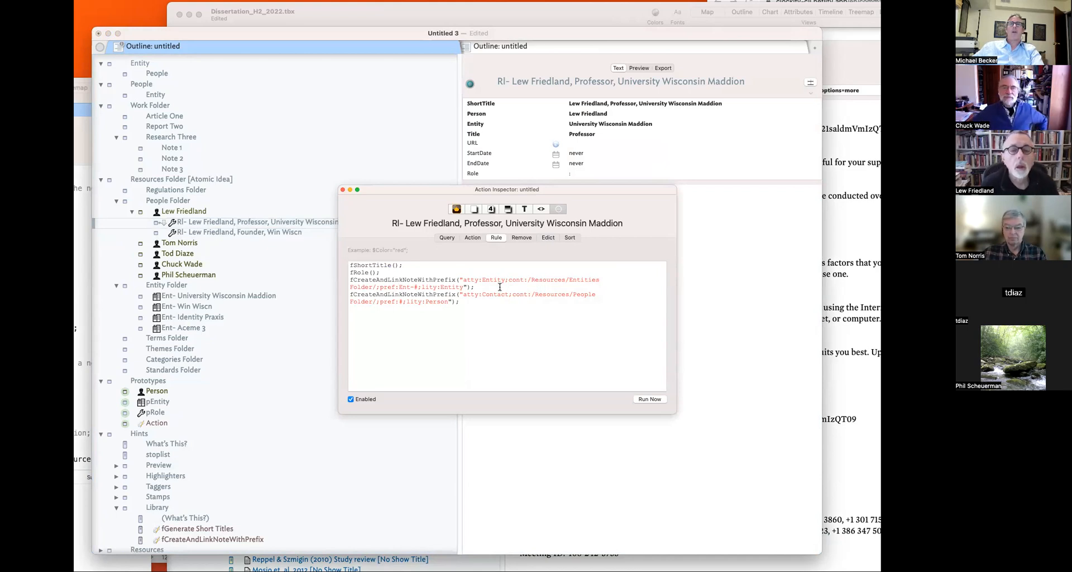
# - Delete both fCreateAndLinkNoteWithPrefix lines and fRole(), leaving only fShortTitle();
pyautogui.moveTo(488, 304); pyautogui.dragTo(345, 279)
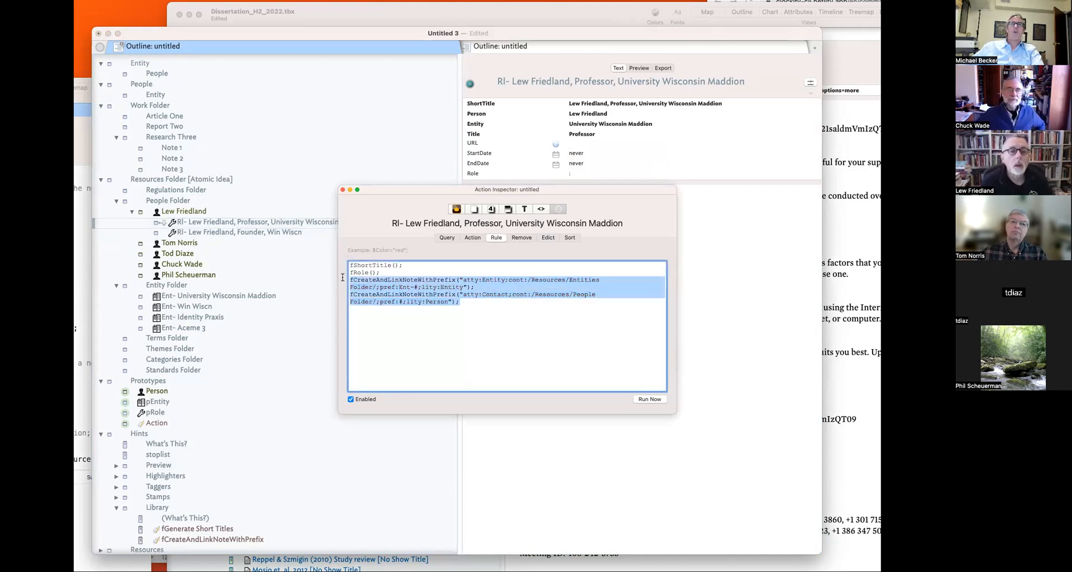
pyautogui.press('BackSpace')
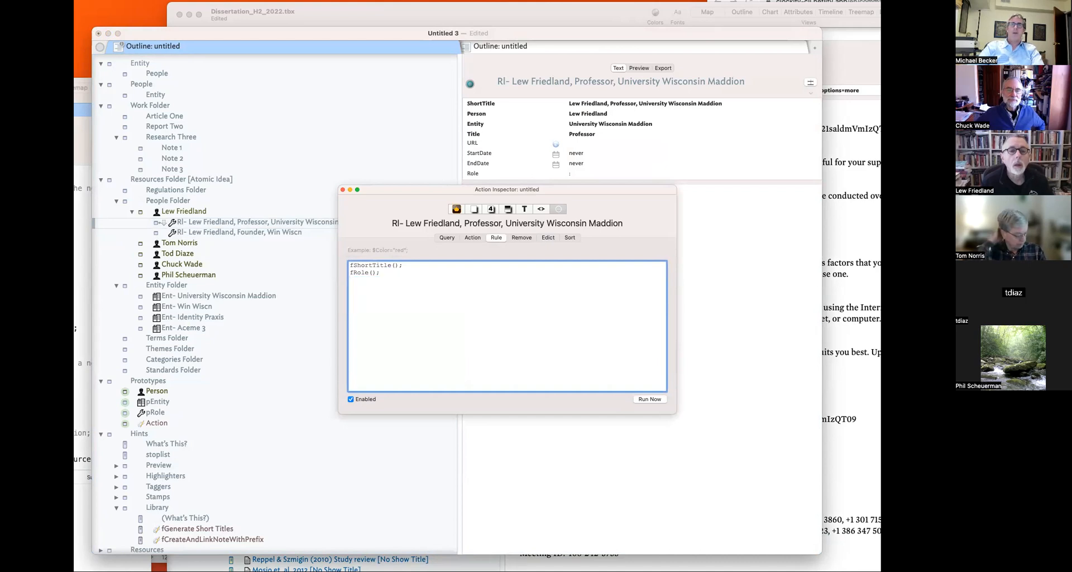
pyautogui.press('BackSpace')
pyautogui.press('BackSpace')
pyautogui.press('BackSpace')
pyautogui.press('BackSpace')
pyautogui.press('BackSpace')
pyautogui.press('BackSpace')
pyautogui.press('BackSpace')
pyautogui.press('BackSpace')
pyautogui.press('BackSpace')
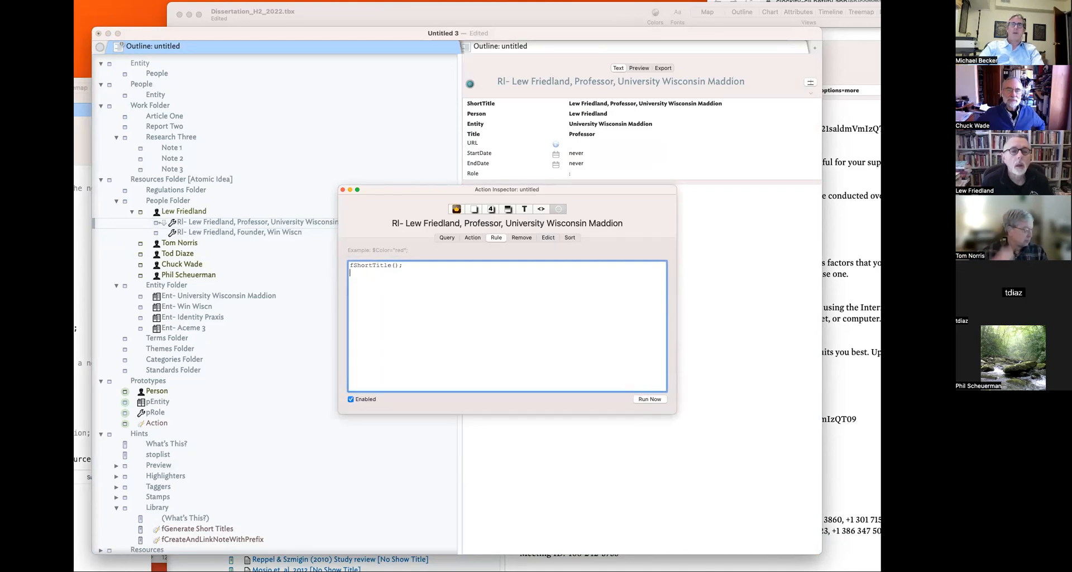
pyautogui.press('Return')
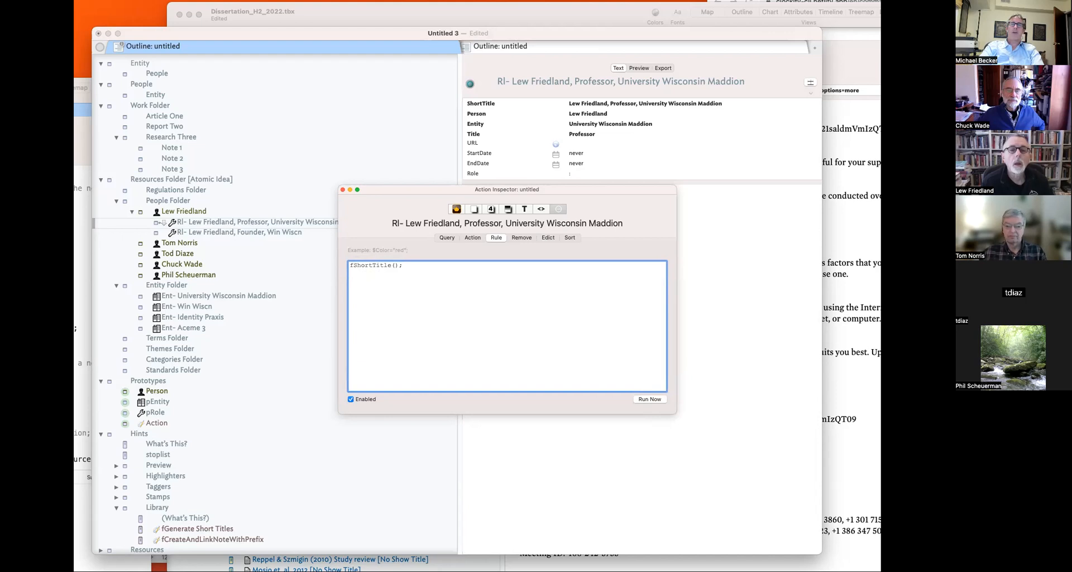
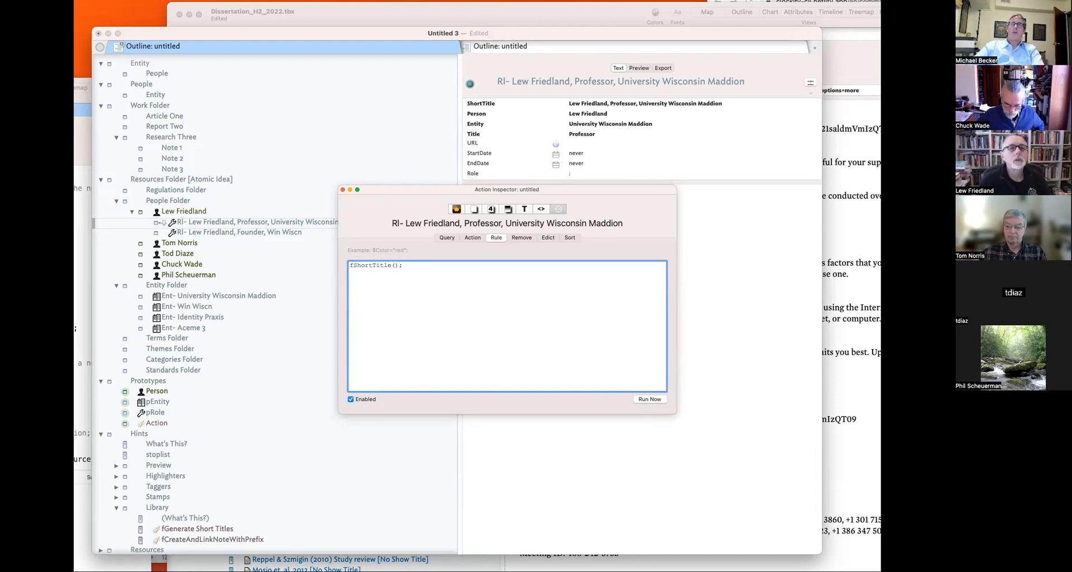
# - Close the rule editor, select the Professor role note and drag a link onto Ent- University Wisconsin Maddion
pyautogui.click(343, 190)
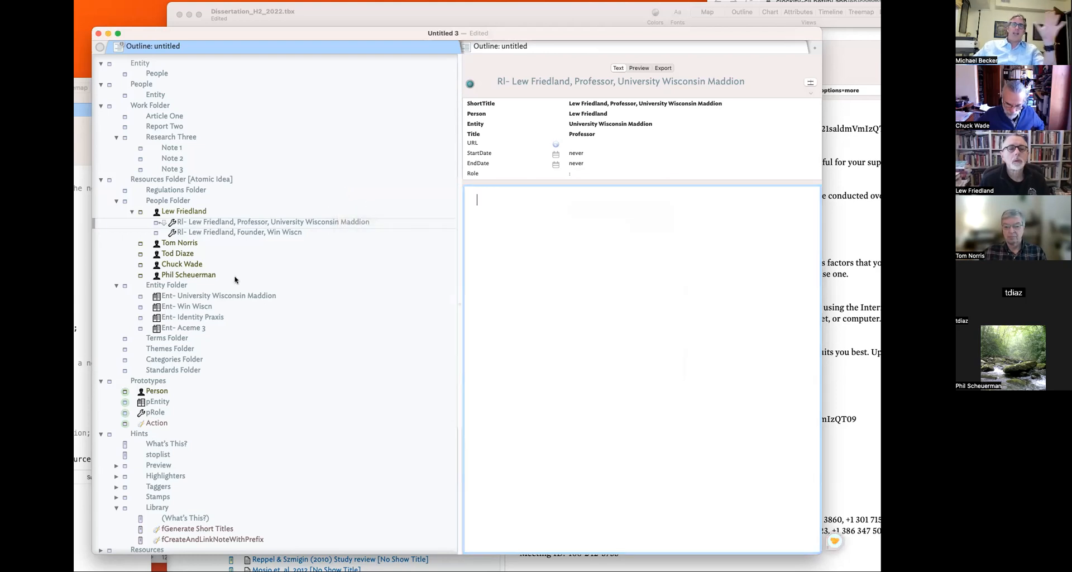
pyautogui.click(236, 242)
pyautogui.click(234, 232)
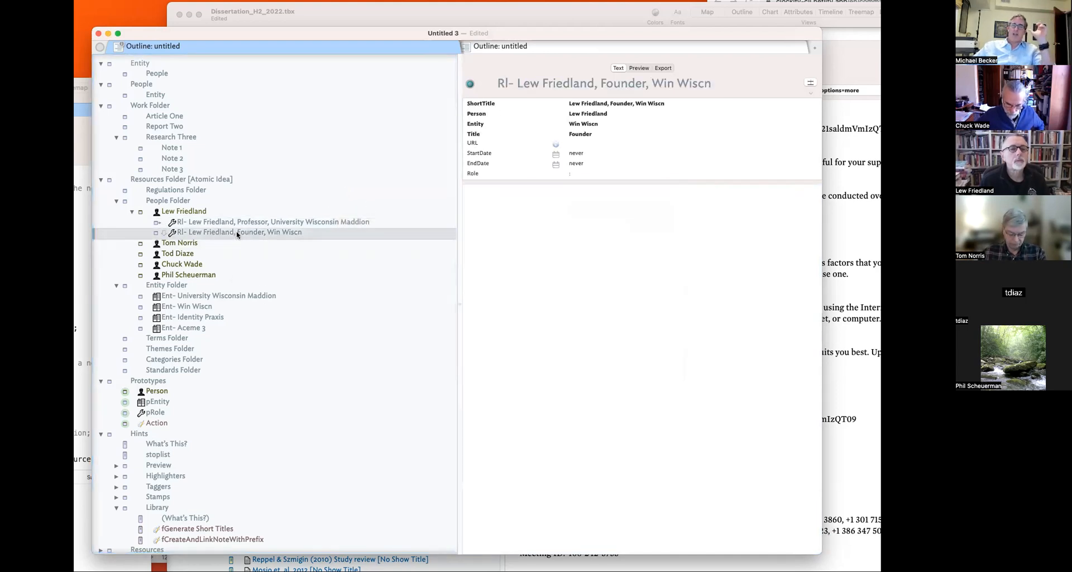
pyautogui.click(234, 222)
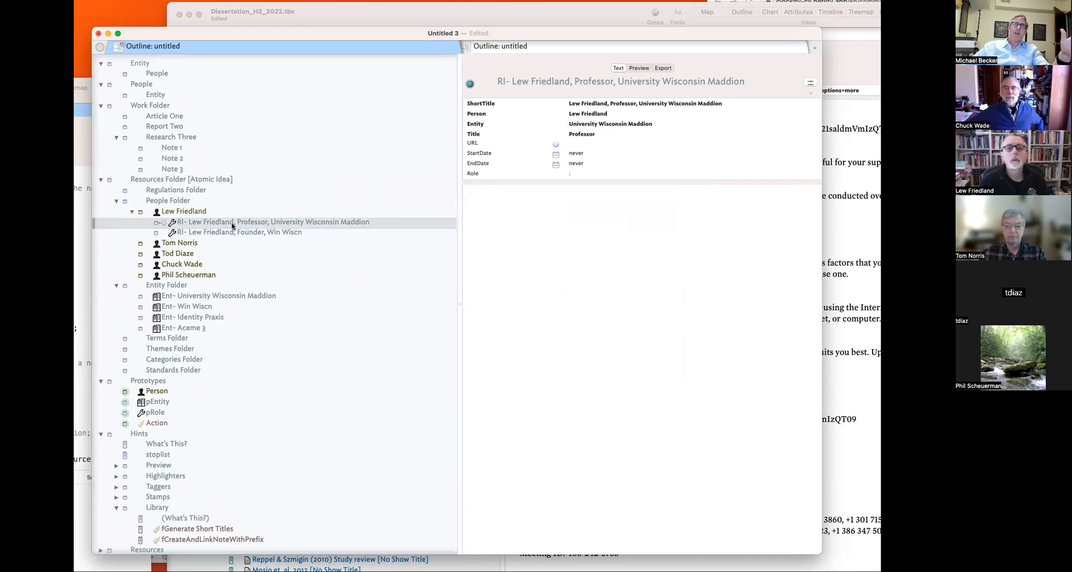
pyautogui.click(611, 124)
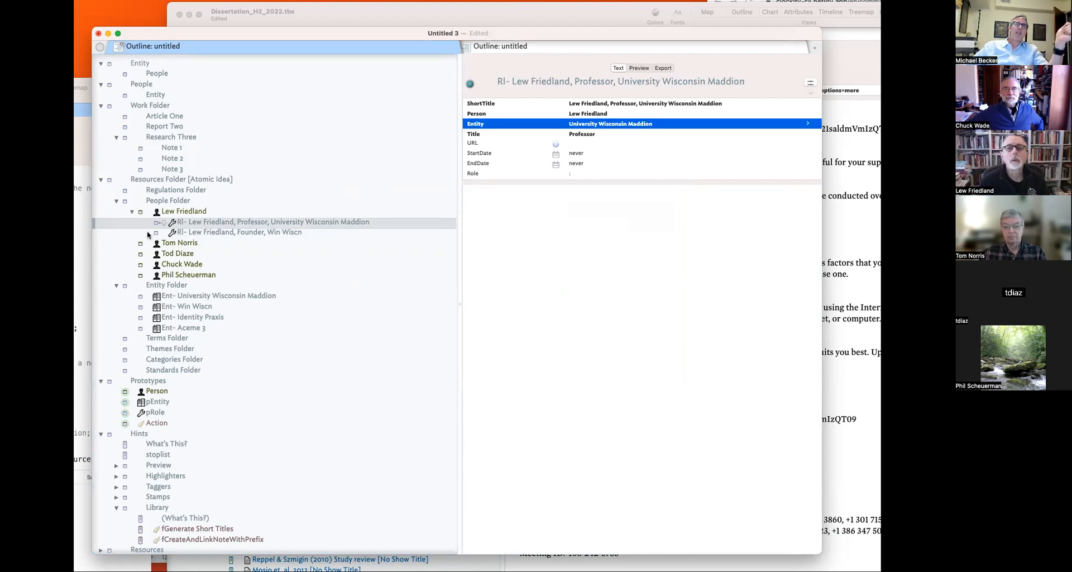
pyautogui.moveTo(162, 224); pyautogui.dragTo(184, 297)
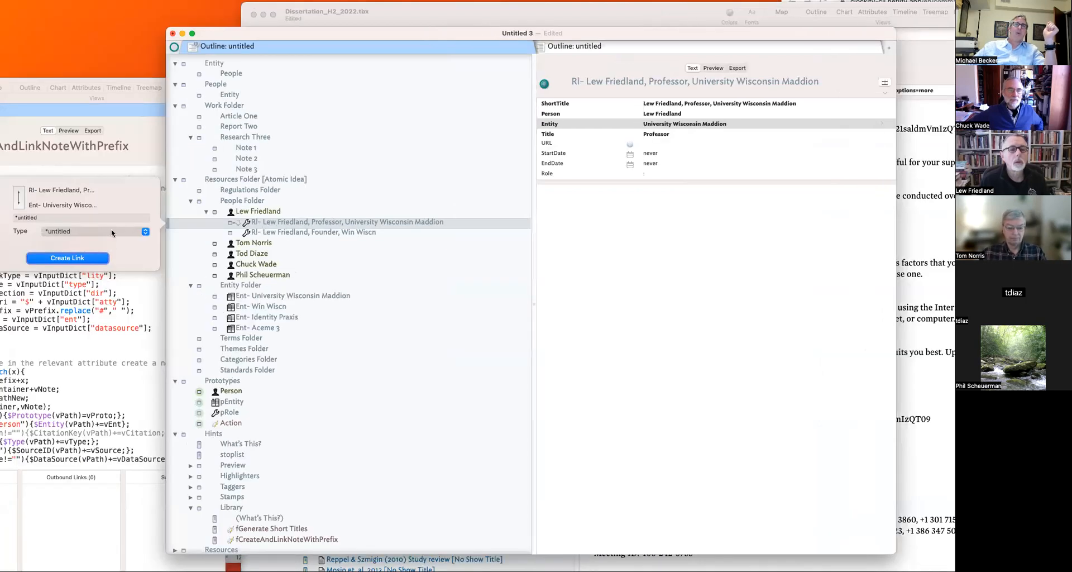
# - Name the new link type Entity and review the University Wisconsin Maddion note's links
pyautogui.click(85, 217)
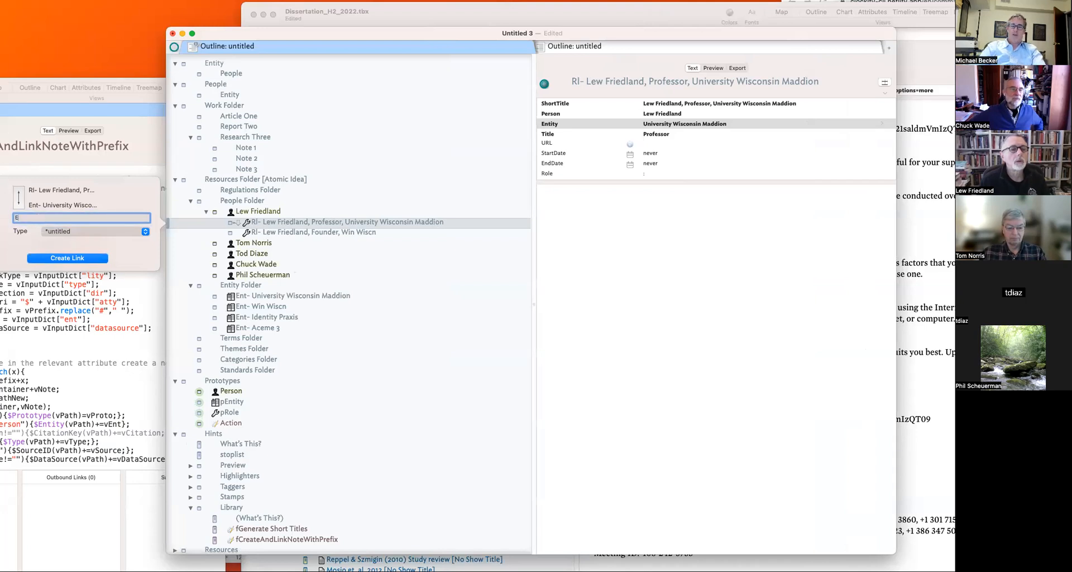
pyautogui.press('Return')
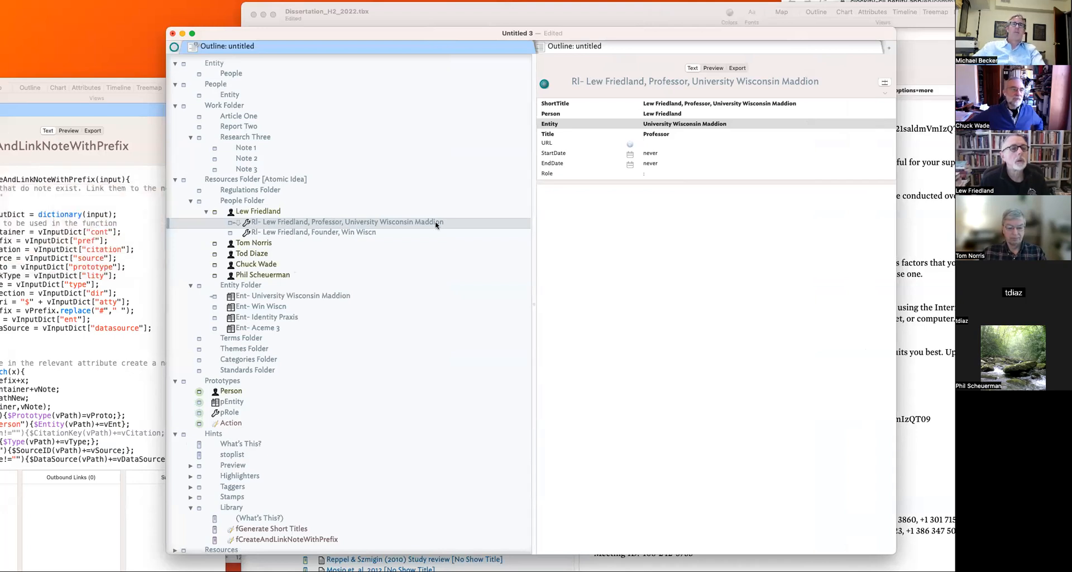
pyautogui.click(325, 297)
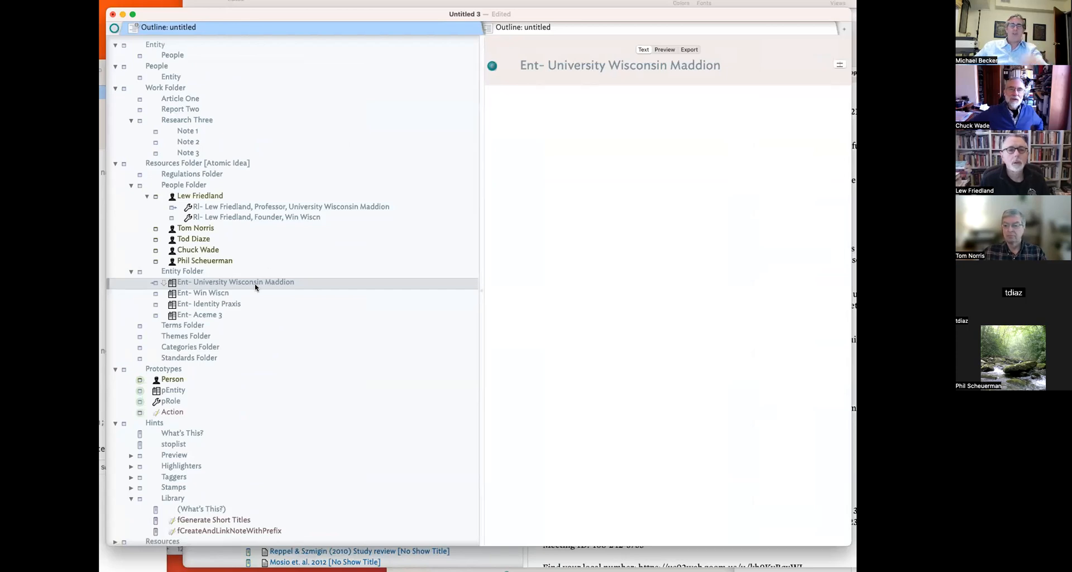
pyautogui.press('super+7')
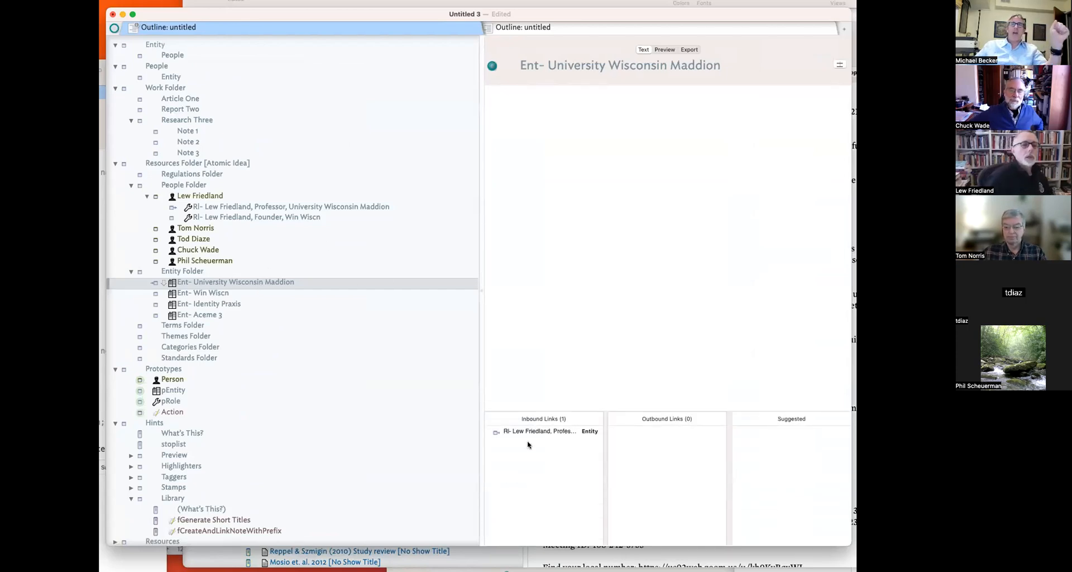
pyautogui.click(540, 434)
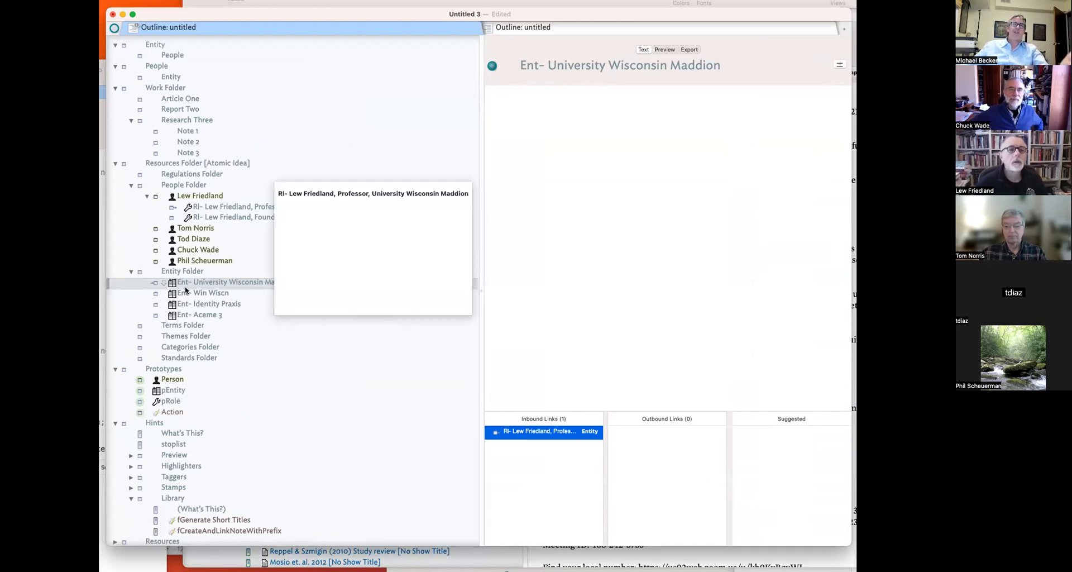
# - Delete the duplicate outbound Entity link from the Professor role note
pyautogui.click(231, 209)
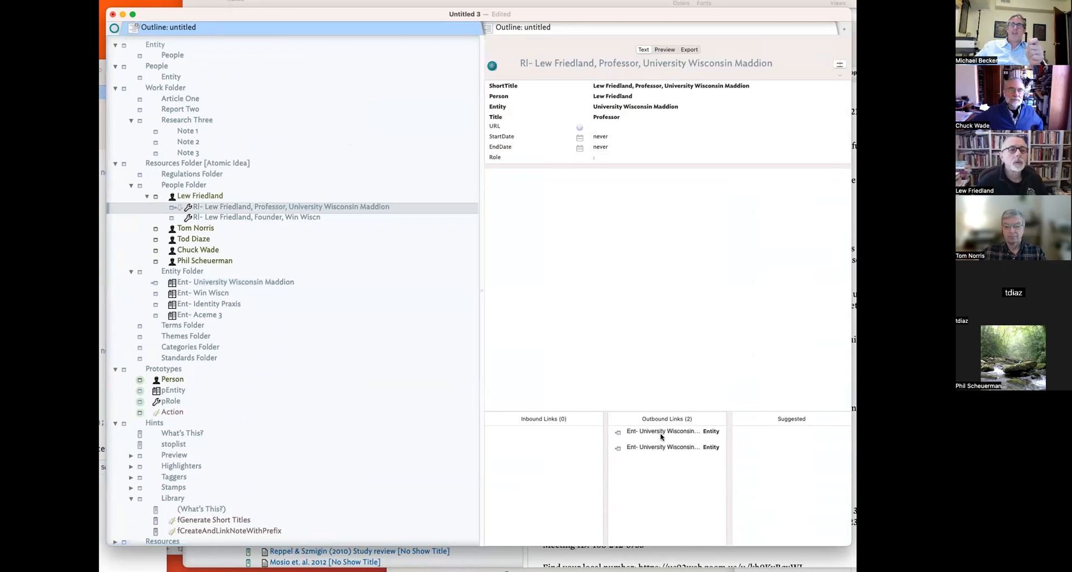
pyautogui.click(667, 447)
pyautogui.press('Delete')
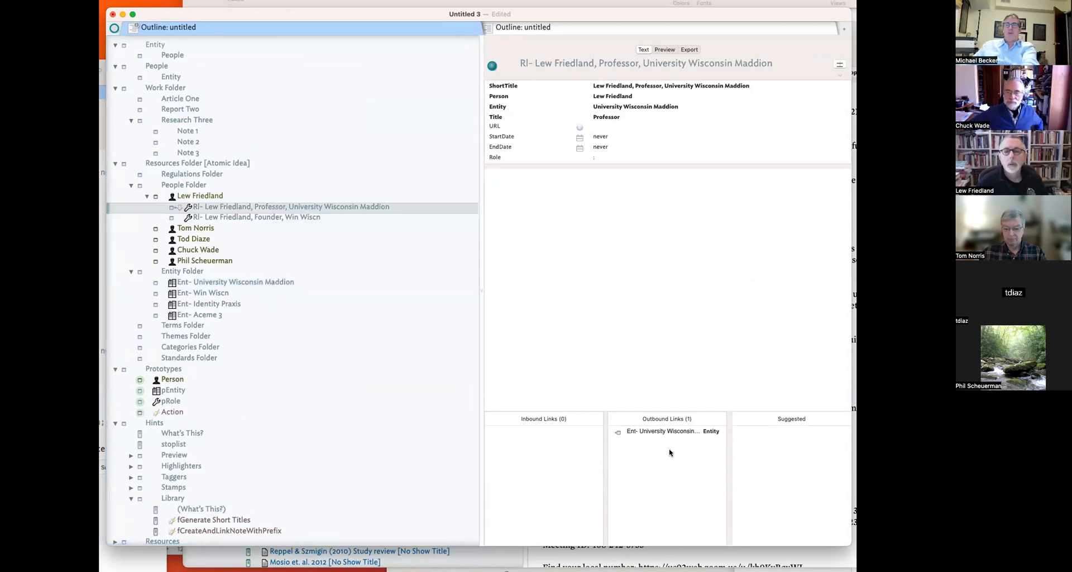
pyautogui.click(683, 437)
pyautogui.click(662, 366)
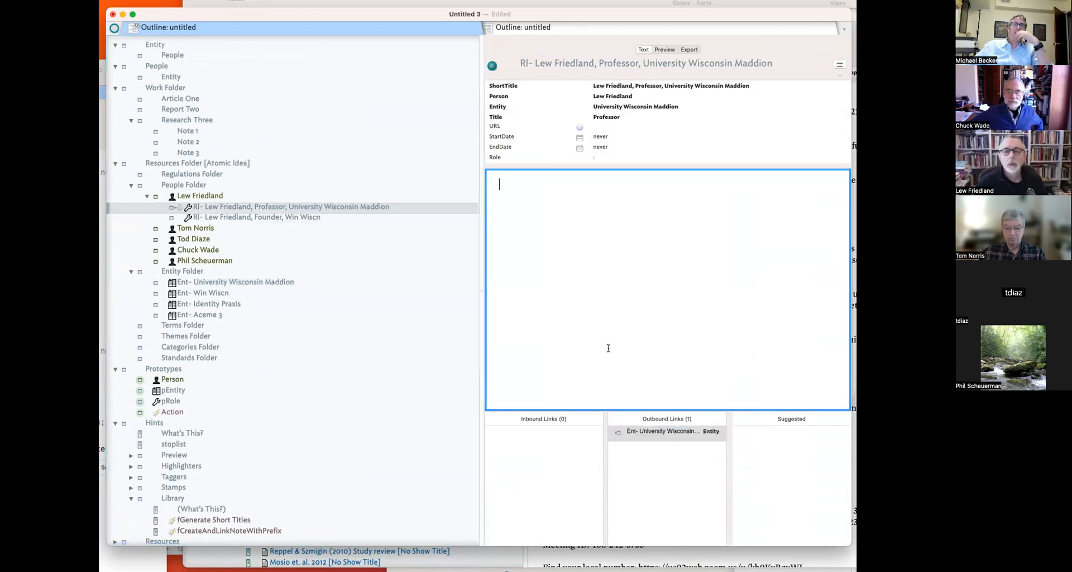
pyautogui.click(259, 286)
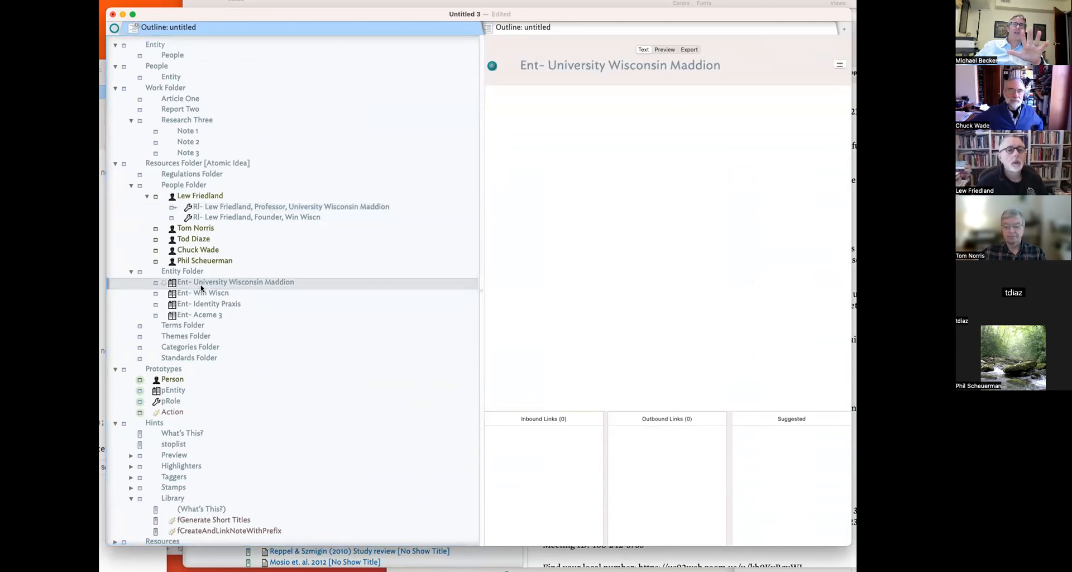
pyautogui.click(199, 199)
pyautogui.click(170, 208)
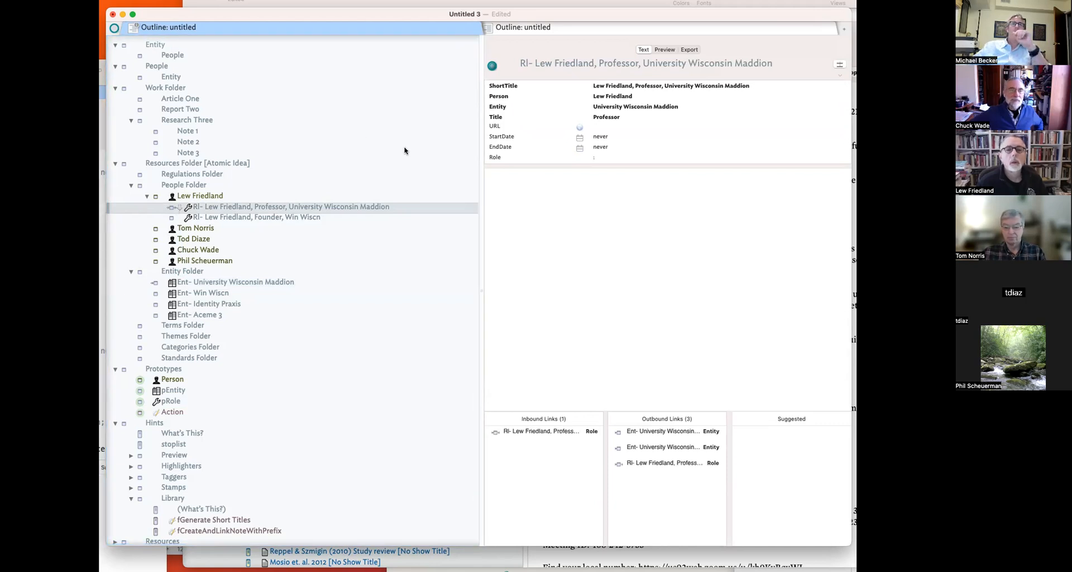
# - Draw further links from the Professor note, then delete two extra Entity links and the self-referencing Role link
pyautogui.moveTo(180, 207); pyautogui.dragTo(179, 286)
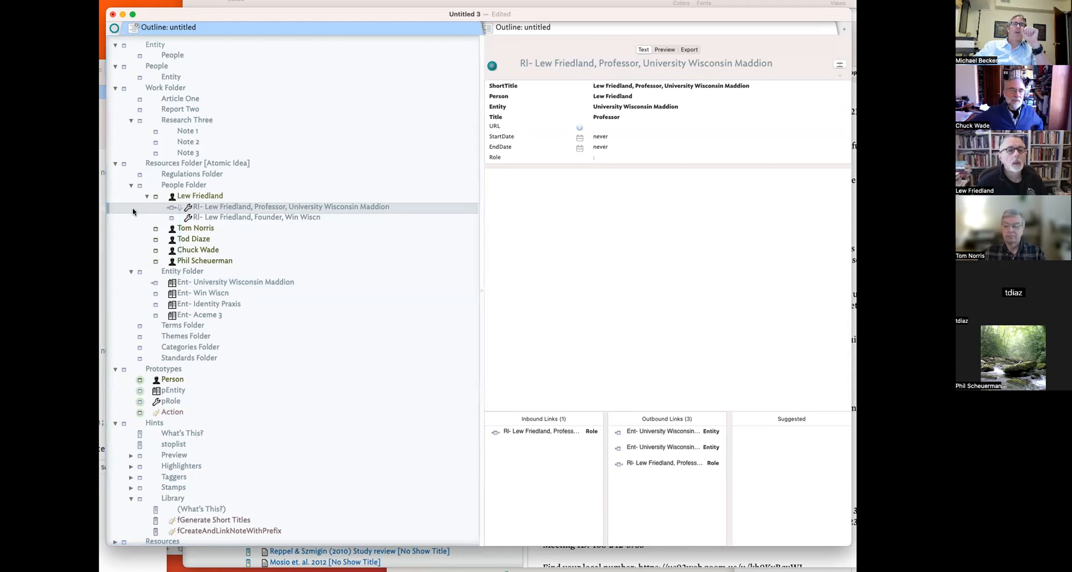
pyautogui.moveTo(179, 207); pyautogui.dragTo(197, 293)
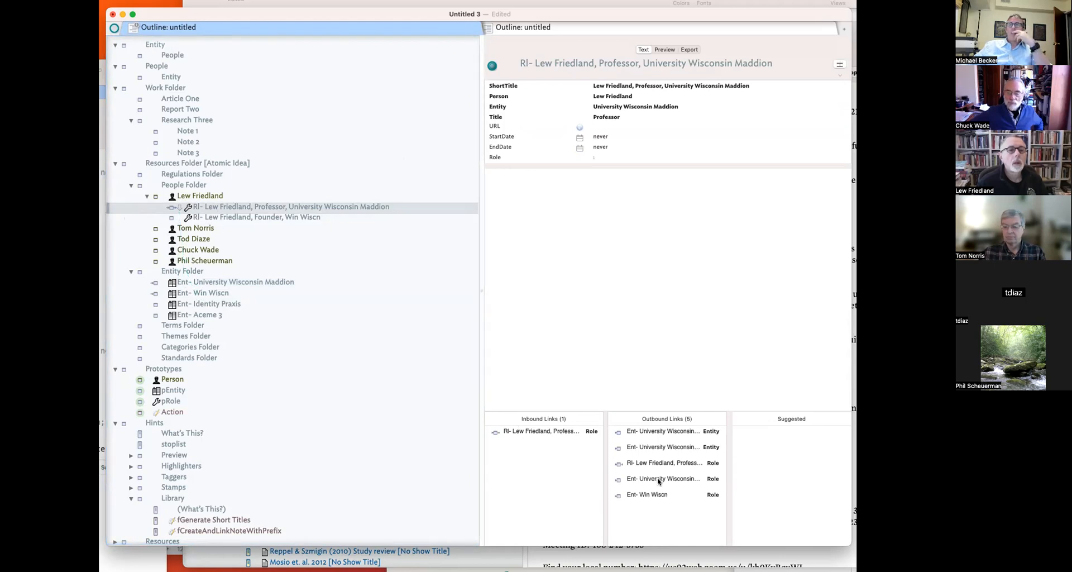
pyautogui.click(692, 451)
pyautogui.press('Delete')
pyautogui.click(684, 435)
pyautogui.press('Delete')
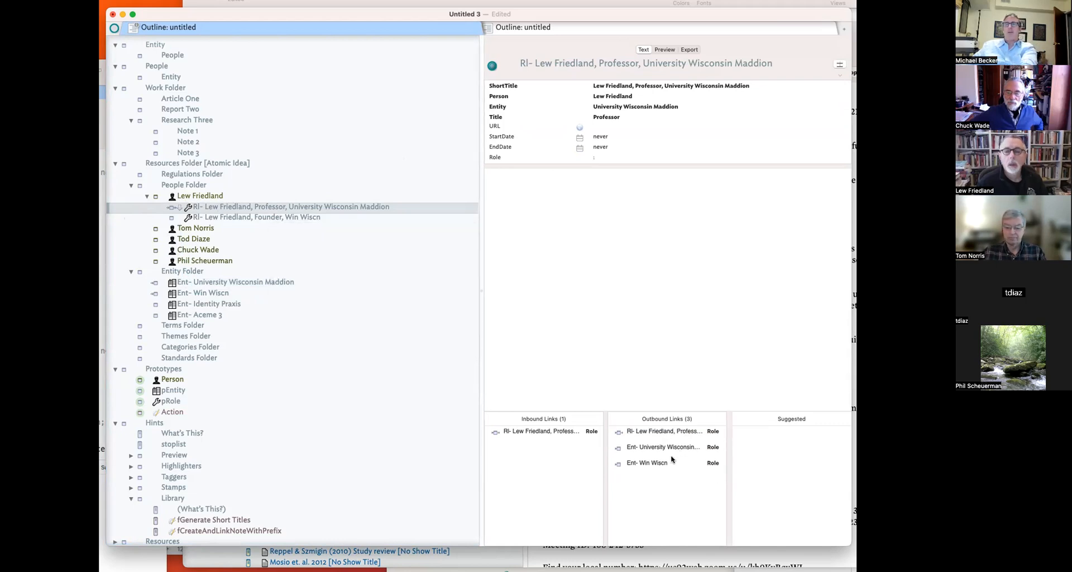
pyautogui.click(539, 433)
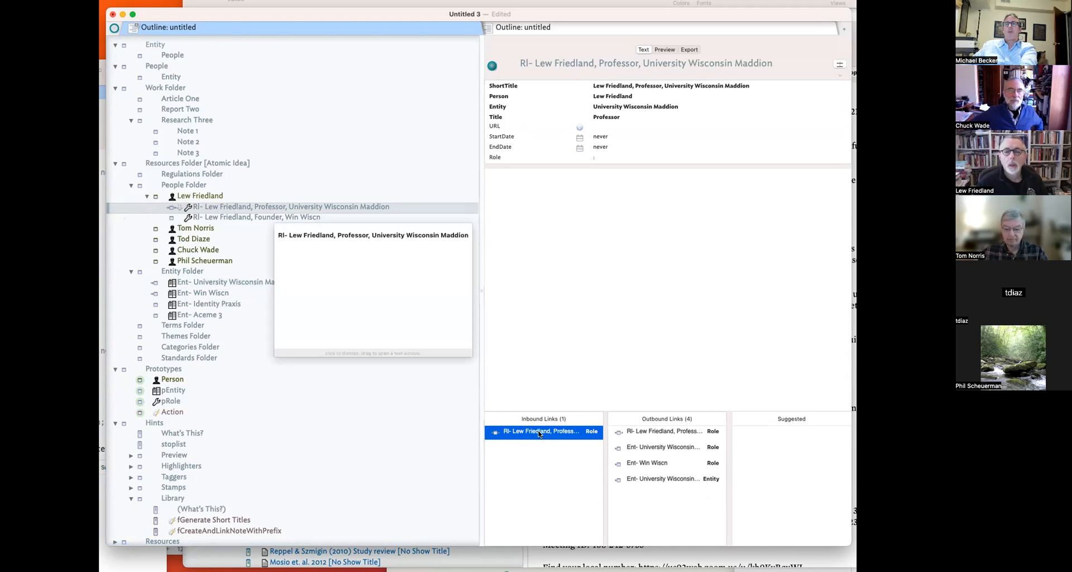
pyautogui.press('Delete')
pyautogui.click(703, 373)
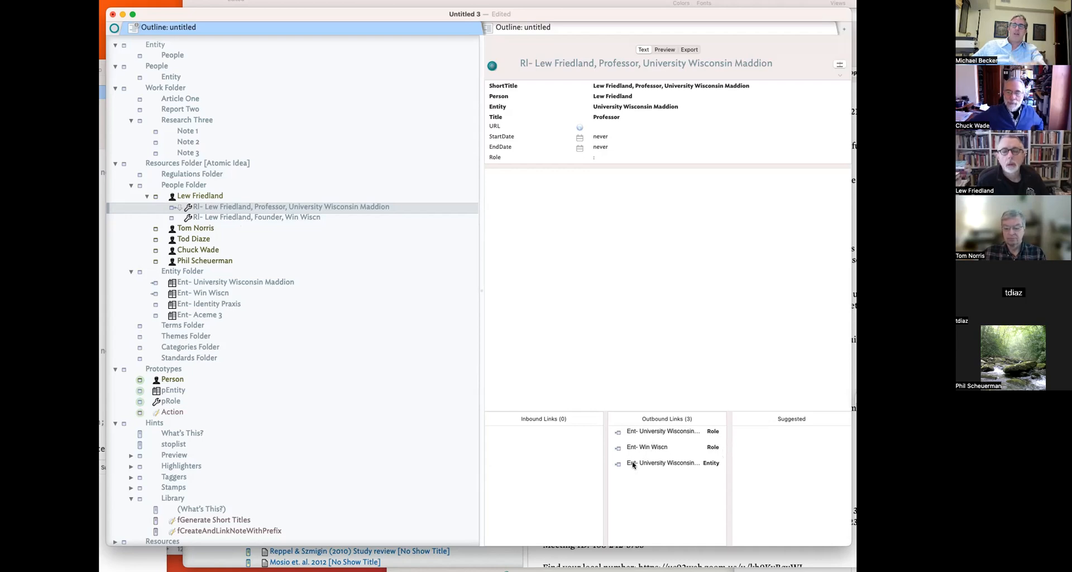
# - Change the rule's link type from Entity to Role
pyautogui.click(691, 464)
pyautogui.press('super+1')
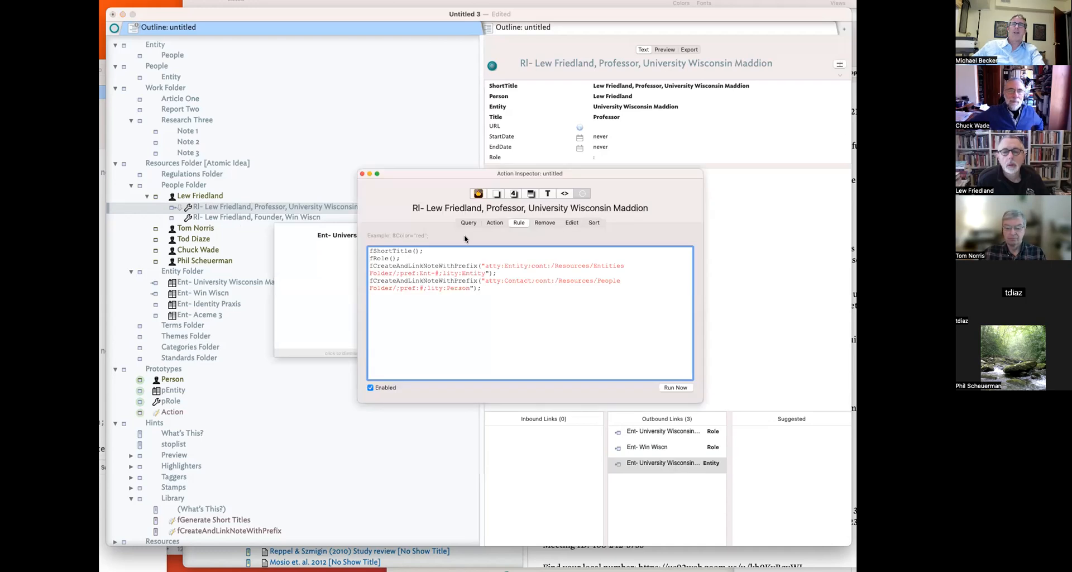
pyautogui.doubleClick(480, 272)
pyautogui.write('Role')
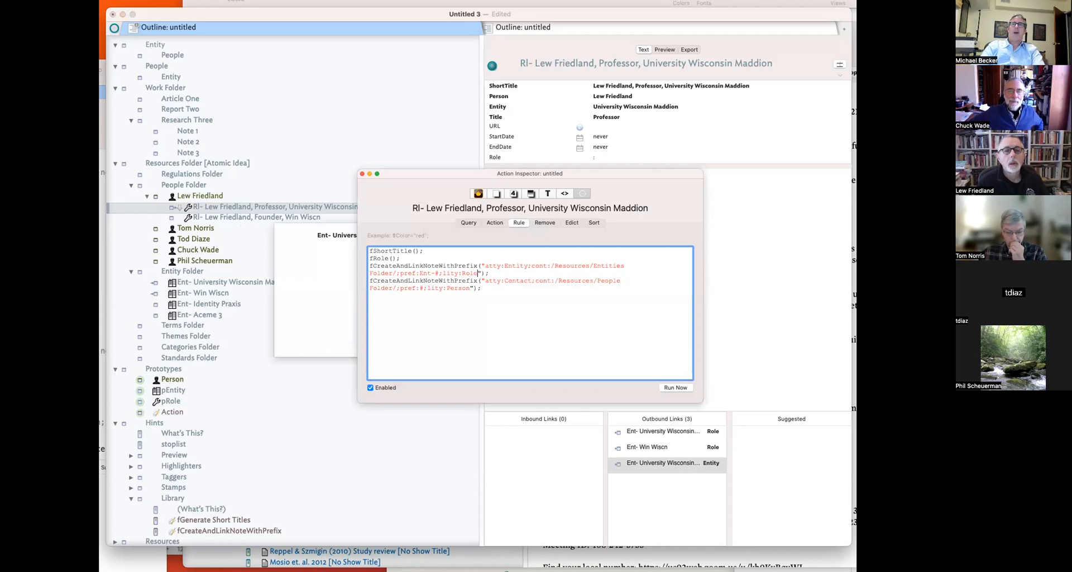
pyautogui.press('Return')
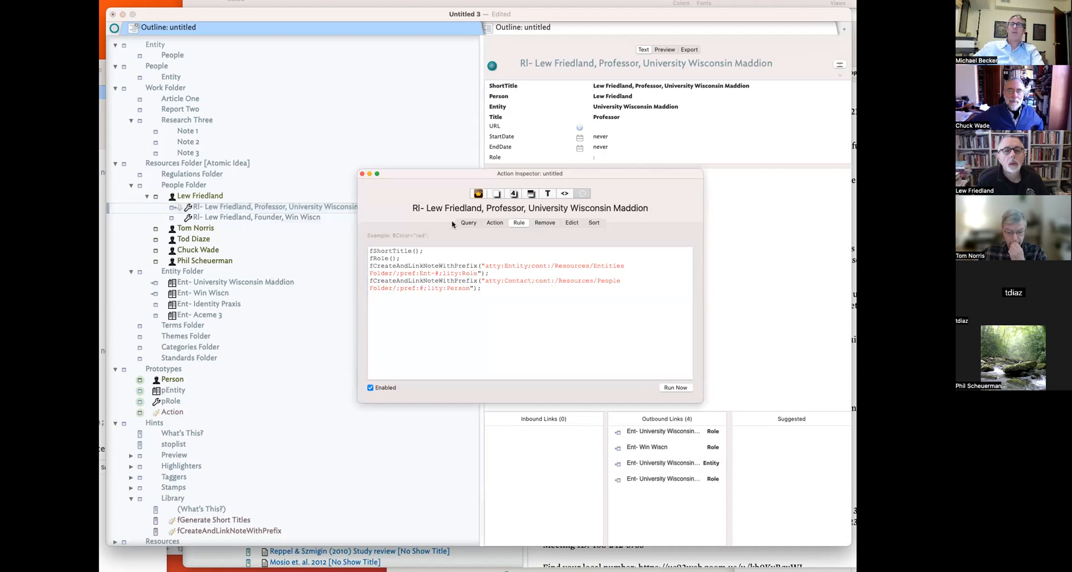
pyautogui.click(363, 174)
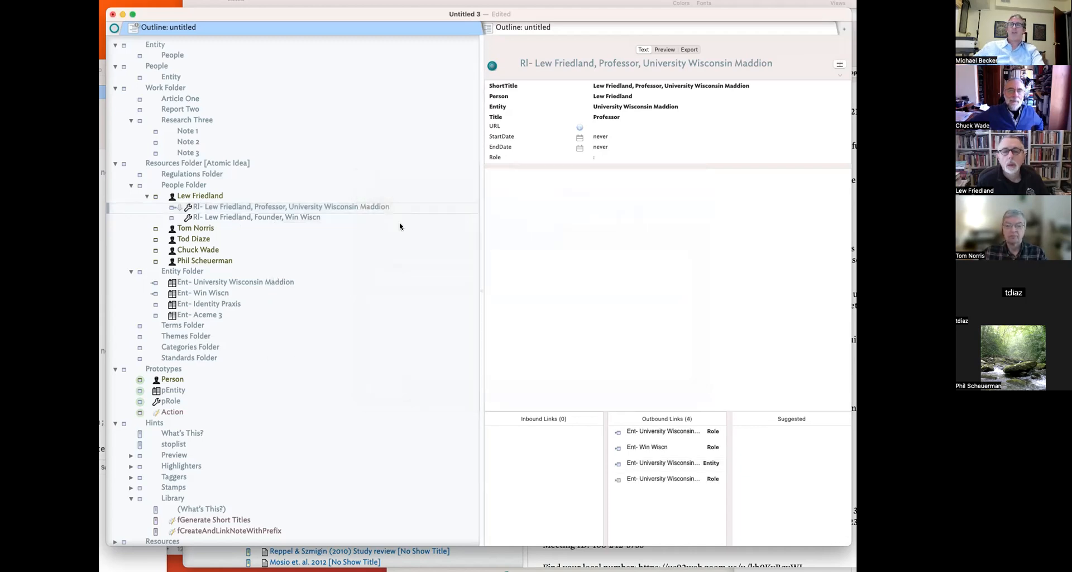
# - Delete the leftover Entity-type outbound link from the Professor note
pyautogui.click(671, 463)
pyautogui.press('Delete')
pyautogui.click(692, 458)
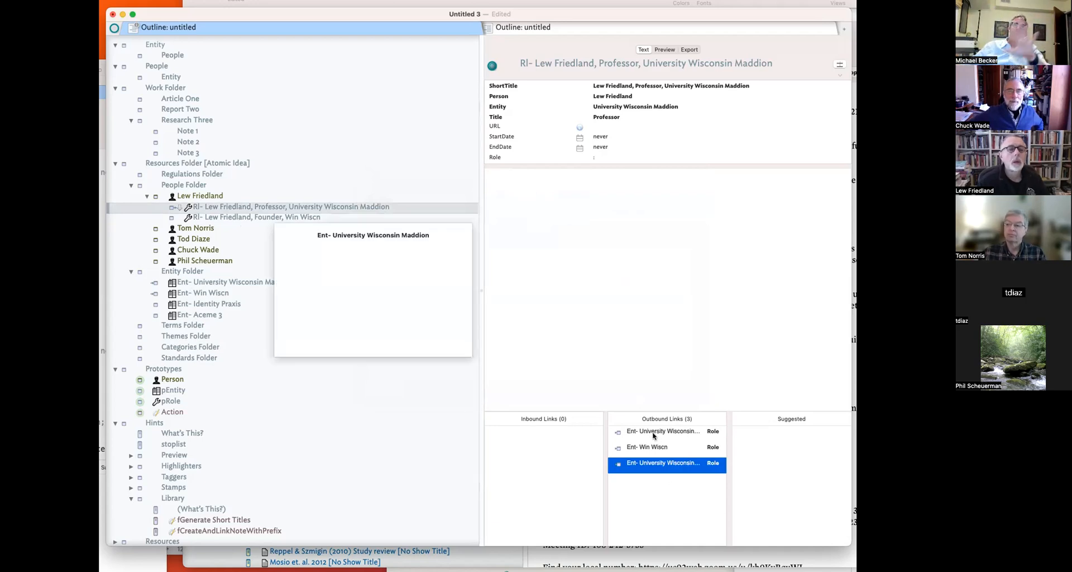
# - Compare the person, Professor and Founder role notes' attributes
pyautogui.click(549, 229)
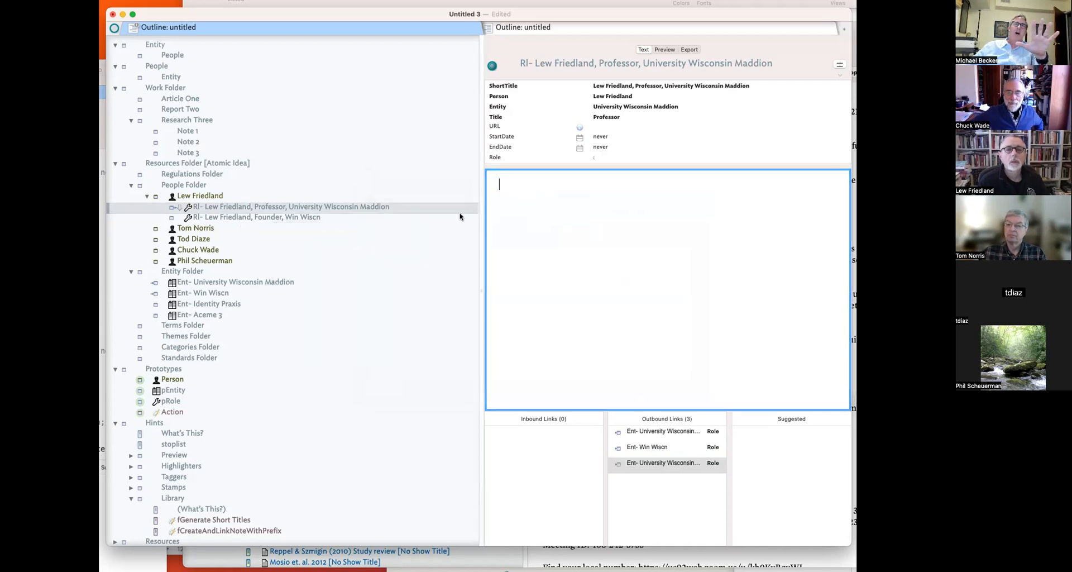
pyautogui.click(267, 205)
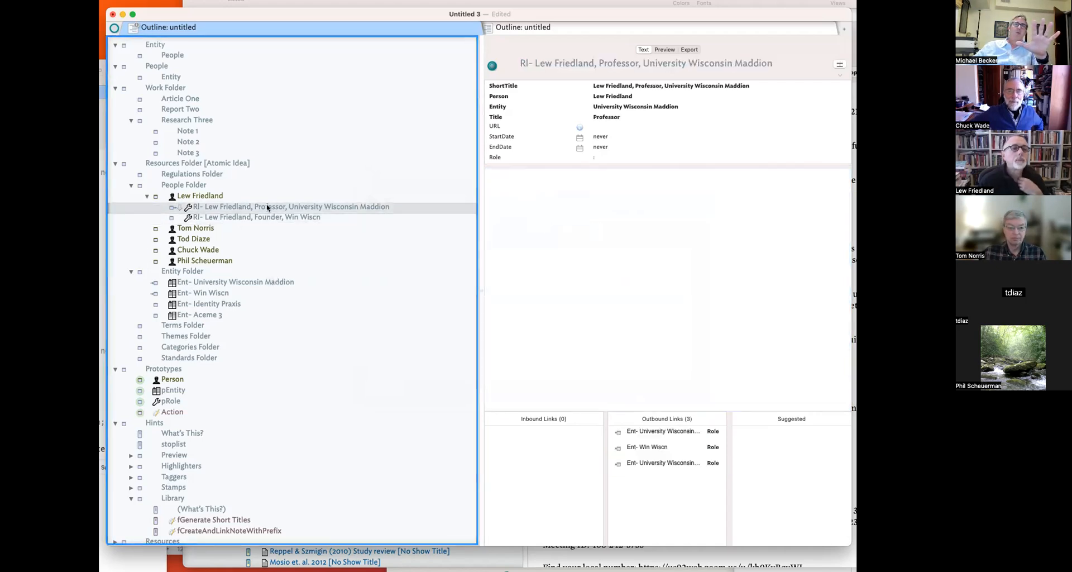
pyautogui.click(212, 283)
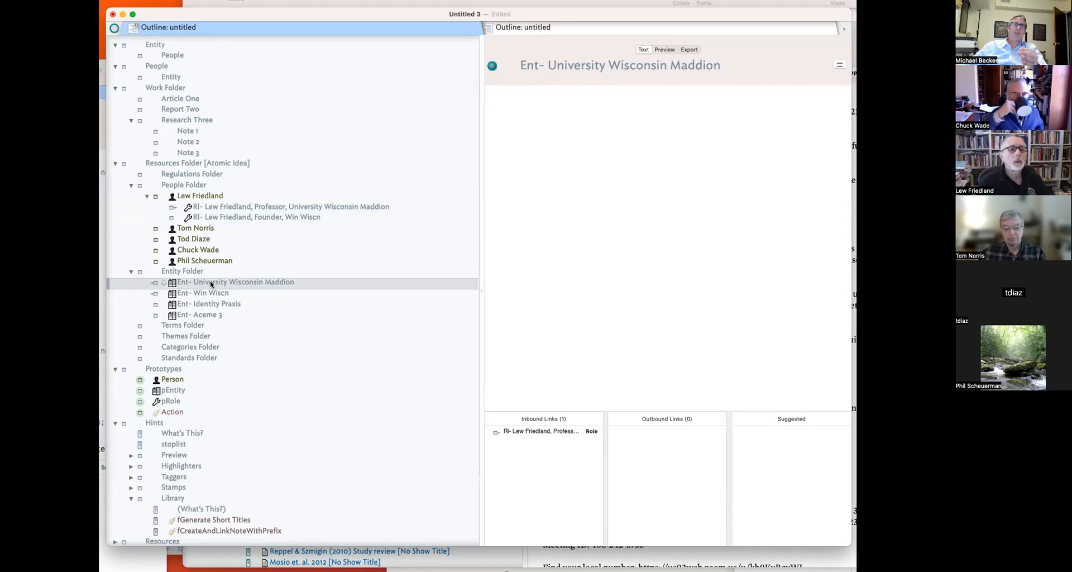
pyautogui.click(212, 206)
pyautogui.click(206, 197)
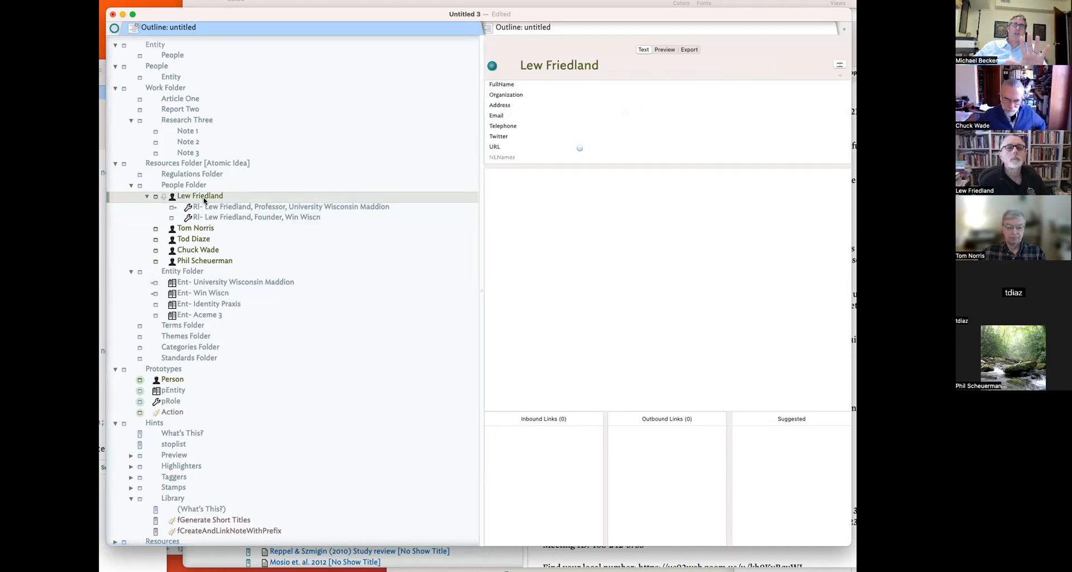
pyautogui.click(212, 210)
pyautogui.click(212, 217)
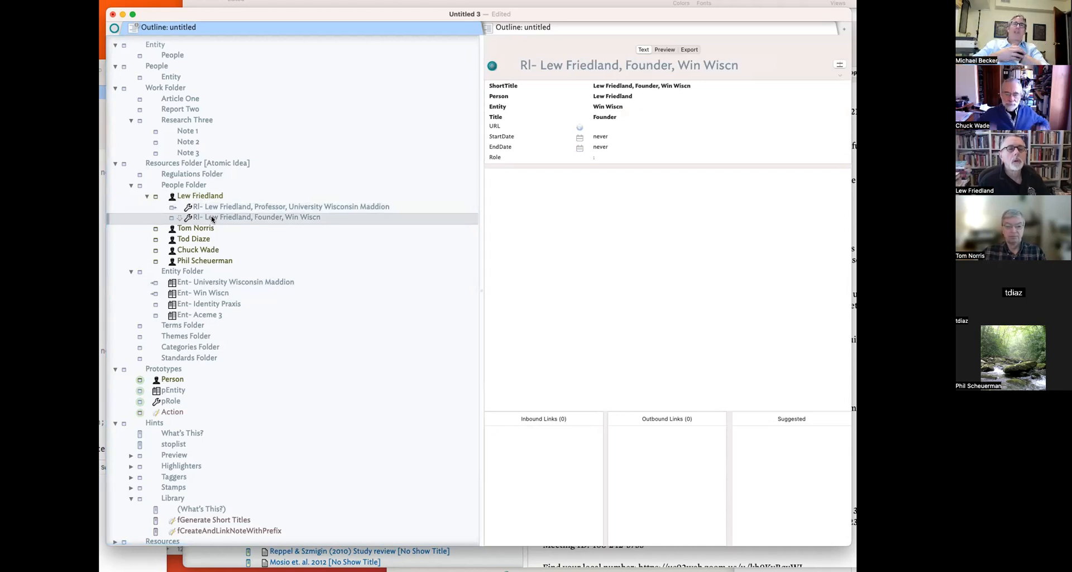
pyautogui.click(180, 186)
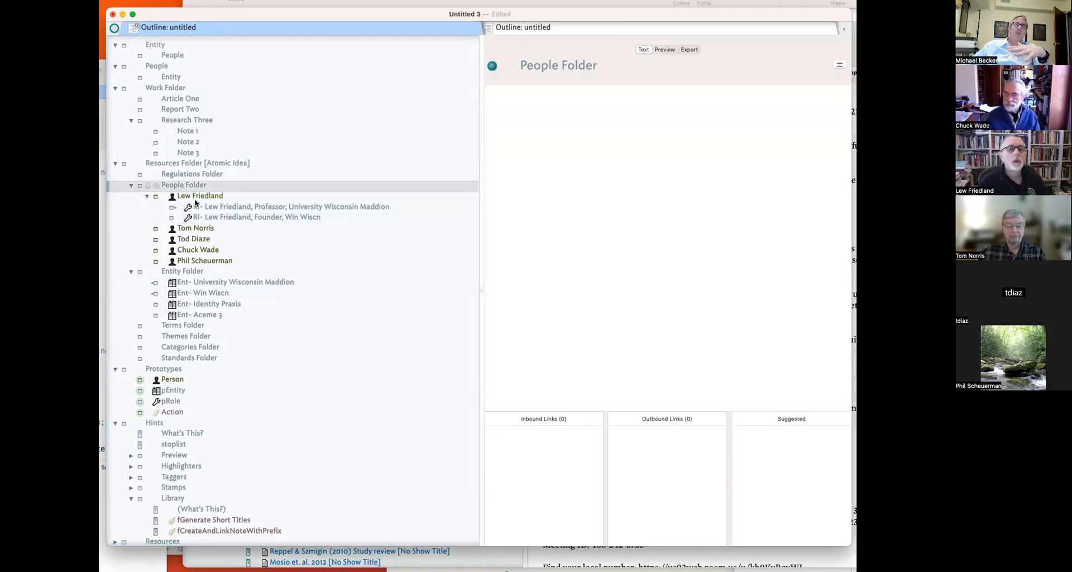
pyautogui.click(195, 205)
pyautogui.press('Down')
pyautogui.press('Up')
pyautogui.press('Down')
pyautogui.press('Up')
pyautogui.press('Down')
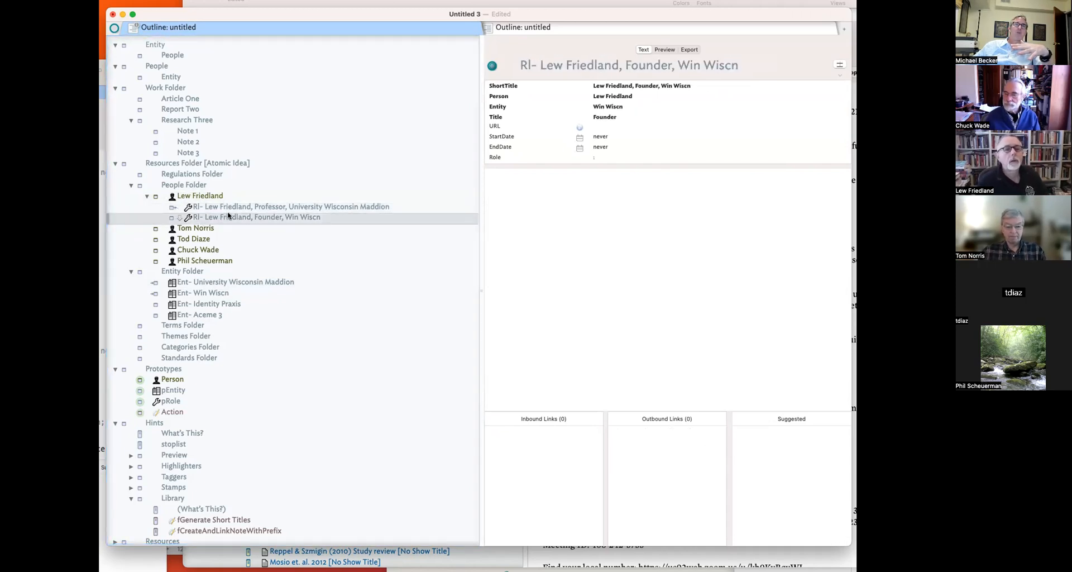
# - Inspect the inbound links on the University Wisconsin Maddion and Win Wiscn entity notes
pyautogui.click(238, 284)
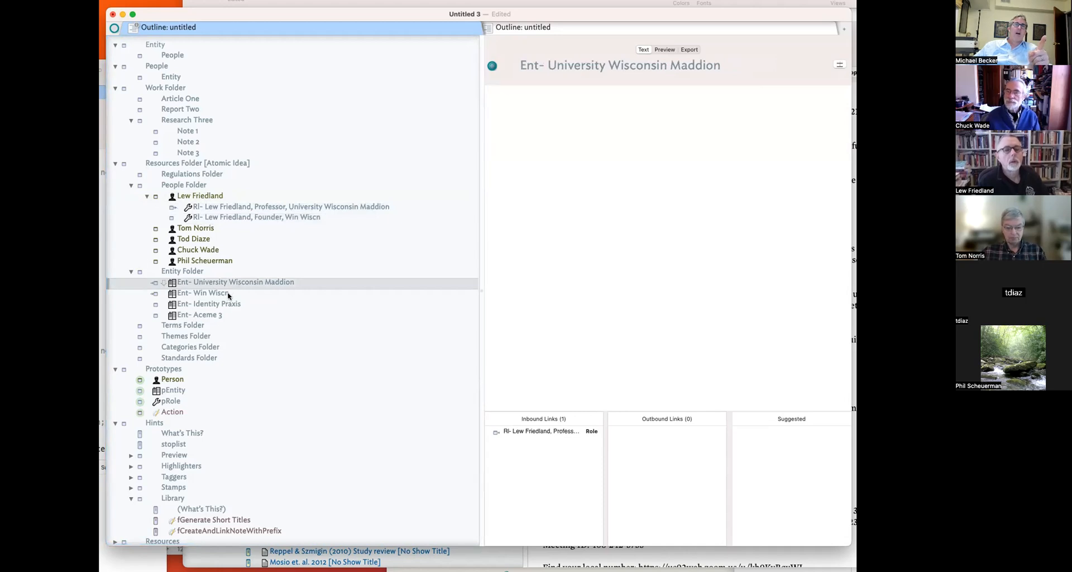
pyautogui.press('Up')
pyautogui.click(229, 282)
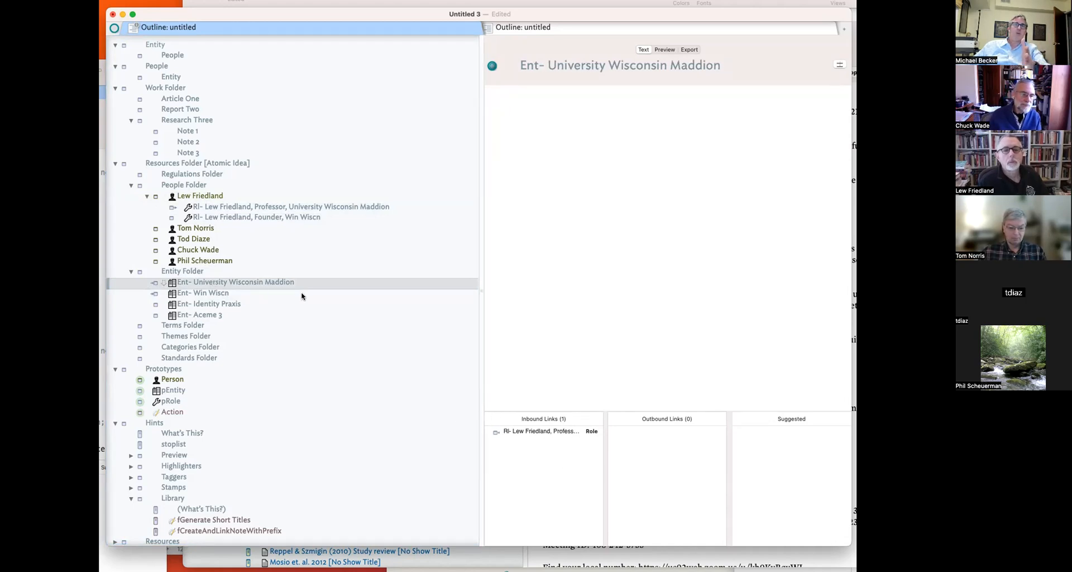
pyautogui.click(243, 294)
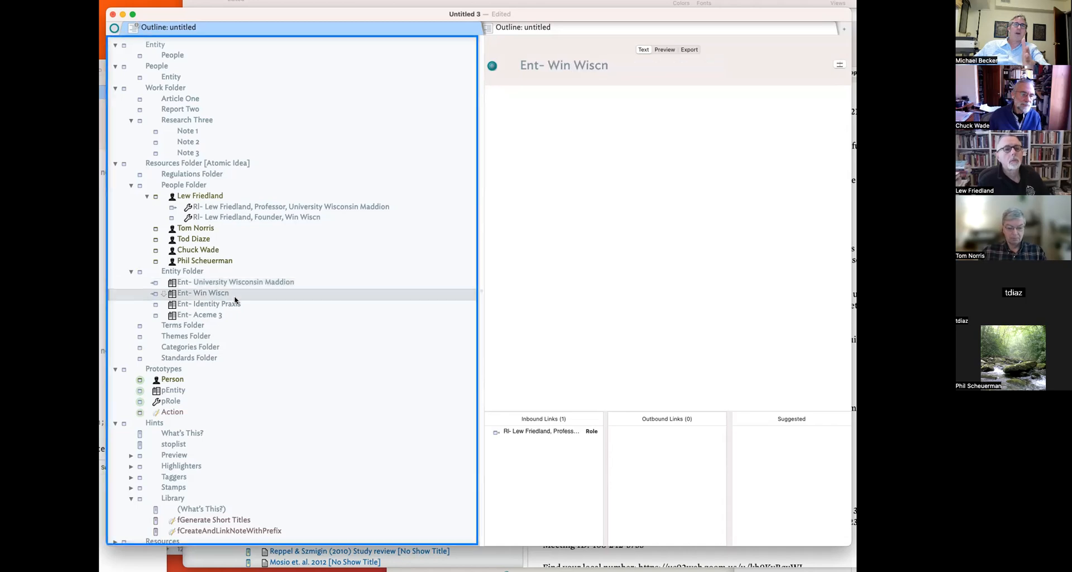
pyautogui.click(535, 432)
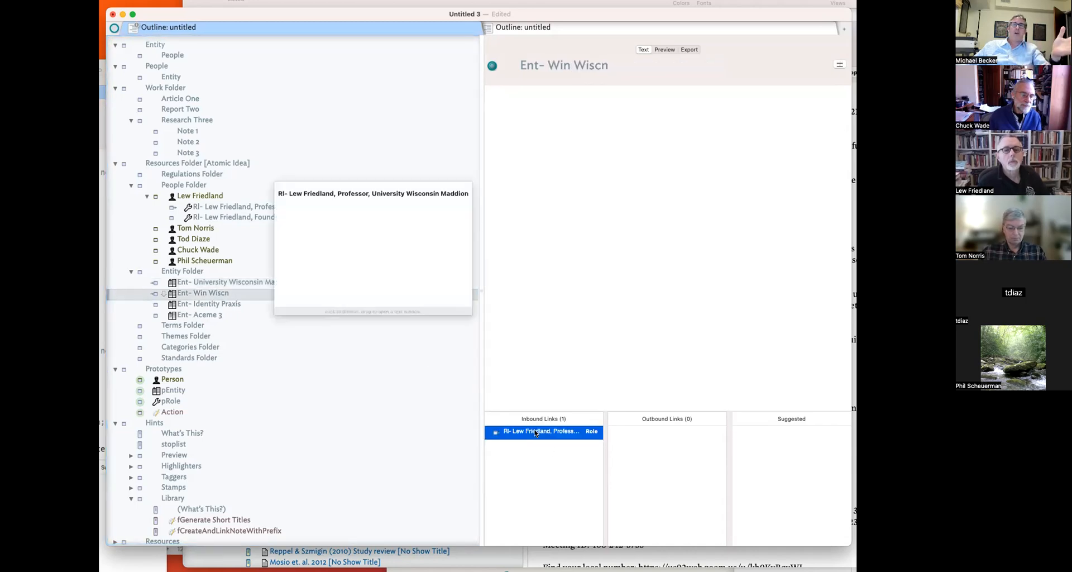
pyautogui.click(650, 309)
pyautogui.click(319, 217)
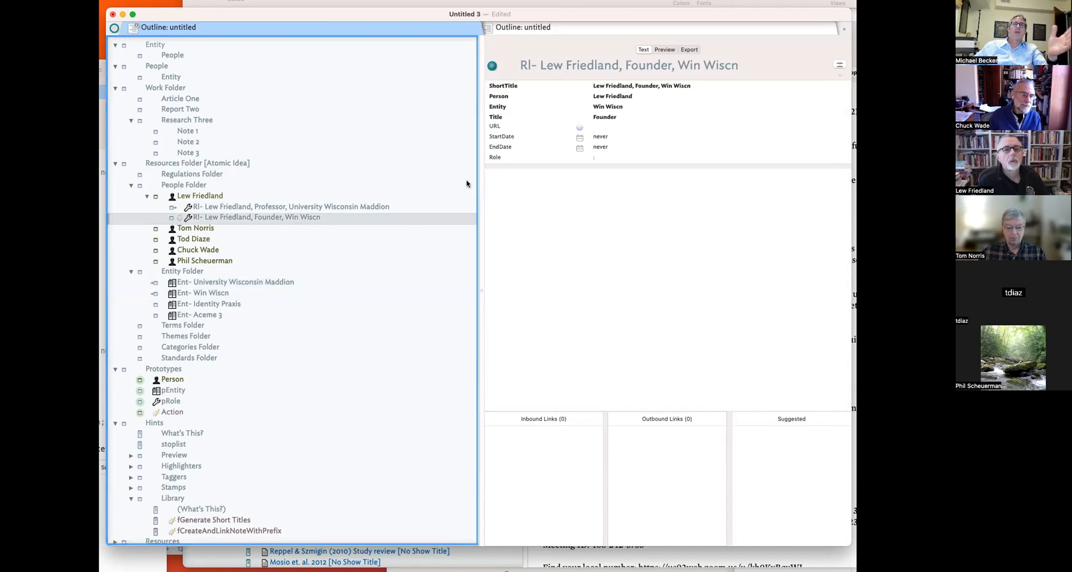
# - Link the Founder role note to Ent- Win Wiscn and delete the Professor note's stray Win Wiscn link
pyautogui.moveTo(177, 218); pyautogui.dragTo(199, 292)
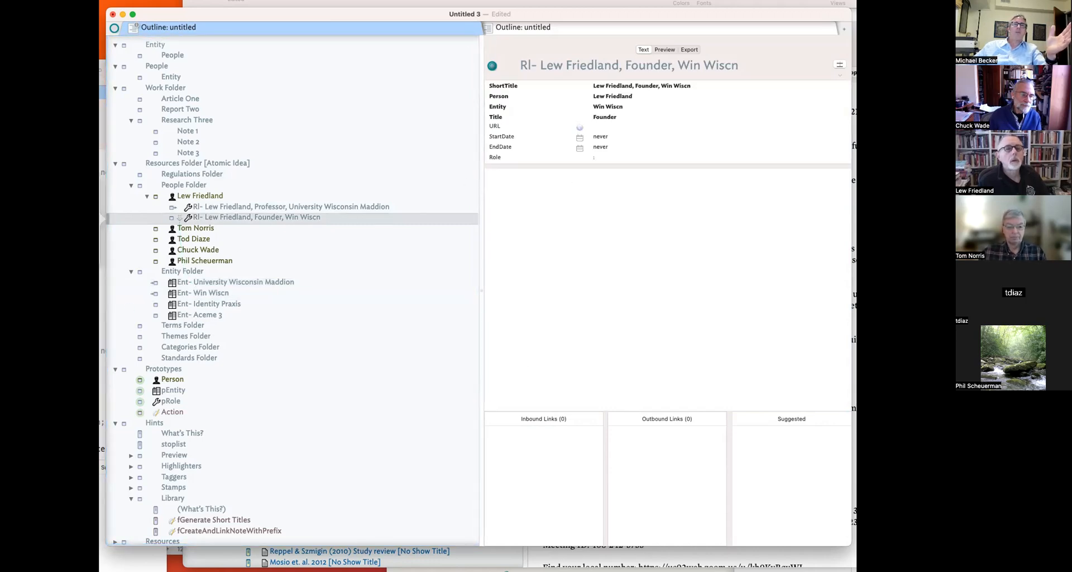
pyautogui.click(224, 206)
pyautogui.click(647, 446)
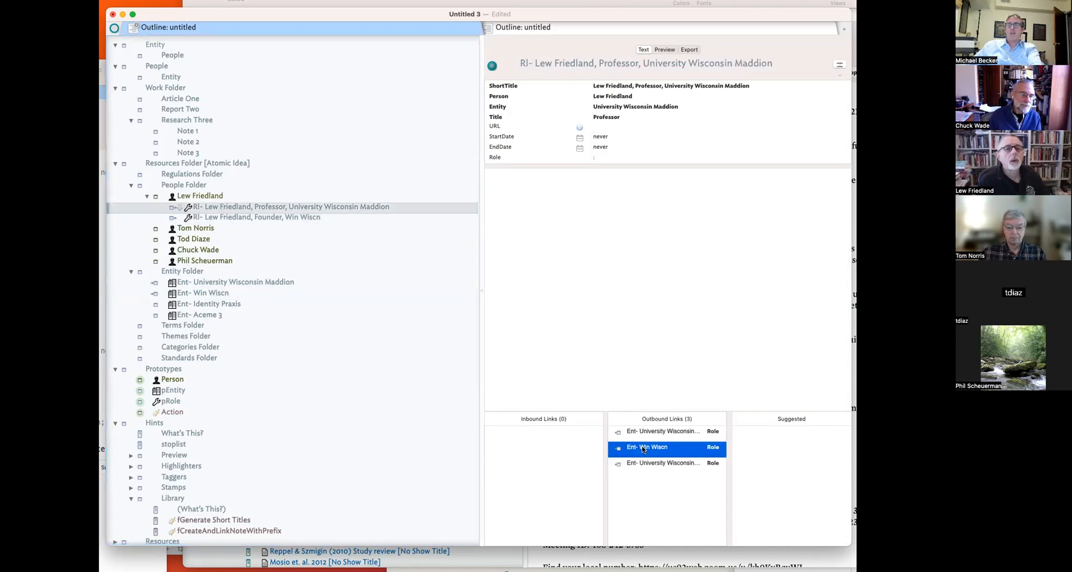
pyautogui.press('BackSpace')
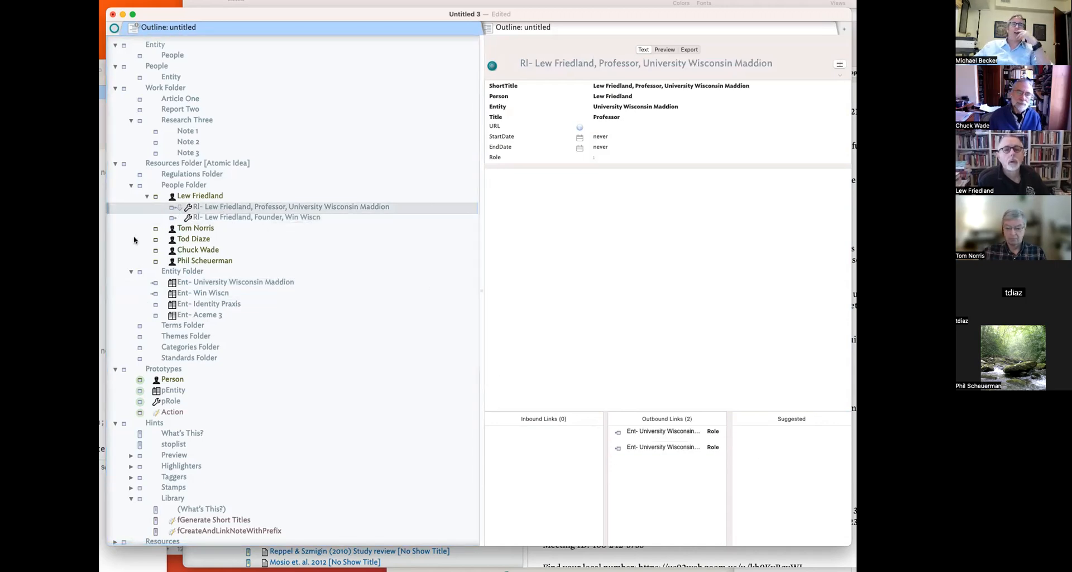
# - Confirm Win Wiscn's inbound link now comes from Founder and recheck both role notes
pyautogui.click(213, 292)
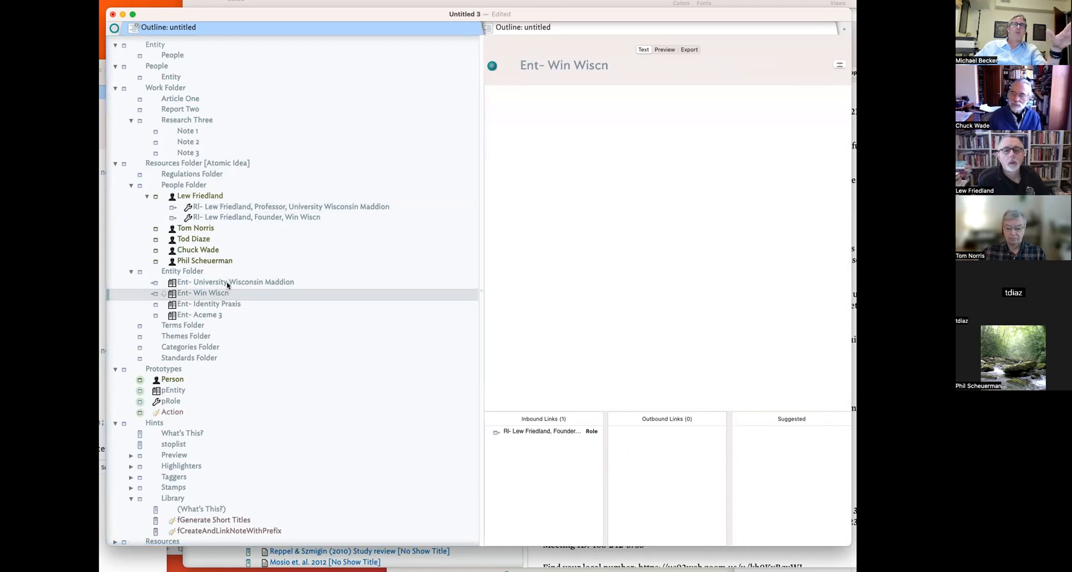
pyautogui.click(251, 282)
pyautogui.click(225, 206)
pyautogui.press('Up')
pyautogui.press('Down')
pyautogui.press('Down')
pyautogui.press('Up')
pyautogui.press('Down')
pyautogui.press('Up')
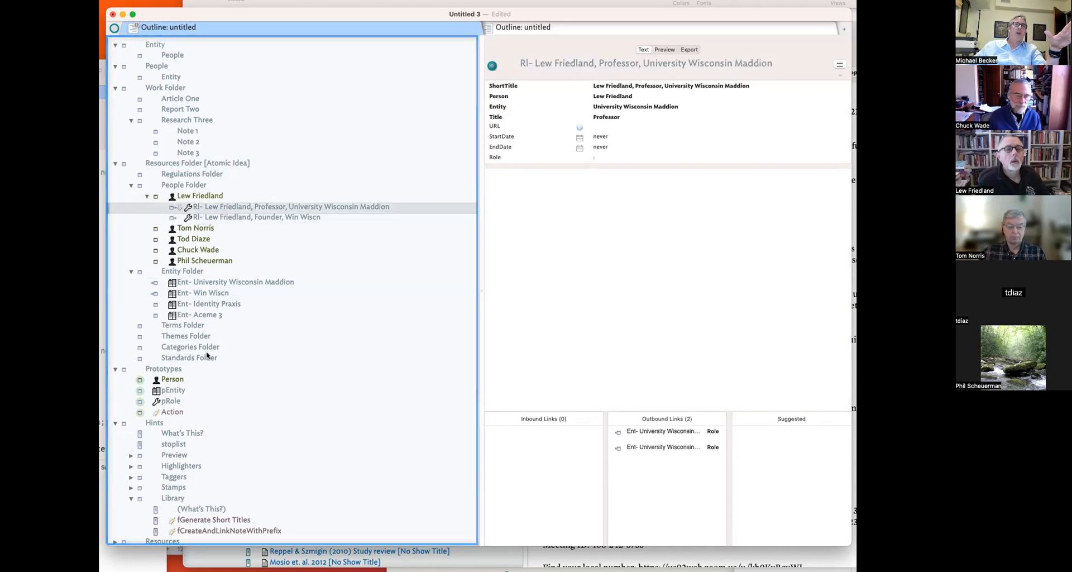
pyautogui.click(171, 379)
# - Add Role as a key attribute on the Person prototype
pyautogui.click(706, 167)
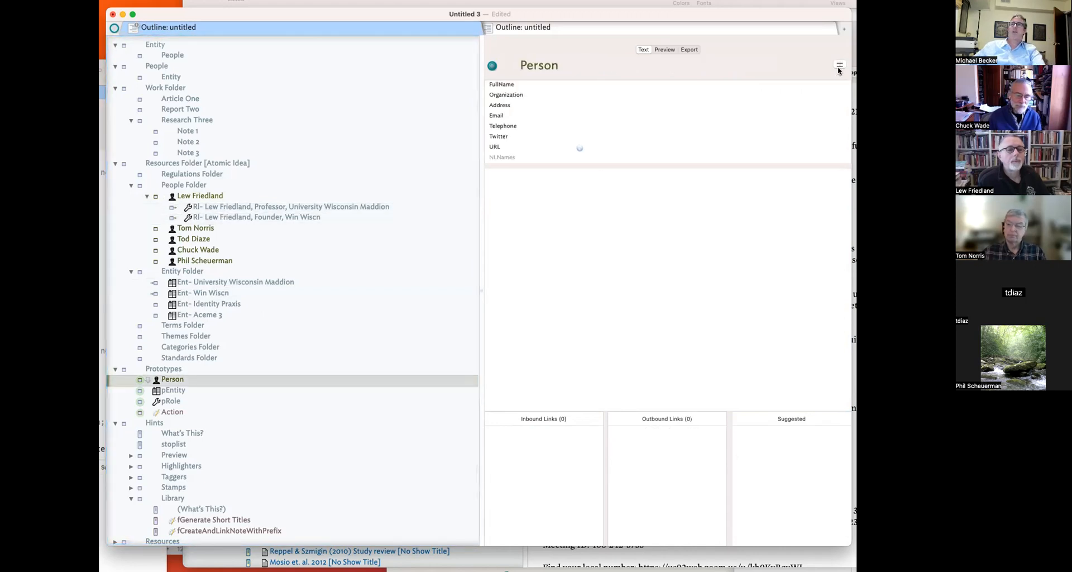
pyautogui.write('Role')
pyautogui.press('Return')
pyautogui.click(719, 211)
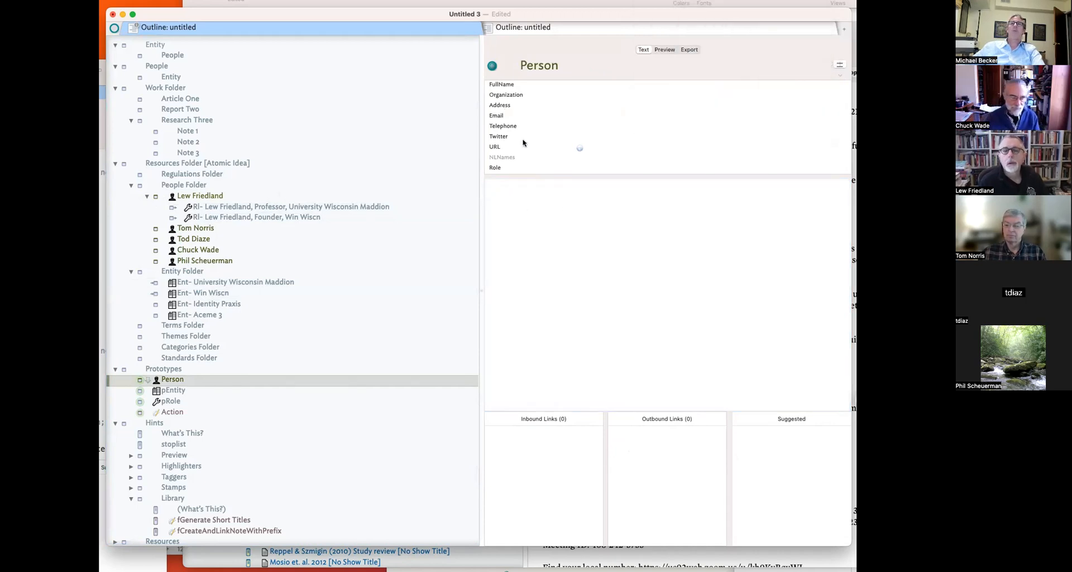
pyautogui.click(195, 195)
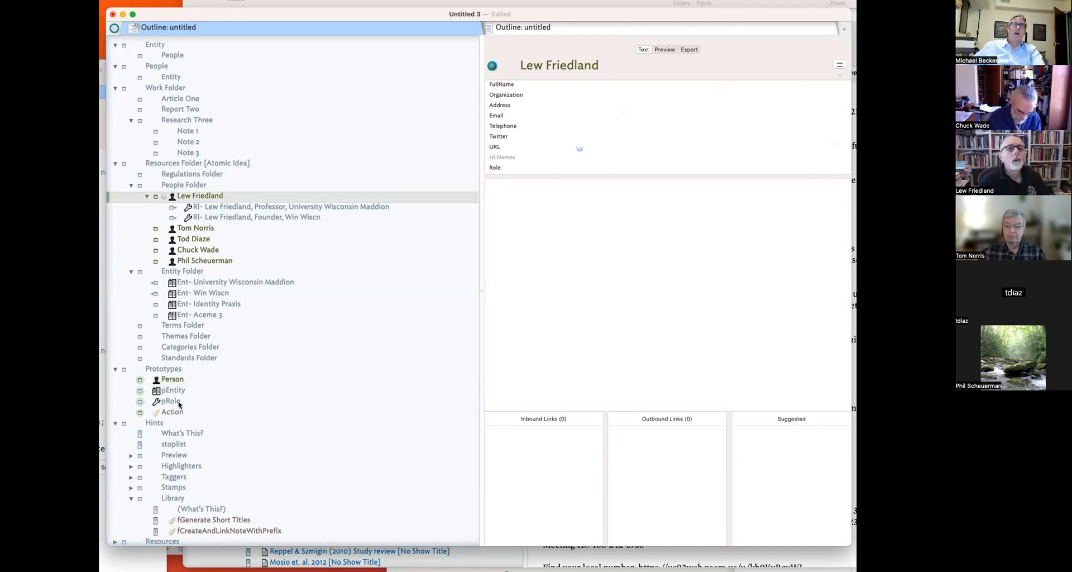
pyautogui.click(180, 381)
# - Give the Person prototype the rule $Role=collect(children,$Name);
pyautogui.press('super+4')
pyautogui.click(525, 297)
pyautogui.write('Coll')
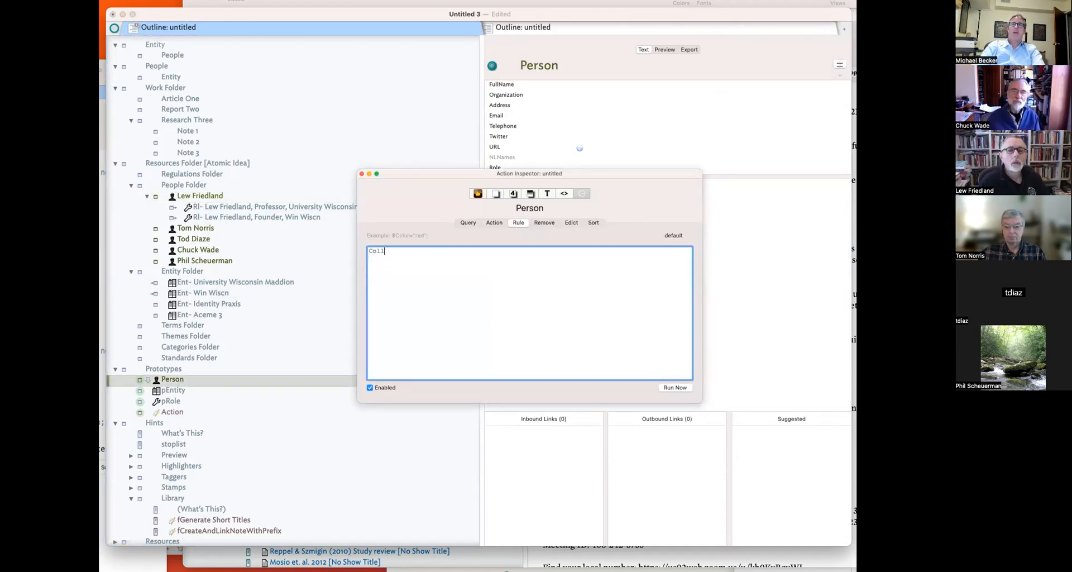
pyautogui.press('BackSpace')
pyautogui.press('BackSpace')
pyautogui.press('BackSpace')
pyautogui.press('BackSpace')
pyautogui.write('$Role=collect(')
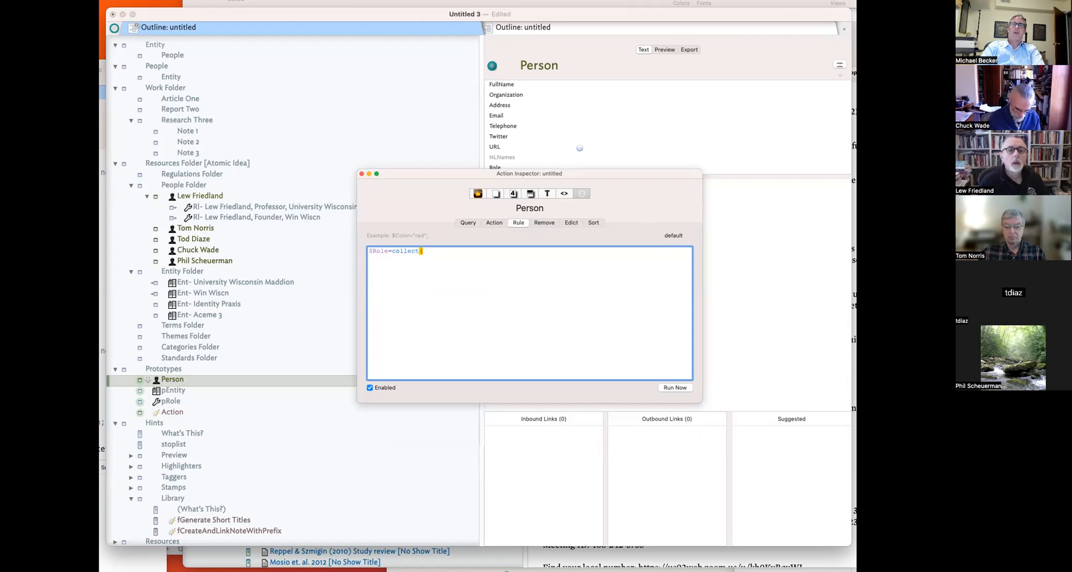
pyautogui.write('chil')
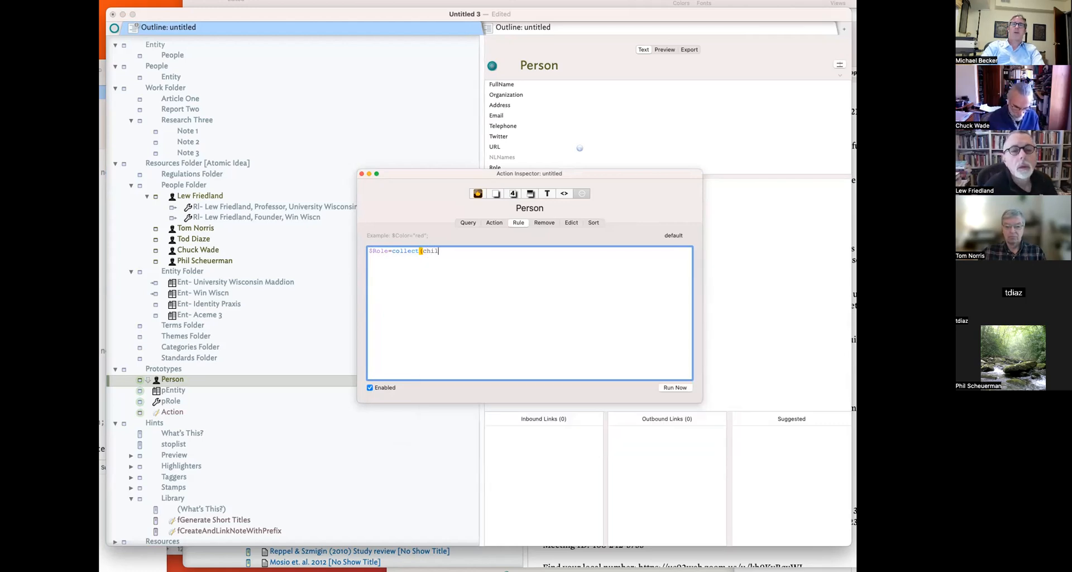
pyautogui.write('drd')
pyautogui.write('en,')
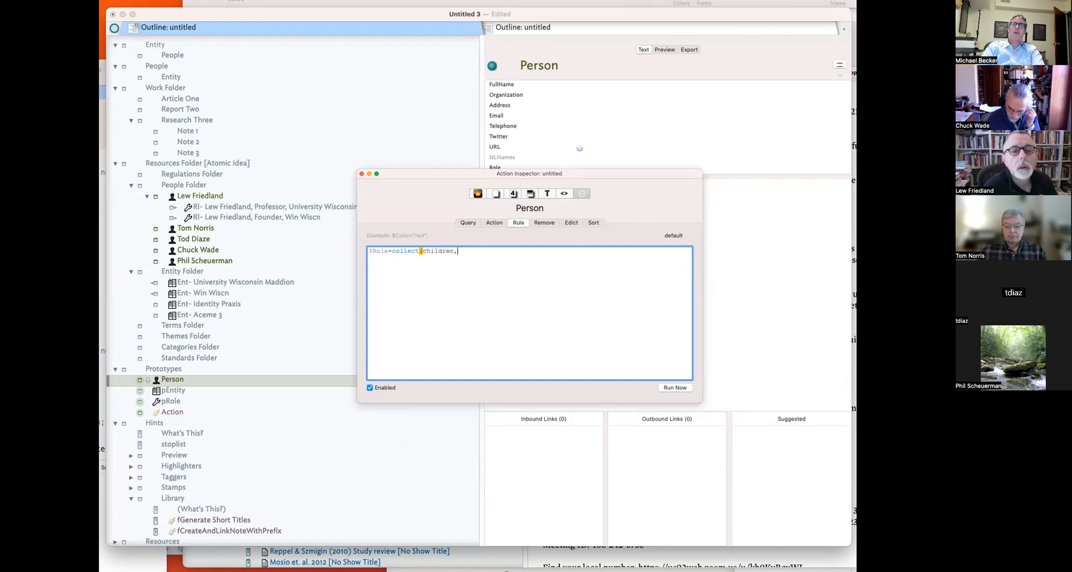
pyautogui.write('R')
pyautogui.press('BackSpace')
pyautogui.write('$Name)')
pyautogui.press('BackSpace')
pyautogui.press('BackSpace')
pyautogui.press('BackSpace')
pyautogui.press('BackSpace')
pyautogui.write('$Name)')
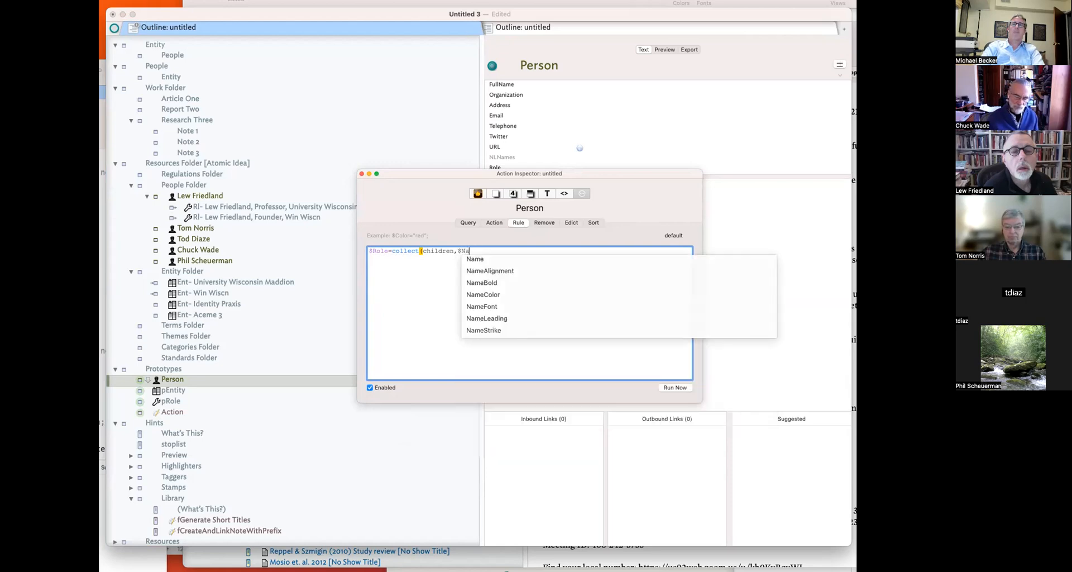
pyautogui.press('Return')
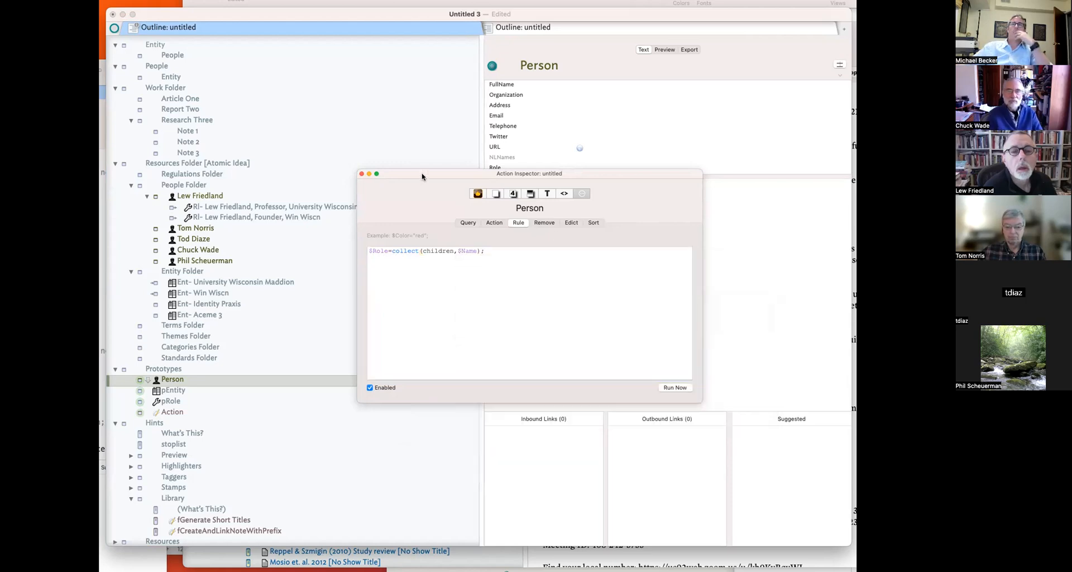
pyautogui.click(362, 175)
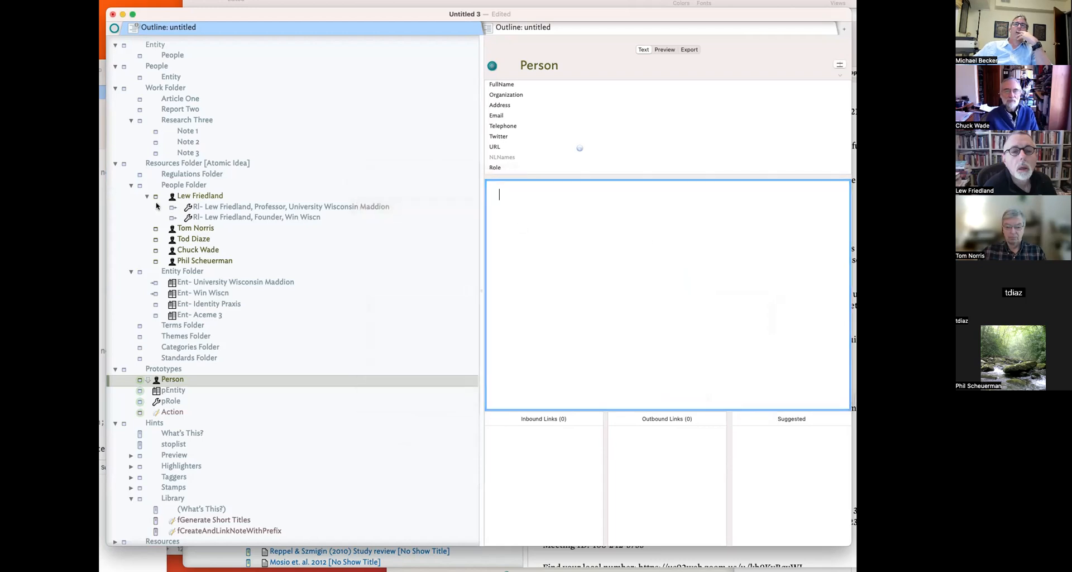
pyautogui.click(200, 195)
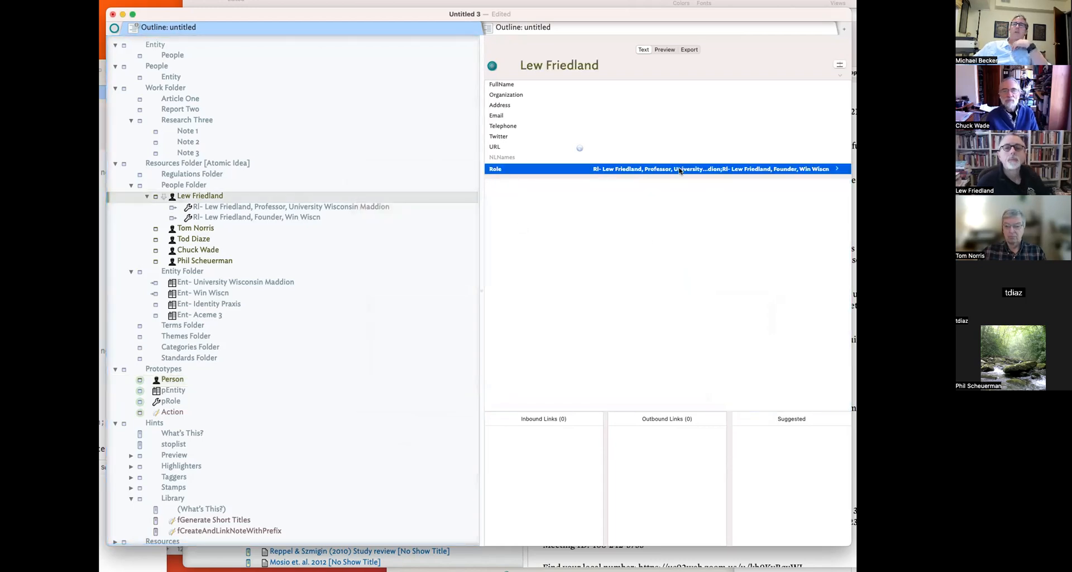
# - Check the person note's collected Role value against the Professor and Founder role notes
pyautogui.click(773, 169)
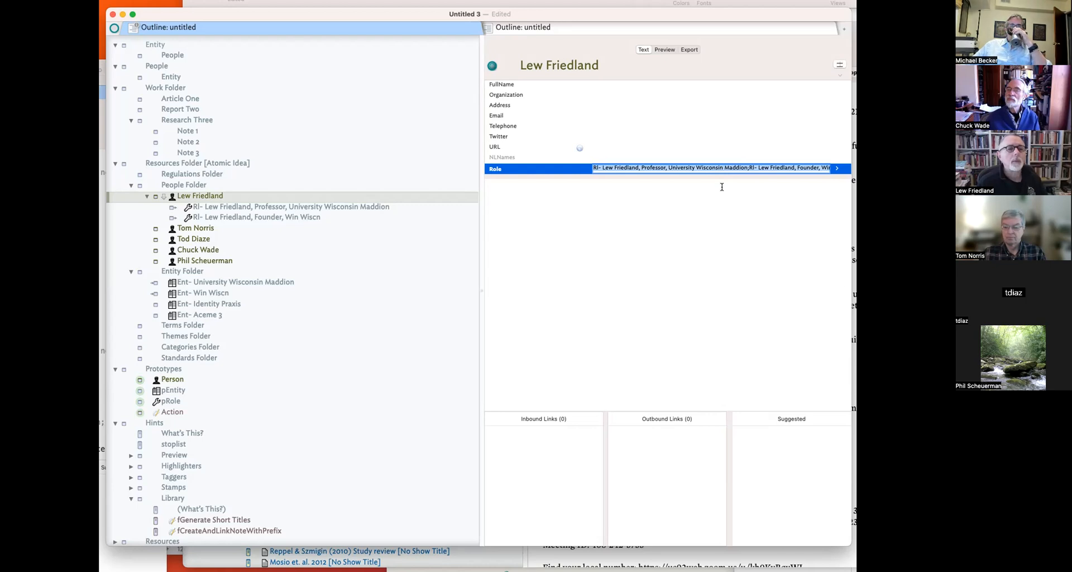
pyautogui.click(199, 208)
pyautogui.click(205, 216)
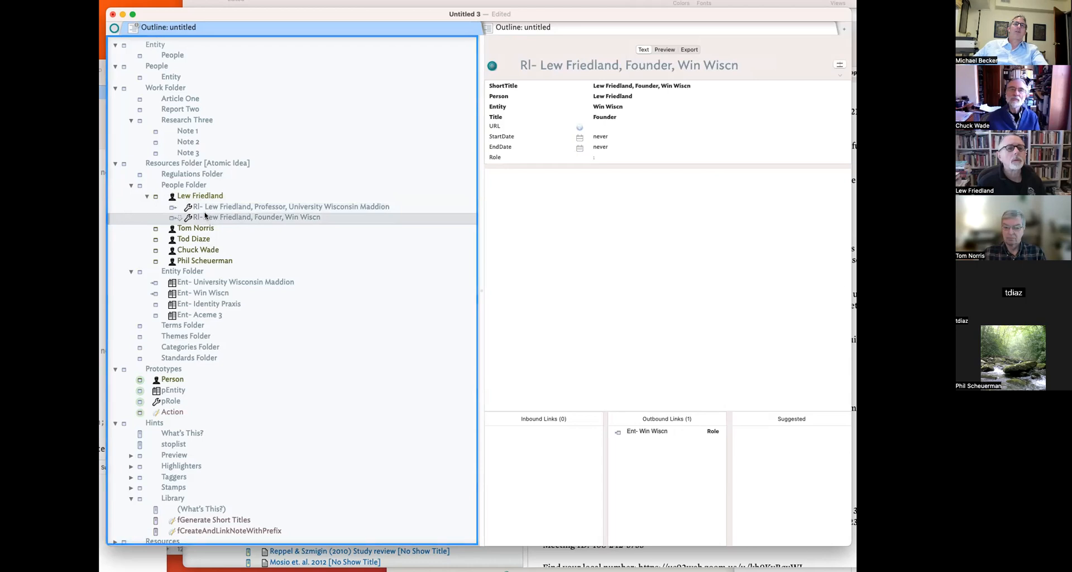
pyautogui.click(203, 207)
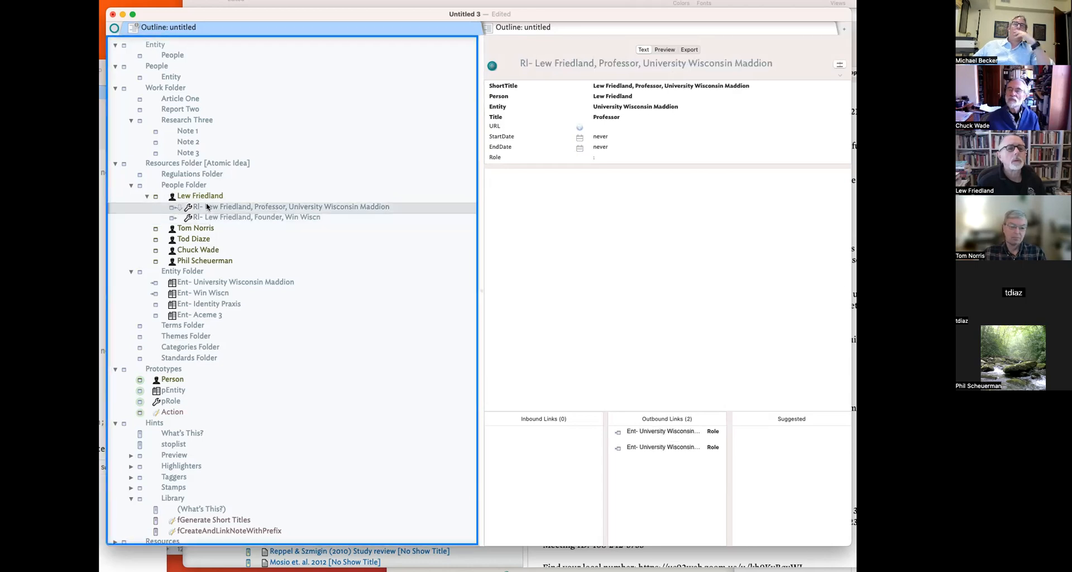
# - Create a 'Project Folder' note right after Regulations Folder
pyautogui.click(182, 175)
pyautogui.press('Return')
pyautogui.write('Project Folder')
pyautogui.press('Return')
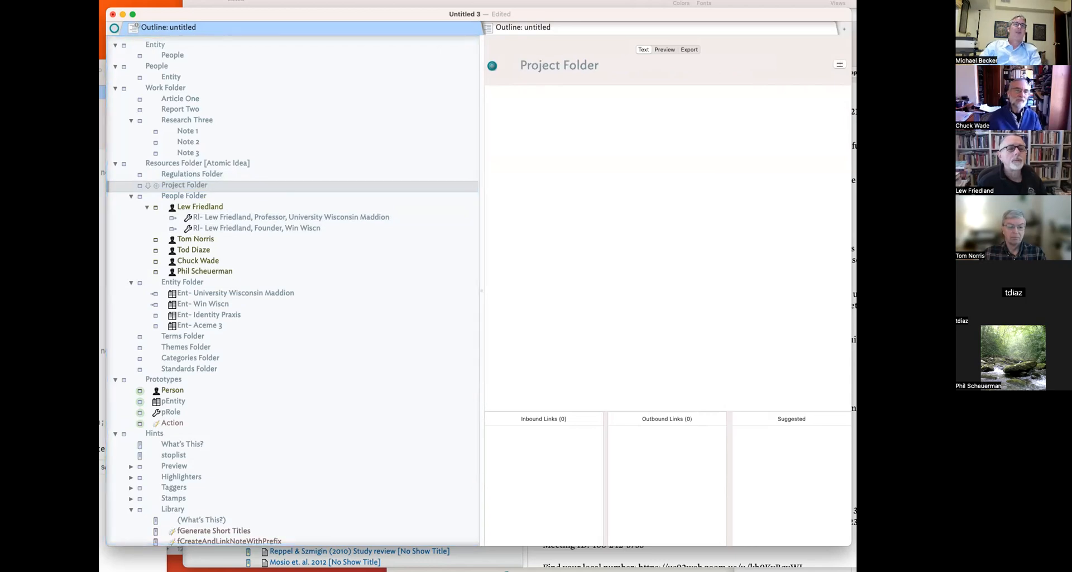
# - Add a child note 'Proj- Changing the World Project' inside Project Folder
pyautogui.click(213, 185)
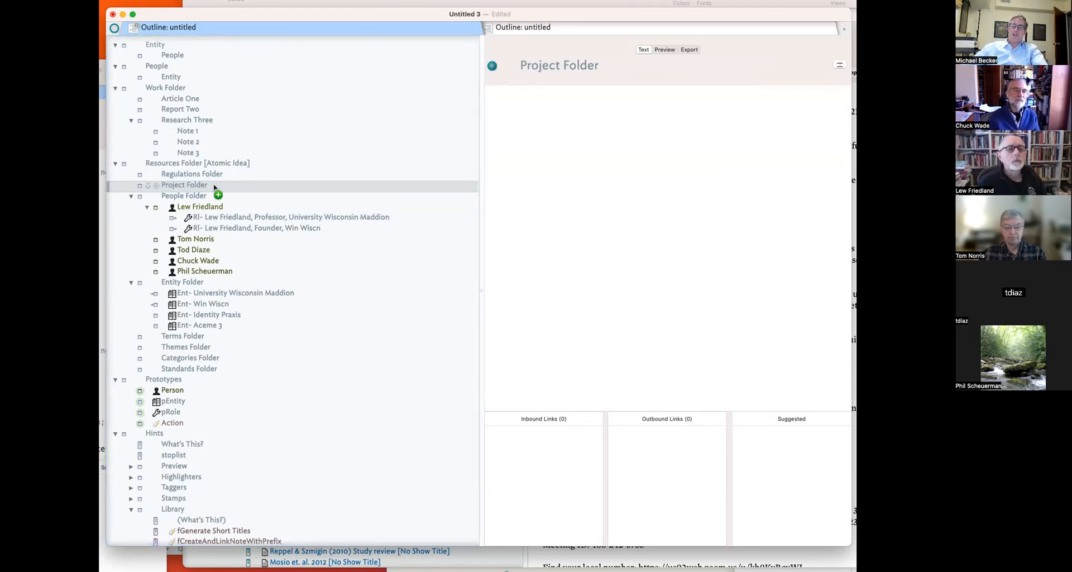
pyautogui.hotkey('shift', 'Return')
pyautogui.write('Proj- Changing the P')
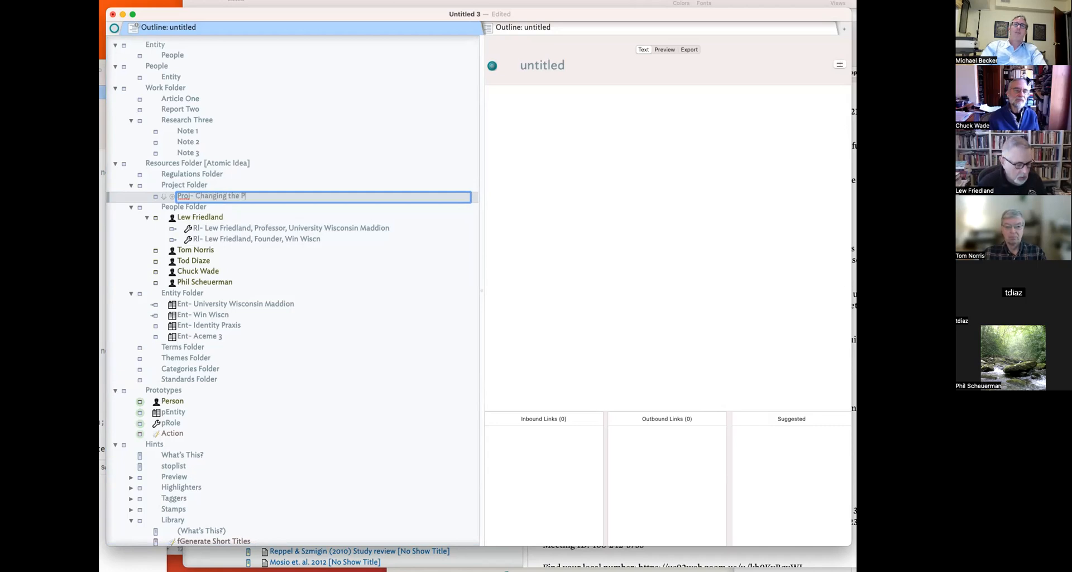
pyautogui.press('BackSpace')
pyautogui.write('Wor')
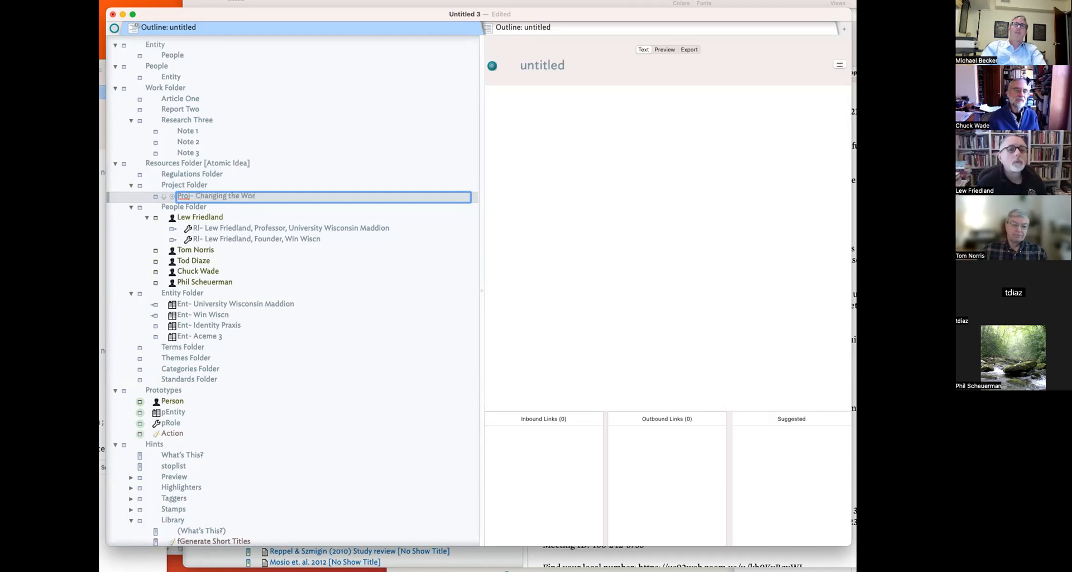
pyautogui.write('ld Project')
pyautogui.press('Return')
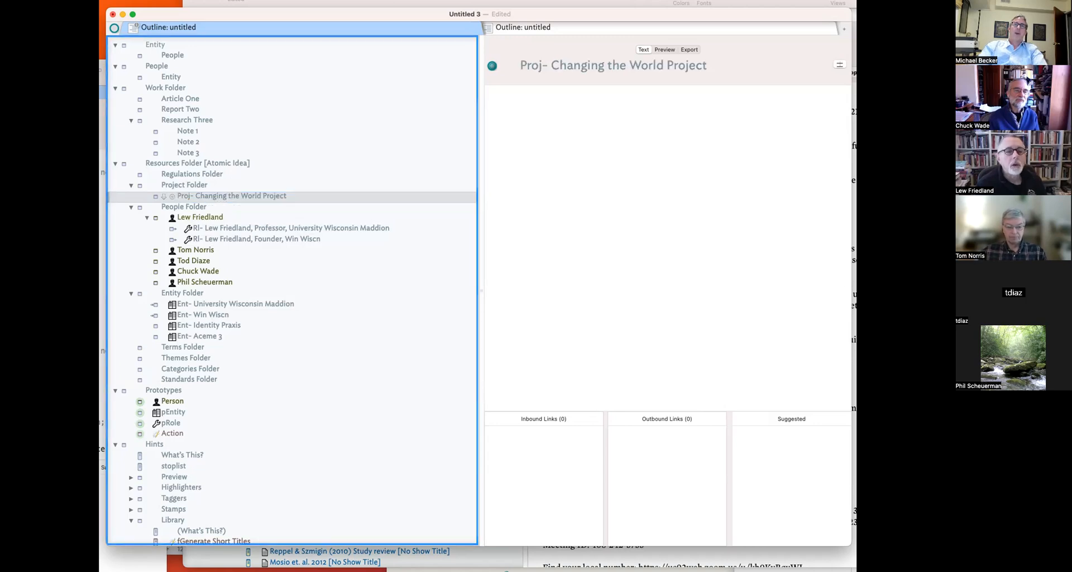
pyautogui.press('Up')
pyautogui.click(212, 197)
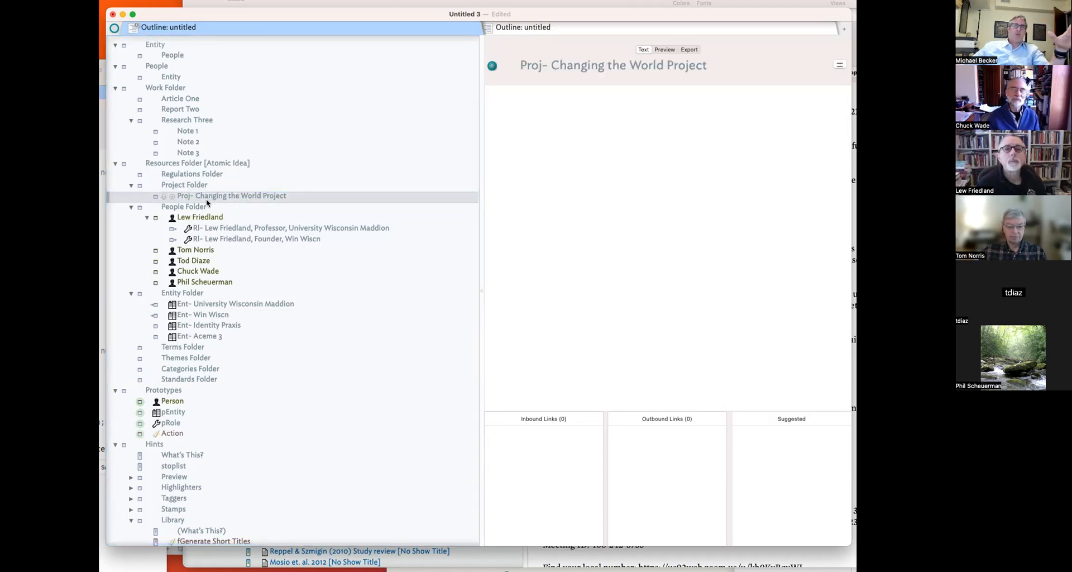
# - Create a pProject prototype next to Person and give it a flask icon
pyautogui.click(172, 404)
pyautogui.press('Return')
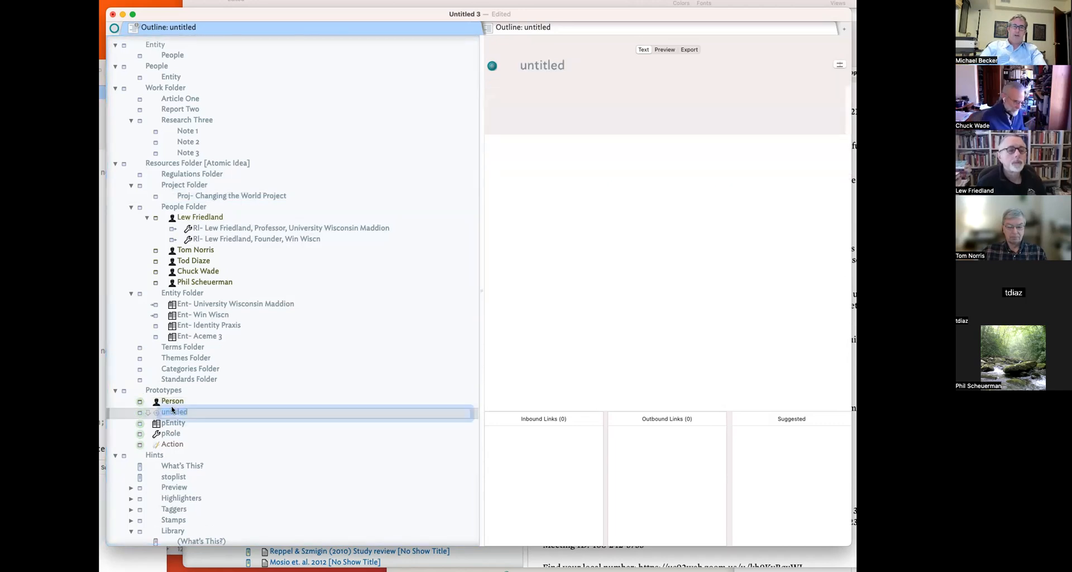
pyautogui.write('pRoject')
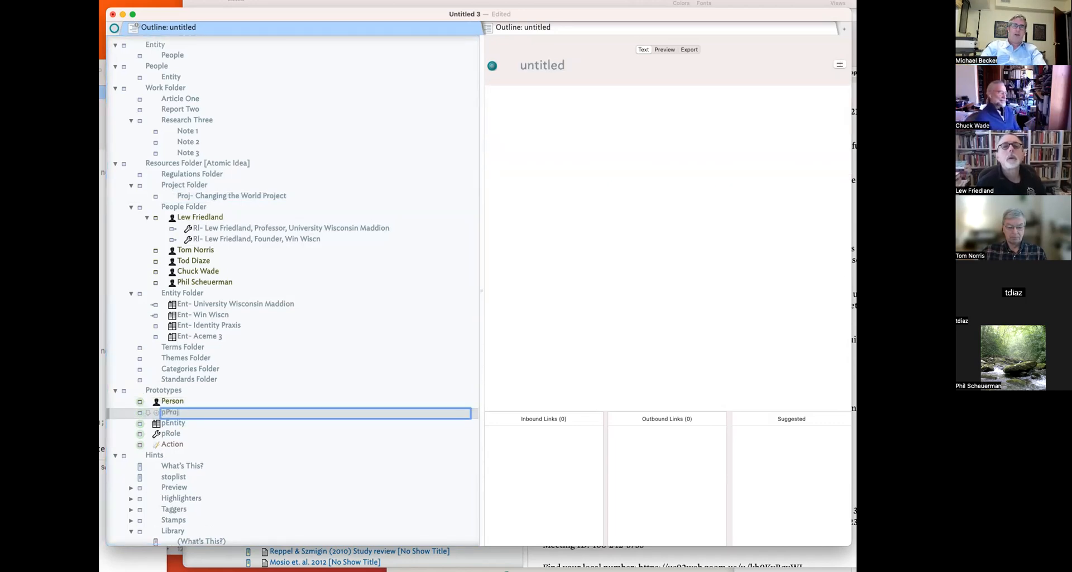
pyautogui.press('Return')
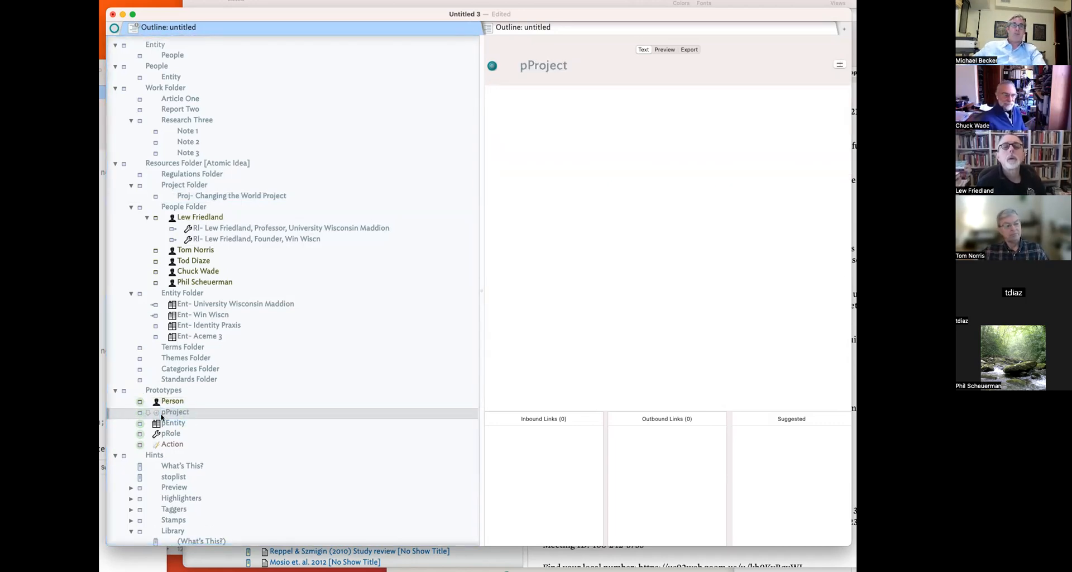
pyautogui.click(157, 412)
pyautogui.click(649, 335)
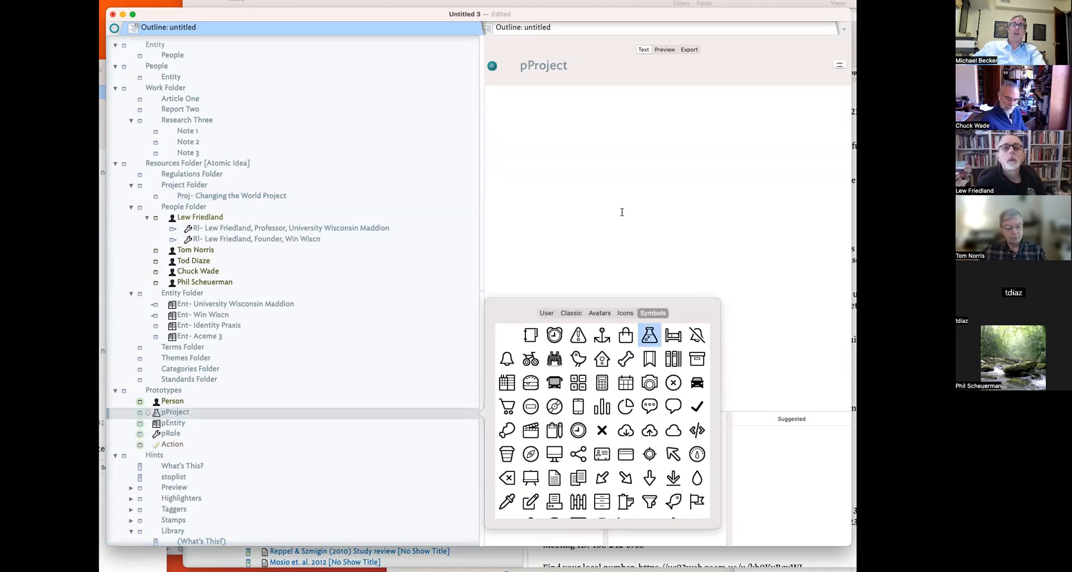
# - Add Person as pProject's key attribute
pyautogui.click(839, 65)
pyautogui.write('Po')
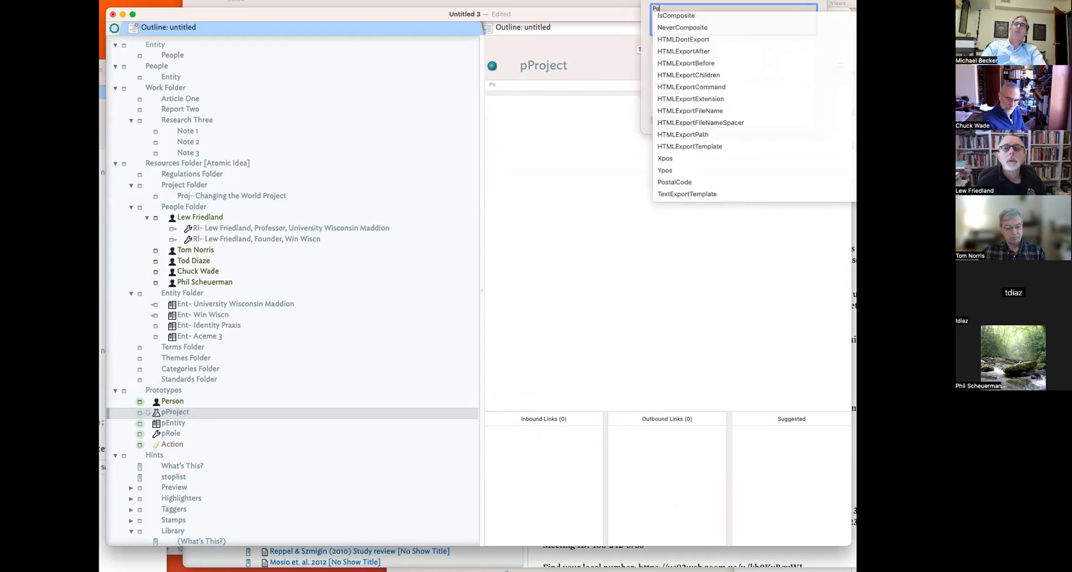
pyautogui.press('BackSpace')
pyautogui.write('e')
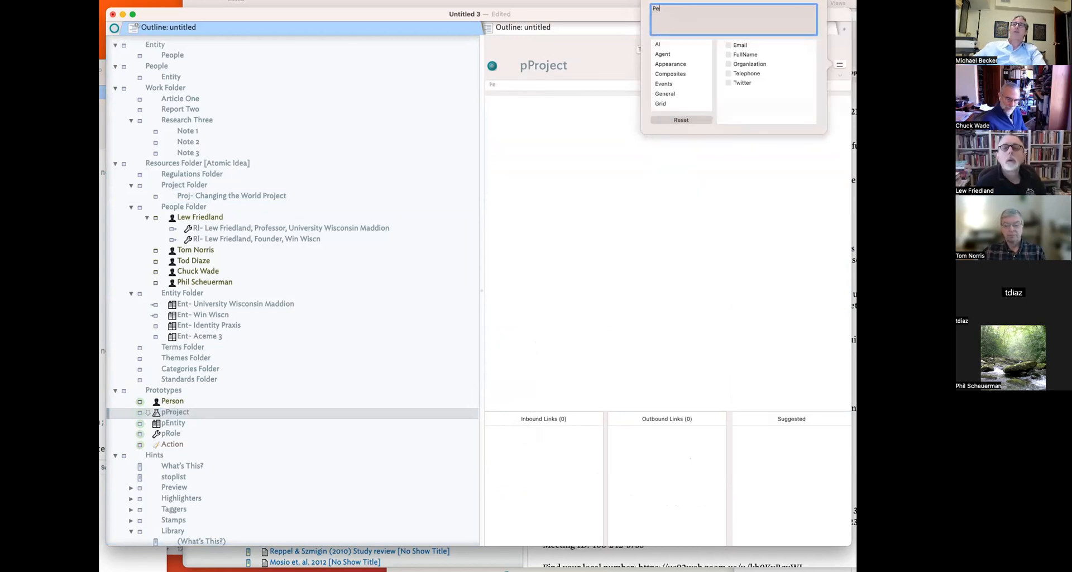
pyautogui.write('opleeople')
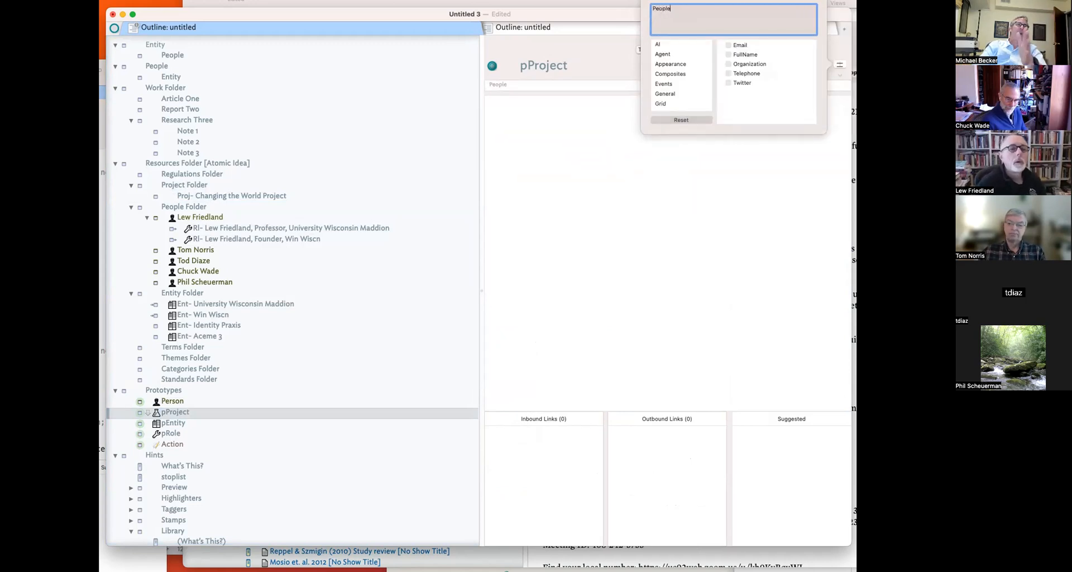
pyautogui.write('rson')
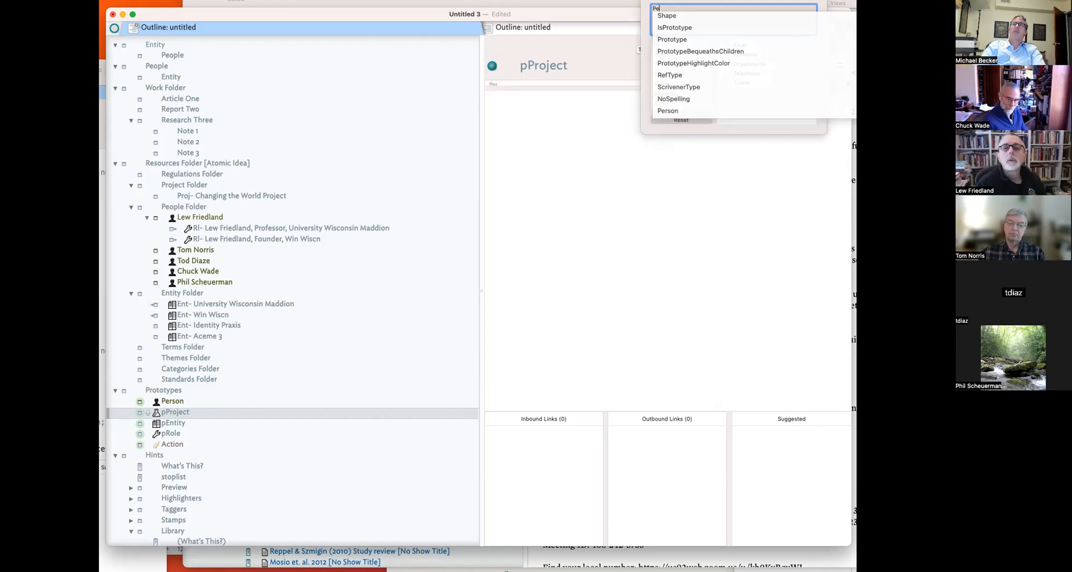
pyautogui.press('BackSpace')
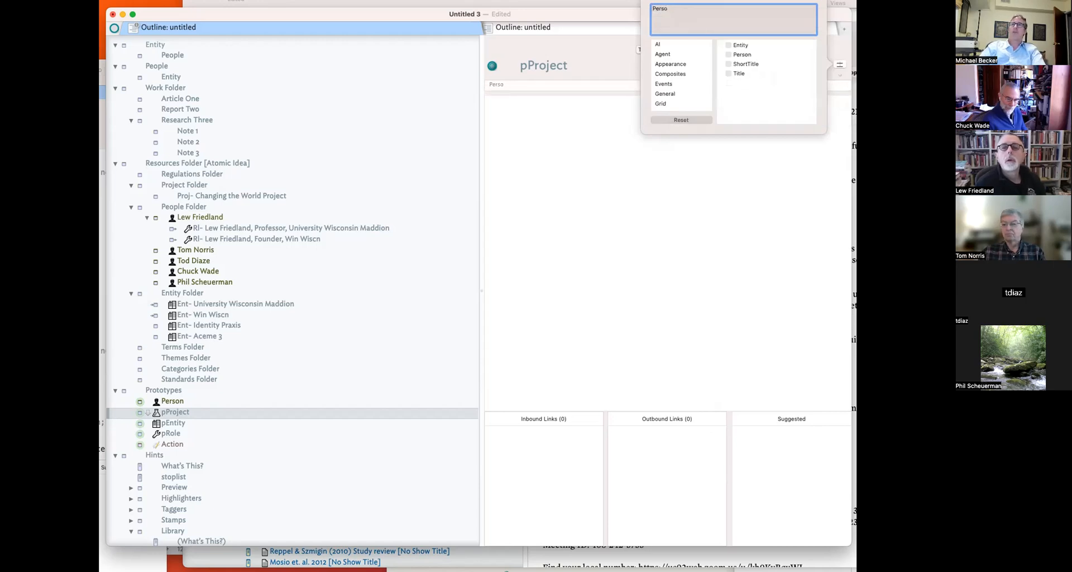
pyautogui.write('Ers')
pyautogui.press('Return')
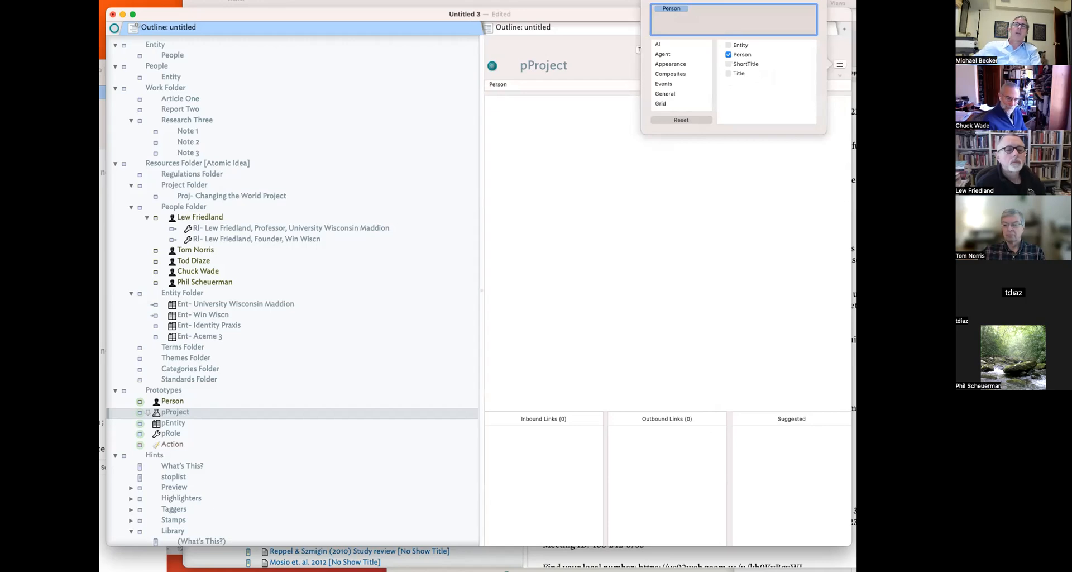
pyautogui.click(730, 241)
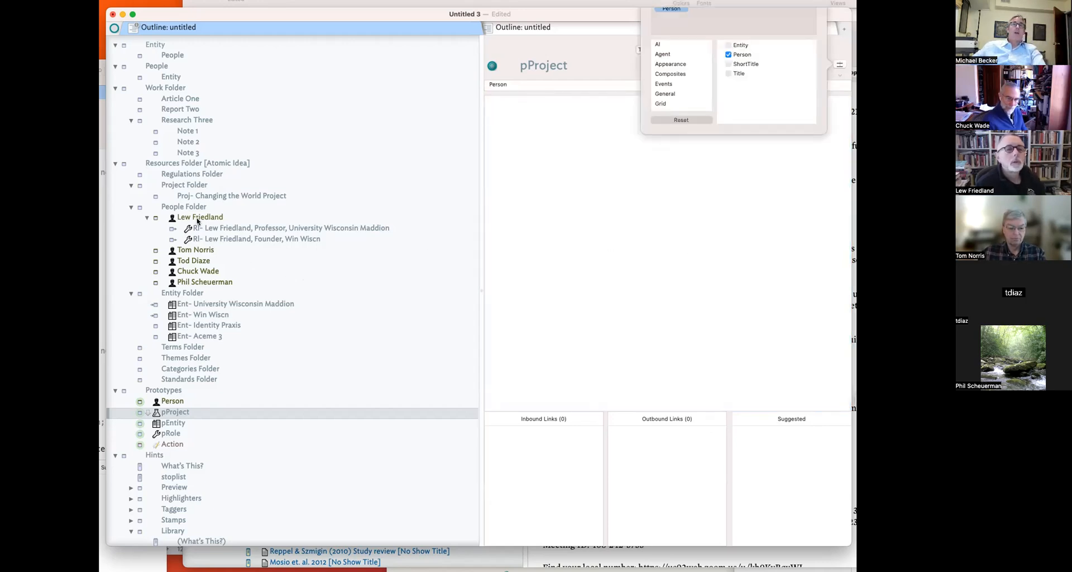
pyautogui.click(196, 226)
# - Link the first person note to the Changing the World Project note as a Person link
pyautogui.click(150, 217)
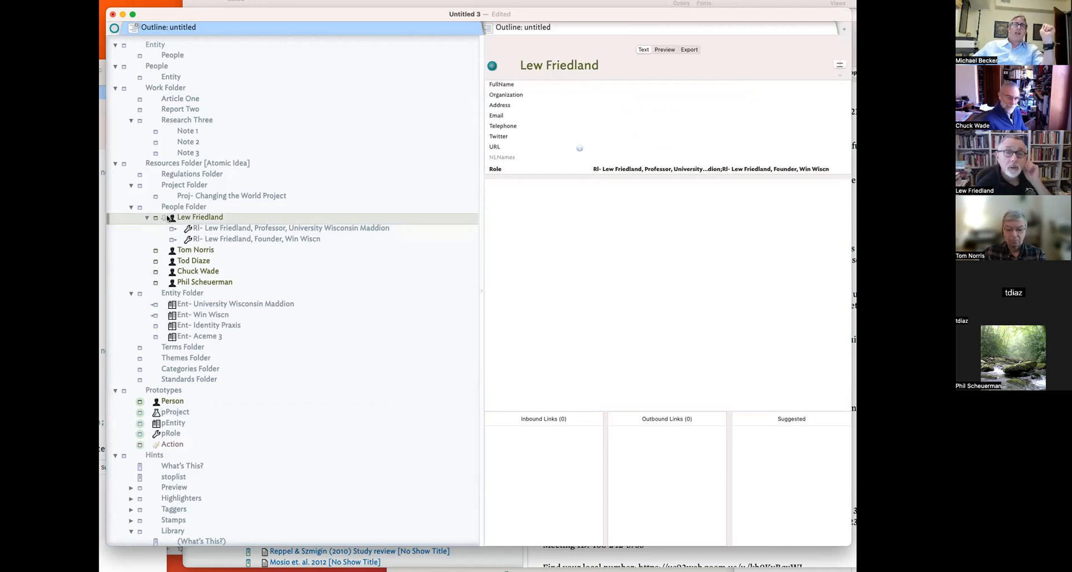
pyautogui.moveTo(164, 218); pyautogui.dragTo(184, 196)
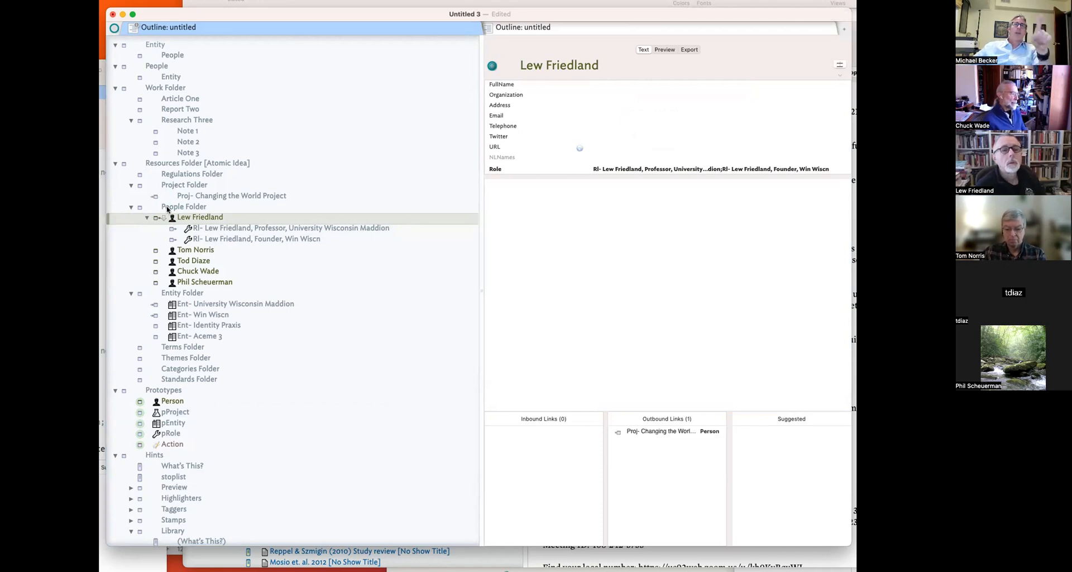
pyautogui.click(193, 252)
# - Fix the misspelled person note's name by changing its ending to 'z'
pyautogui.click(191, 261)
pyautogui.click(196, 262)
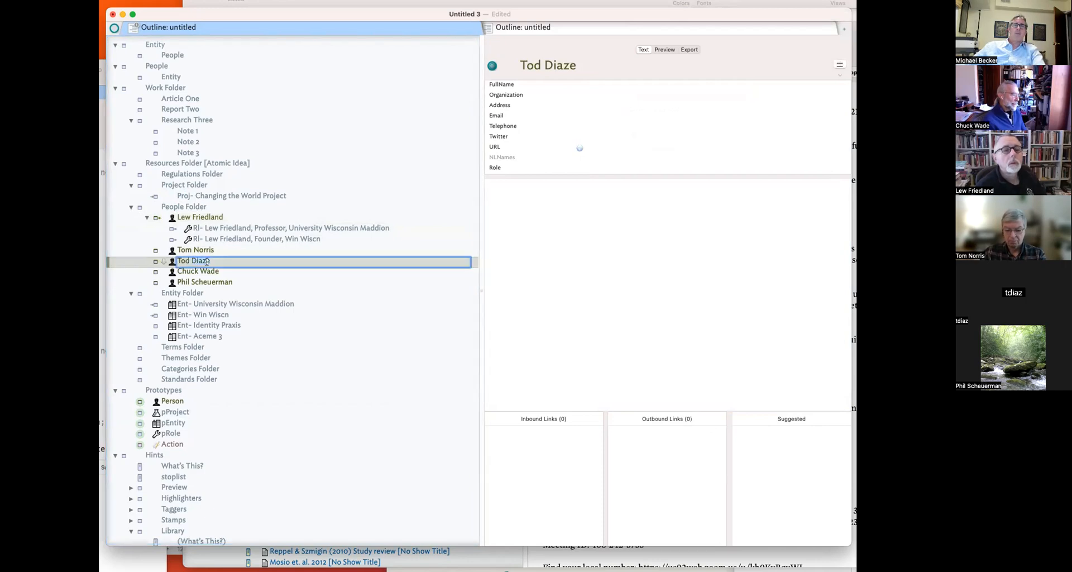
pyautogui.press('BackSpace')
pyautogui.press('BackSpace')
pyautogui.write('z')
pyautogui.press('Return')
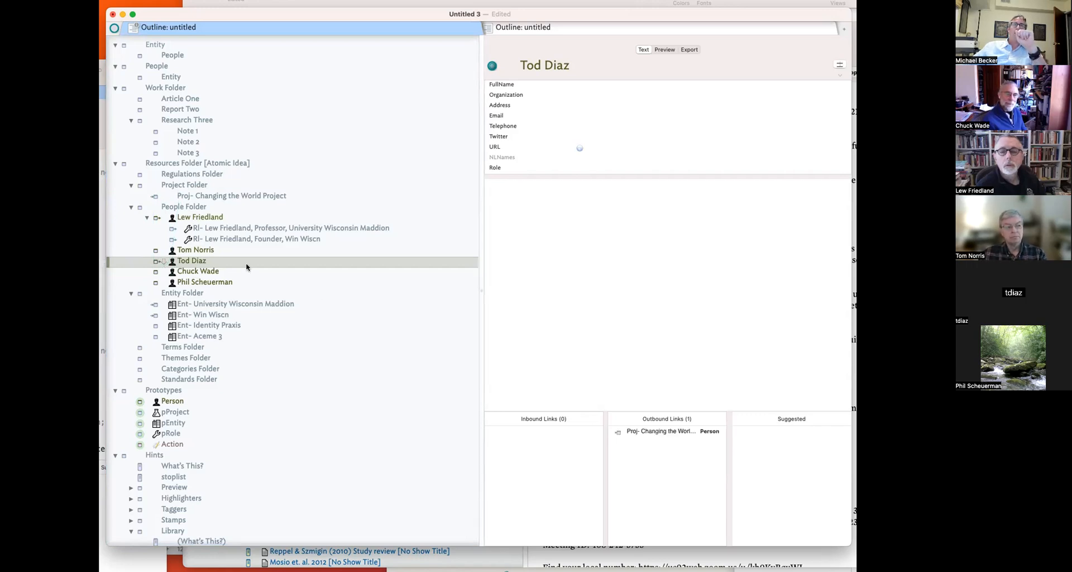
pyautogui.click(207, 218)
pyautogui.click(224, 196)
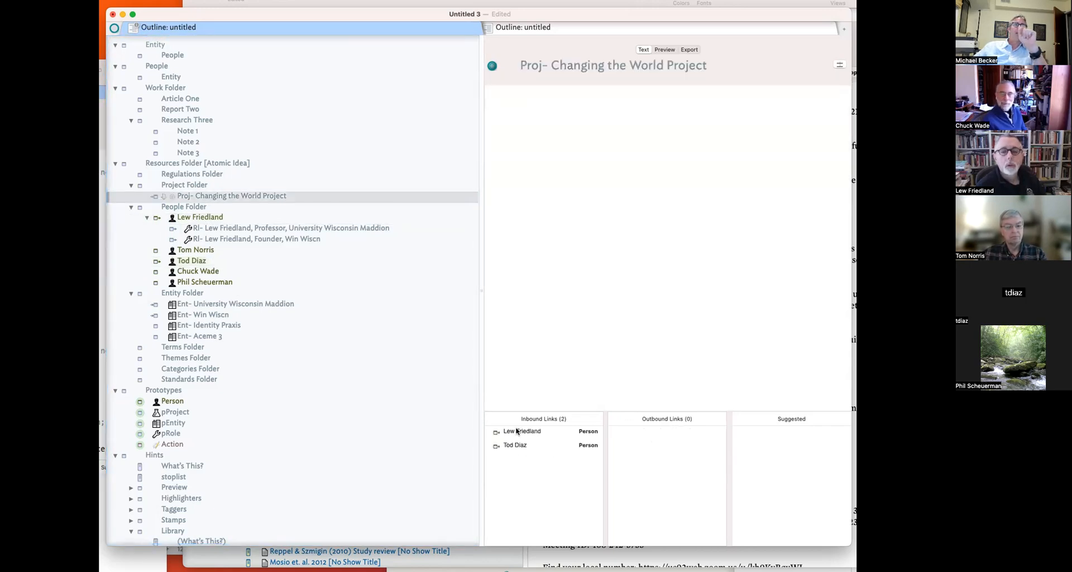
# - Enter the rule $Project=links.inbound."Person".$Name; on the Changing the World Project note and check it
pyautogui.press('super+1')
pyautogui.click(561, 290)
pyautogui.write('R')
pyautogui.press('BackSpace')
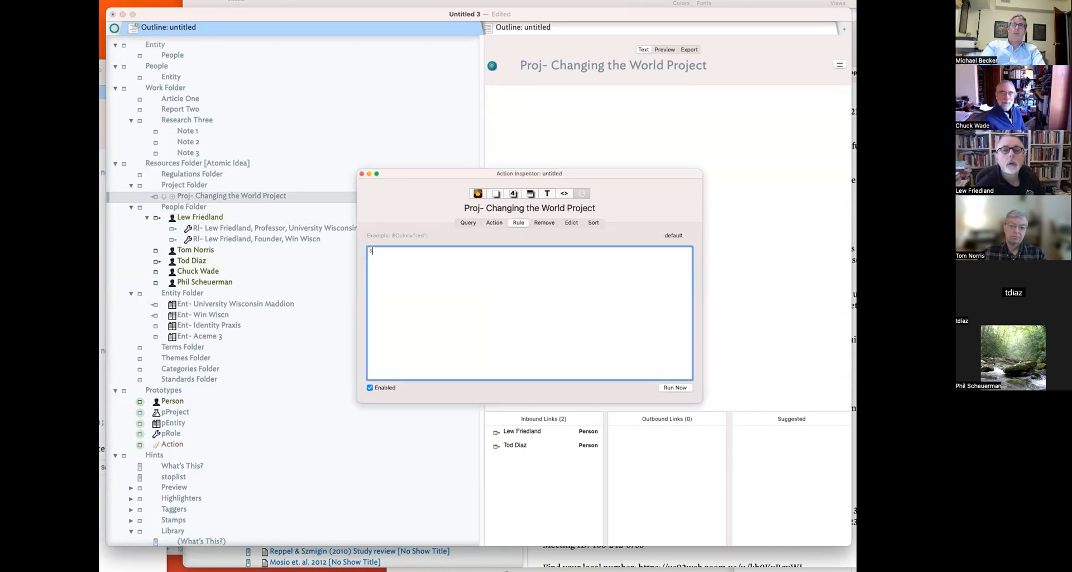
pyautogui.write('$Proj')
pyautogui.press('BackSpace')
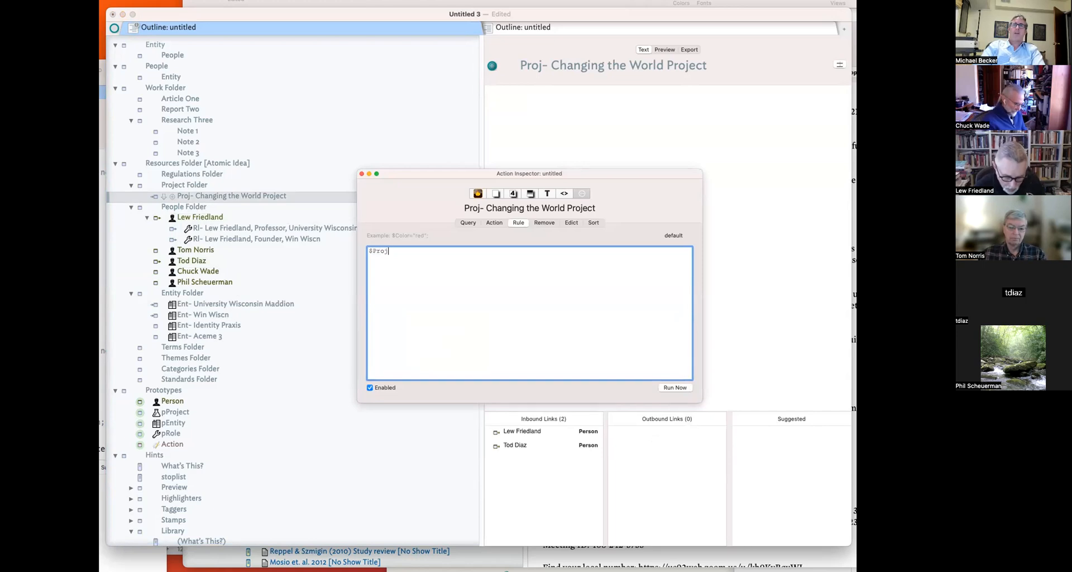
pyautogui.write('ject')
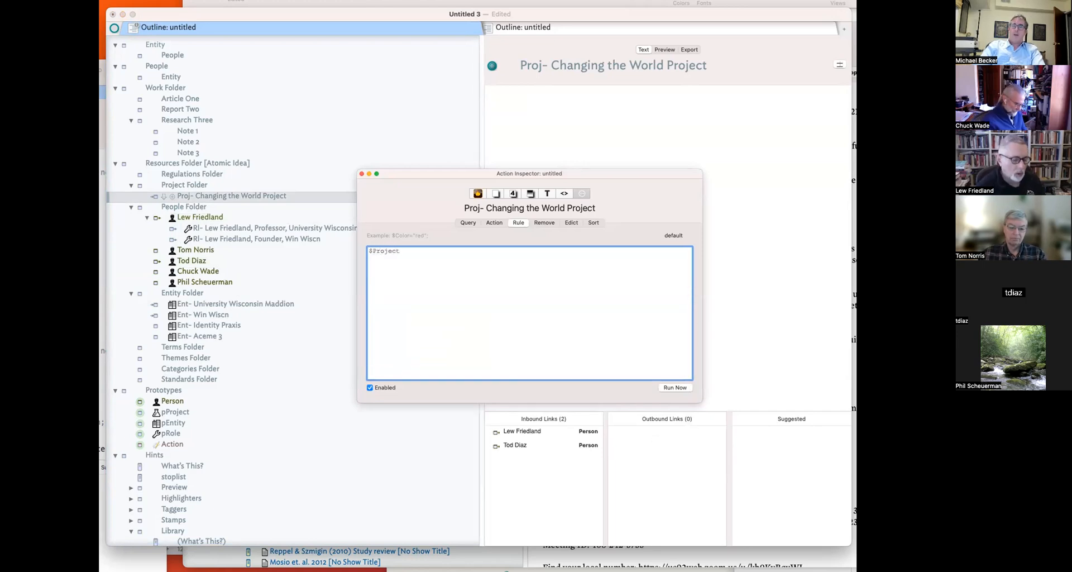
pyautogui.write('=links.')
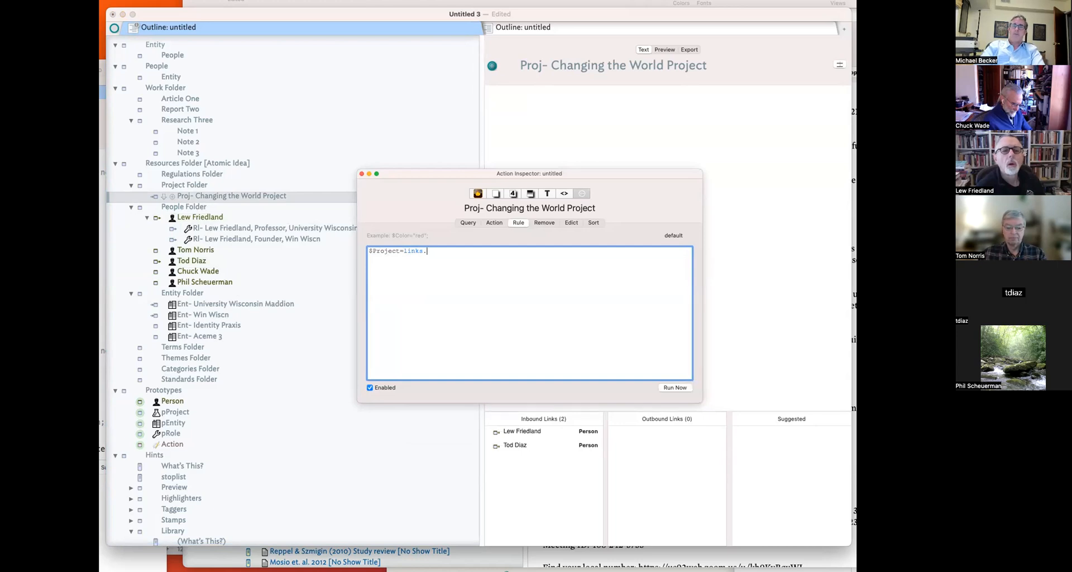
pyautogui.write('in')
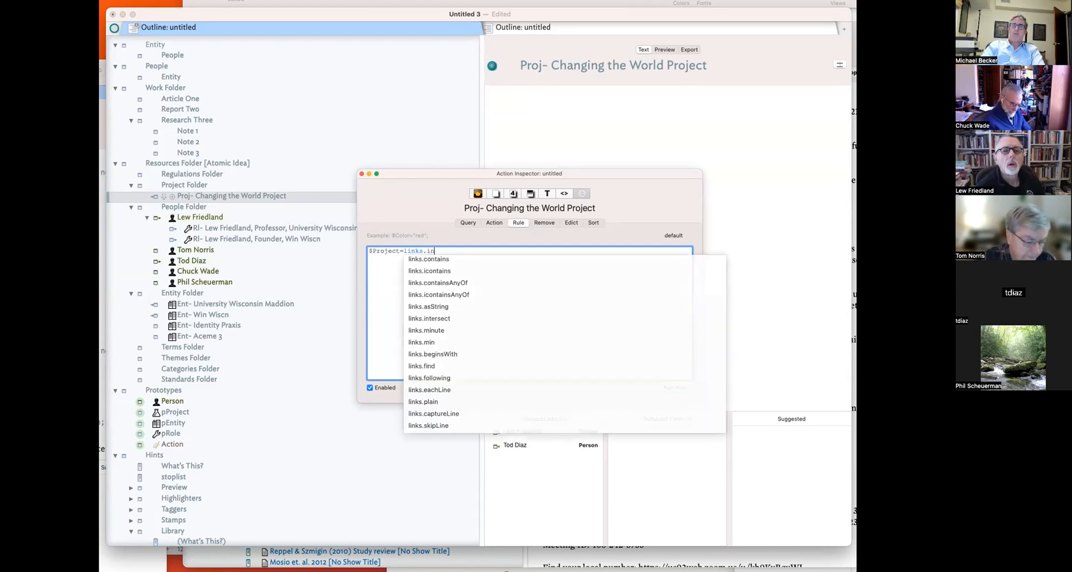
pyautogui.write('bound.')
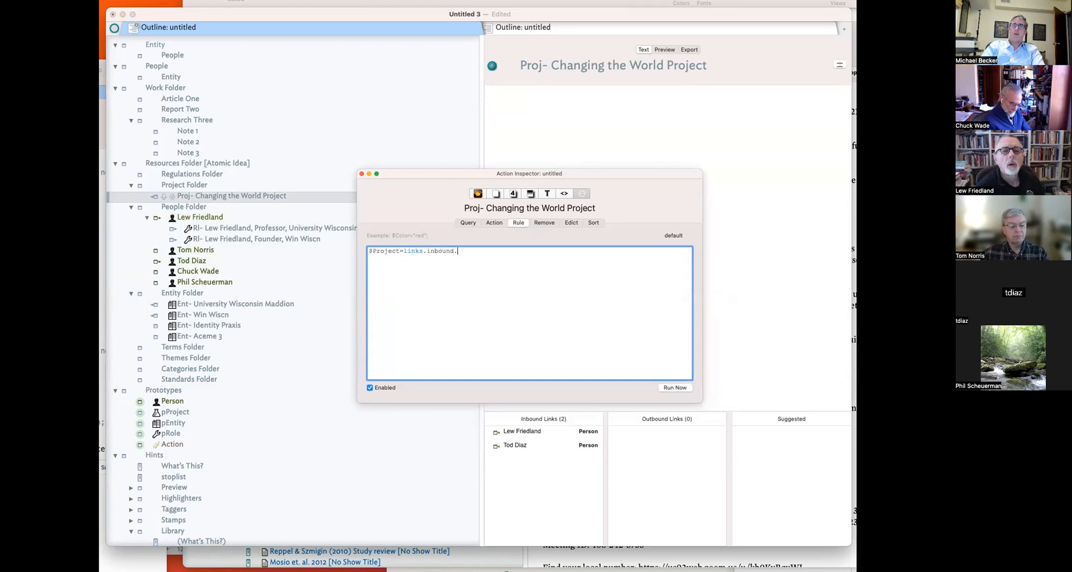
pyautogui.write('"Person".')
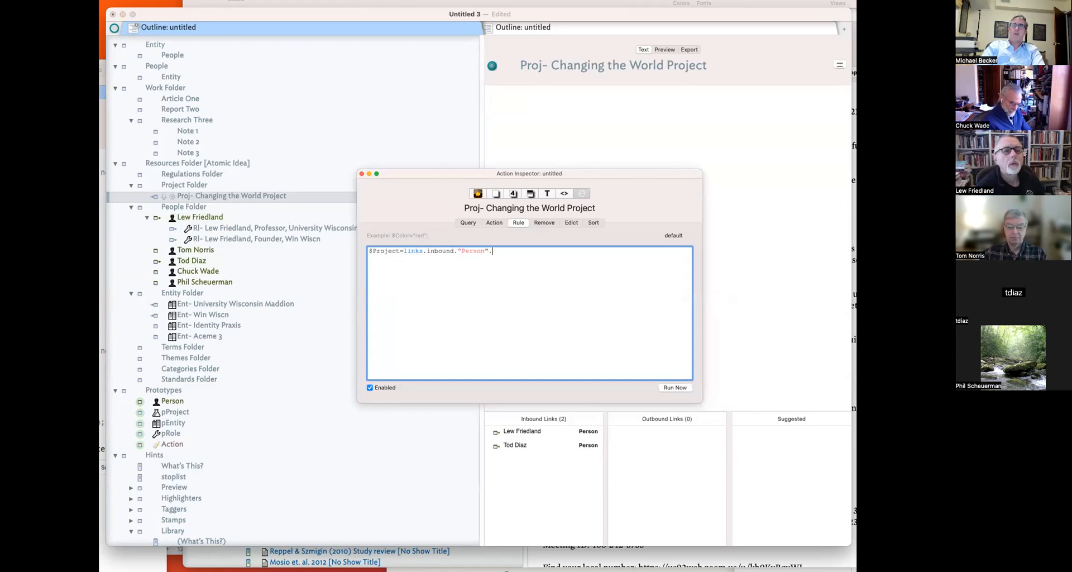
pyautogui.write('$Name;')
pyautogui.press('Return')
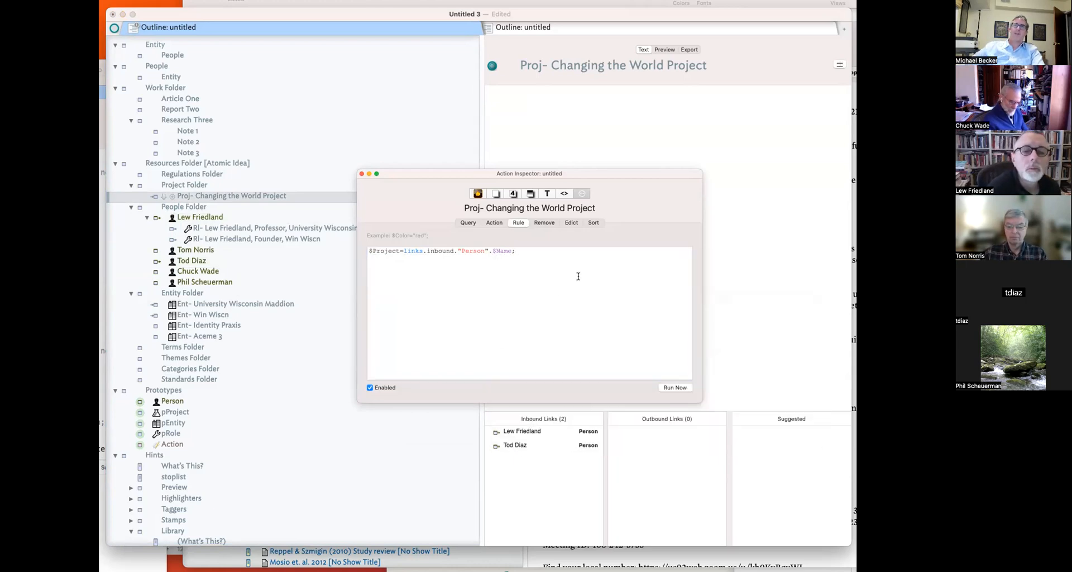
pyautogui.click(506, 195)
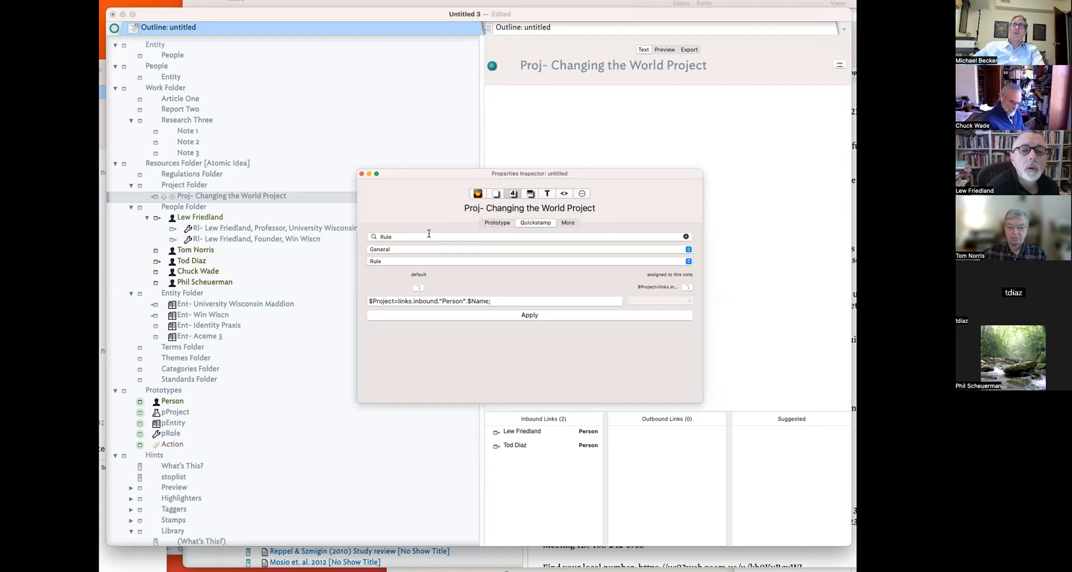
# - Create a user attribute named Project with type set
pyautogui.click(497, 195)
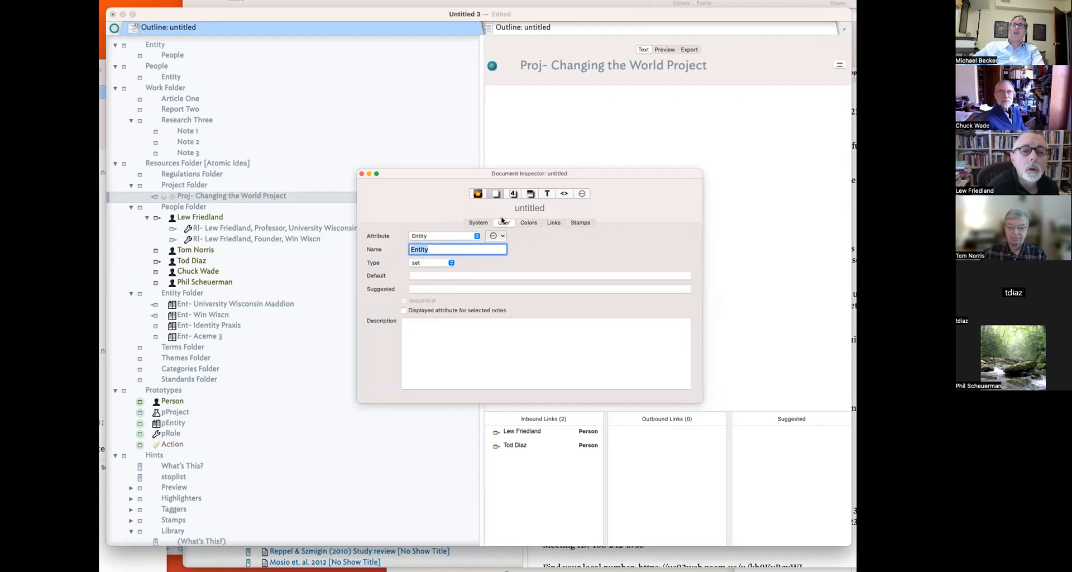
pyautogui.click(494, 235)
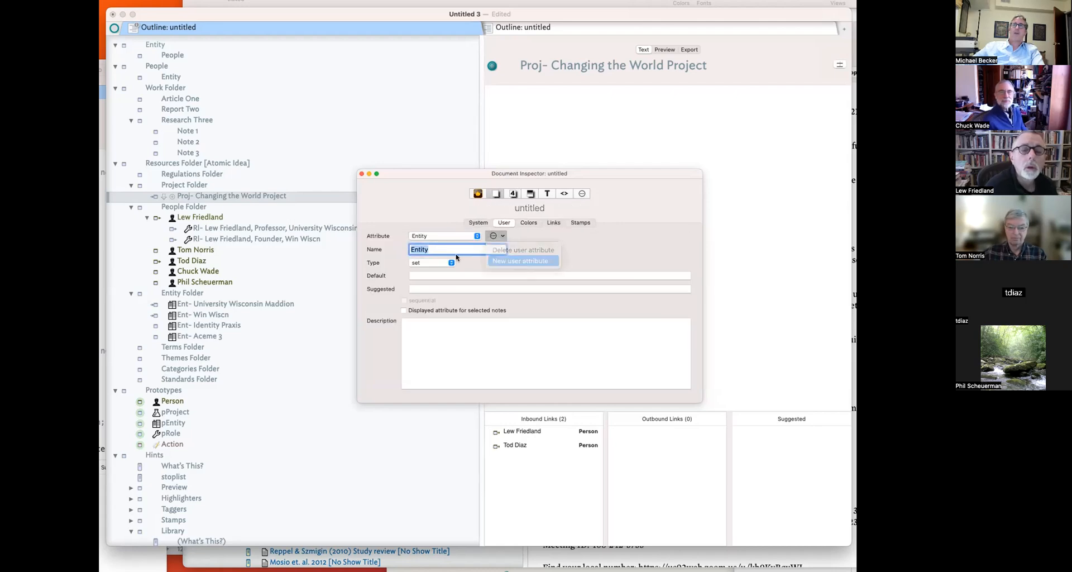
pyautogui.click(492, 250)
pyautogui.write('ro')
pyautogui.write('Pro')
pyautogui.write('ject')
pyautogui.press('Return')
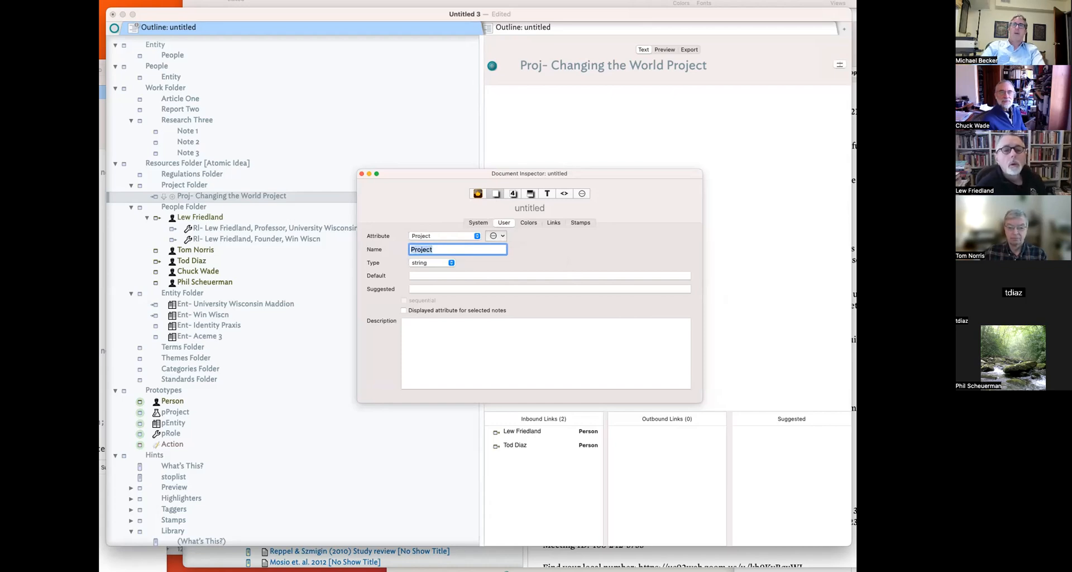
pyautogui.click(412, 263)
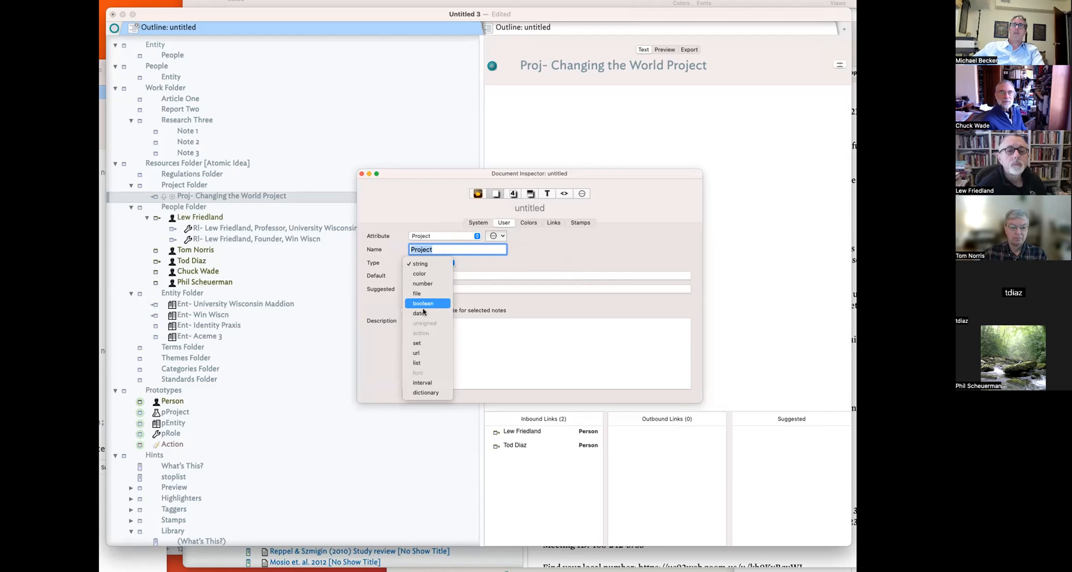
pyautogui.click(418, 343)
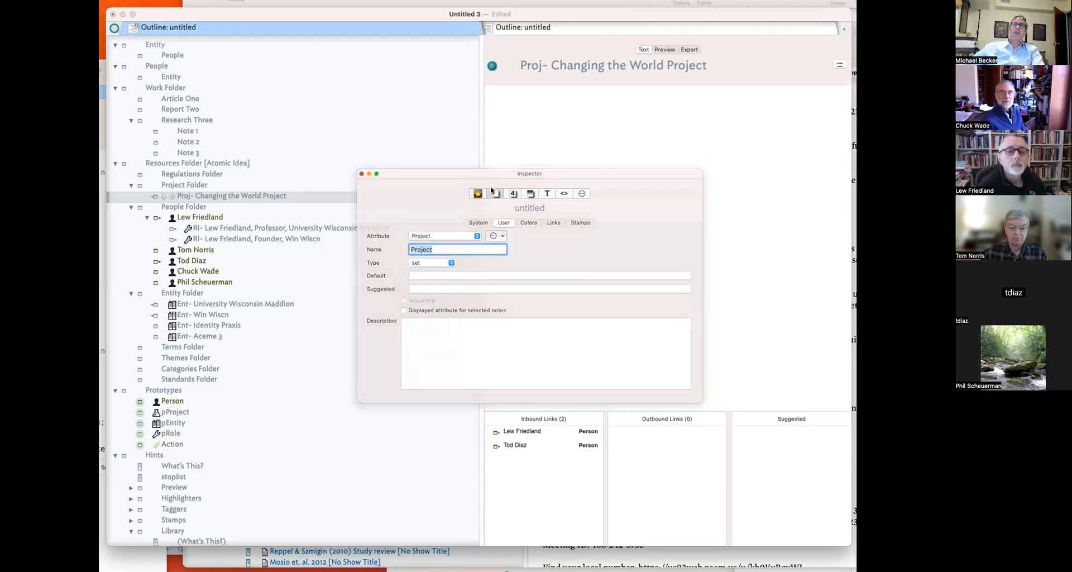
pyautogui.click(361, 174)
# - Select the pProject prototype and bring up its Rule settings in the Action Inspector
pyautogui.click(180, 404)
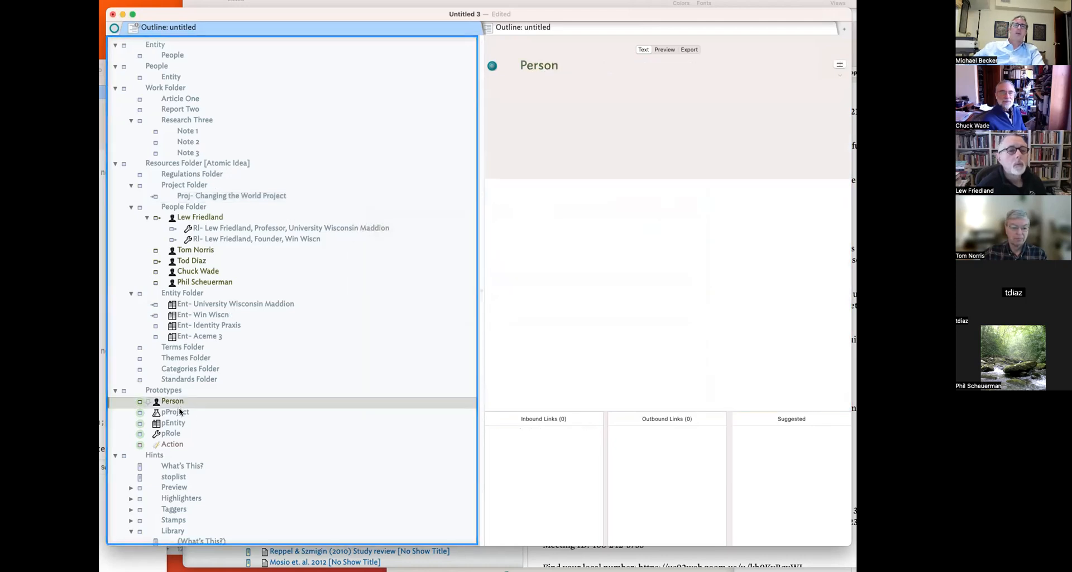
pyautogui.press('Down')
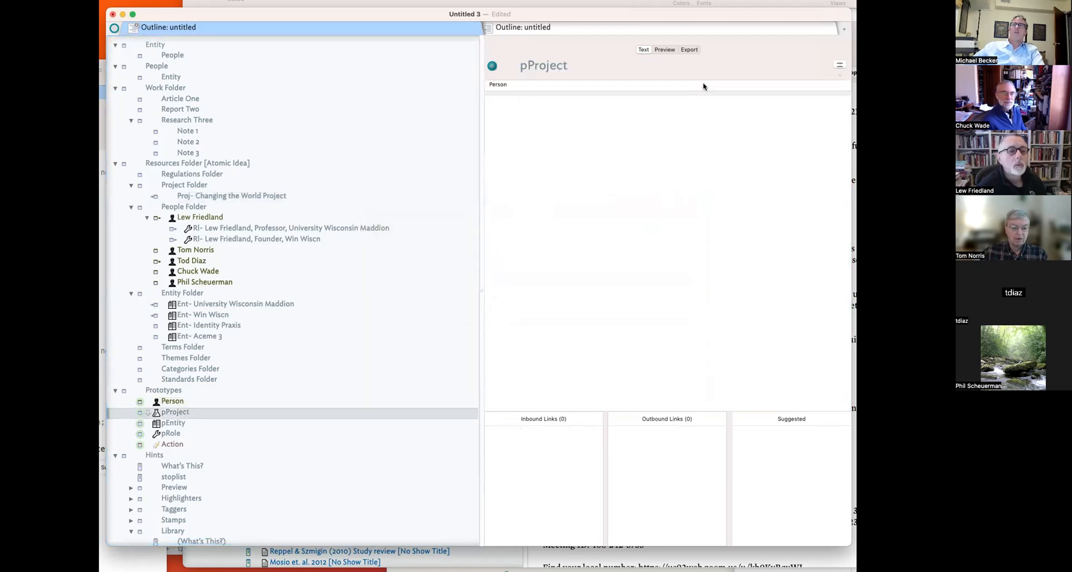
pyautogui.click(839, 63)
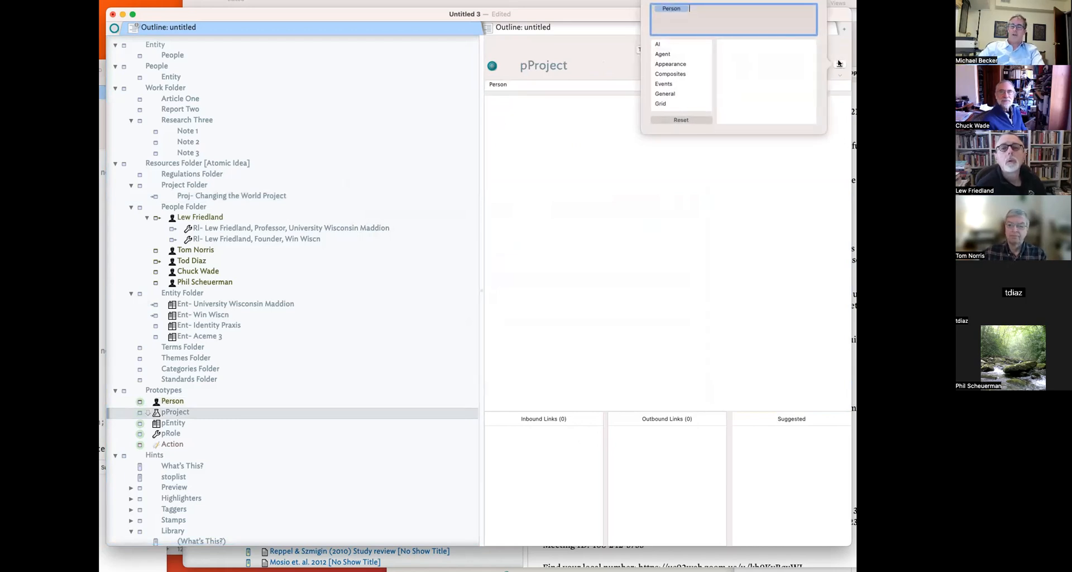
pyautogui.click(839, 63)
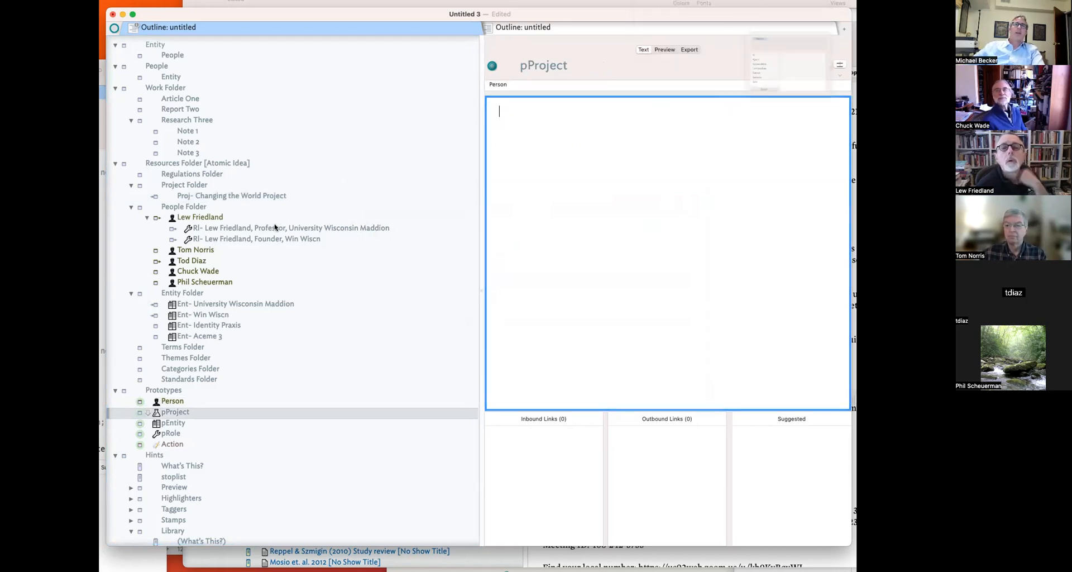
pyautogui.click(207, 218)
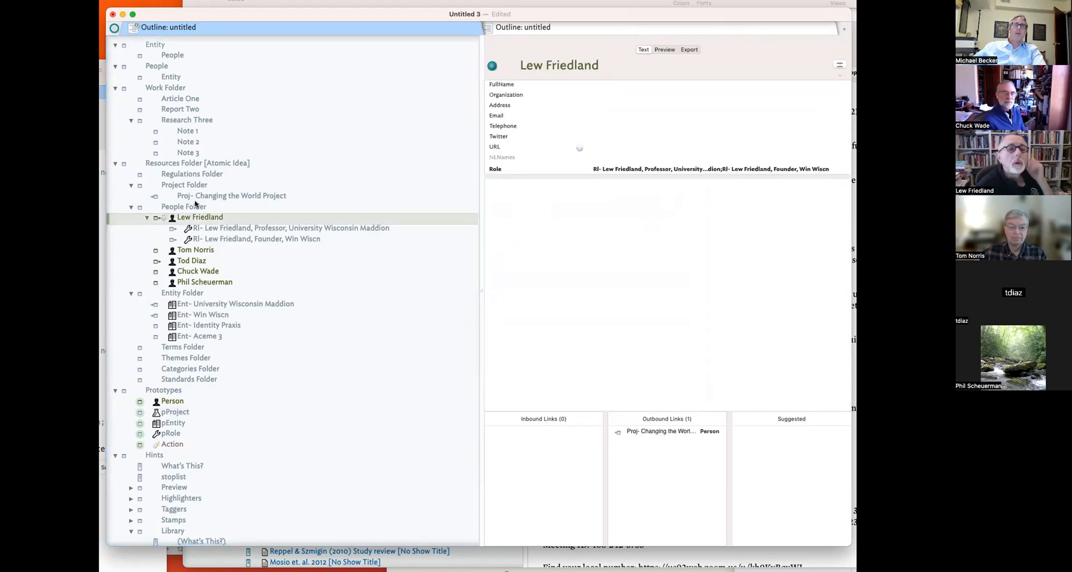
pyautogui.click(191, 414)
pyautogui.press('super+1')
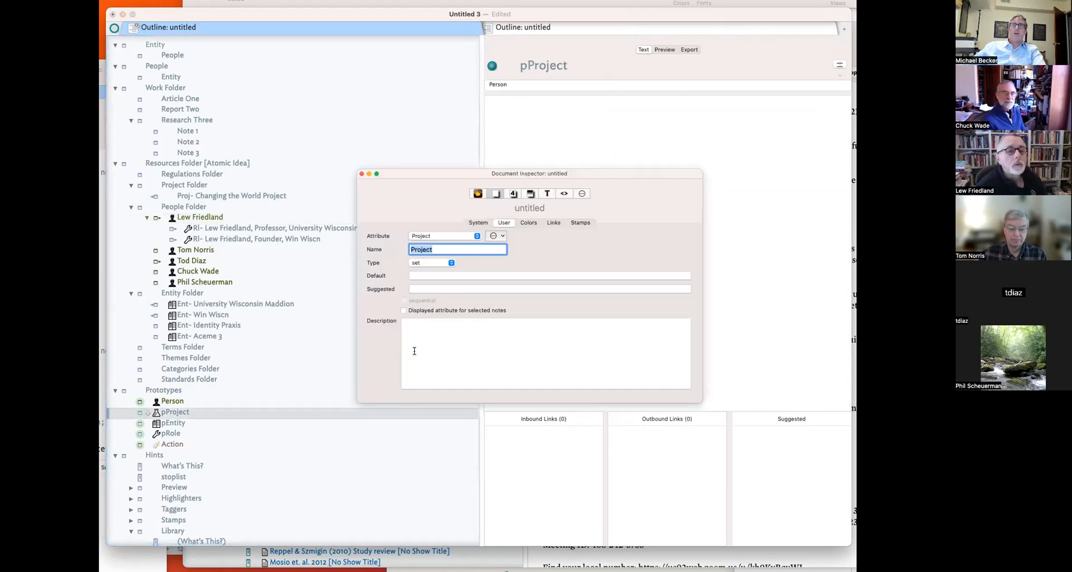
pyautogui.click(582, 195)
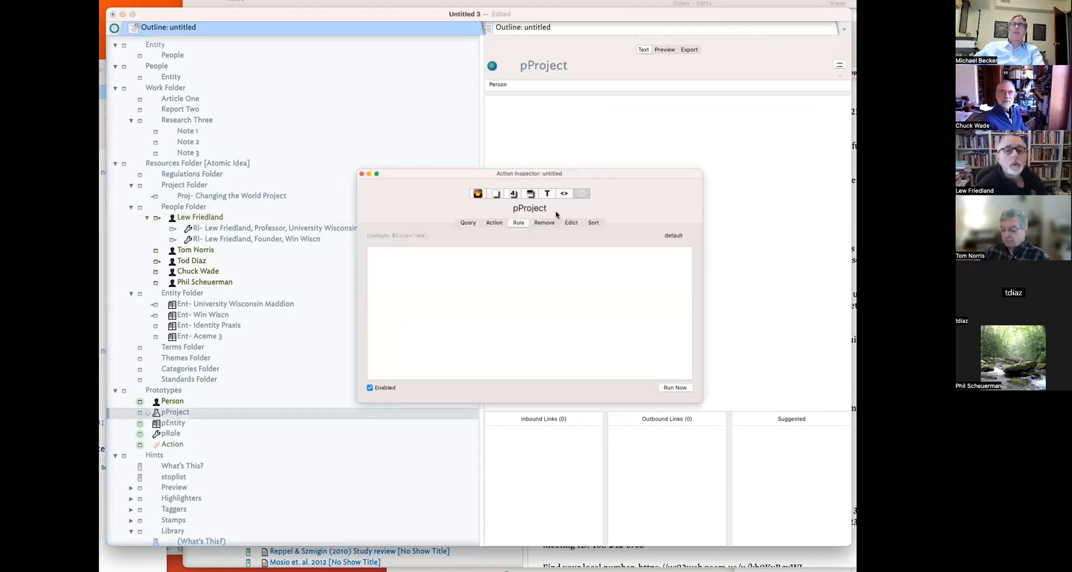
# - Quickstamp the Rule attribute on the Changing the World Project note
pyautogui.click(194, 195)
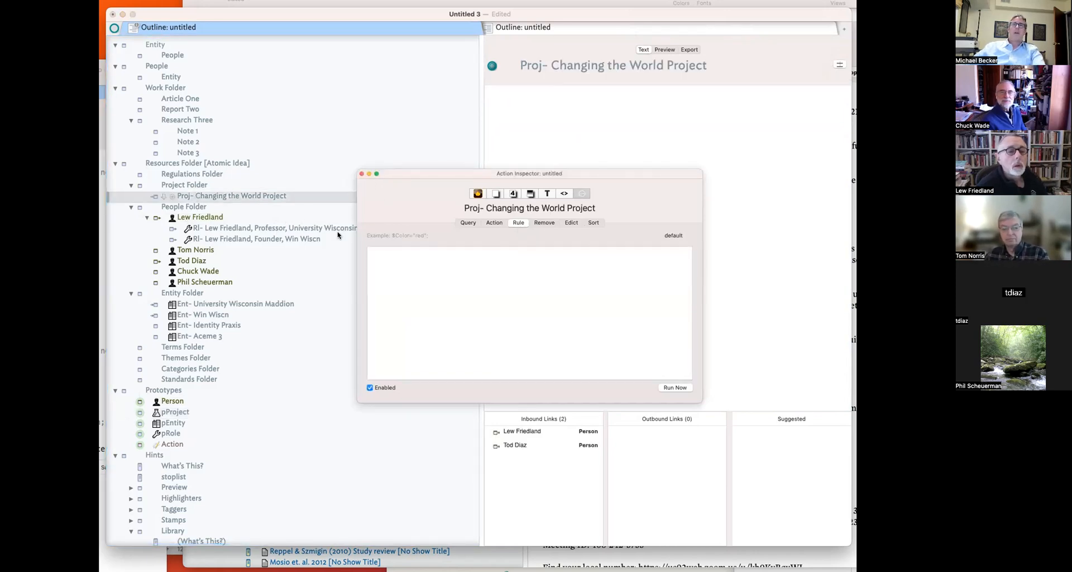
pyautogui.click(513, 194)
pyautogui.click(438, 236)
pyautogui.write('Rule')
pyautogui.press('Return')
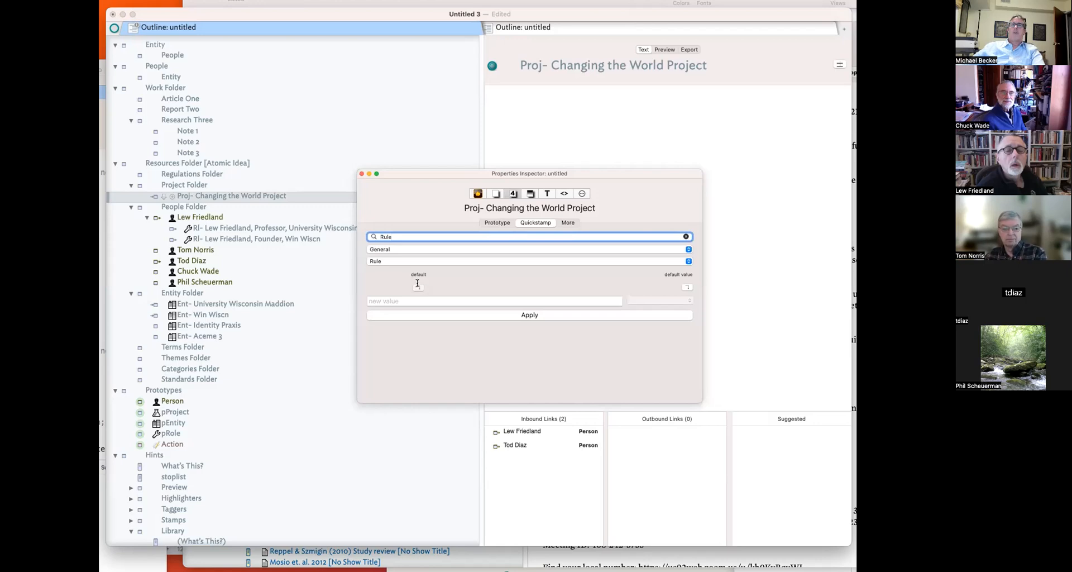
pyautogui.click(617, 316)
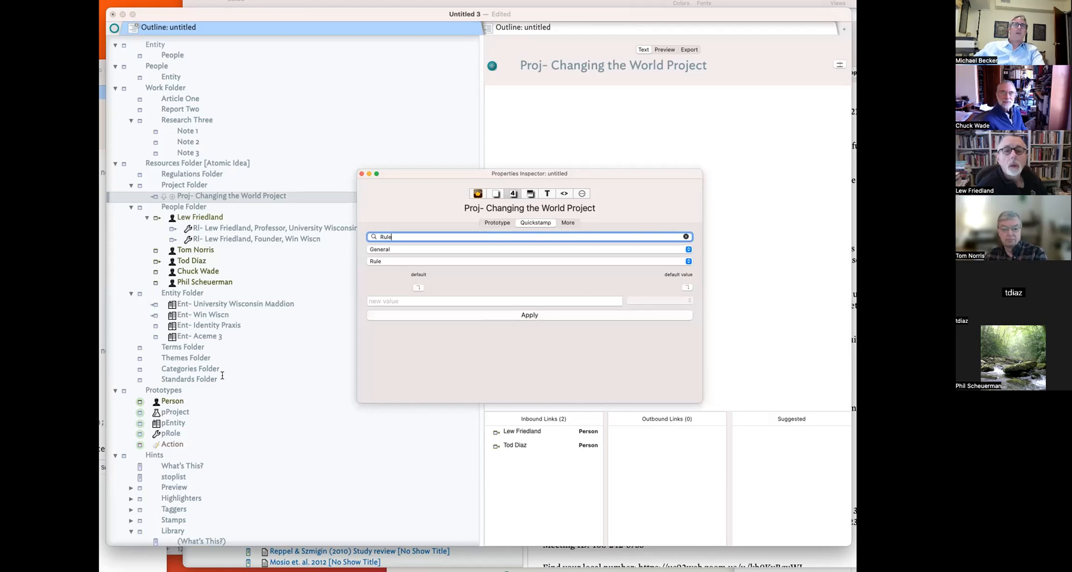
pyautogui.click(361, 173)
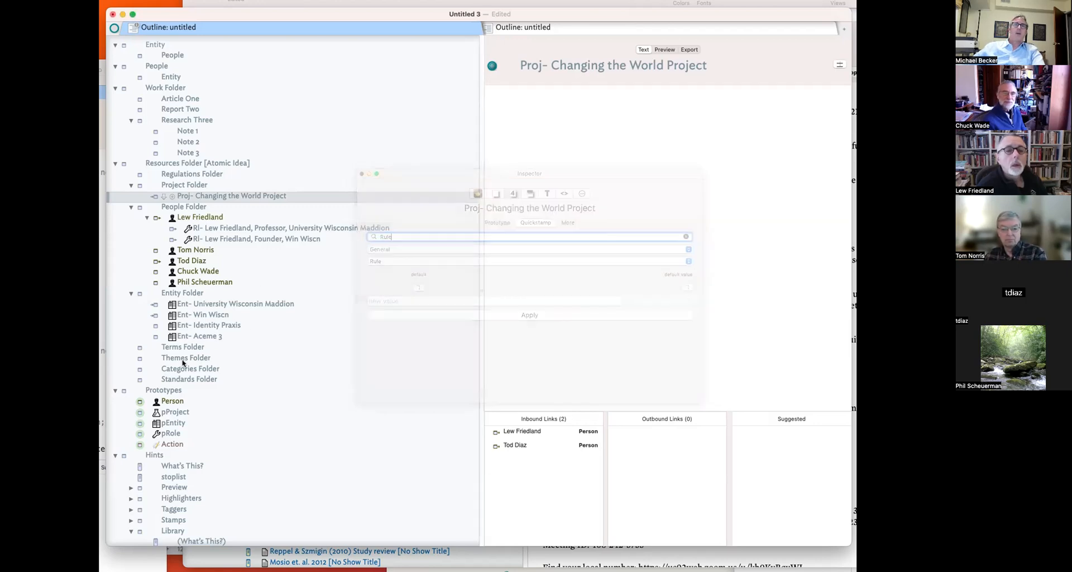
# - Paste the inbound-links rule into pProject, changing $Project to $Person
pyautogui.click(175, 413)
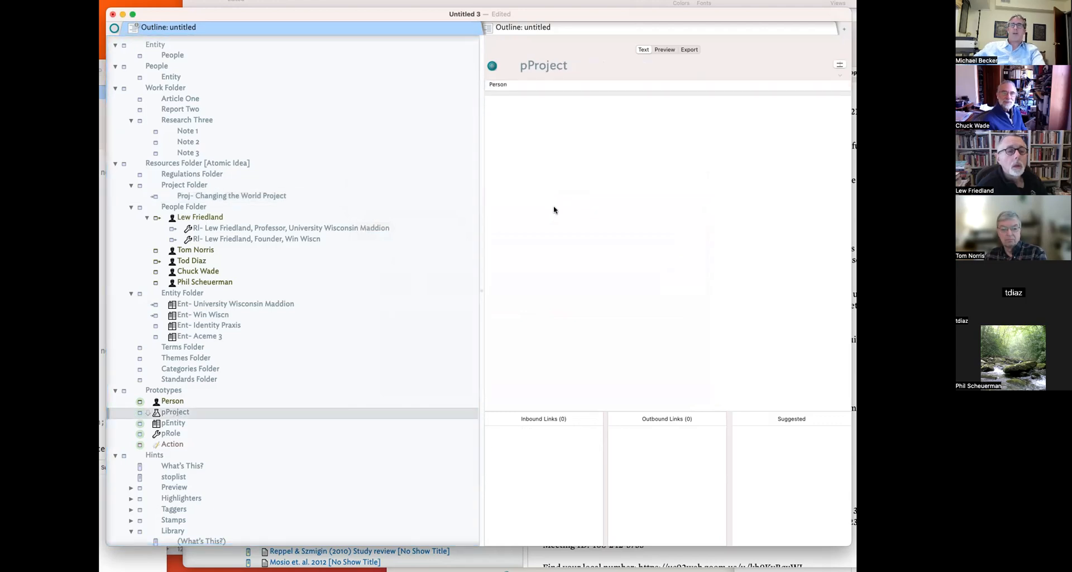
pyautogui.press('super+1')
pyautogui.click(436, 263)
pyautogui.write('$Project=links.inbound."Person".$Name;')
pyautogui.write('Person')
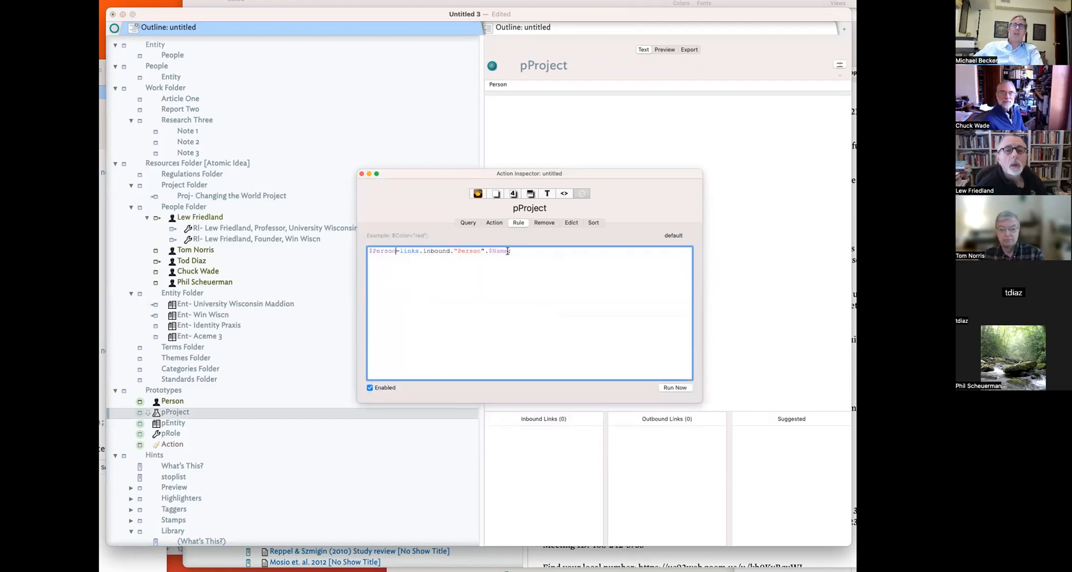
pyautogui.click(395, 251)
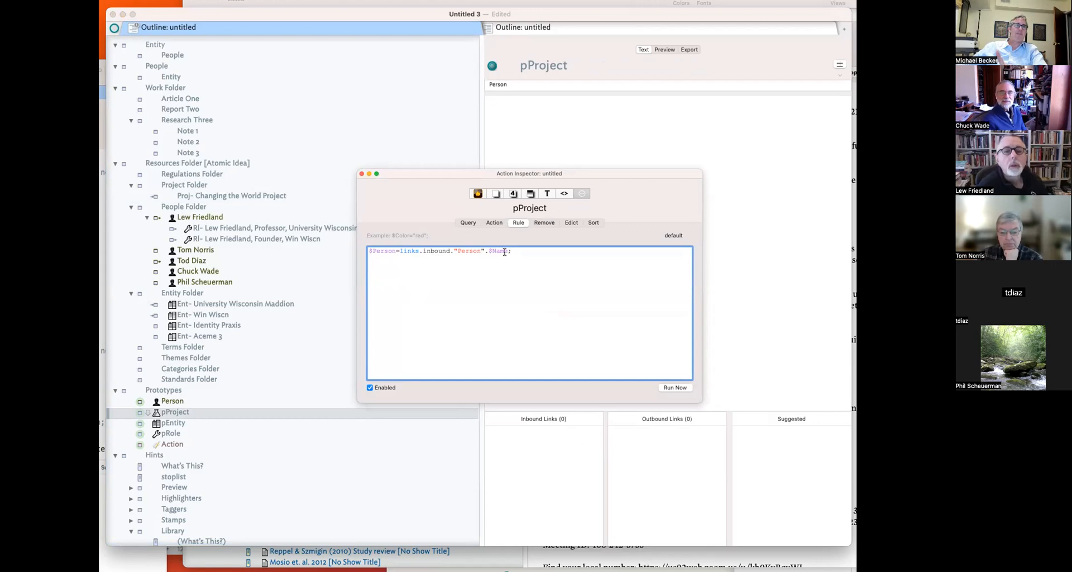
pyautogui.click(361, 174)
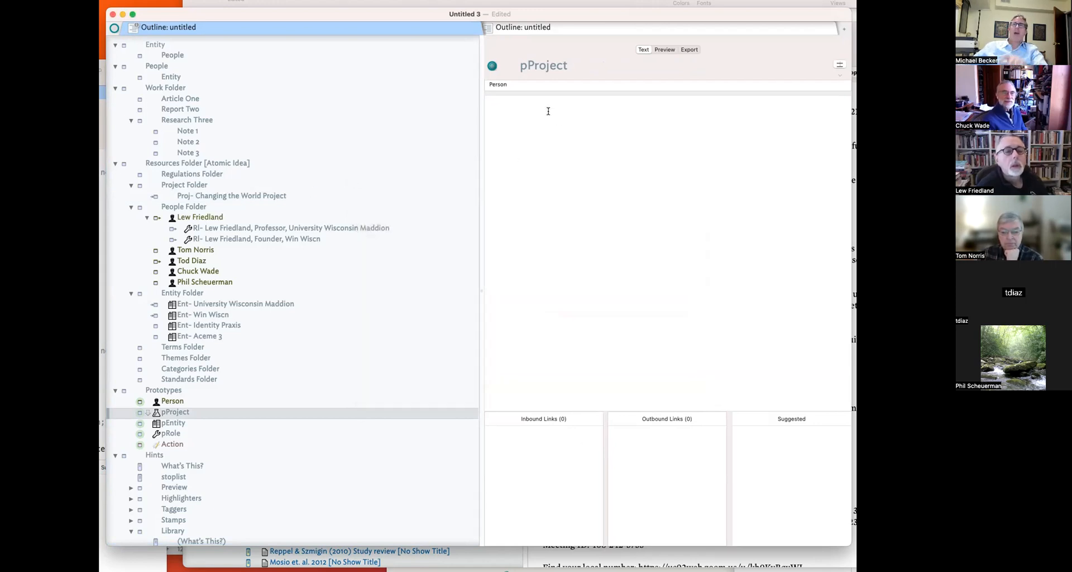
# - Assign pProject as the prototype of the Changing the World Project note
pyautogui.click(188, 197)
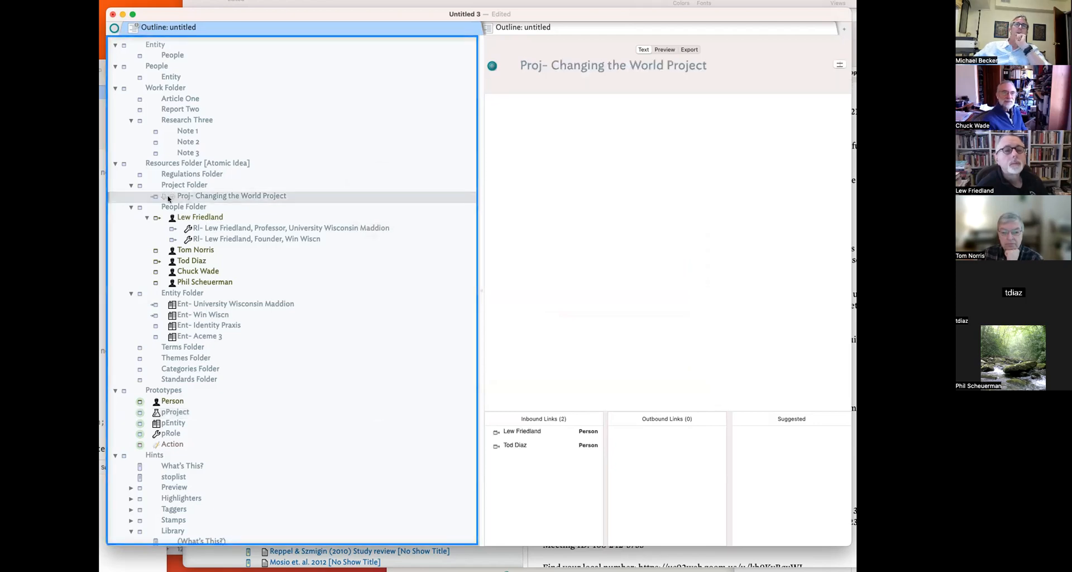
pyautogui.click(156, 196)
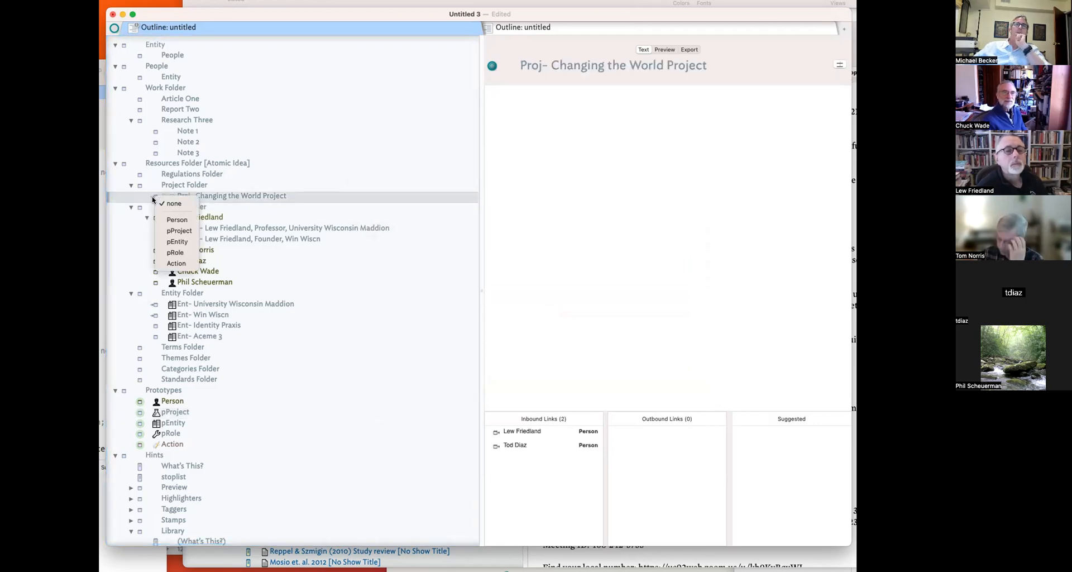
pyautogui.click(178, 230)
pyautogui.click(590, 256)
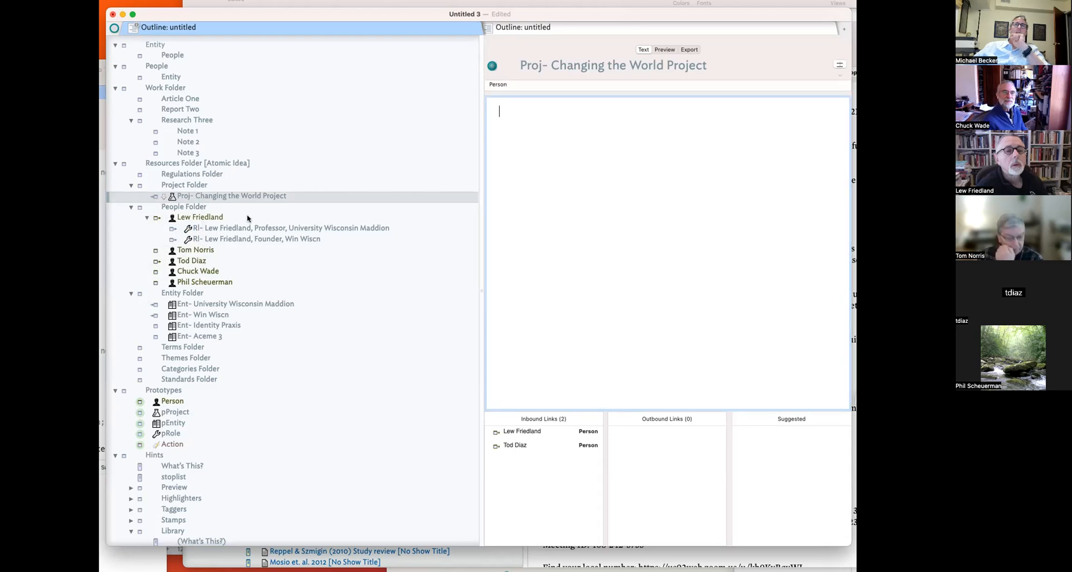
pyautogui.click(215, 195)
pyautogui.press('super+4')
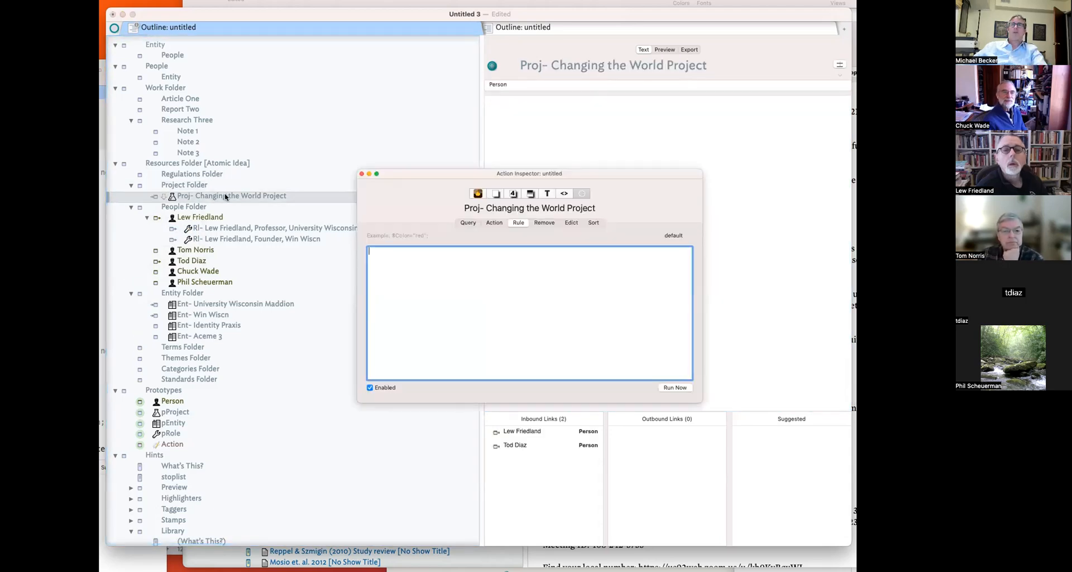
pyautogui.click(514, 195)
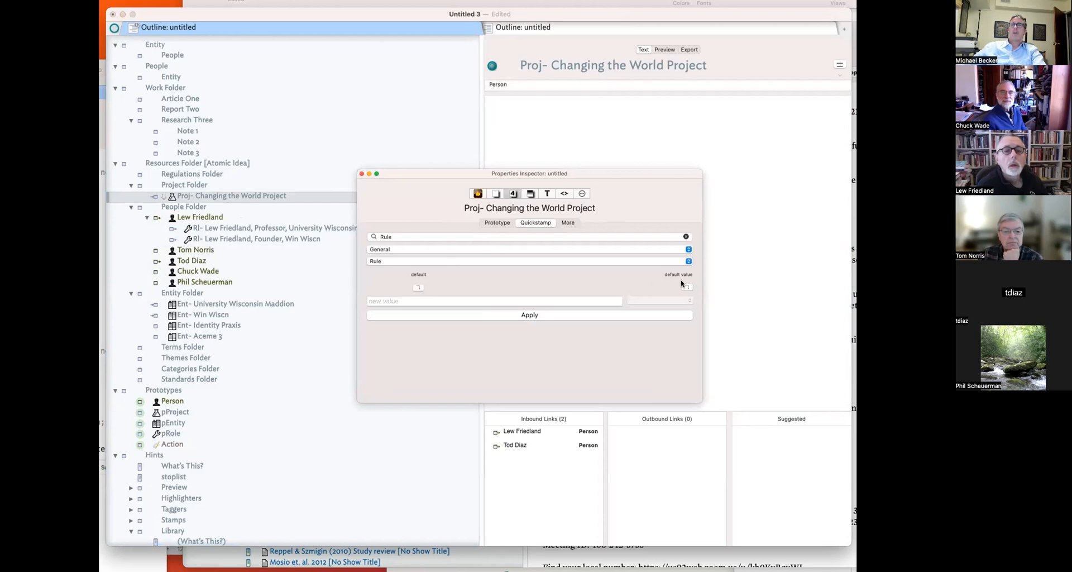
pyautogui.click(361, 173)
# - Retype pProject's rule as $Person=links.inbound."Person".$Name;
pyautogui.click(170, 412)
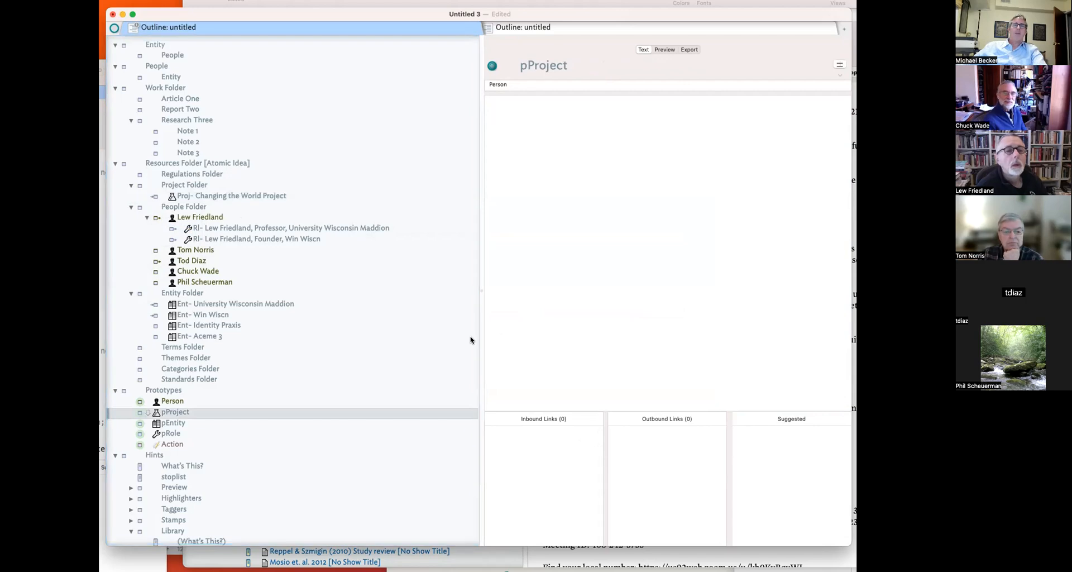
pyautogui.press('super+1')
pyautogui.click(582, 193)
pyautogui.click(423, 277)
pyautogui.write('$Per')
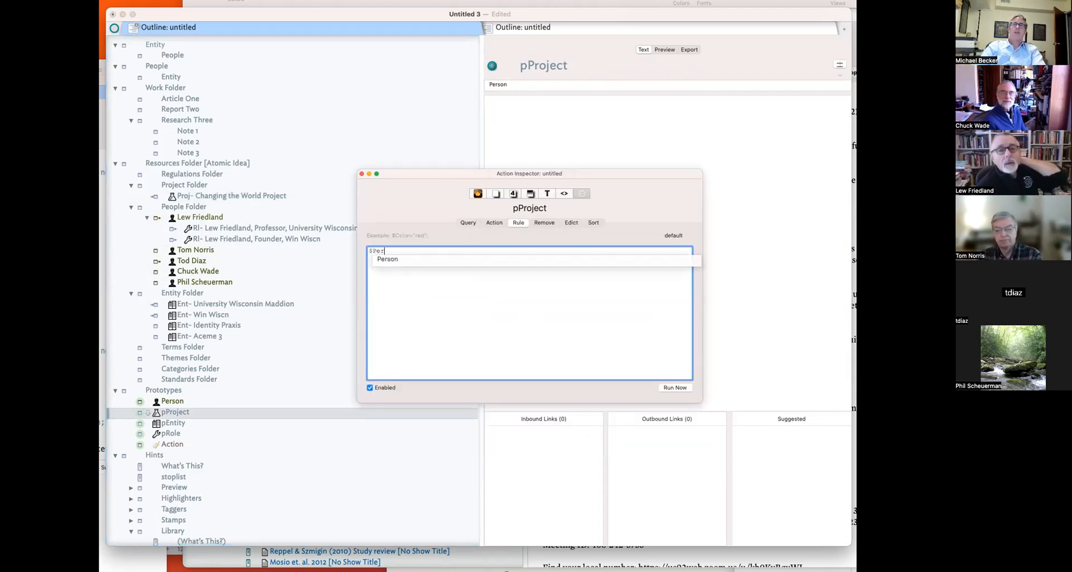
pyautogui.write('son=lin')
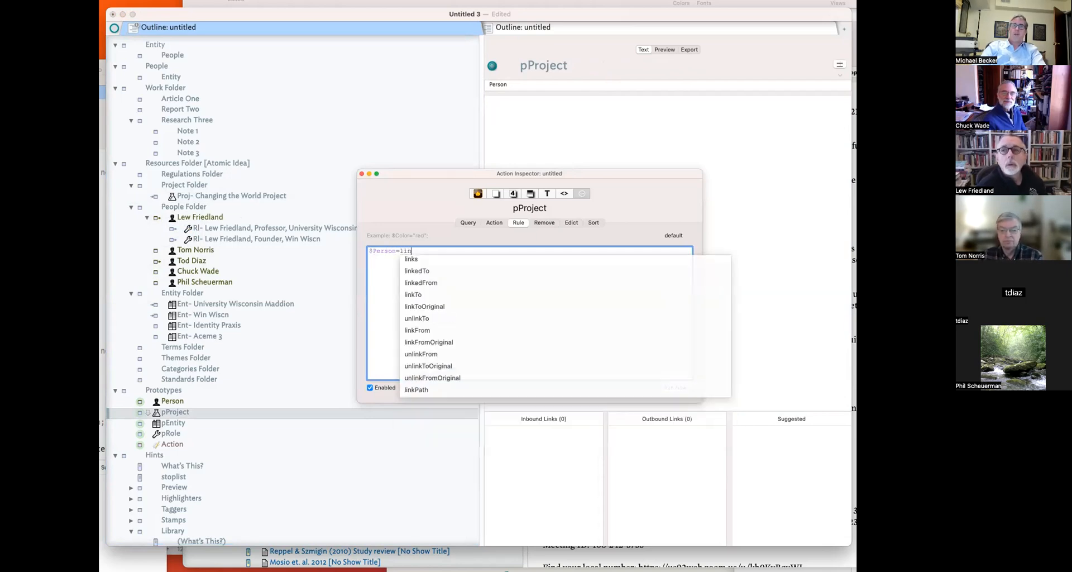
pyautogui.write('ks')
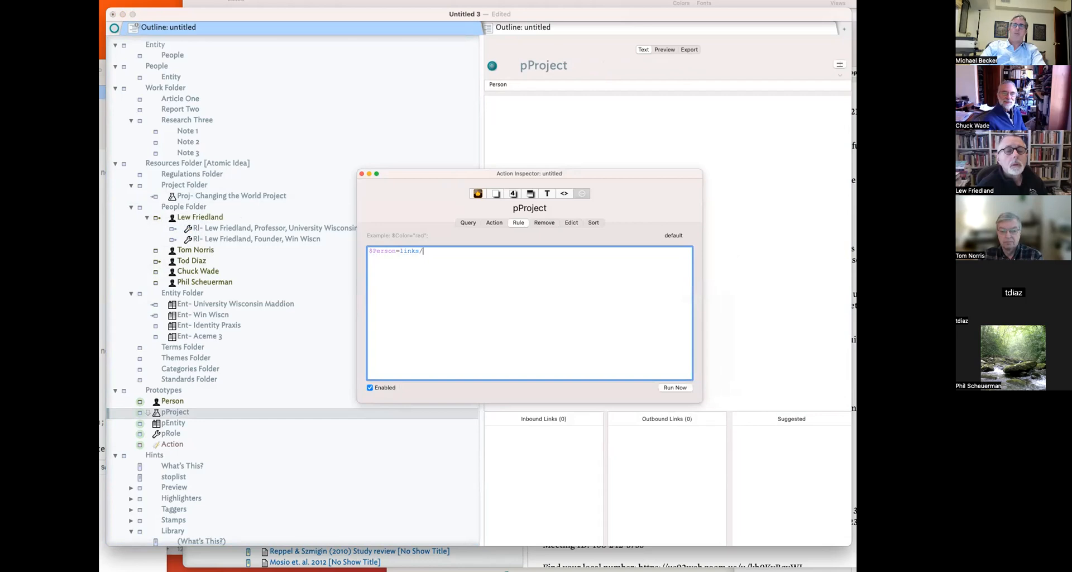
pyautogui.write('.in')
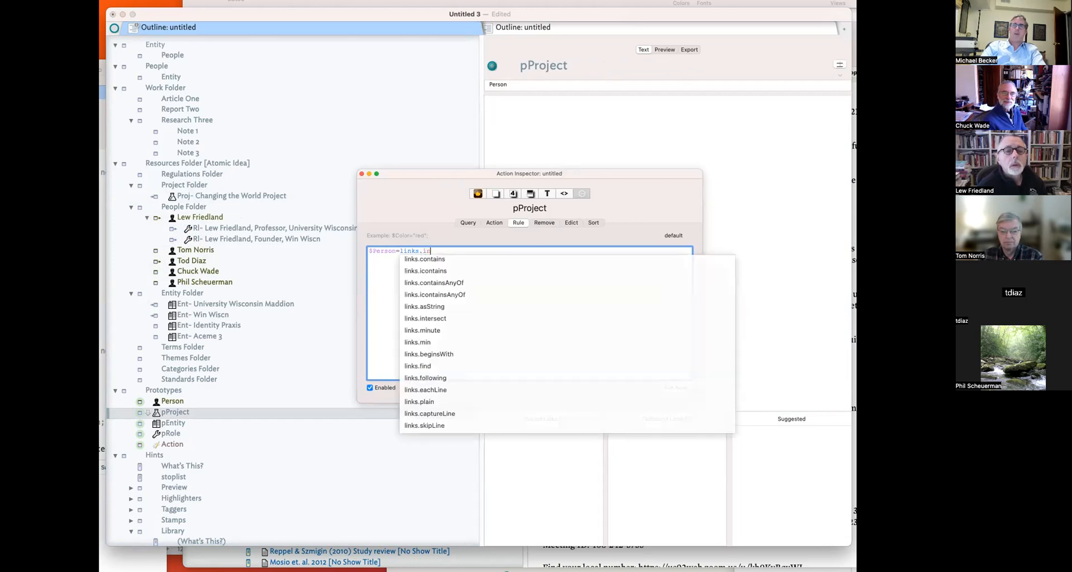
pyautogui.write('bound."Person')
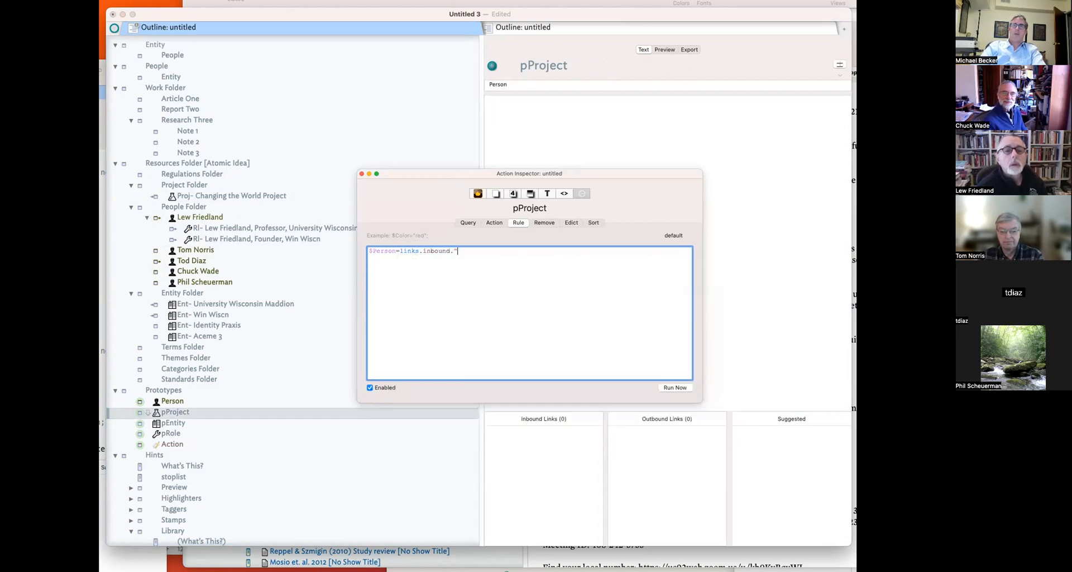
pyautogui.write('".$Name;')
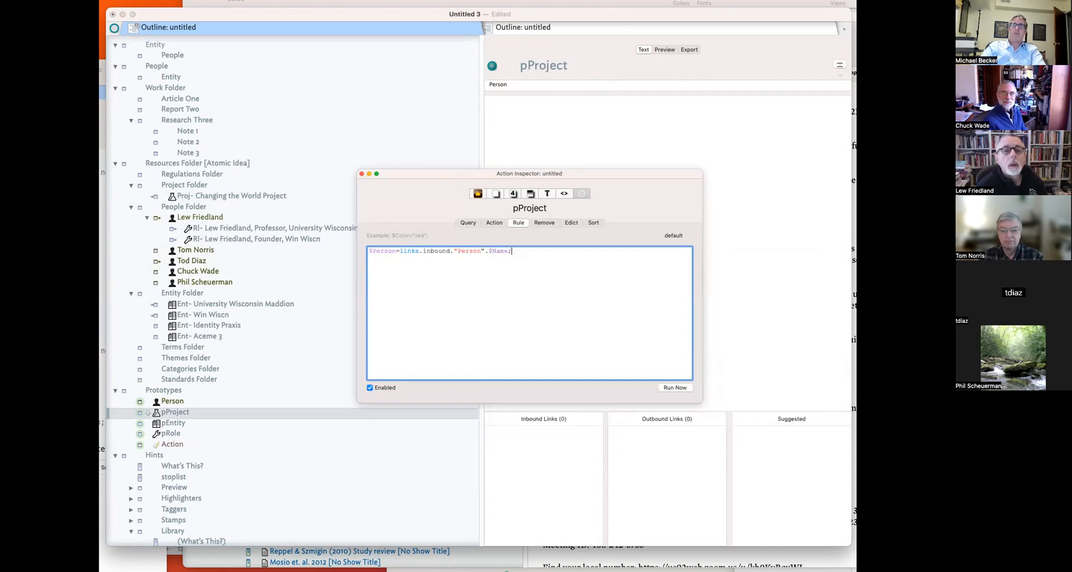
pyautogui.press('Return')
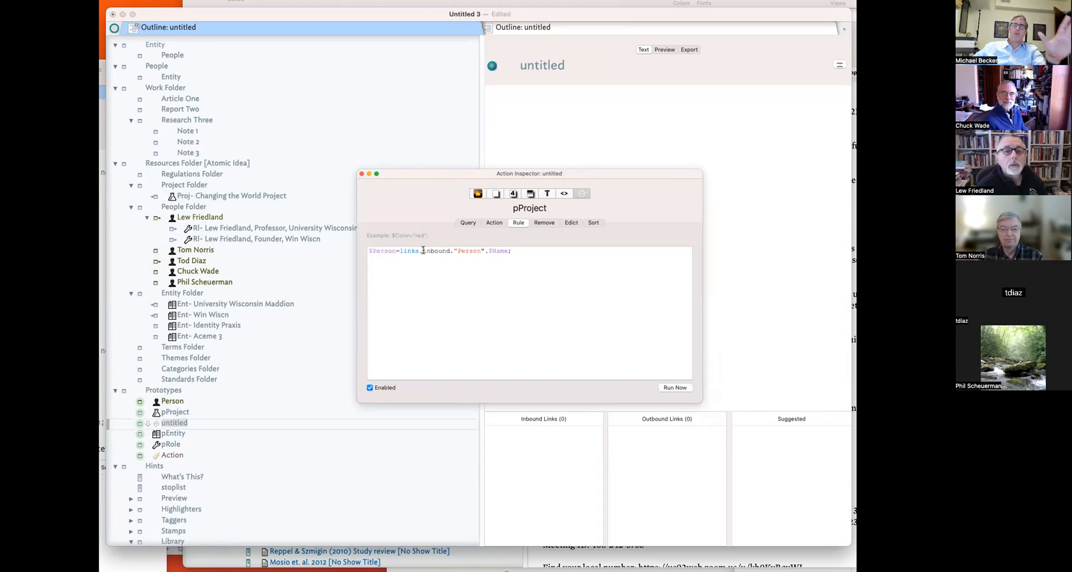
# - Remove the stray untitled prototype and open Proj- Changing the World Project to see its two linked persons
pyautogui.click(361, 175)
pyautogui.click(172, 411)
pyautogui.click(175, 421)
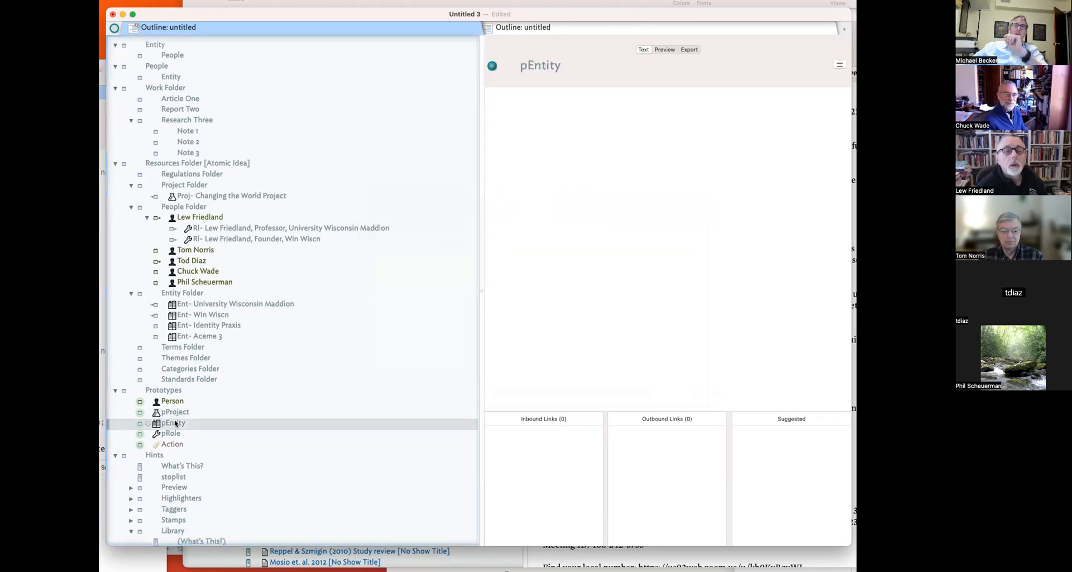
pyautogui.click(176, 414)
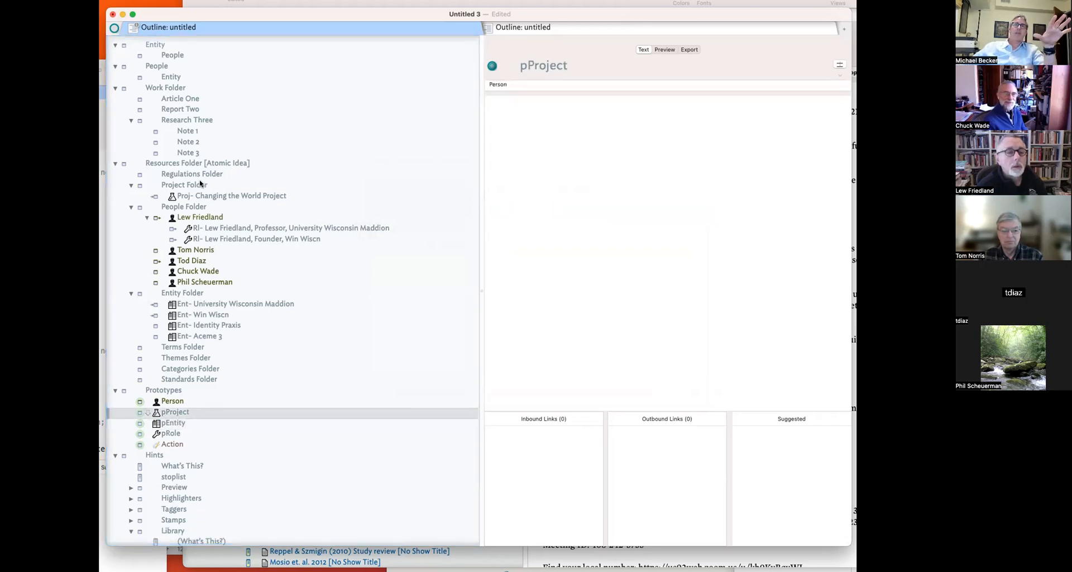
pyautogui.click(199, 186)
pyautogui.click(199, 195)
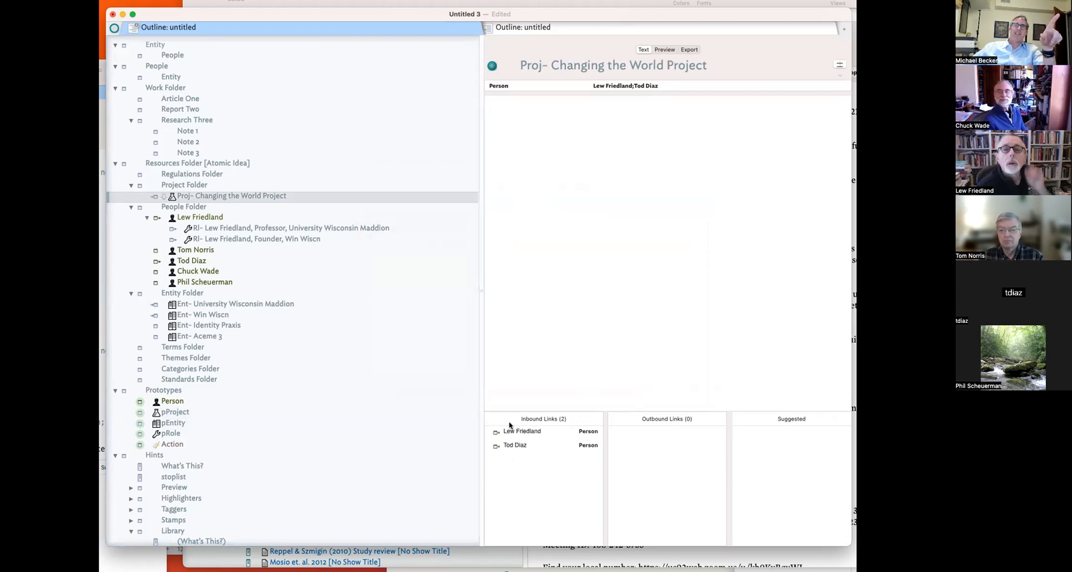
# - Create the note 'Proj- Continue with World Better Project' below the existing project
pyautogui.click(621, 89)
pyautogui.click(222, 194)
pyautogui.press('Return')
pyautogui.write('Proj- Continue with World Better P')
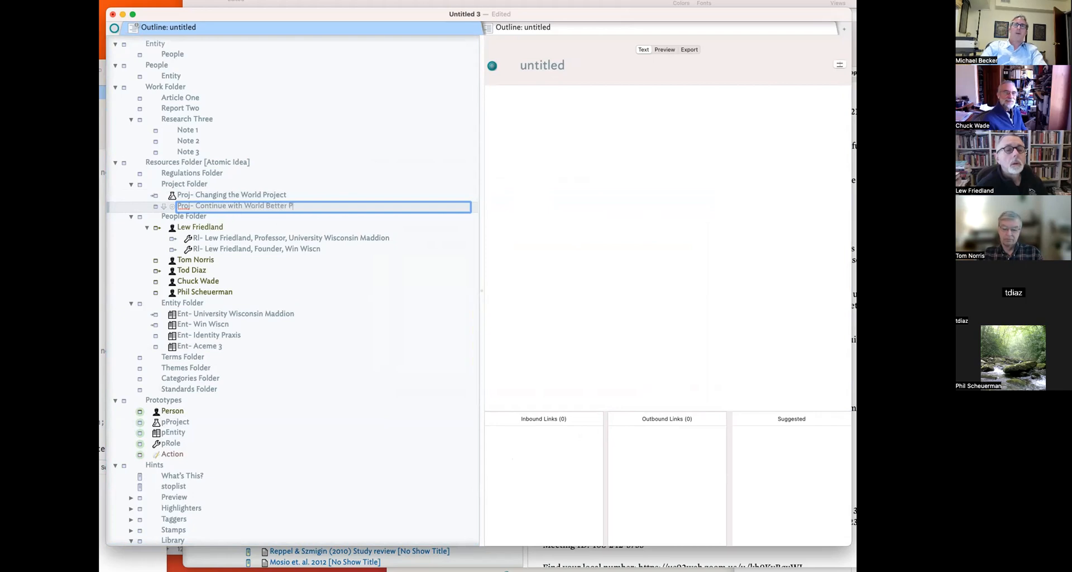
pyautogui.write('t')
pyautogui.press('Return')
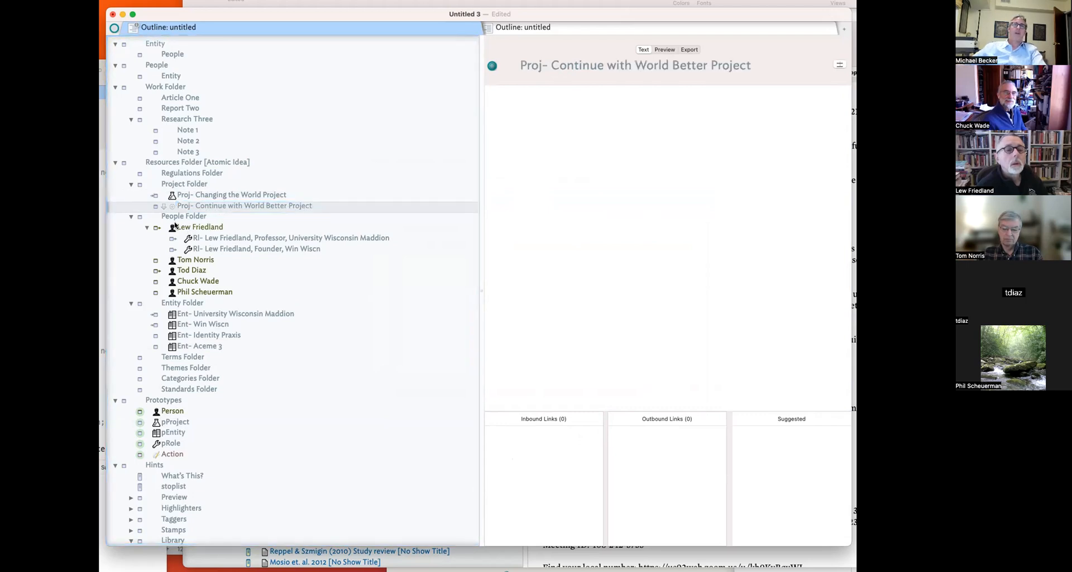
pyautogui.click(156, 207)
# - Assign pProject to the new project and link a first person note to it as a Person link
pyautogui.click(181, 240)
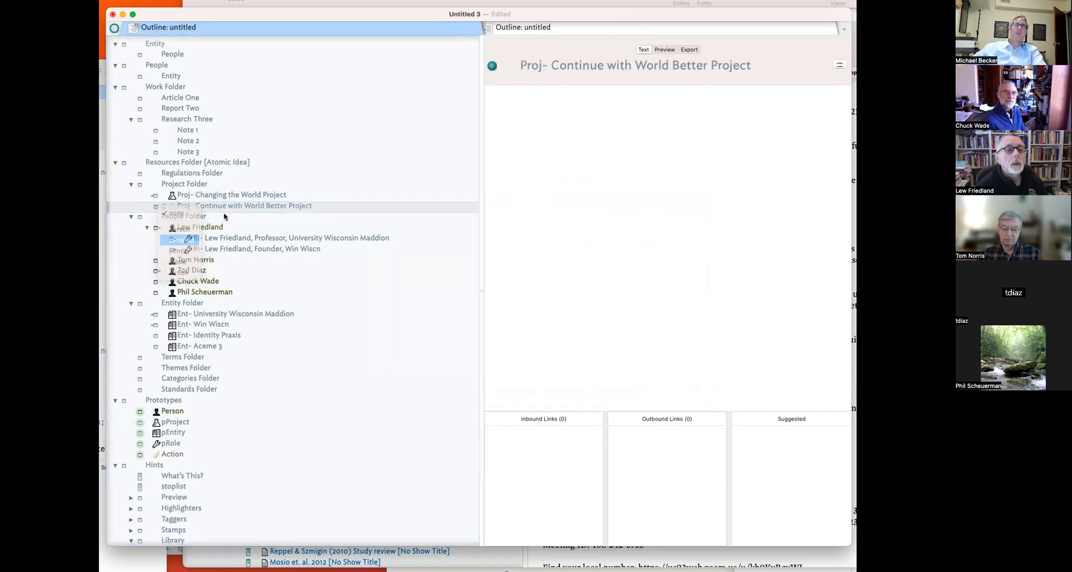
pyautogui.click(205, 295)
pyautogui.moveTo(165, 292); pyautogui.dragTo(185, 207)
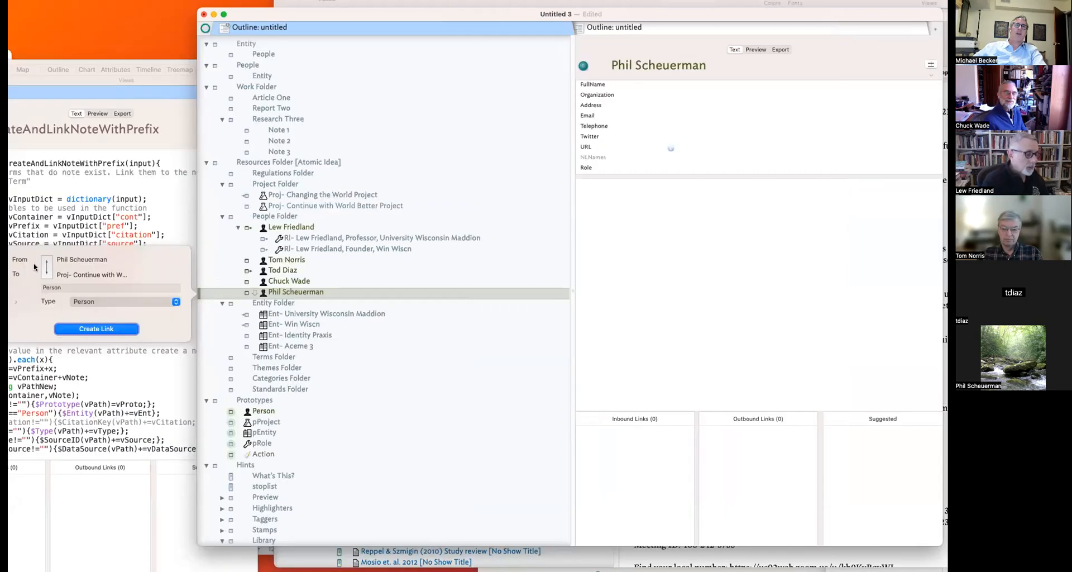
pyautogui.click(96, 328)
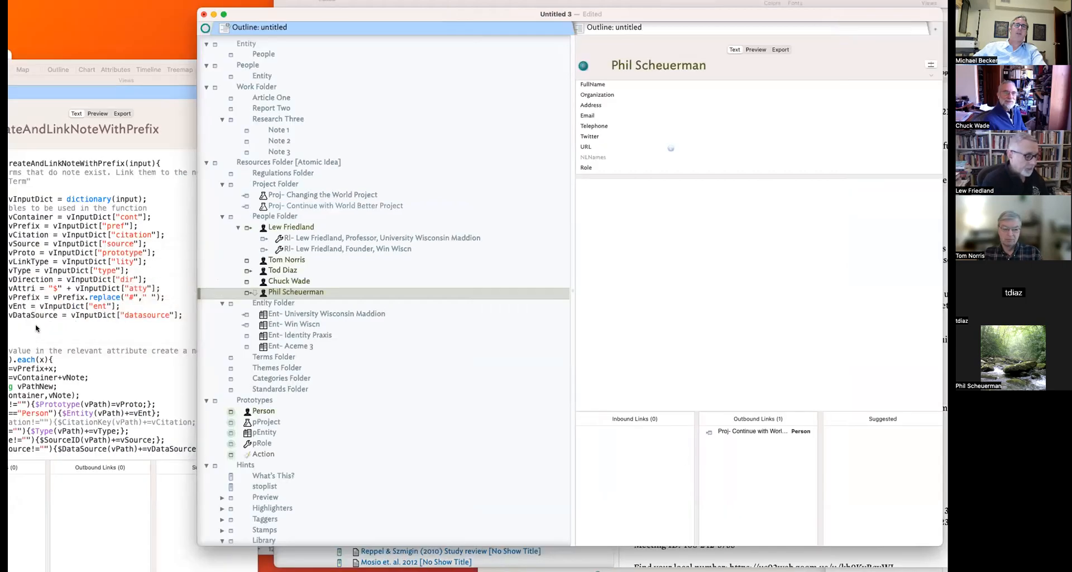
pyautogui.click(10, 305)
pyautogui.moveTo(10, 305); pyautogui.dragTo(119, 306)
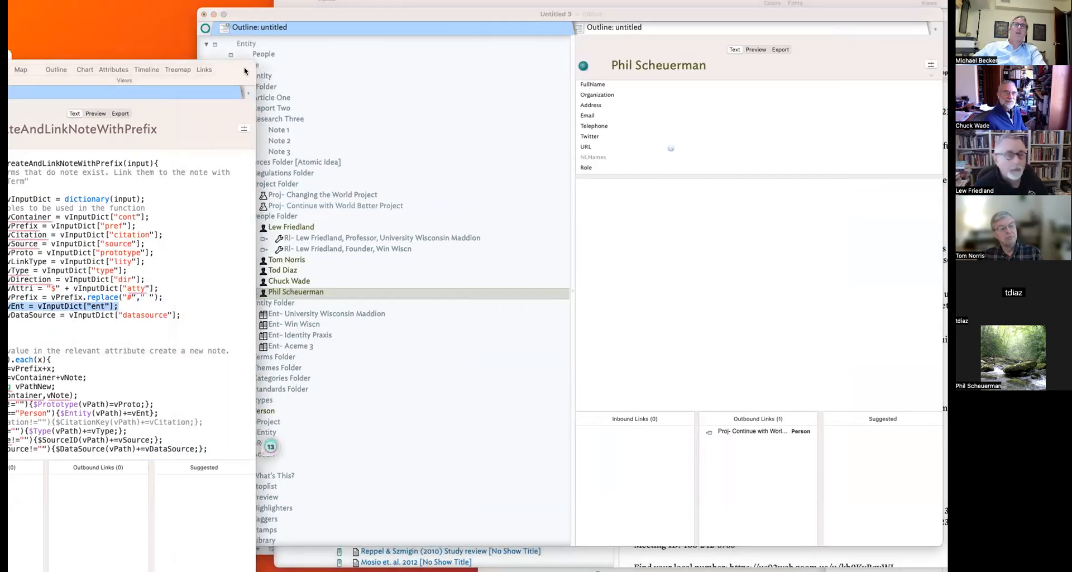
pyautogui.moveTo(245, 71); pyautogui.dragTo(242, 72)
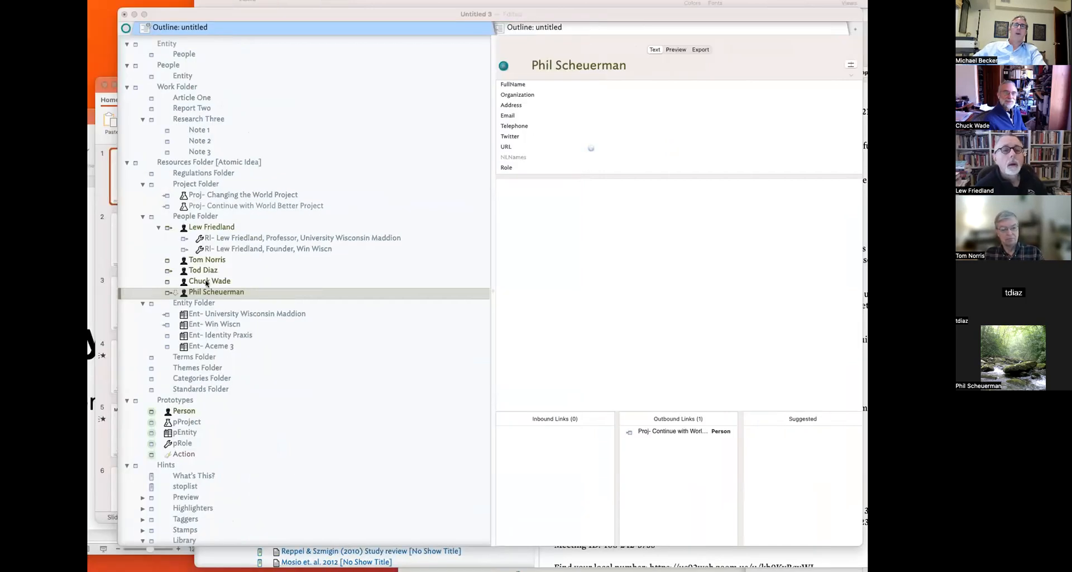
# - Link a second person note to the new project and open it to check its links
pyautogui.click(175, 282)
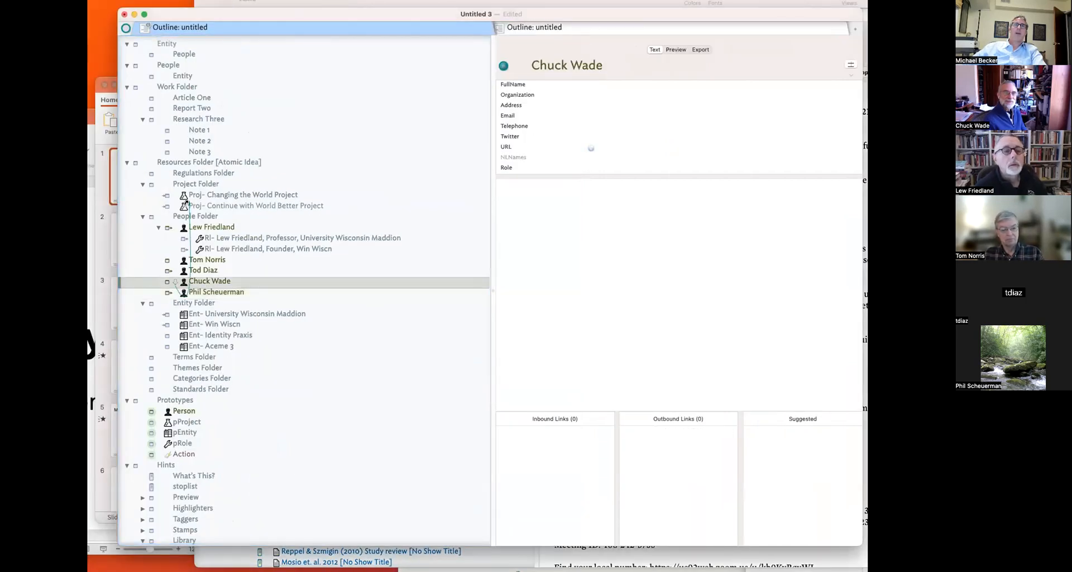
pyautogui.moveTo(175, 282); pyautogui.dragTo(211, 206)
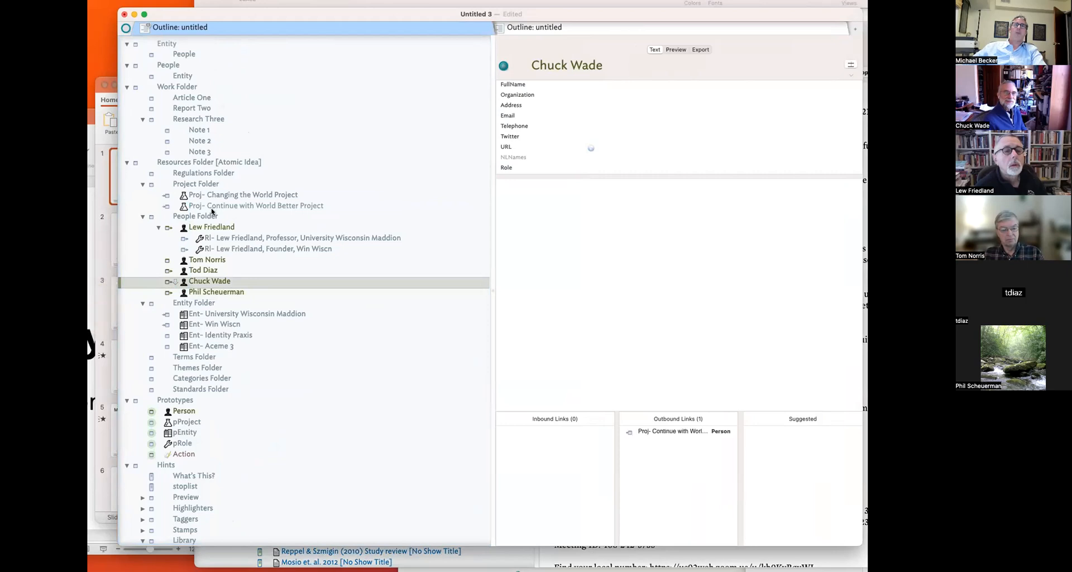
pyautogui.click(210, 206)
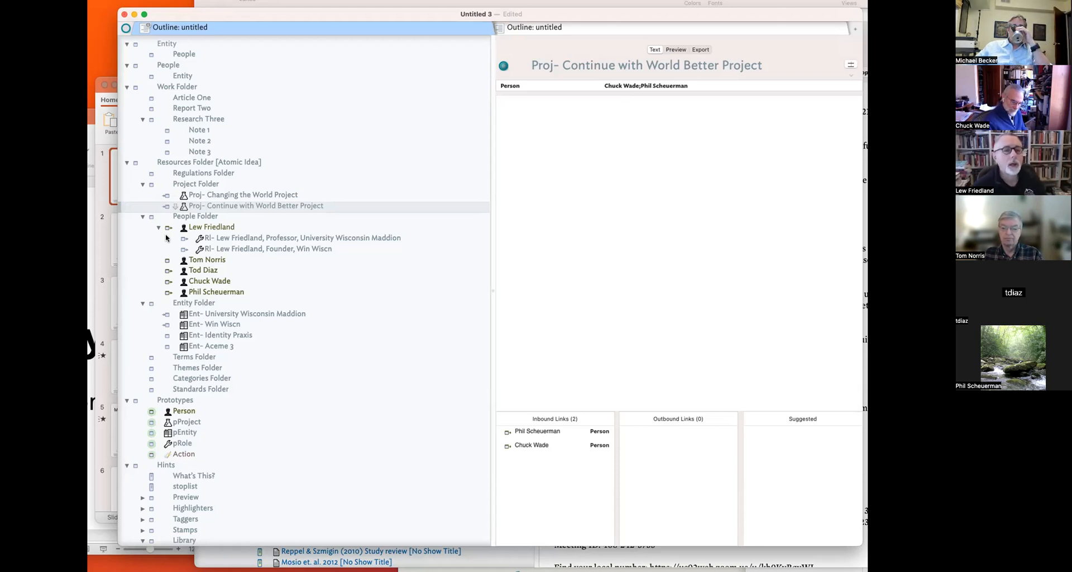
# - Open the pEntity prototype under Prototypes
pyautogui.click(184, 433)
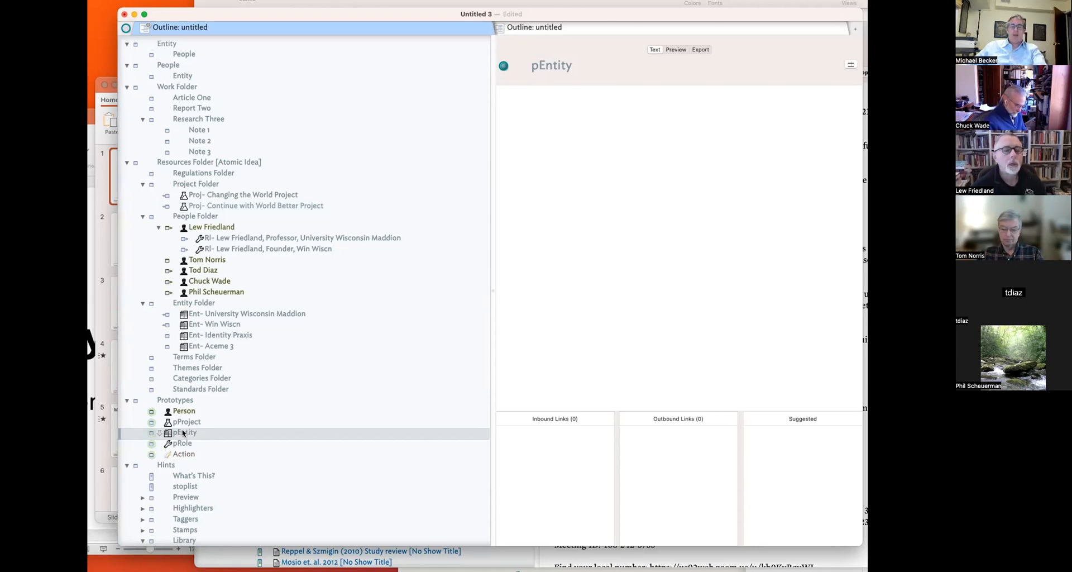
# - Cancel saving Untitled 3, open TBX L - Managing Meetings and Tasks, and move its window over Untitled 3
pyautogui.press('super+s')
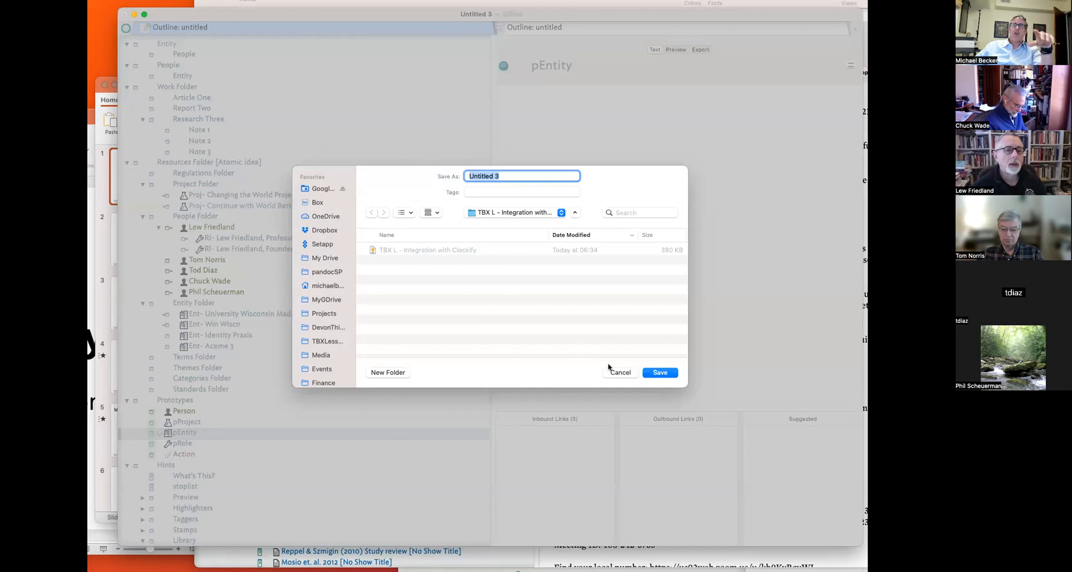
pyautogui.click(619, 366)
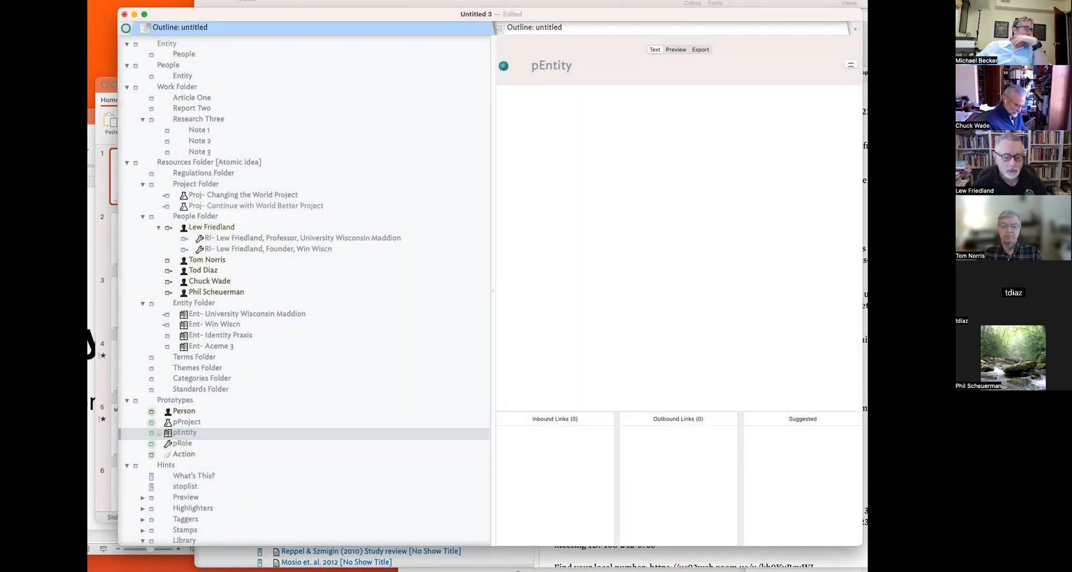
pyautogui.press('super+n')
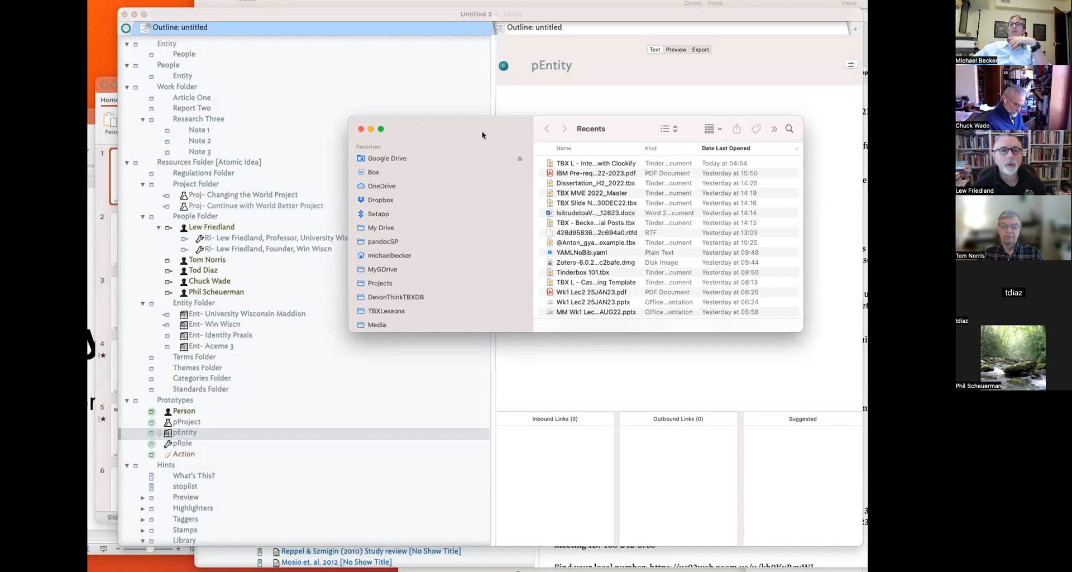
pyautogui.press('super+w')
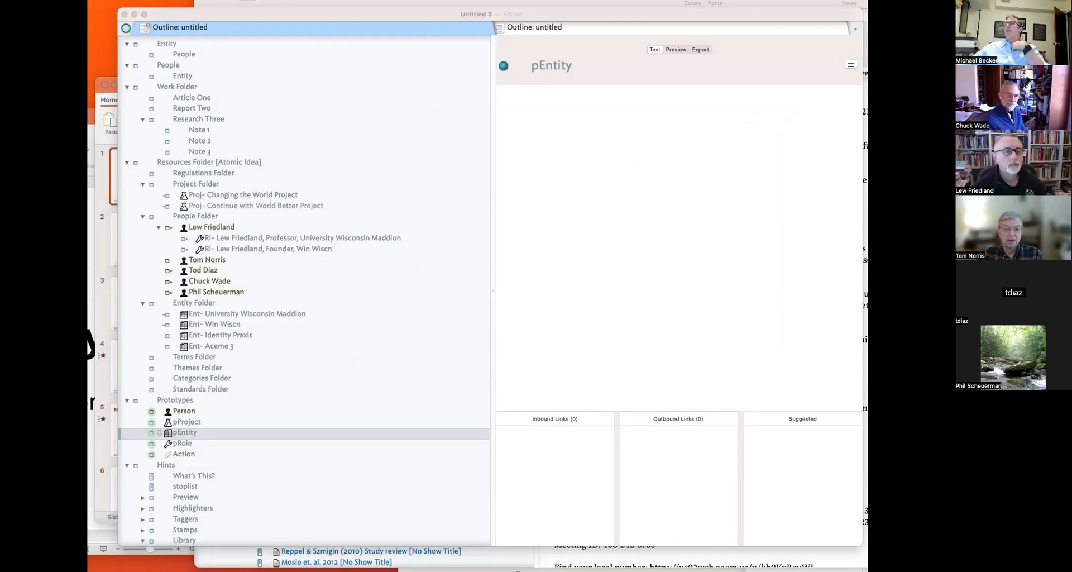
pyautogui.press('super+Tab')
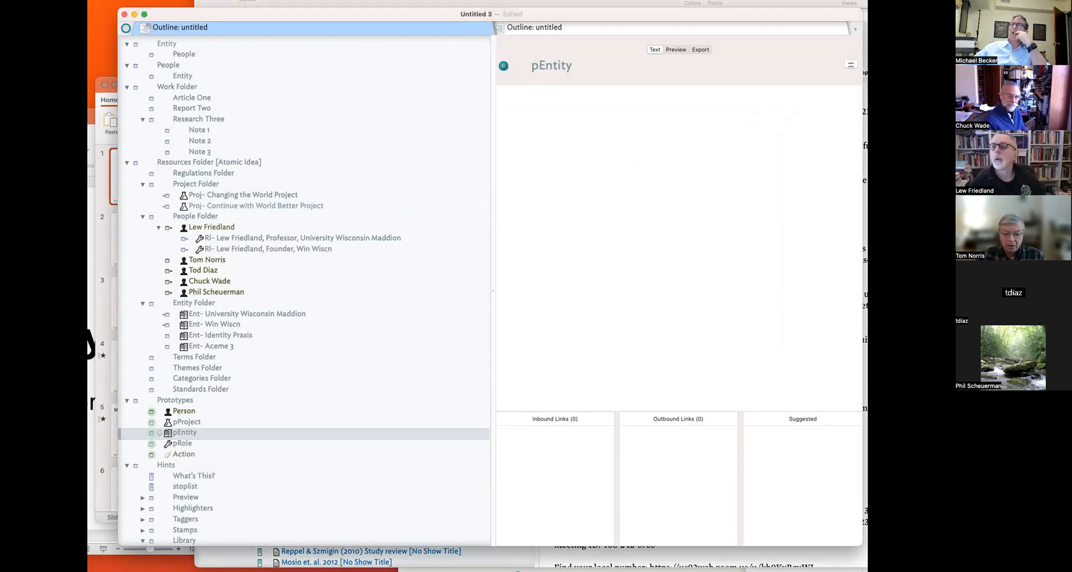
pyautogui.moveTo(339, 24); pyautogui.dragTo(464, 28)
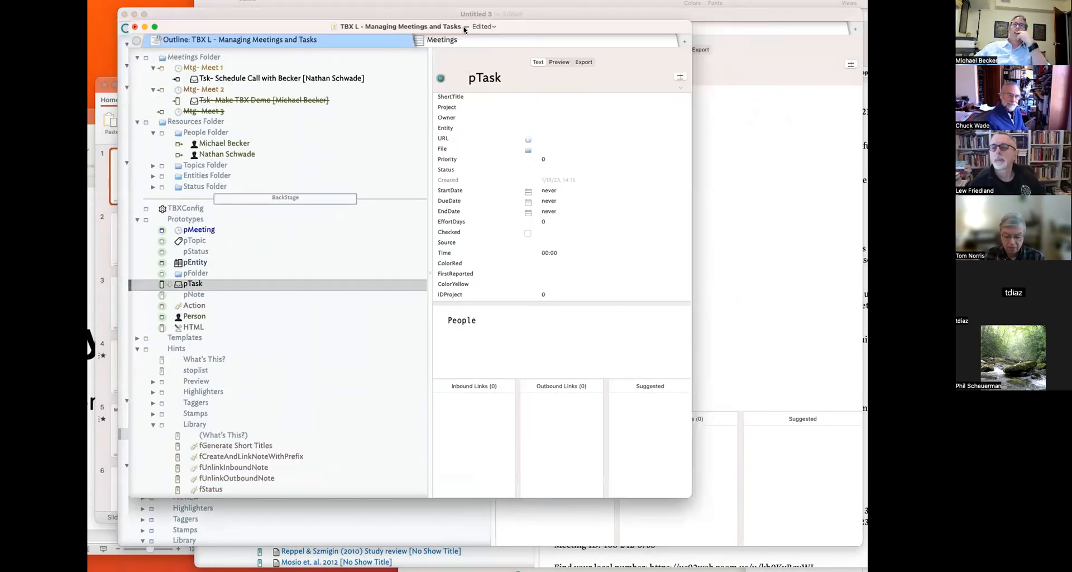
# - Enlarge the window and review the Meetings Folder, Mtg- Meet 1, and pMeeting, pTopic, pStatus, pEntity prototypes
pyautogui.moveTo(681, 496); pyautogui.dragTo(835, 542)
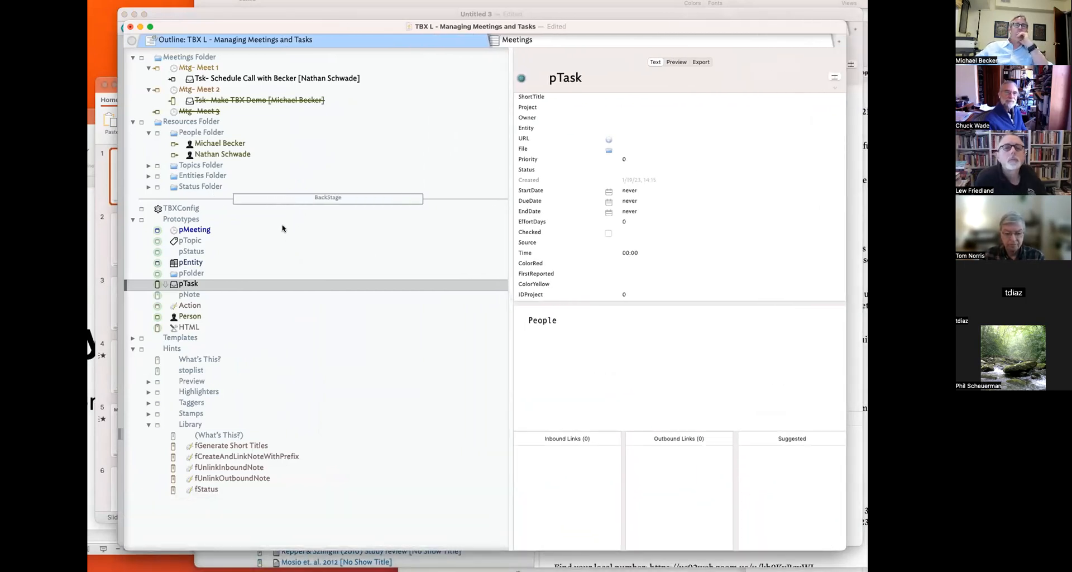
pyautogui.click(188, 60)
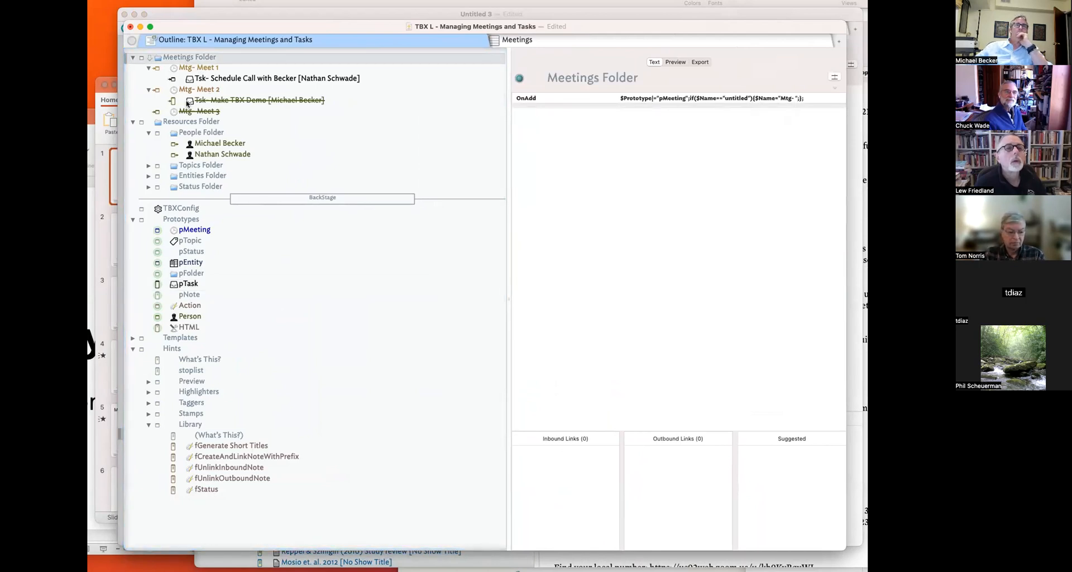
pyautogui.click(217, 68)
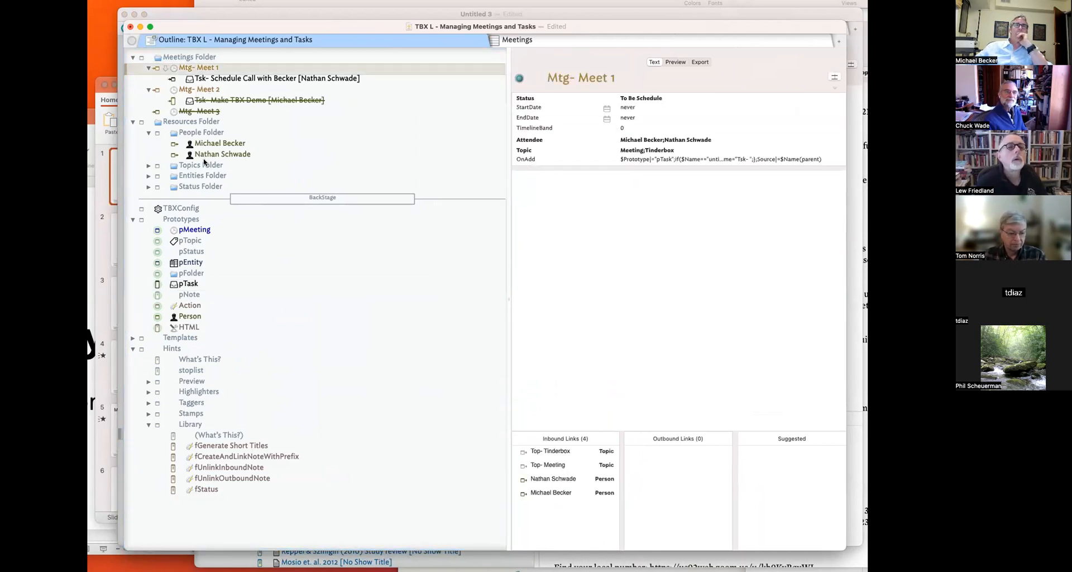
pyautogui.click(195, 231)
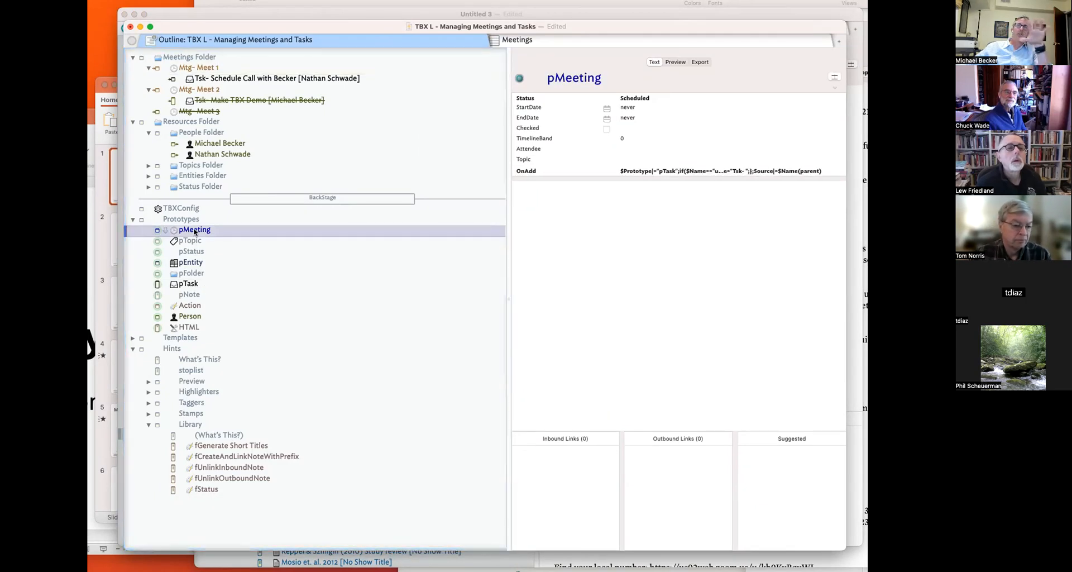
pyautogui.click(191, 241)
pyautogui.click(194, 255)
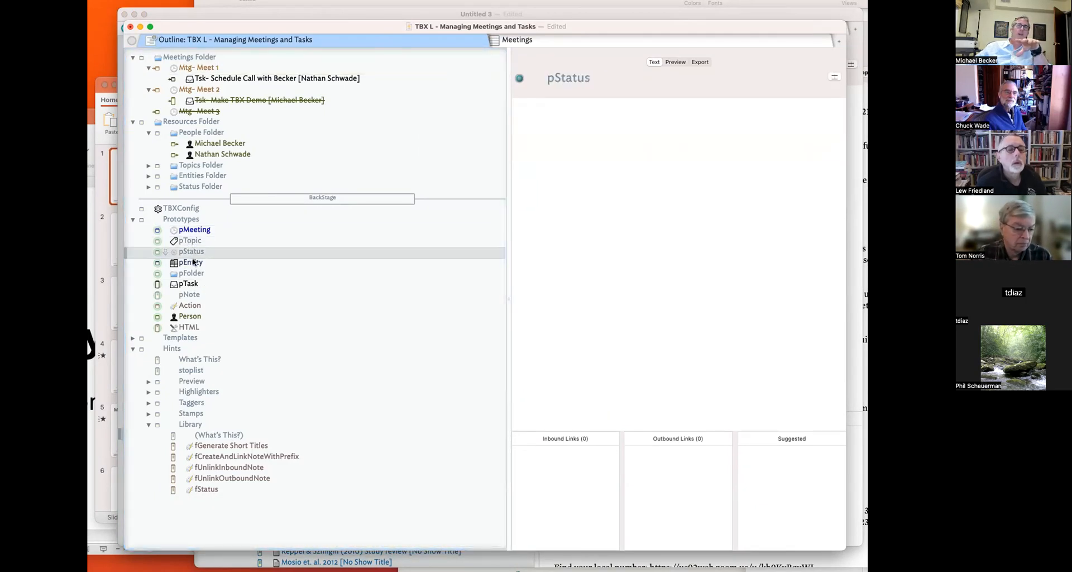
pyautogui.click(194, 262)
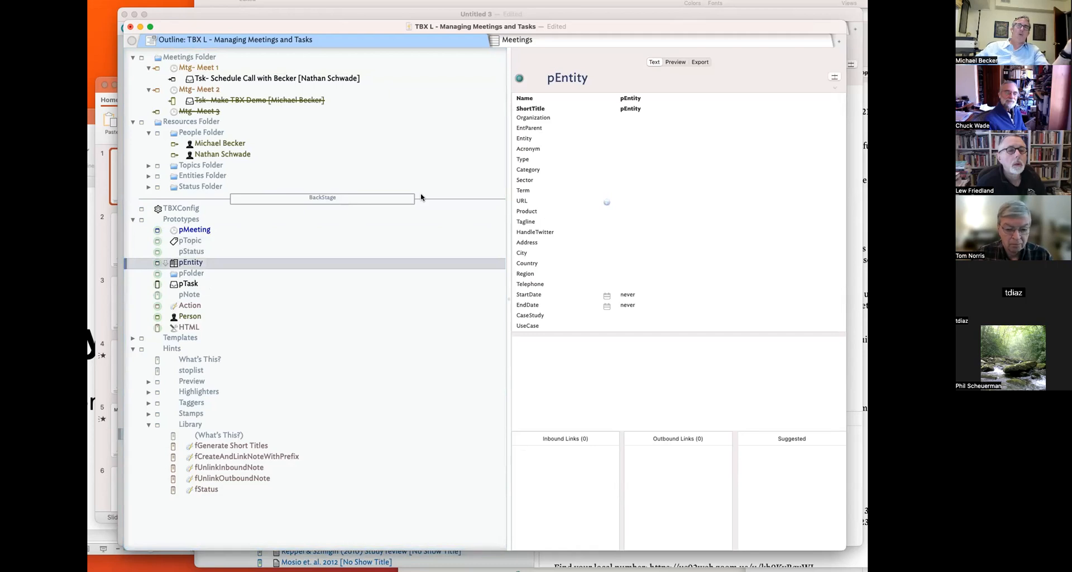
# - Widen the text pane and drag a person note into the Meetings Folder
pyautogui.click(195, 230)
pyautogui.click(193, 67)
pyautogui.click(190, 57)
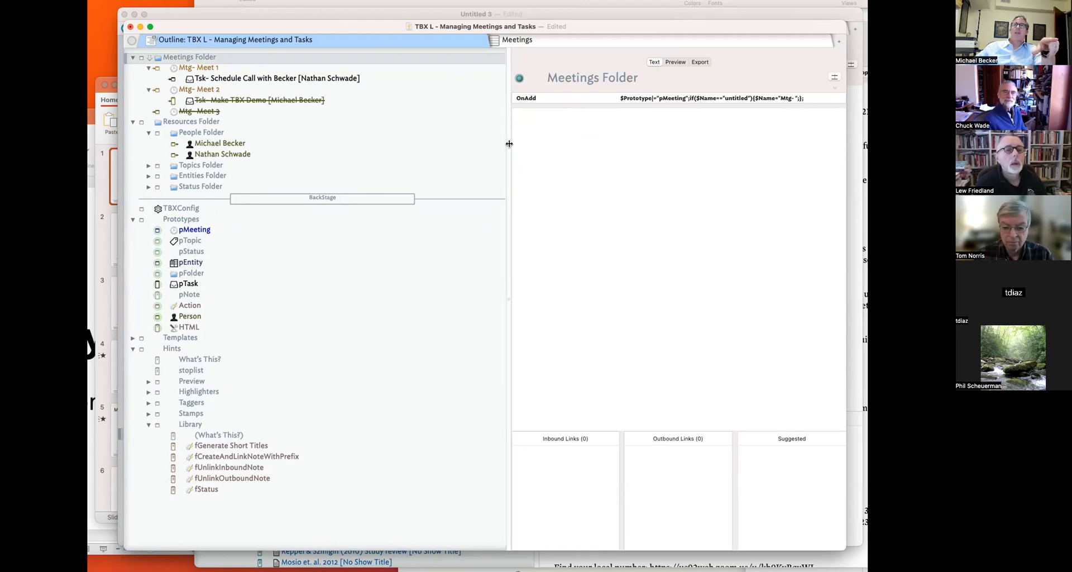
pyautogui.moveTo(508, 144); pyautogui.dragTo(445, 141)
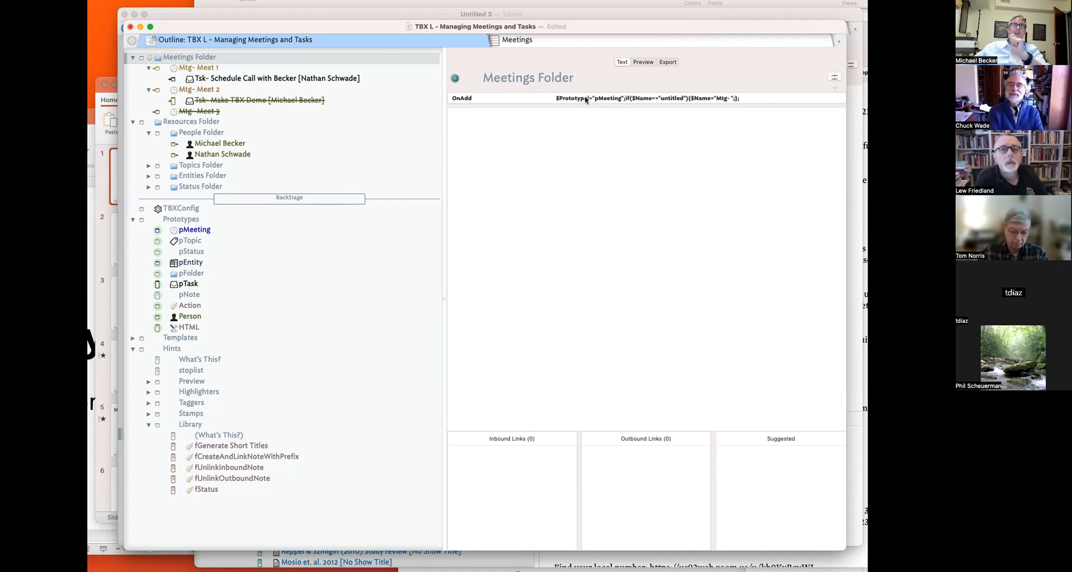
pyautogui.moveTo(200, 146); pyautogui.dragTo(221, 65)
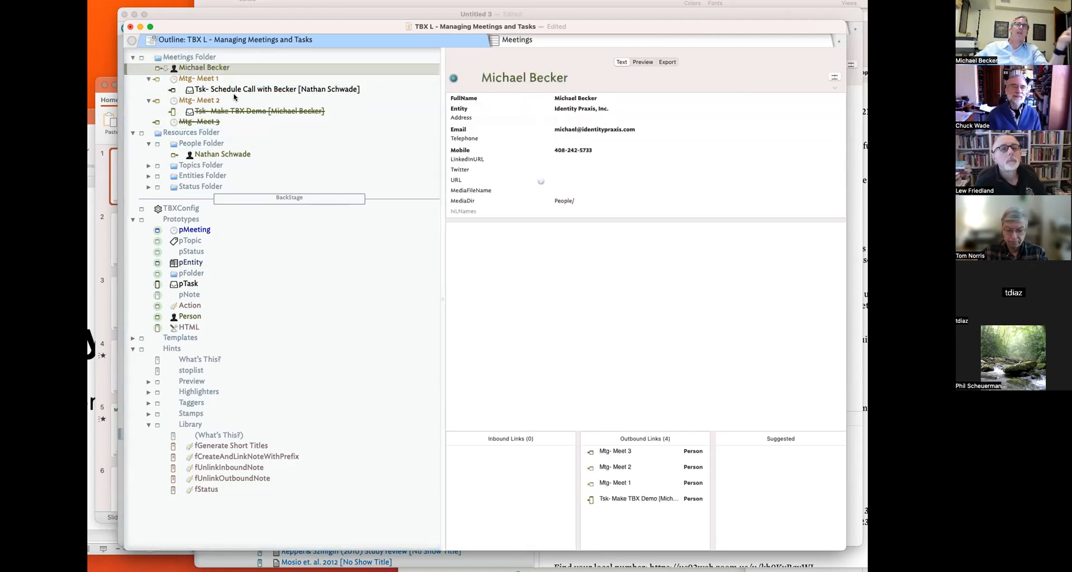
# - Review the Meetings Folder's OnAdd action, leaving it unchanged
pyautogui.click(204, 58)
pyautogui.click(575, 101)
pyautogui.click(584, 99)
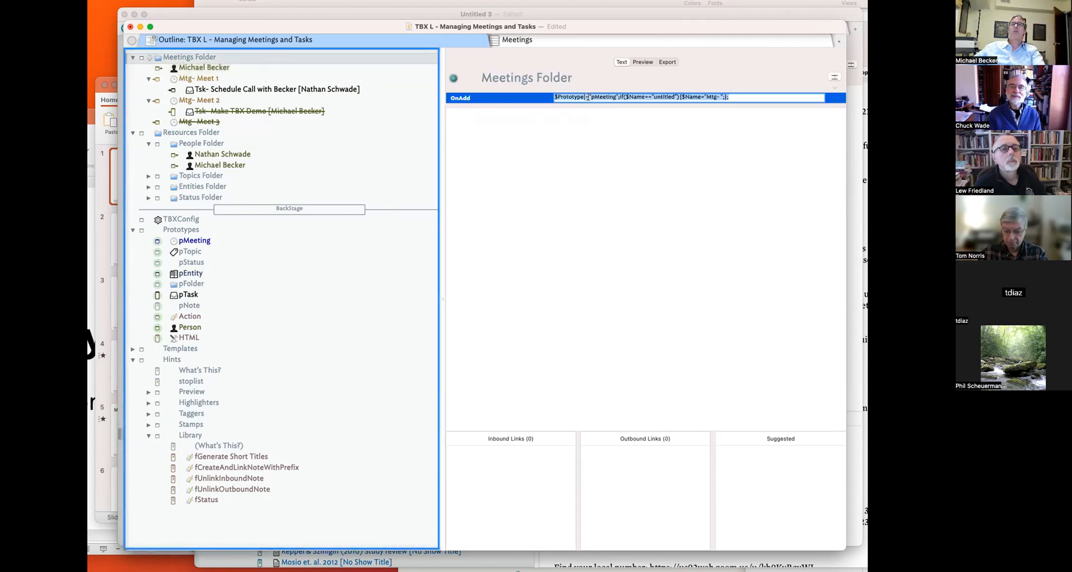
pyautogui.press('Return')
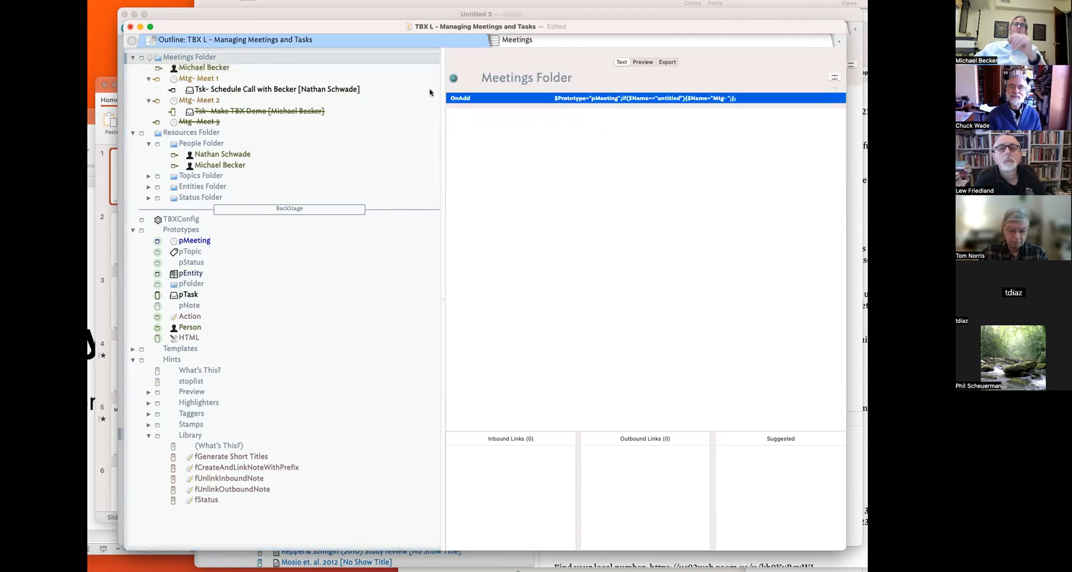
# - Move the stray person note from the Meetings Folder into the People Folder
pyautogui.moveTo(216, 68)
pyautogui.mouseDown()
pyautogui.moveTo(225, 152)
pyautogui.moveTo(211, 66)
pyautogui.mouseUp()
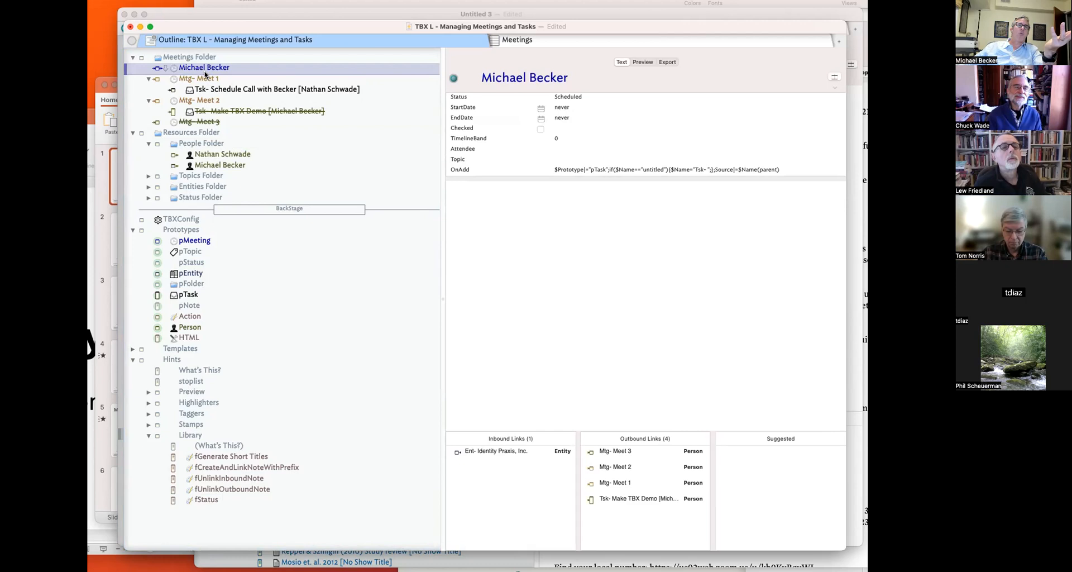
pyautogui.press('Up')
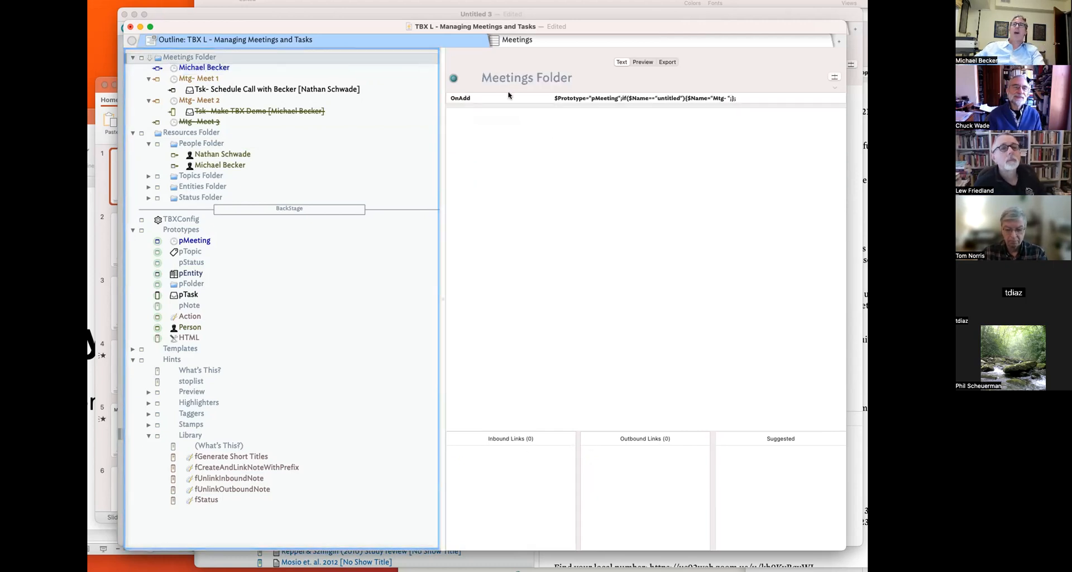
pyautogui.click(584, 97)
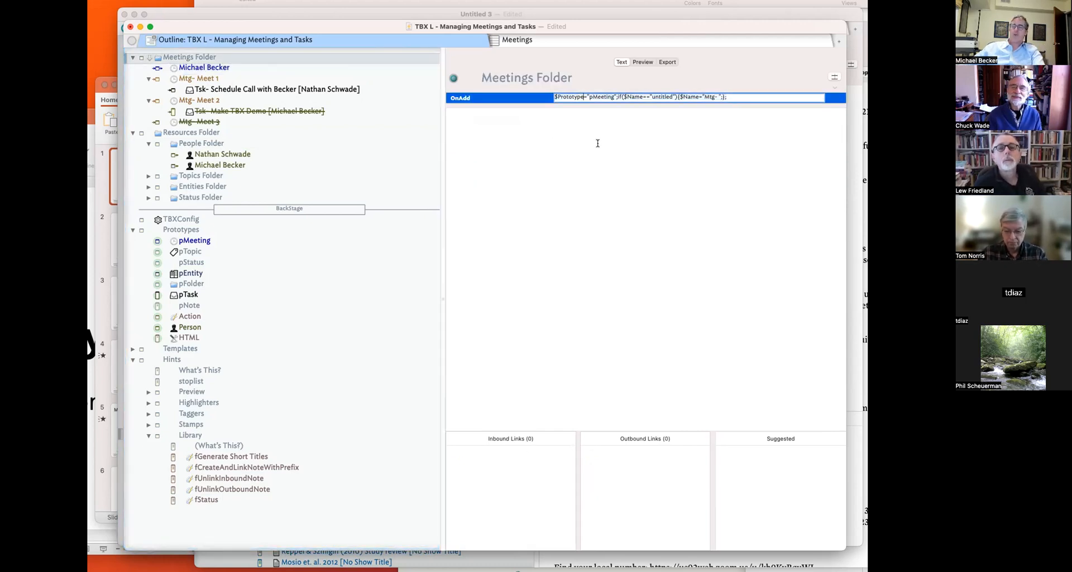
pyautogui.write('|')
pyautogui.press('Return')
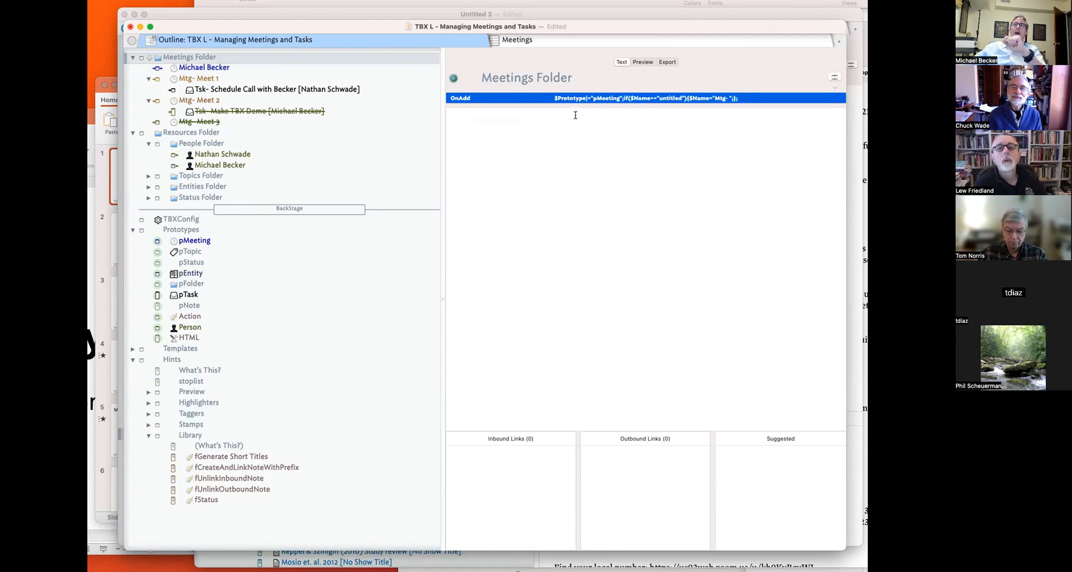
pyautogui.moveTo(205, 71); pyautogui.dragTo(205, 163)
# - Keep Person as the moved note's prototype and review neighbouring notes' attributes
pyautogui.click(175, 146)
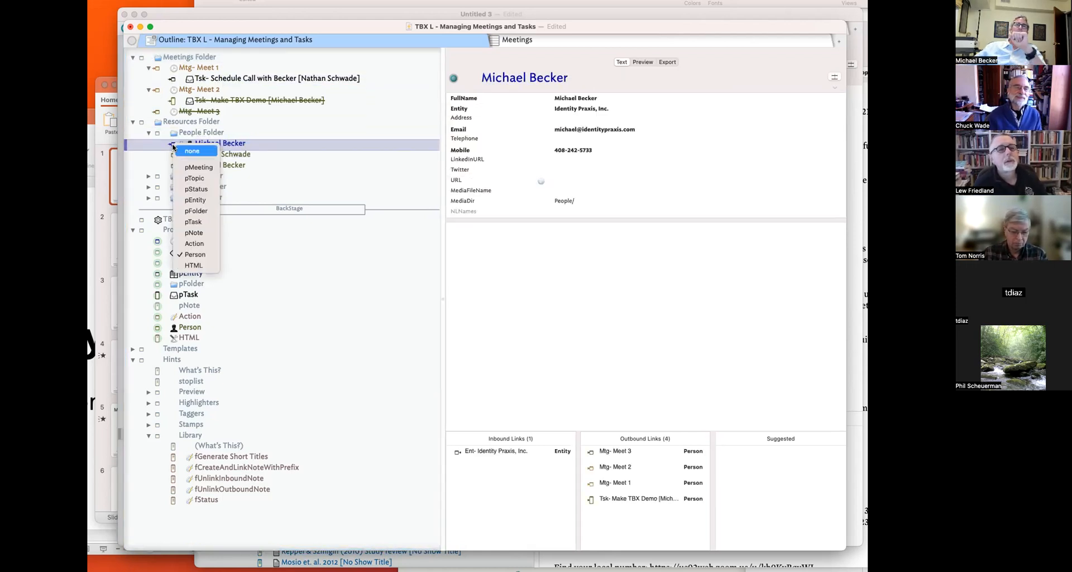
pyautogui.click(212, 253)
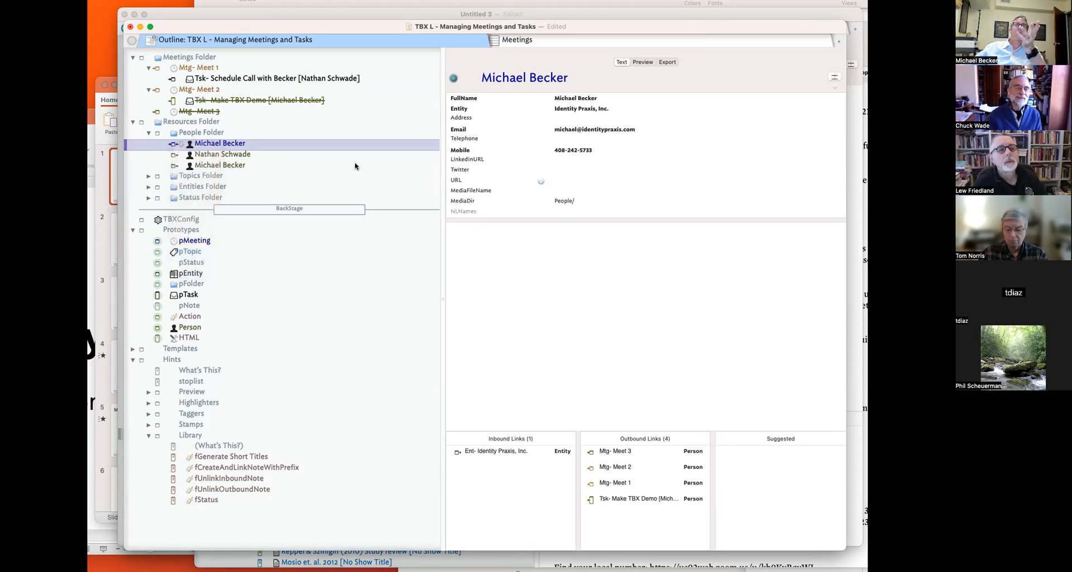
pyautogui.click(834, 76)
pyautogui.click(570, 284)
pyautogui.click(204, 154)
pyautogui.click(206, 143)
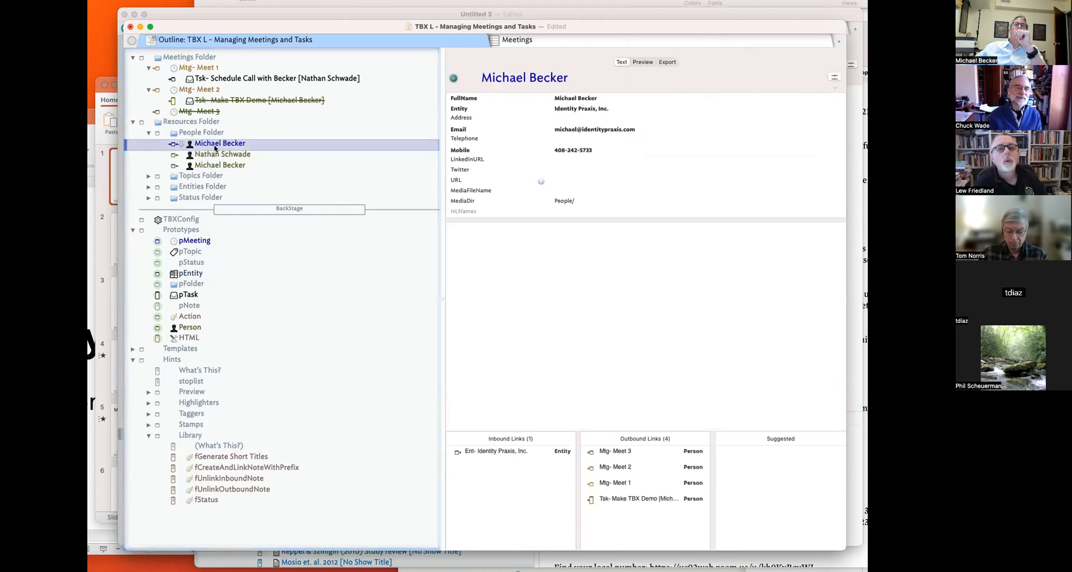
pyautogui.click(206, 69)
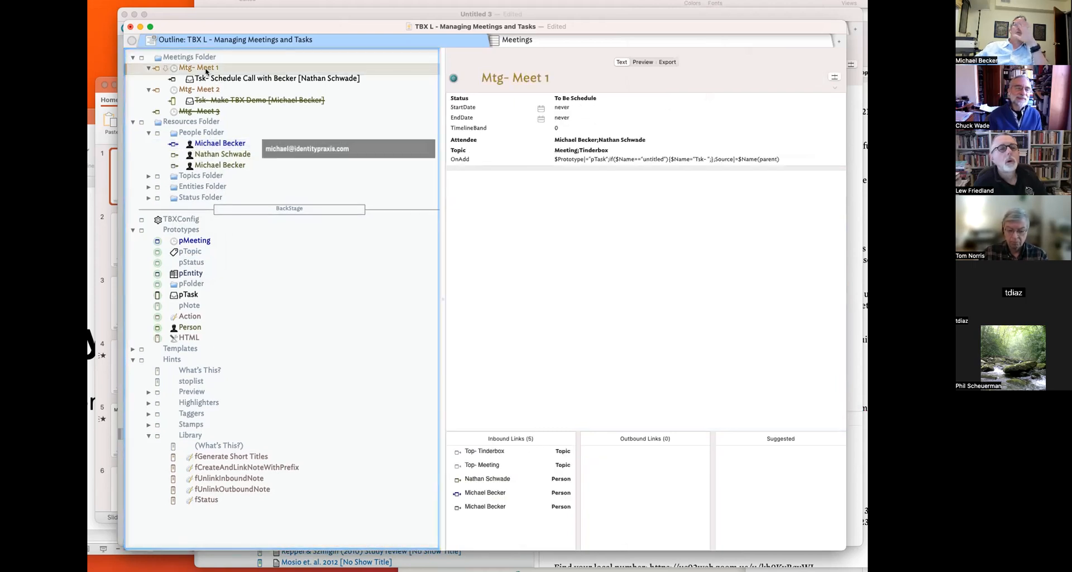
pyautogui.click(312, 57)
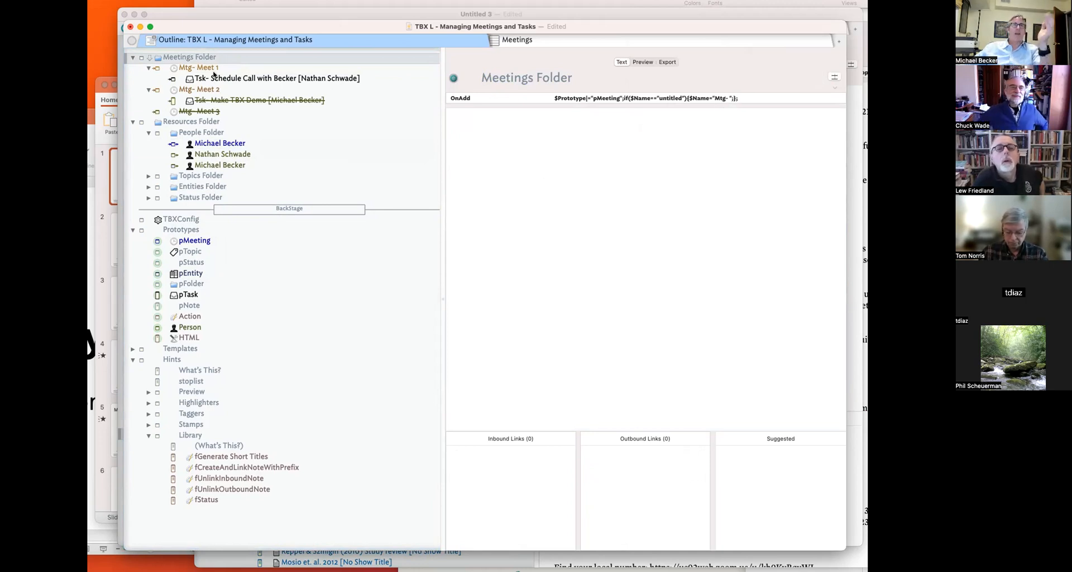
# - Collapse Mtg- Meet 1 and Mtg- Meet 2 so their tasks are hidden
pyautogui.click(148, 68)
pyautogui.click(148, 78)
pyautogui.click(202, 58)
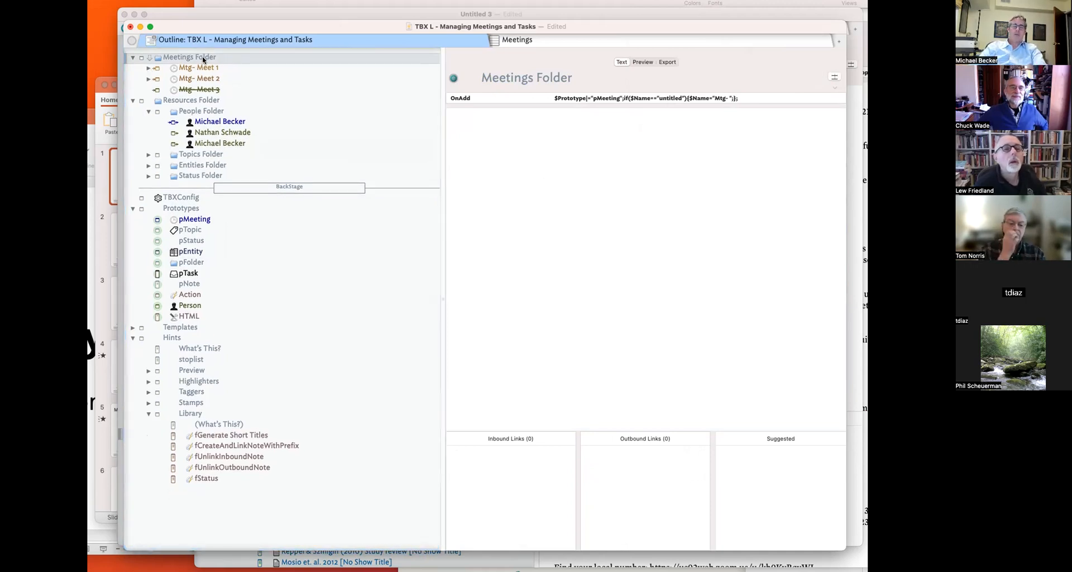
# - Create a new meeting note named 'Mtg- Patreon Session' in the Meetings Folder
pyautogui.hotkey('shift', 'Return')
pyautogui.click(255, 73)
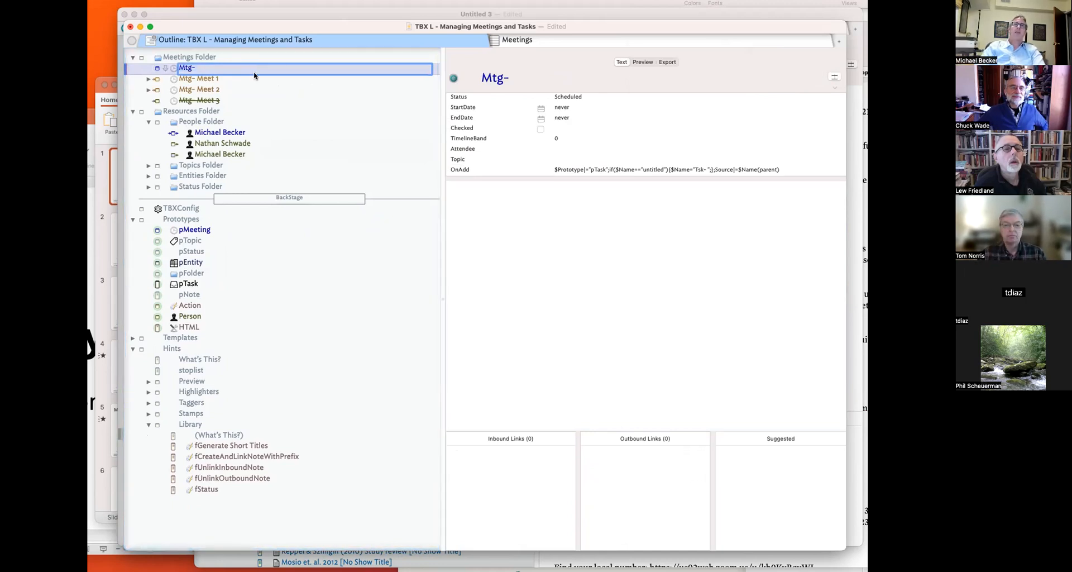
pyautogui.write('Pat')
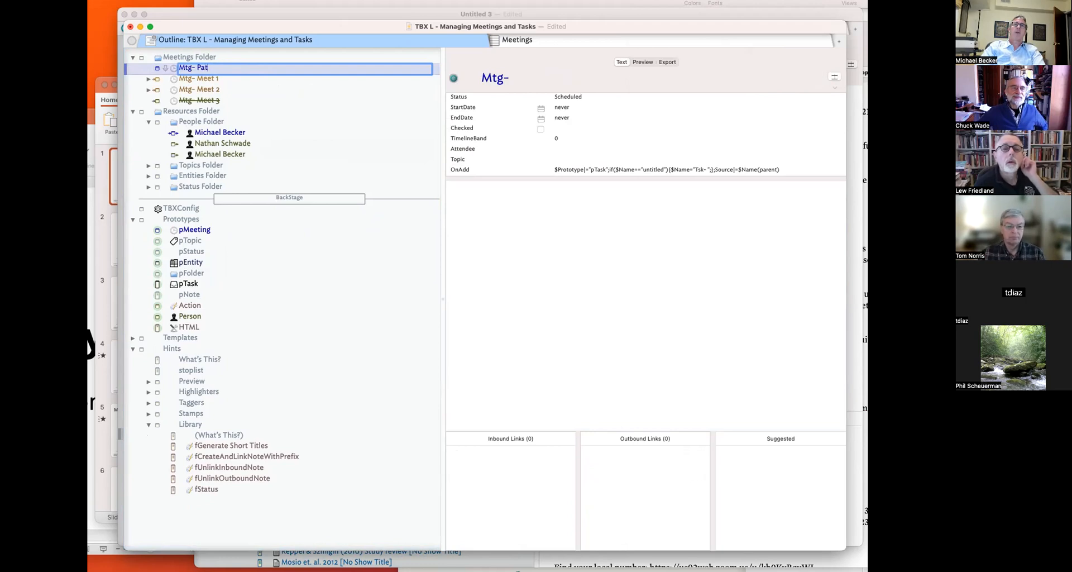
pyautogui.write('reon Sess')
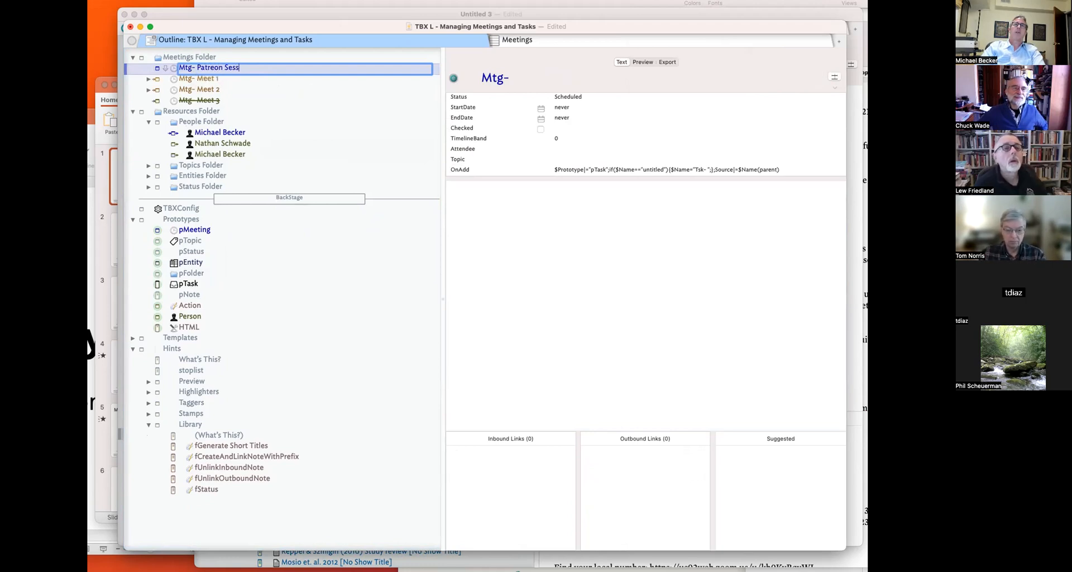
pyautogui.press('Return')
# - Fill the pMeeting prototype's text with several lines of placeholder text
pyautogui.click(194, 230)
pyautogui.click(515, 246)
pyautogui.write('sd;lajsf;lkjas')
pyautogui.press('Return')
pyautogui.press('Return')
pyautogui.write('[asdf;ajsflakjs')
pyautogui.press('Return')
pyautogui.write('Kja;lskfjas')
pyautogui.press('Return')
pyautogui.write('laksdjfas')
pyautogui.press('Return')
pyautogui.write('Fo')
pyautogui.press('Return')
pyautogui.write('k')
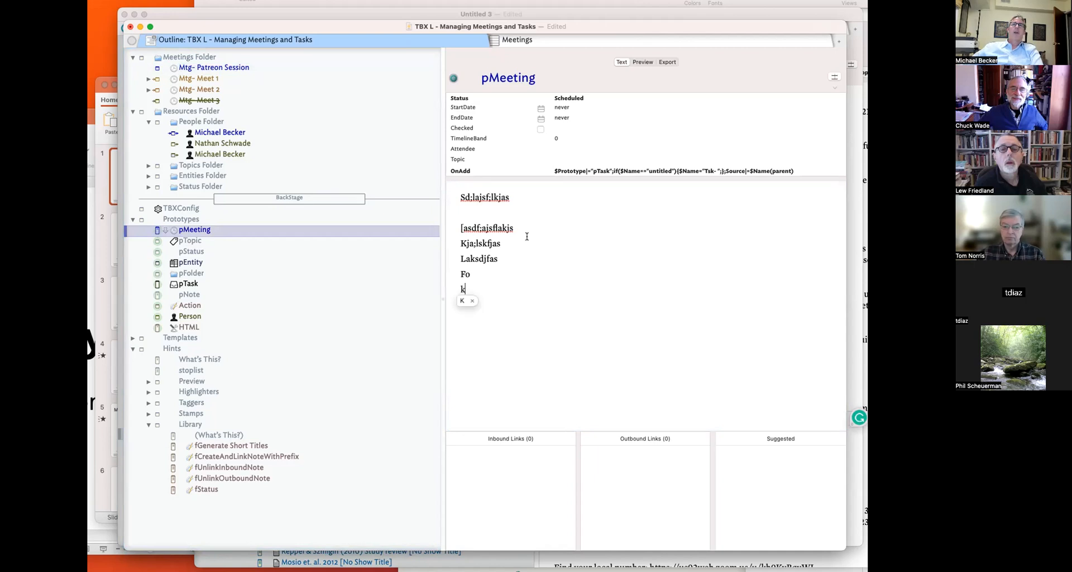
# - Pick a person from the Attendee pop-up list for the meeting note
pyautogui.click(570, 118)
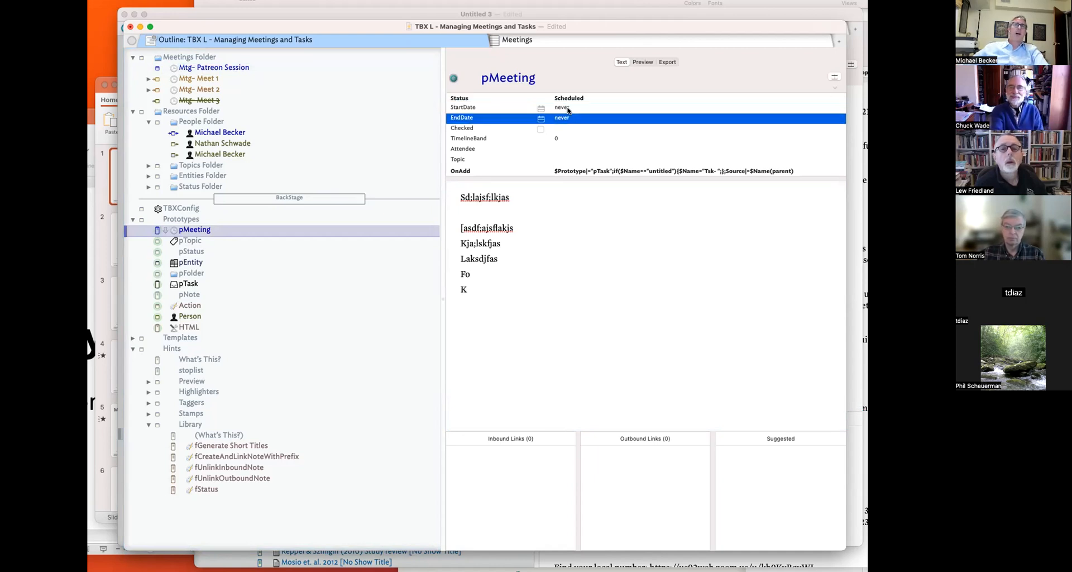
pyautogui.click(511, 149)
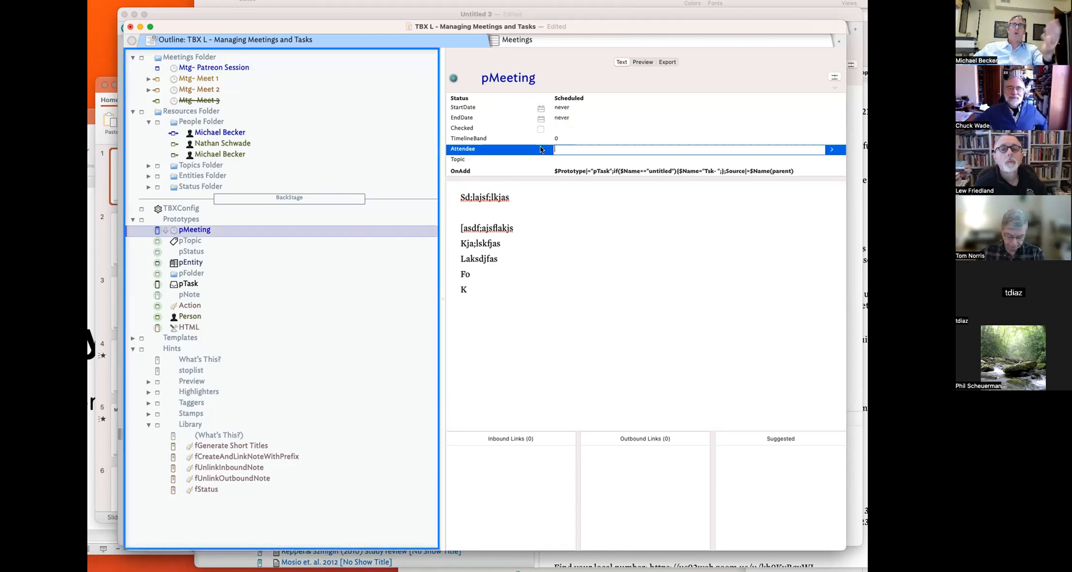
pyautogui.press('Return')
pyautogui.click(561, 149)
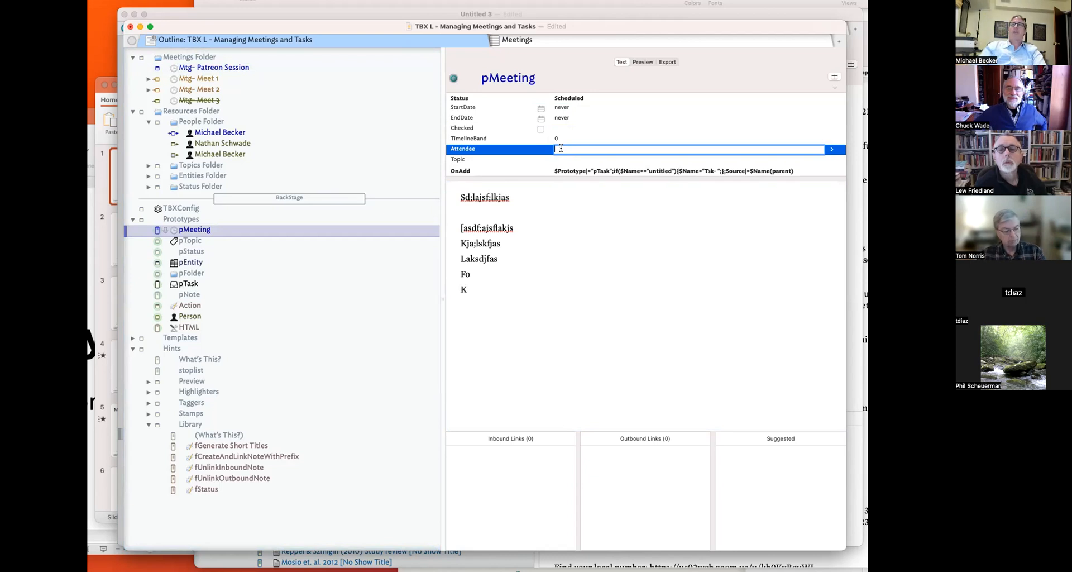
pyautogui.click(830, 152)
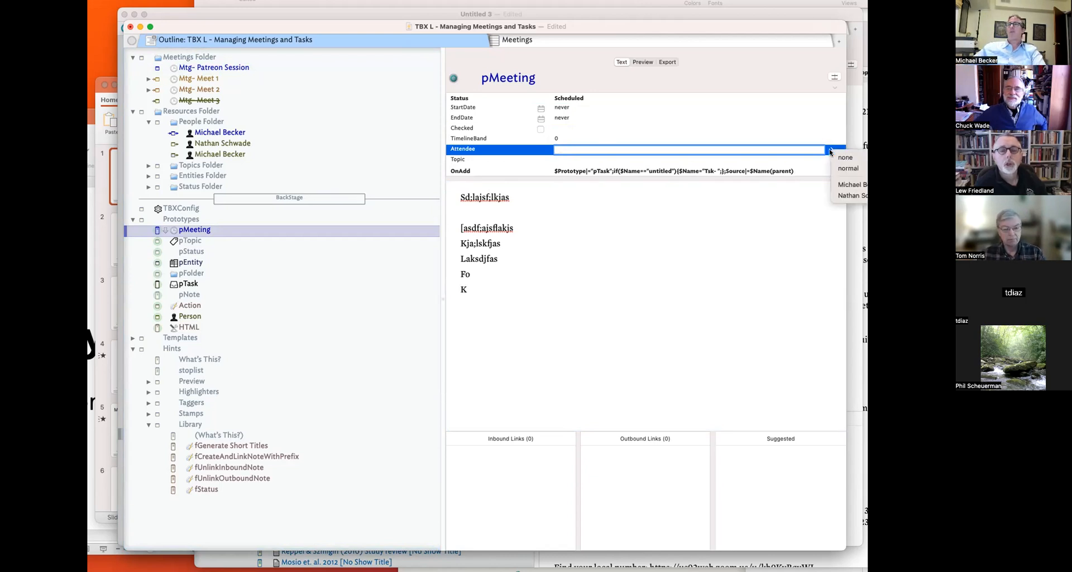
pyautogui.click(845, 183)
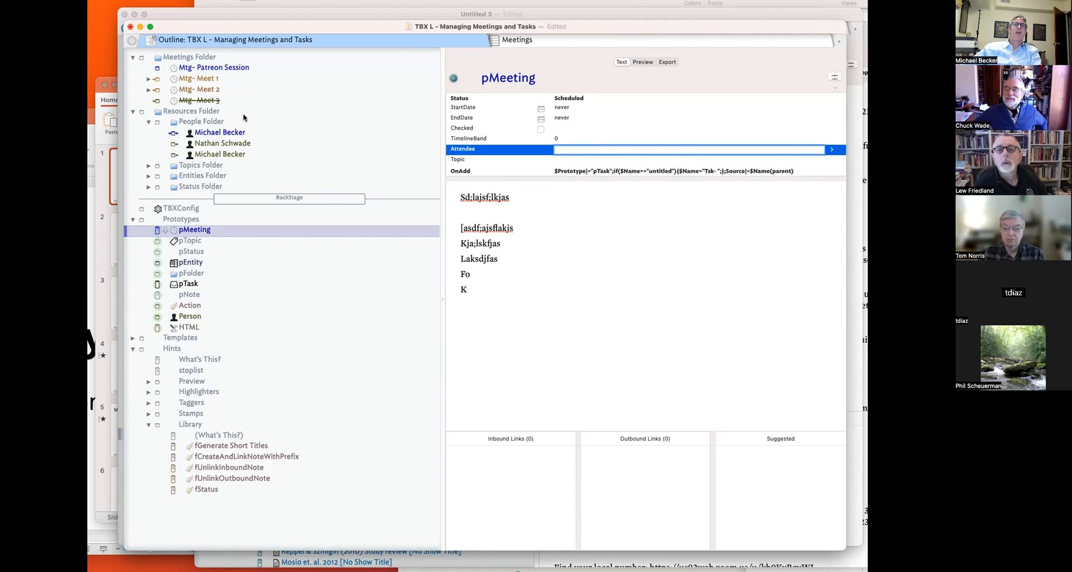
pyautogui.click(250, 133)
# - Delete the duplicate person note and add a new person note named for the participant
pyautogui.press('Delete')
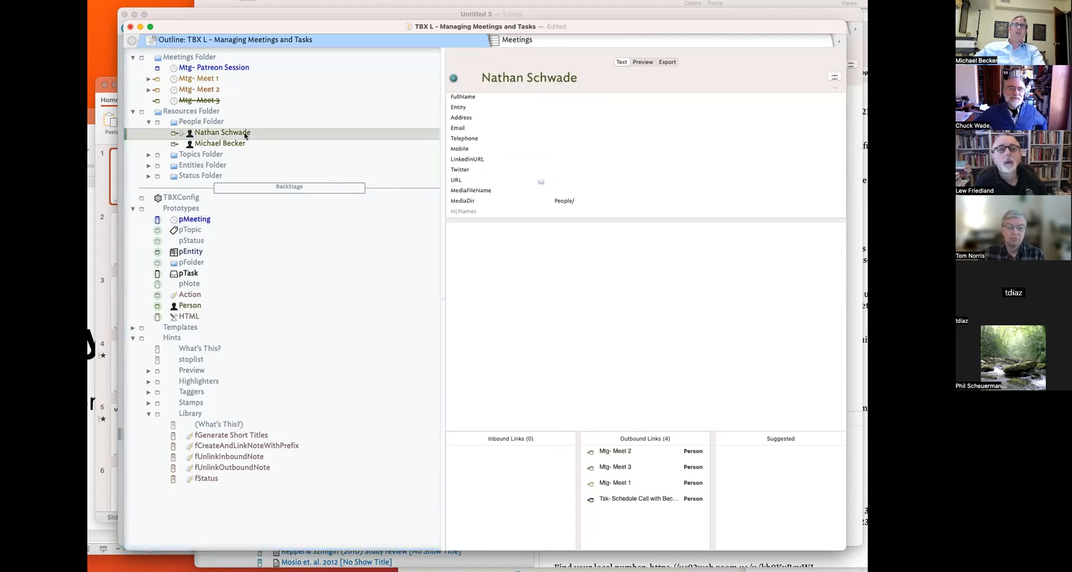
pyautogui.press('Return')
pyautogui.write('chu')
pyautogui.press('BackSpace')
pyautogui.press('BackSpace')
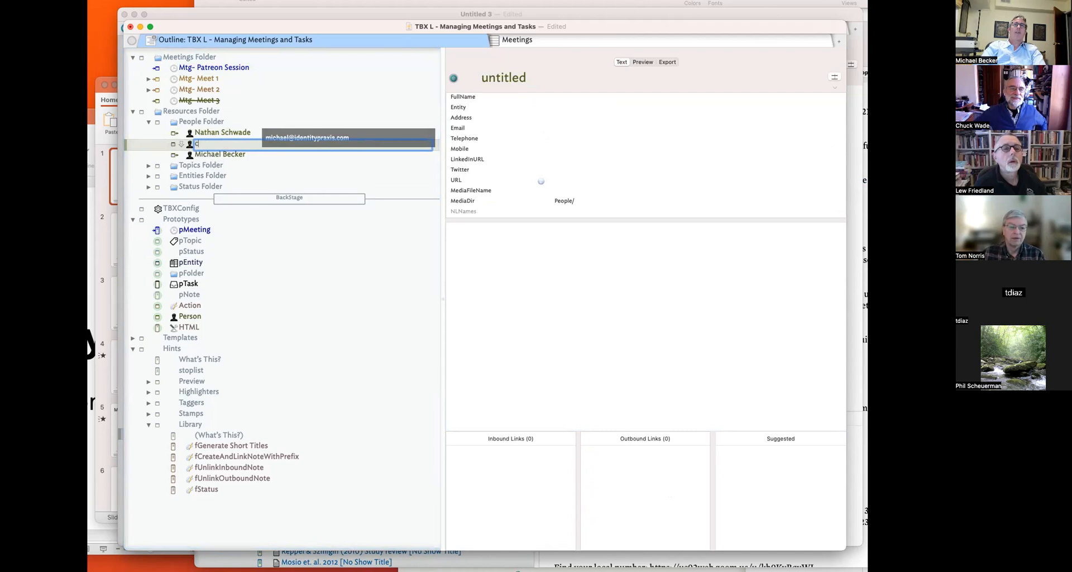
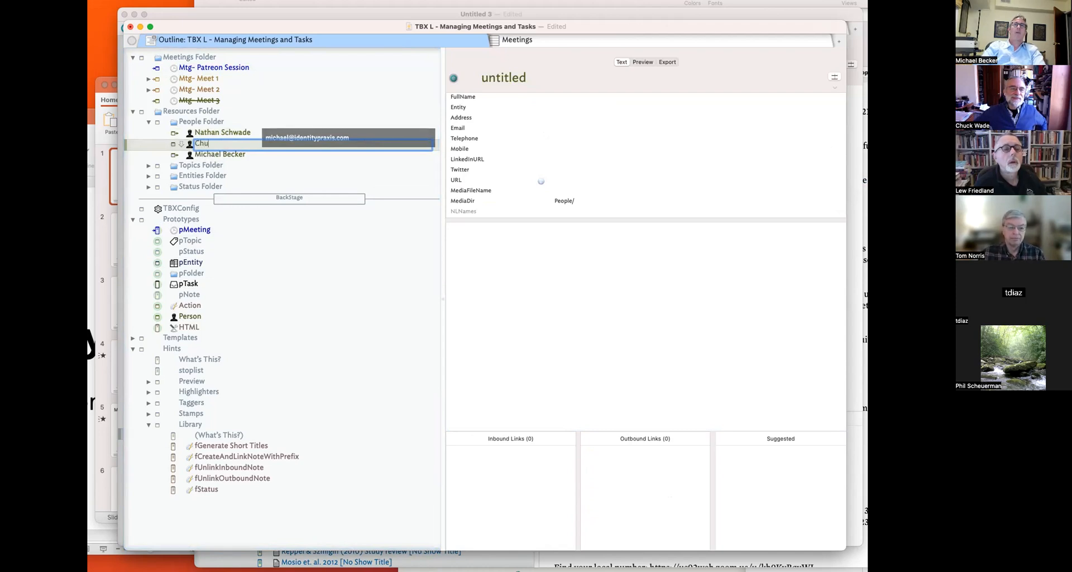
pyautogui.press('Return')
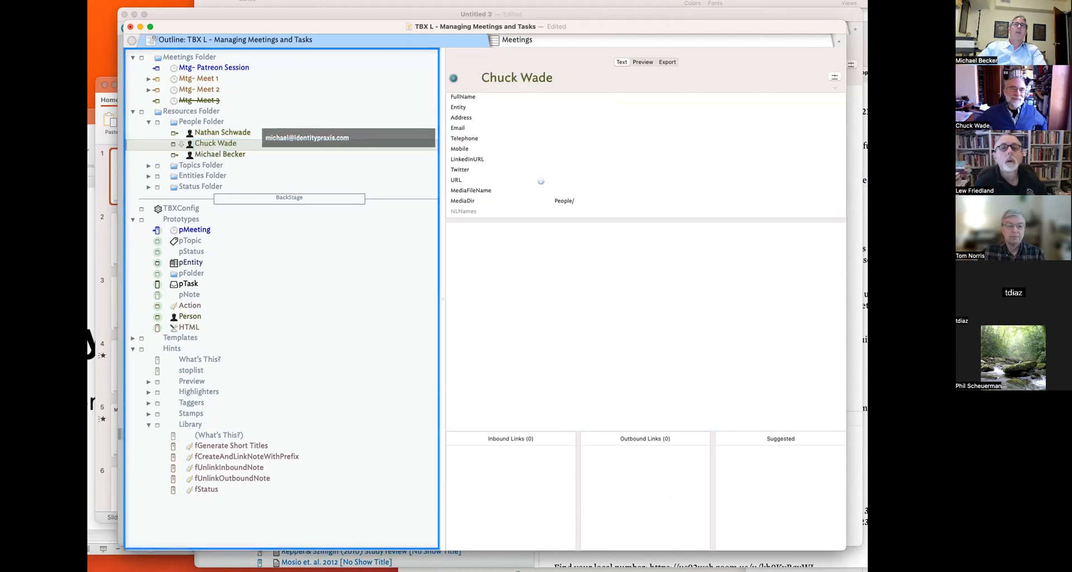
# - Go back through the meeting notes to Mtg- Patreon Session
pyautogui.click(248, 79)
pyautogui.click(244, 60)
pyautogui.click(245, 68)
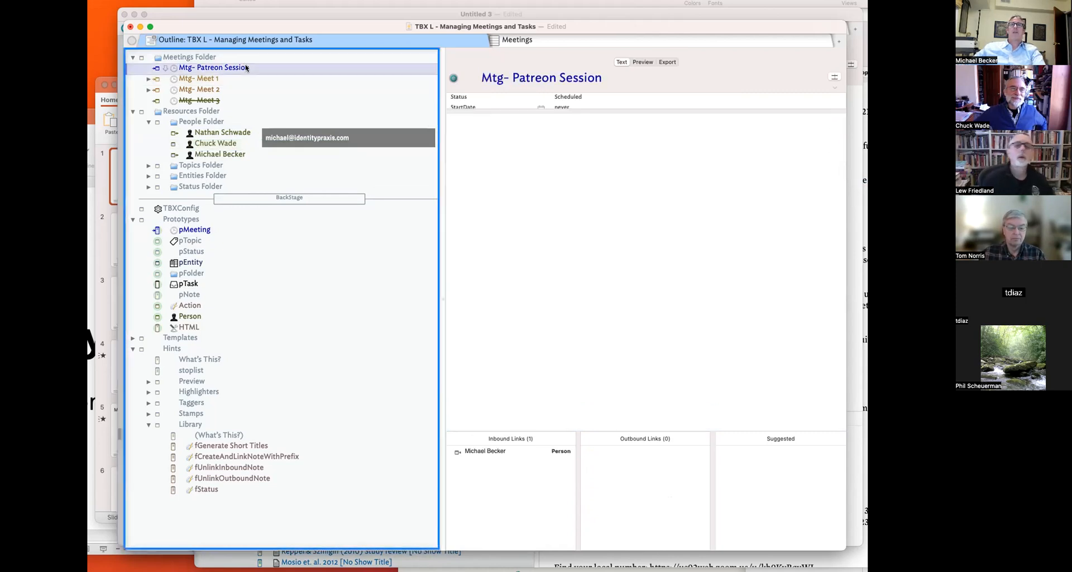
# - Check the Attendee choices on Mtg- Patreon Session, leaving them unchanged
pyautogui.moveTo(745, 27); pyautogui.dragTo(664, 27)
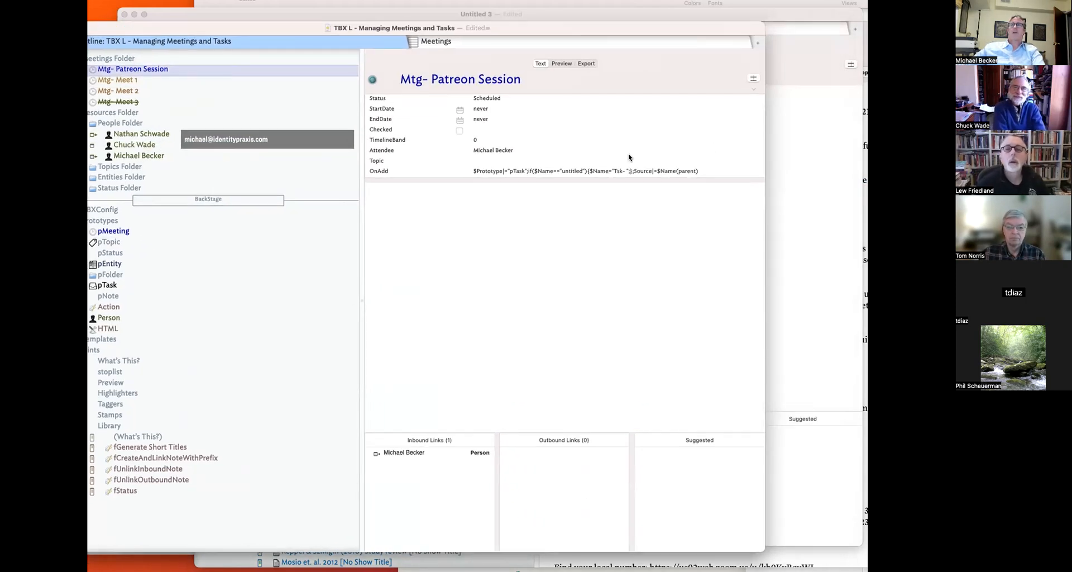
pyautogui.click(589, 151)
pyautogui.click(750, 151)
pyautogui.press('Escape')
# - Browse the Entities Folder, person notes and People Folder, then return to Mtg- Patreon Session
pyautogui.click(132, 176)
pyautogui.click(134, 155)
pyautogui.click(136, 145)
pyautogui.click(137, 133)
pyautogui.click(138, 123)
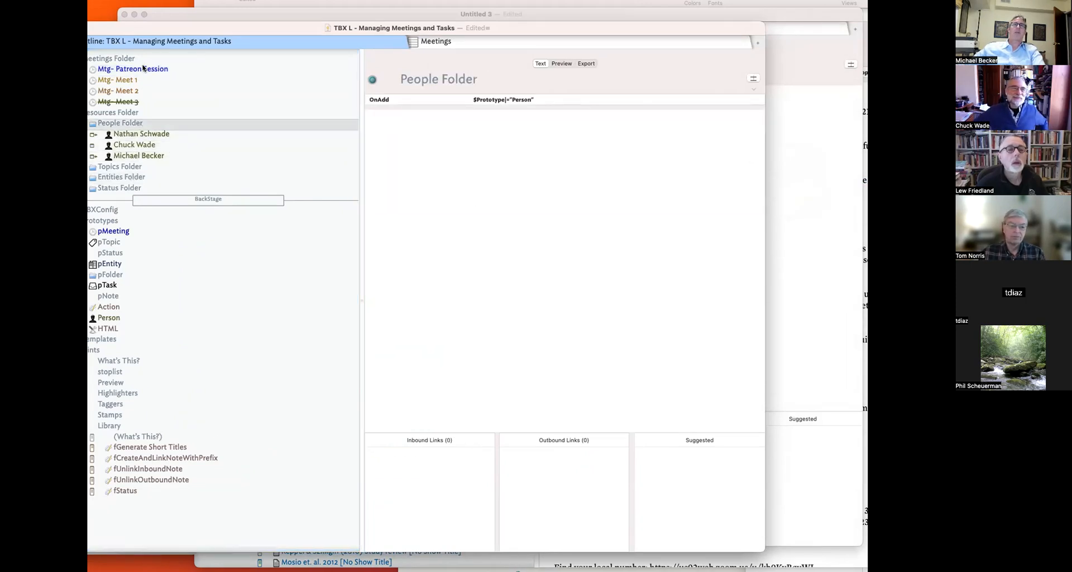
pyautogui.click(144, 68)
# - Recheck the Attendee list, then open the People Folder's rule in the Action Inspector
pyautogui.click(589, 155)
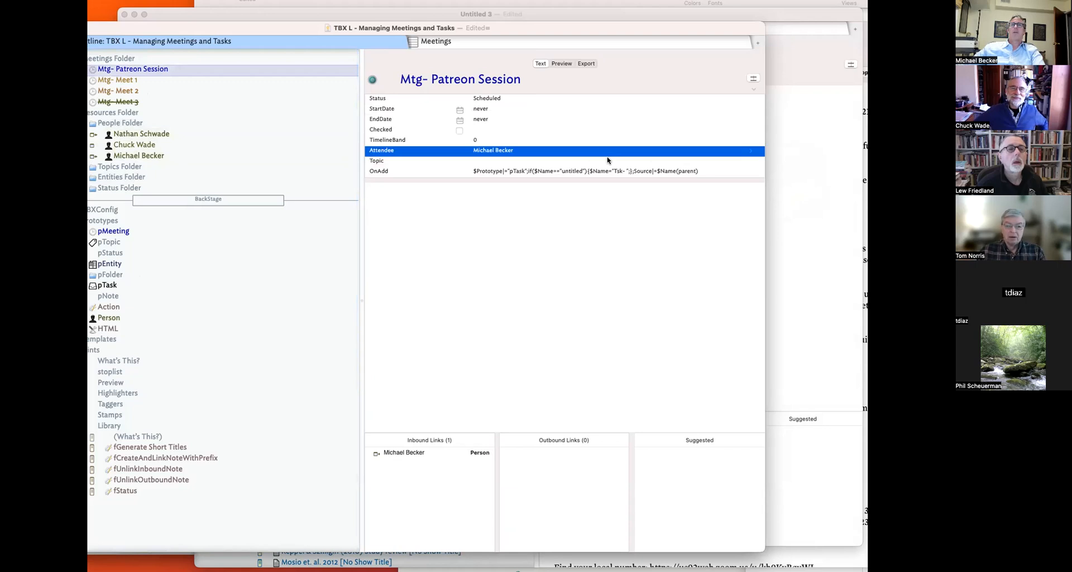
pyautogui.click(750, 151)
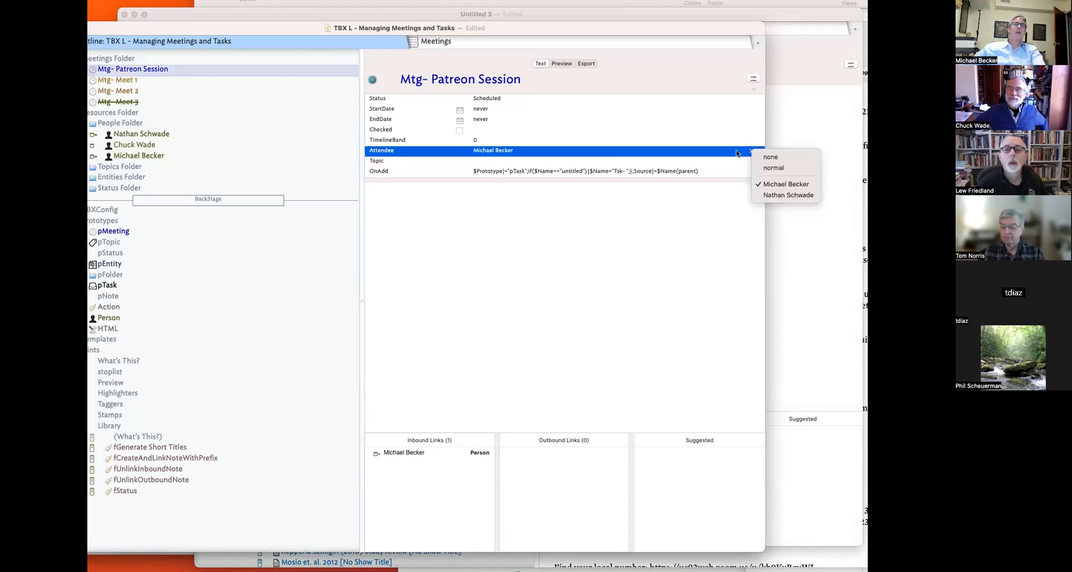
pyautogui.click(163, 128)
pyautogui.click(163, 126)
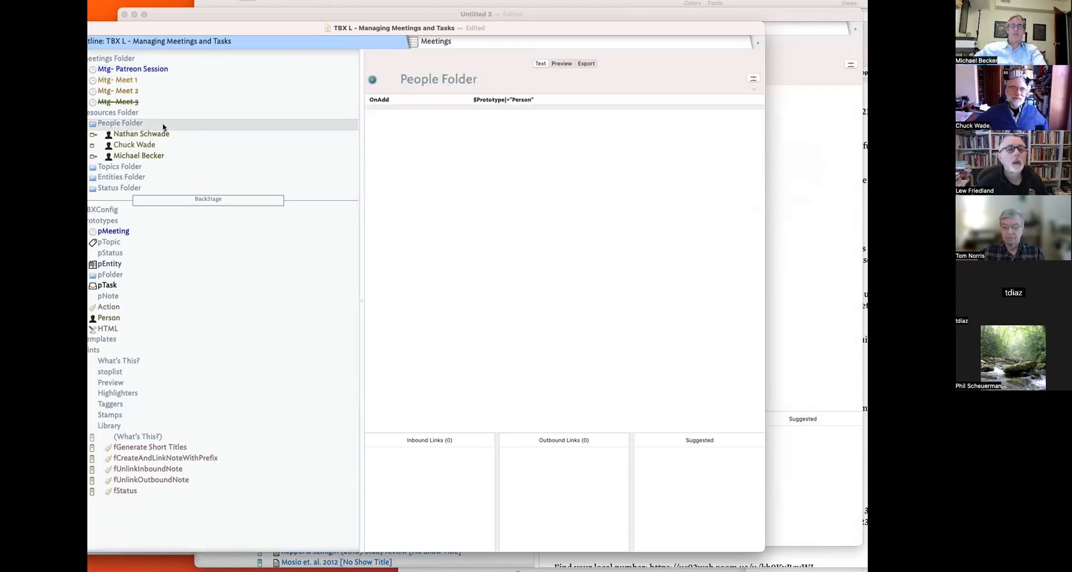
pyautogui.press('super+1')
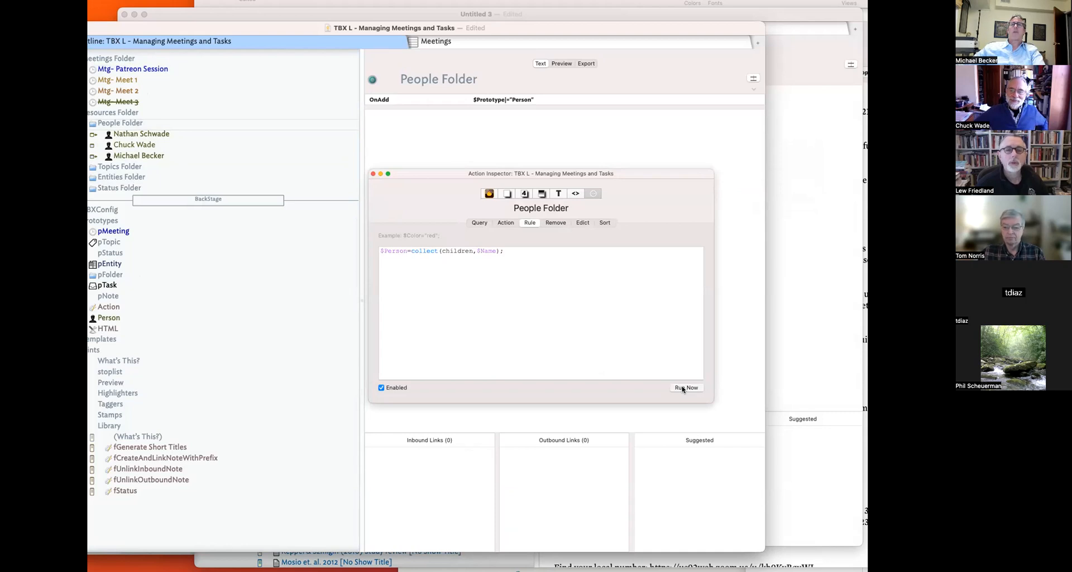
# - Close the rule editor and review the meeting's available Attendee values
pyautogui.click(371, 172)
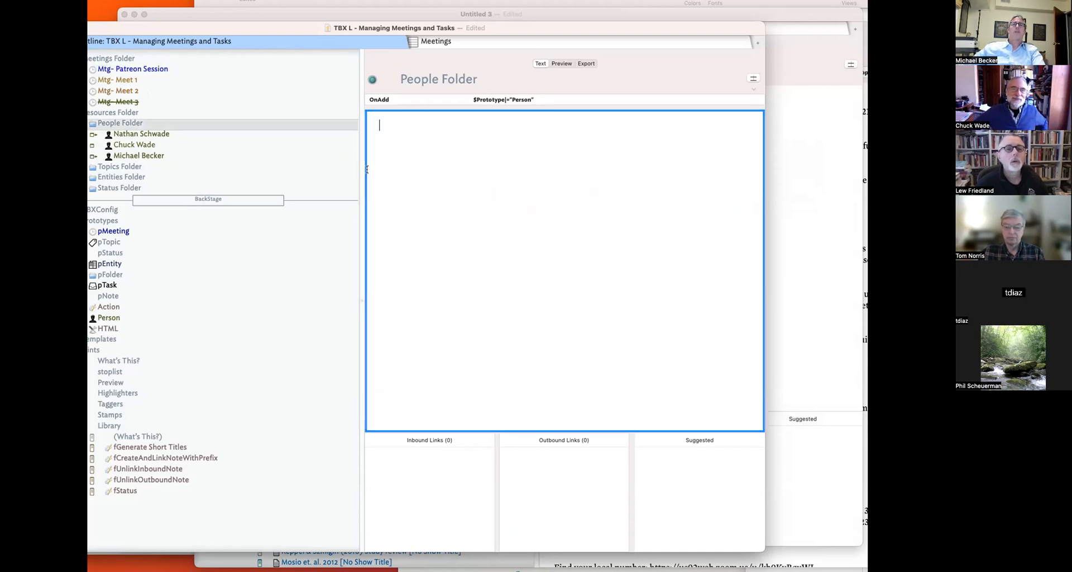
pyautogui.click(196, 68)
pyautogui.click(631, 140)
pyautogui.click(635, 149)
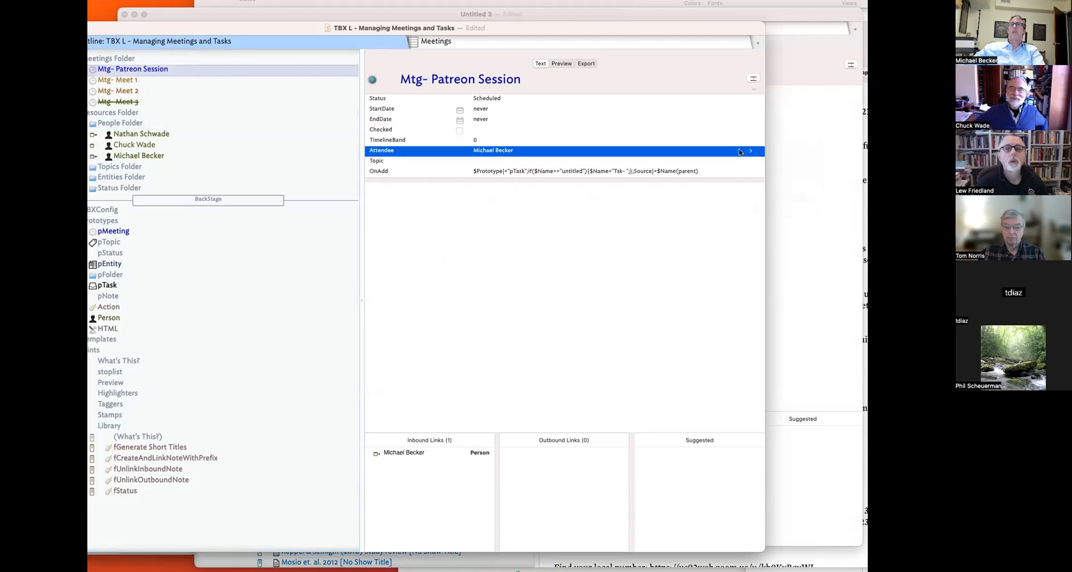
pyautogui.click(750, 151)
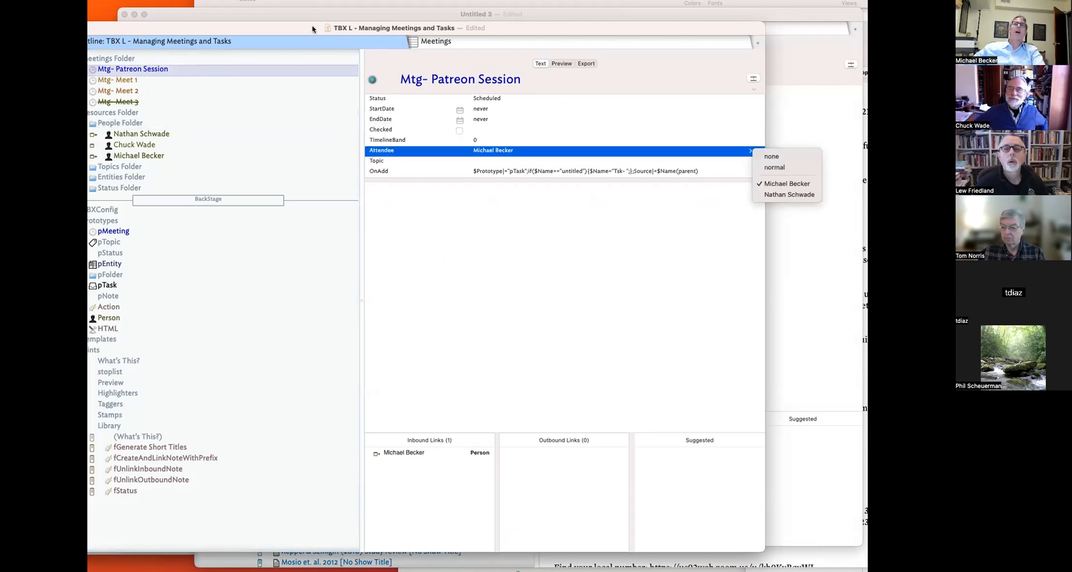
pyautogui.moveTo(310, 24); pyautogui.dragTo(341, 26)
# - Reopen the People Folder's rule and duplicate the $Person collect line onto a second line
pyautogui.press('super+plus')
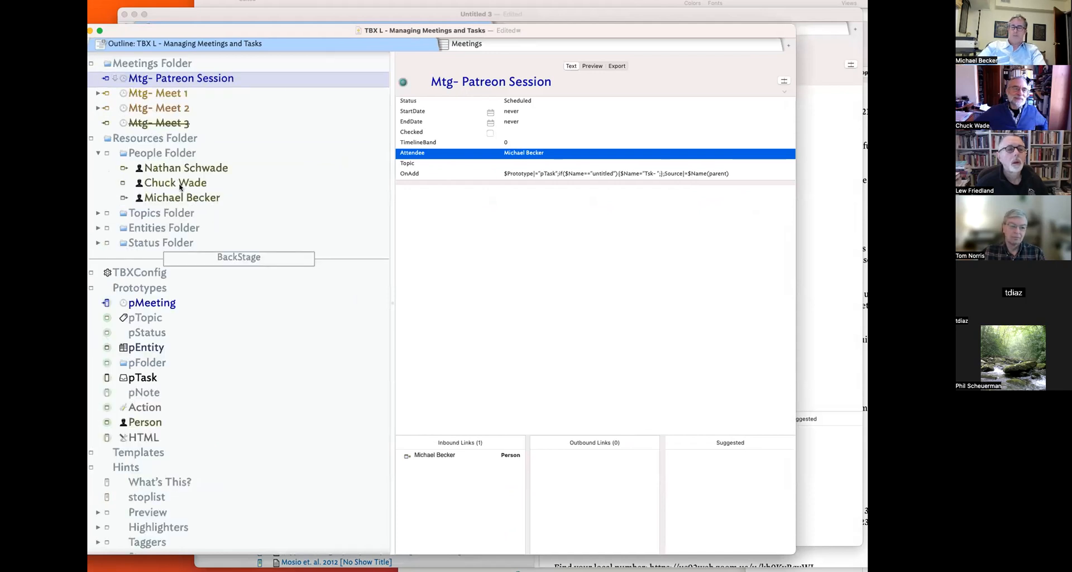
pyautogui.press('super+minus')
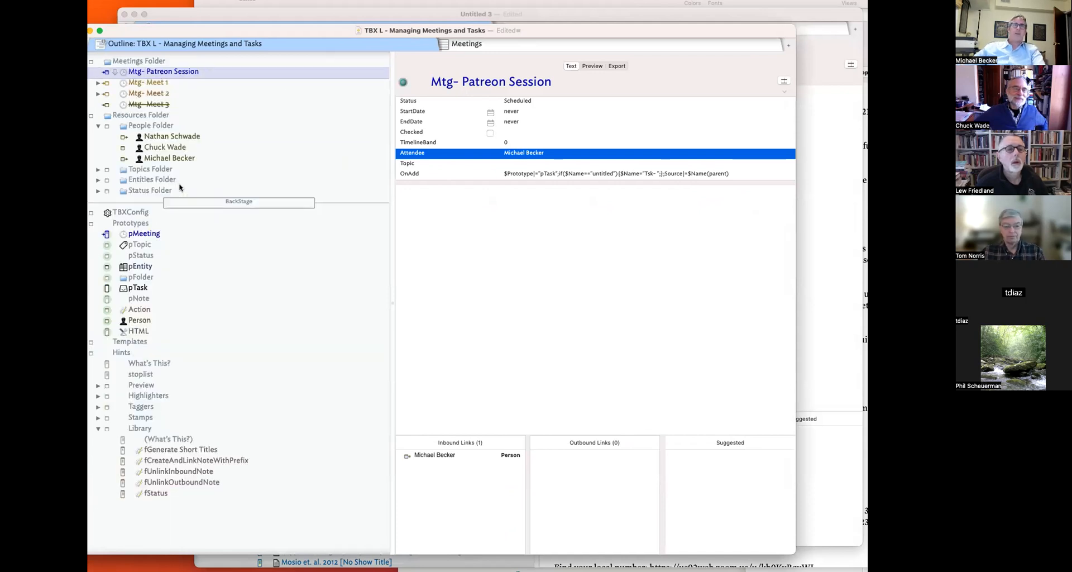
pyautogui.click(160, 116)
pyautogui.click(169, 126)
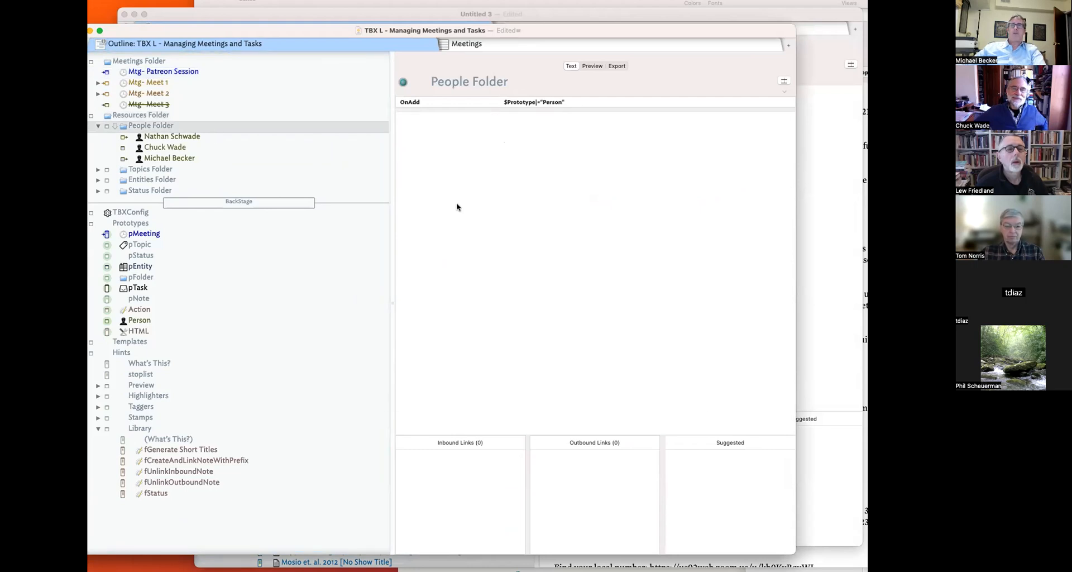
pyautogui.press('super+1')
pyautogui.click(481, 260)
pyautogui.moveTo(506, 251); pyautogui.dragTo(322, 237)
pyautogui.press('super+c')
pyautogui.click(527, 250)
pyautogui.press('Return')
pyautogui.press('super+v')
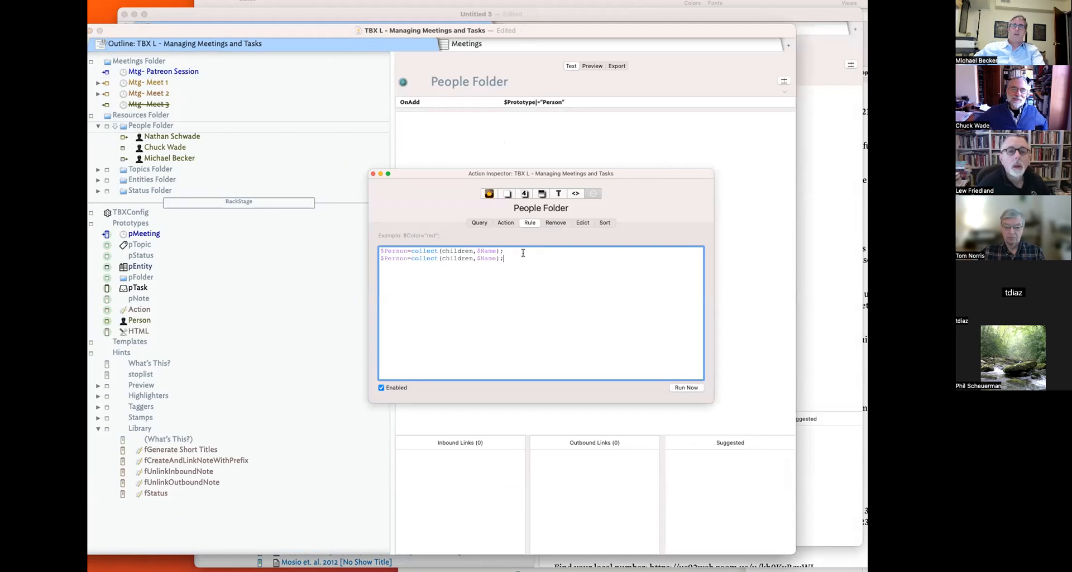
# - Change Person to Attendee on line two, giving $Attendee=collect(children,$Name);
pyautogui.doubleClick(388, 259)
pyautogui.write('Att')
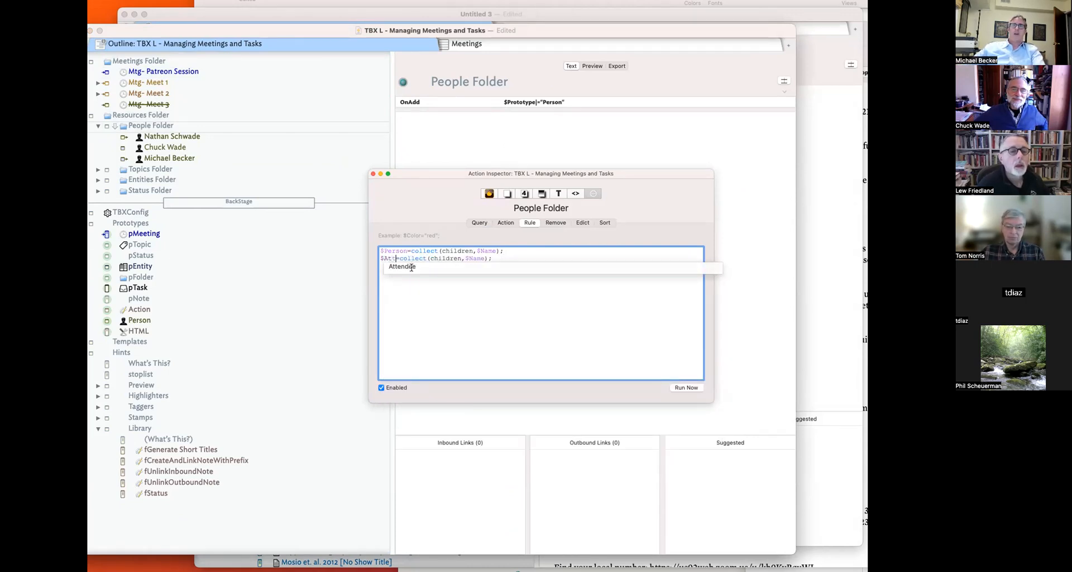
pyautogui.click(412, 268)
pyautogui.tripleClick(432, 287)
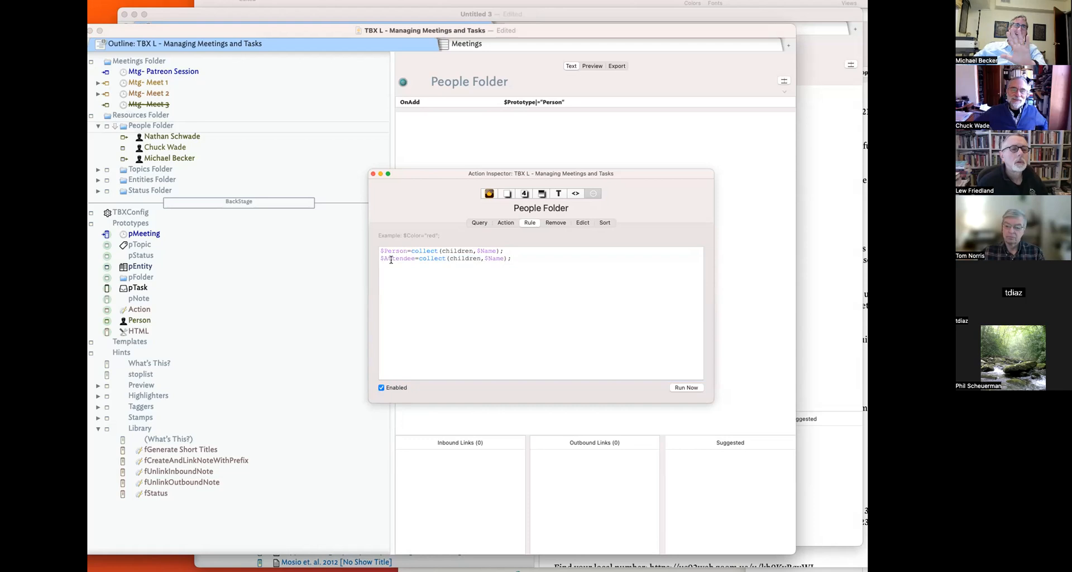
pyautogui.click(373, 174)
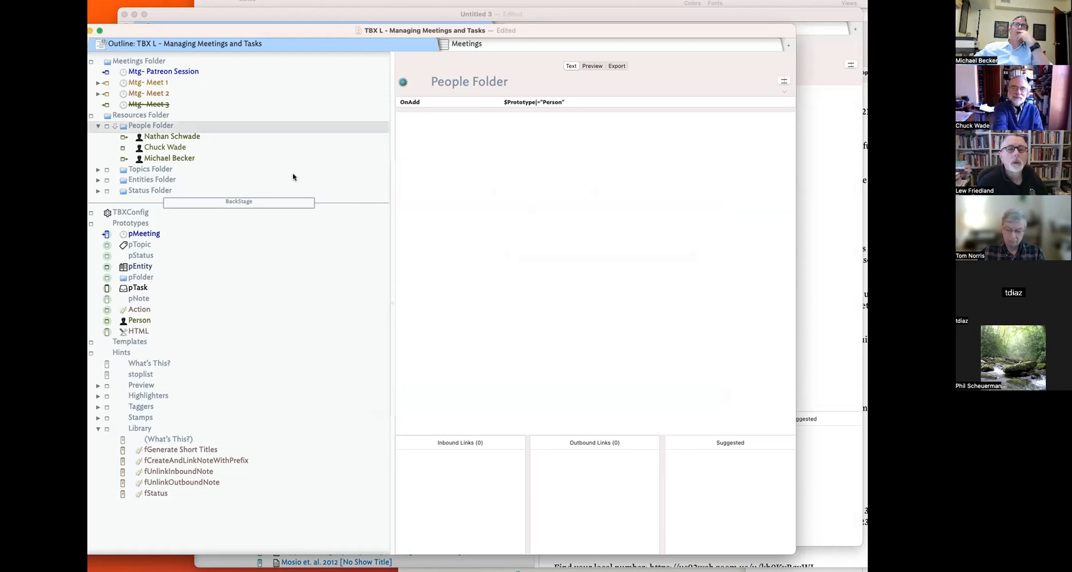
# - Add the new participant as a second Attendee of Mtg- Patreon Session
pyautogui.click(191, 71)
pyautogui.click(545, 150)
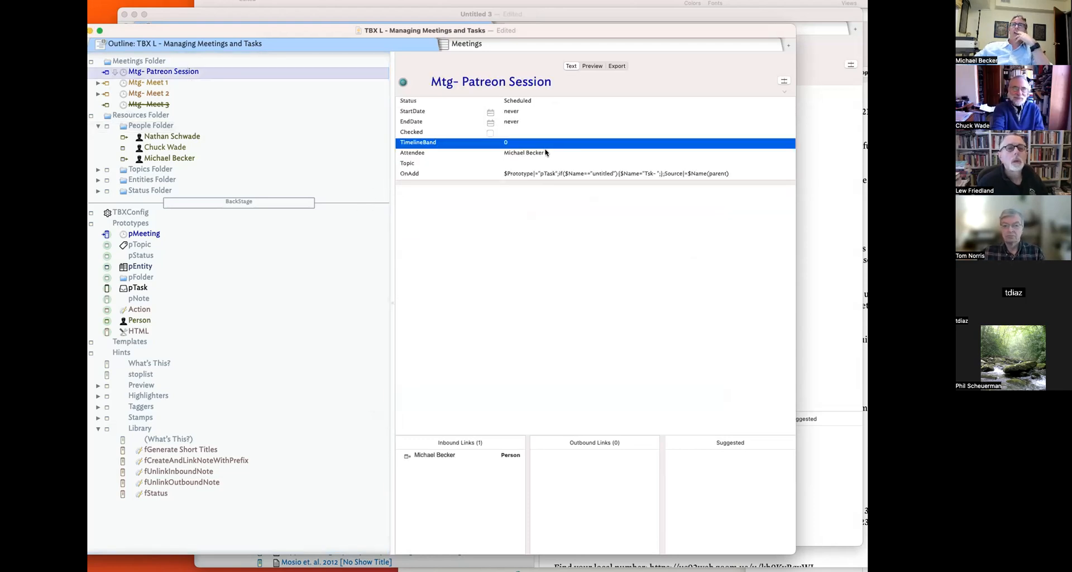
pyautogui.click(780, 155)
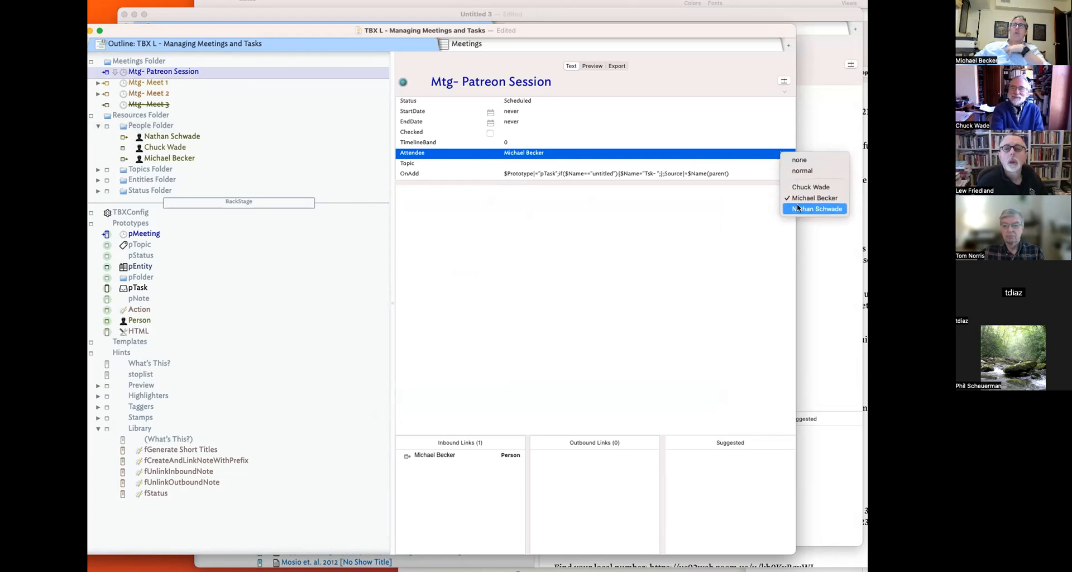
pyautogui.click(804, 187)
# - Preview both person notes in the meeting's Inbound Links pane
pyautogui.click(579, 250)
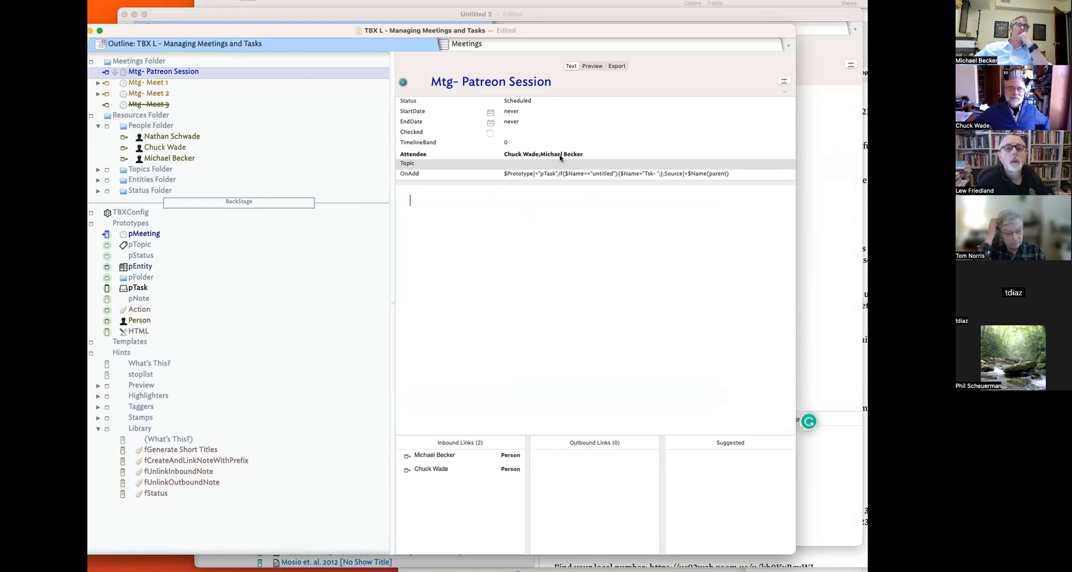
pyautogui.moveTo(334, 25); pyautogui.dragTo(375, 19)
pyautogui.click(595, 151)
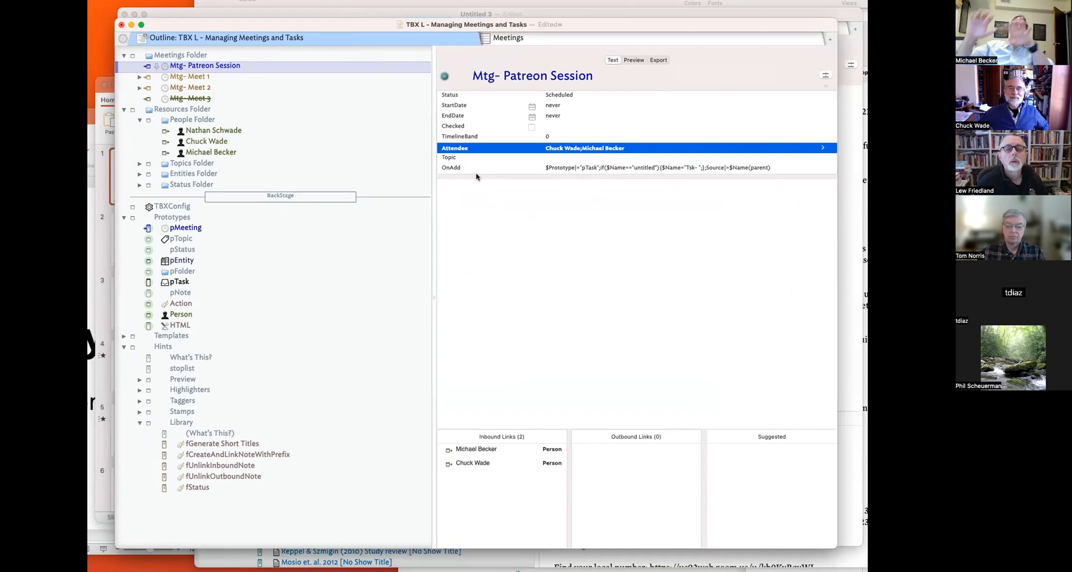
pyautogui.click(472, 464)
pyautogui.click(479, 449)
pyautogui.click(479, 463)
pyautogui.click(485, 453)
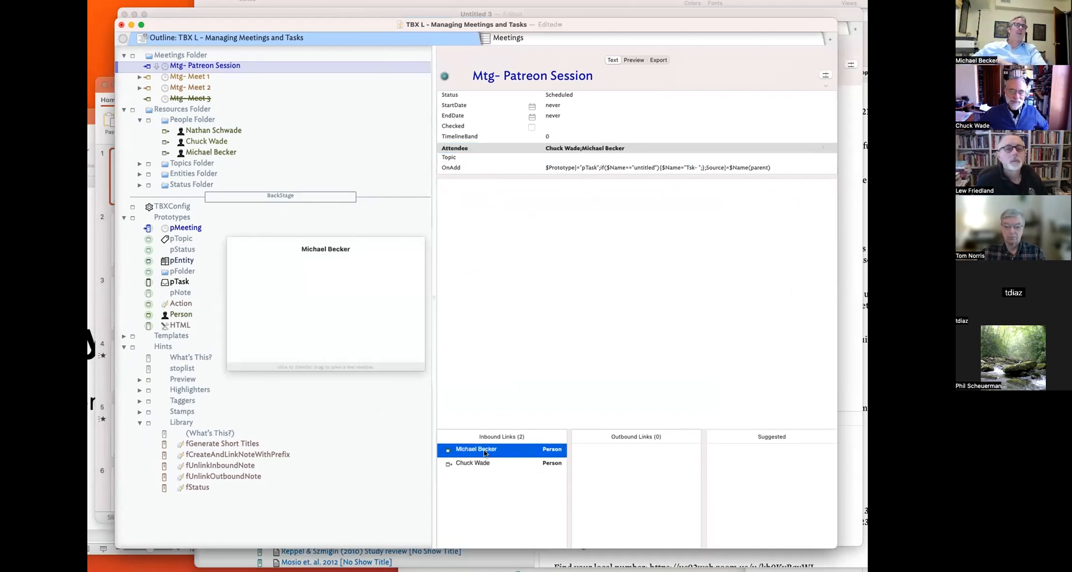
# - Type a few lines of placeholder text into the meeting note
pyautogui.click(479, 335)
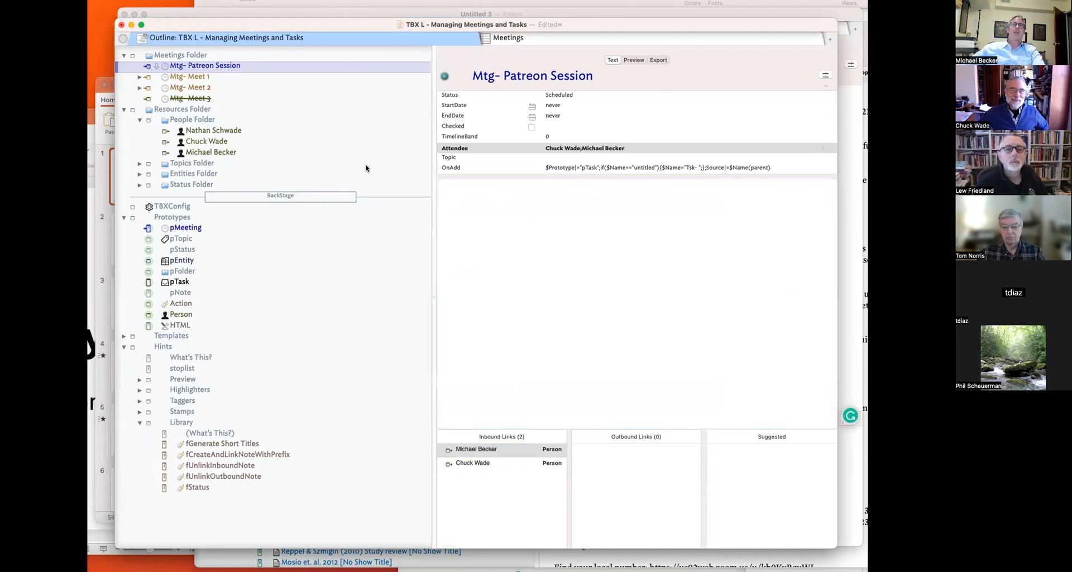
pyautogui.write(';jafjasofj')
pyautogui.press('Return')
pyautogui.press('Return')
pyautogui.write('Lasdjfl;ajsdfasf')
pyautogui.press('Return')
pyautogui.write('As')
pyautogui.press('Return')
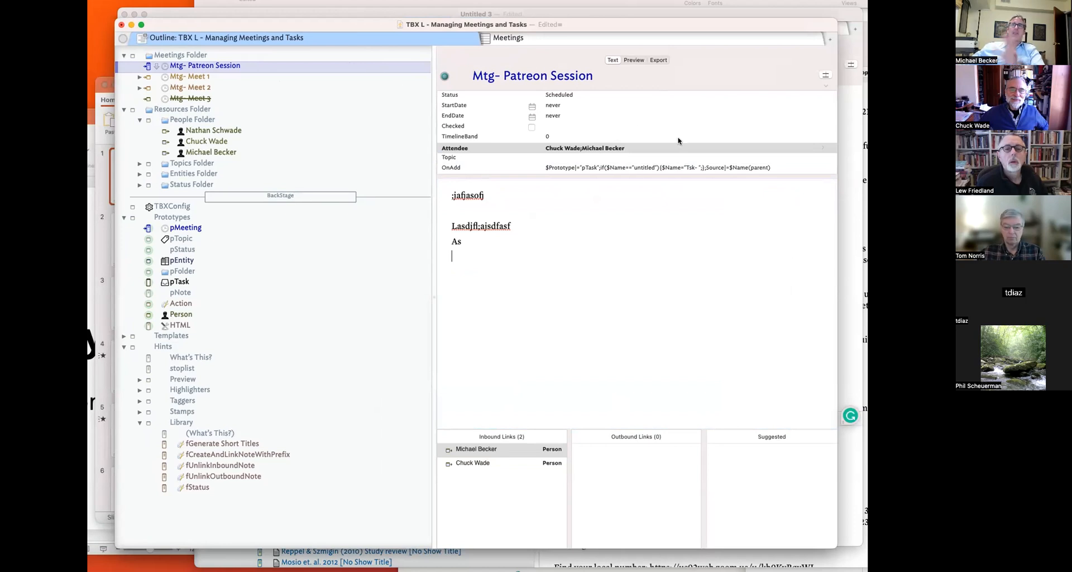
# - Add a Tsk- task note in Mtg- Patreon Session with an @ entry ending 'to do X'
pyautogui.click(240, 64)
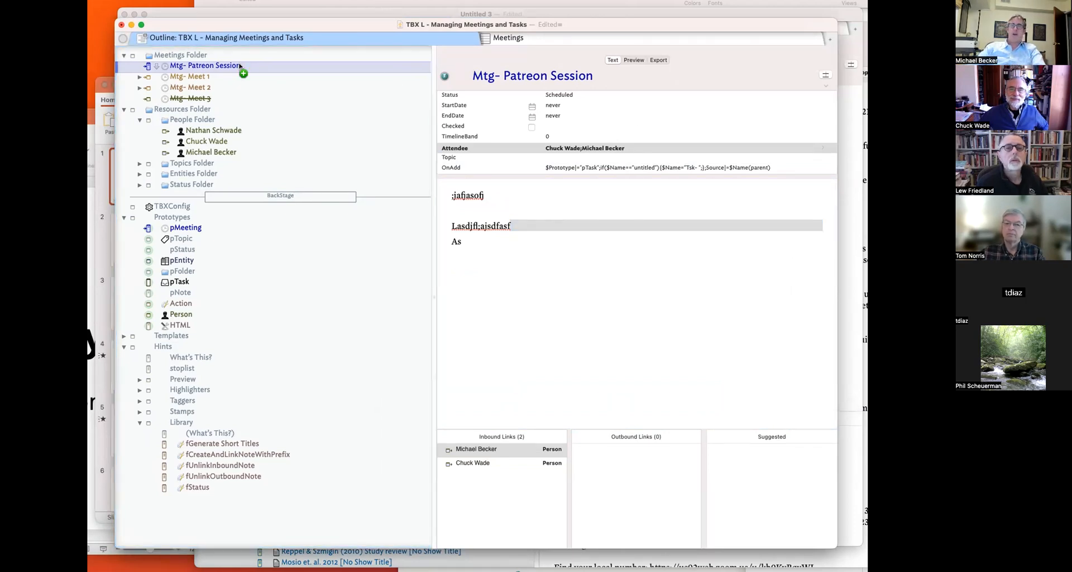
pyautogui.hotkey('shift', 'Return')
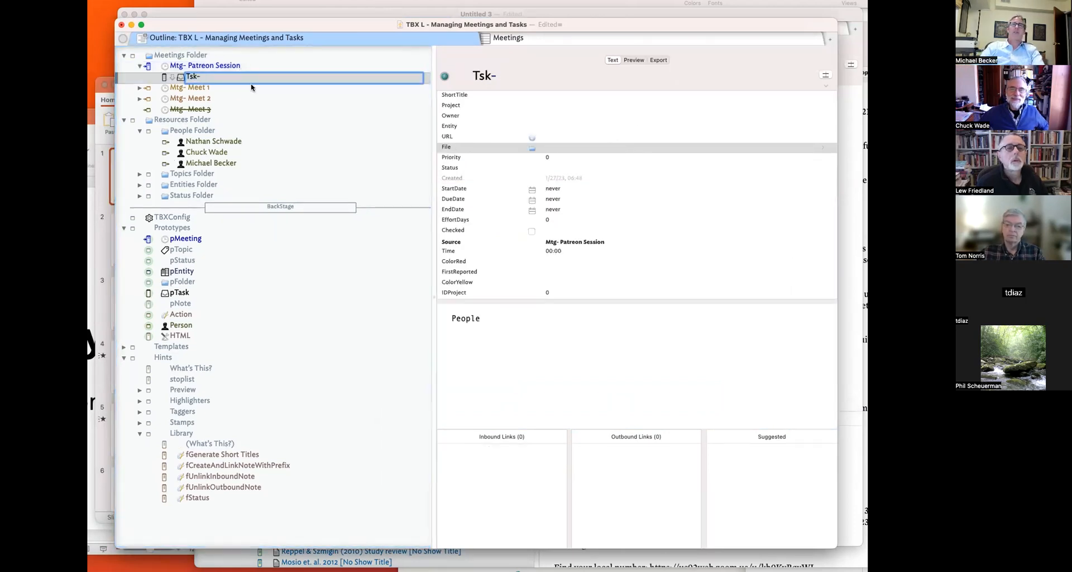
pyautogui.write('@Check')
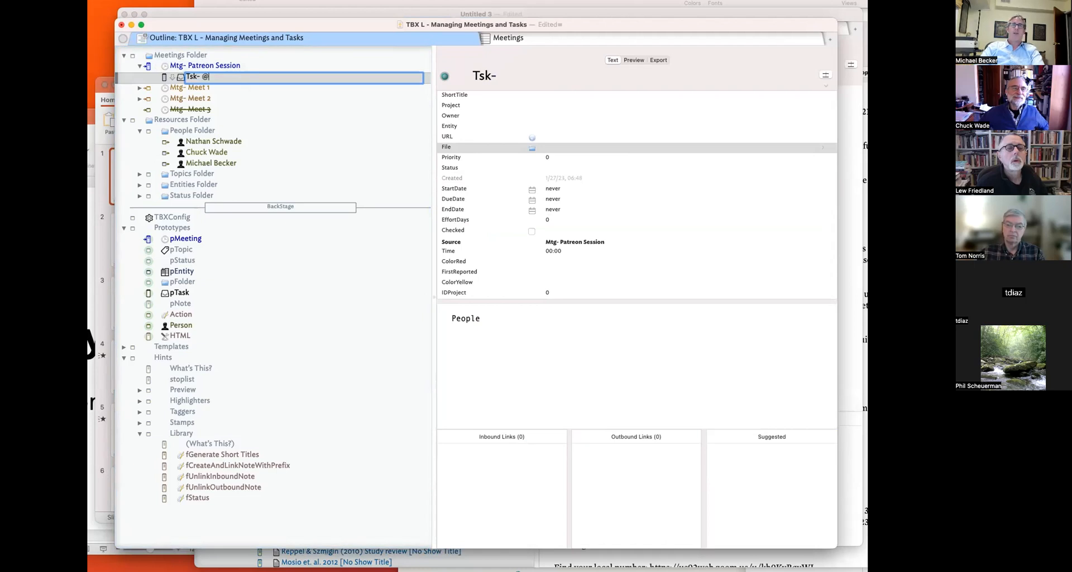
pyautogui.press('BackSpace')
pyautogui.press('BackSpace')
pyautogui.press('BackSpace')
pyautogui.write('uck t')
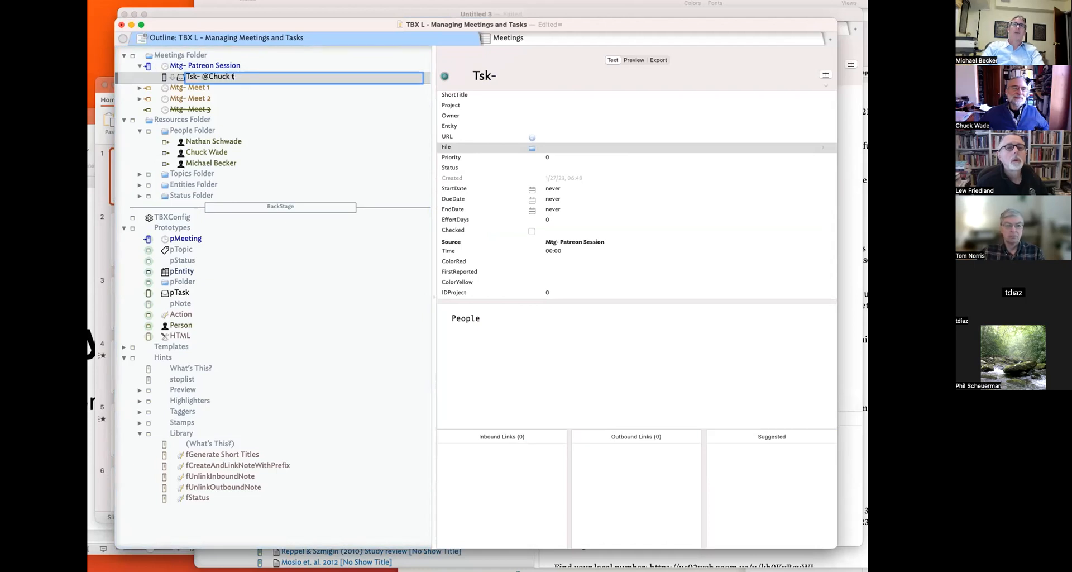
pyautogui.write('o do X')
pyautogui.press('Return')
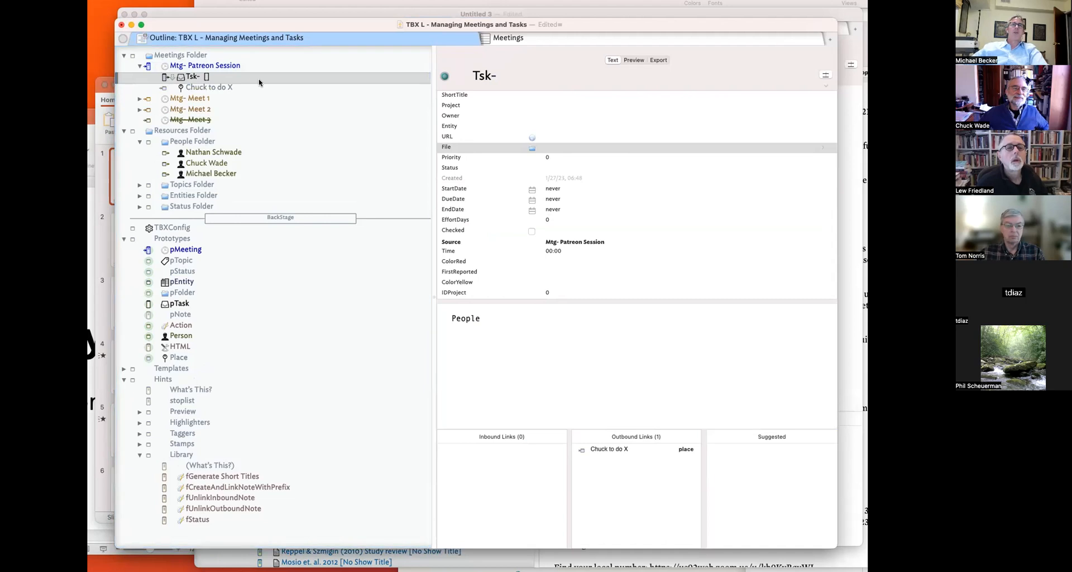
# - Start retyping the task note's title as 'Check to'
pyautogui.click(236, 66)
pyautogui.click(244, 80)
pyautogui.click(544, 76)
pyautogui.write('Check to')
pyautogui.press('BackSpace')
pyautogui.press('BackSpace')
pyautogui.press('BackSpace')
pyautogui.press('BackSpace')
pyautogui.press('BackSpace')
pyautogui.press('BackSpace')
pyautogui.press('BackSpace')
pyautogui.press('BackSpace')
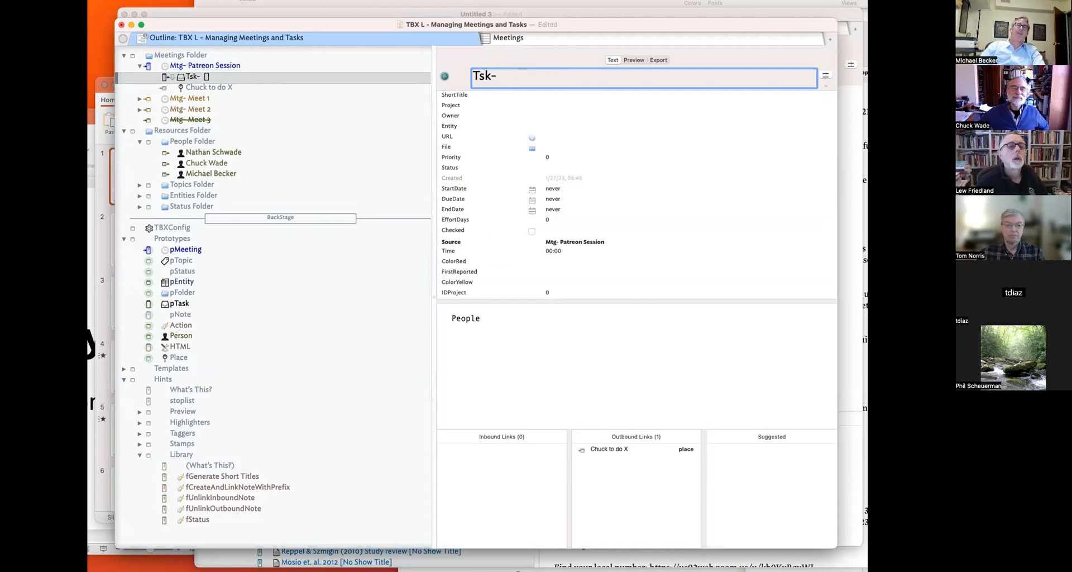
# - Delete the stray 'to do X' place note, retitle the task 'Tsk- AtCheck to do X.', then append '#Bla'
pyautogui.click(183, 87)
pyautogui.press('Delete')
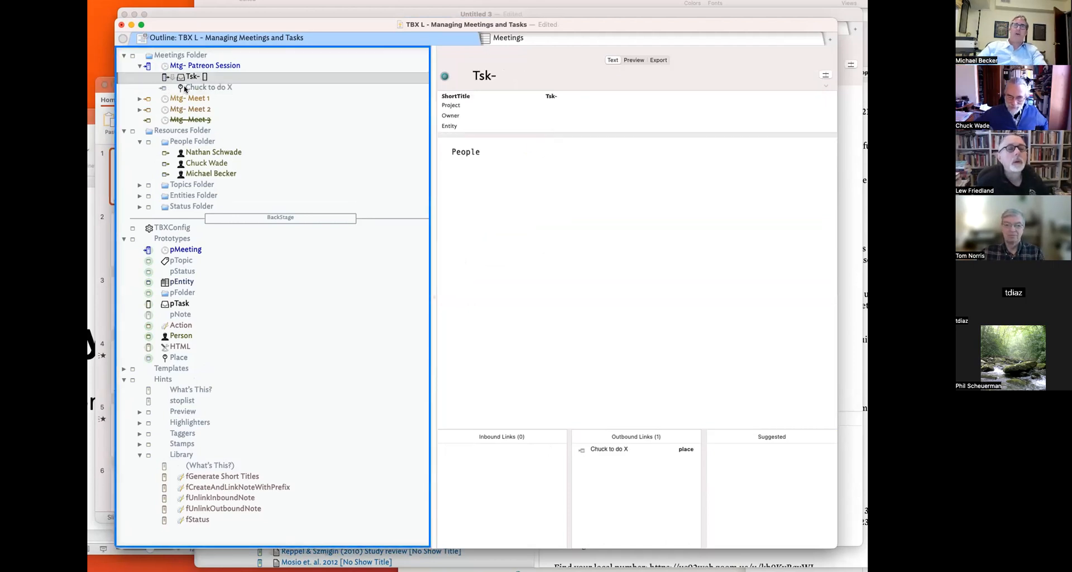
pyautogui.click(591, 70)
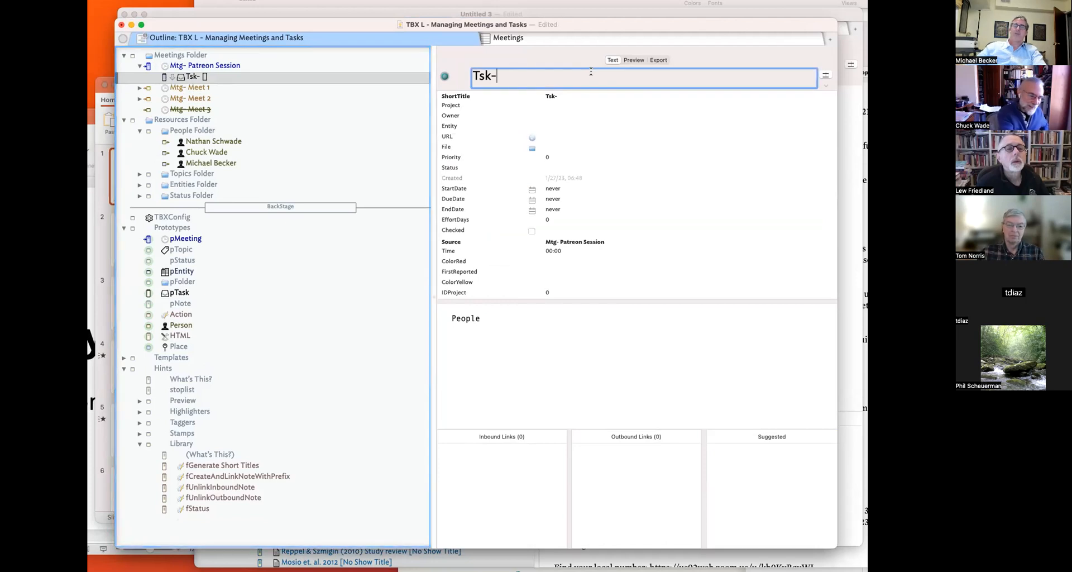
pyautogui.write('AtCheck to do X.')
pyautogui.press('Return')
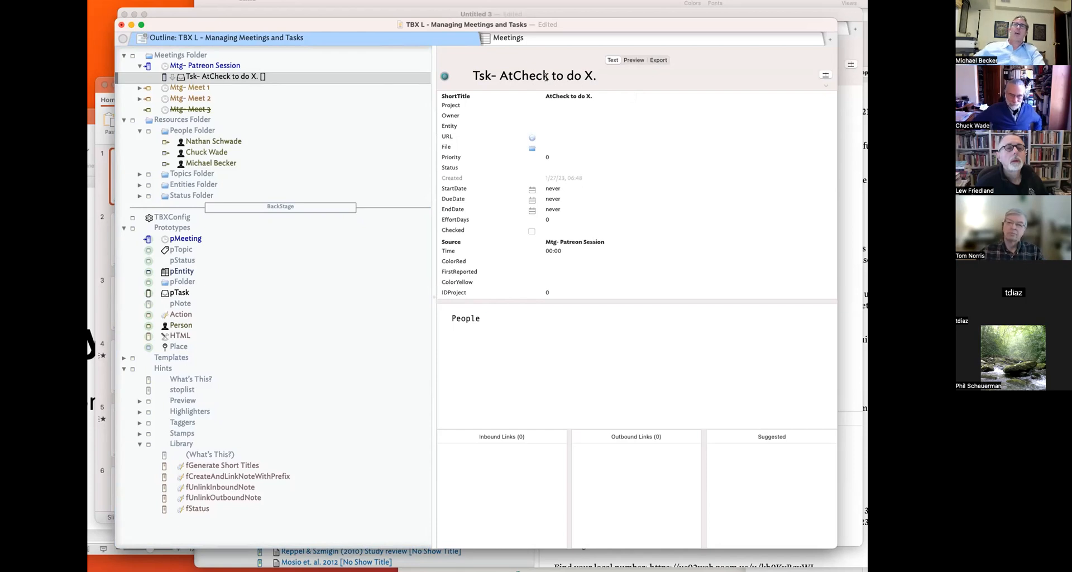
pyautogui.click(632, 69)
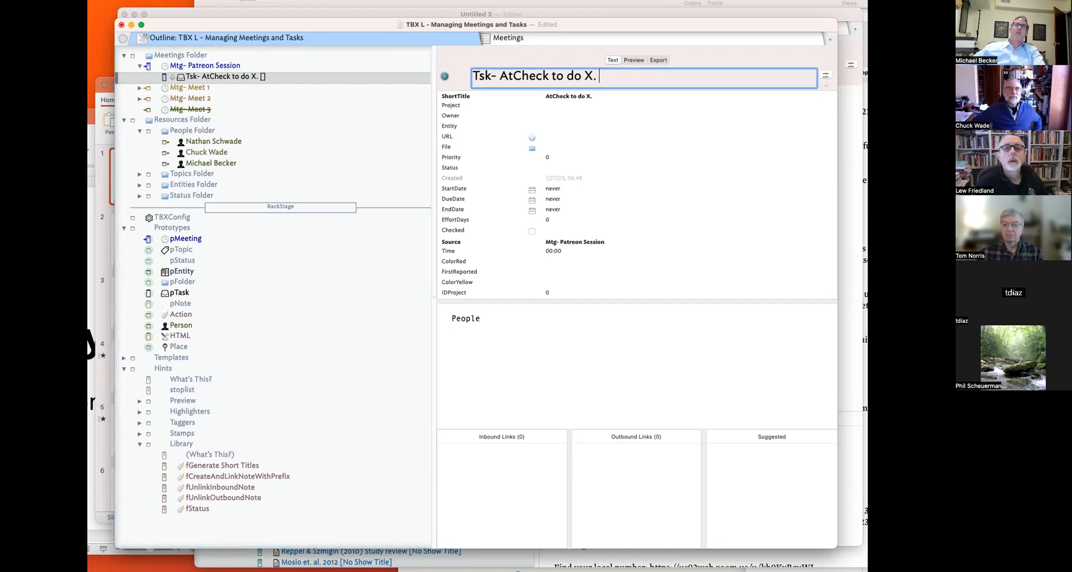
pyautogui.write('#')
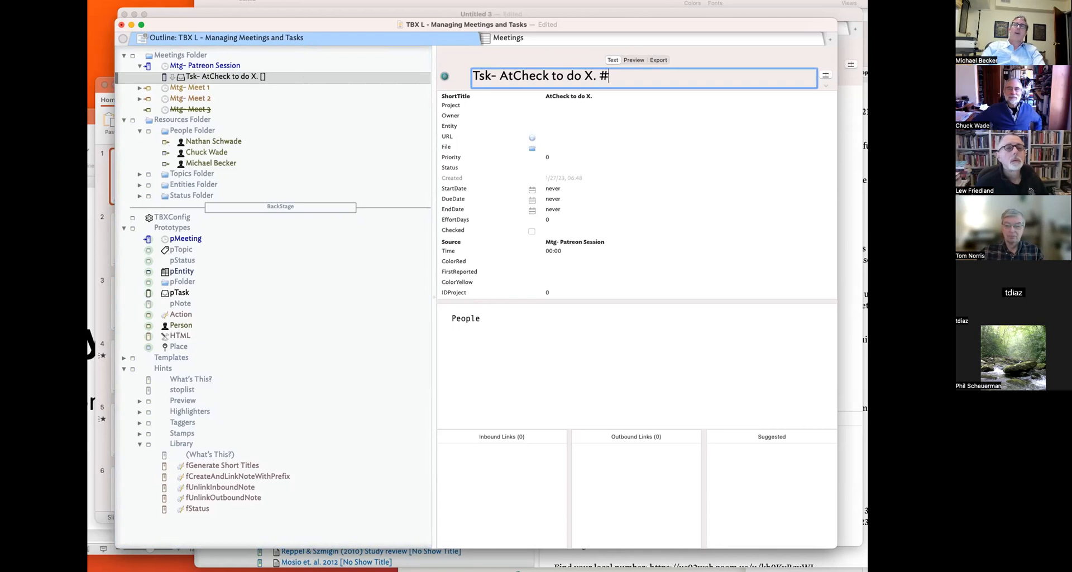
pyautogui.write('Bla')
# - Commit the 'Tsk- AtCheck to do X.' title and start a note below it
pyautogui.press('Return')
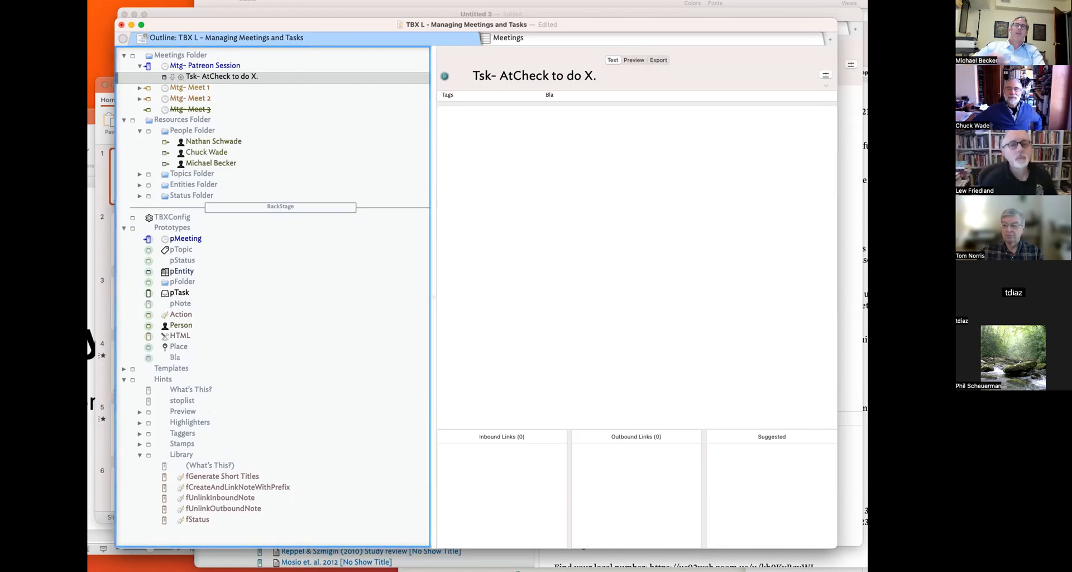
pyautogui.click(176, 361)
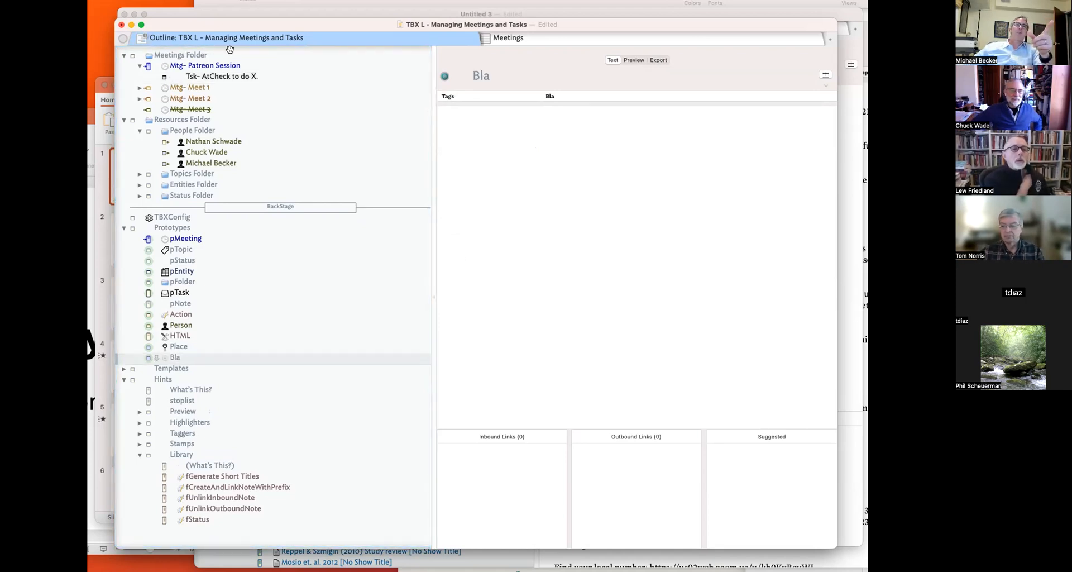
pyautogui.click(231, 77)
pyautogui.press('Return')
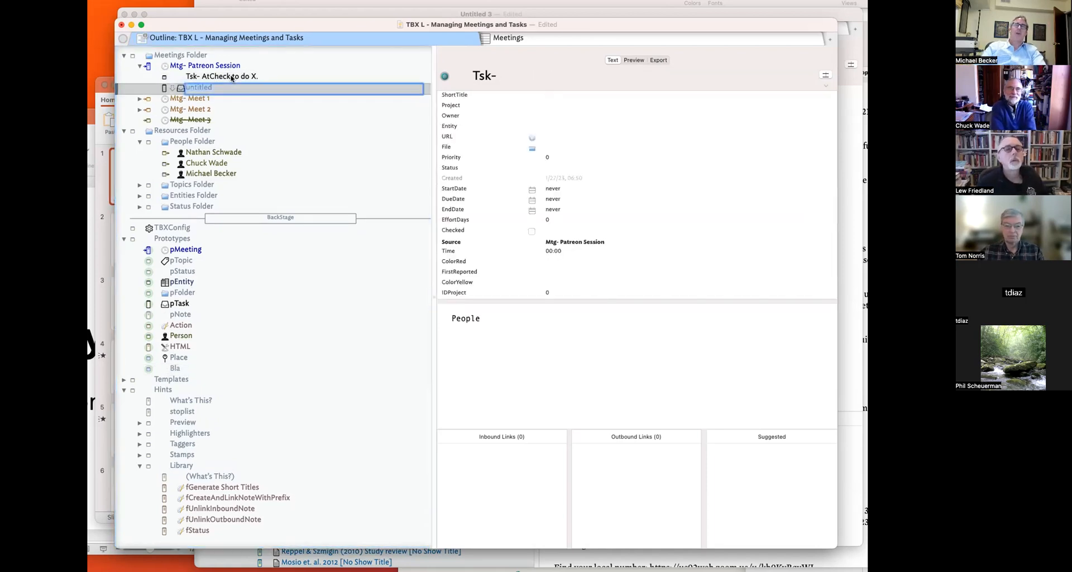
pyautogui.write('T')
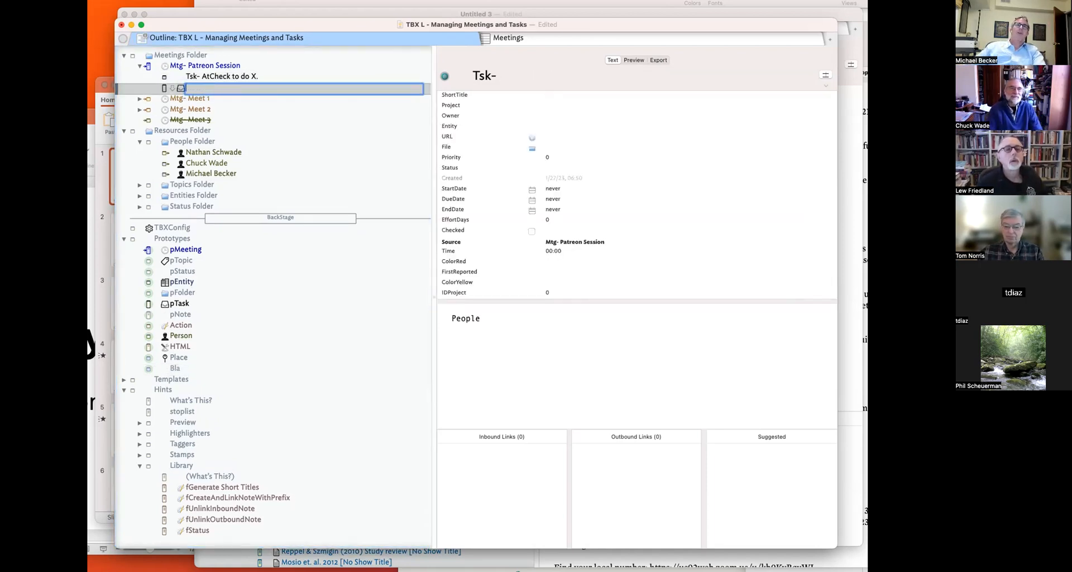
# - Create a note named 'Activity' in the Meetings Folder
pyautogui.click(217, 59)
pyautogui.press('Return')
pyautogui.write('Activity #1')
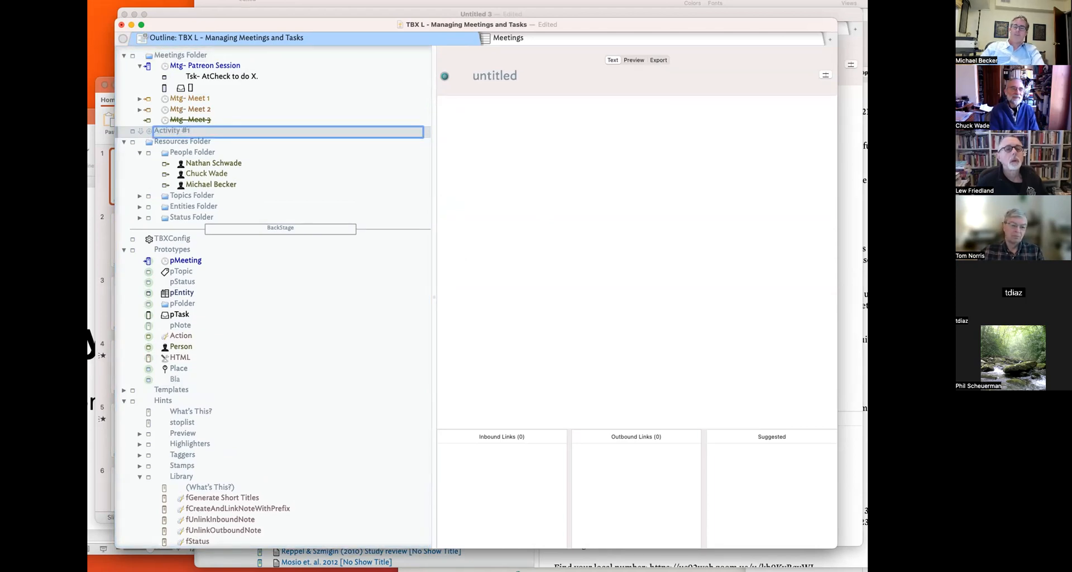
pyautogui.press('Return')
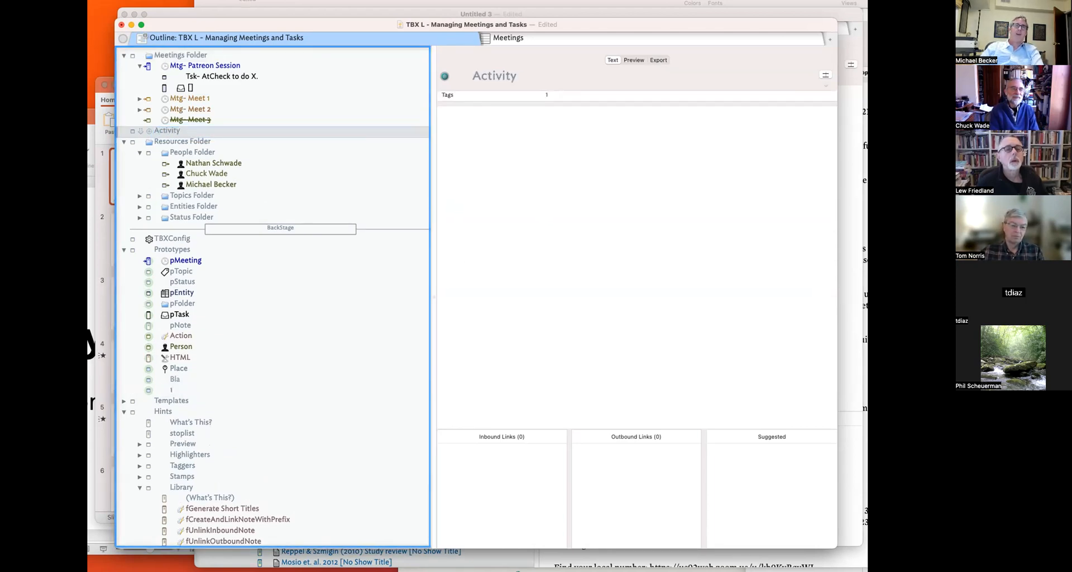
# - Delete the stray '1' and 'Bla' prototypes and discard the empty note
pyautogui.click(190, 384)
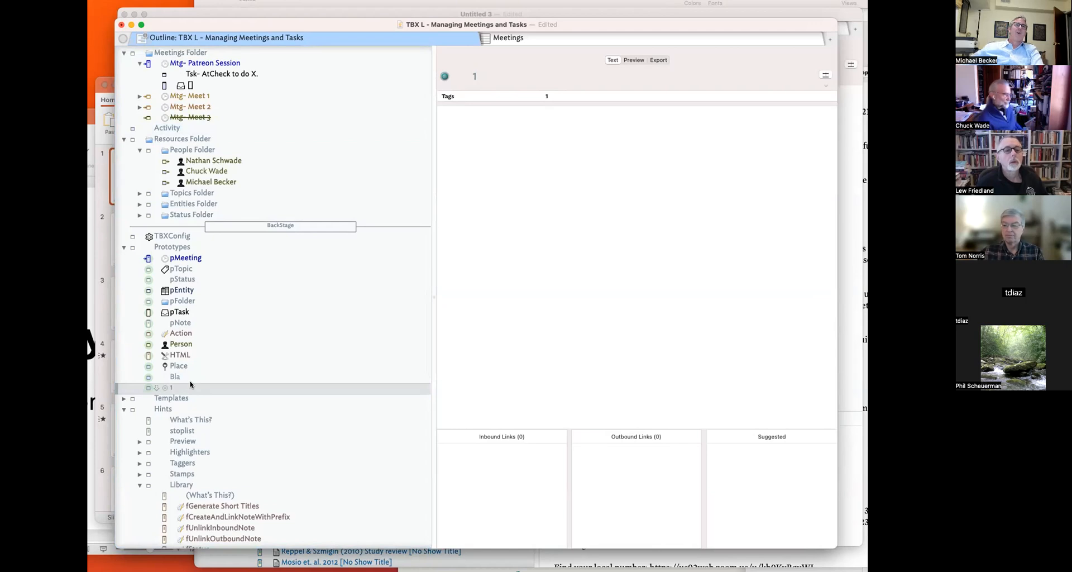
pyautogui.press('BackSpace')
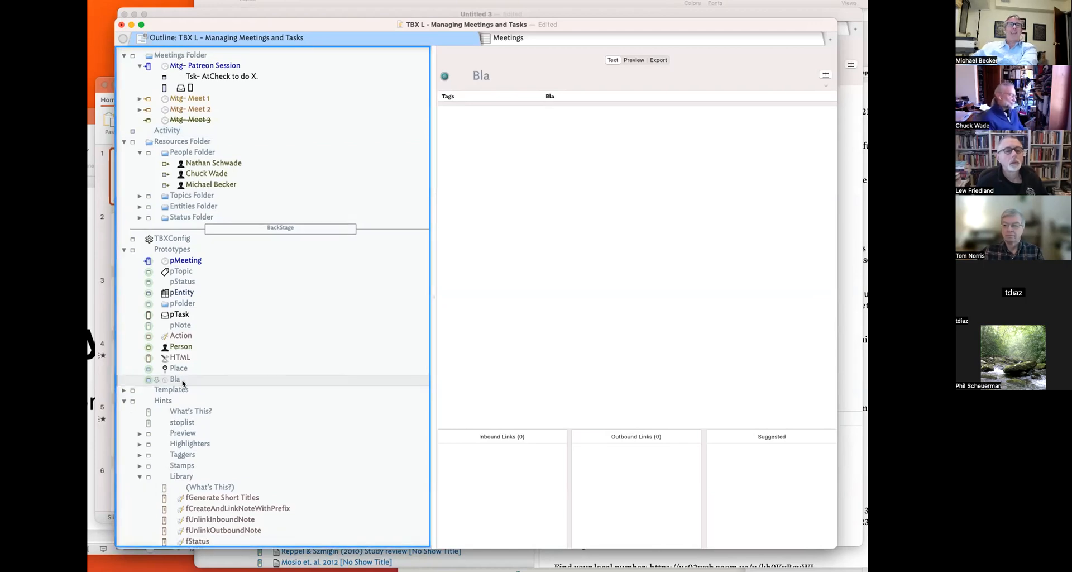
pyautogui.press('BackSpace')
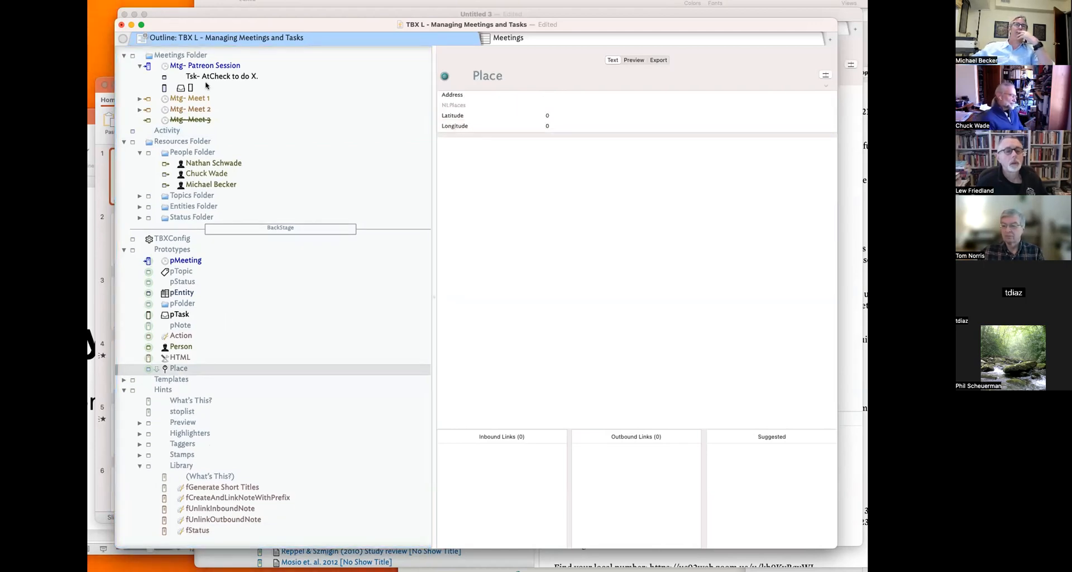
pyautogui.click(206, 77)
pyautogui.click(205, 85)
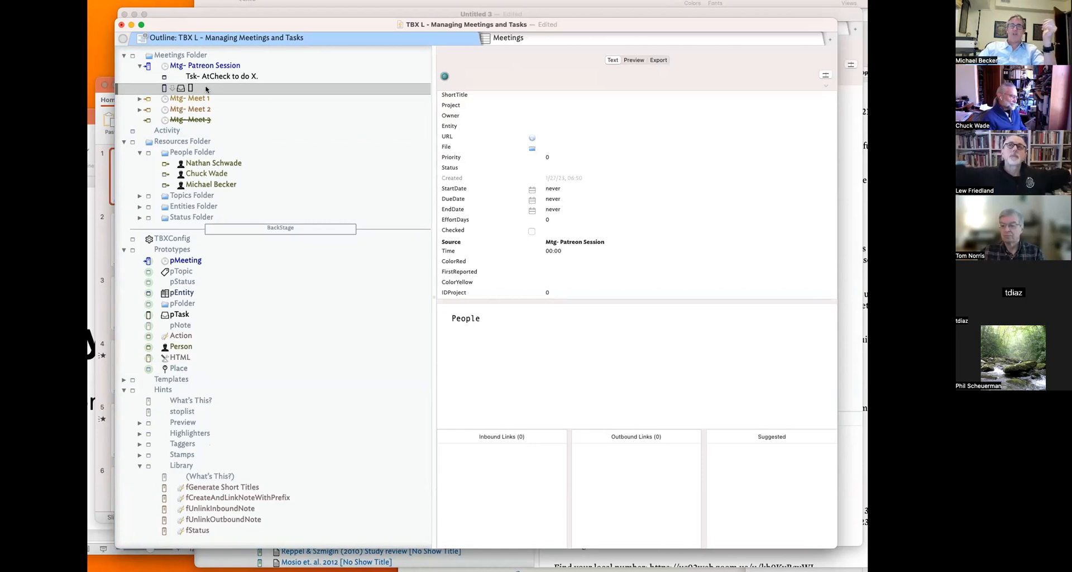
pyautogui.click(205, 80)
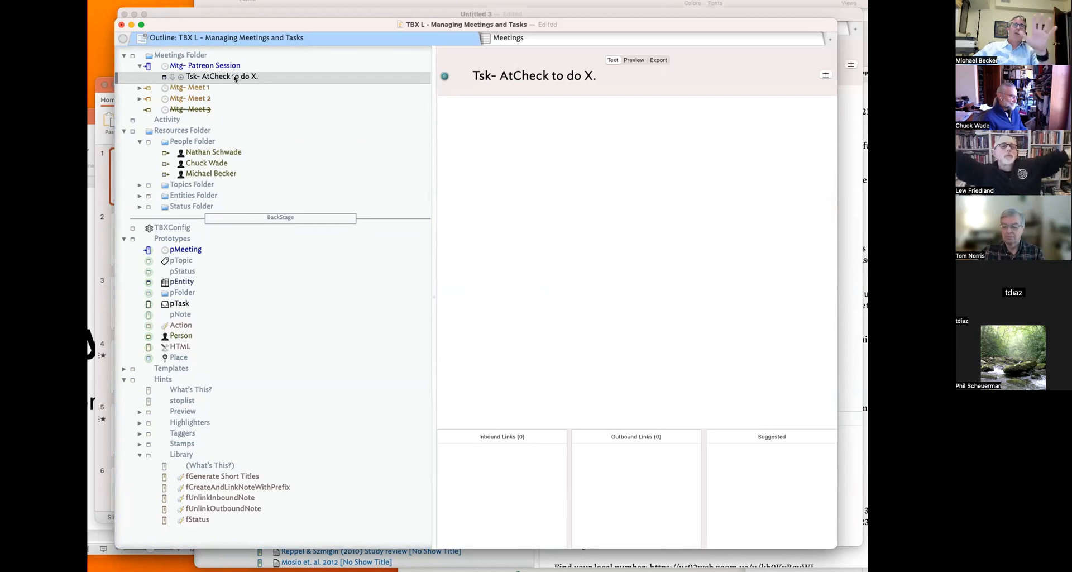
# - Assign the pTask prototype to the 'Tsk- AtCheck to do X.' note, then select Mtg- Patreon Session
pyautogui.click(165, 80)
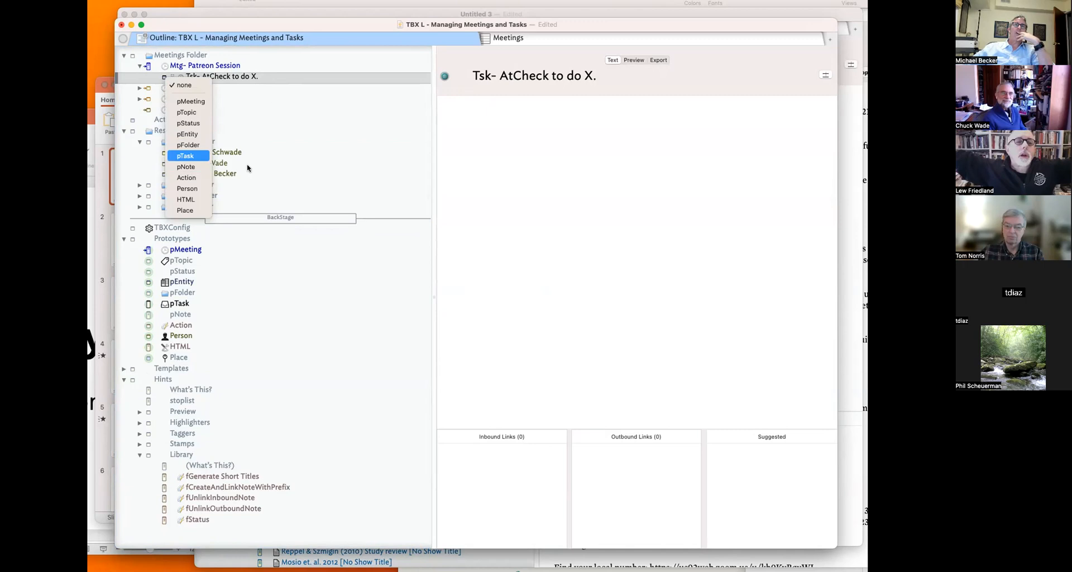
pyautogui.click(179, 157)
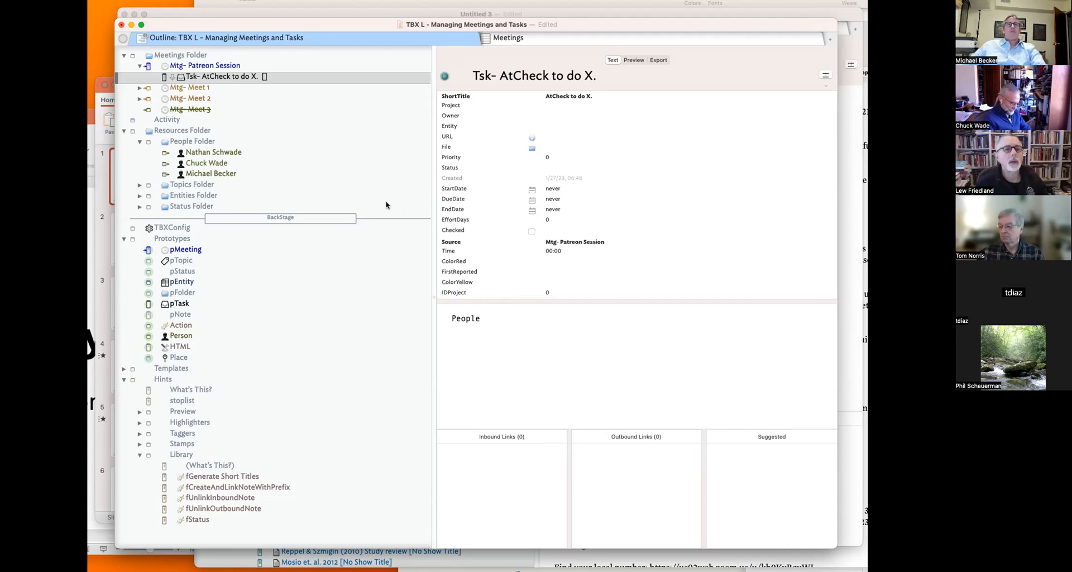
pyautogui.click(263, 65)
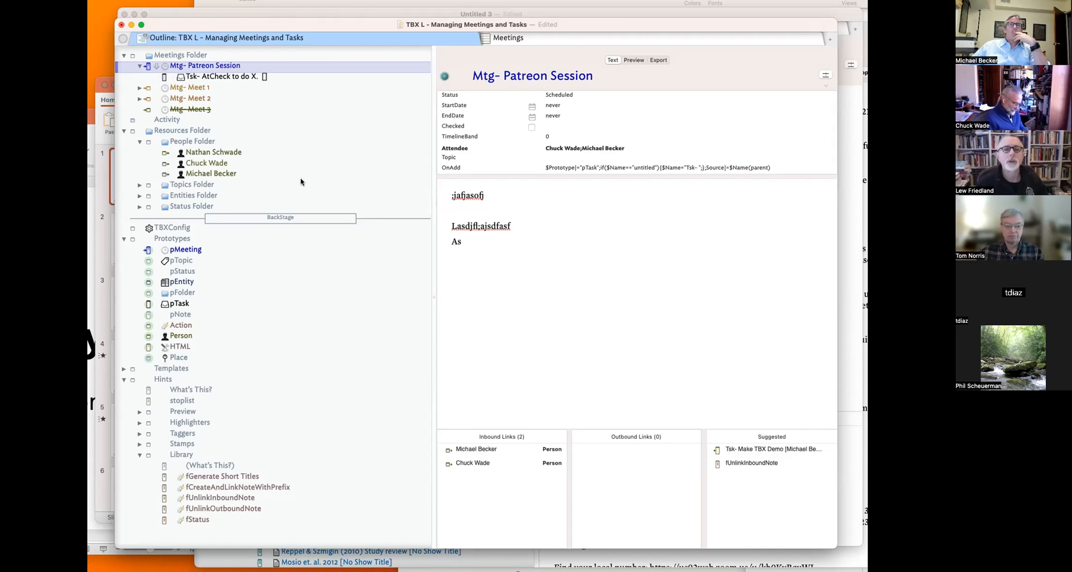
# - Add a test person note to the People Folder, then delete it again
pyautogui.click(252, 163)
pyautogui.press('Return')
pyautogui.press('Return')
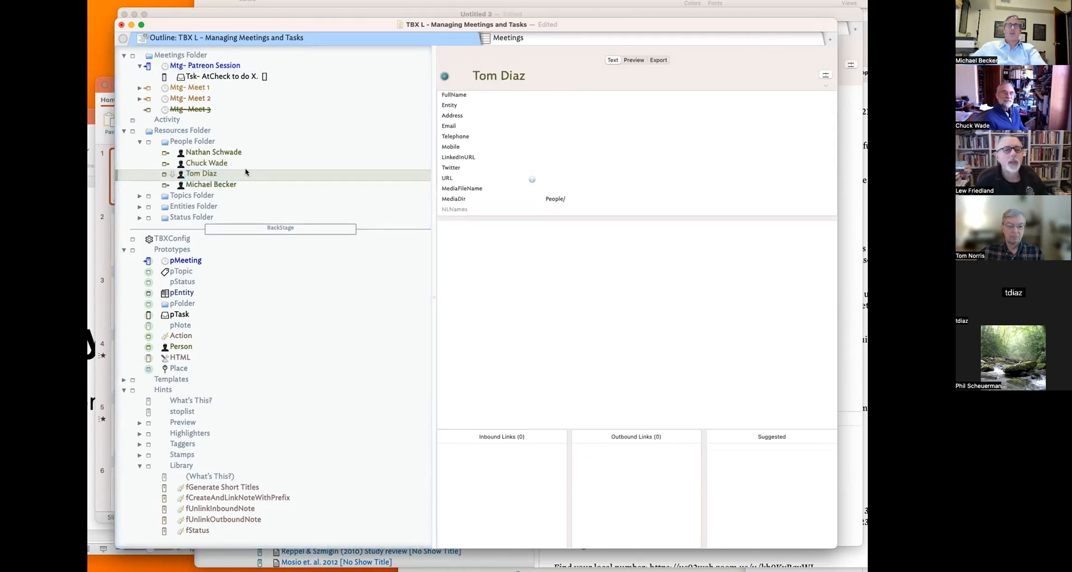
pyautogui.press('Delete')
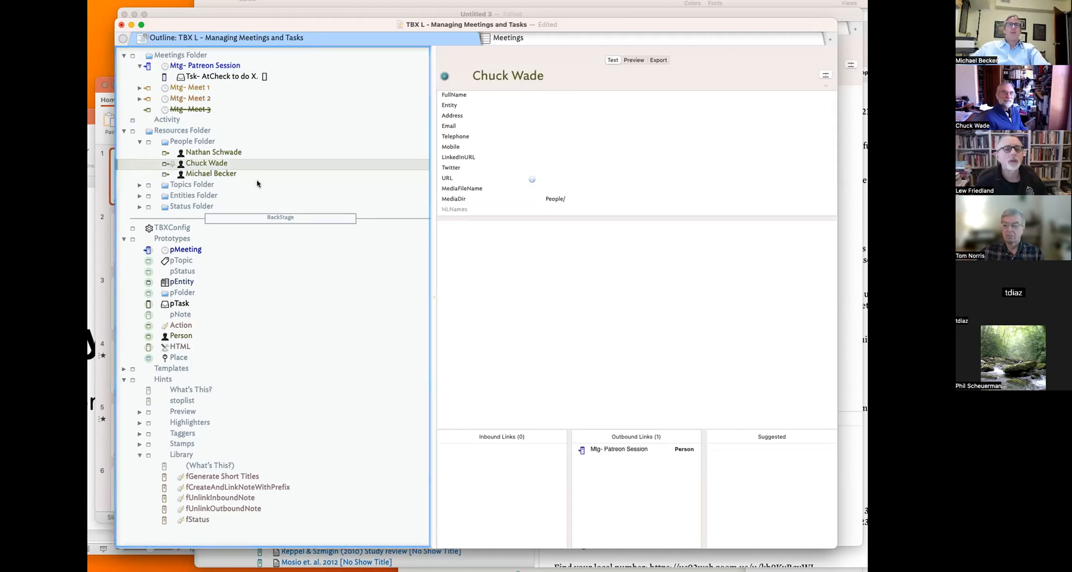
# - Reopen Mtg- Patreon Session and edit its Attendee value
pyautogui.click(221, 67)
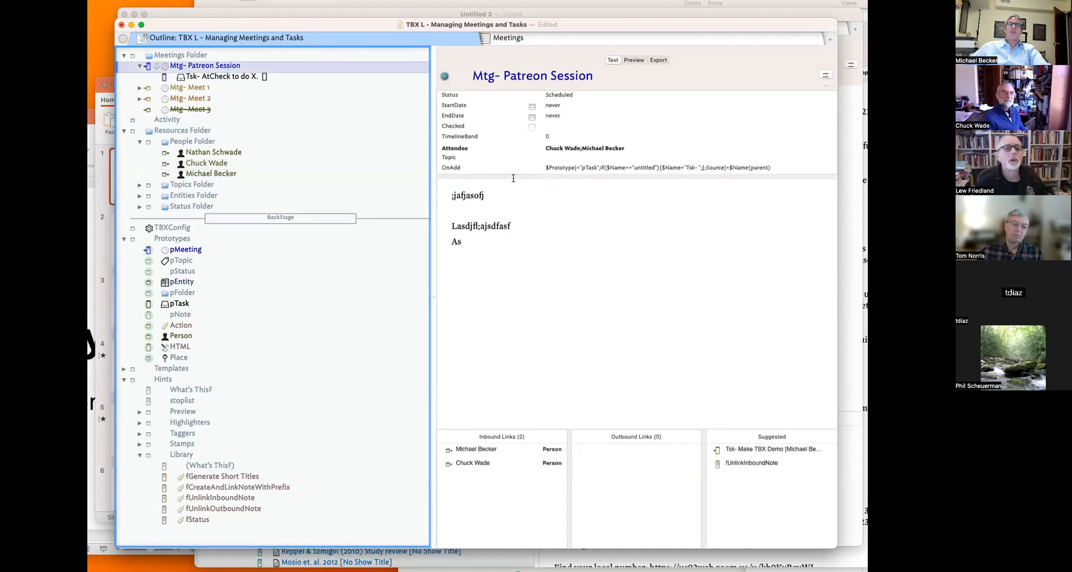
pyautogui.click(642, 147)
pyautogui.click(655, 147)
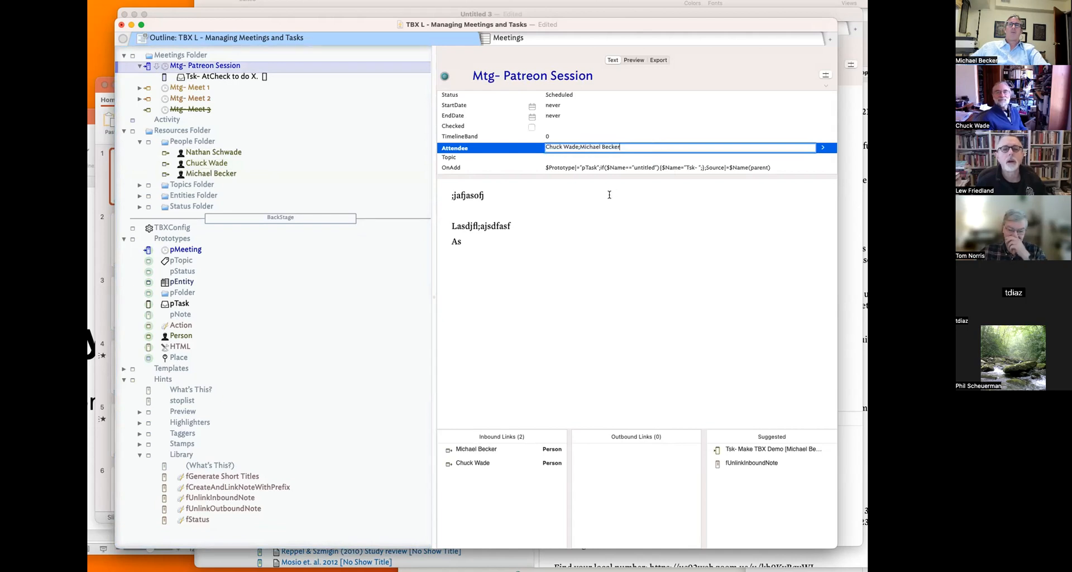
pyautogui.click(597, 218)
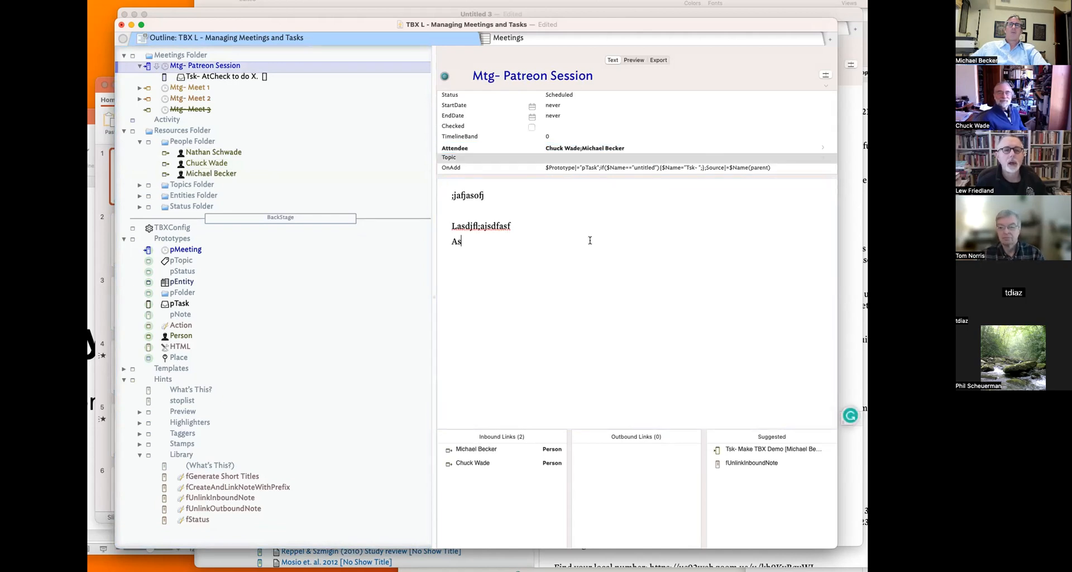
# - Add a new line to the note text with an @ mention of another attendee
pyautogui.press('Return')
pyautogui.press('Return')
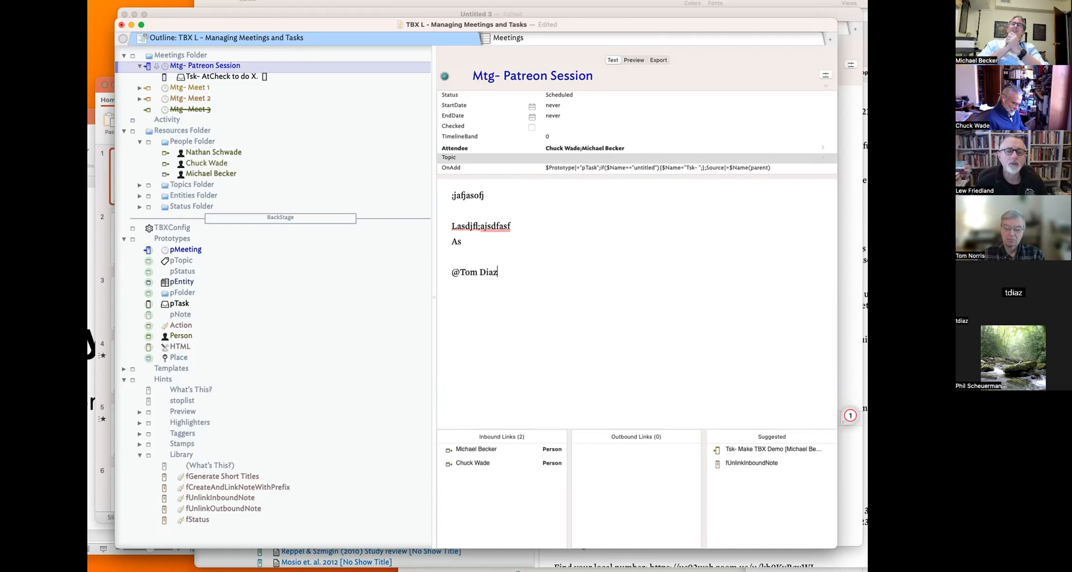
pyautogui.tripleClick(454, 268)
pyautogui.click(459, 271)
pyautogui.moveTo(460, 271); pyautogui.dragTo(439, 268)
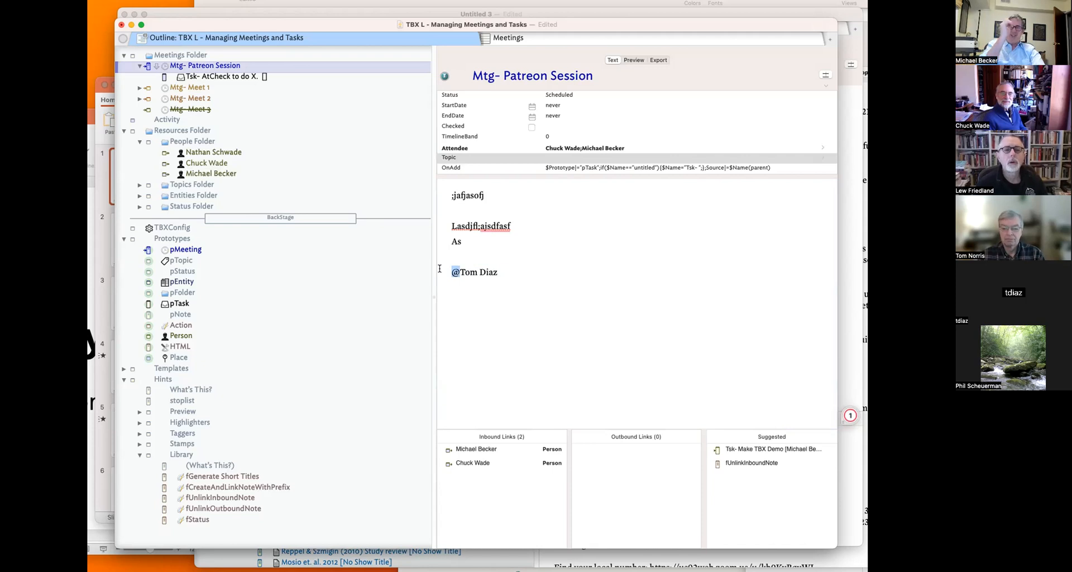
# - Expand Taggers and create a new NLAttendee tagger after NLTags
pyautogui.click(185, 436)
pyautogui.click(139, 434)
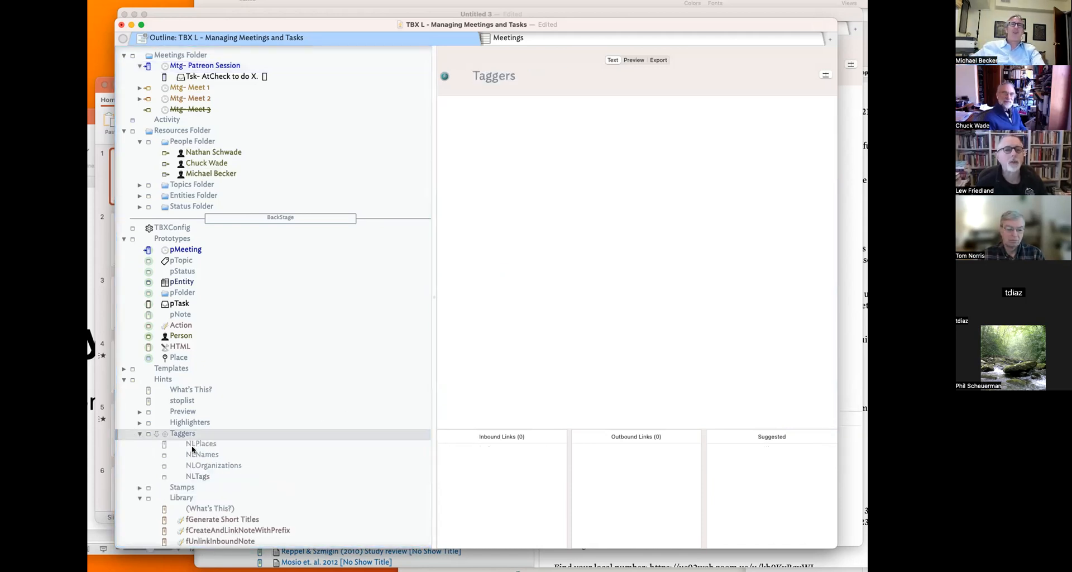
pyautogui.click(208, 479)
pyautogui.press('Return')
pyautogui.write('NLAttendee')
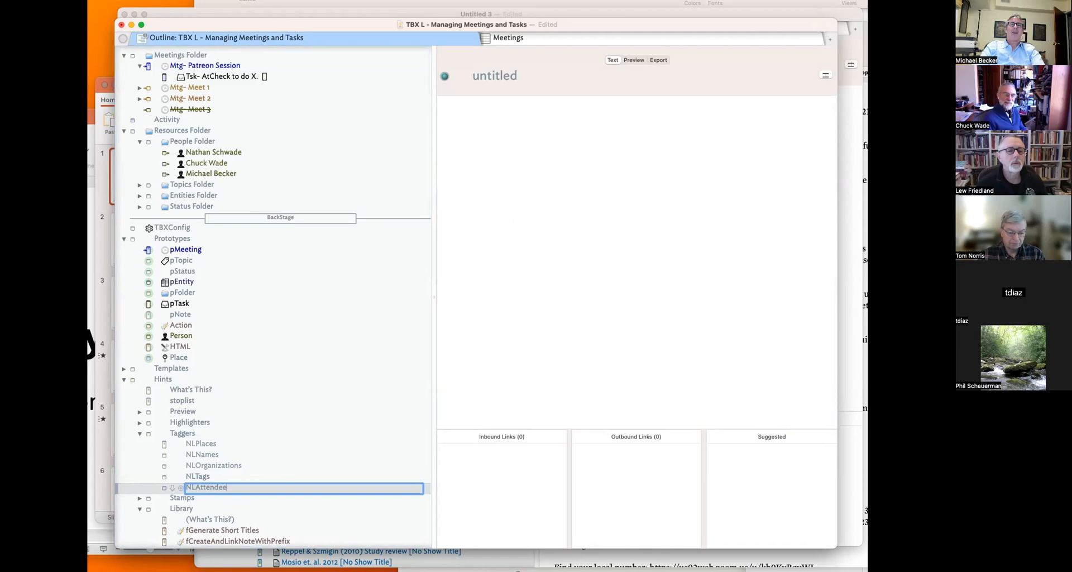
pyautogui.press('Return')
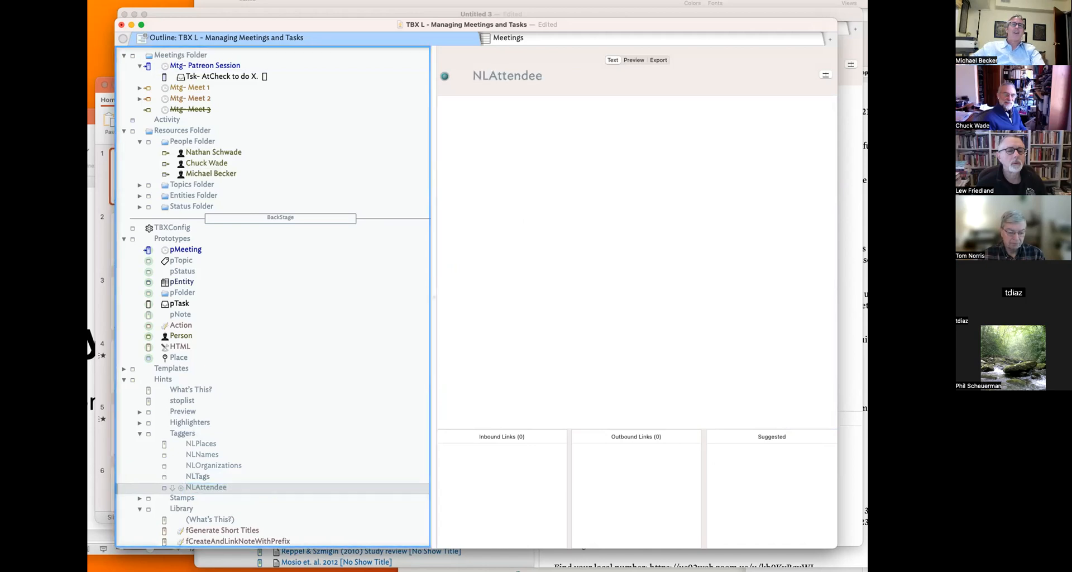
# - Browse the NLNames, NLOrganizations, NLTags and NLPlaces taggers
pyautogui.click(224, 458)
pyautogui.click(226, 468)
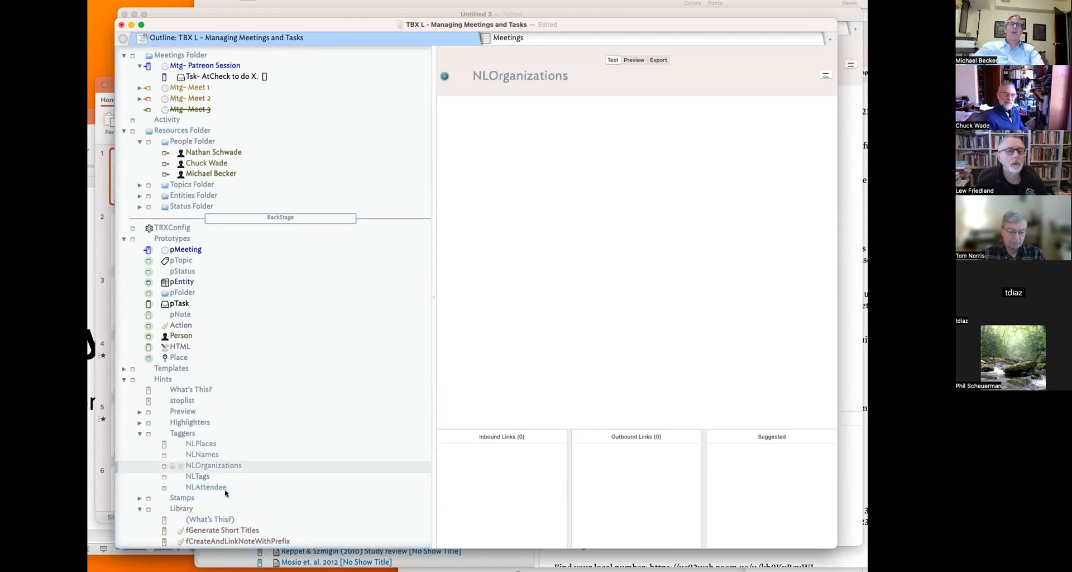
pyautogui.click(220, 480)
pyautogui.click(211, 488)
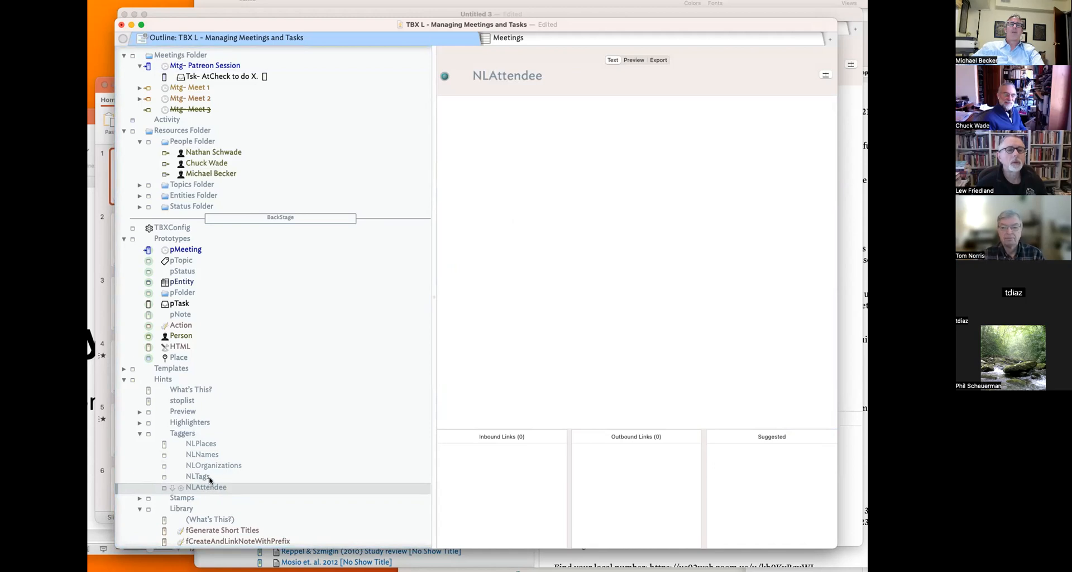
pyautogui.click(211, 478)
pyautogui.click(218, 465)
pyautogui.click(213, 445)
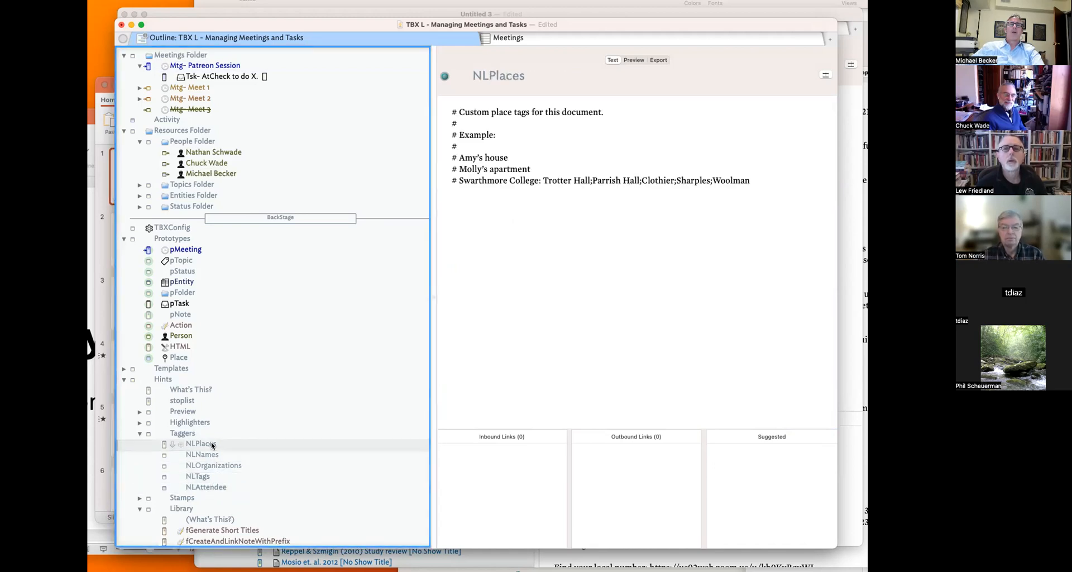
# - Copy the 'Swarthmore College:' label from NLPlaces into NLAttendee's text
pyautogui.click(535, 178)
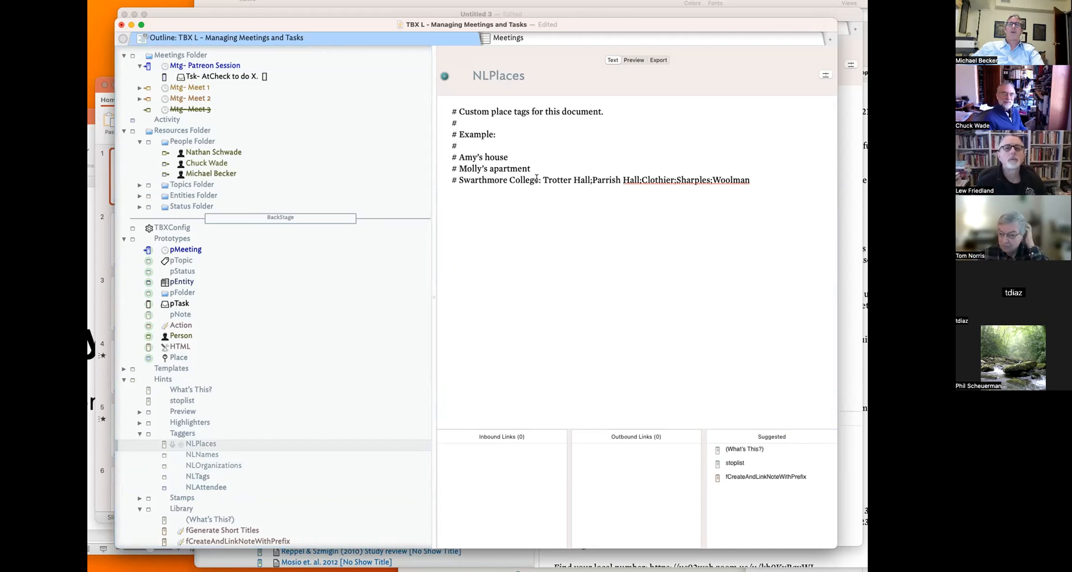
pyautogui.moveTo(541, 179); pyautogui.dragTo(460, 180)
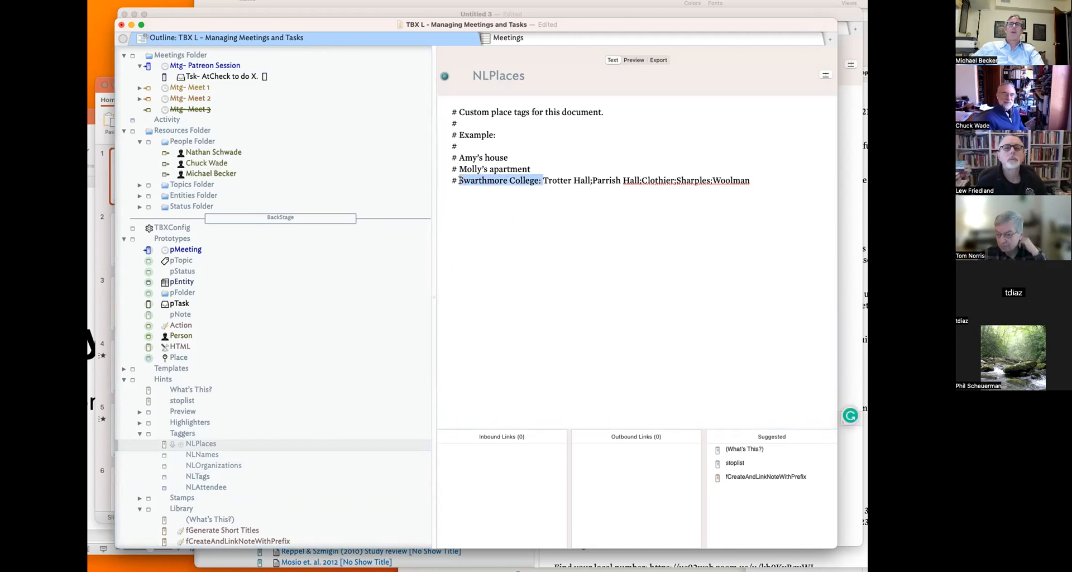
pyautogui.hotkey('ctrl', 'c')
pyautogui.click(229, 486)
pyautogui.click(560, 278)
pyautogui.hotkey('ctrl', 'v')
# - Replace the pasted text with Attn:, clear it, delete NLAttendee, and reopen the meeting
pyautogui.moveTo(533, 112); pyautogui.dragTo(446, 112)
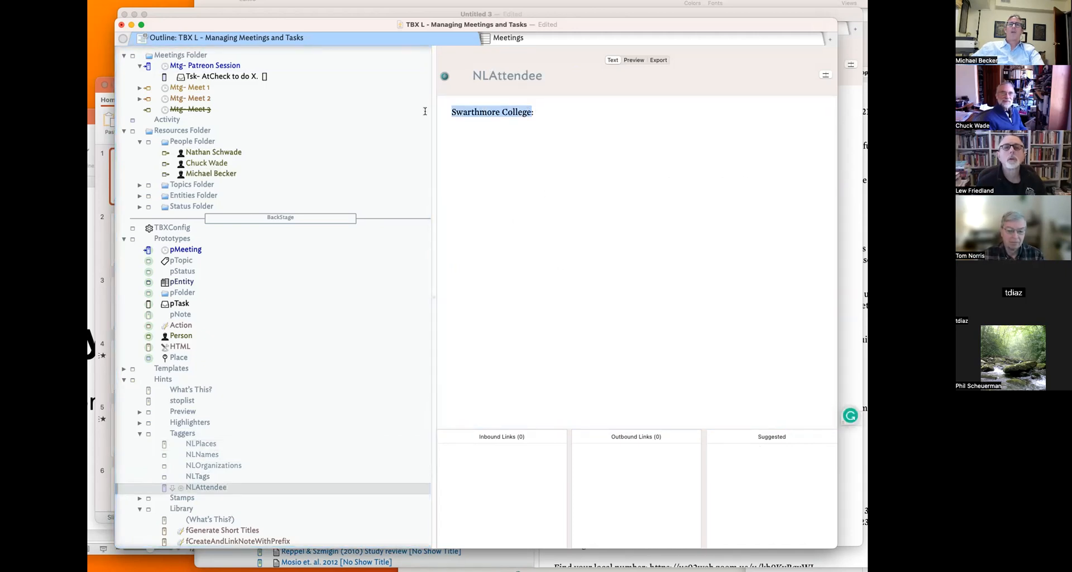
pyautogui.write('T')
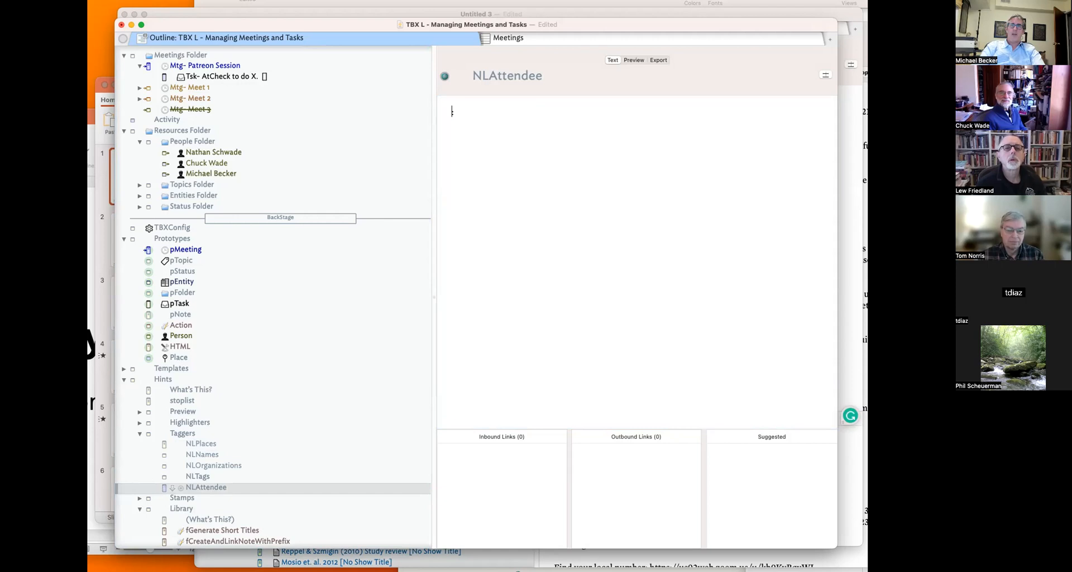
pyautogui.write('ttn:')
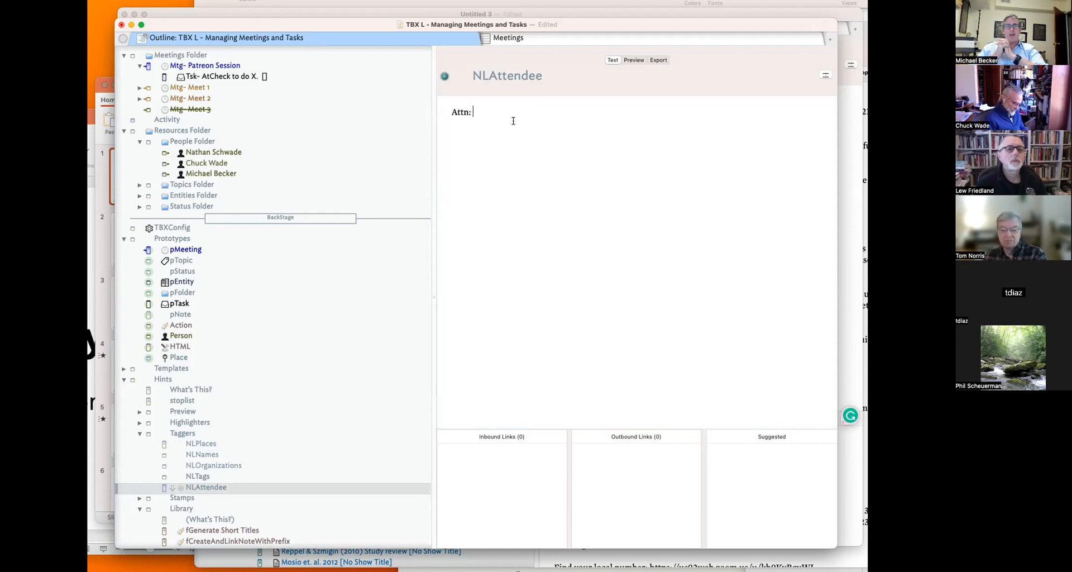
pyautogui.press('super+a')
pyautogui.press('BackSpace')
pyautogui.click(226, 487)
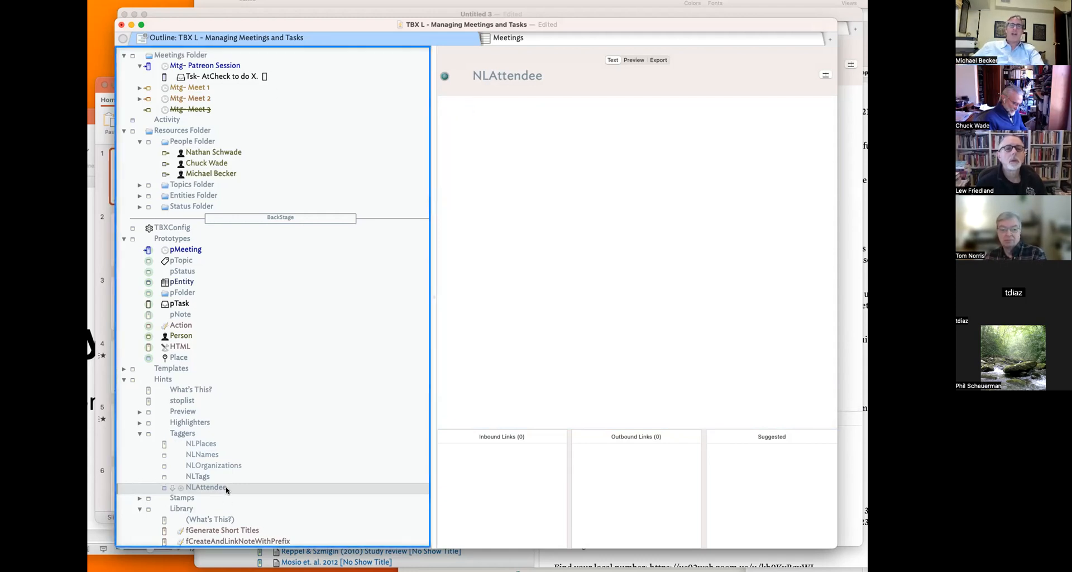
pyautogui.press('Delete')
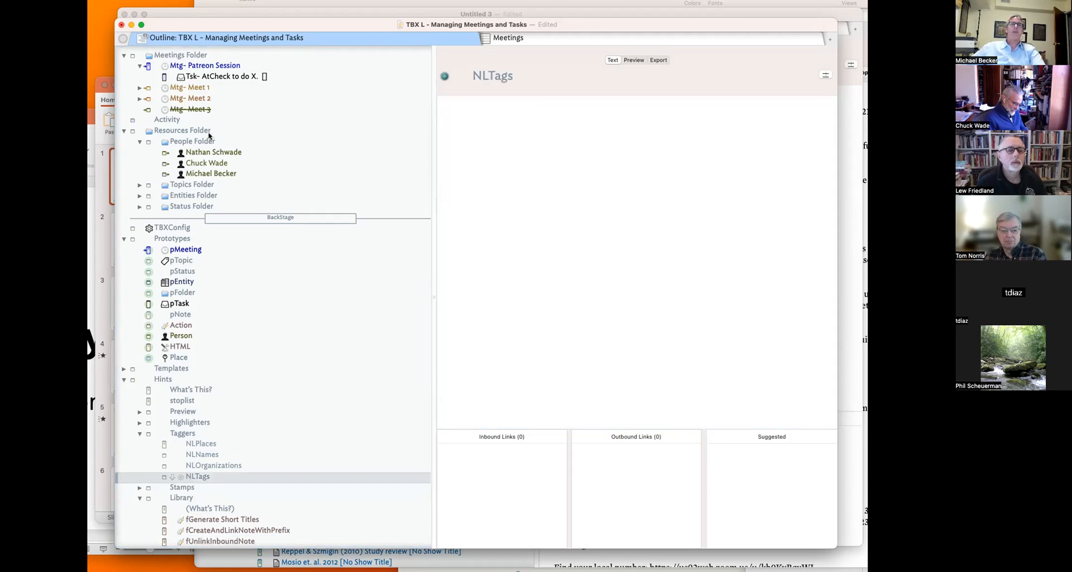
pyautogui.click(222, 69)
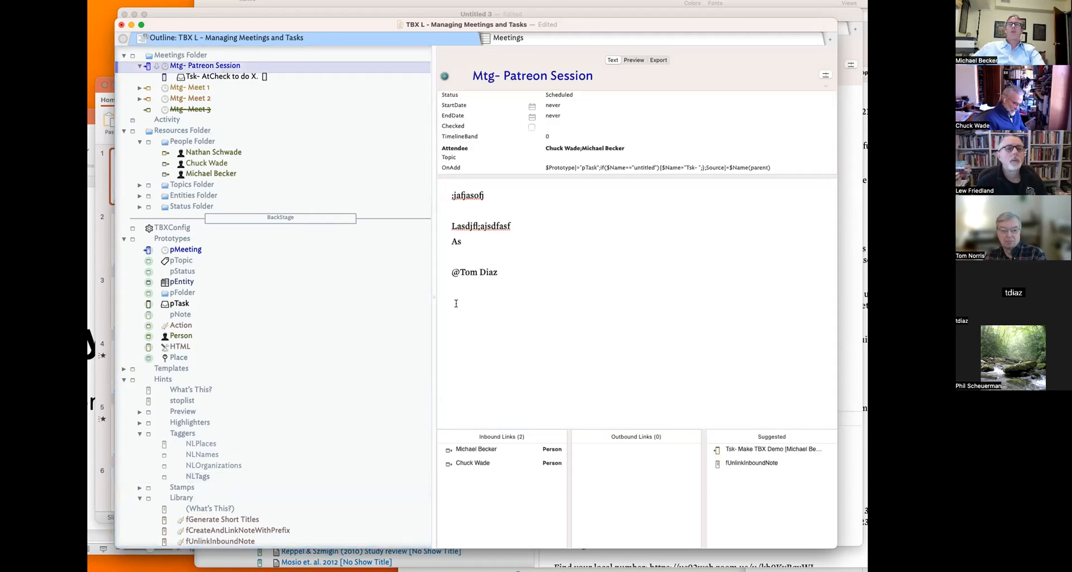
# - Prefix the attendee mention line with Attn: and paste the copied attendee names below it
pyautogui.click(454, 272)
pyautogui.write('Attn:')
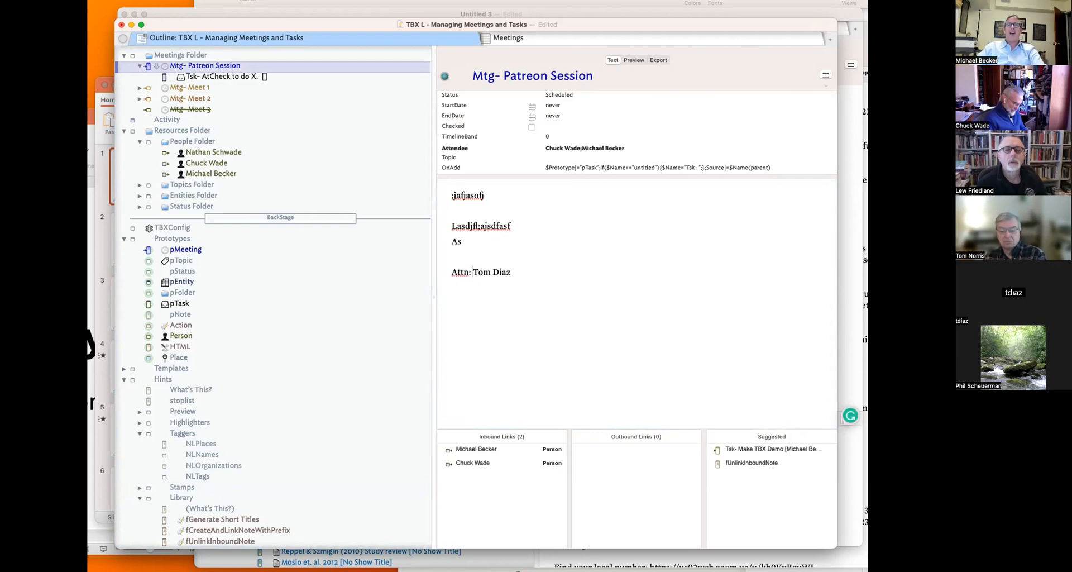
pyautogui.click(513, 338)
pyautogui.click(620, 150)
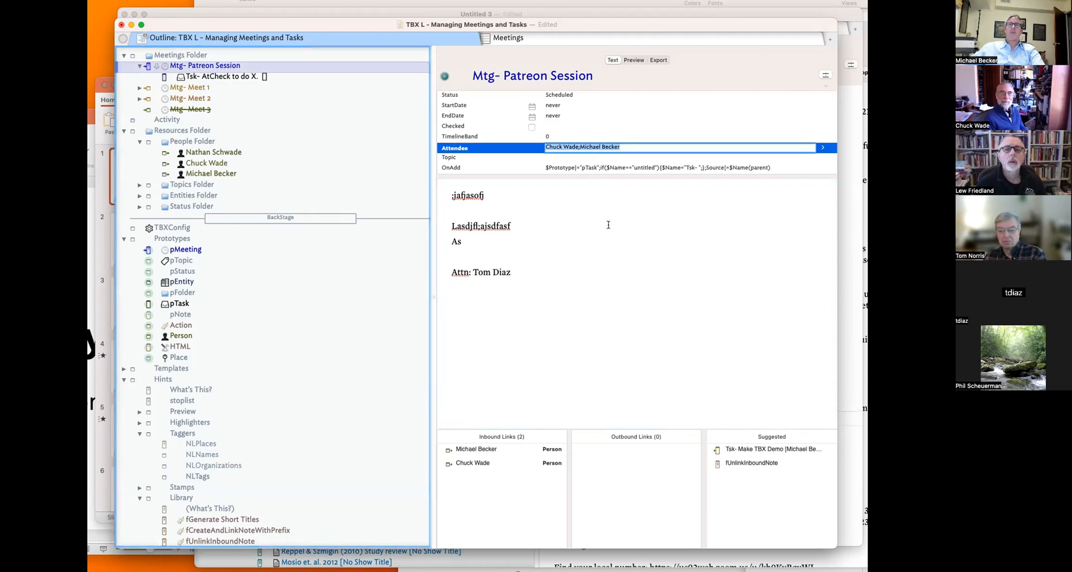
pyautogui.click(531, 272)
pyautogui.press('Return')
pyautogui.press('super+v')
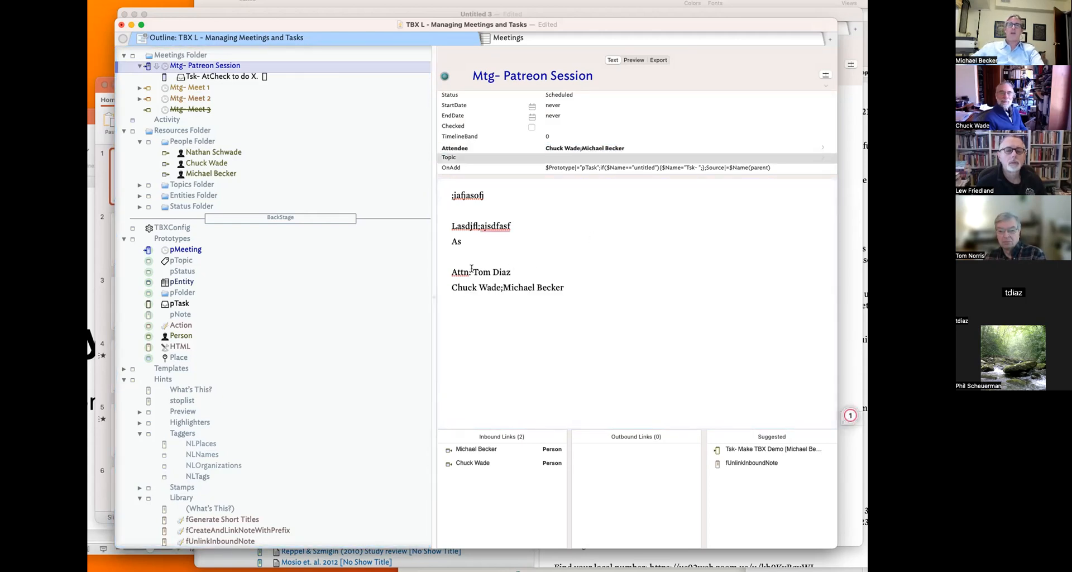
# - Split the pasted names onto separate Attn: lines, then delete all three Attn: lines
pyautogui.tripleClick(453, 286)
pyautogui.click(453, 286)
pyautogui.write('Attn:')
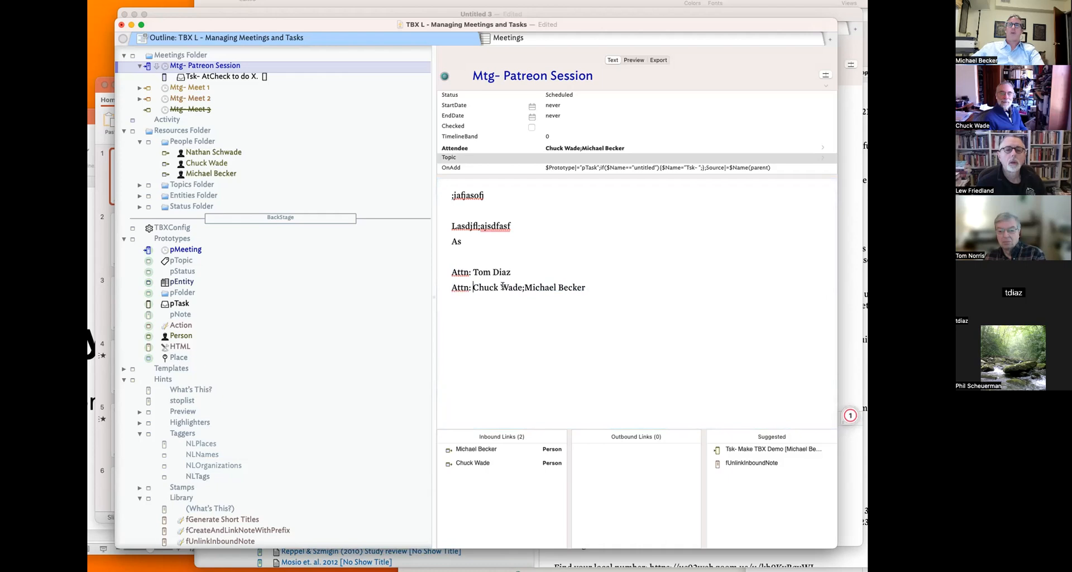
pyautogui.click(523, 287)
pyautogui.press('BackSpace')
pyautogui.press('Return')
pyautogui.write('Attn:')
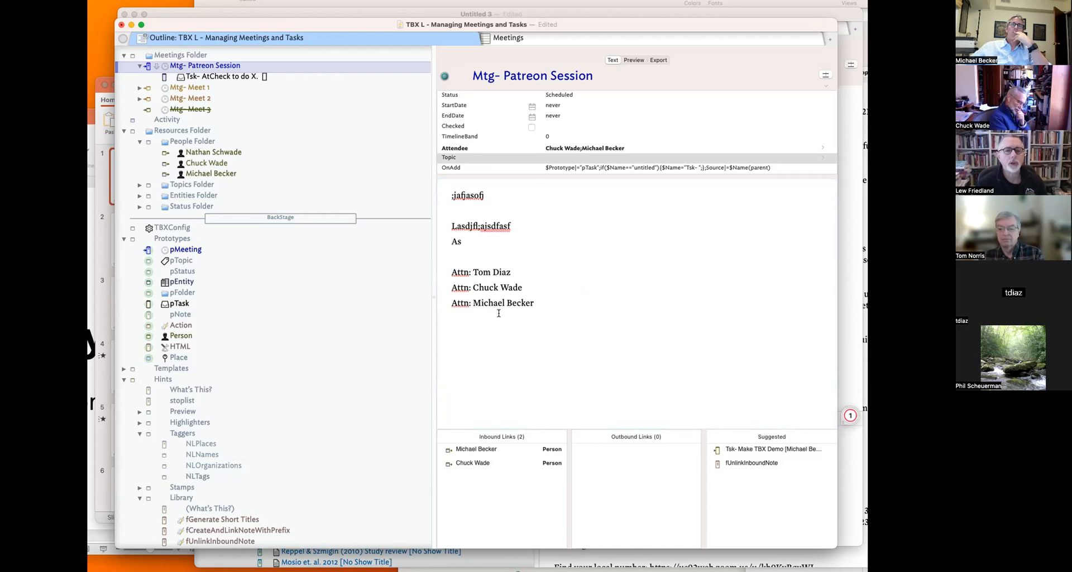
pyautogui.moveTo(499, 313); pyautogui.dragTo(416, 268)
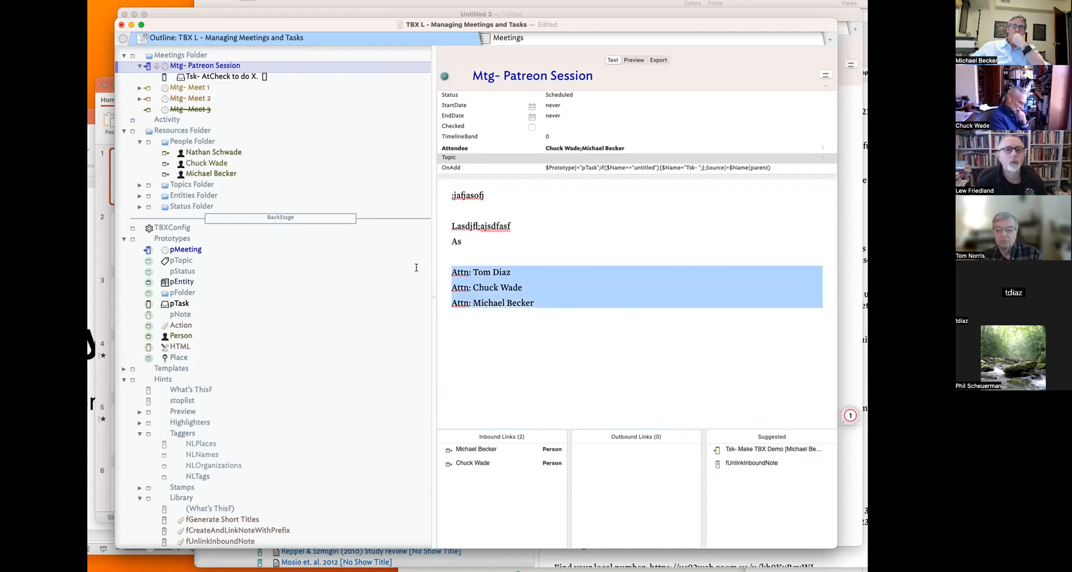
pyautogui.press('BackSpace')
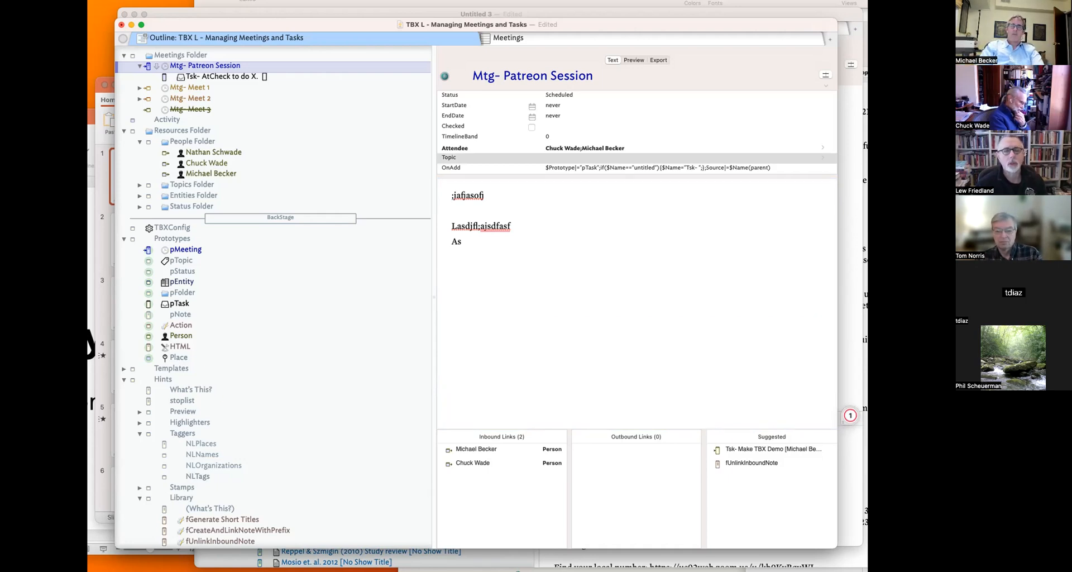
pyautogui.write('T')
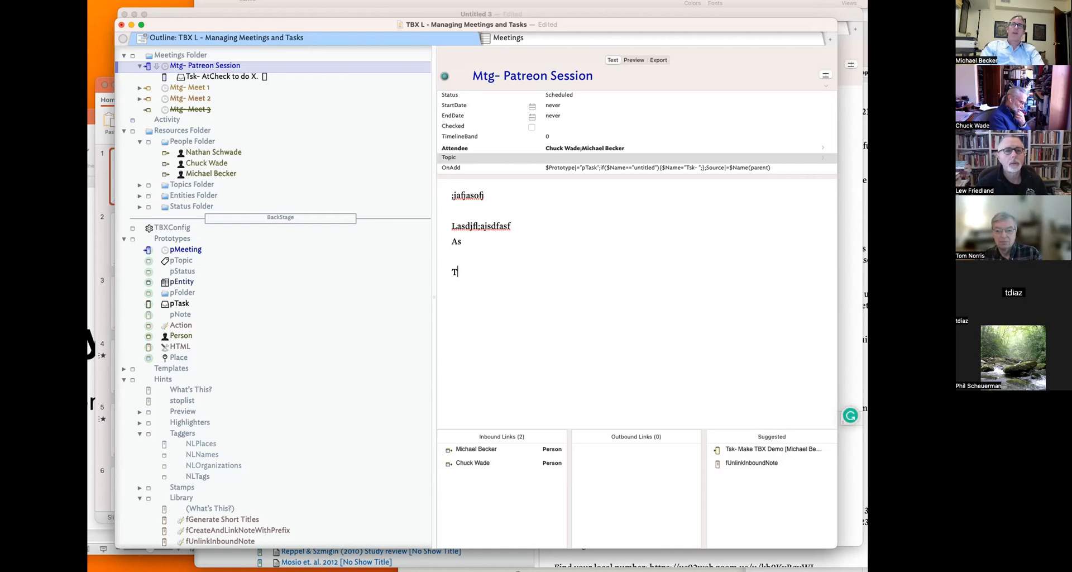
pyautogui.write('sk- ')
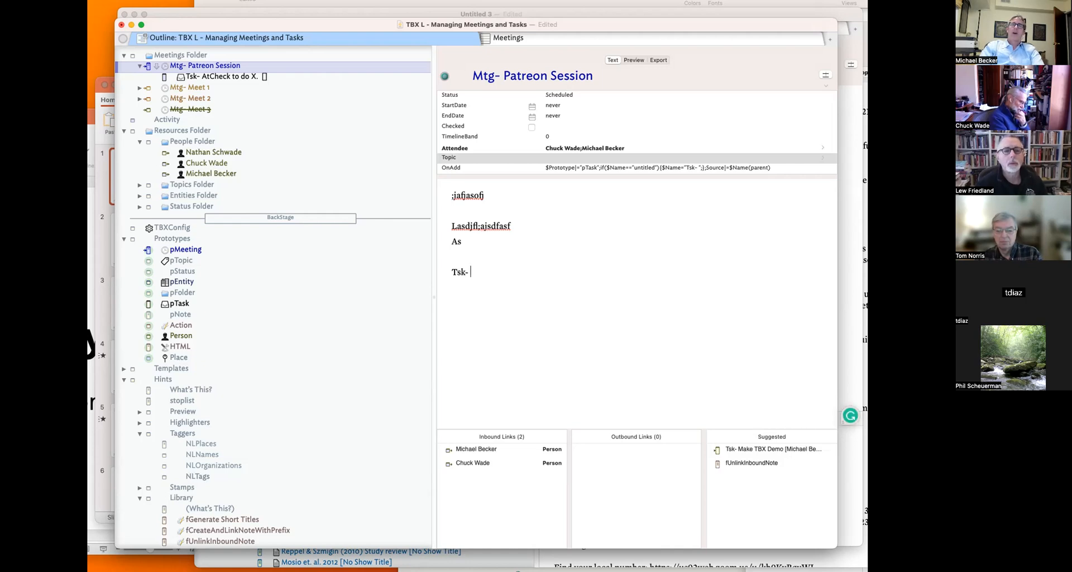
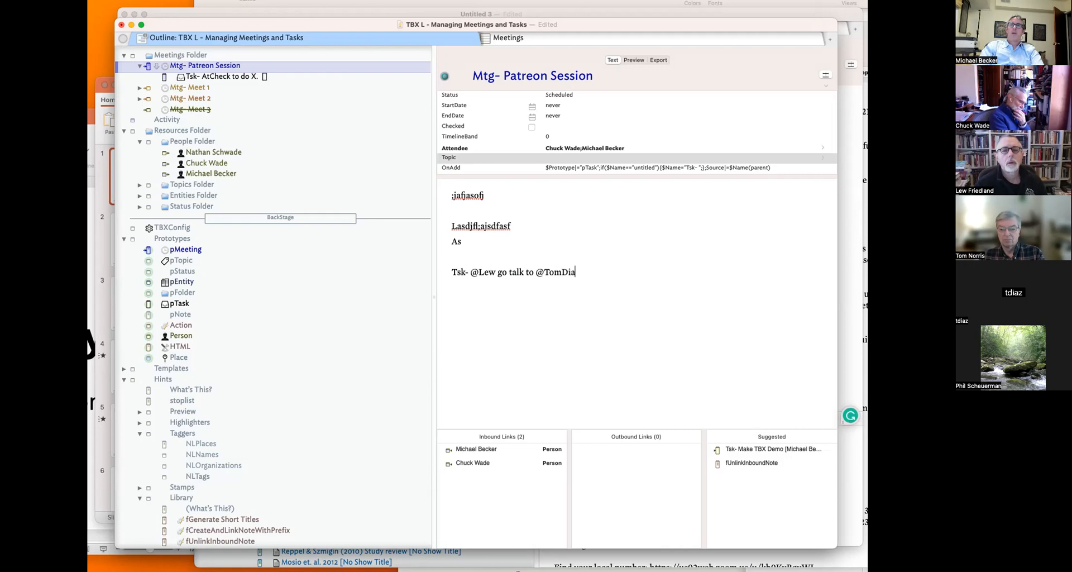
pyautogui.write('as @')
pyautogui.press('BackSpace')
pyautogui.write('@')
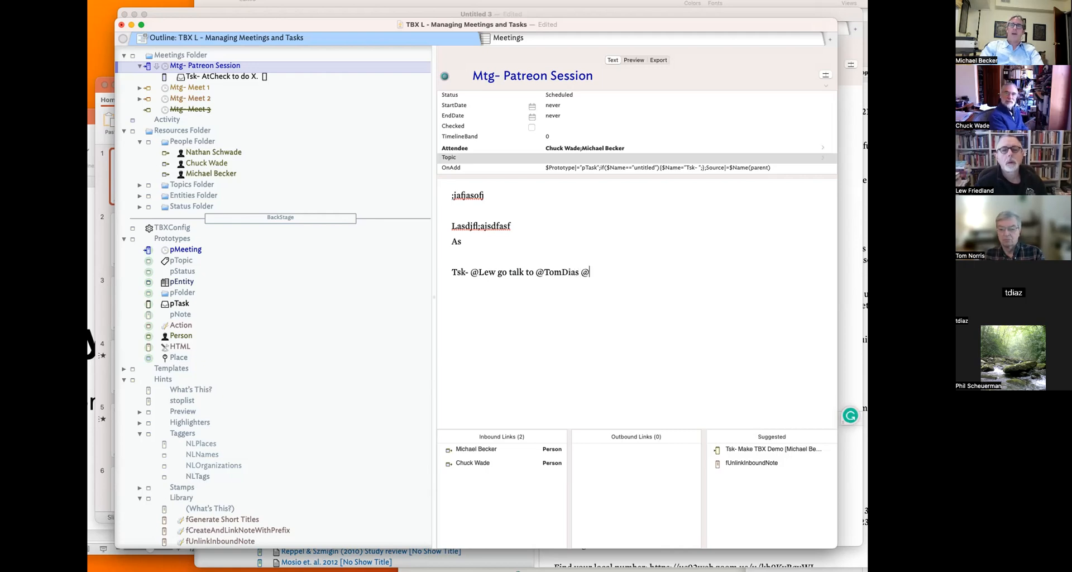
pyautogui.write('Acme2')
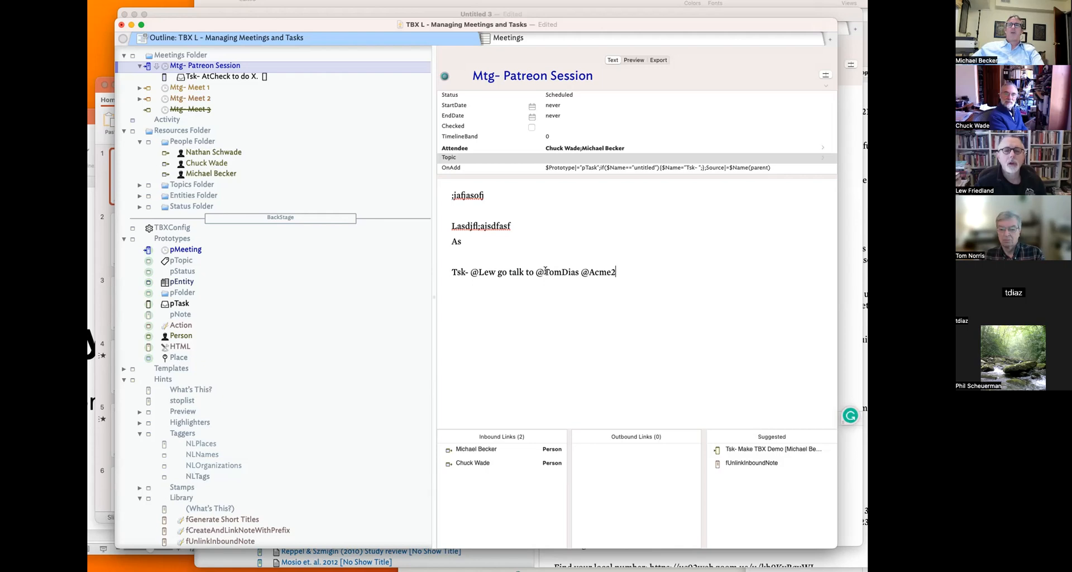
pyautogui.press('BackSpace')
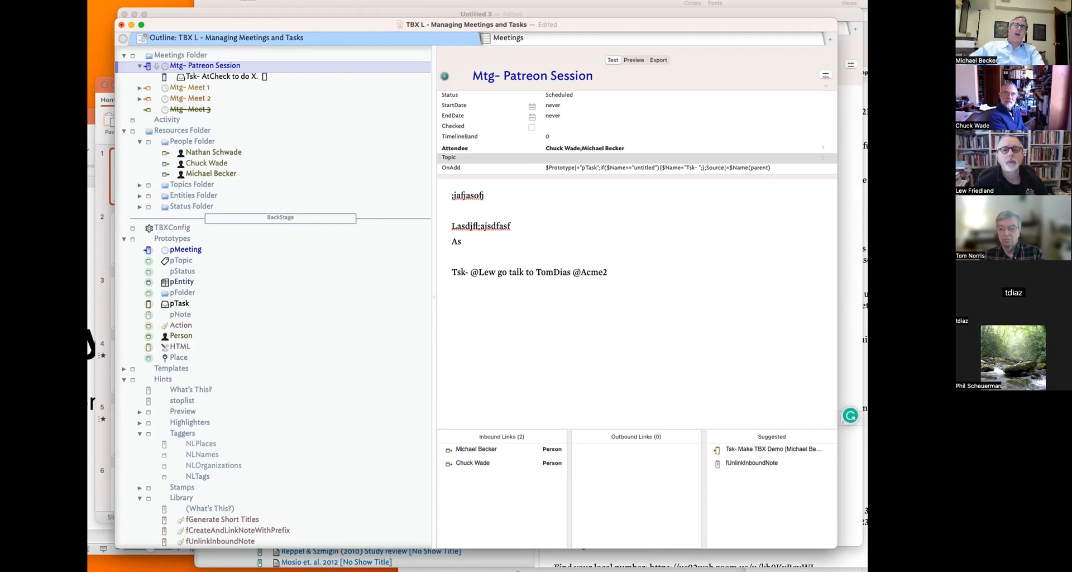
# - Retag the person with a P: prefix and the entity as E:Acme2
pyautogui.moveTo(475, 272); pyautogui.dragTo(484, 270)
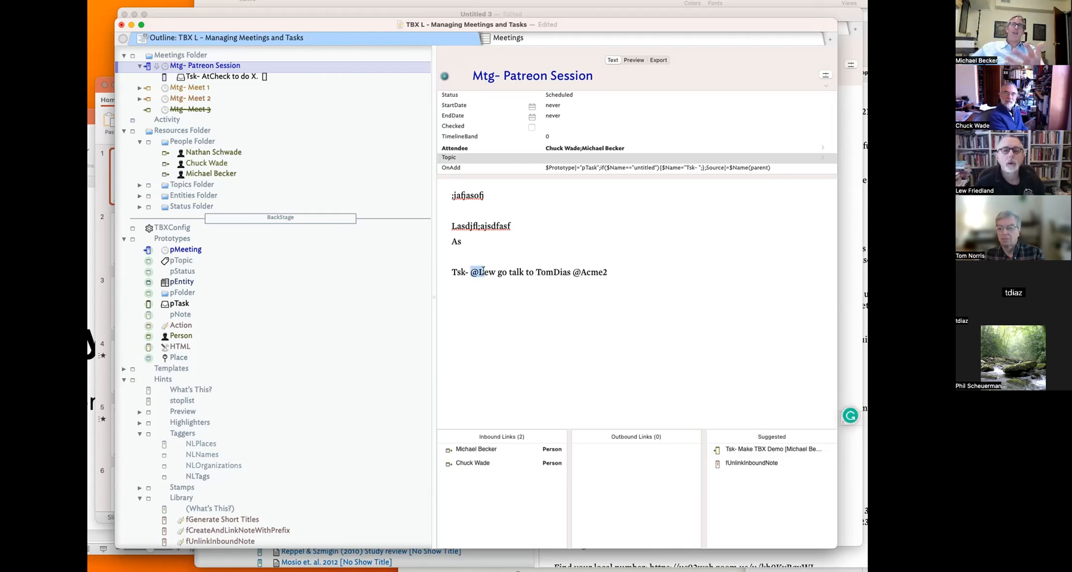
pyautogui.click(538, 272)
pyautogui.write('Pr')
pyautogui.press('BackSpace')
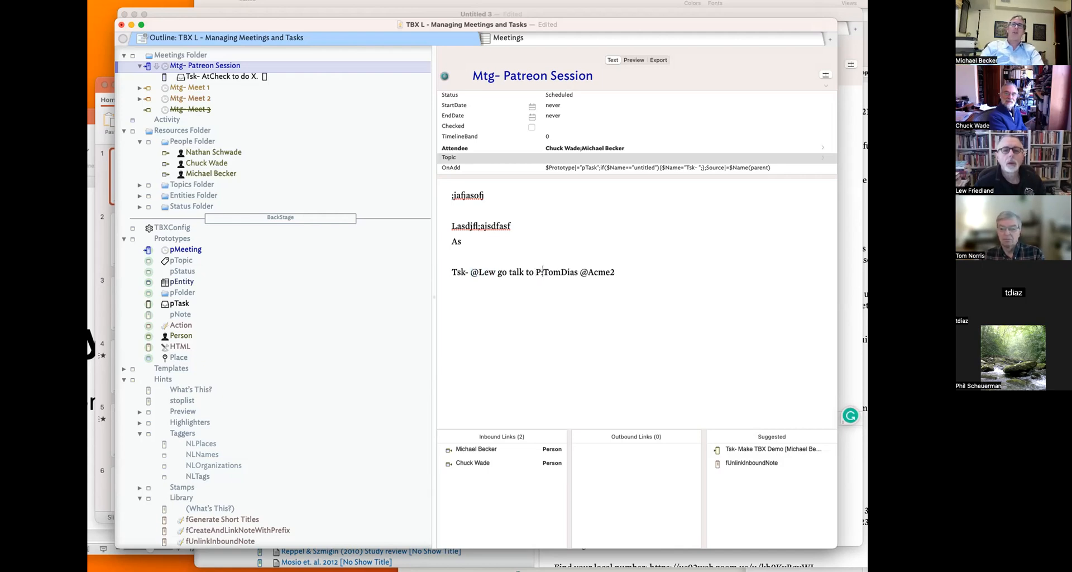
pyautogui.press('BackSpace')
pyautogui.write('E;')
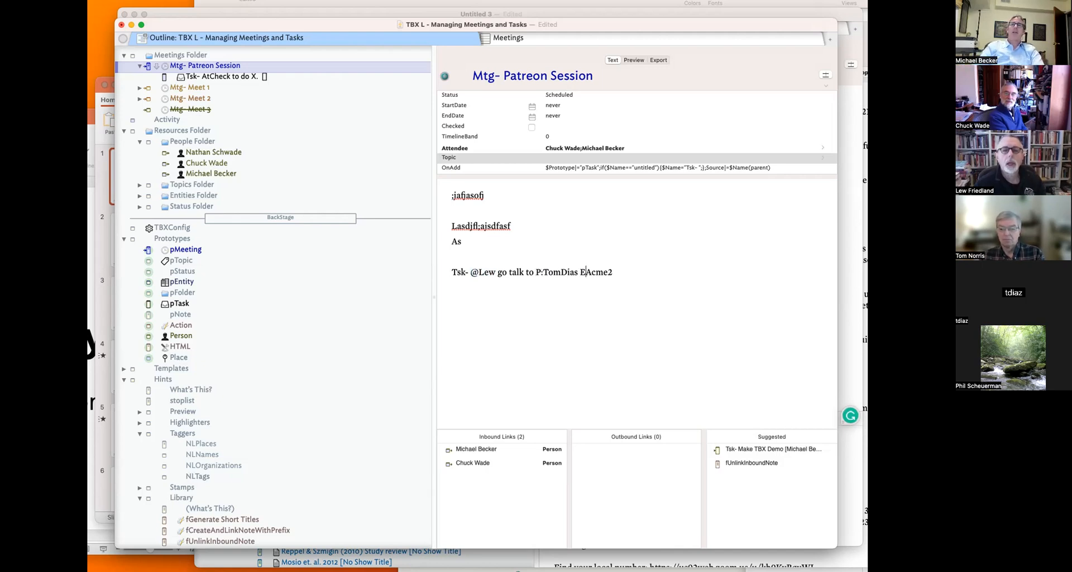
pyautogui.press('BackSpace')
pyautogui.write(':')
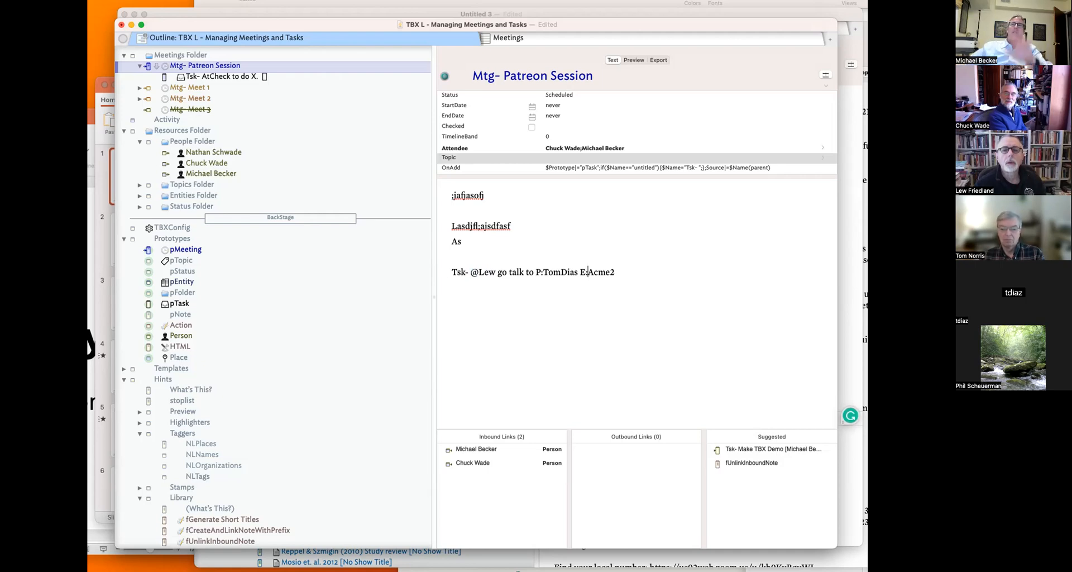
pyautogui.moveTo(536, 270); pyautogui.dragTo(541, 268)
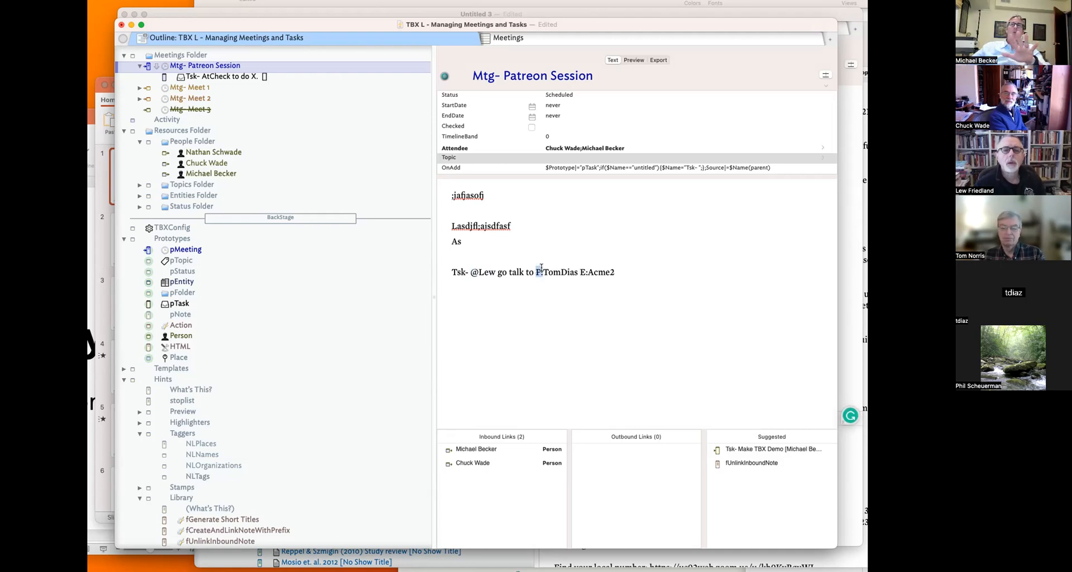
pyautogui.press('Down')
pyautogui.moveTo(550, 273)
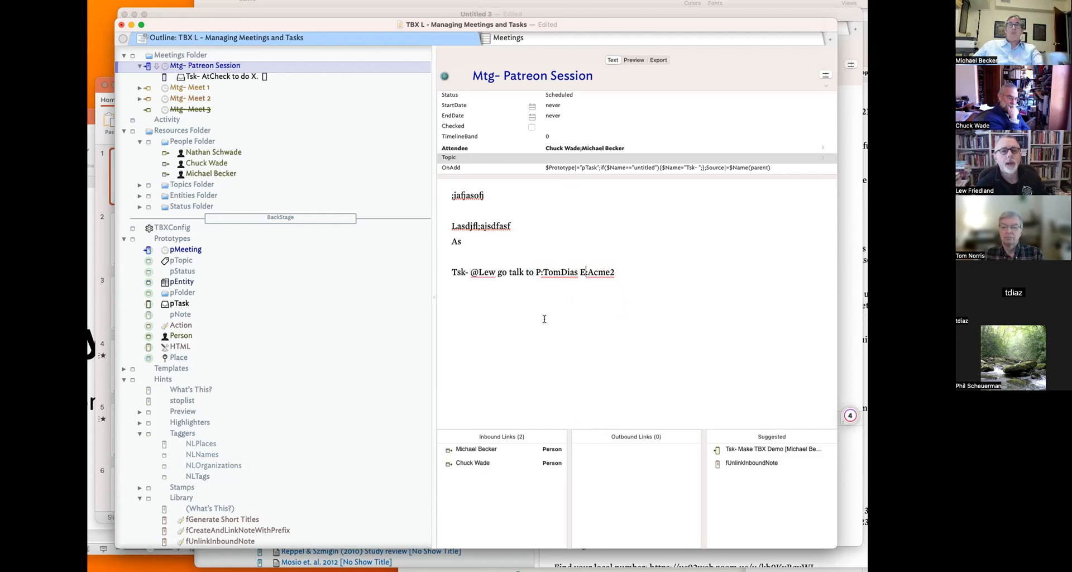
# - Lengthen the task line's tags from P: and E: to Per: and Ent:
pyautogui.click(539, 270)
pyautogui.write('er')
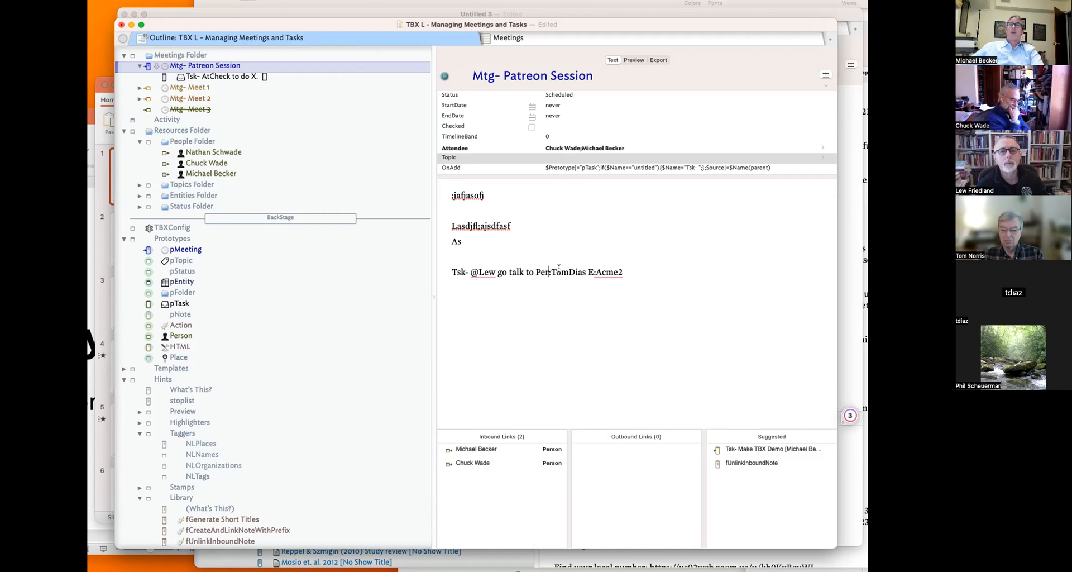
pyautogui.click(594, 272)
pyautogui.write('nt')
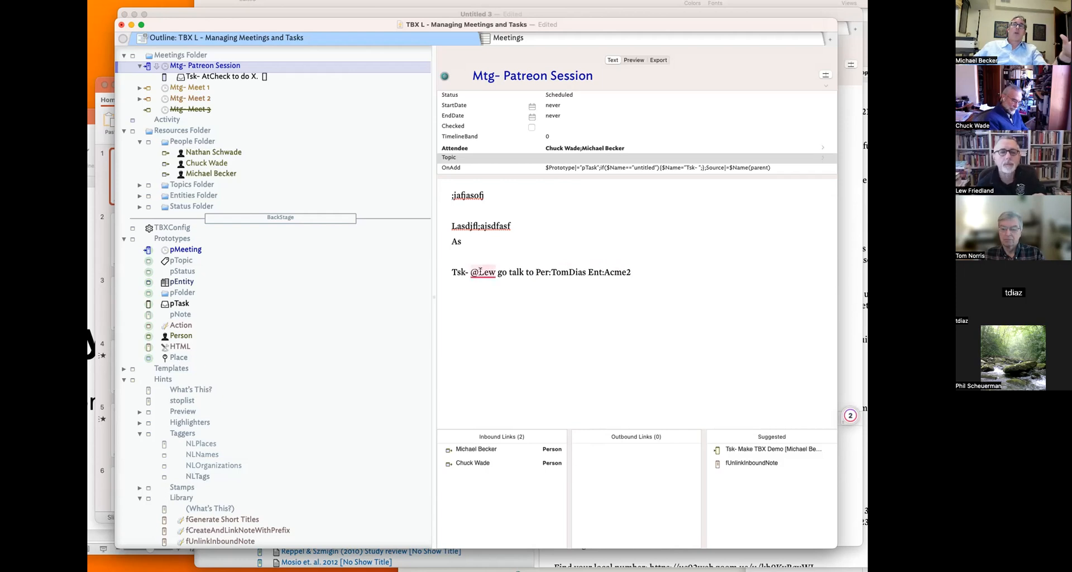
# - Check the Ent: tag in the task text and expand the Entities Folder
pyautogui.moveTo(469, 272); pyautogui.dragTo(718, 273)
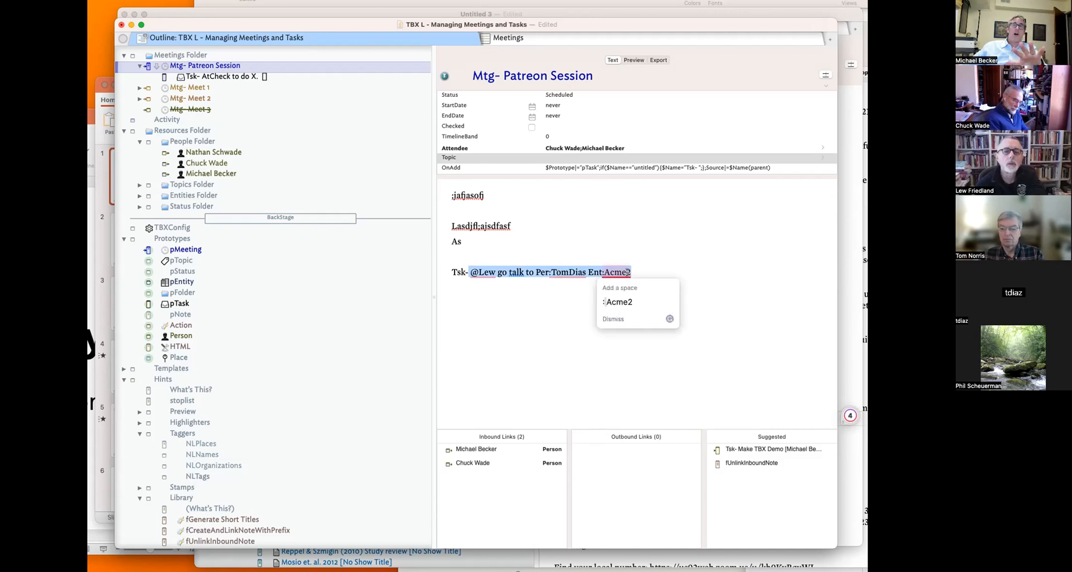
pyautogui.click(604, 272)
pyautogui.moveTo(604, 273); pyautogui.dragTo(588, 272)
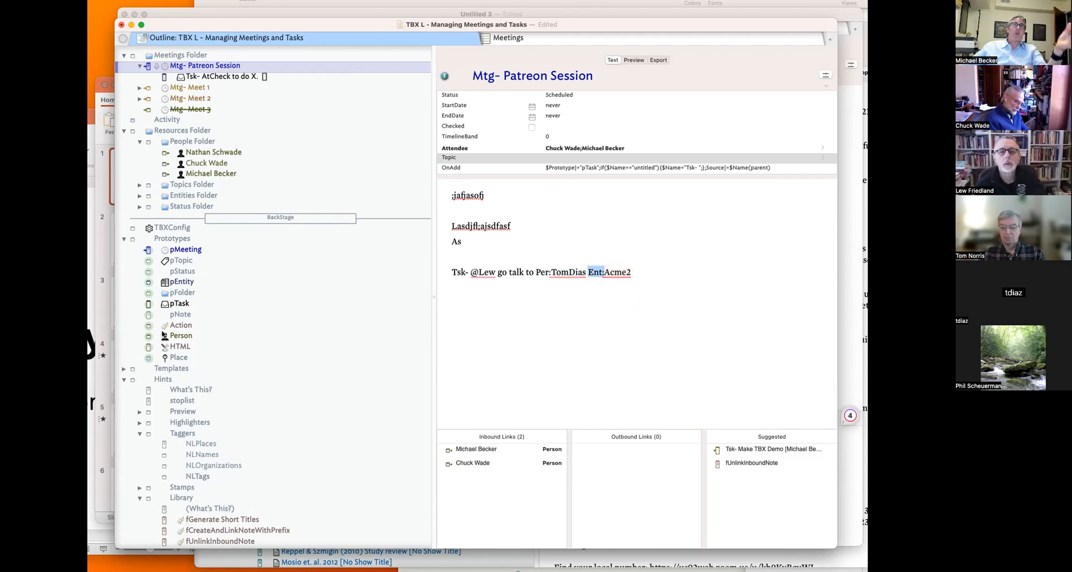
pyautogui.click(139, 196)
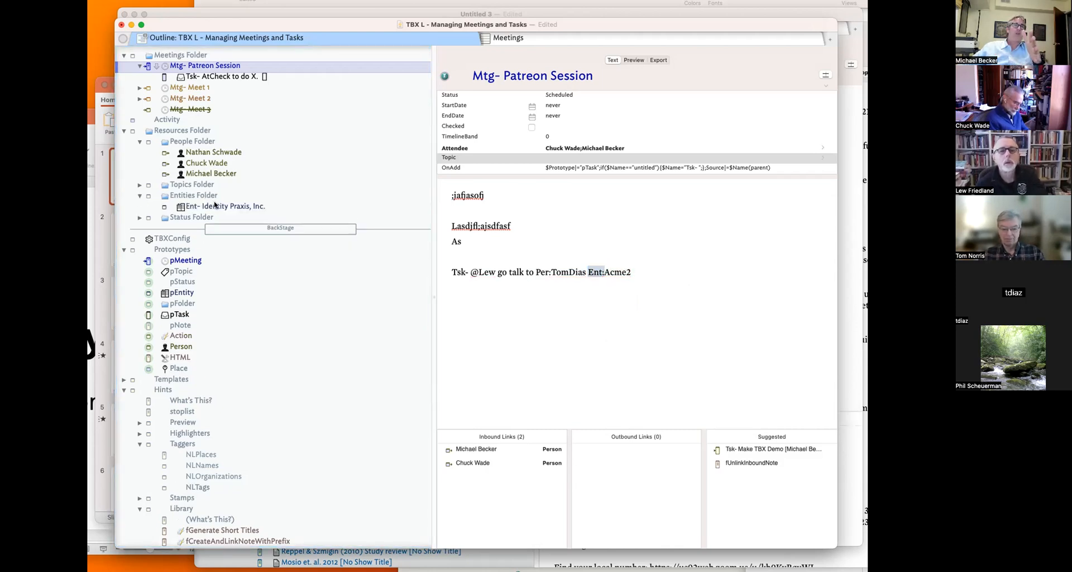
# - Correct the last letter of the Per: tagged person's name to Z
pyautogui.moveTo(536, 272); pyautogui.dragTo(581, 270)
pyautogui.click(585, 271)
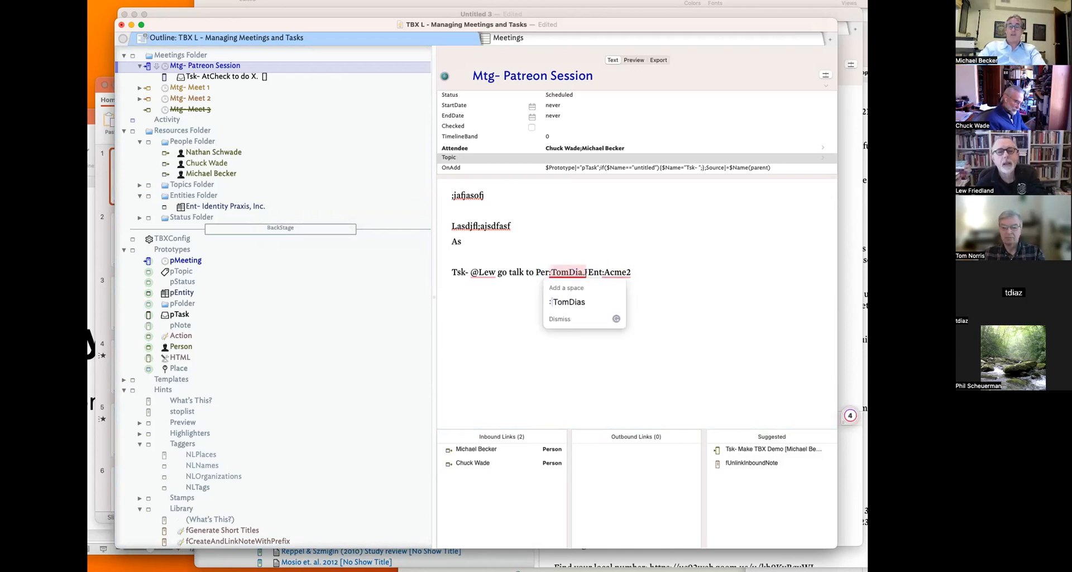
pyautogui.press('BackSpace')
pyautogui.write('Z')
# - Edit the entity tag from Ent:Acme2 to Ent:Acma2
pyautogui.moveTo(604, 271); pyautogui.dragTo(658, 289)
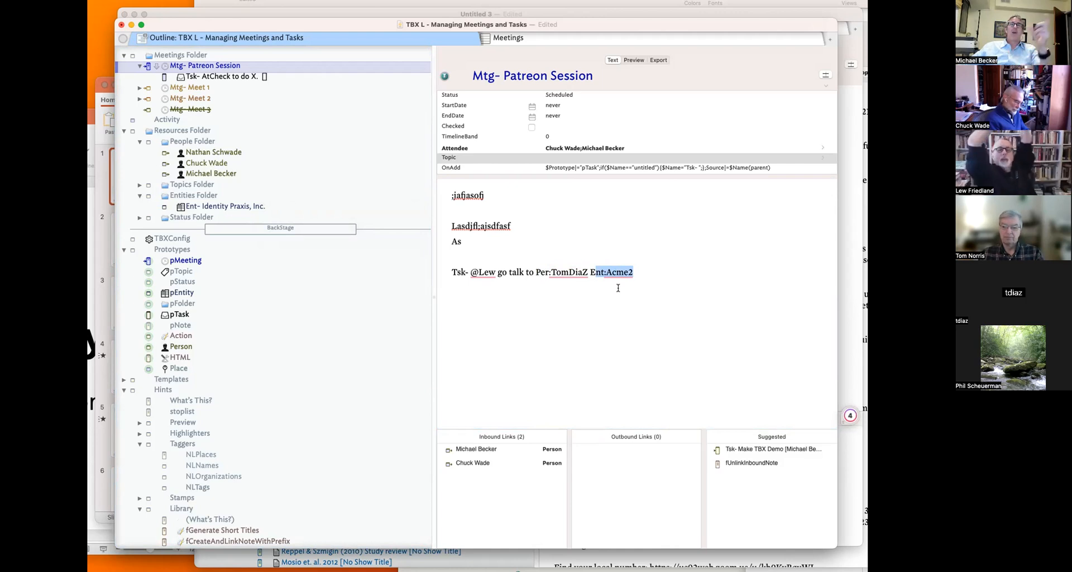
pyautogui.click(631, 272)
pyautogui.write('A')
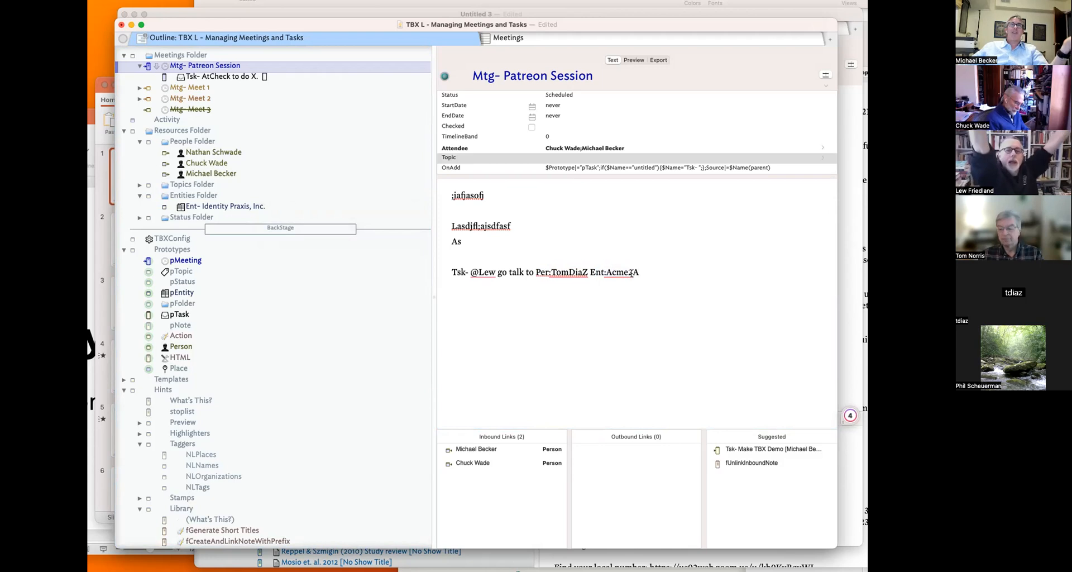
pyautogui.press('BackSpace')
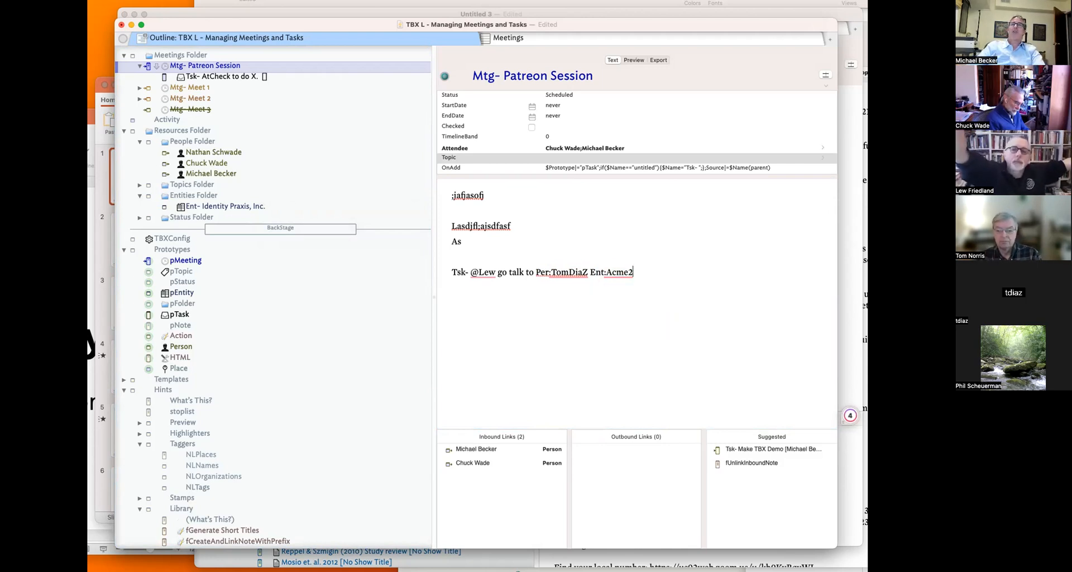
pyautogui.click(629, 272)
pyautogui.press('BackSpace')
pyautogui.write('a')
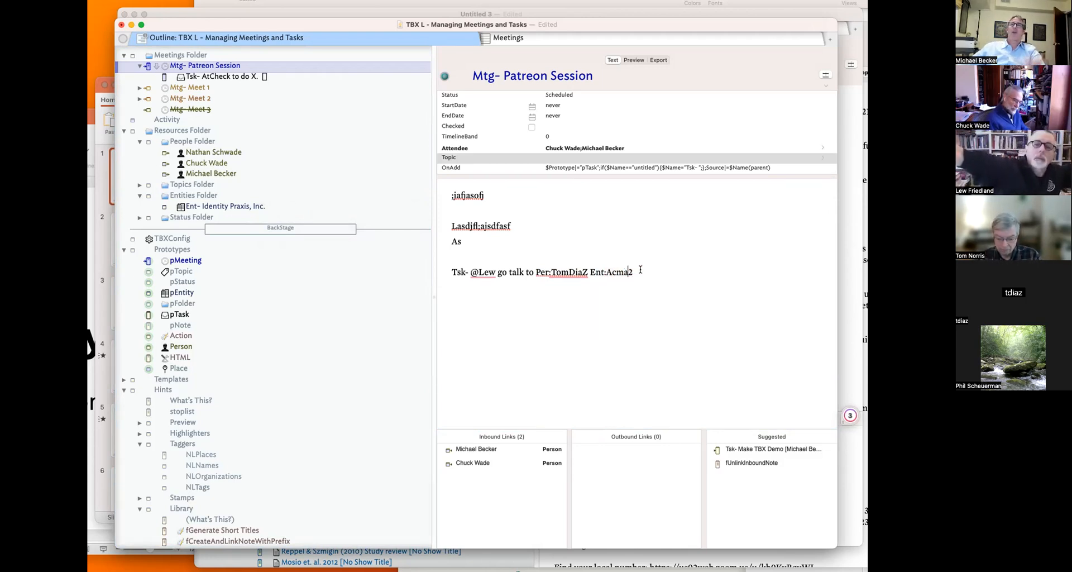
# - Select and review portions of the note text through Acma2
pyautogui.moveTo(639, 272); pyautogui.dragTo(602, 272)
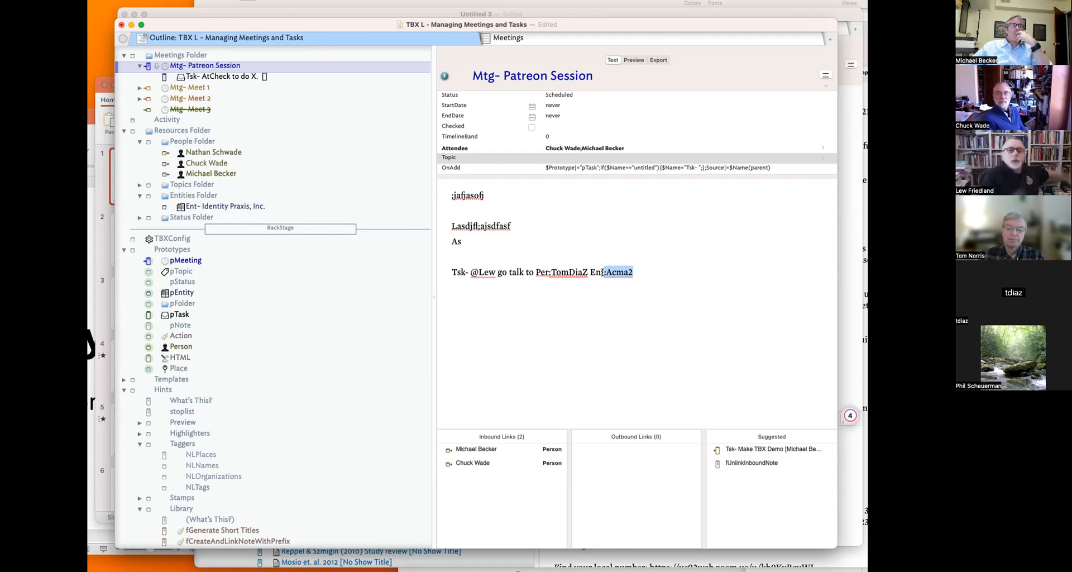
pyautogui.click(556, 270)
pyautogui.click(228, 66)
pyautogui.moveTo(540, 189); pyautogui.dragTo(552, 324)
pyautogui.click(547, 299)
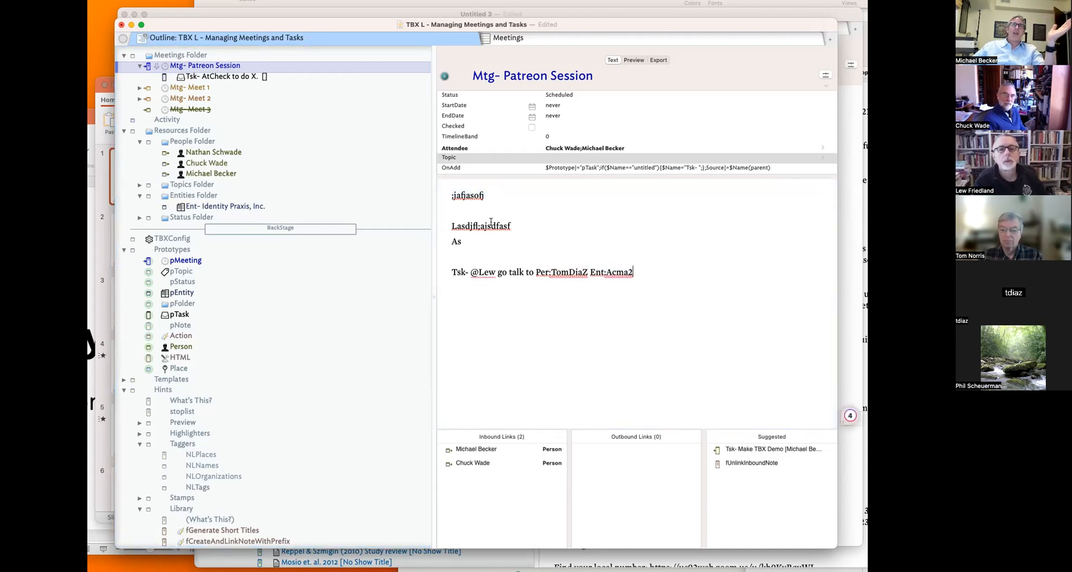
pyautogui.moveTo(495, 226); pyautogui.dragTo(504, 289)
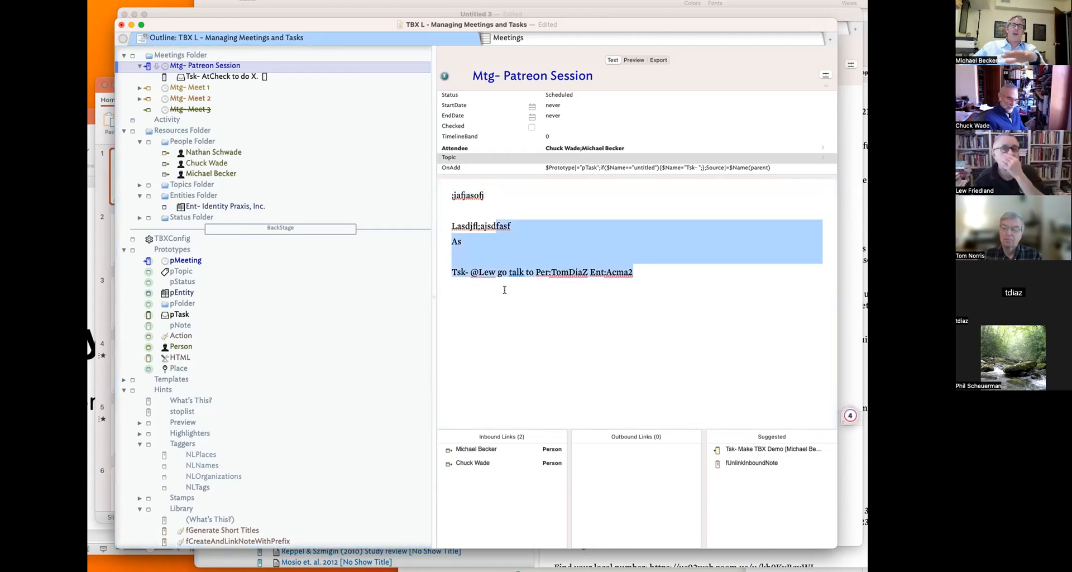
# - Open and dismiss the Explode options and the meeting note's context menu
pyautogui.click(504, 290)
pyautogui.press('ctrl+super+e')
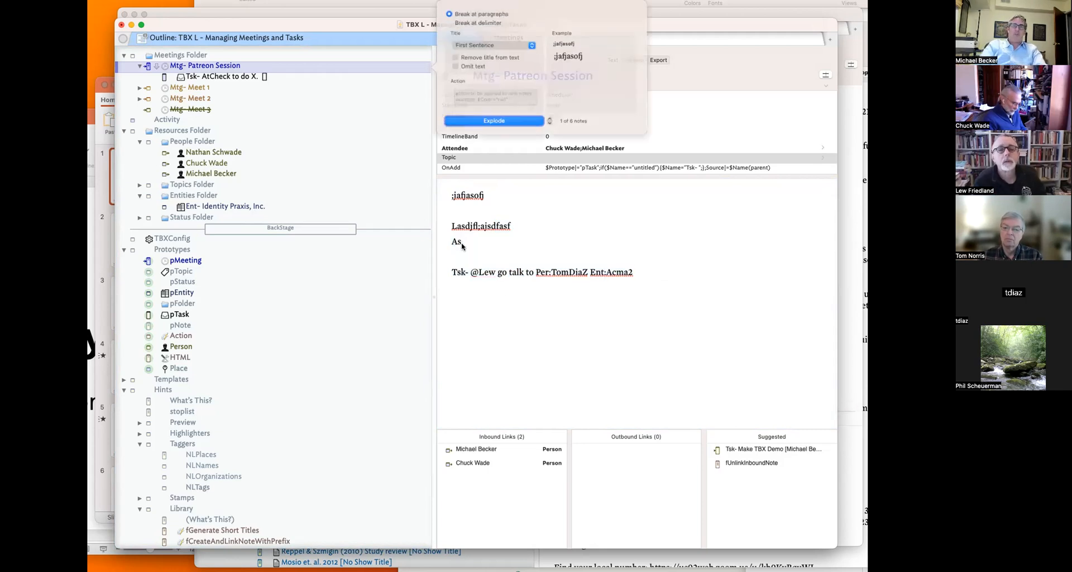
pyautogui.click(528, 256)
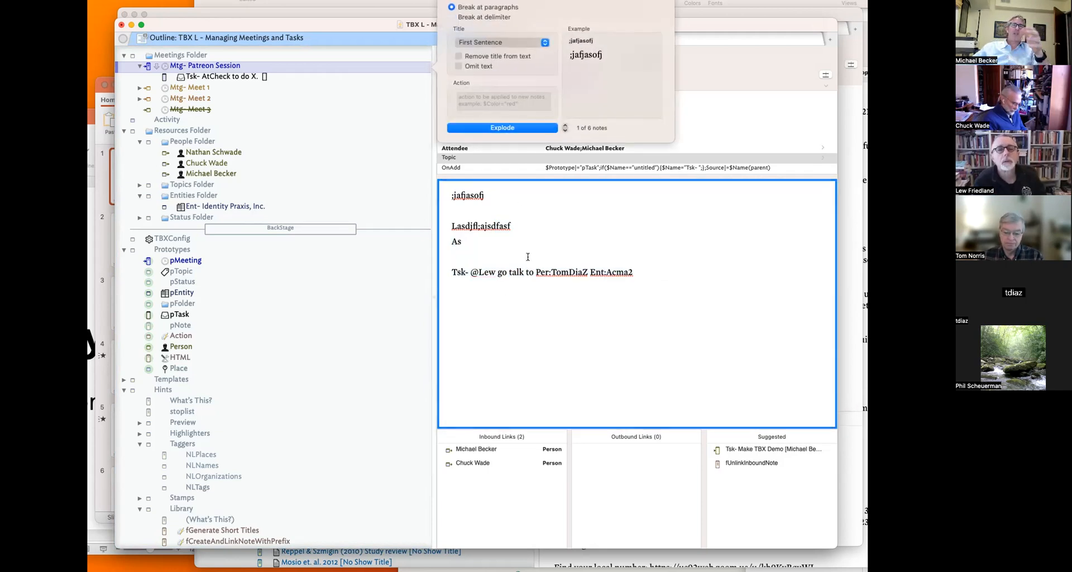
pyautogui.rightClick(243, 69)
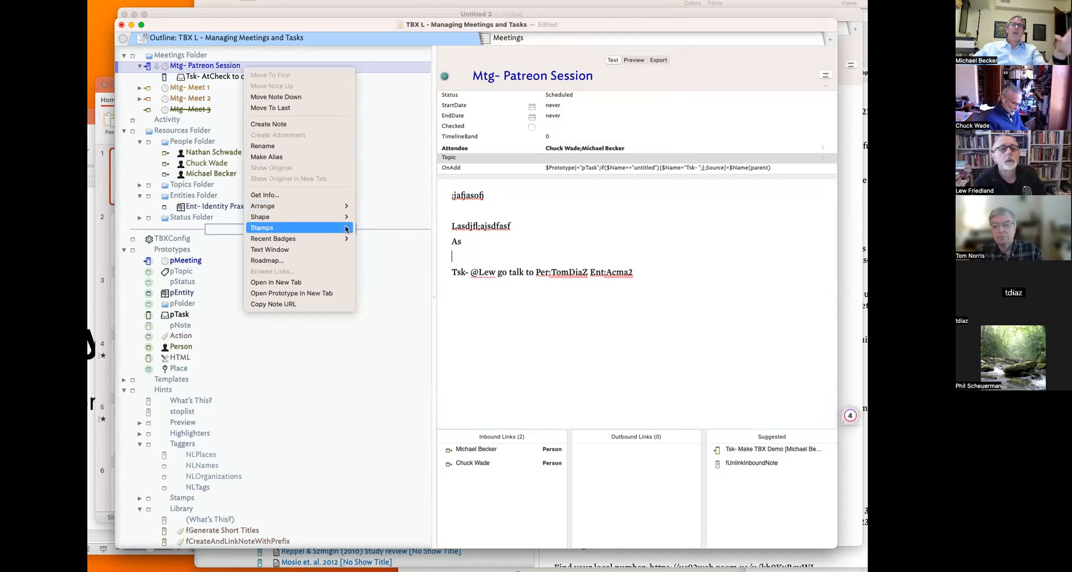
pyautogui.click(578, 248)
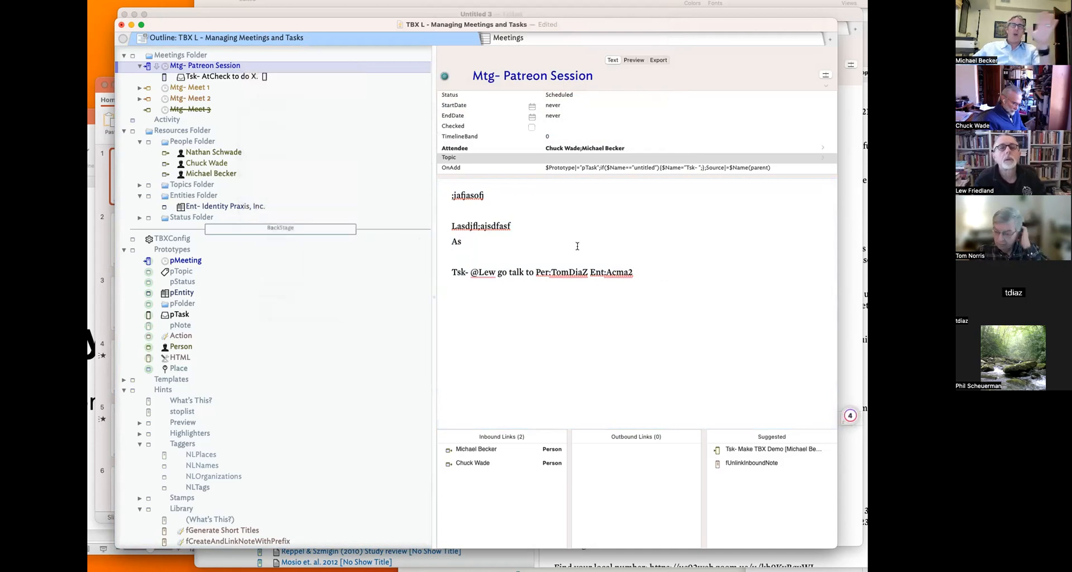
# - Look over the Tsk- line and full note text, then collapse Hints in the outline
pyautogui.tripleClick(675, 272)
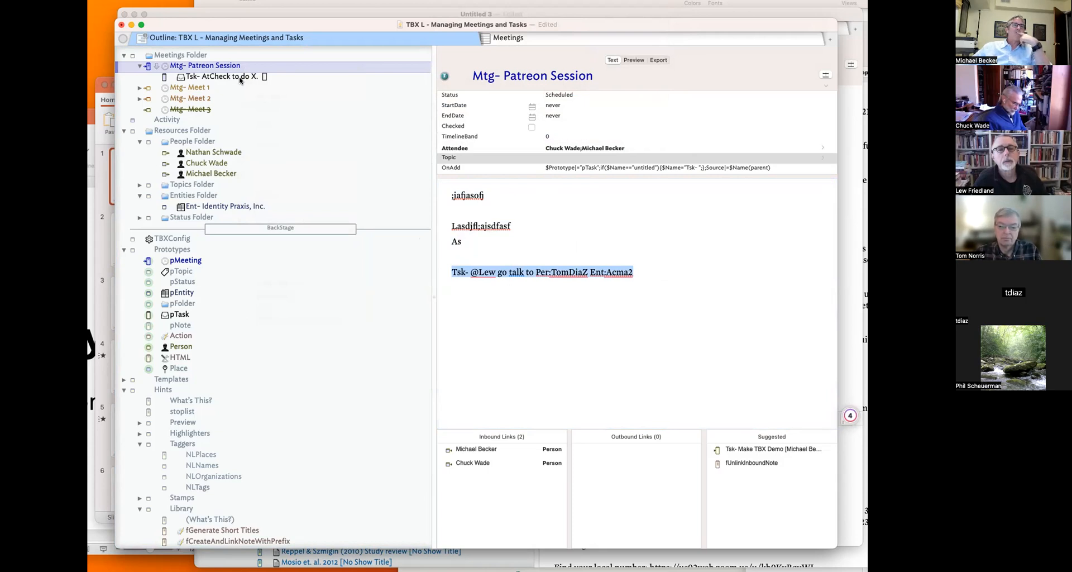
pyautogui.click(608, 298)
pyautogui.press('super+a')
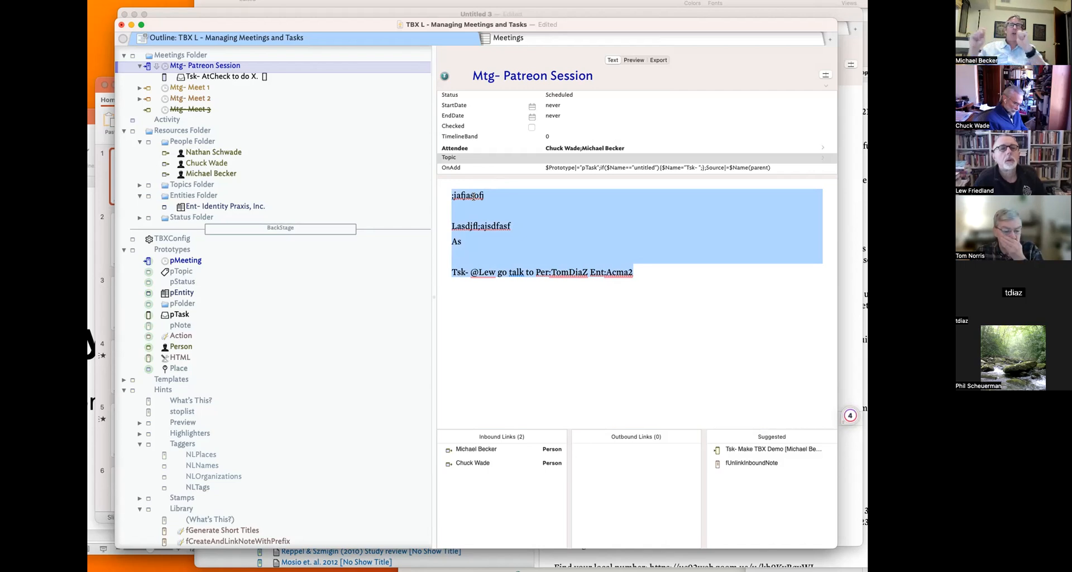
pyautogui.click(483, 272)
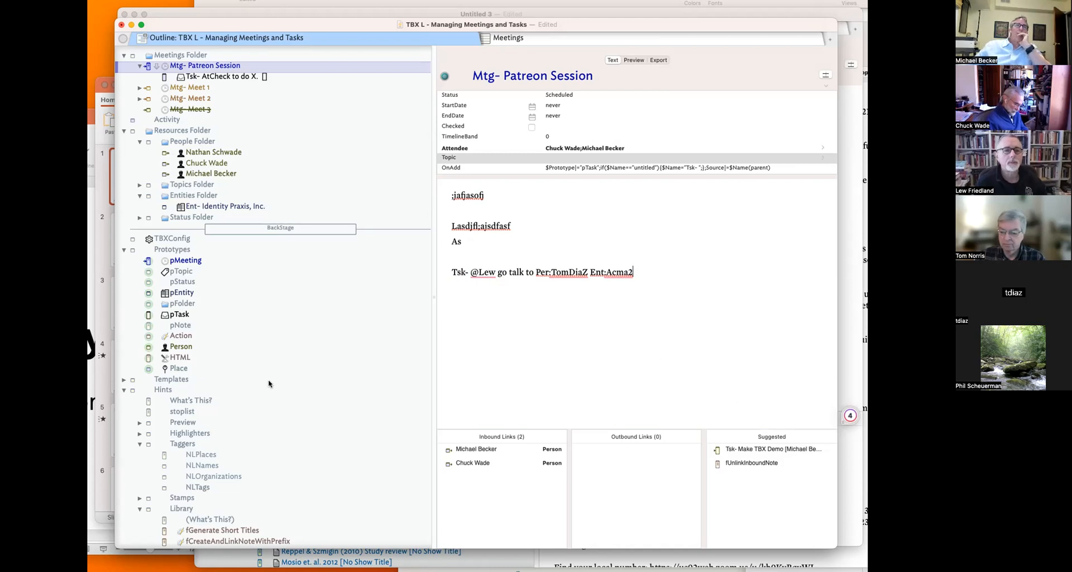
pyautogui.click(124, 390)
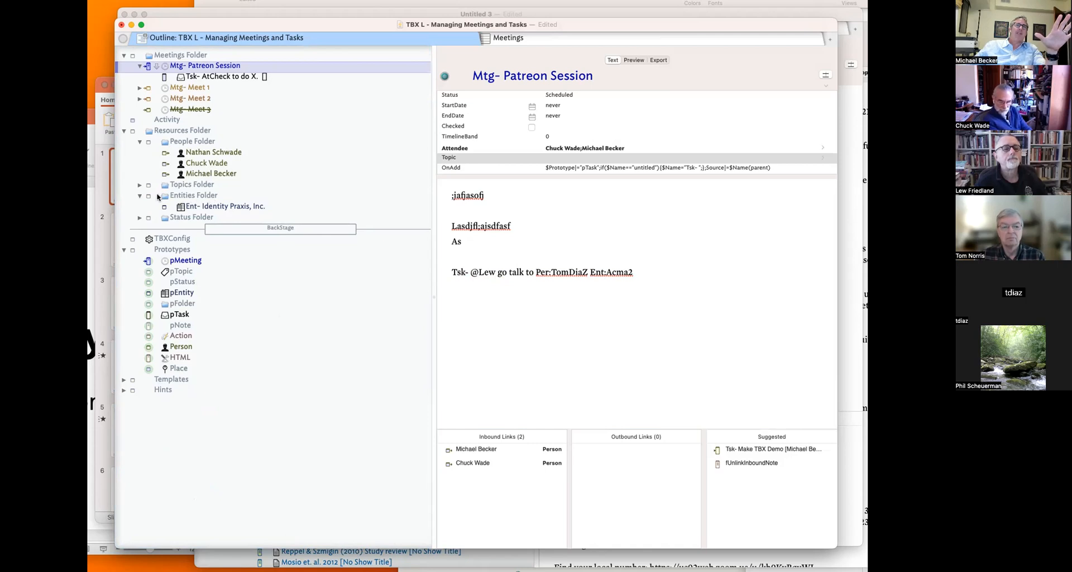
# - Expand the Topics Folder and set the meeting's Topic to Patreon Session
pyautogui.click(139, 185)
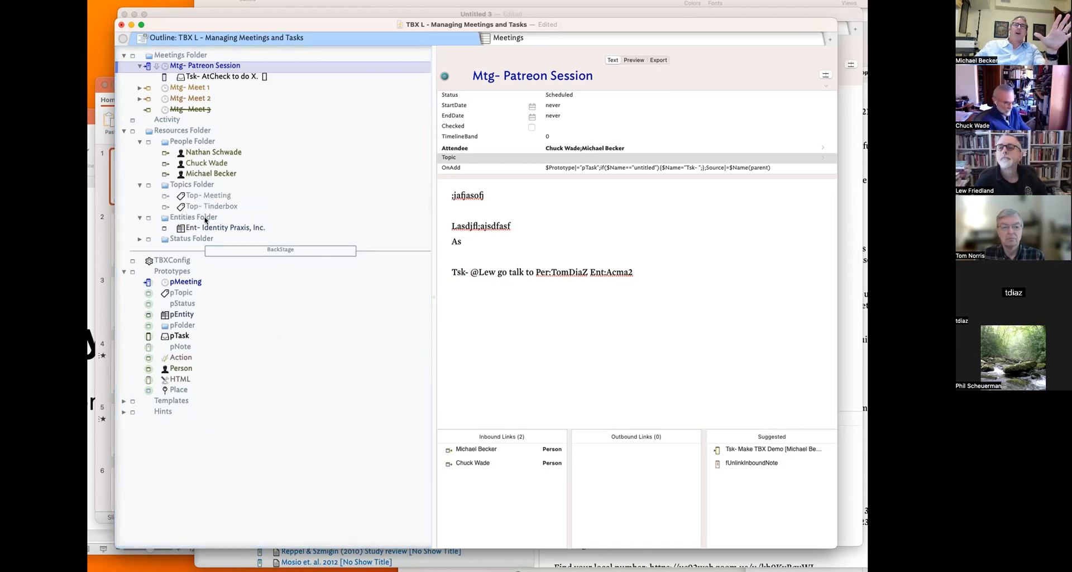
pyautogui.click(210, 67)
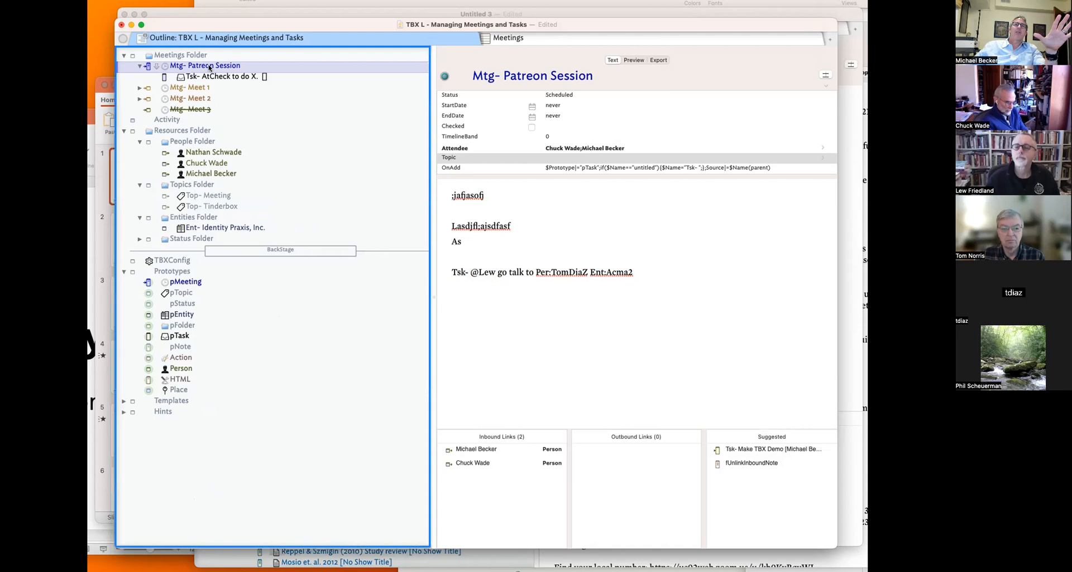
pyautogui.click(570, 160)
pyautogui.write('Pat')
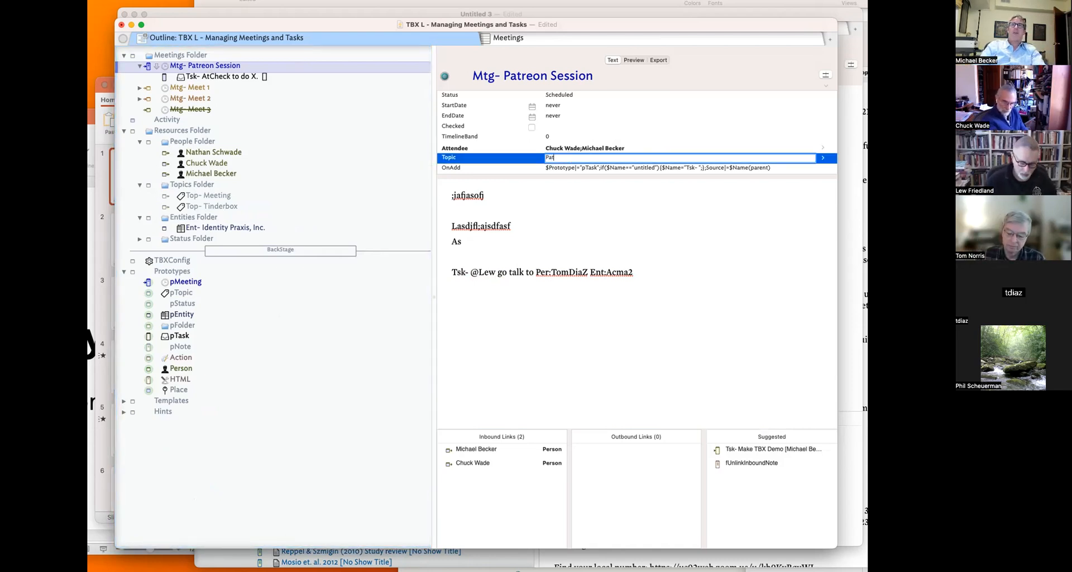
pyautogui.write('reon Session')
pyautogui.press('Tab')
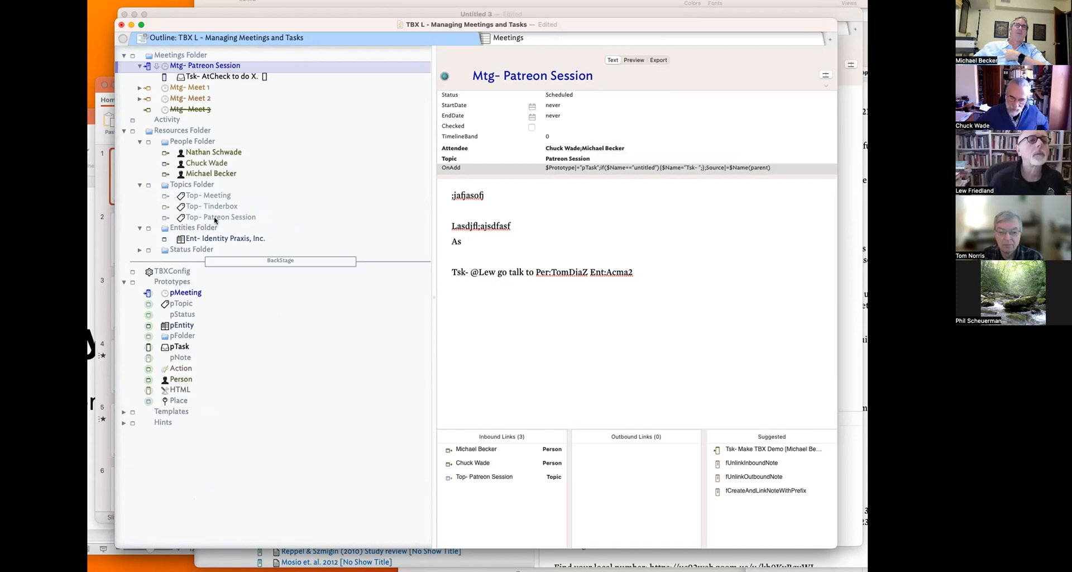
# - Append ';Note Taking' to the Topic value as a second topic
pyautogui.click(601, 158)
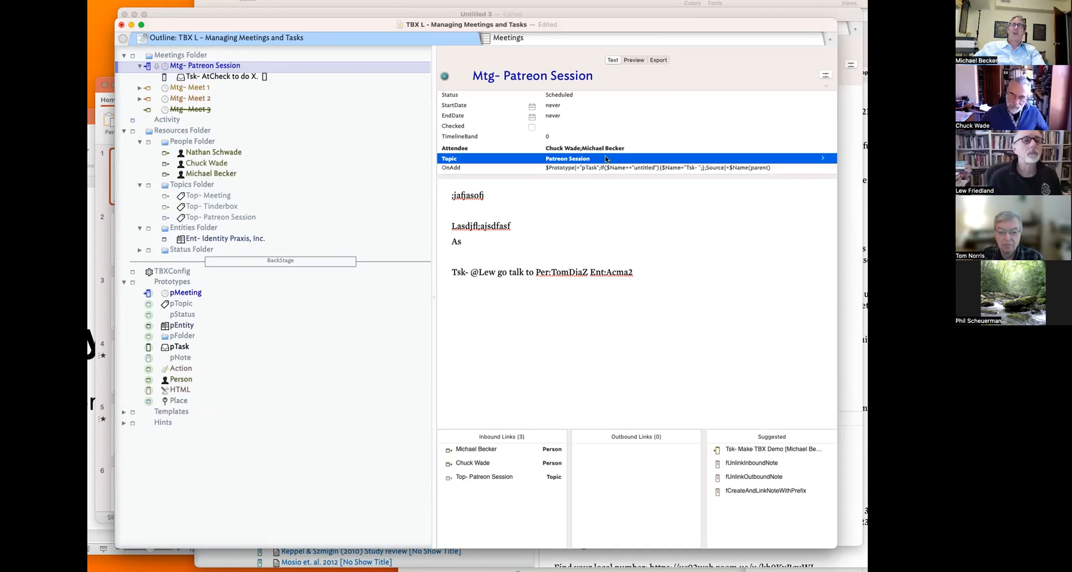
pyautogui.press('Down')
pyautogui.click(611, 158)
pyautogui.click(608, 156)
pyautogui.write(';N')
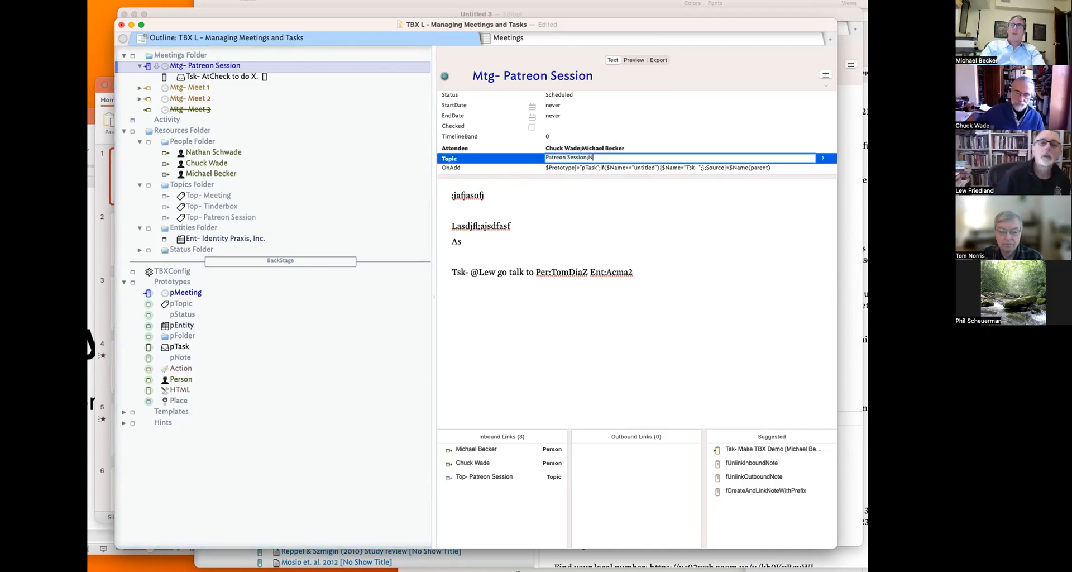
pyautogui.write('ote Taking')
pyautogui.press('Return')
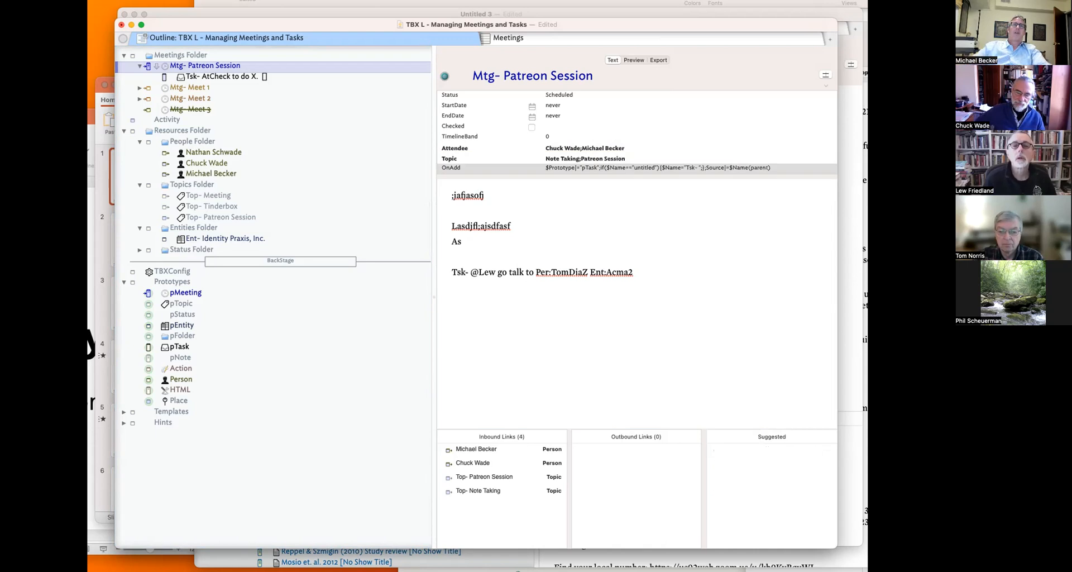
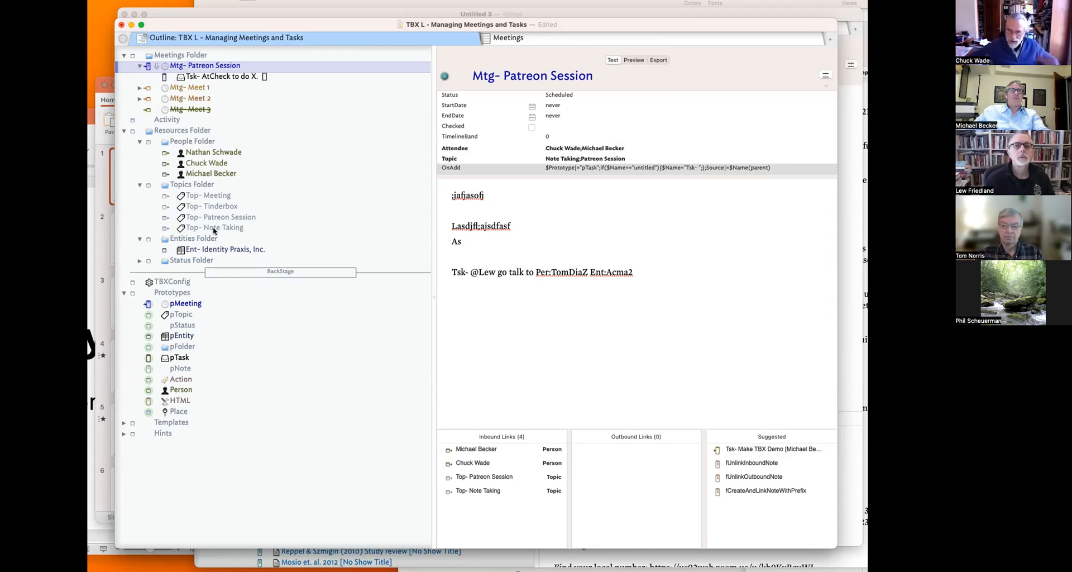
# - Add 'Ant:' and two lines of scratch text below the task line, then switch documents
pyautogui.click(526, 349)
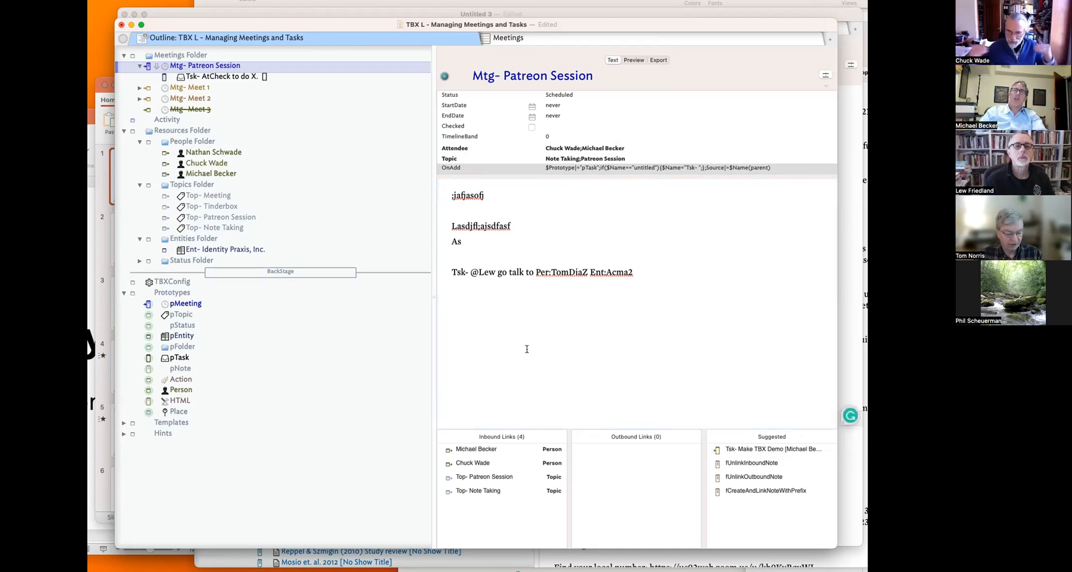
pyautogui.press('Return')
pyautogui.press('Return')
pyautogui.press('Return')
pyautogui.write('Ant: Check w')
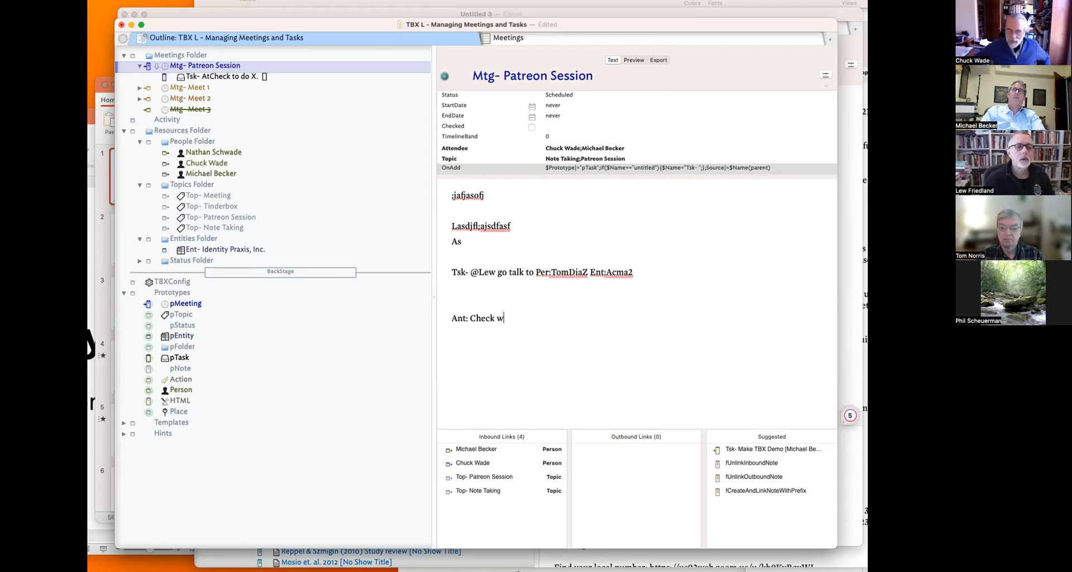
pyautogui.press('Return')
pyautogui.write('asdlfkajsdl;fj')
pyautogui.press('Return')
pyautogui.press('Return')
pyautogui.write('sadjf;laksjdfl')
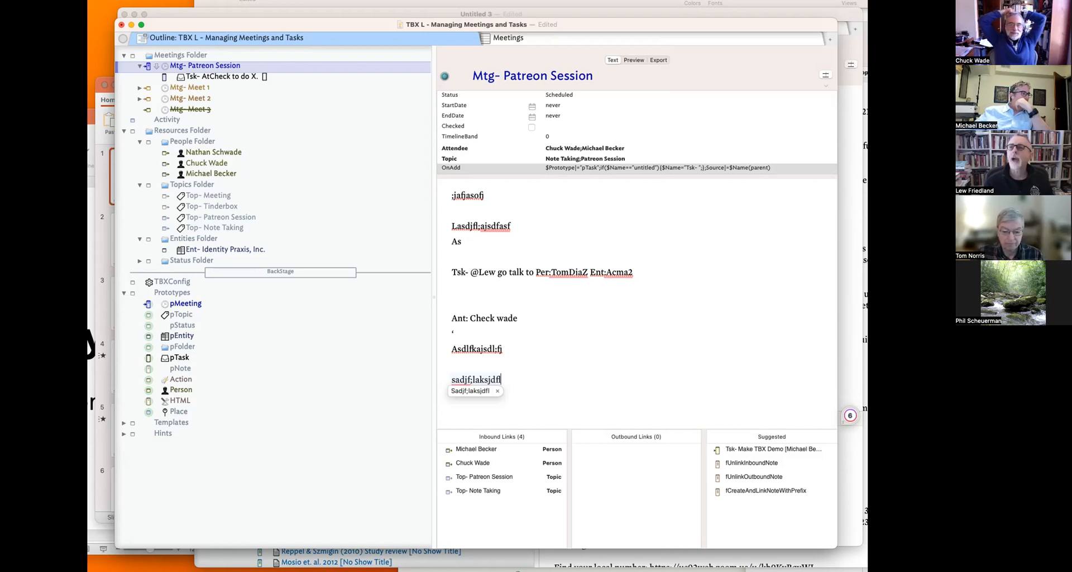
pyautogui.press('super+grave')
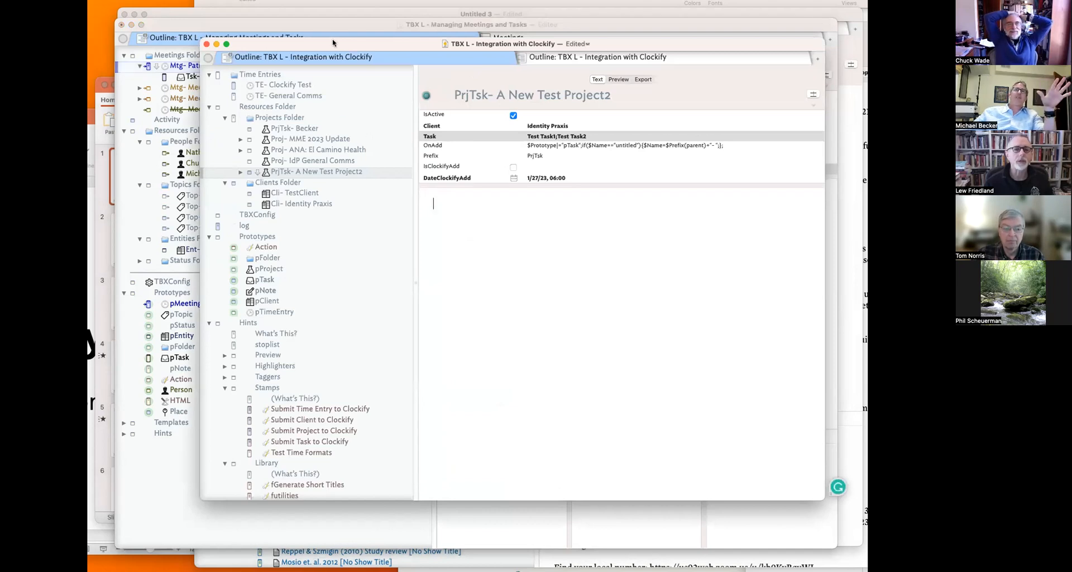
# - Select TE- Clockify Test and compare the Client, Task and Time Entry stamps' action code
pyautogui.moveTo(363, 45); pyautogui.dragTo(265, 56)
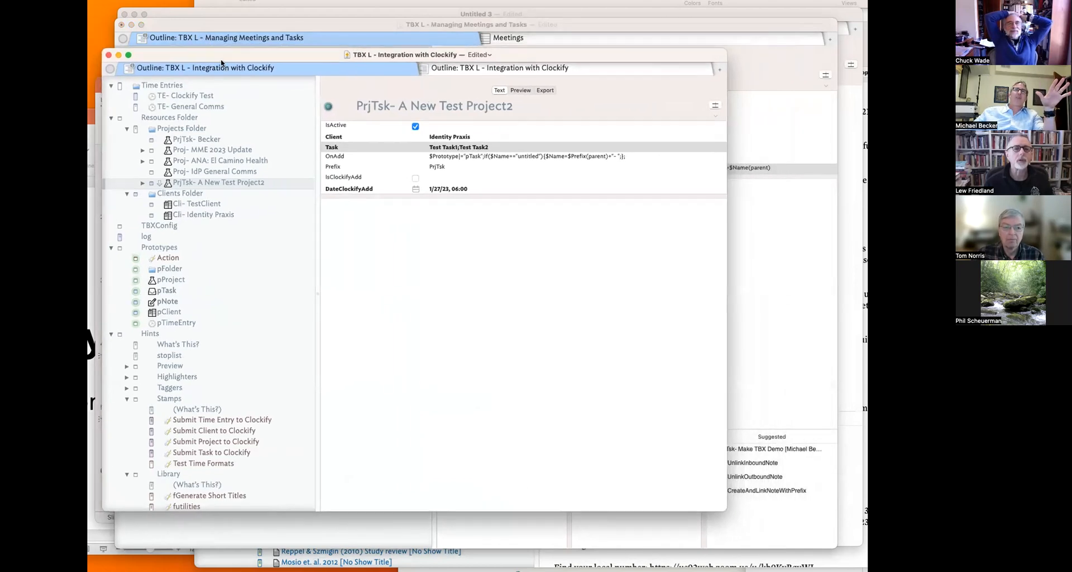
pyautogui.click(204, 97)
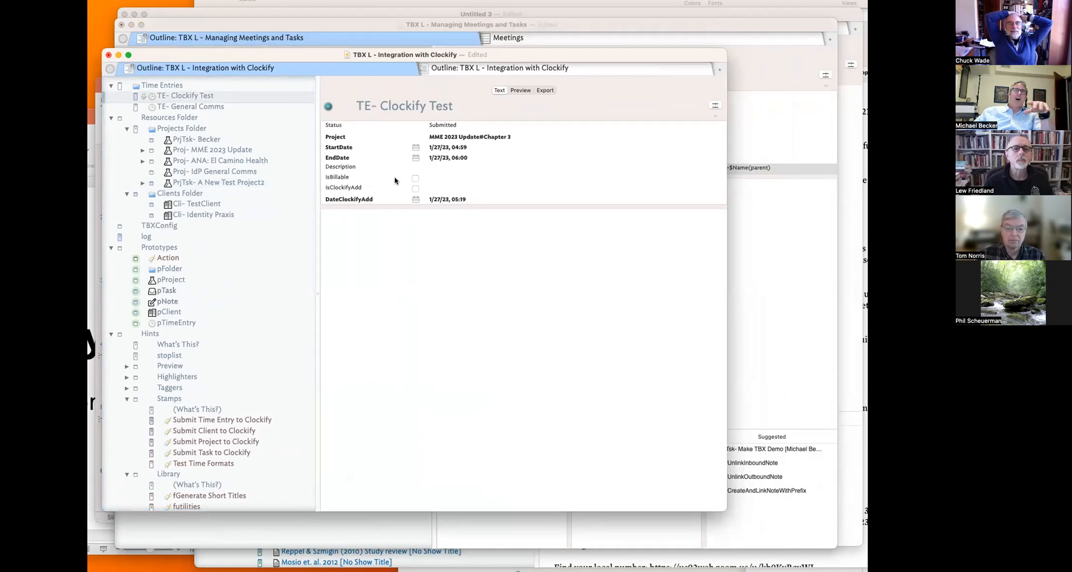
pyautogui.click(204, 435)
pyautogui.click(223, 425)
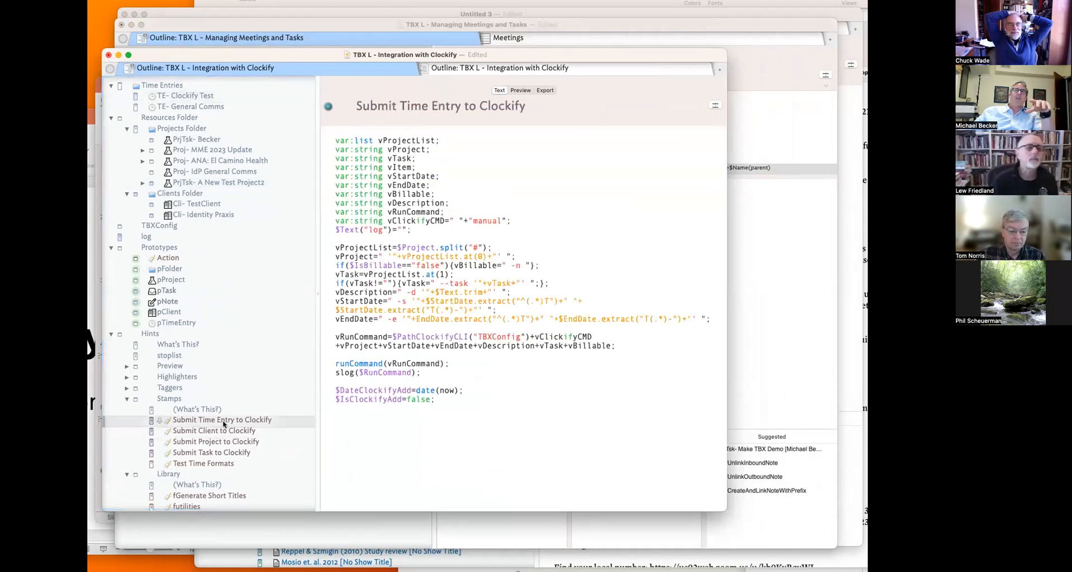
pyautogui.click(216, 450)
pyautogui.click(218, 432)
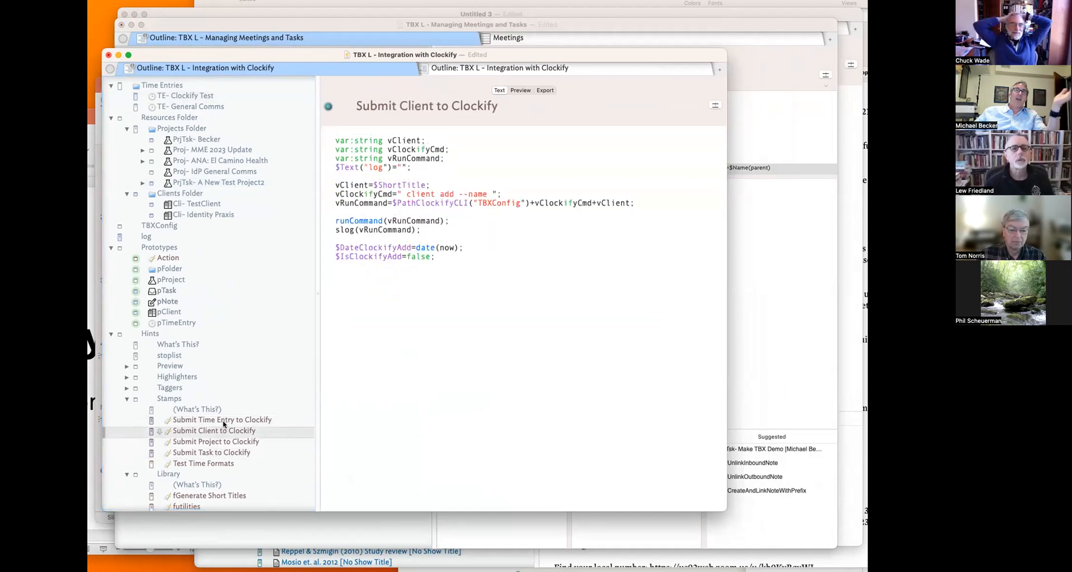
pyautogui.click(224, 420)
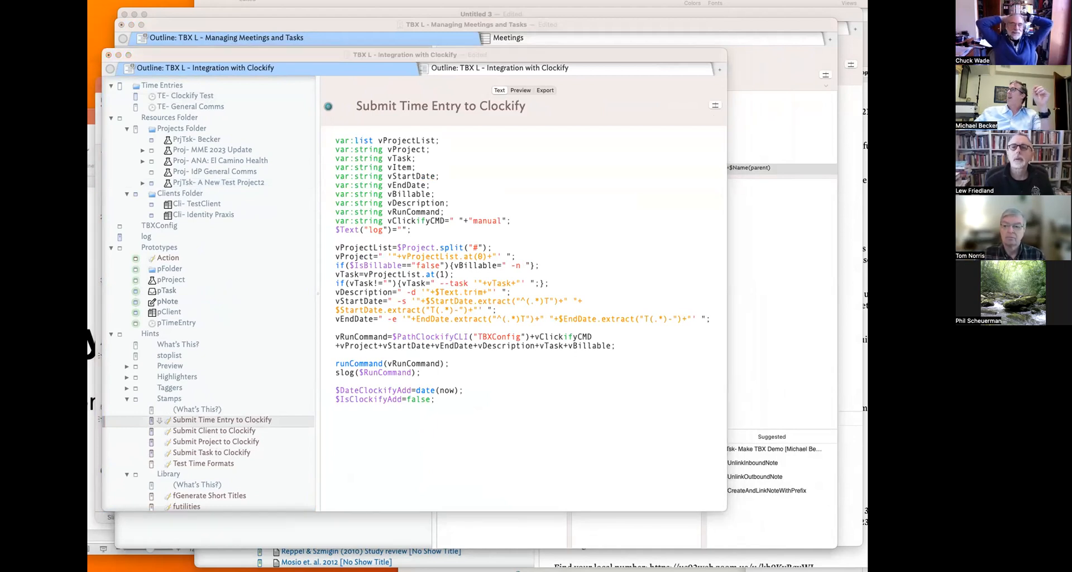
# - Check the Clockify calendar and time tracker in Firefox, then return to Tinderbox
pyautogui.moveTo(867, 66); pyautogui.dragTo(604, 59)
pyautogui.click(319, 134)
pyautogui.click(324, 159)
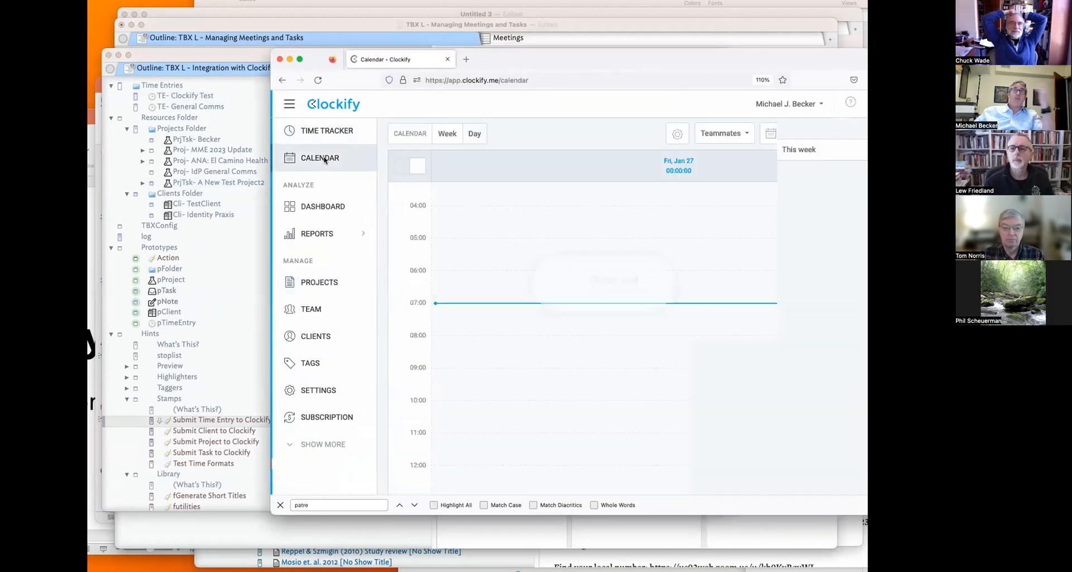
pyautogui.click(334, 140)
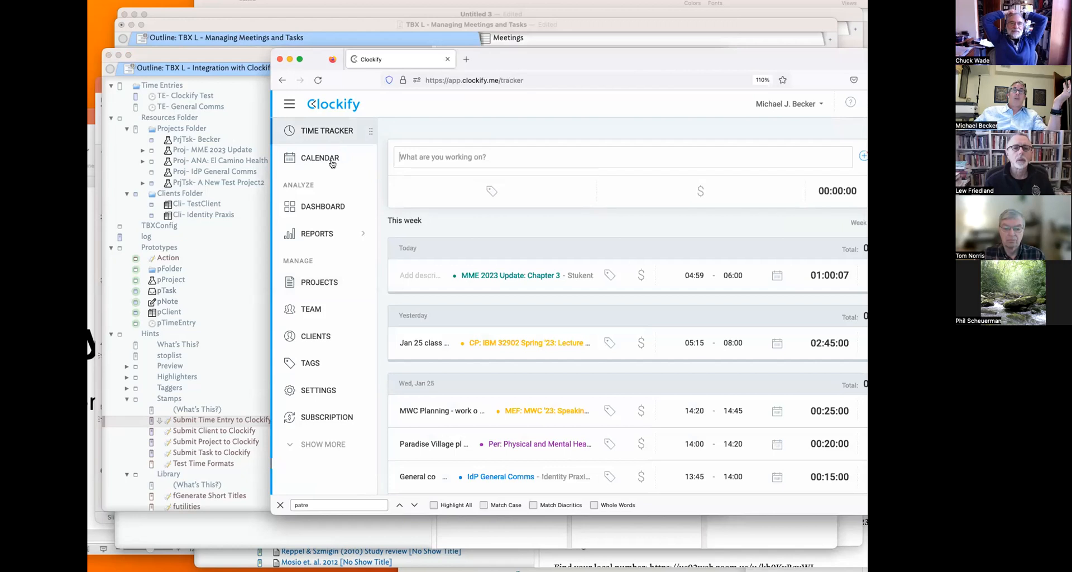
pyautogui.click(313, 154)
pyautogui.click(240, 55)
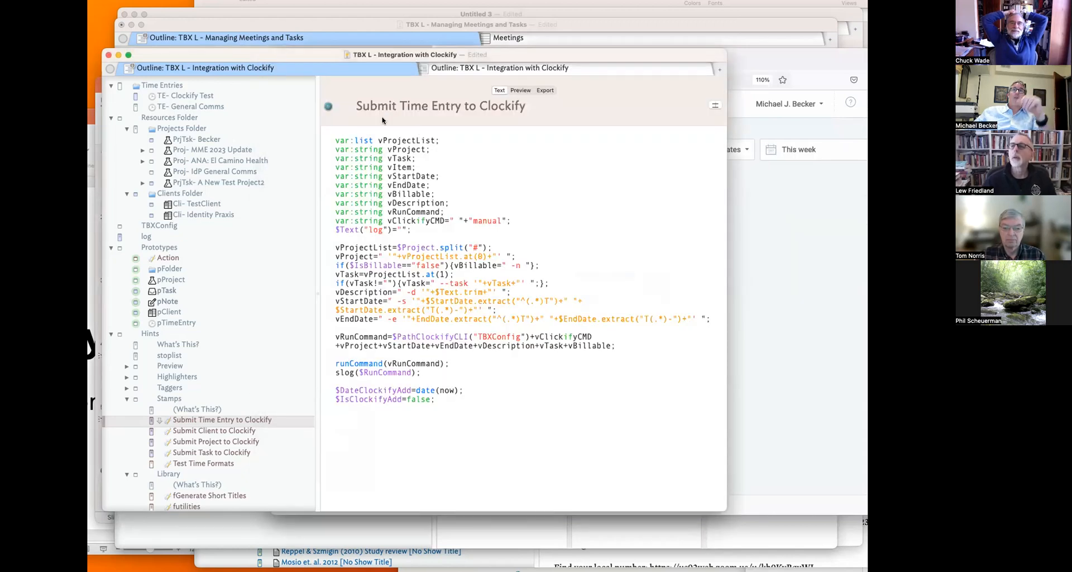
# - Set TE- Clockify Test's StartDate to 'Now' and EndDate to 'now + 2 h'
pyautogui.click(207, 97)
pyautogui.click(500, 138)
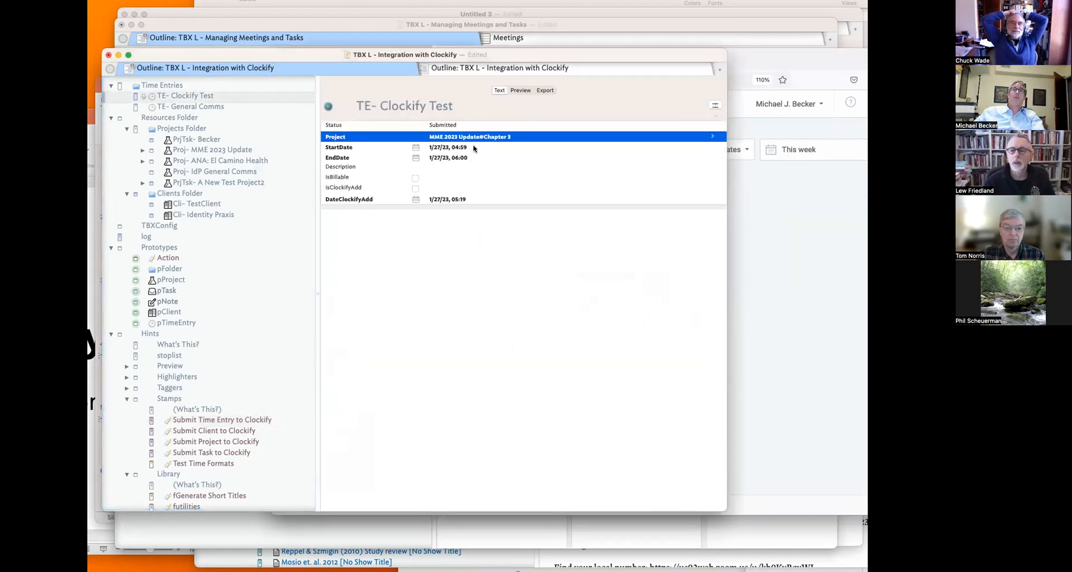
pyautogui.click(476, 148)
pyautogui.click(476, 148)
pyautogui.write('Now')
pyautogui.press('Return')
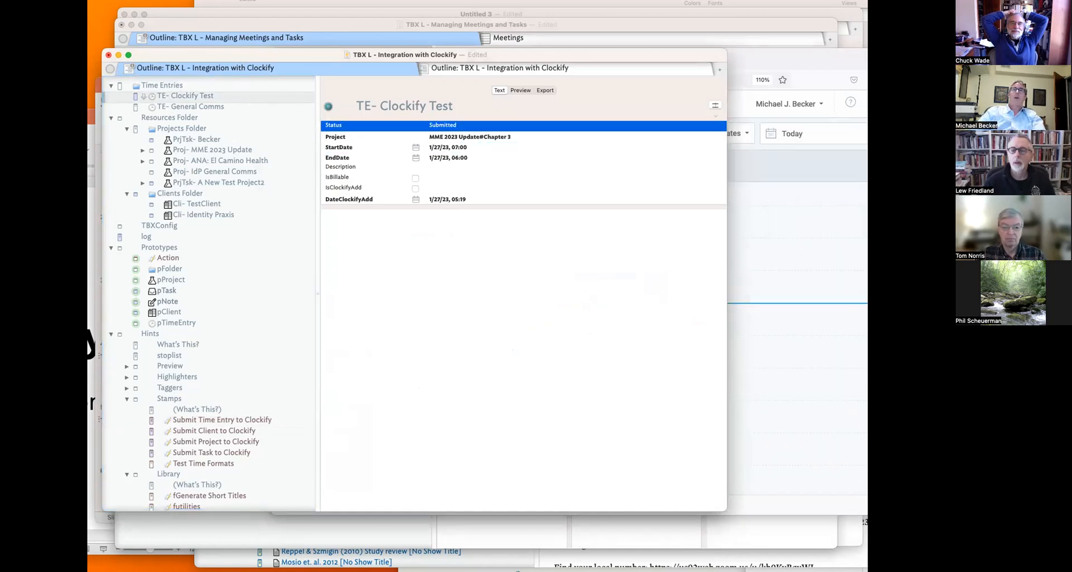
pyautogui.doubleClick(490, 159)
pyautogui.write('now +')
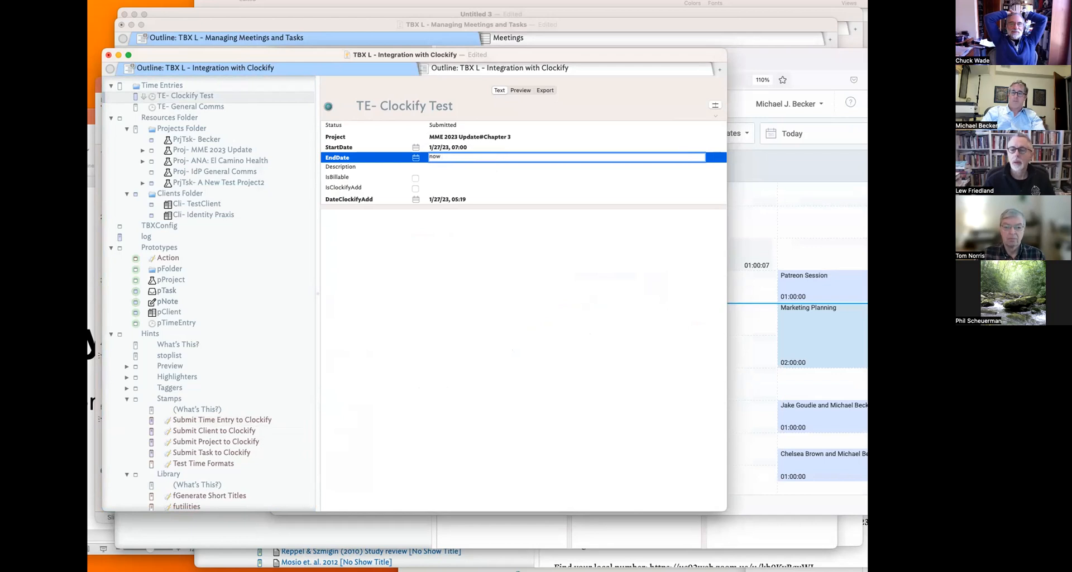
pyautogui.write('2 h')
pyautogui.press('Return')
# - Recheck the Submit Time Entry stamp code, then tick IsClockifyAdd on TE- Clockify Test
pyautogui.click(483, 232)
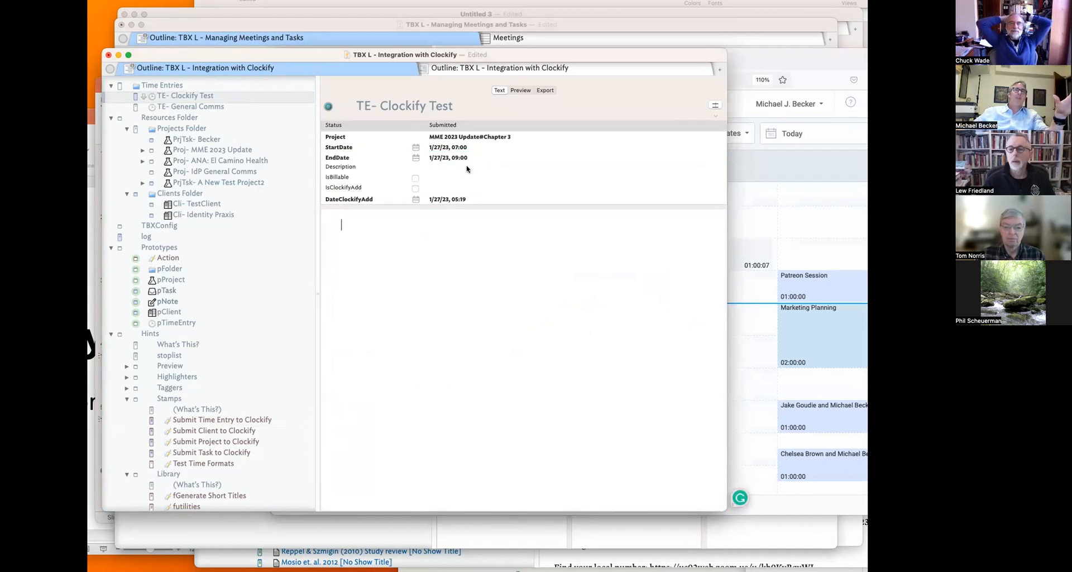
pyautogui.click(215, 434)
pyautogui.click(207, 419)
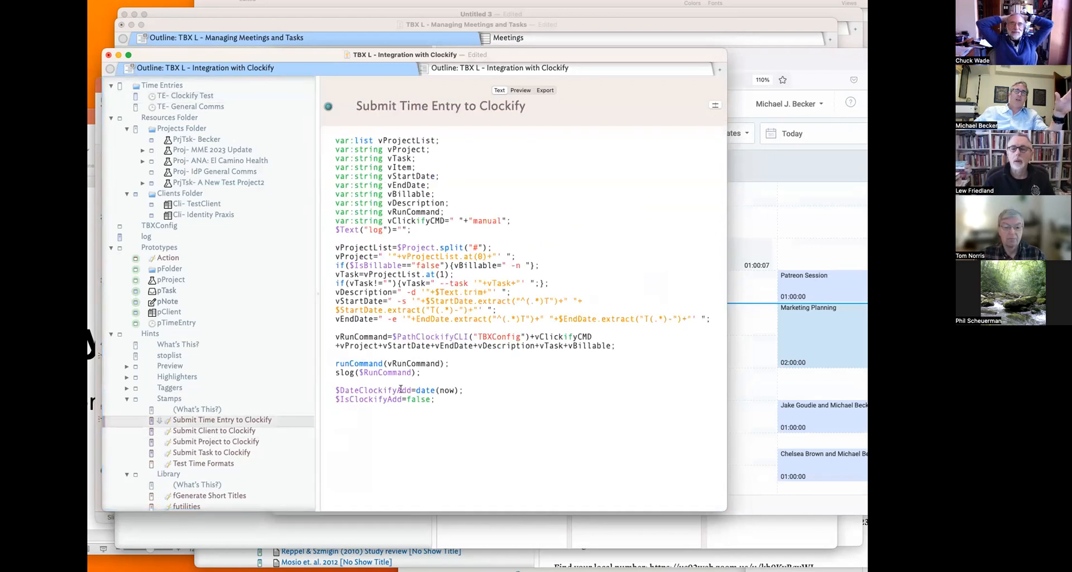
pyautogui.click(206, 98)
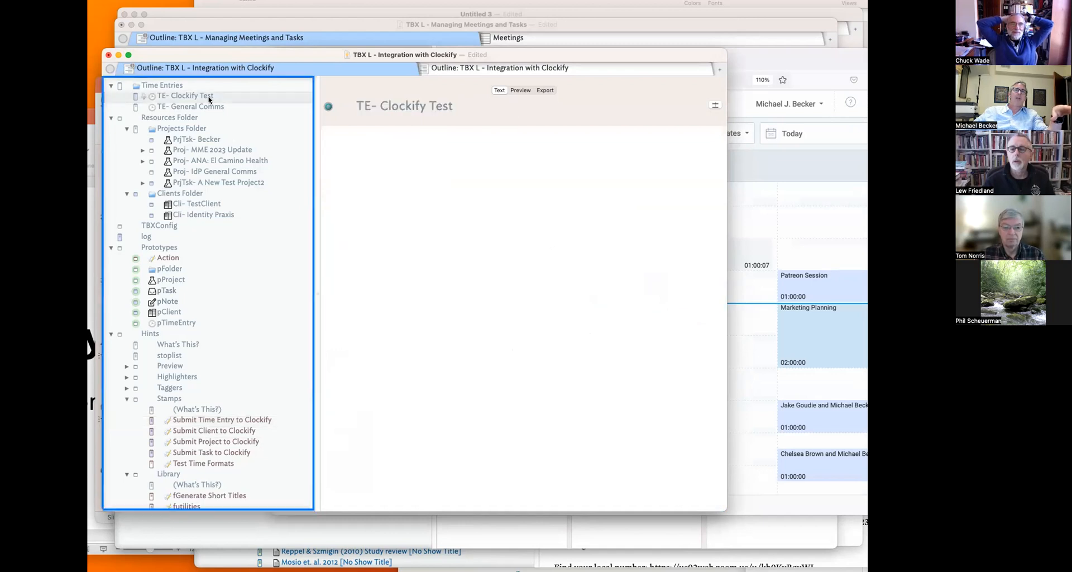
pyautogui.click(416, 188)
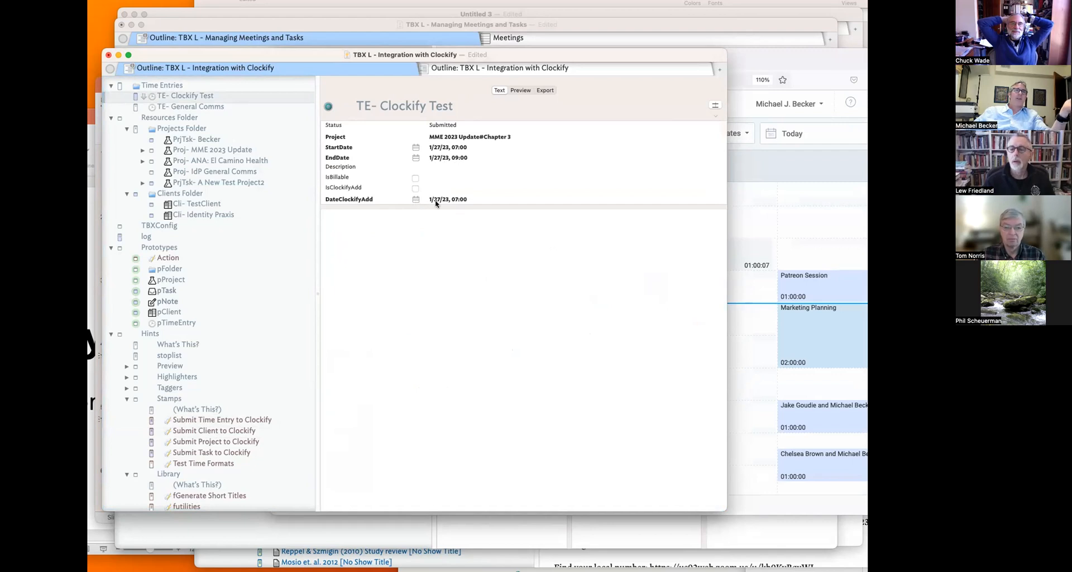
pyautogui.click(782, 85)
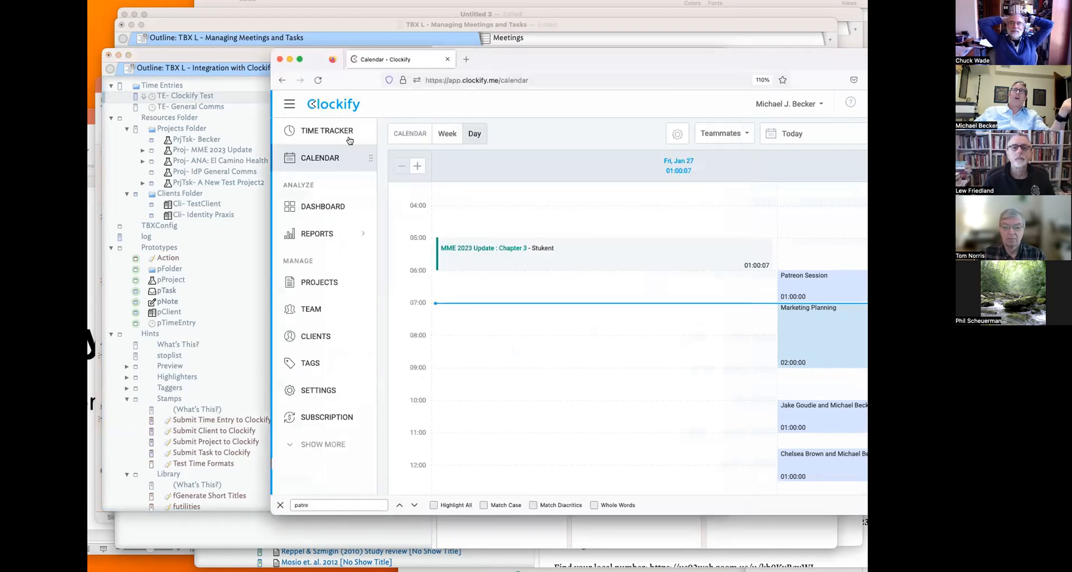
# - Reload the Clockify calendar to confirm the new 07:00–09:00 entry, then return to the note
pyautogui.click(318, 80)
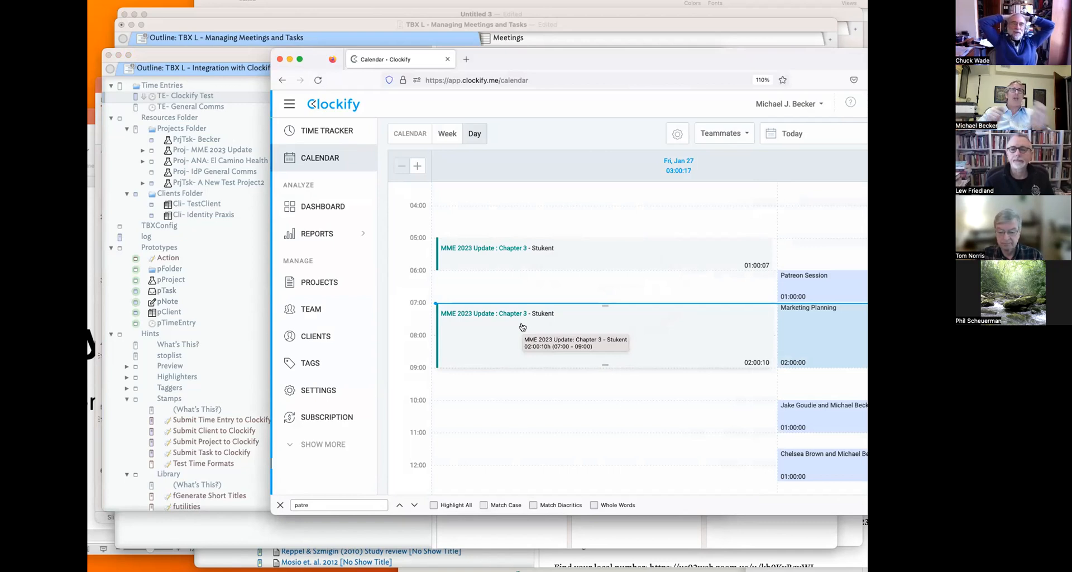
pyautogui.click(206, 95)
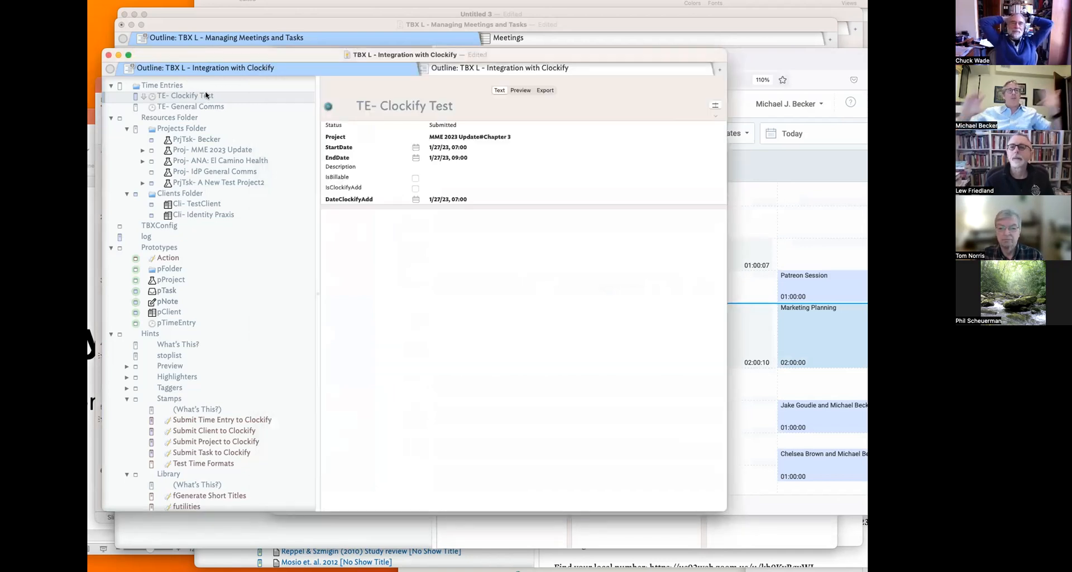